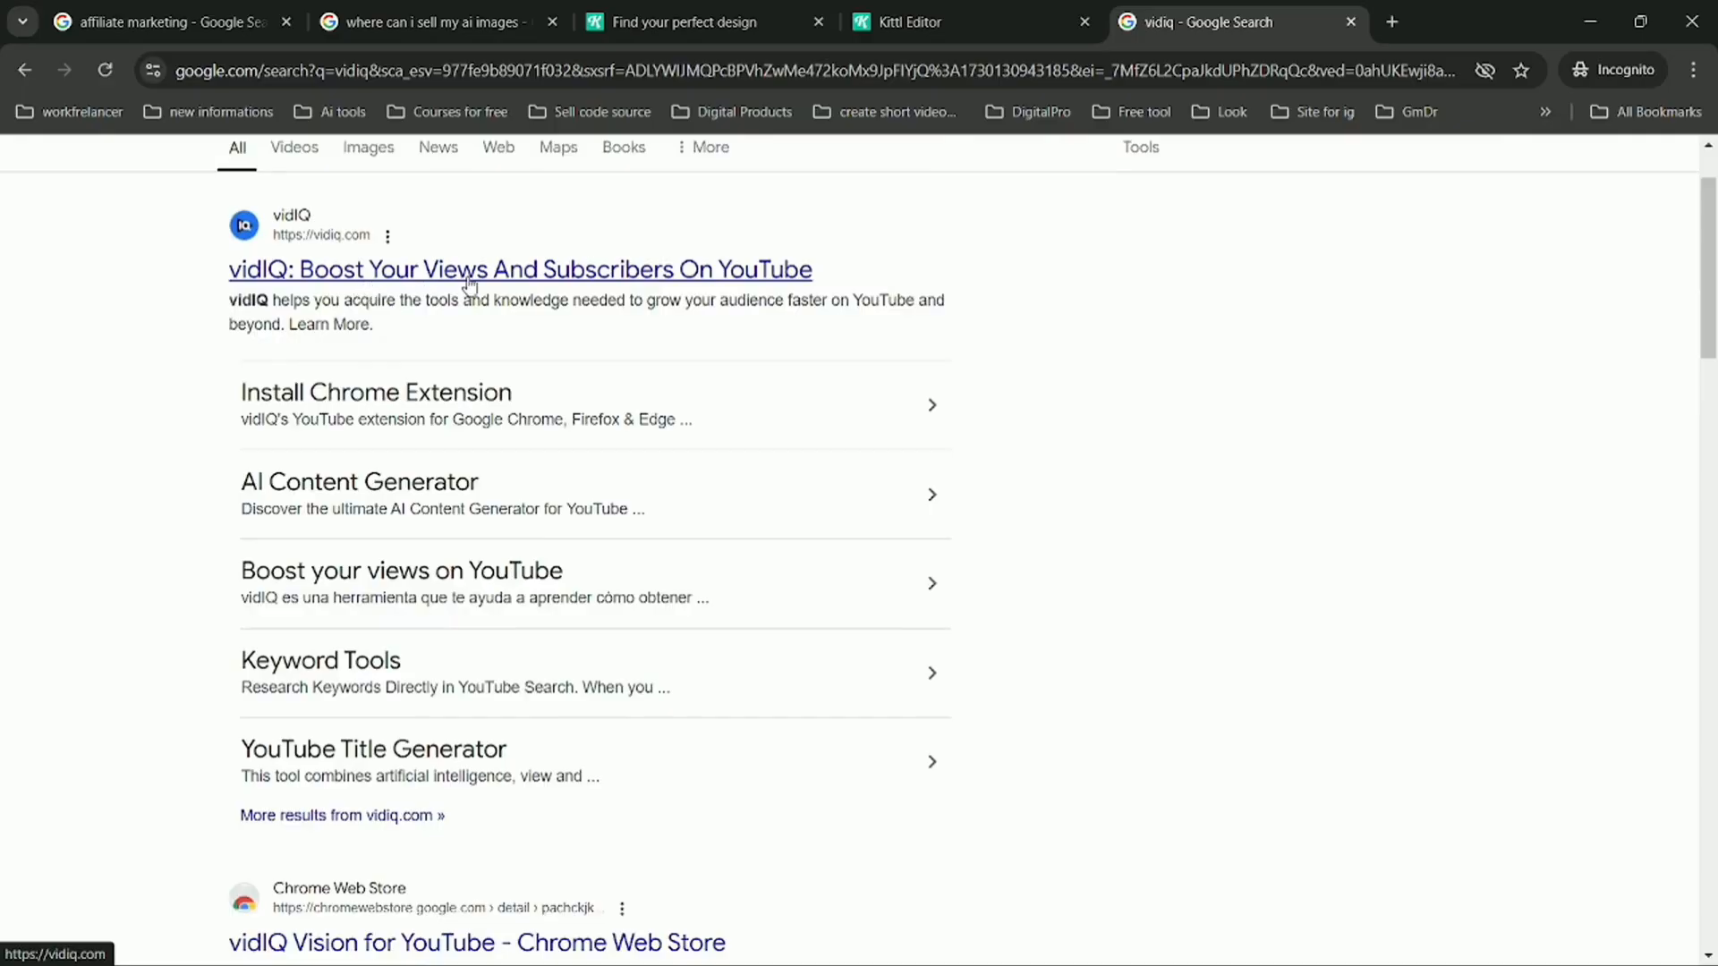
- Open the vidIQ website from the Google search results
click(582, 280)
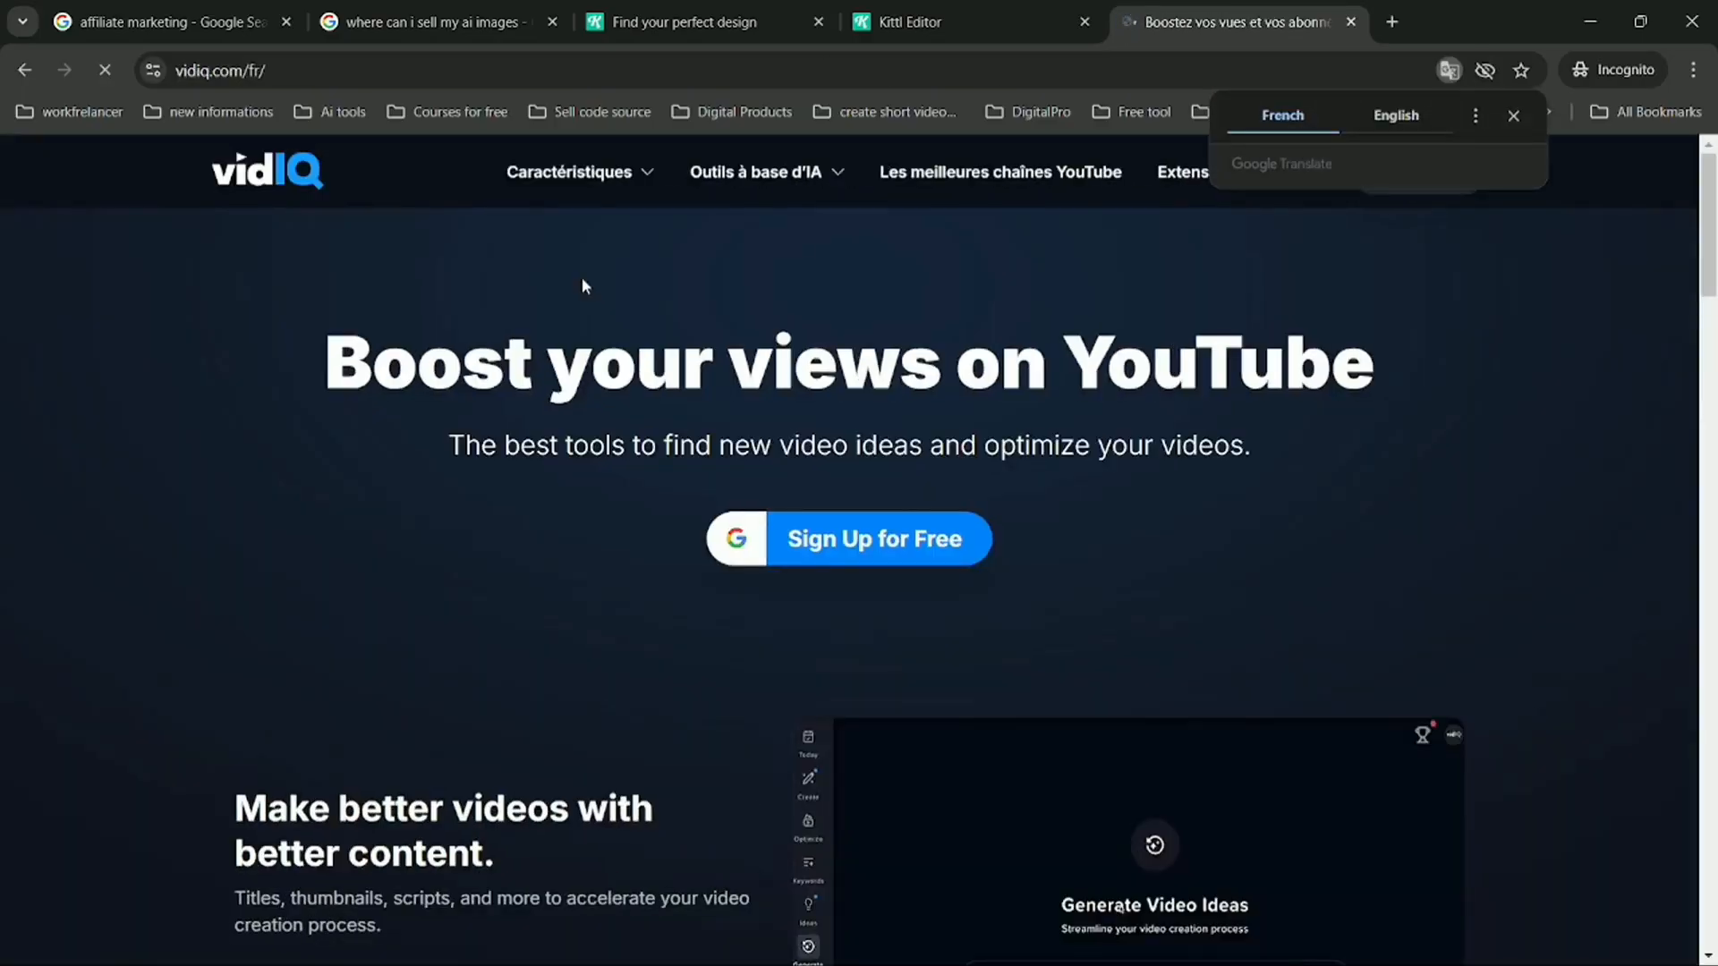
click(1635, 187)
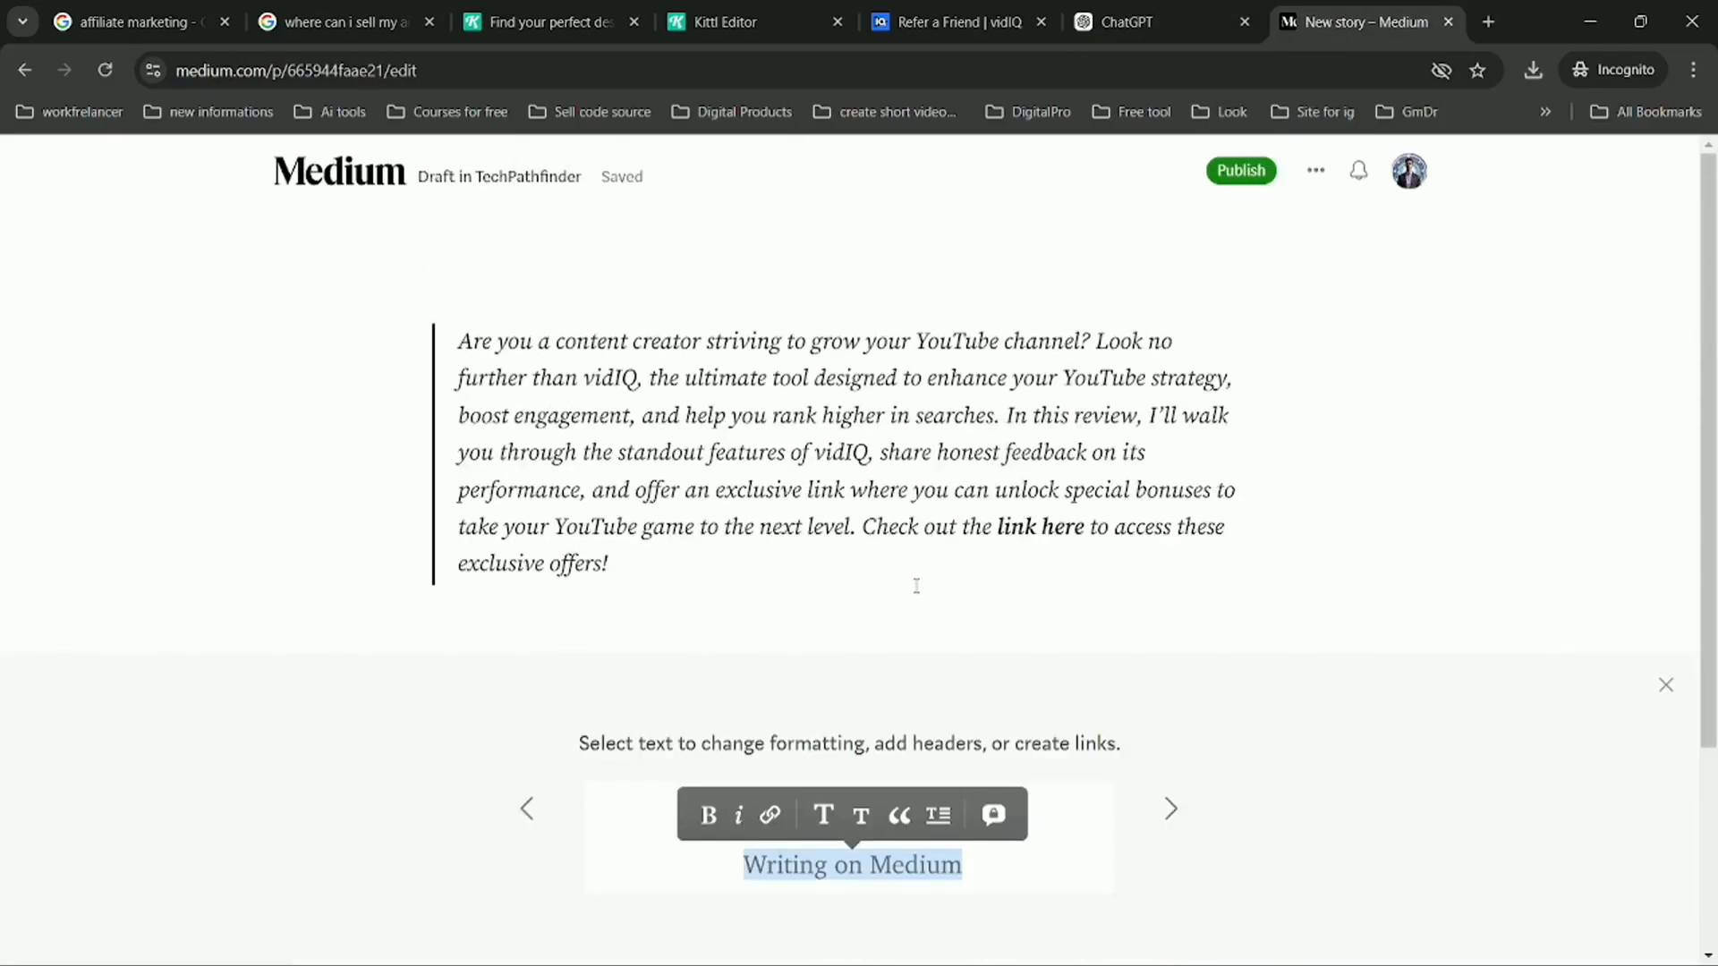
- Copy the "What is vidIQ?" and "Key Features and My Feedback" sections from ChatGPT into the Medium story draft
text(What is vidIQ? vidIQ is a comprehensive suite of tools aimed at helping YouTubers optimize their content for better visibility, engagement, and growth. Whether you're an established creator or just starting, vidIQ offers keyword research, channel audits, competitor analysis, and advanced metrics that are crucial to maximizing your YouTube potential.)
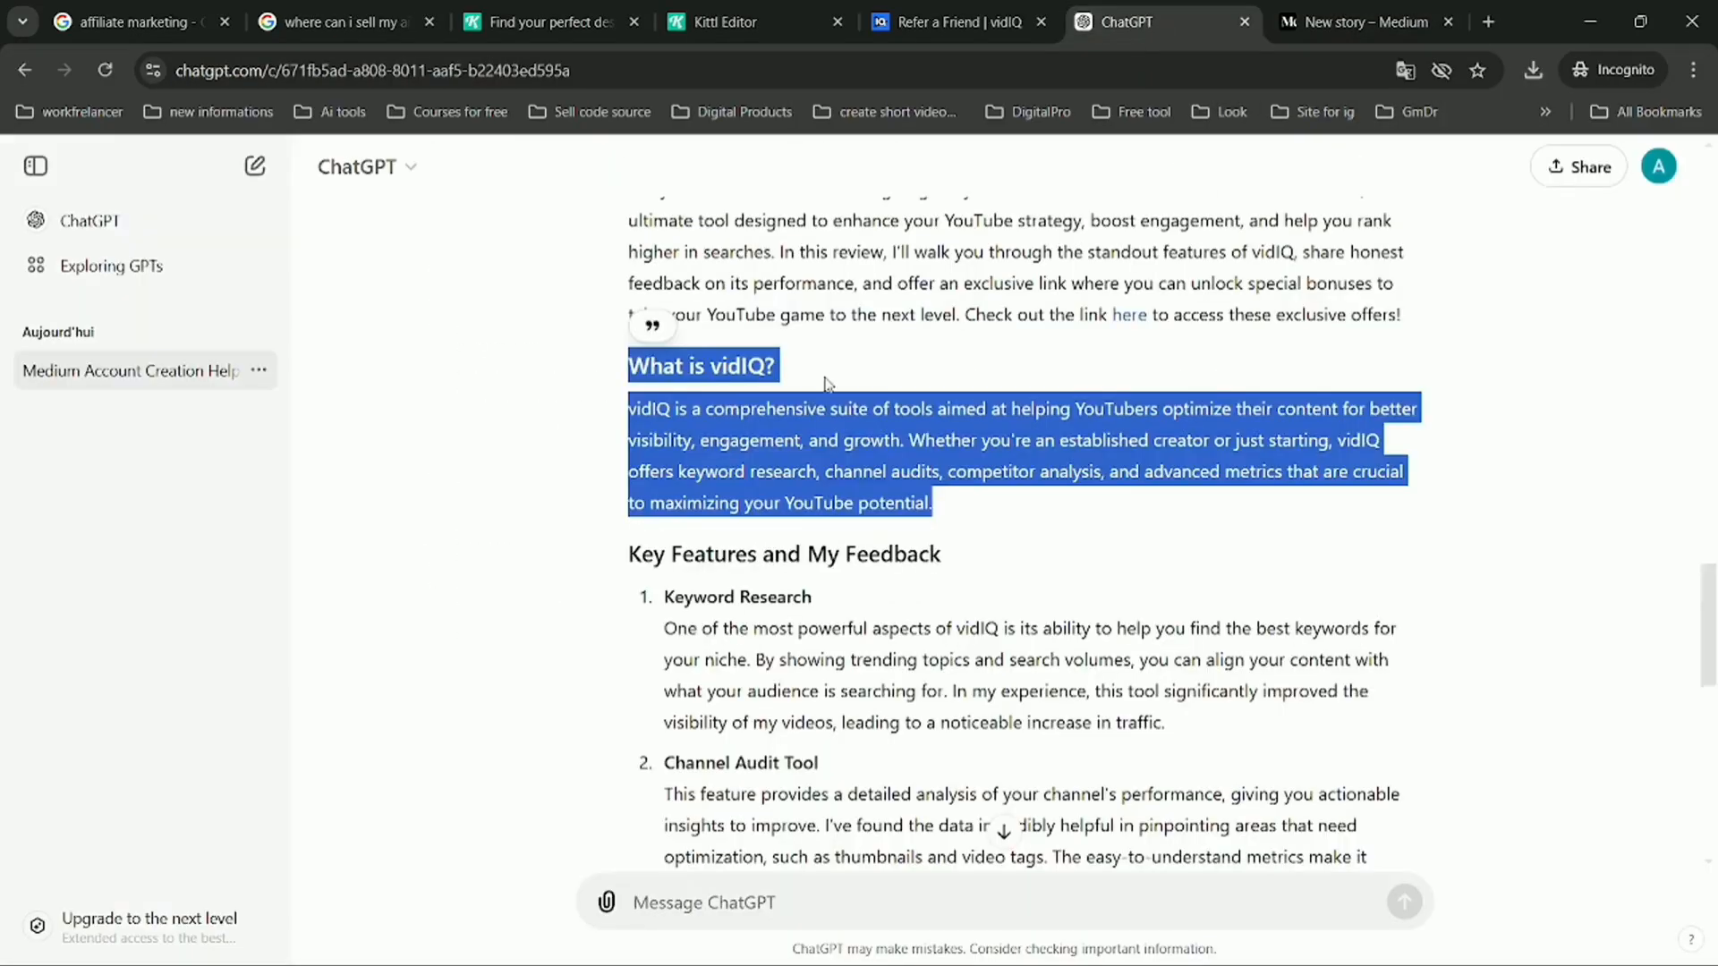
scroll(828, 384, down, 2)
drag(629, 331, 1239, 682)
scroll(825, 447, down, 3)
key(ctrl+c)
click(1365, 23)
scroll(626, 501, down, 2)
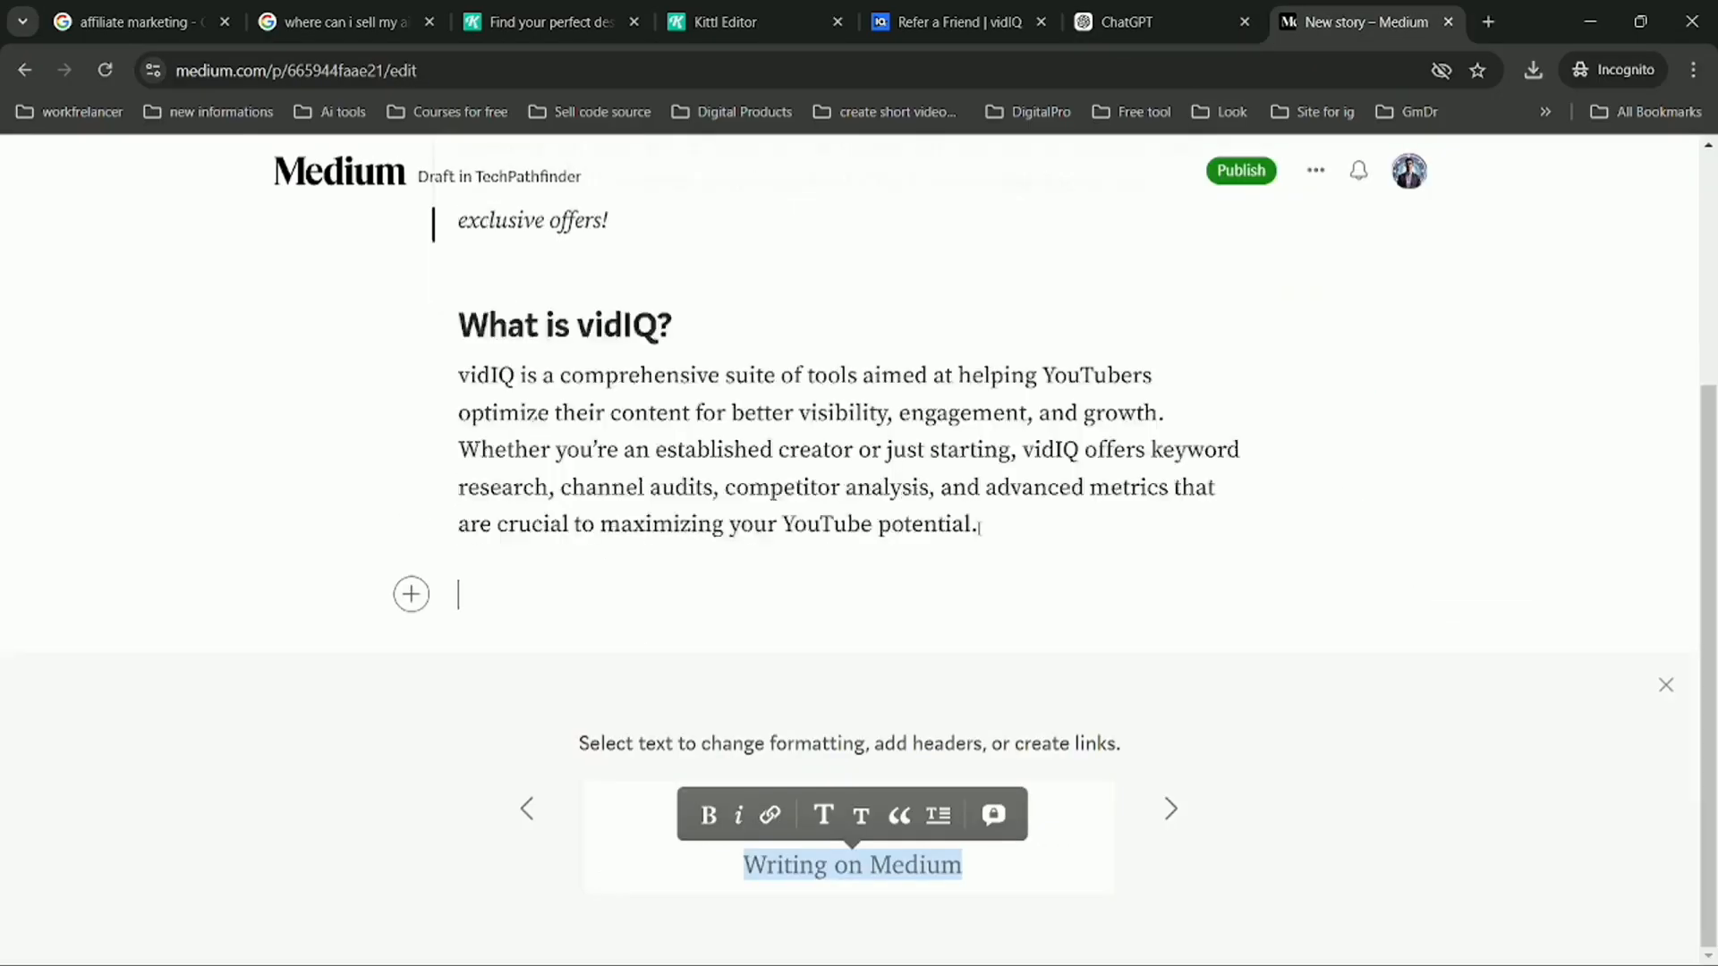
right_click(620, 555)
click(657, 276)
- Remove the empty numbered items between the features in the pasted list of the Medium draft
scroll(485, 385, up, 1)
drag(508, 540, 453, 410)
key(BackSpace)
key(BackSpace)
click(545, 483)
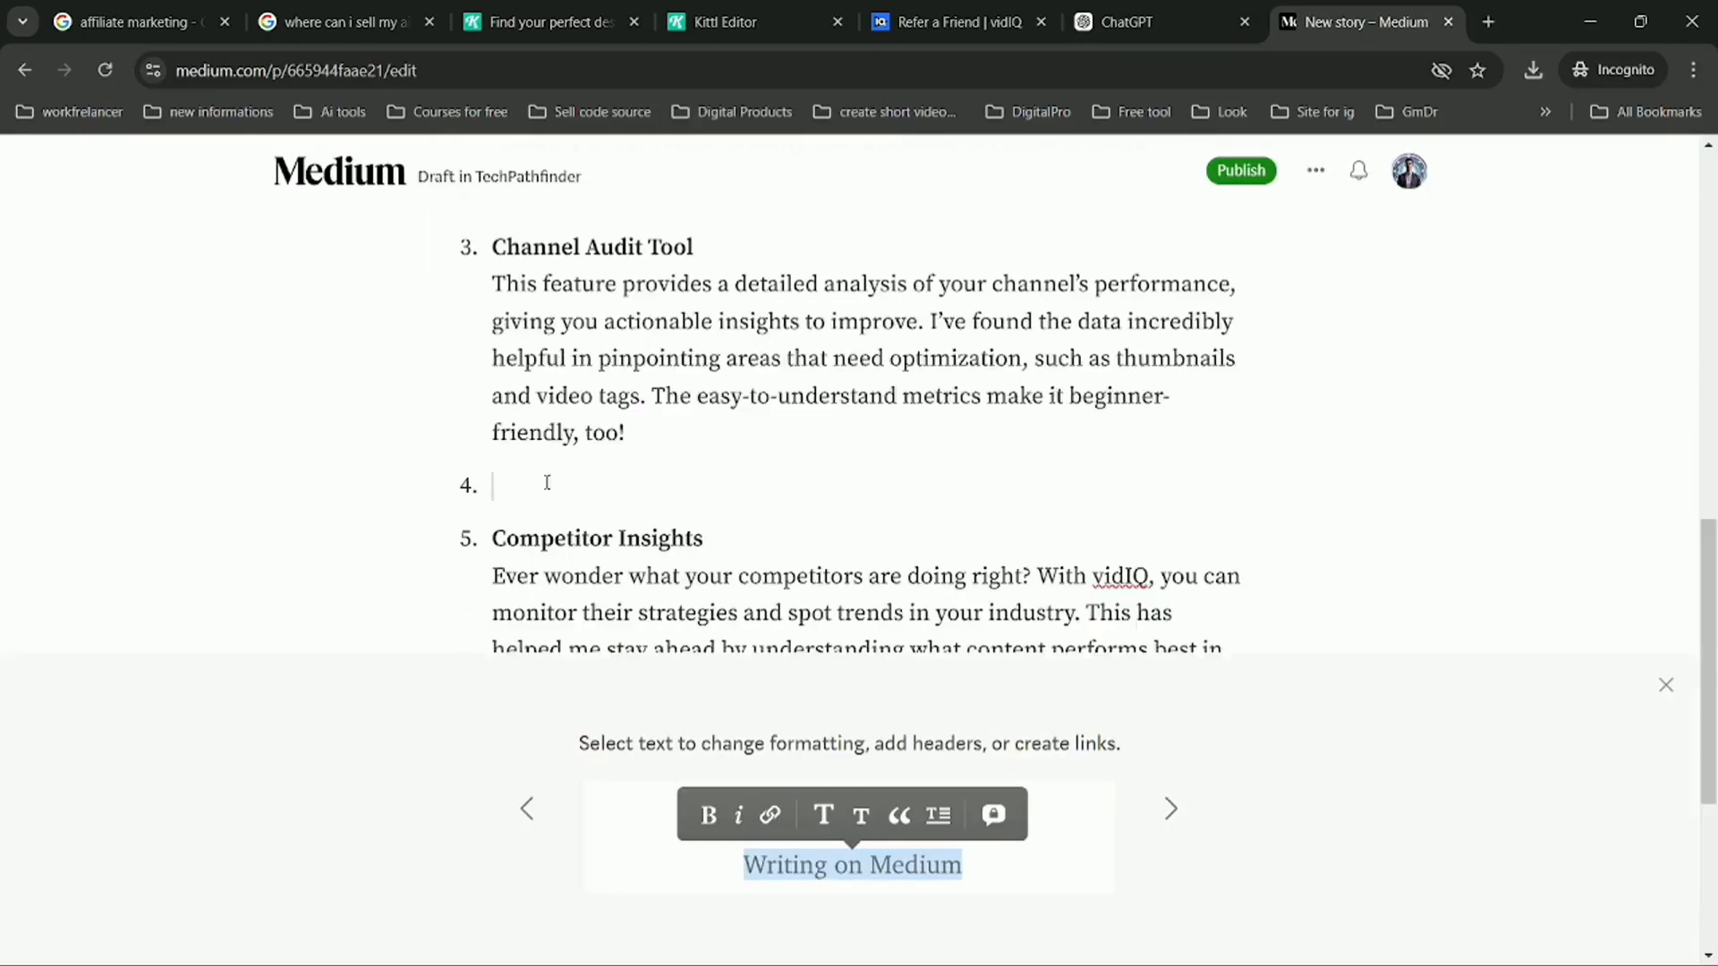
key(BackSpace)
click(644, 519)
key(BackSpace)
- Link the words "link here" in the Exclusive Bonuses item to the vidIQ affiliate URL and return to the ChatGPT conversation
scroll(648, 495, down, 6)
drag(709, 435, 616, 435)
right_click(602, 401)
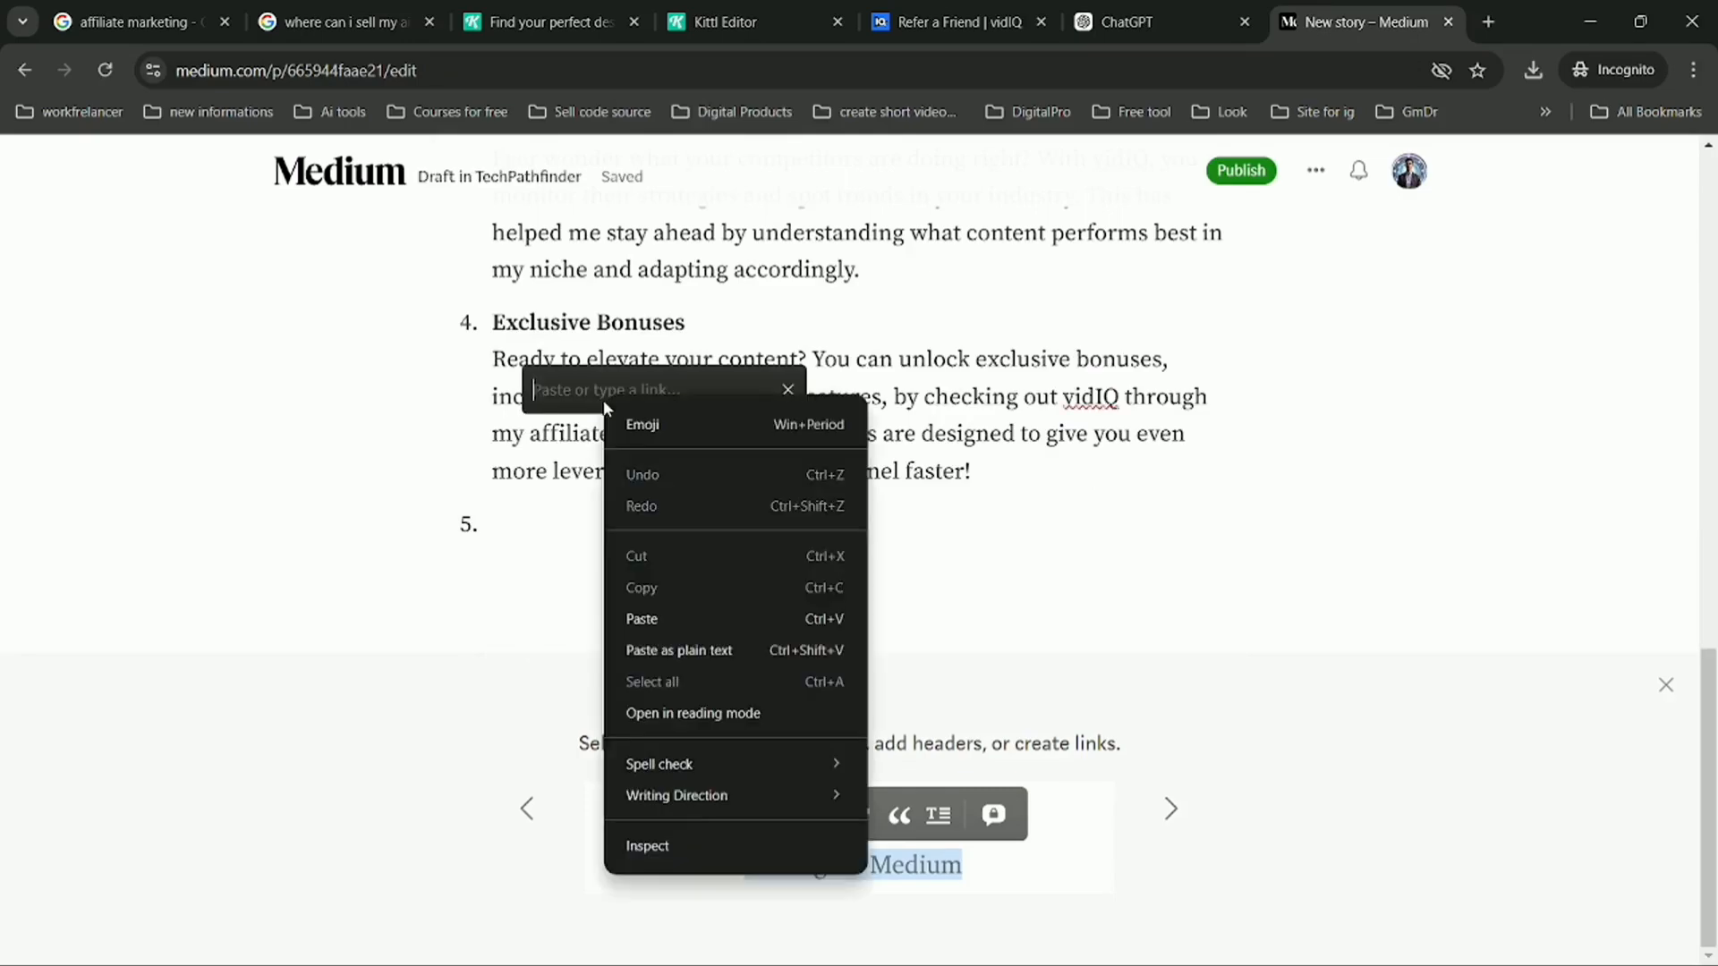
key(super+v)
click(972, 12)
click(1179, 10)
click(1360, 16)
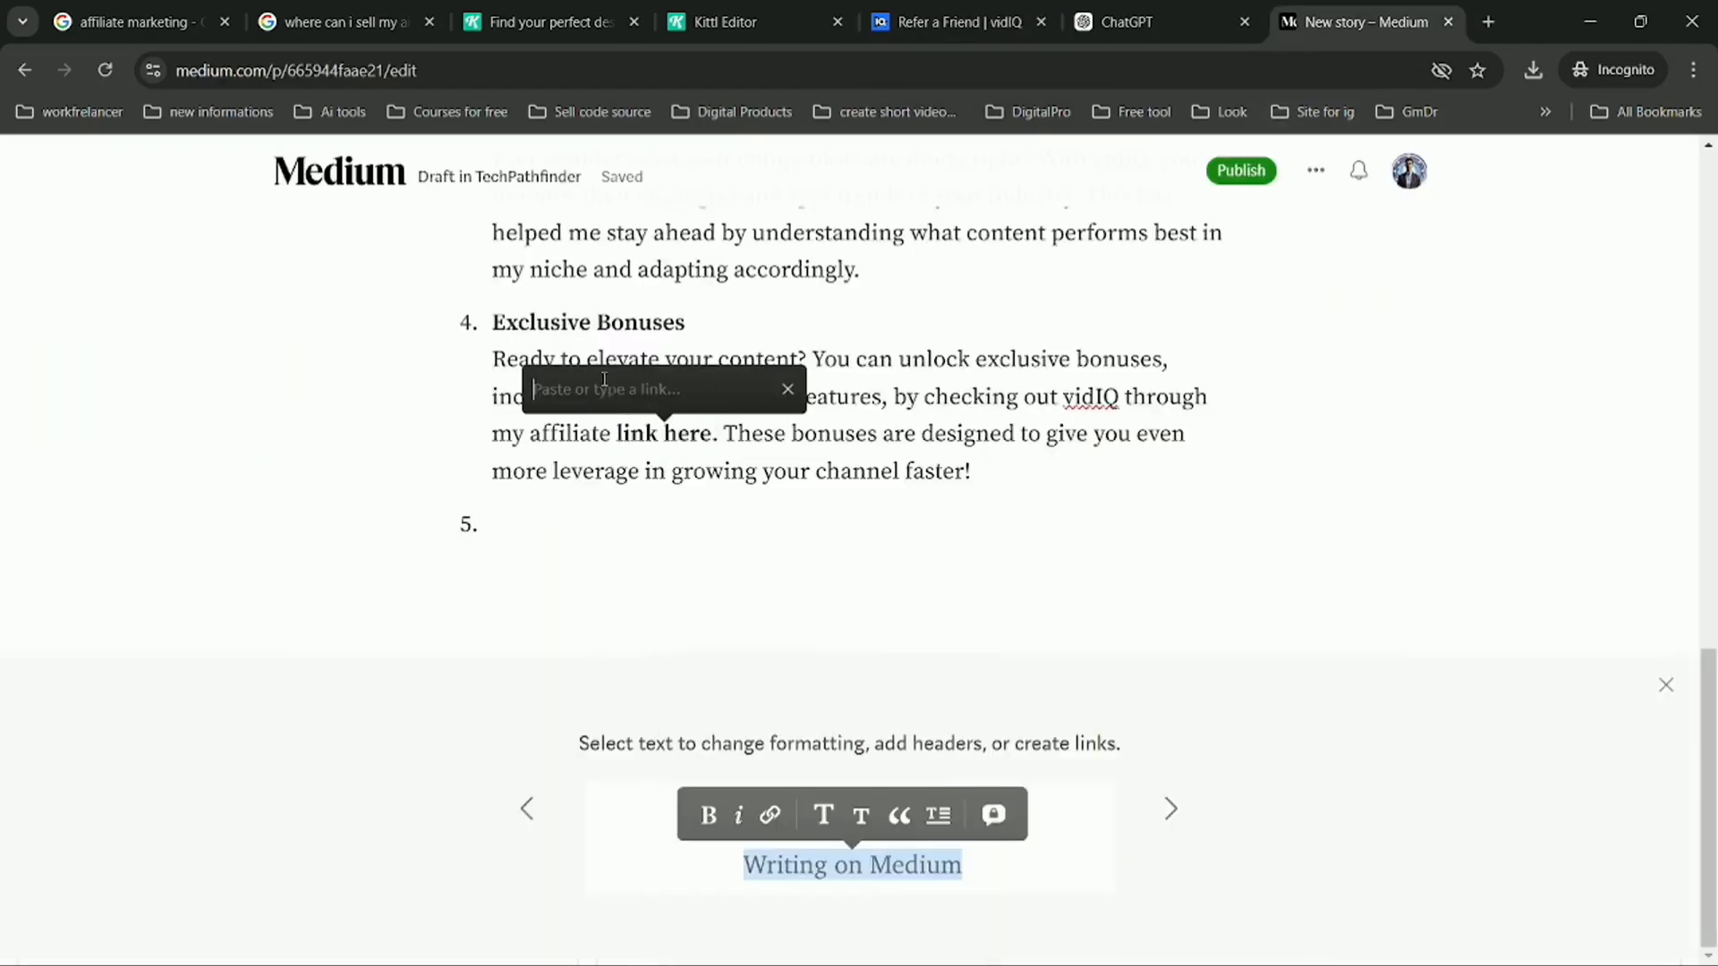
right_click(600, 386)
click(650, 616)
key(Return)
scroll(643, 519, up, 12)
click(1127, 21)
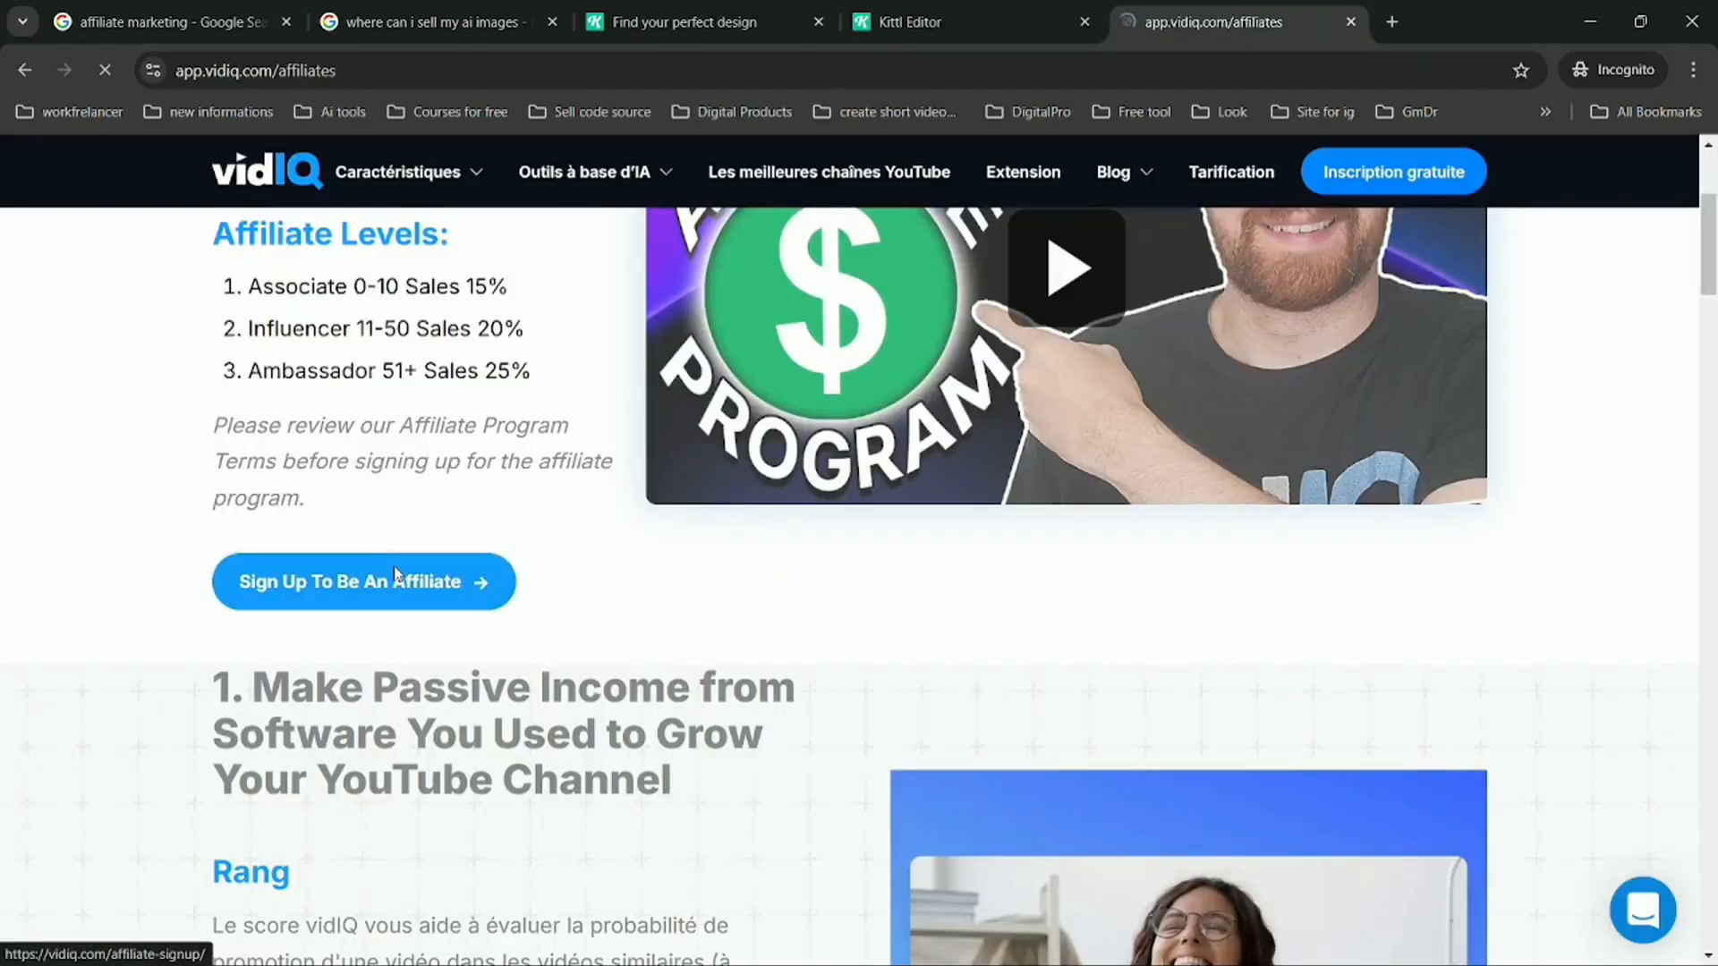
- Start the vidIQ affiliate sign-up and log in with a Google account
click(395, 575)
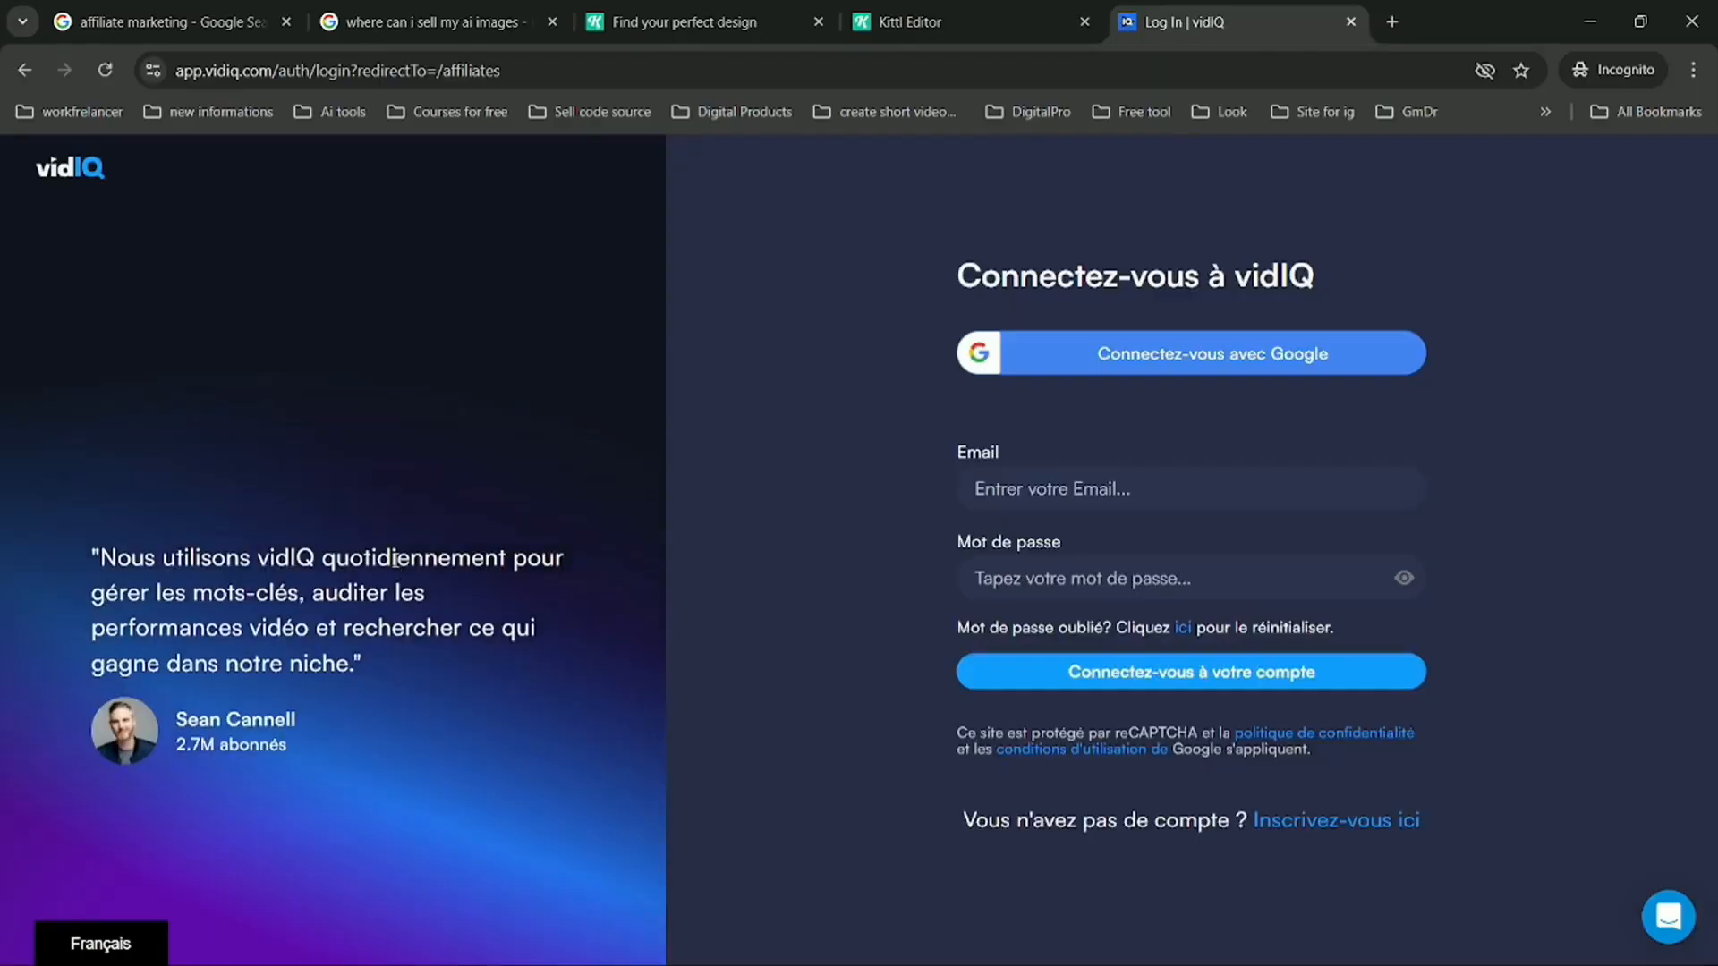
click(1196, 363)
click(855, 564)
click(990, 729)
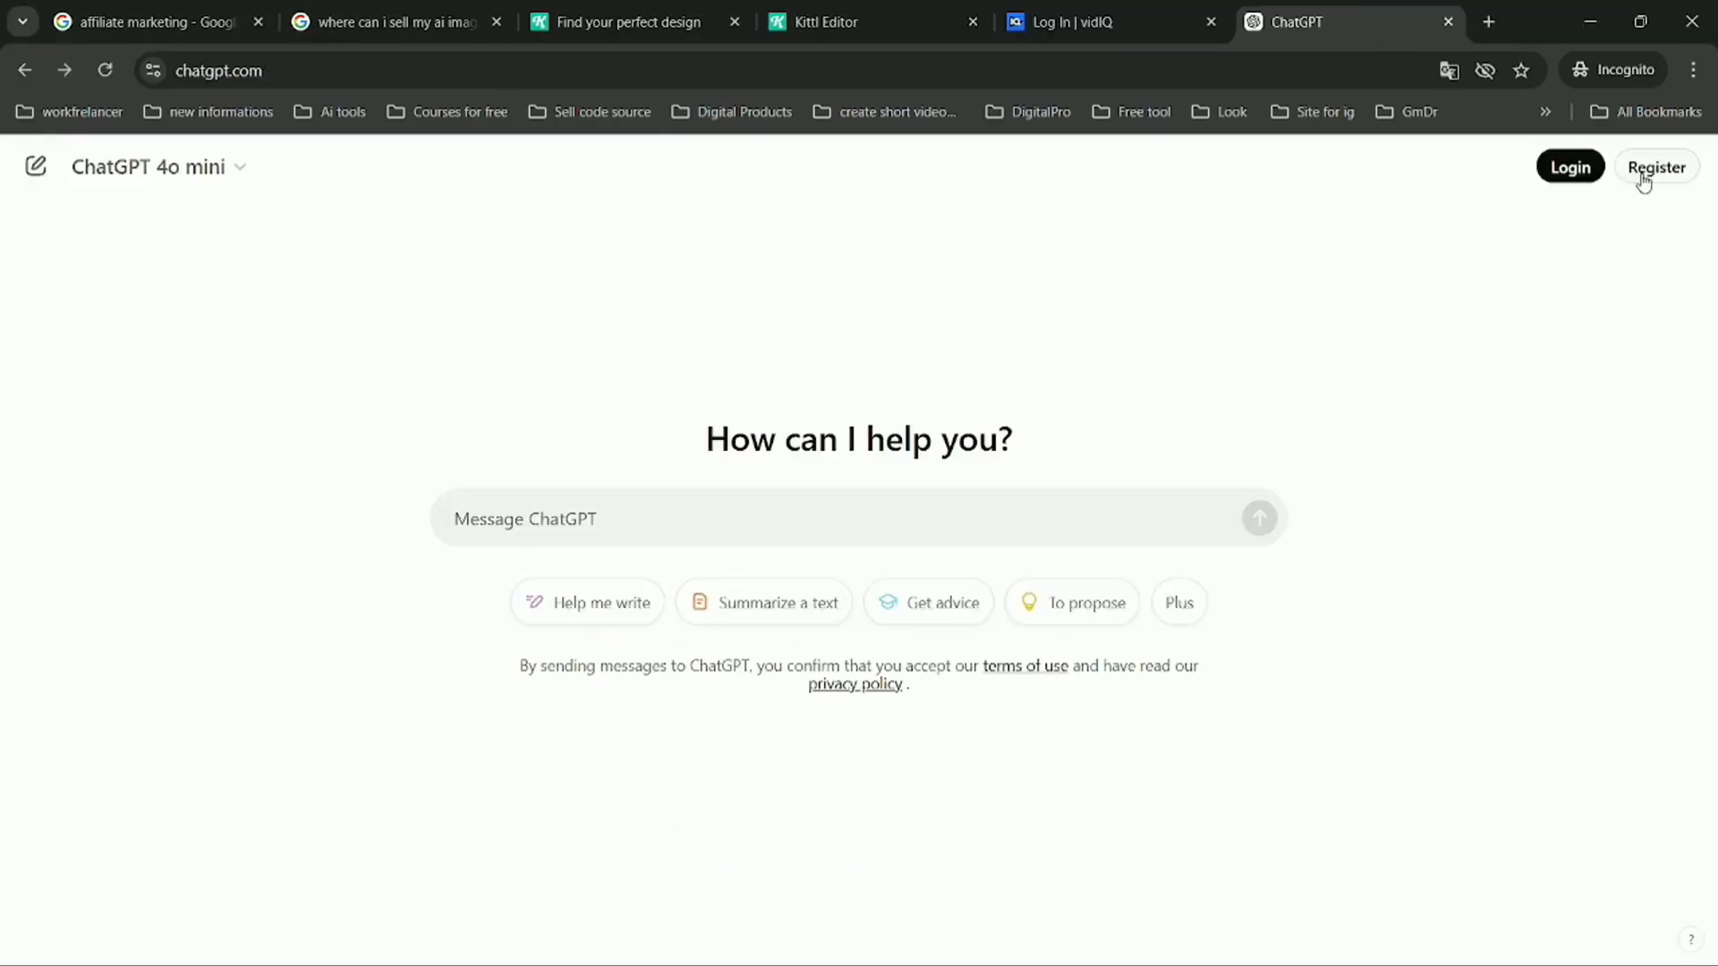
- Register for ChatGPT using the existing Google account
click(1646, 174)
click(893, 728)
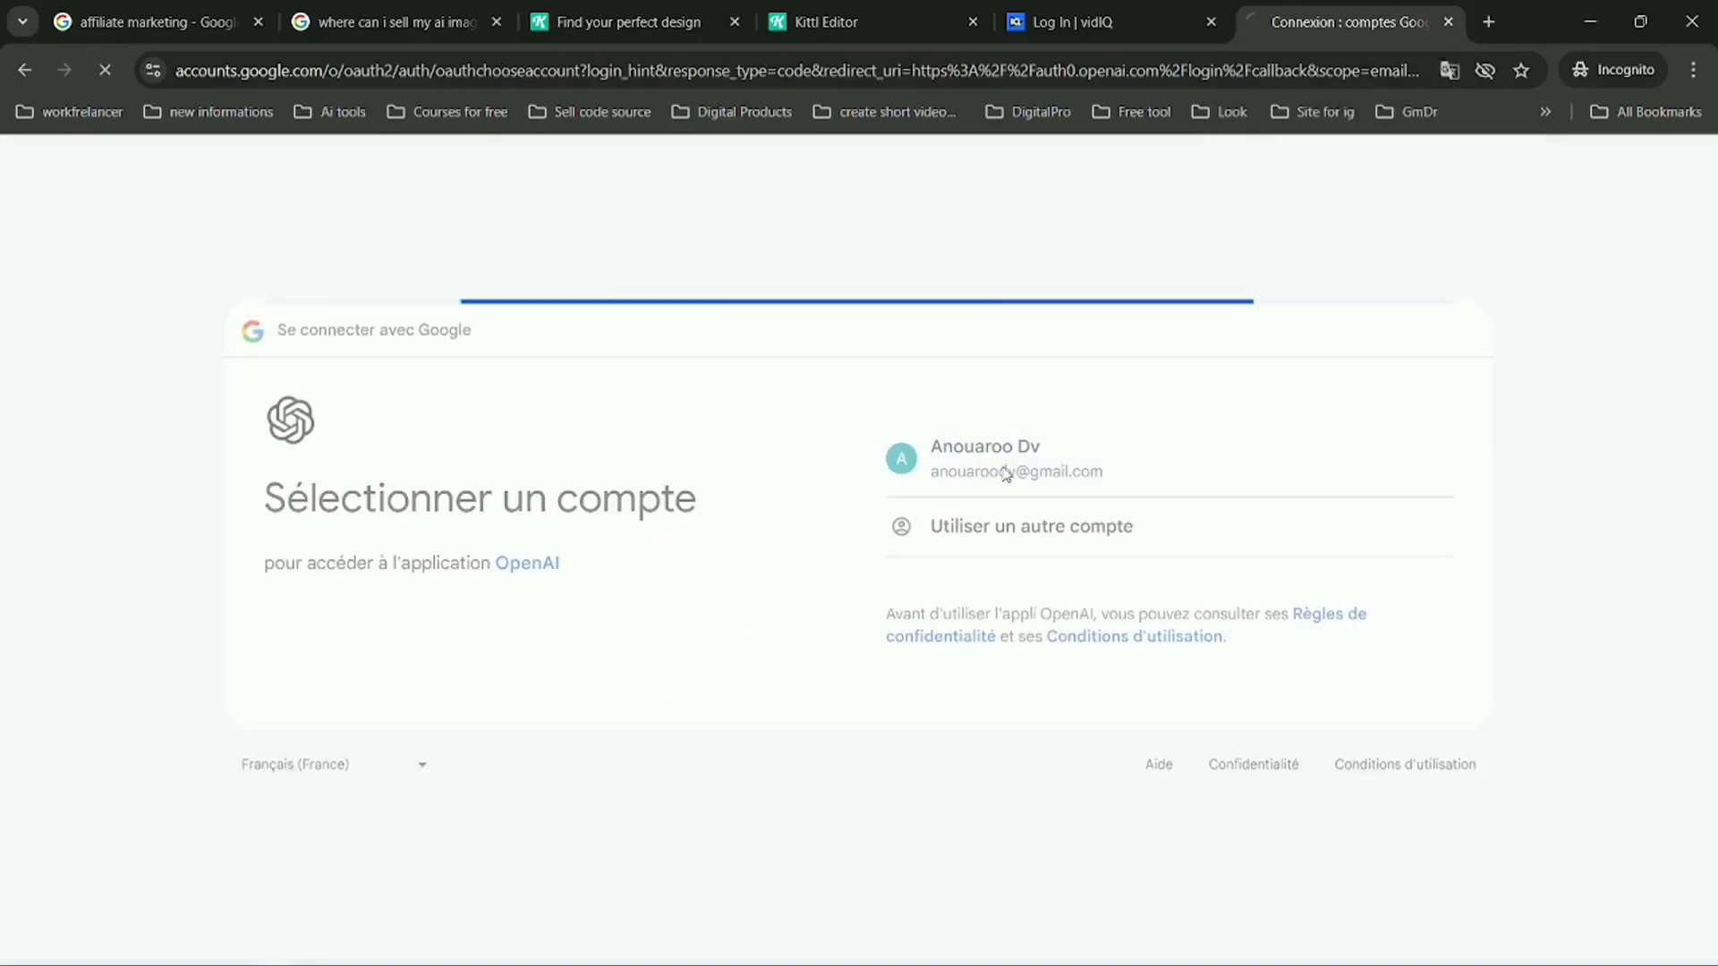
click(948, 452)
click(1257, 653)
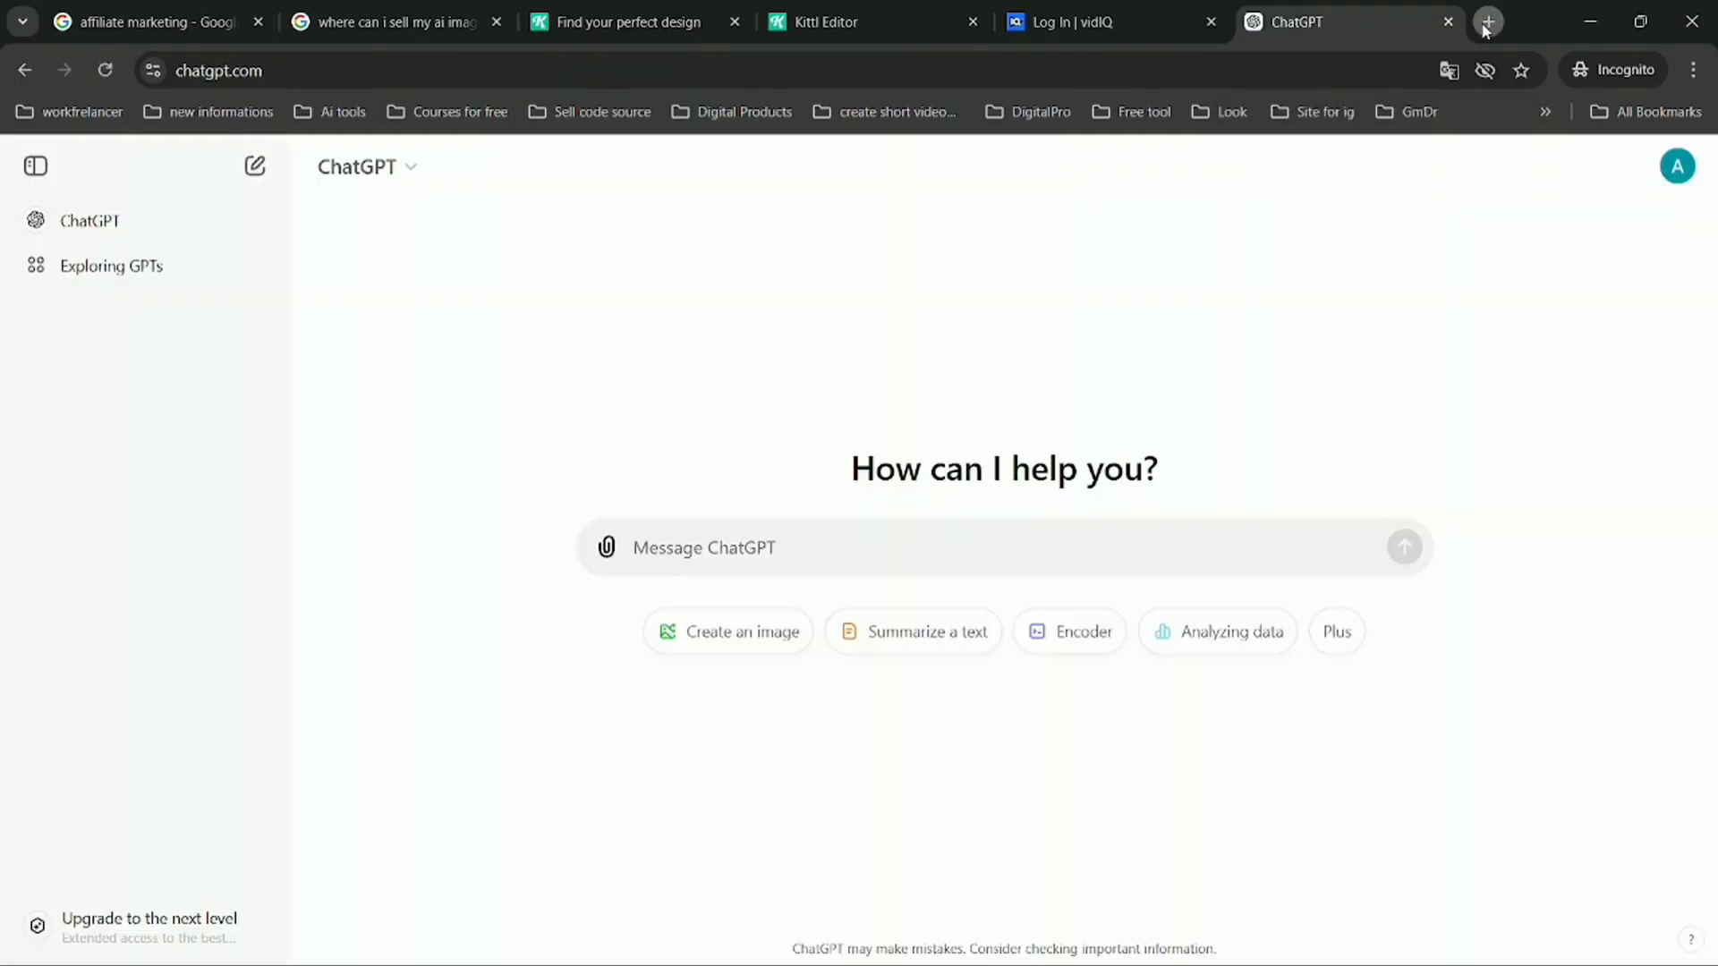
- Search for "meduim" in a new browser tab and open the Medium website from the results
click(1487, 21)
text(meduim)
key(Return)
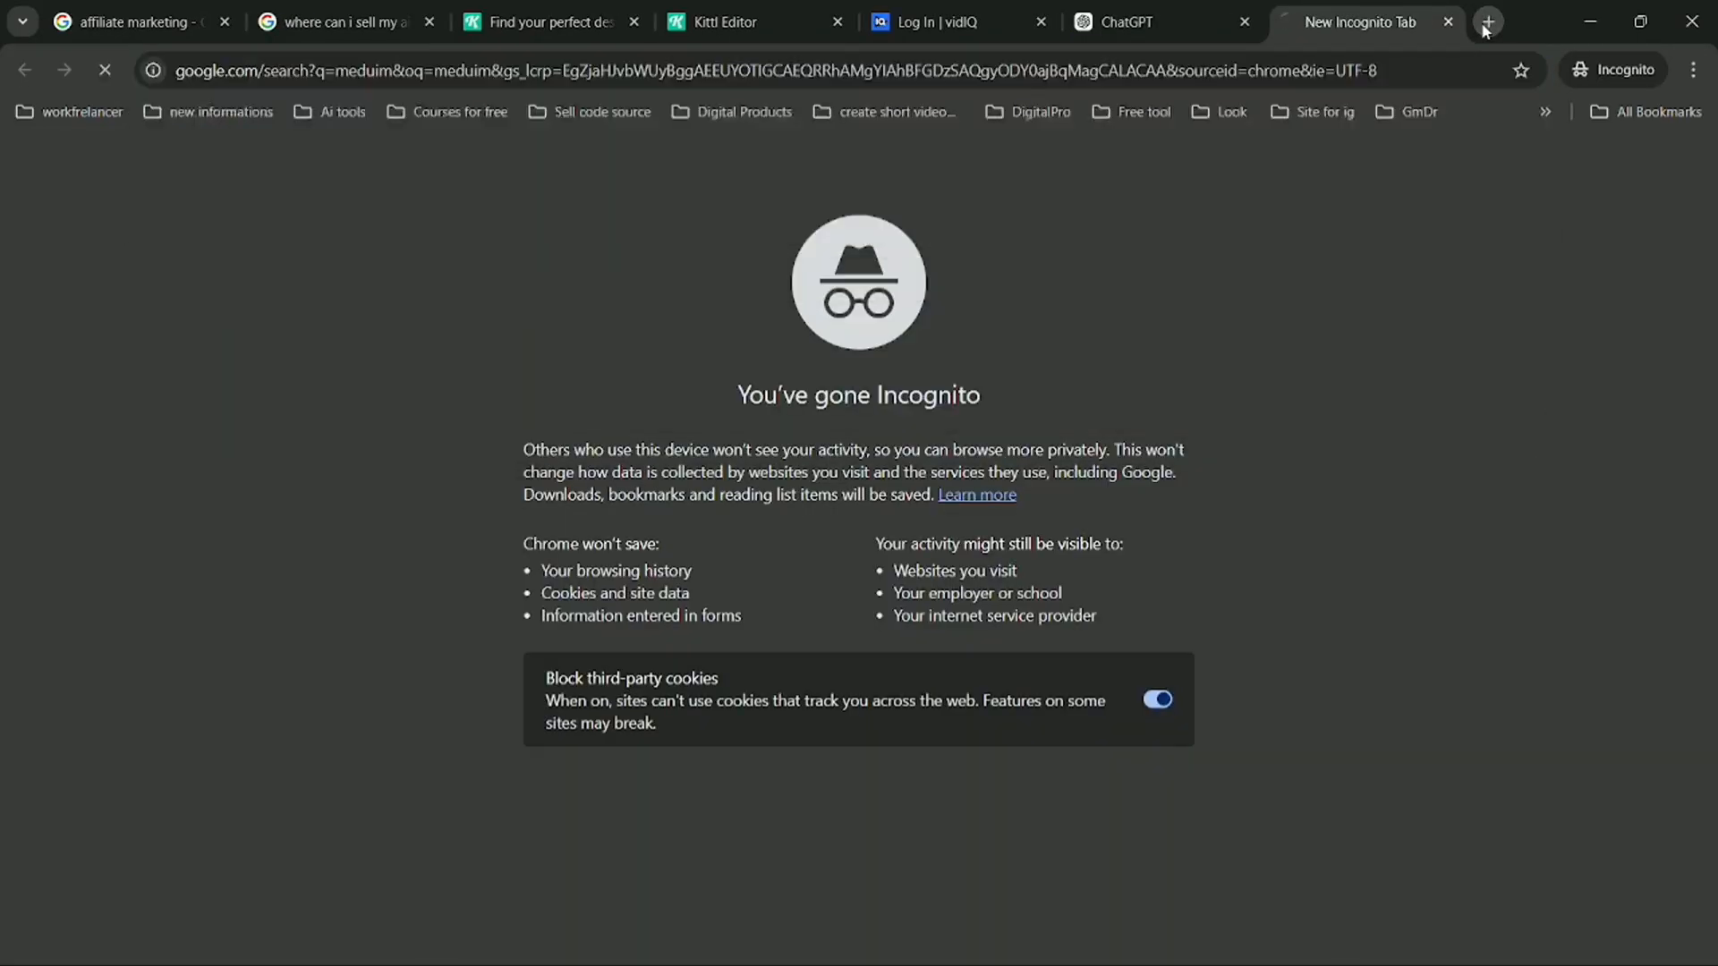
click(439, 395)
click(439, 441)
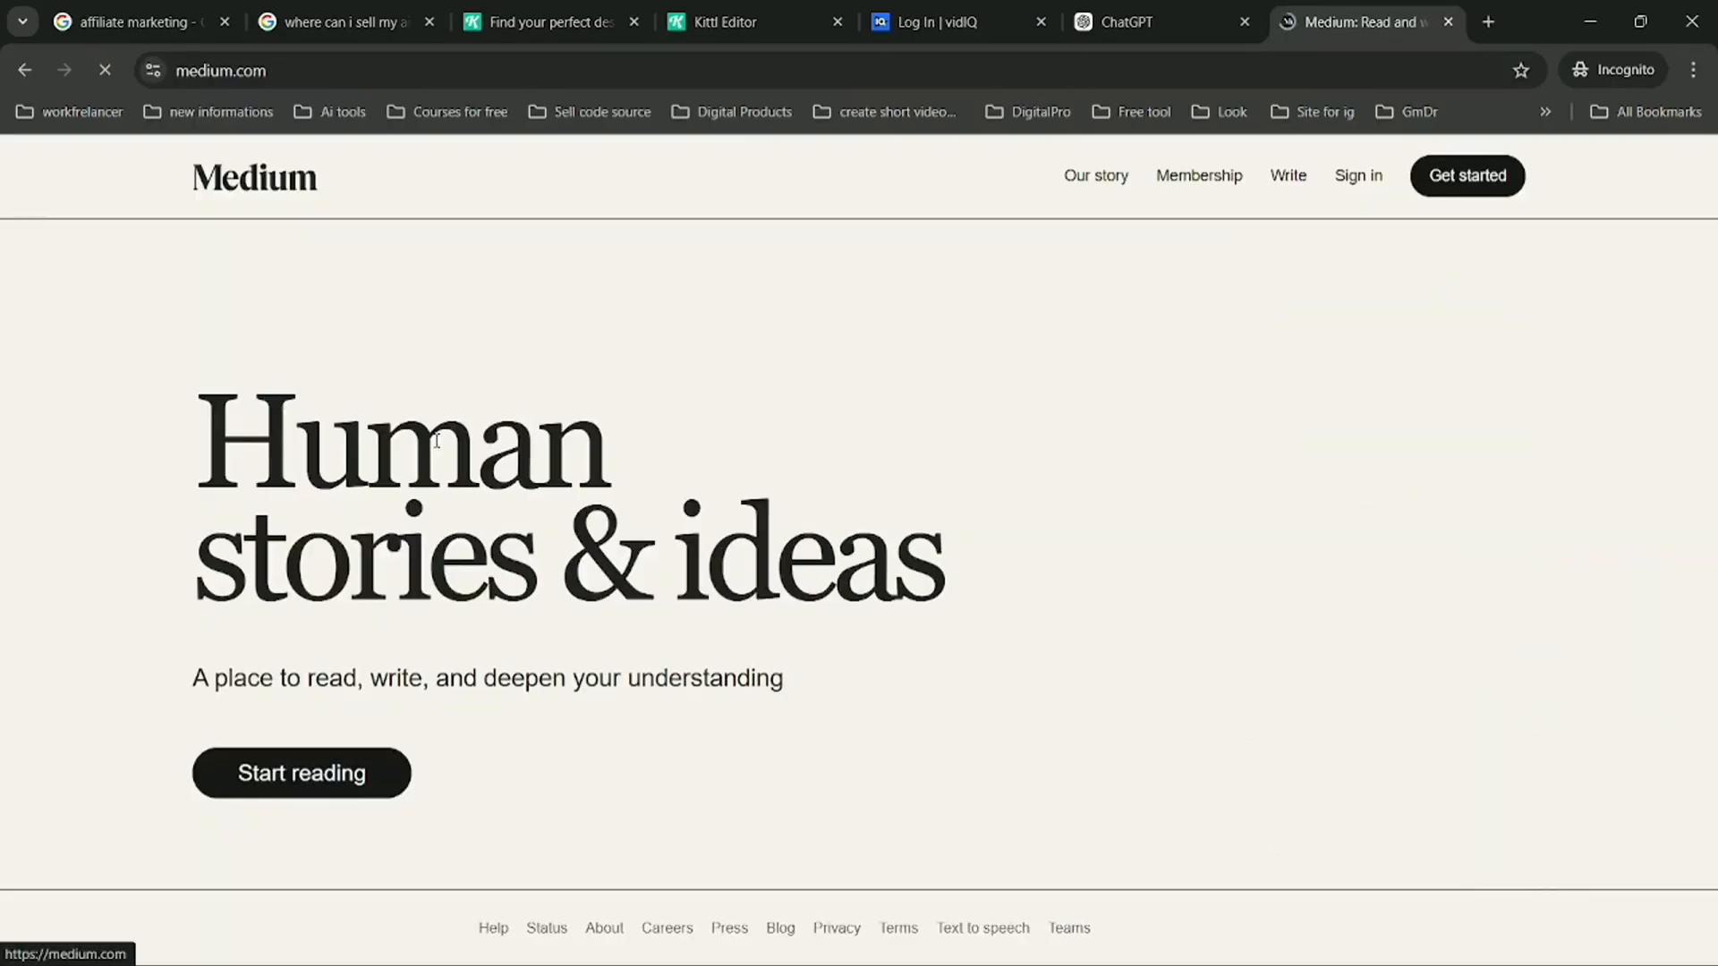
- Sign up for a Medium account with Google
click(1468, 183)
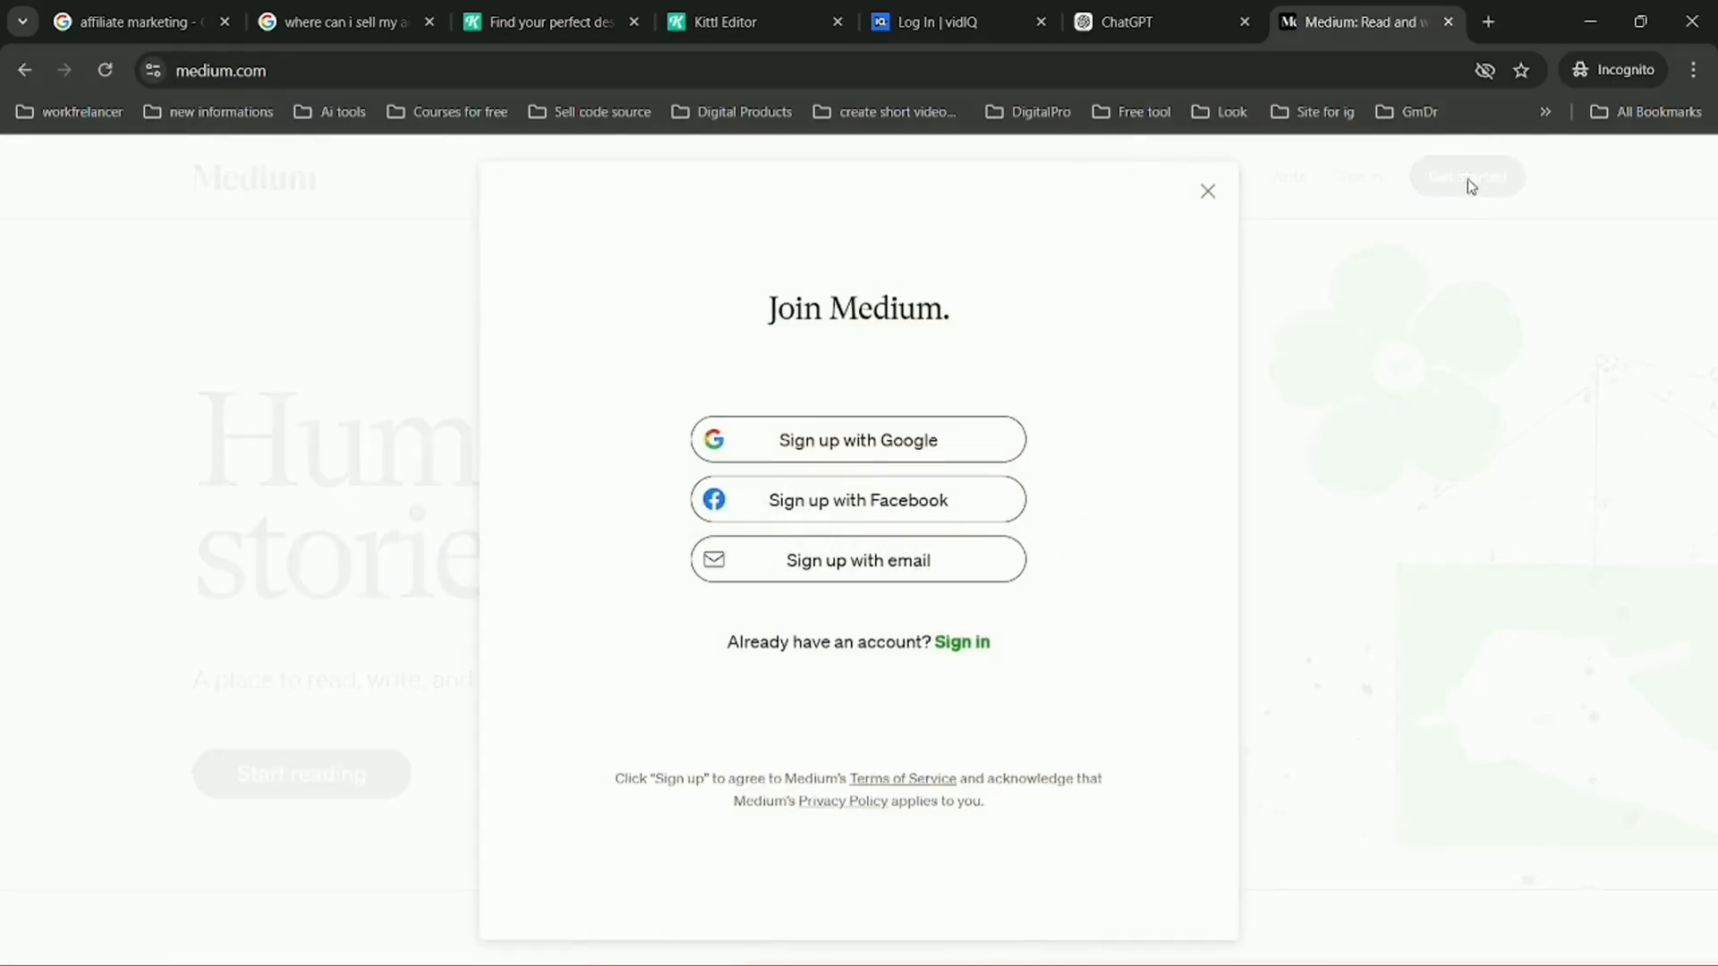
click(773, 447)
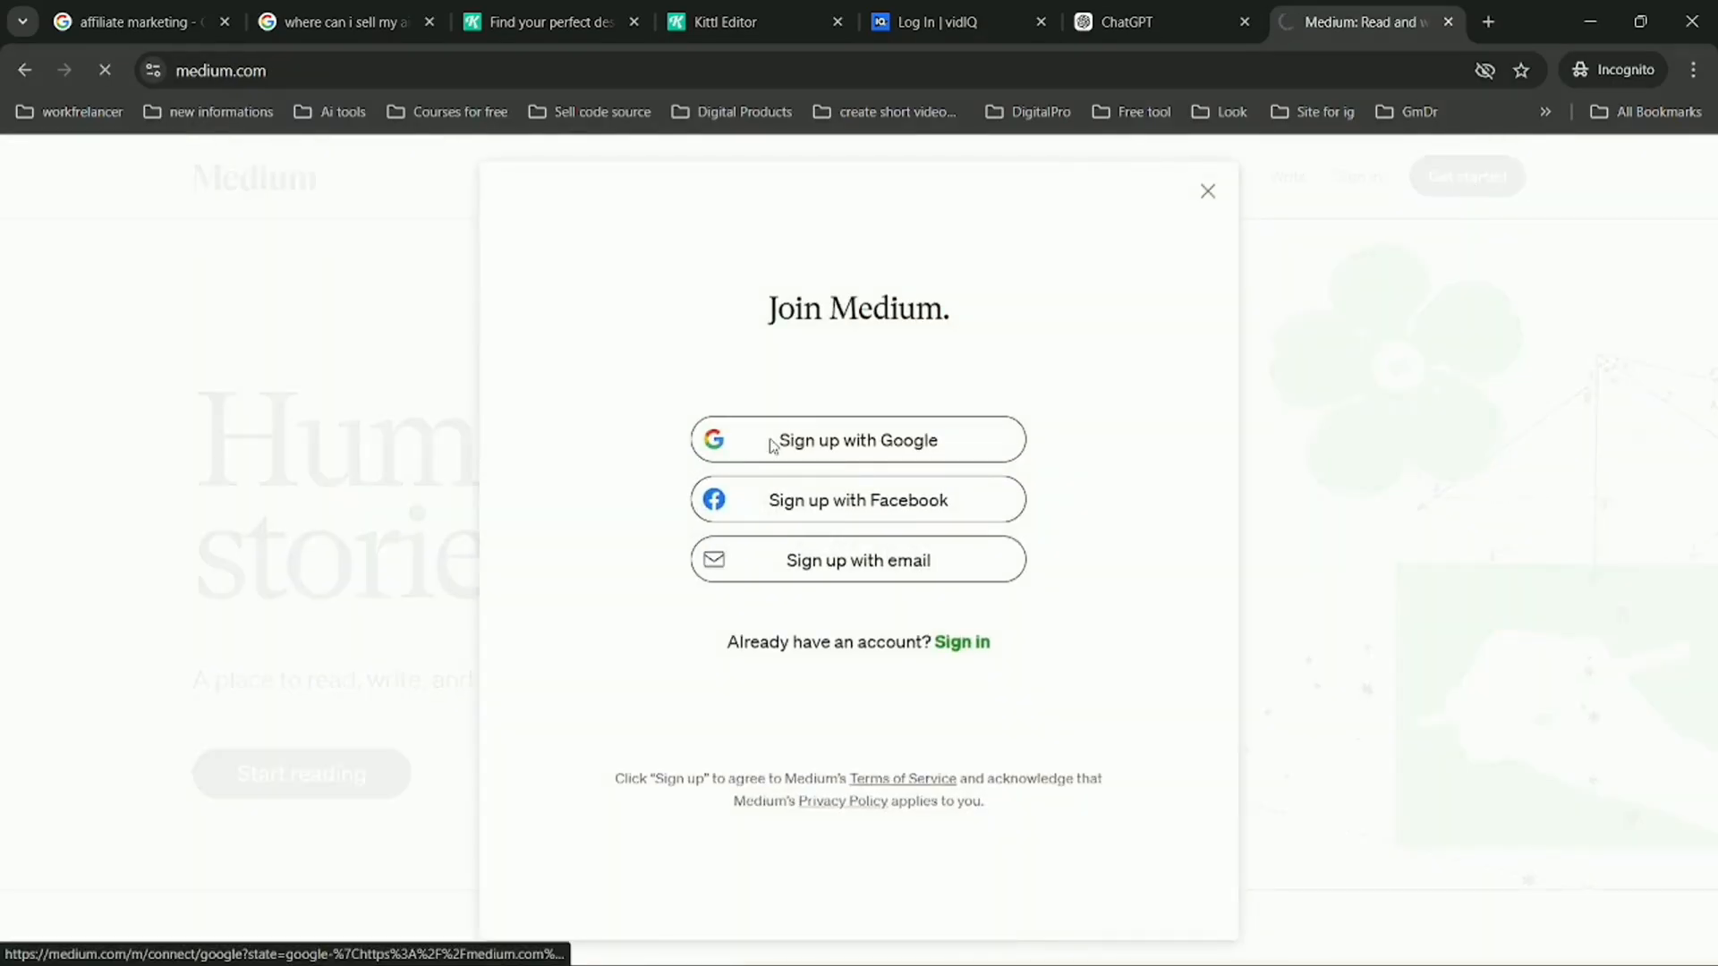
click(857, 660)
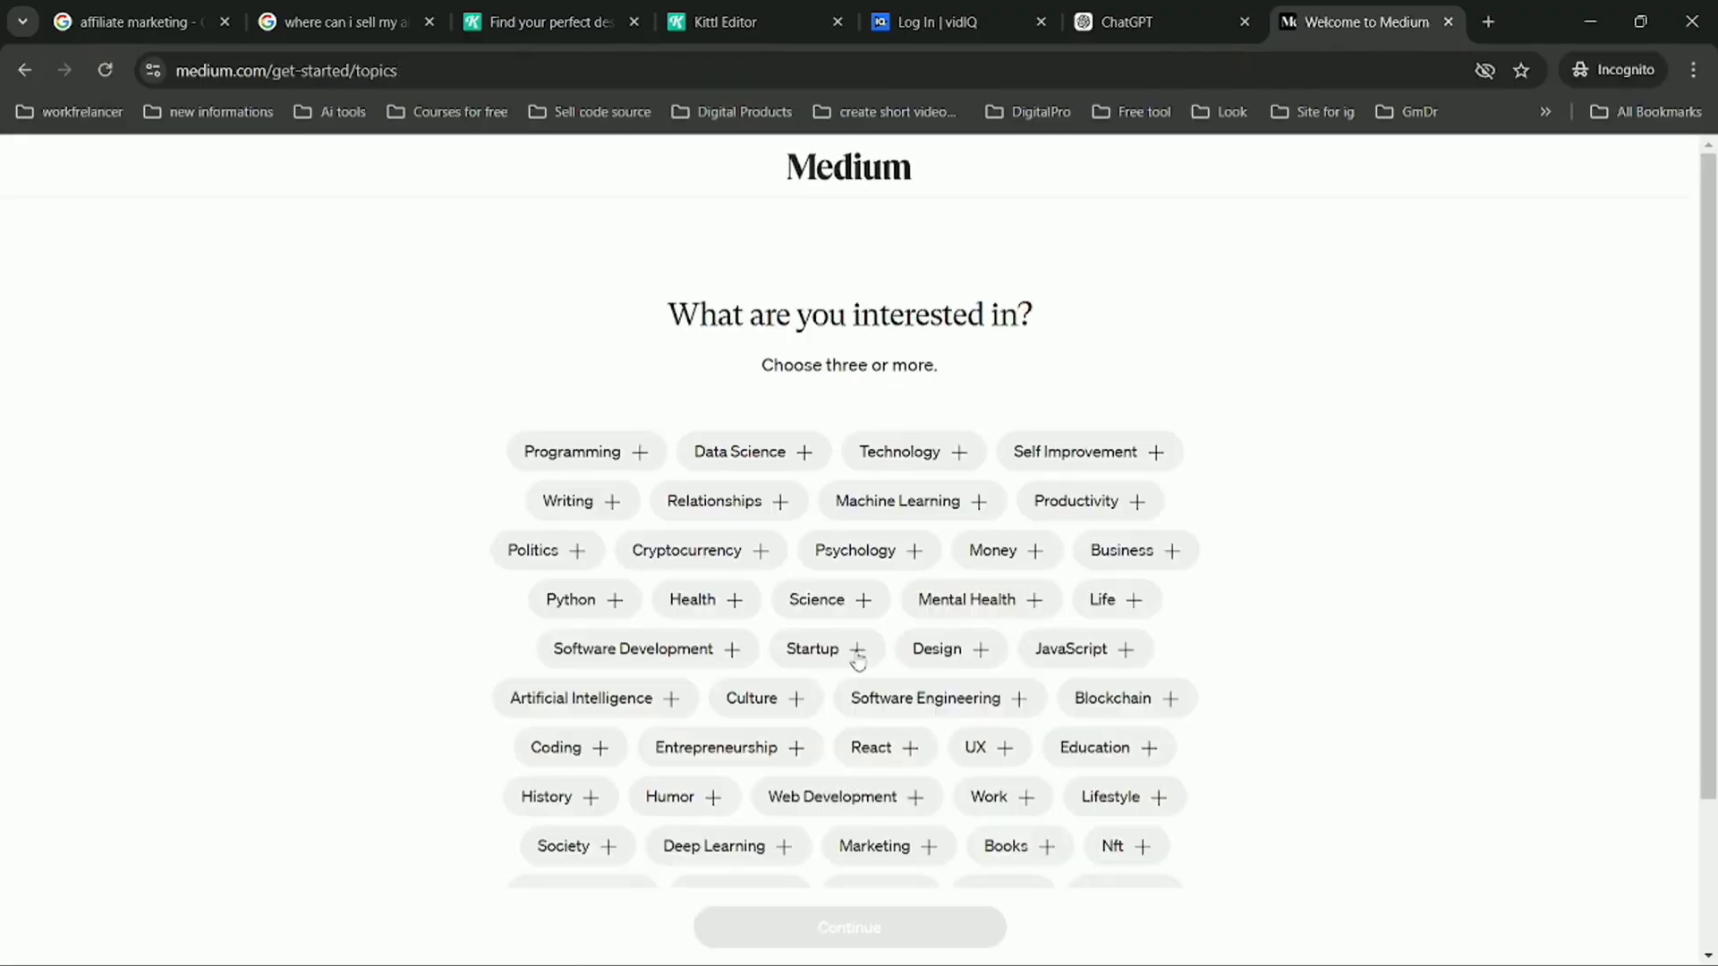
- Choose Technology, Self Improvement, Programming, Machine Learning, Productivity, Writing, Business and Money as interests and continue with a free Medium account
click(911, 454)
click(1134, 458)
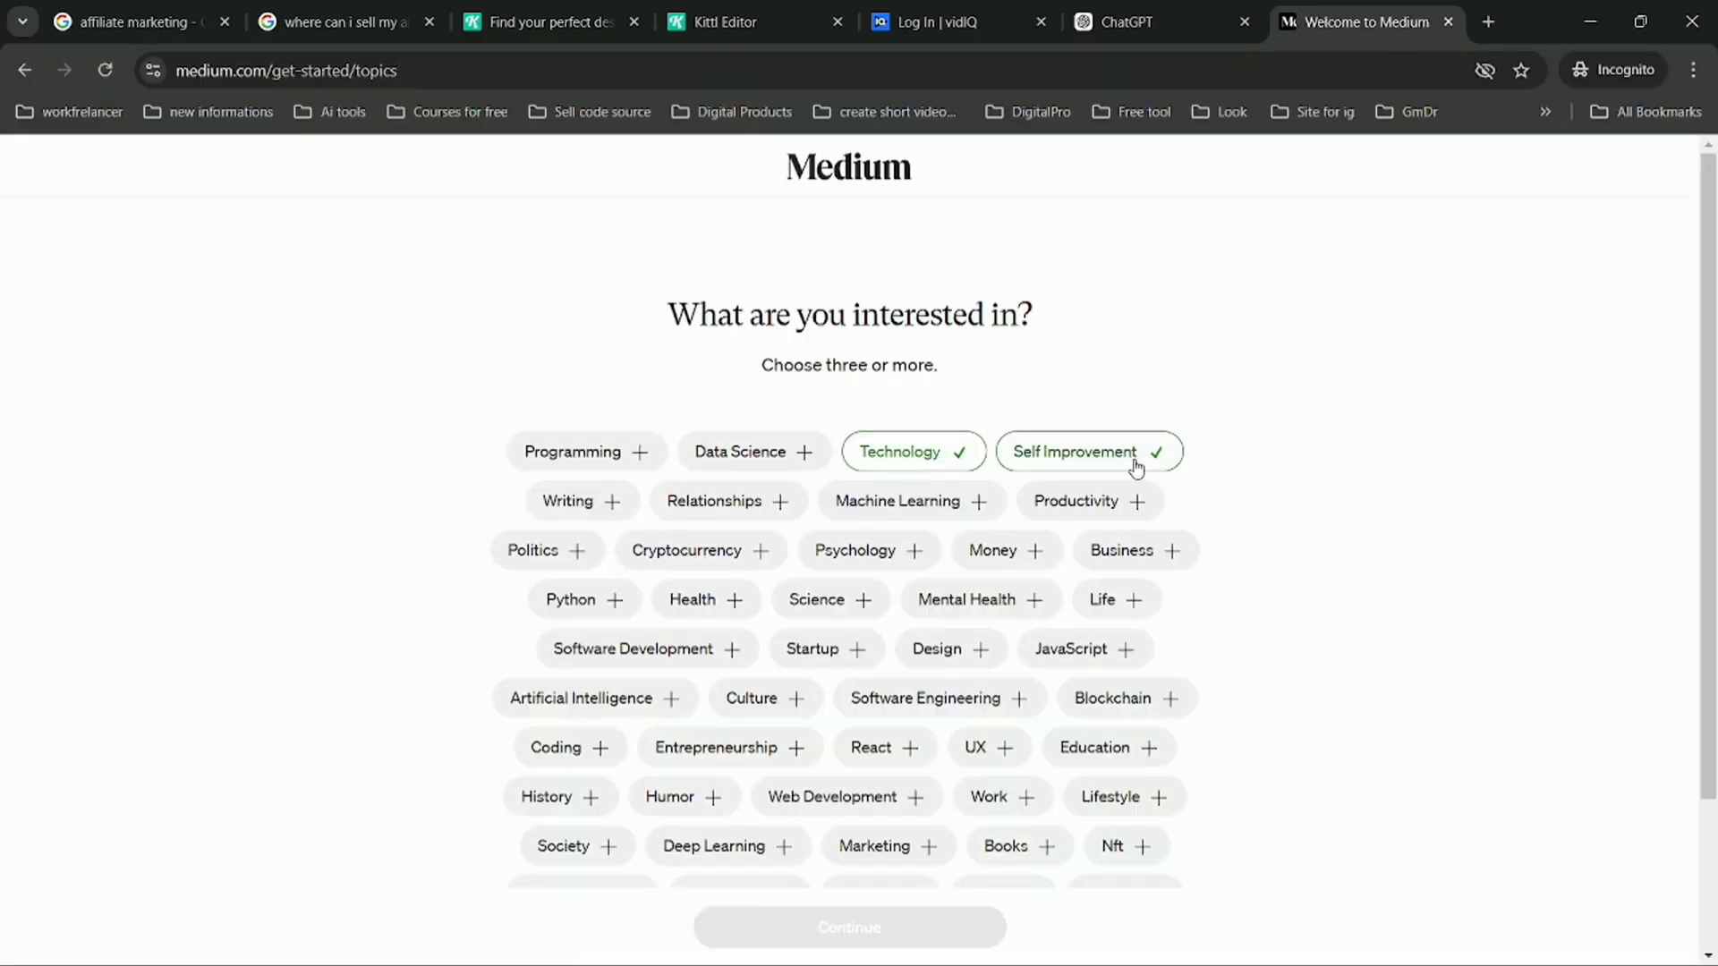
click(612, 455)
click(882, 506)
click(1125, 501)
click(562, 497)
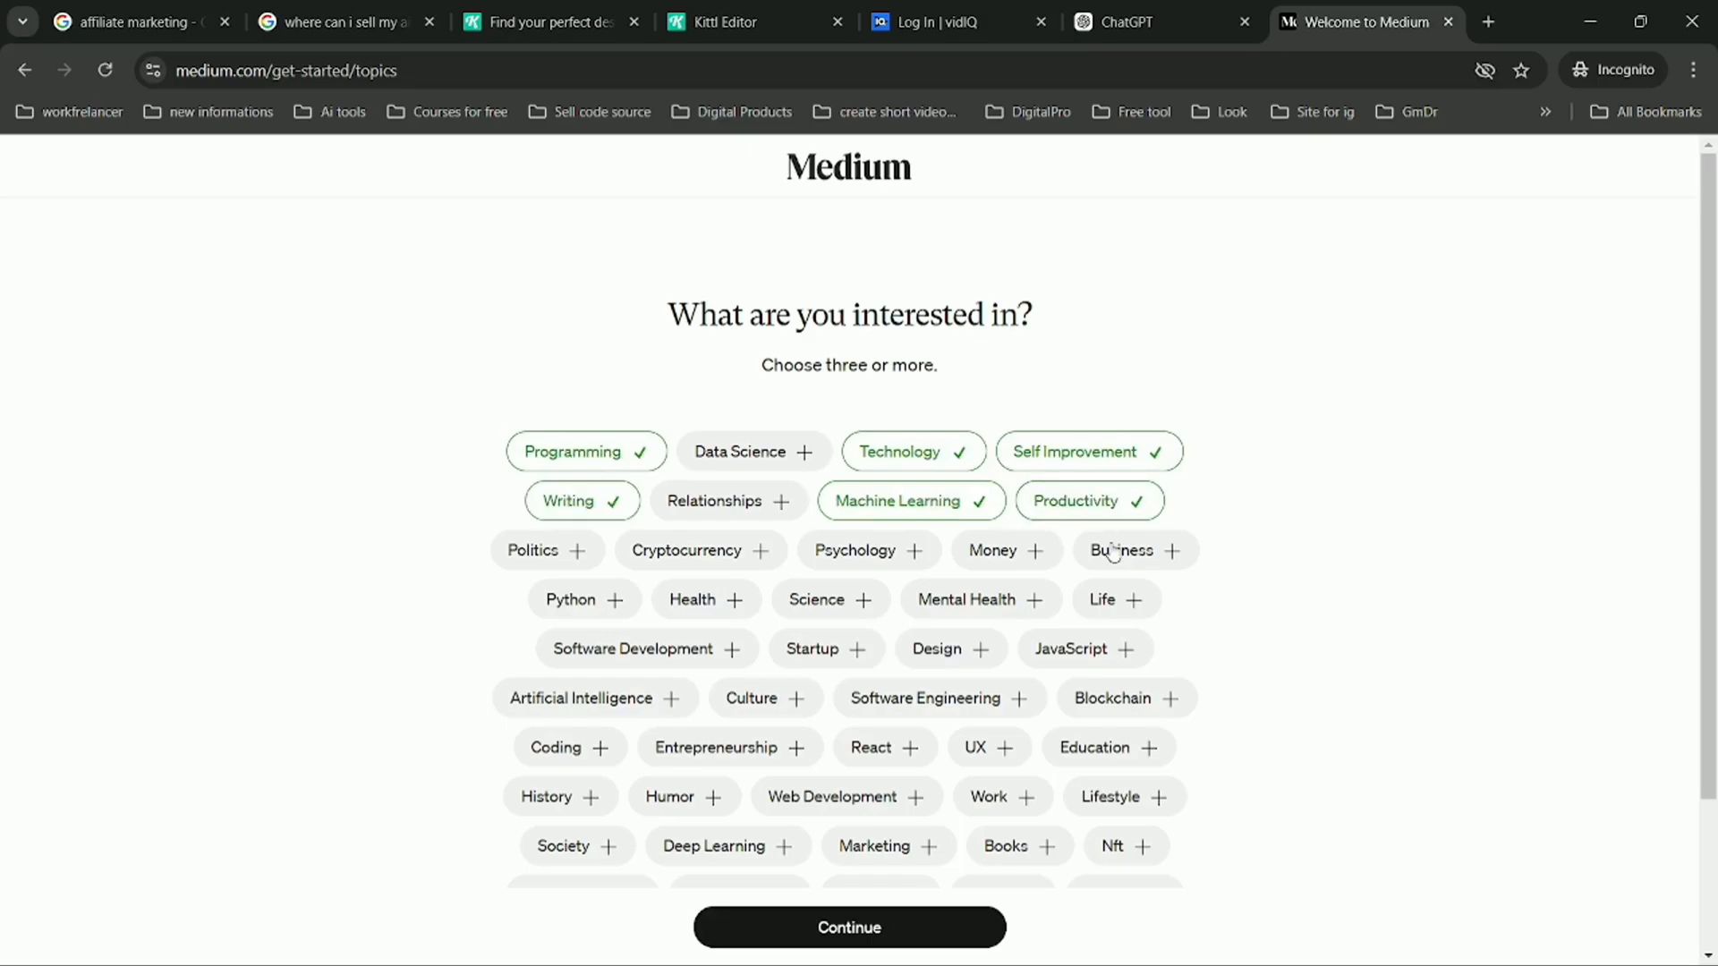
click(1111, 548)
click(1008, 555)
click(849, 927)
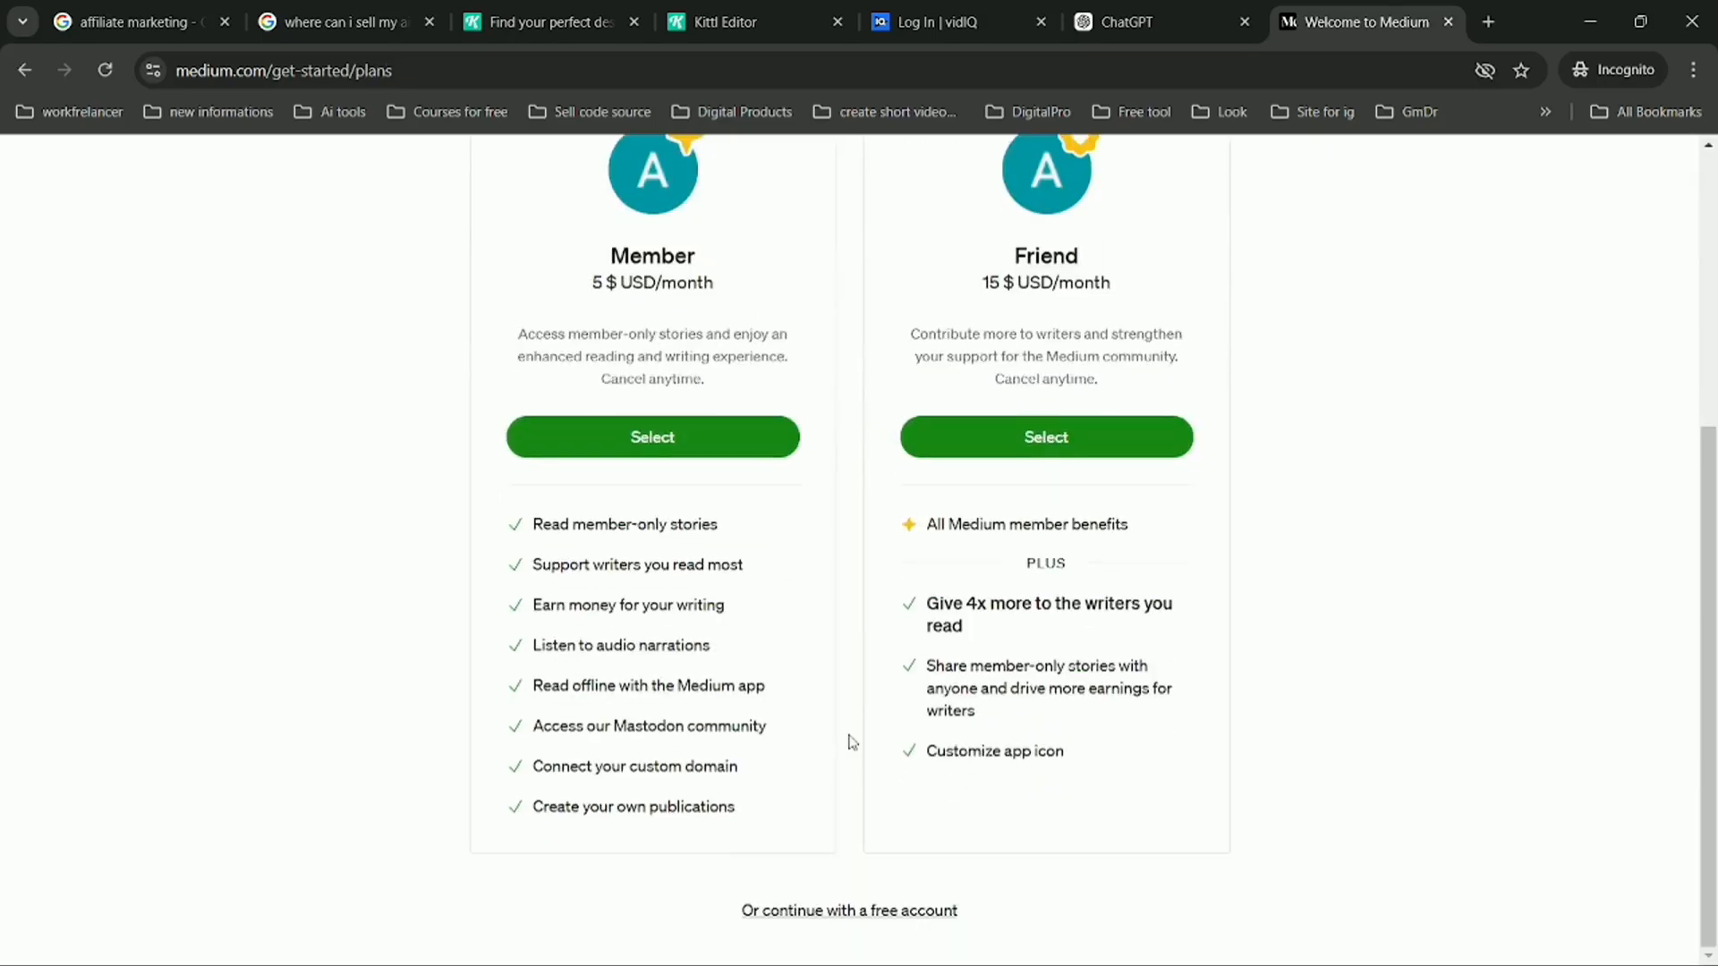
click(810, 911)
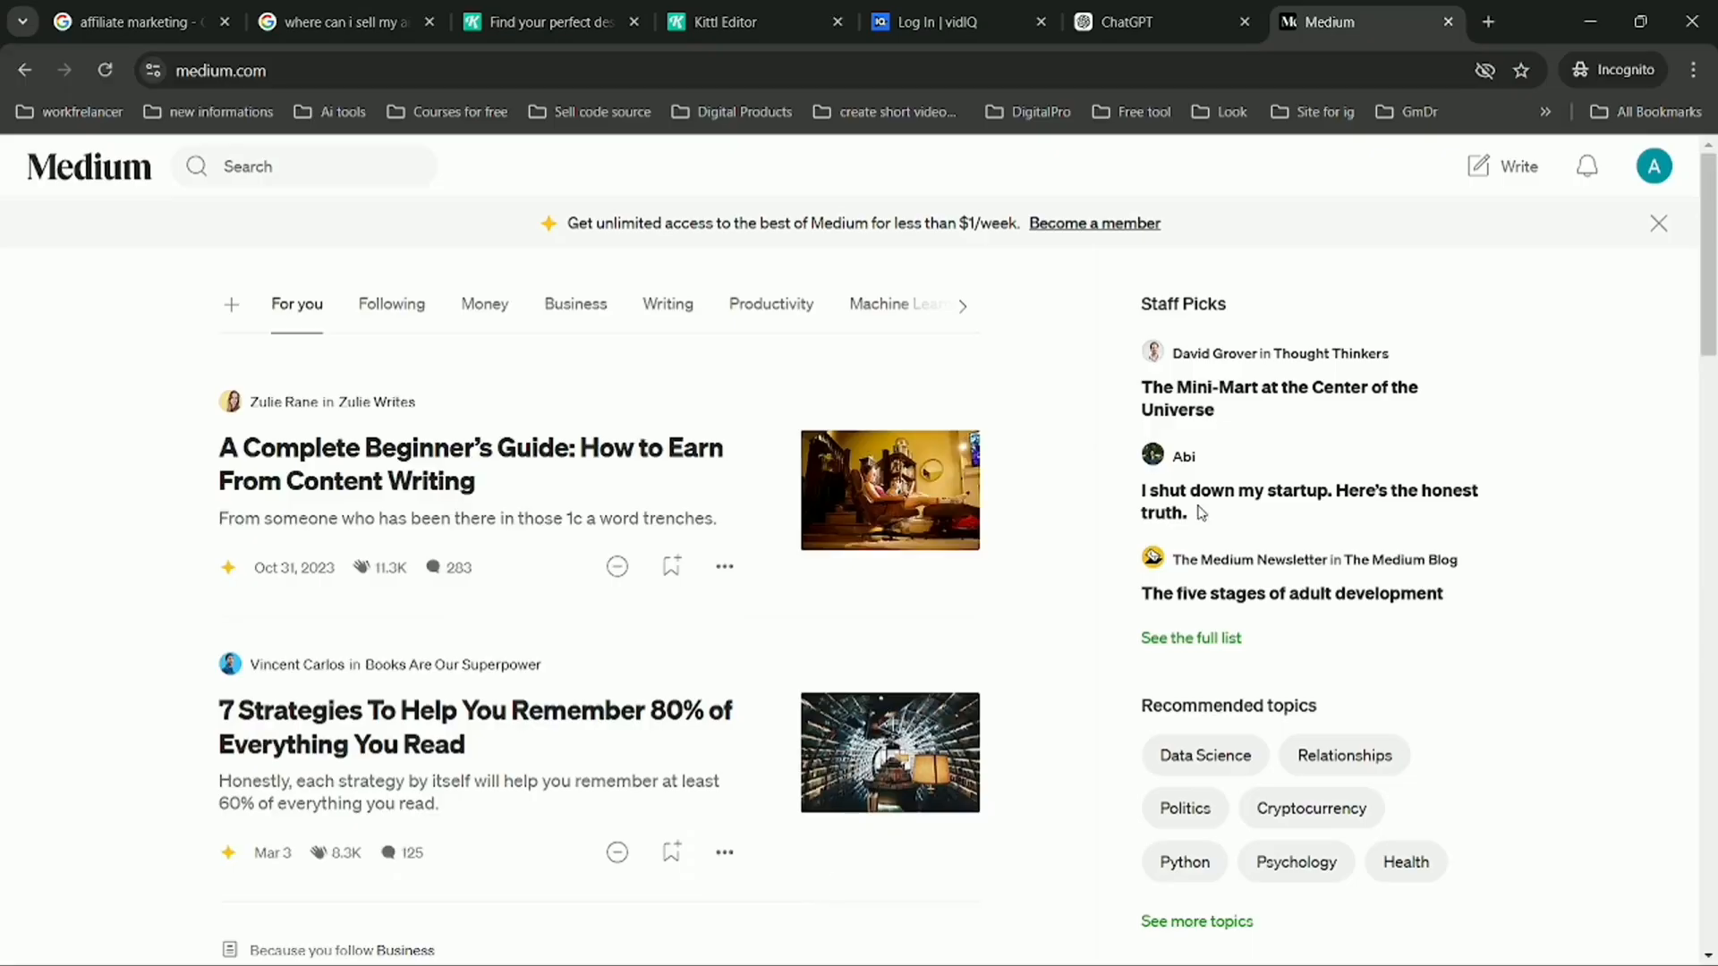
- Open the Medium profile's information form for editing and review its fields
click(1648, 168)
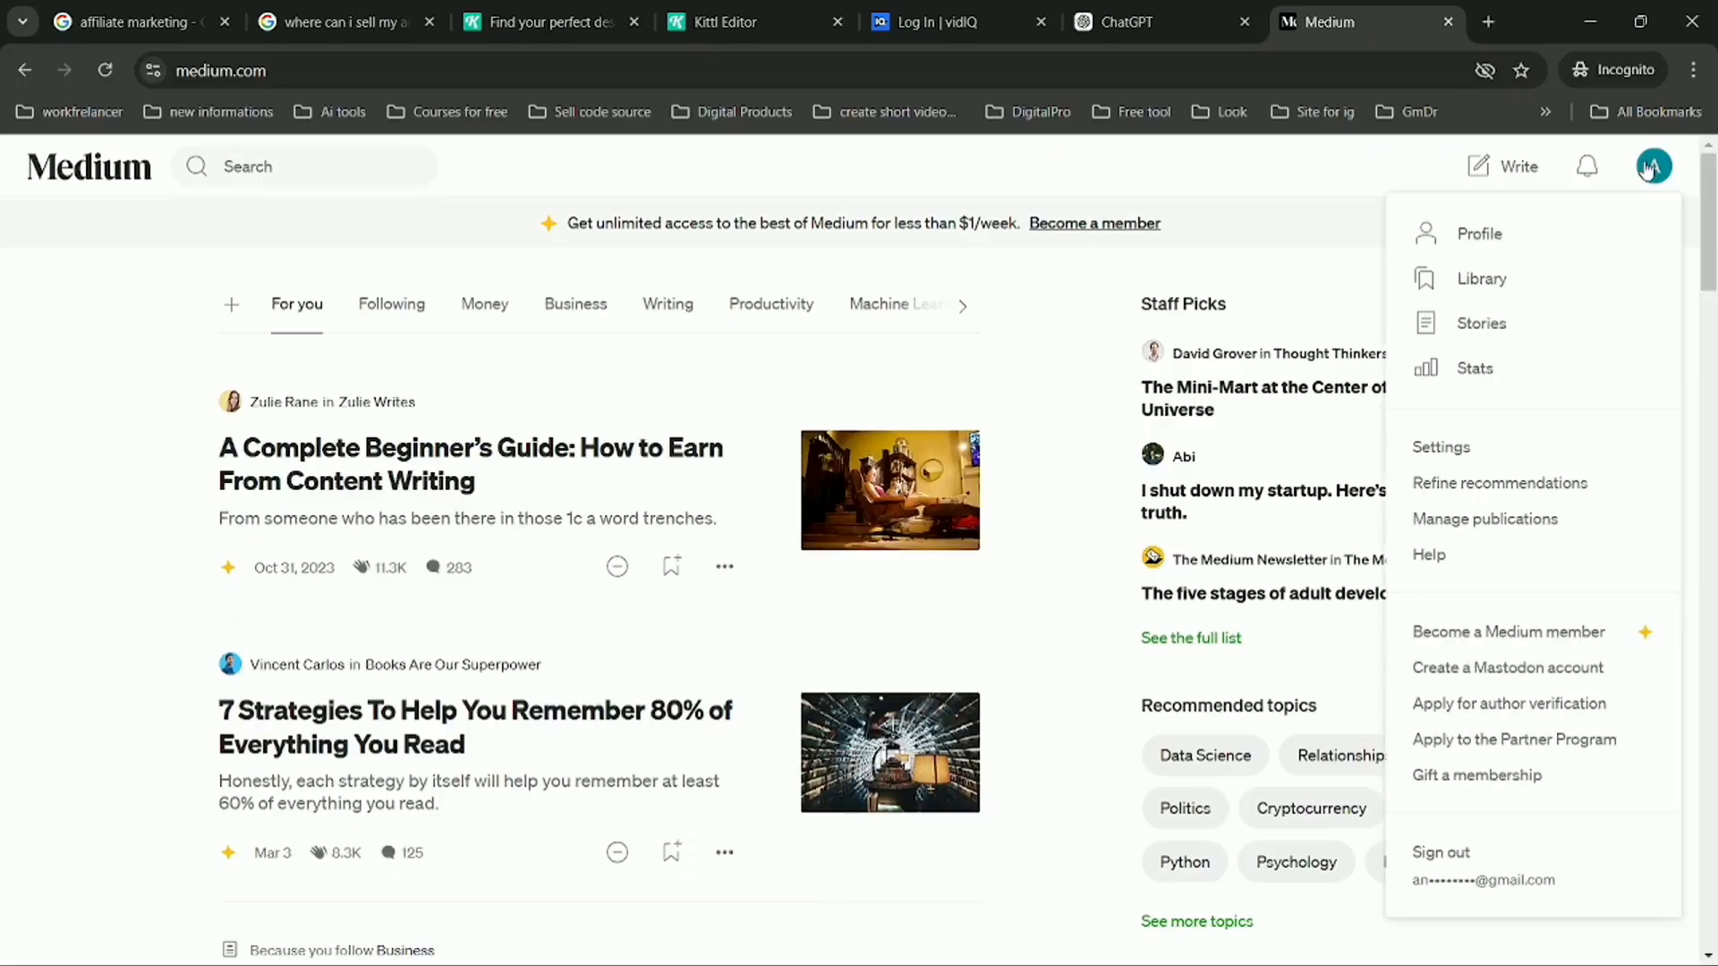
click(1476, 235)
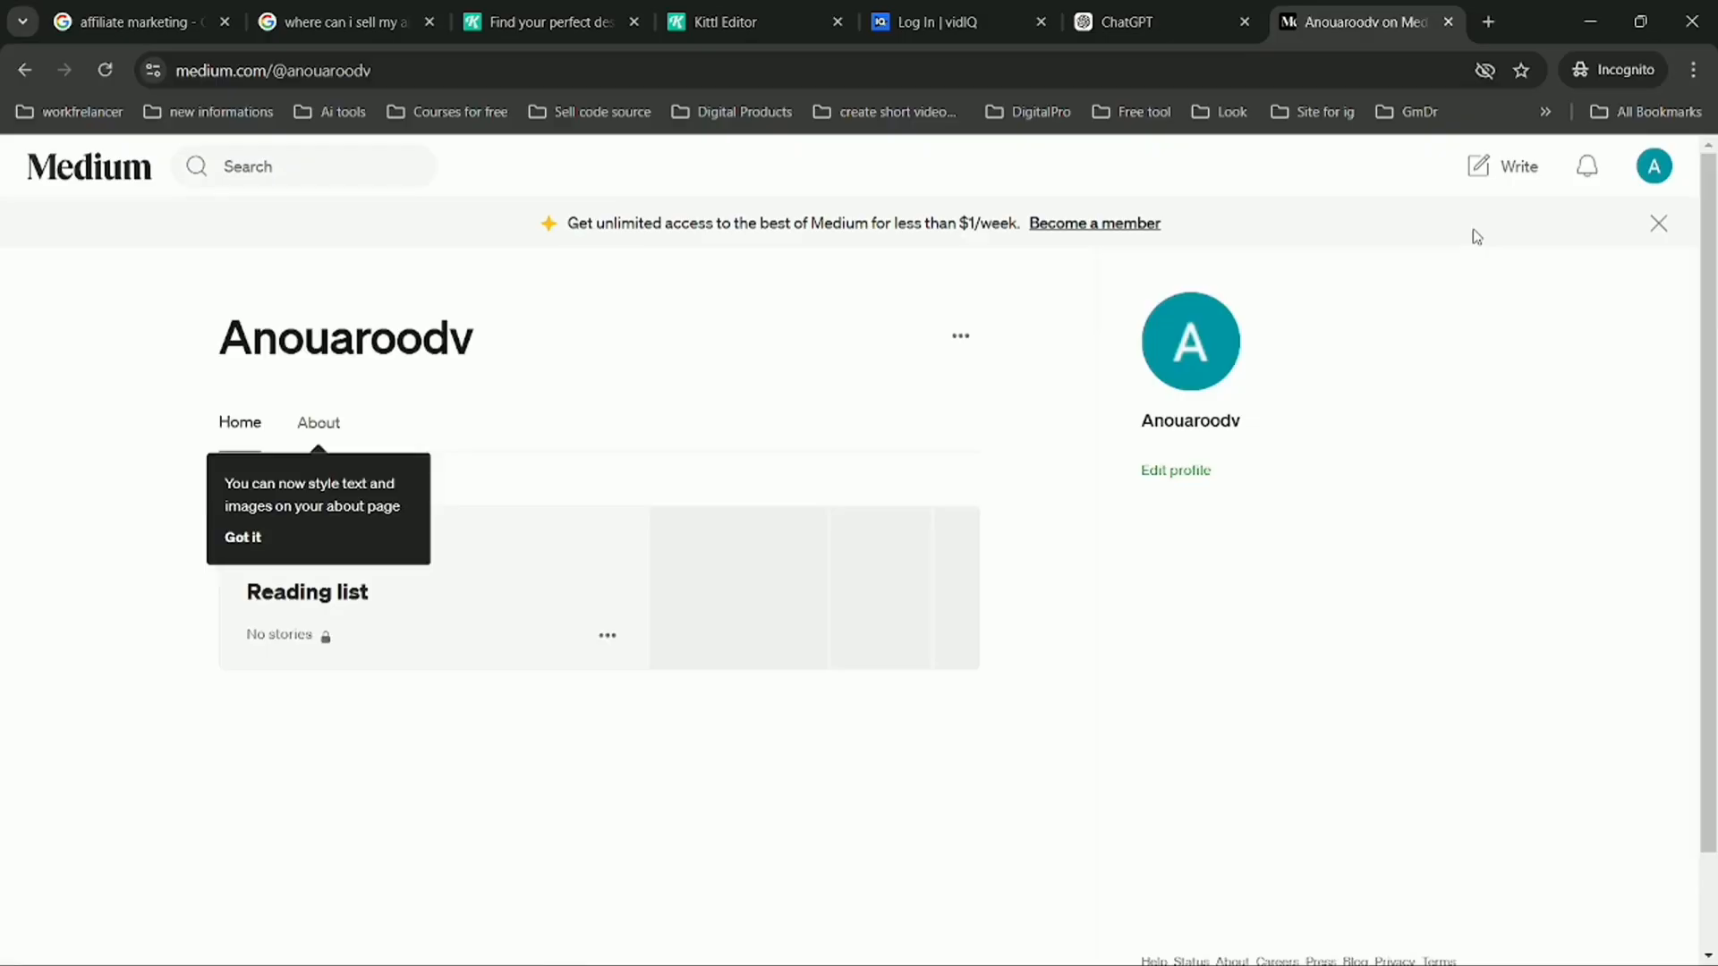
click(1175, 472)
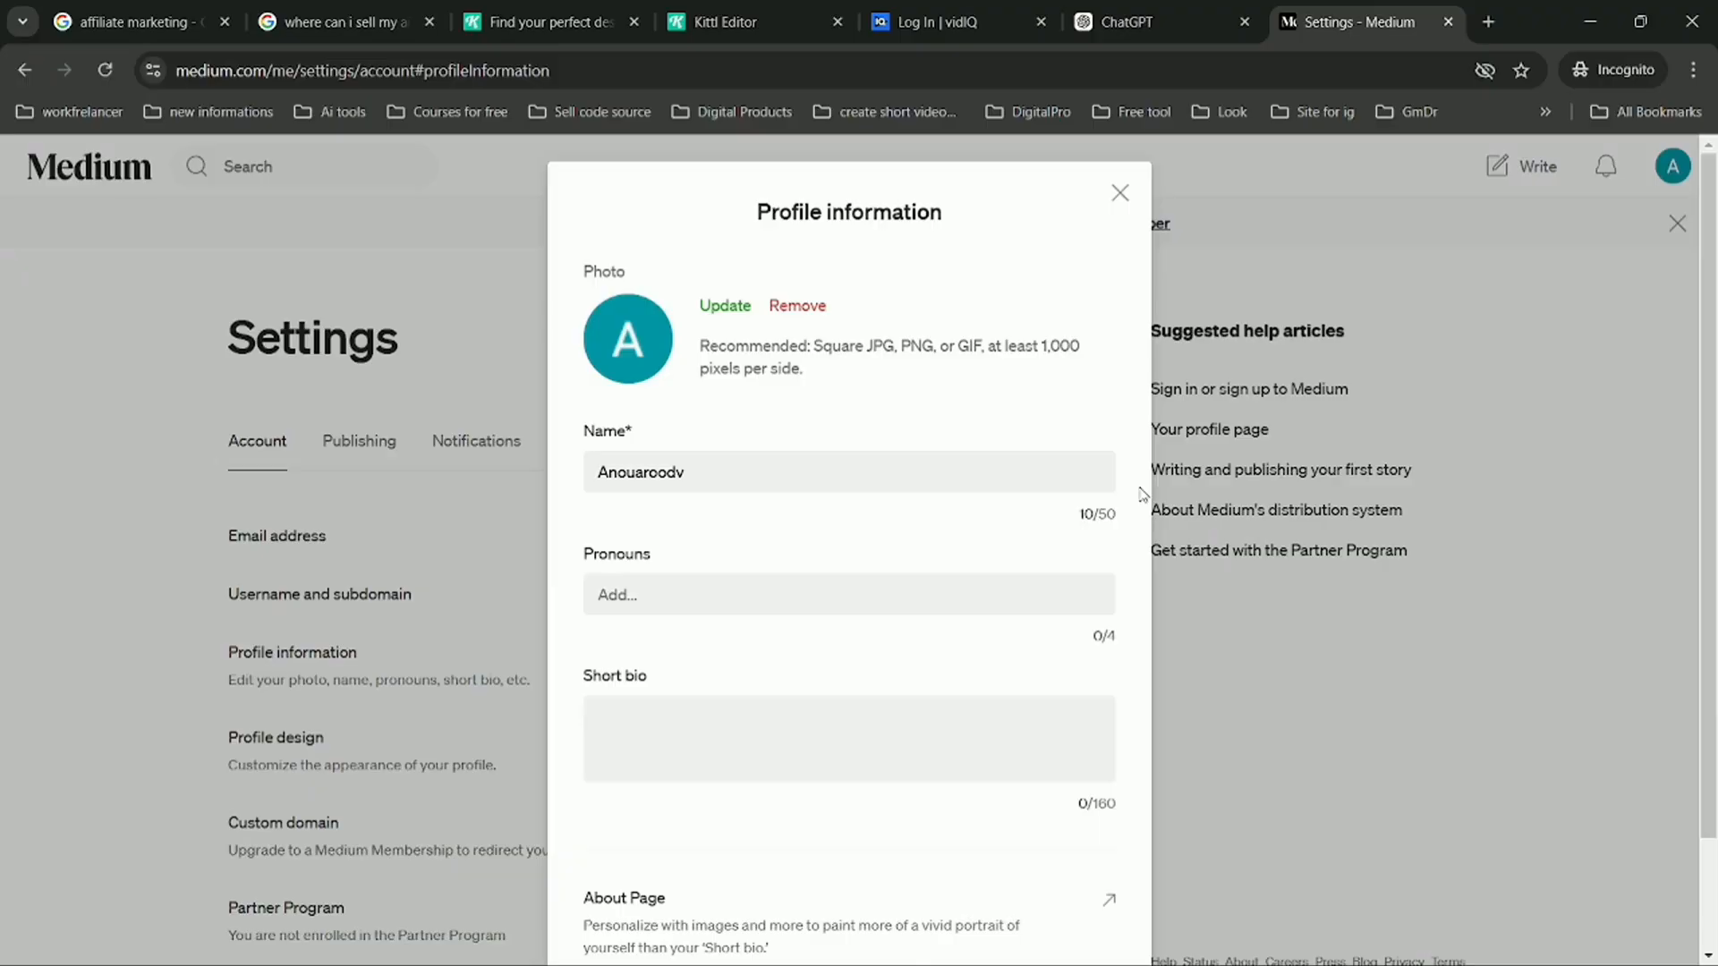
scroll(1001, 544, down, 2)
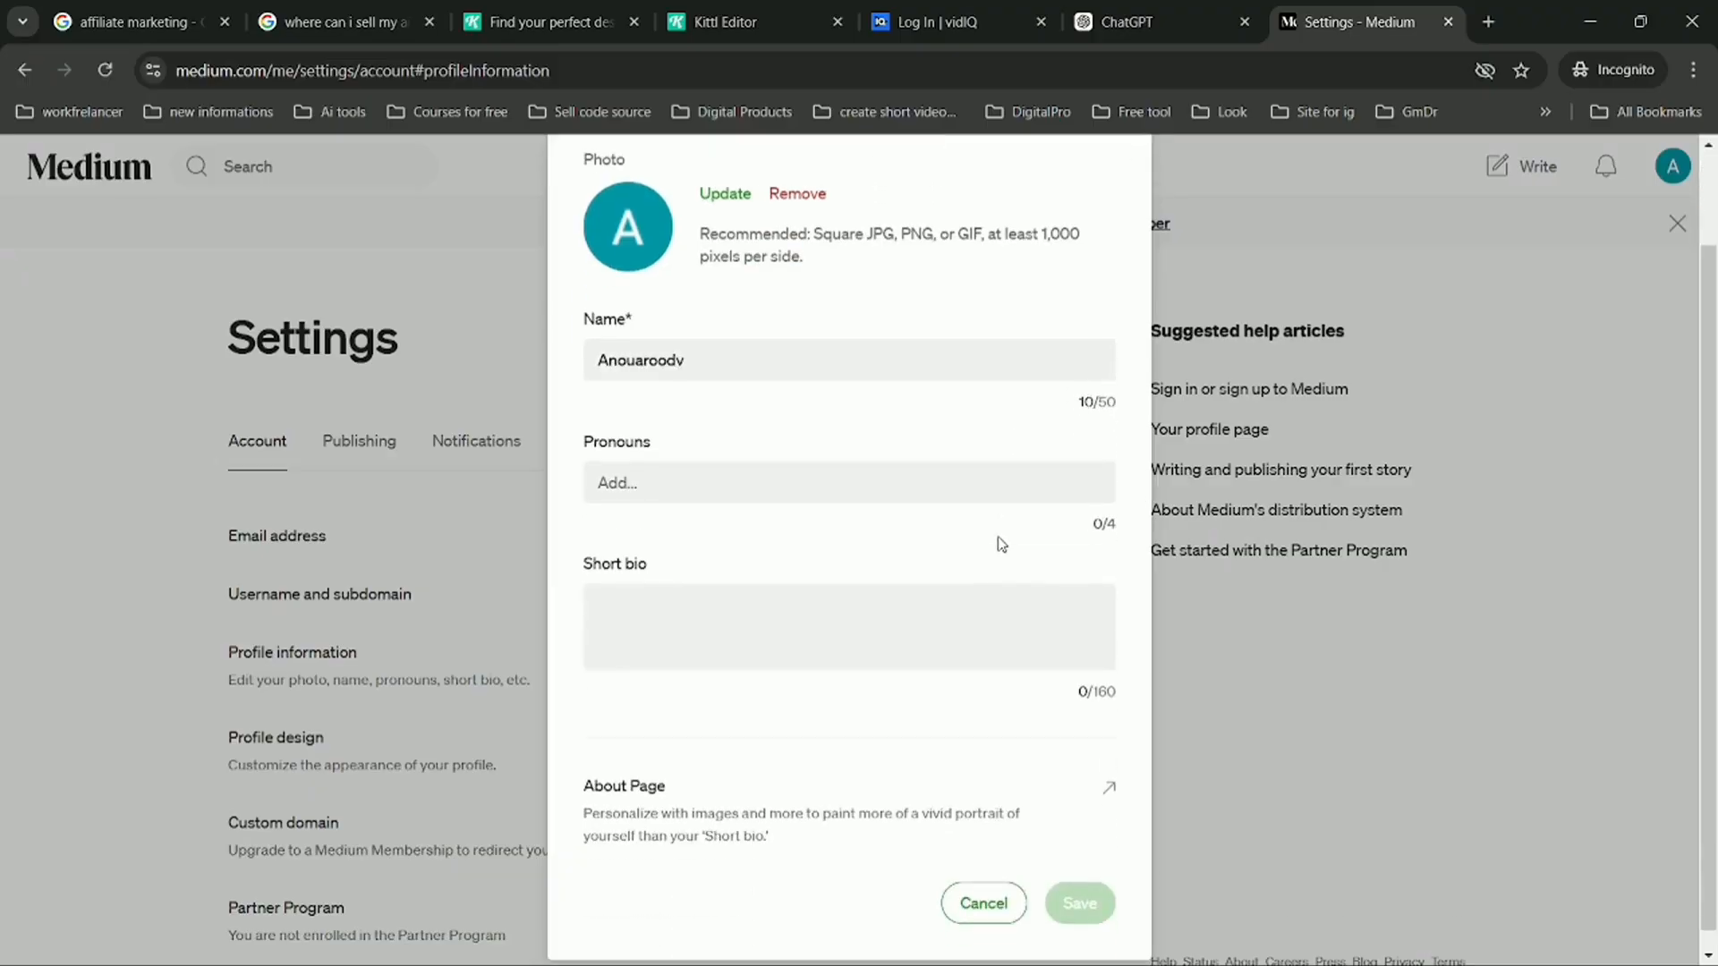
- Switch to ChatGPT and write "write me a short bio for my Medium account and a prompt for generate an image for my account"
click(1118, 31)
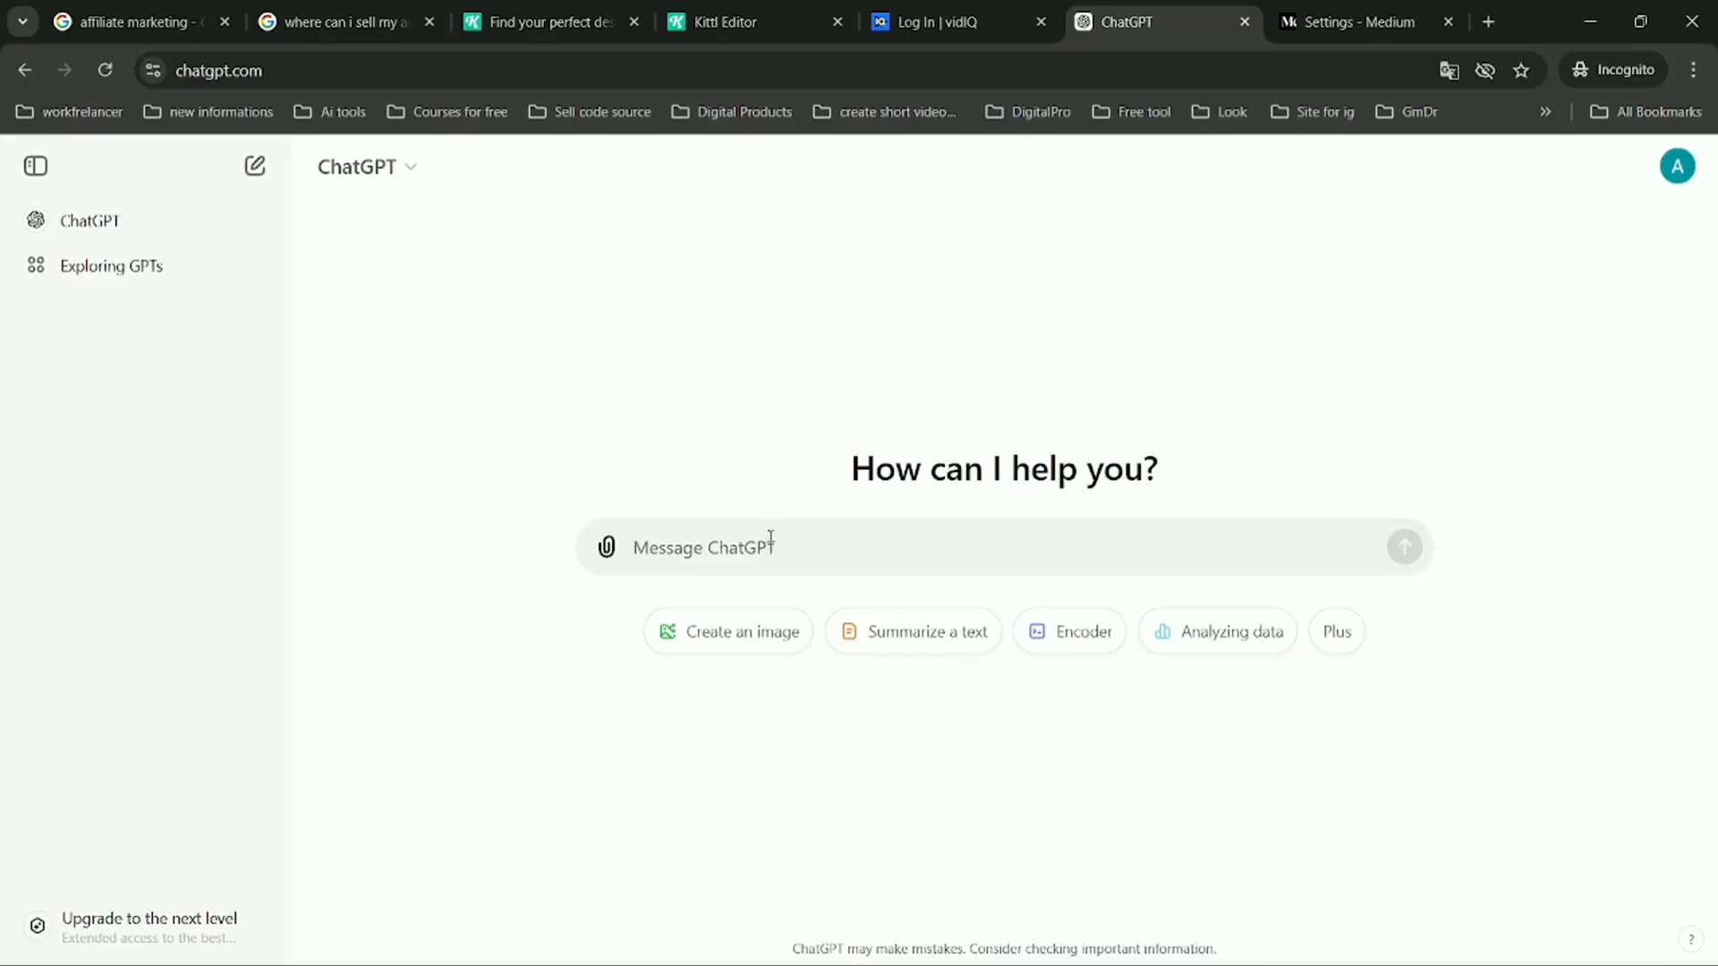
text(write me a short bio f)
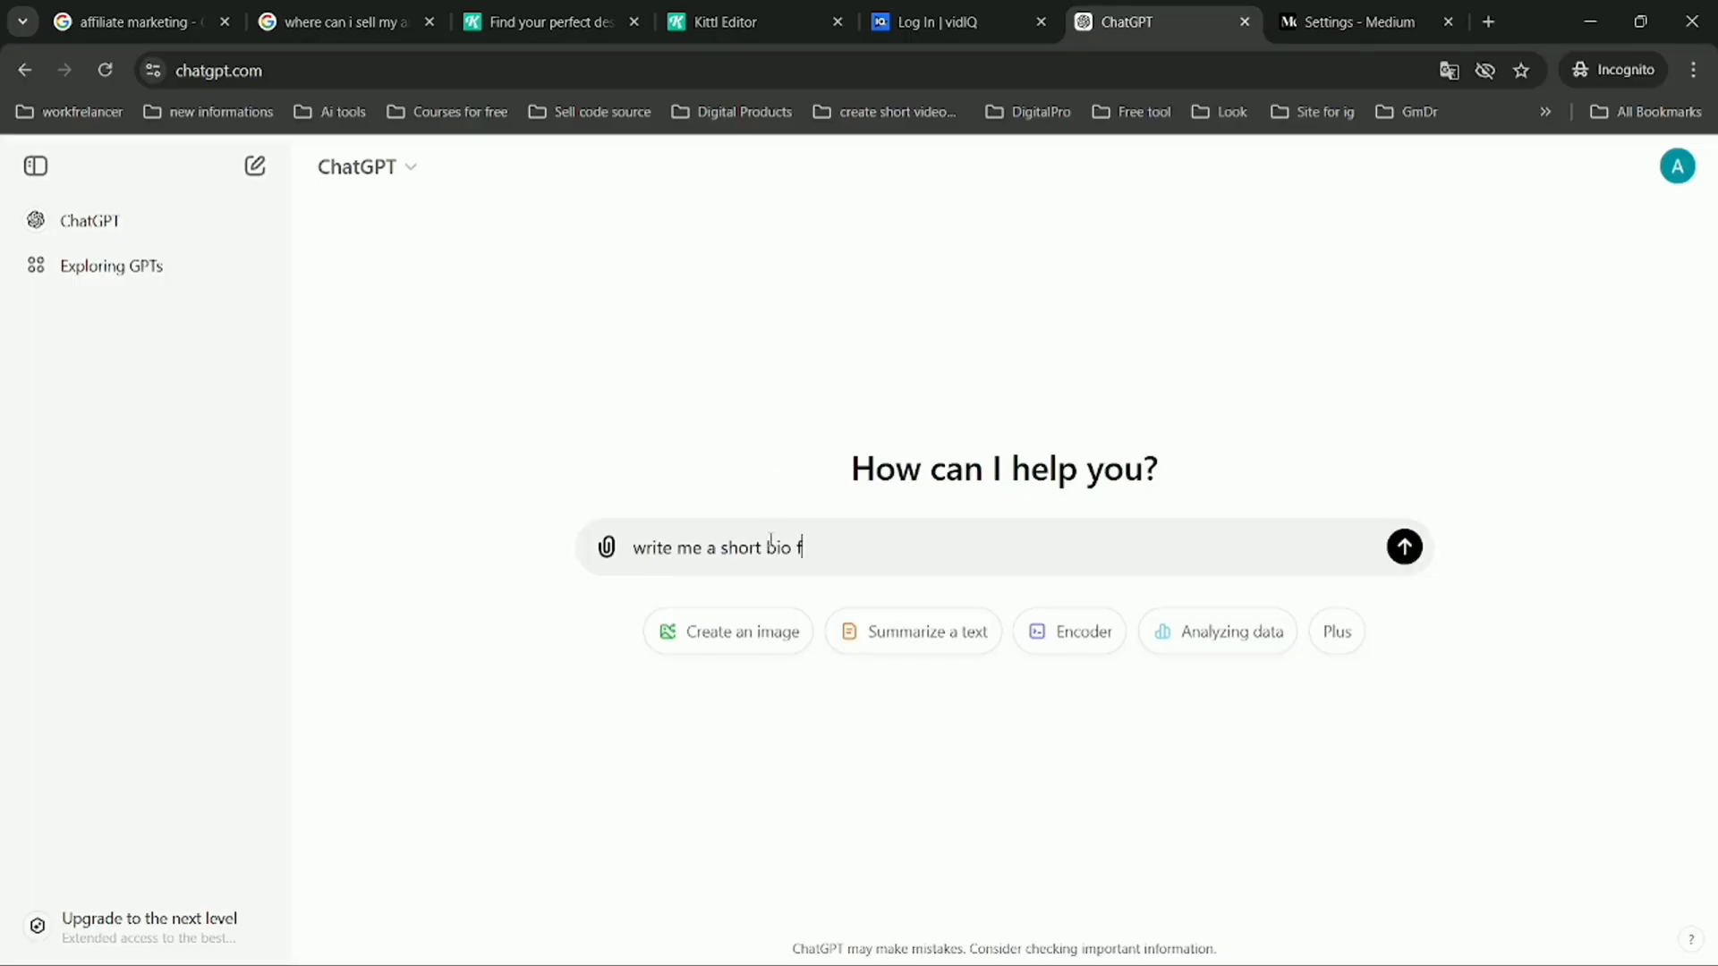
text(or my Medium account)
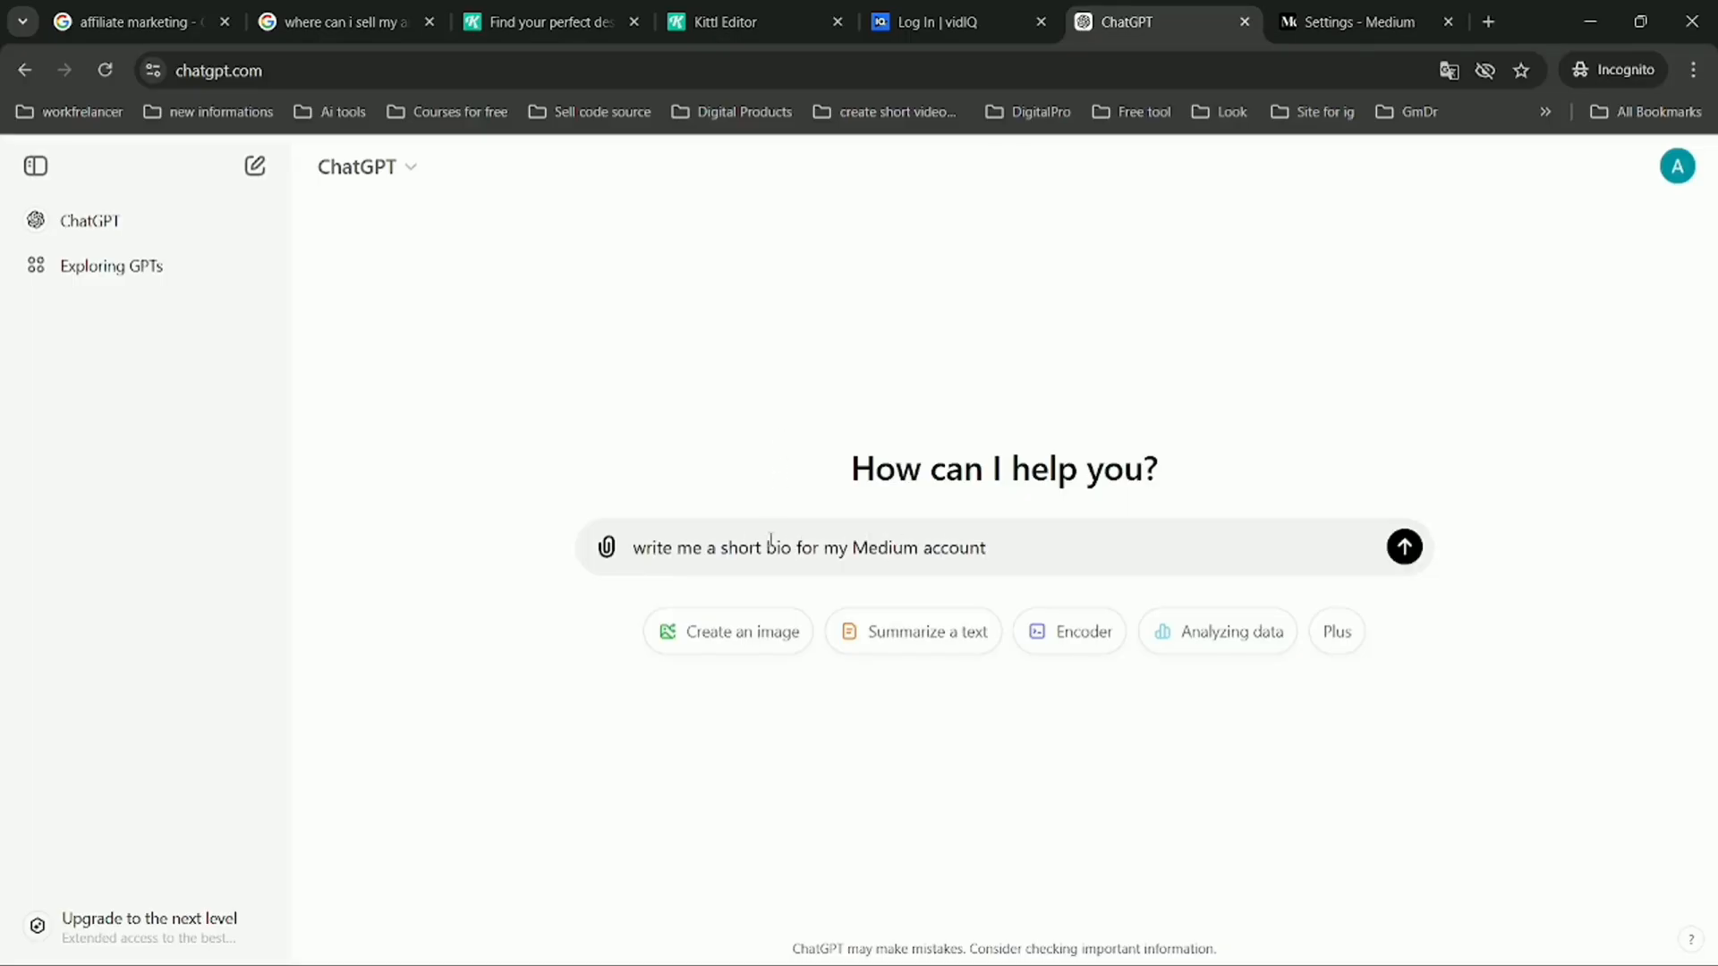
text( and a prompt for generate an image)
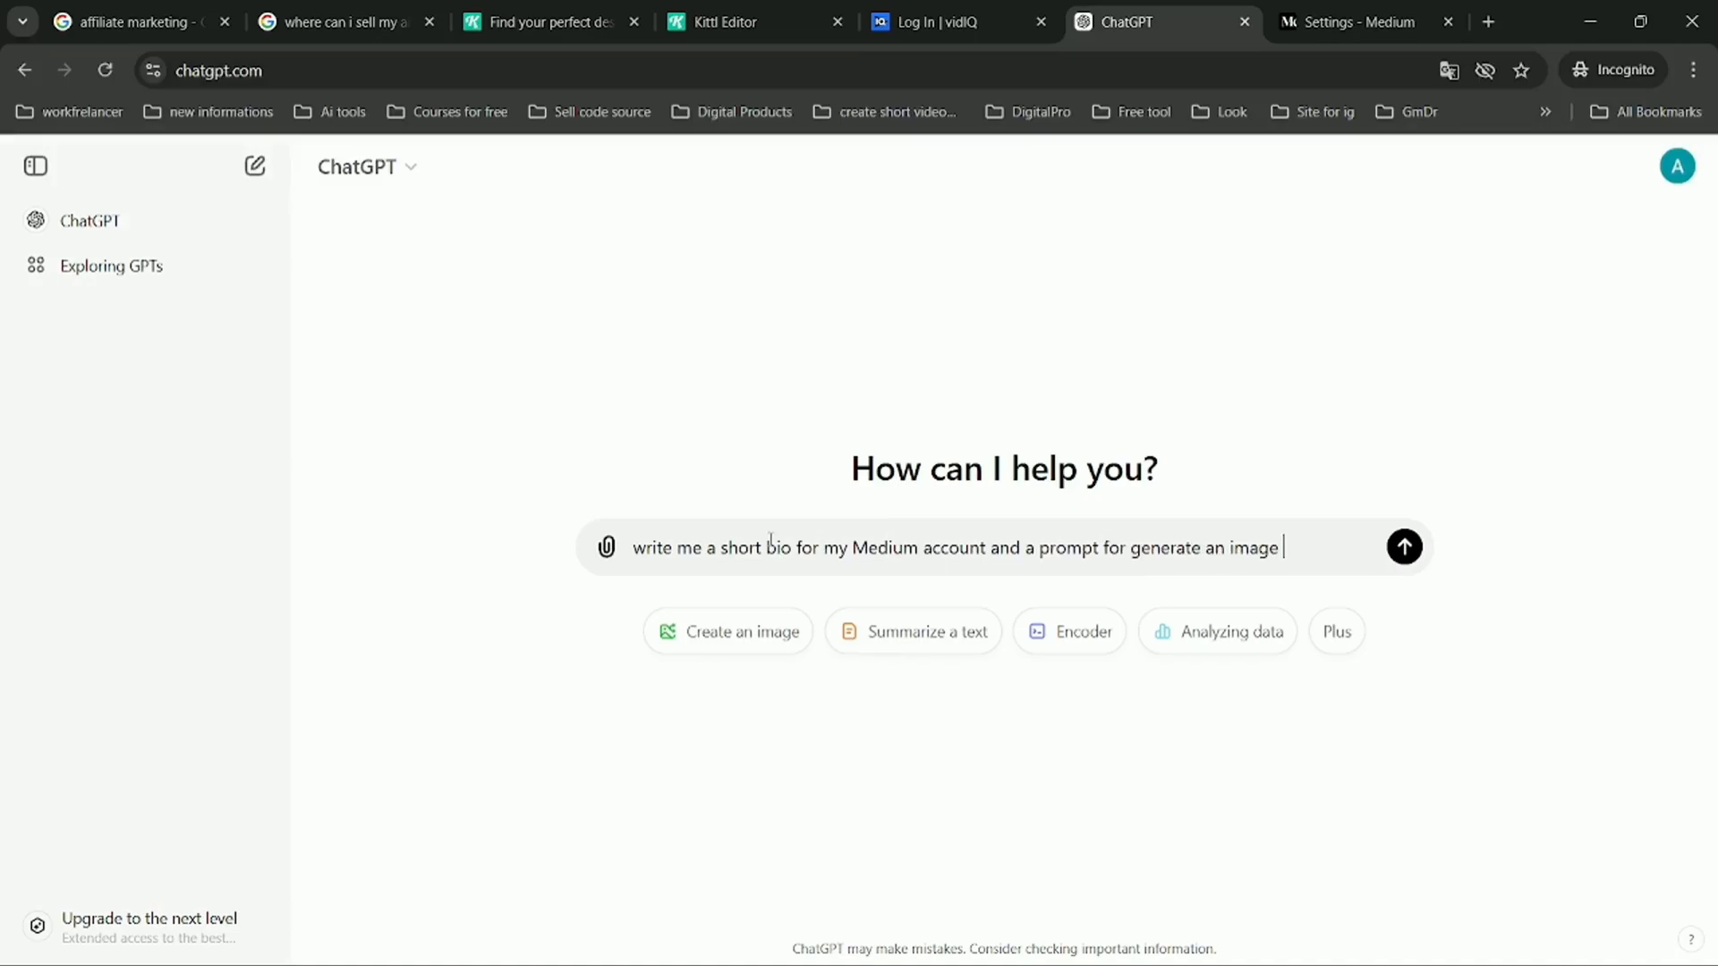
text( for my account)
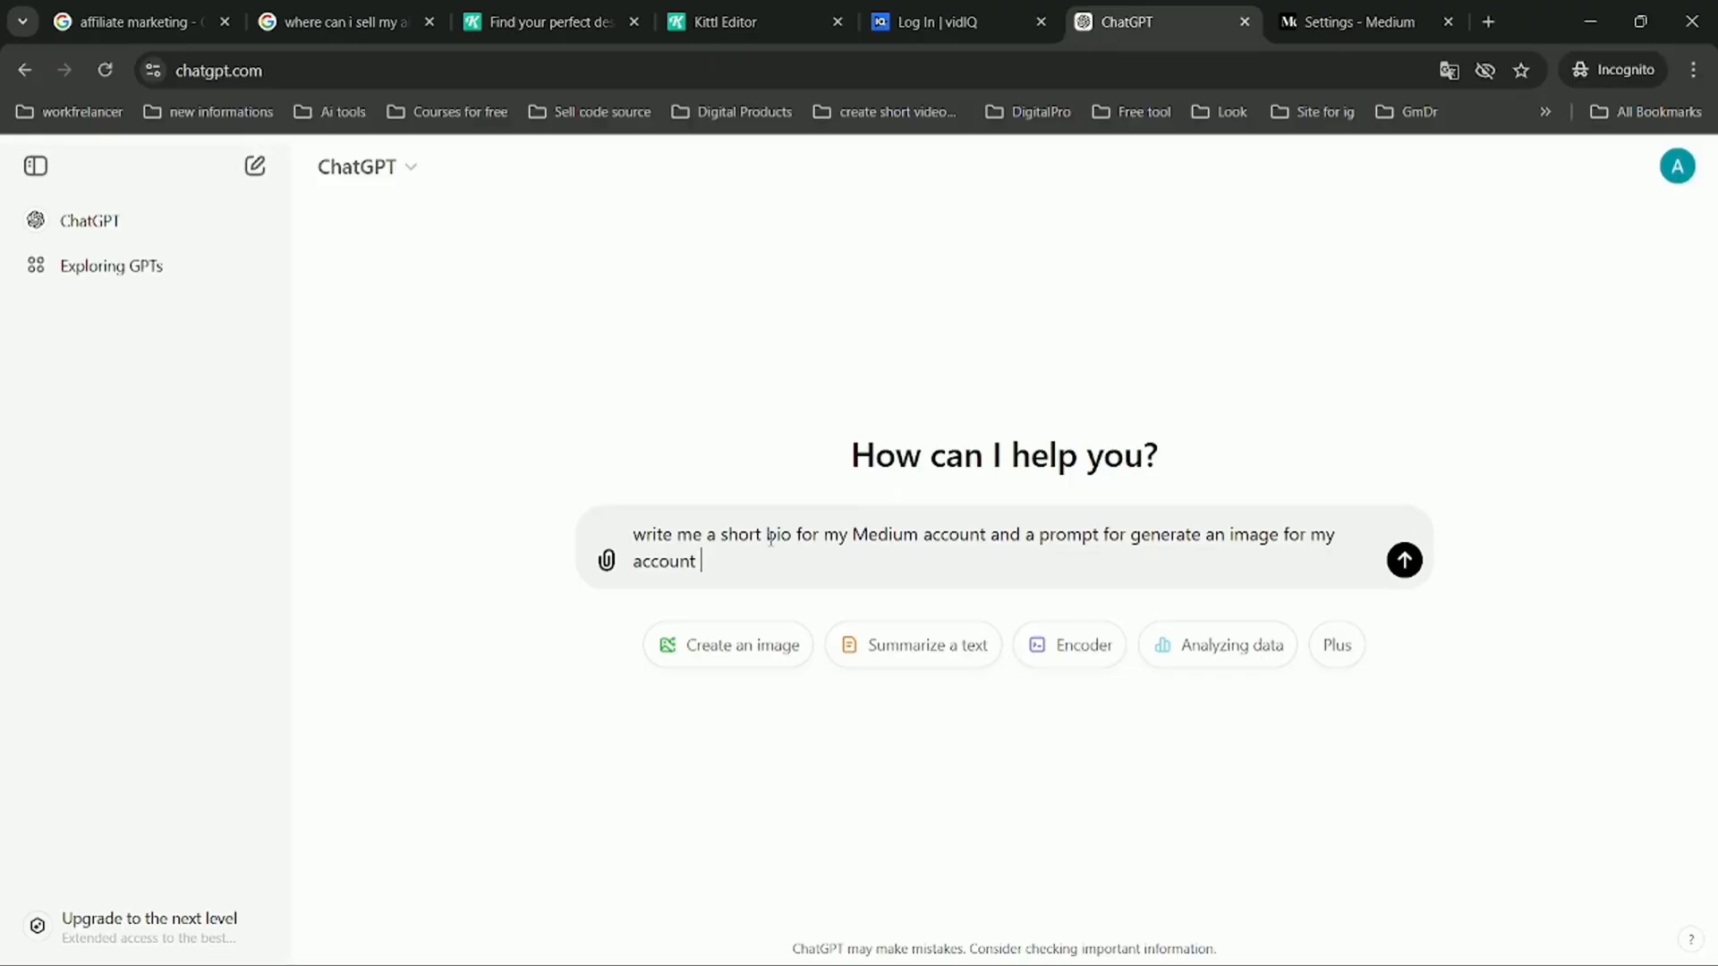
- Reword the request to ask for "a name and a short bio" and send it
click(702, 535)
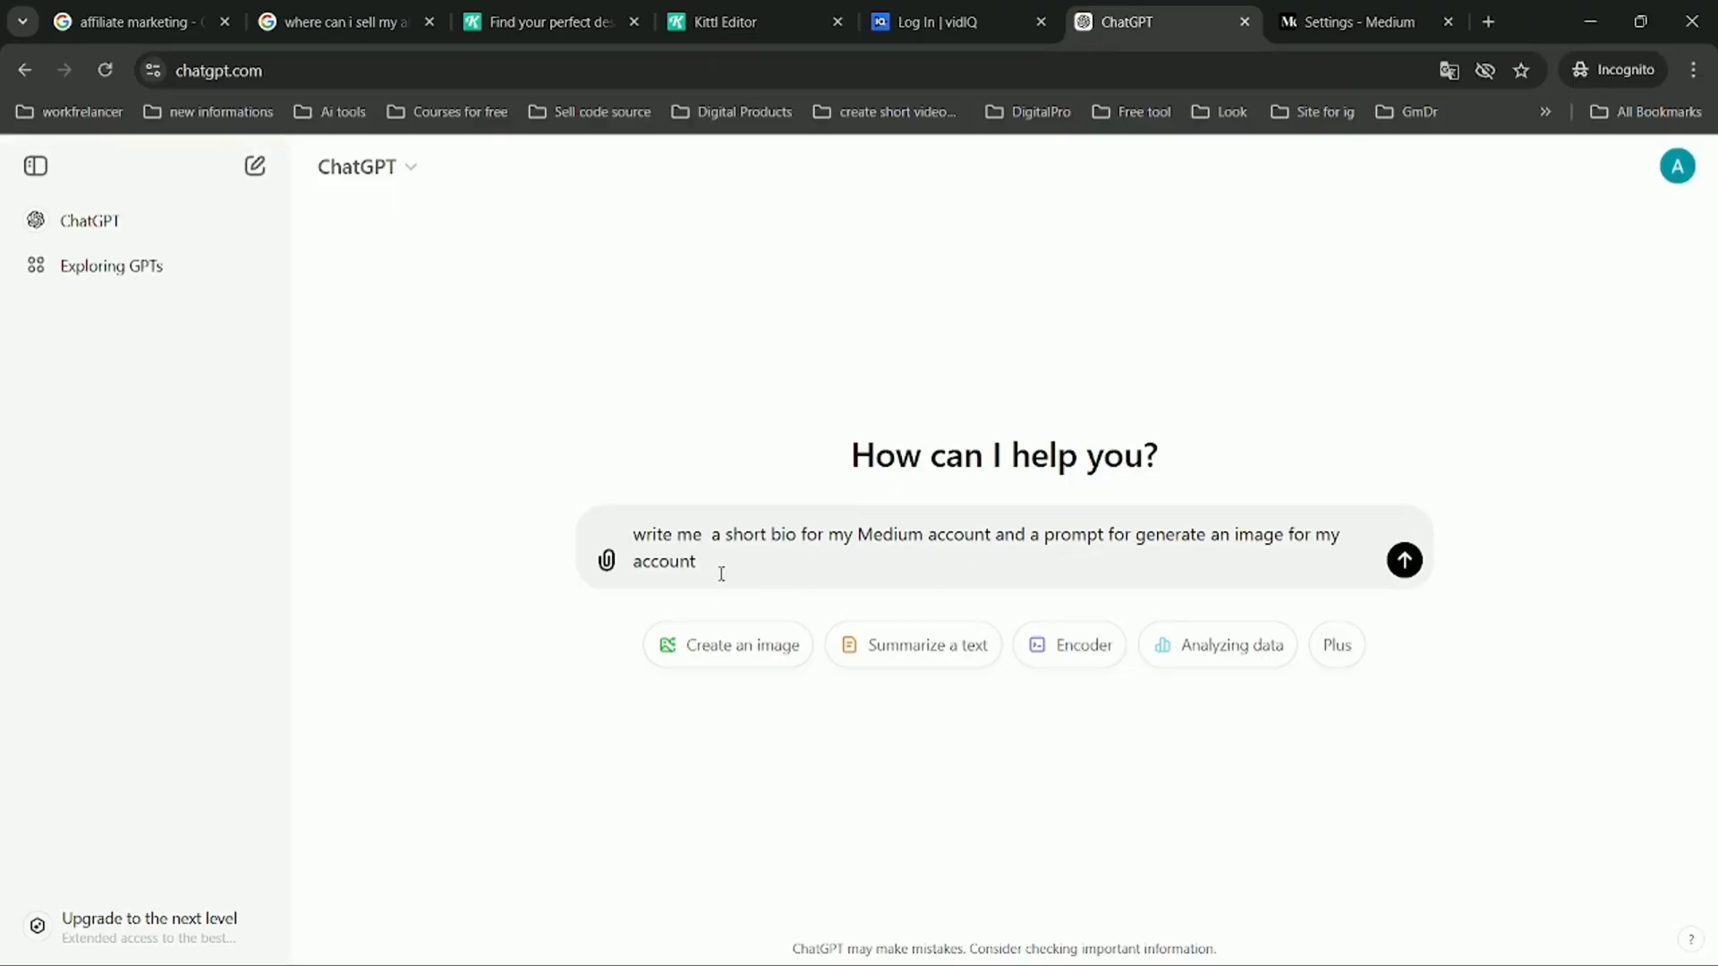
key(BackSpace)
key(Right)
key(Right)
key(Right)
text(name and )
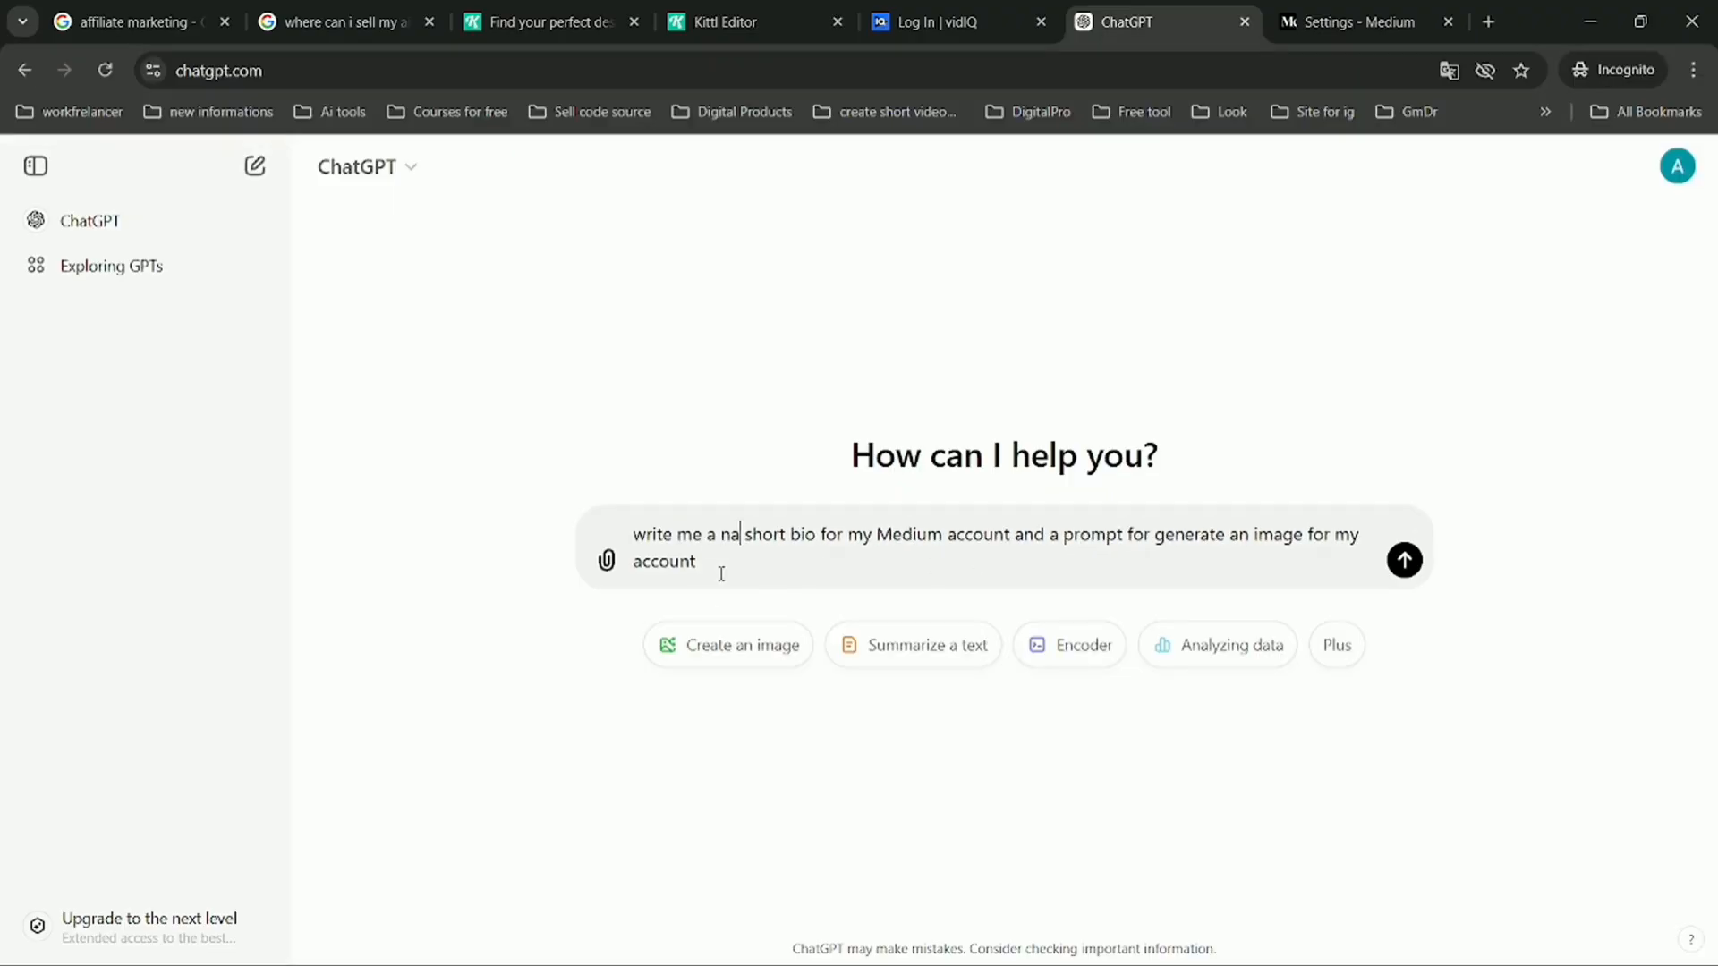
text(a)
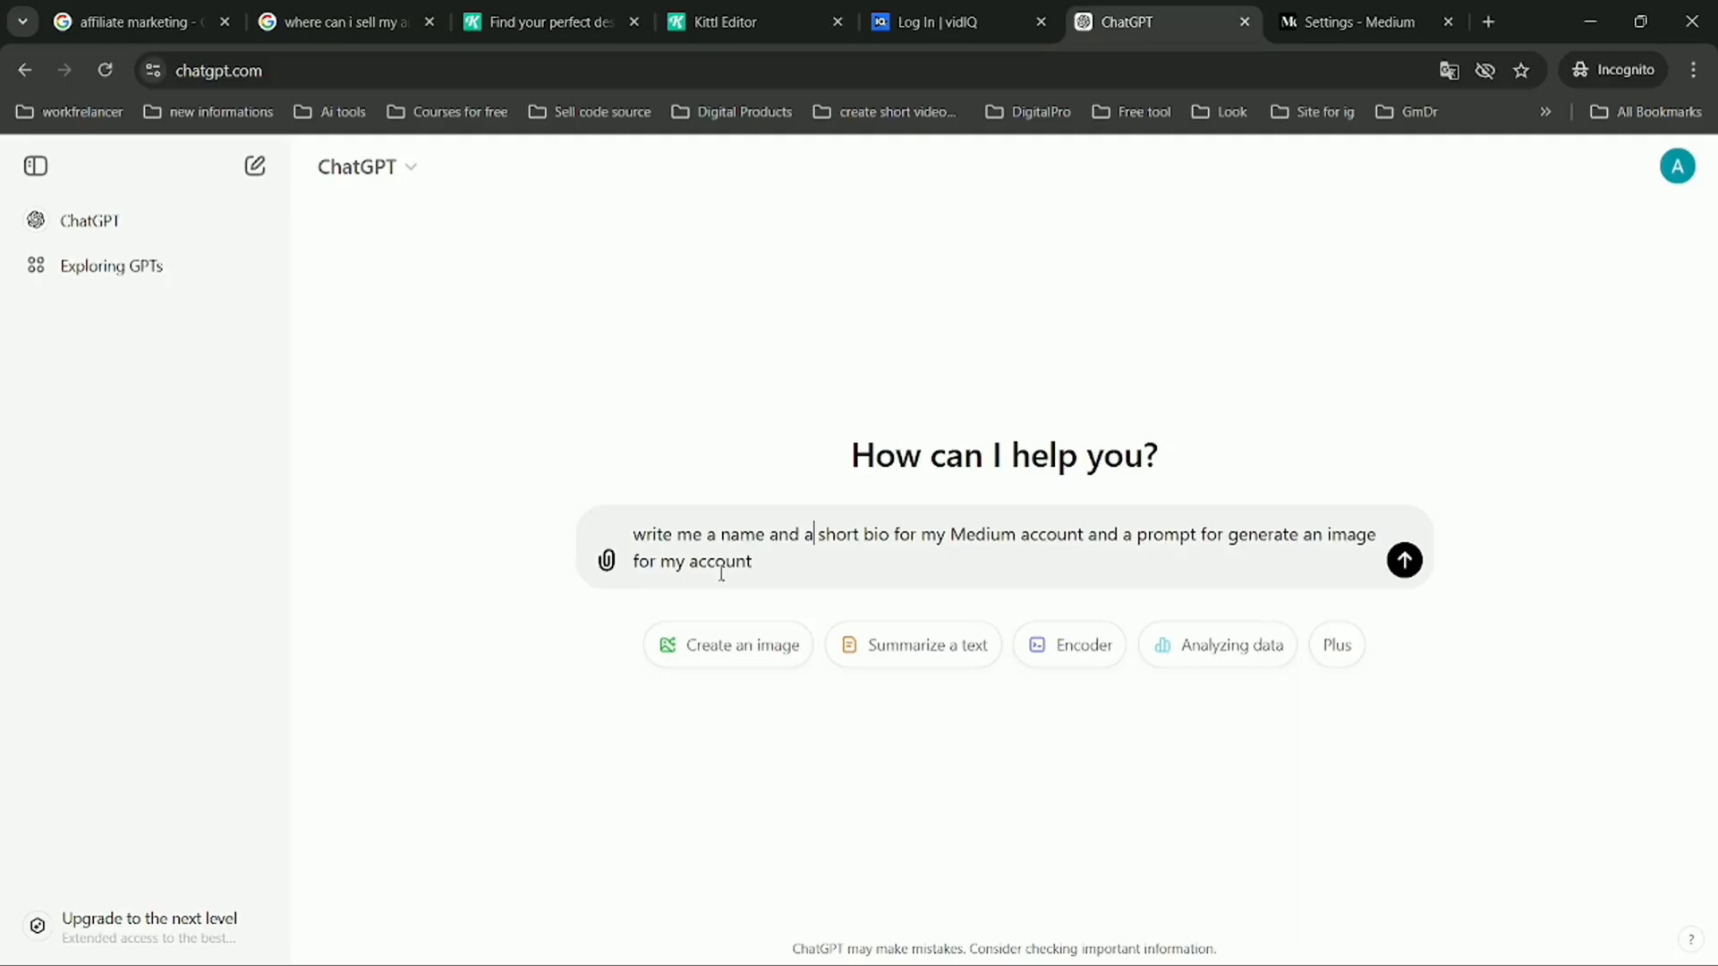
click(1404, 560)
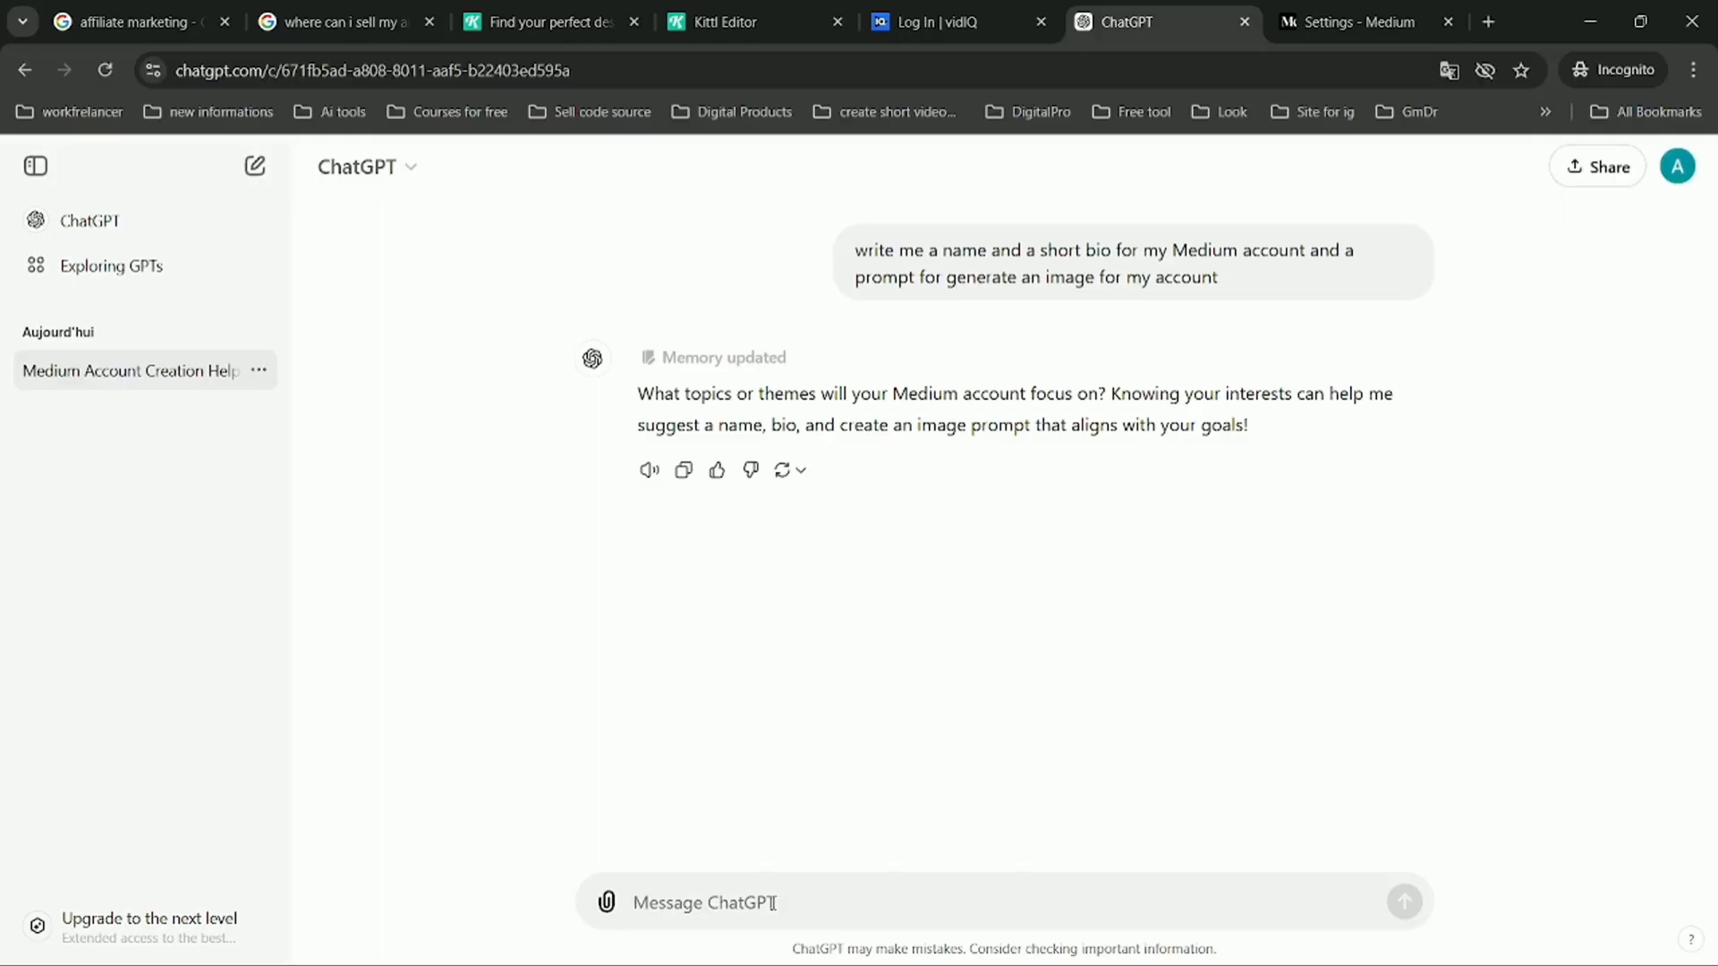
- Answer ChatGPT's question about the account's topic with "technology"
text(technology)
key(Return)
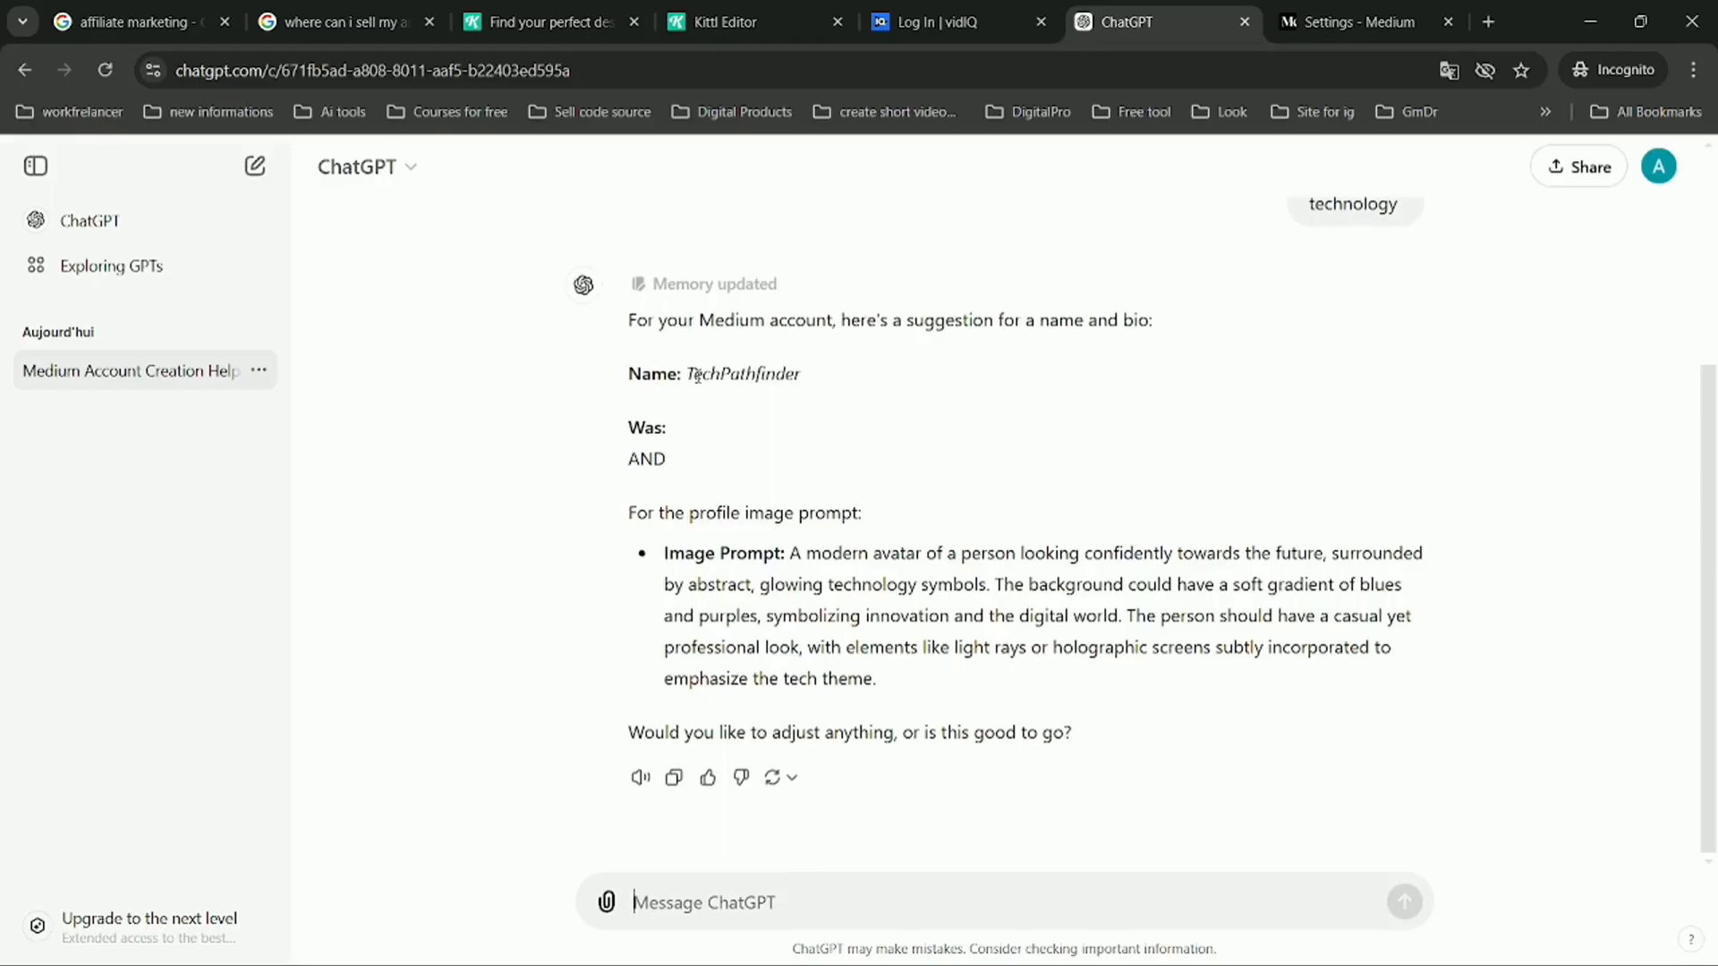
- Copy the suggested name "TechPathfinder" from ChatGPT and replace the Medium profile's name with it
drag(688, 376, 805, 380)
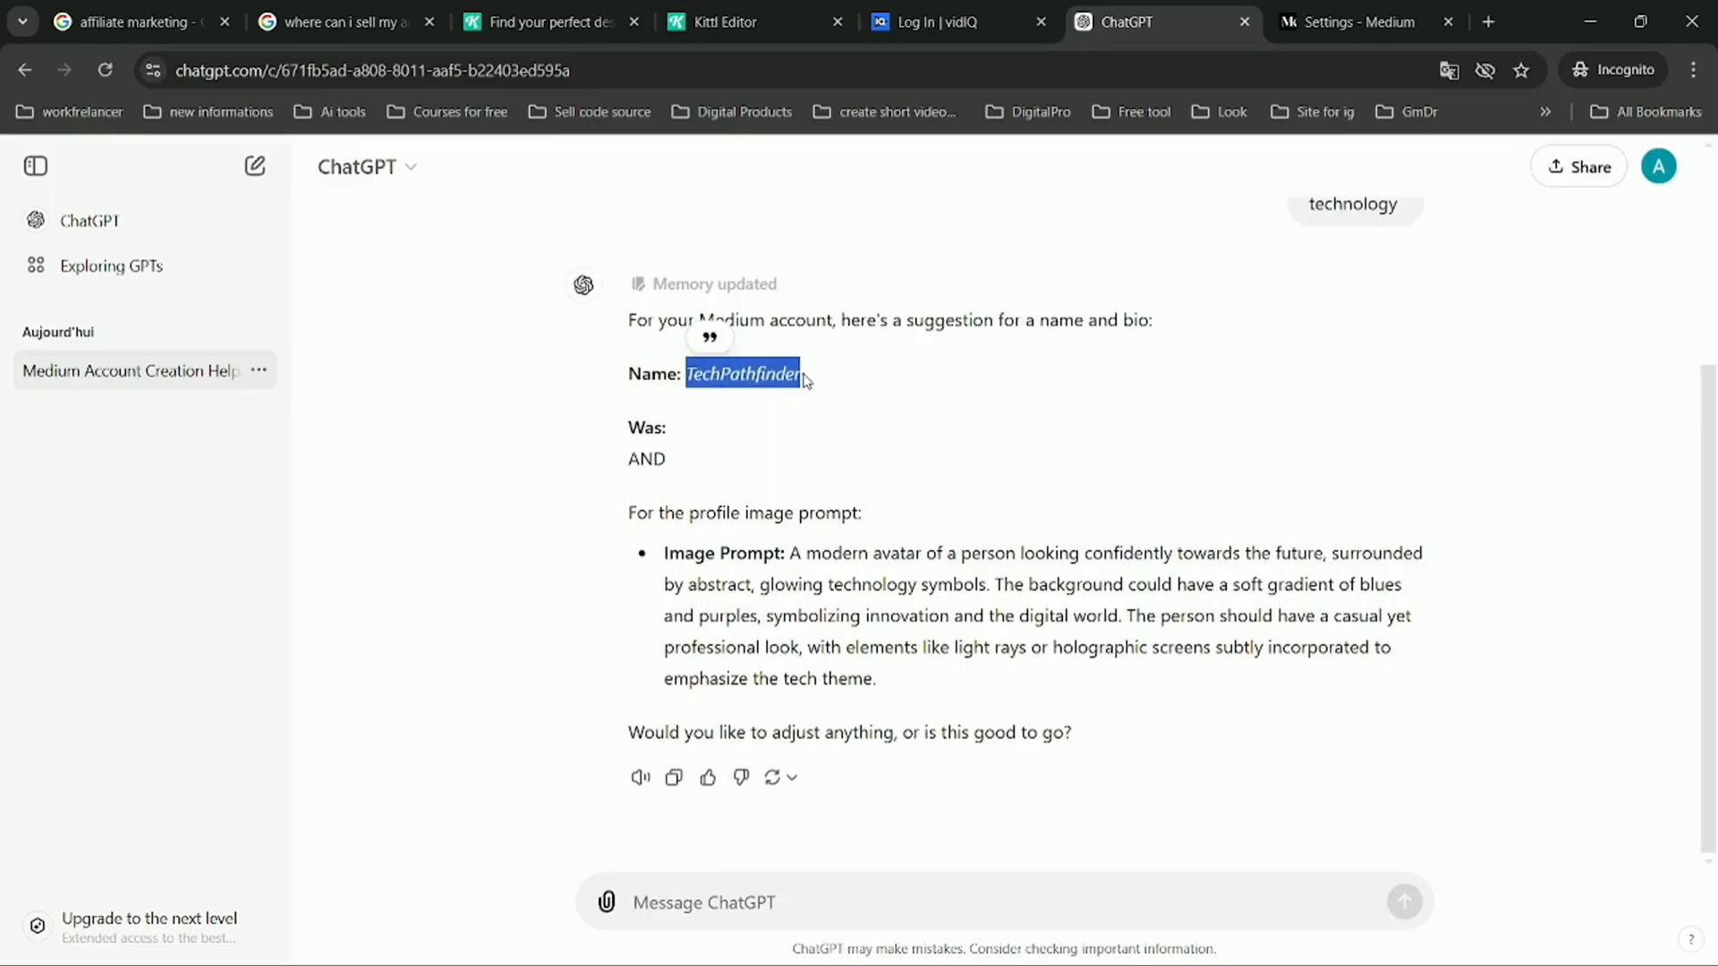
right_click(797, 376)
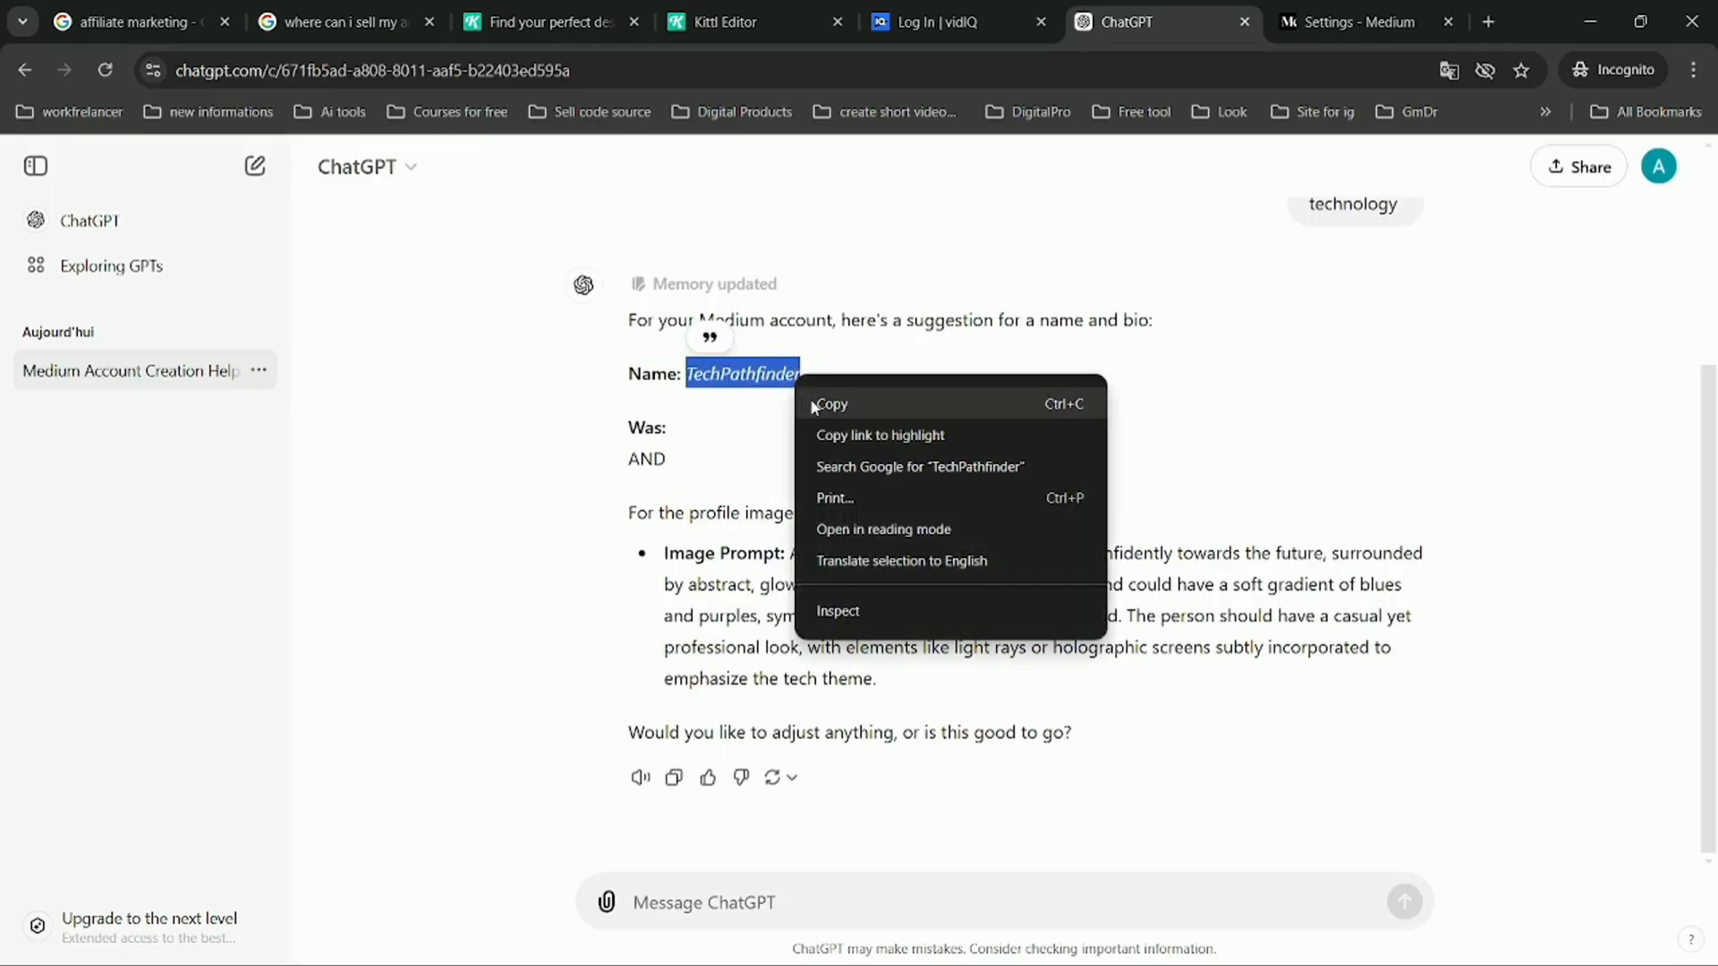
click(814, 405)
key(ctrl+Tab)
drag(713, 363, 617, 361)
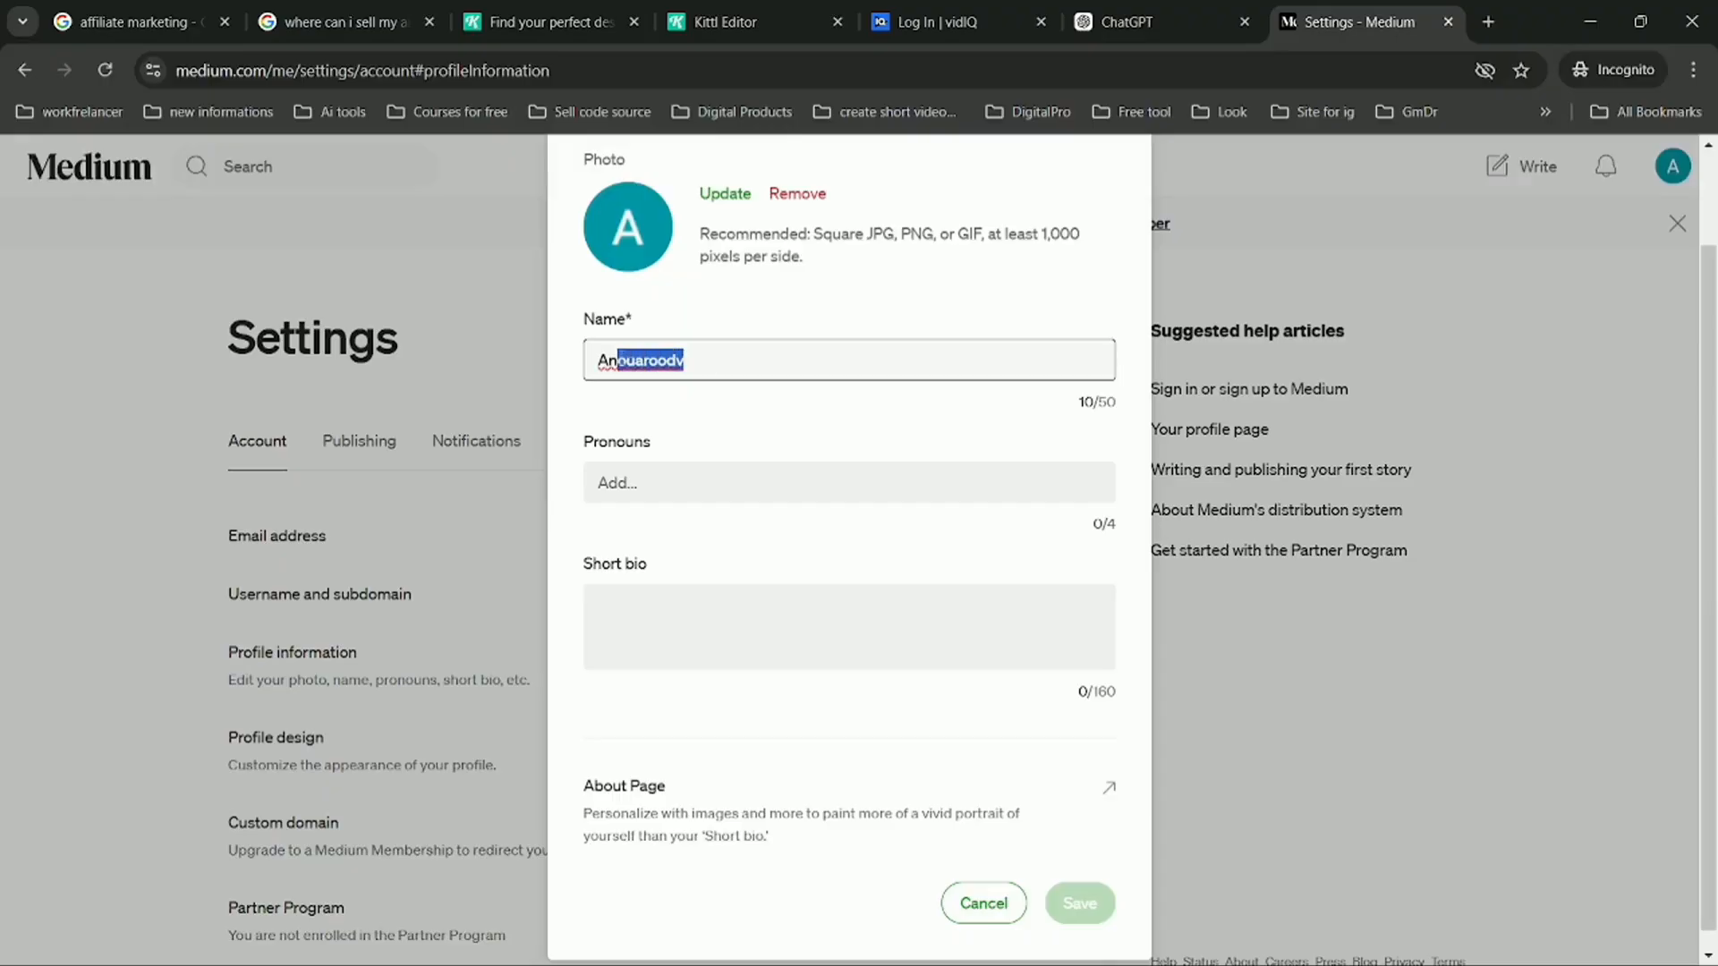
right_click(629, 359)
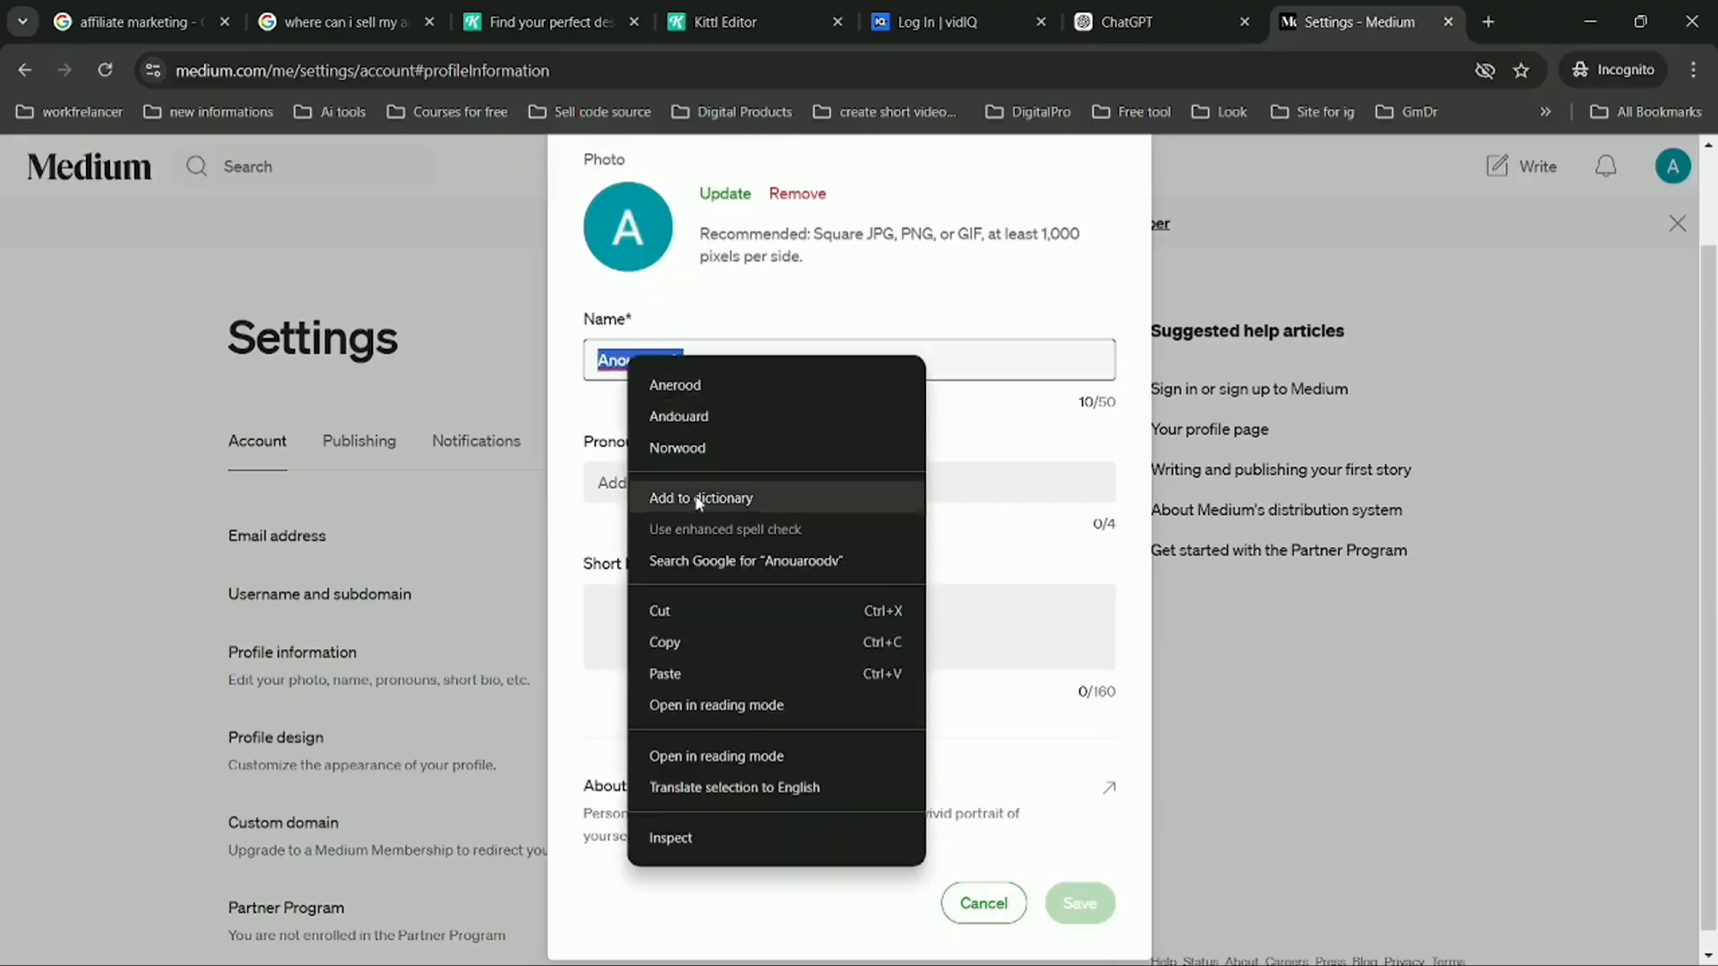
click(696, 673)
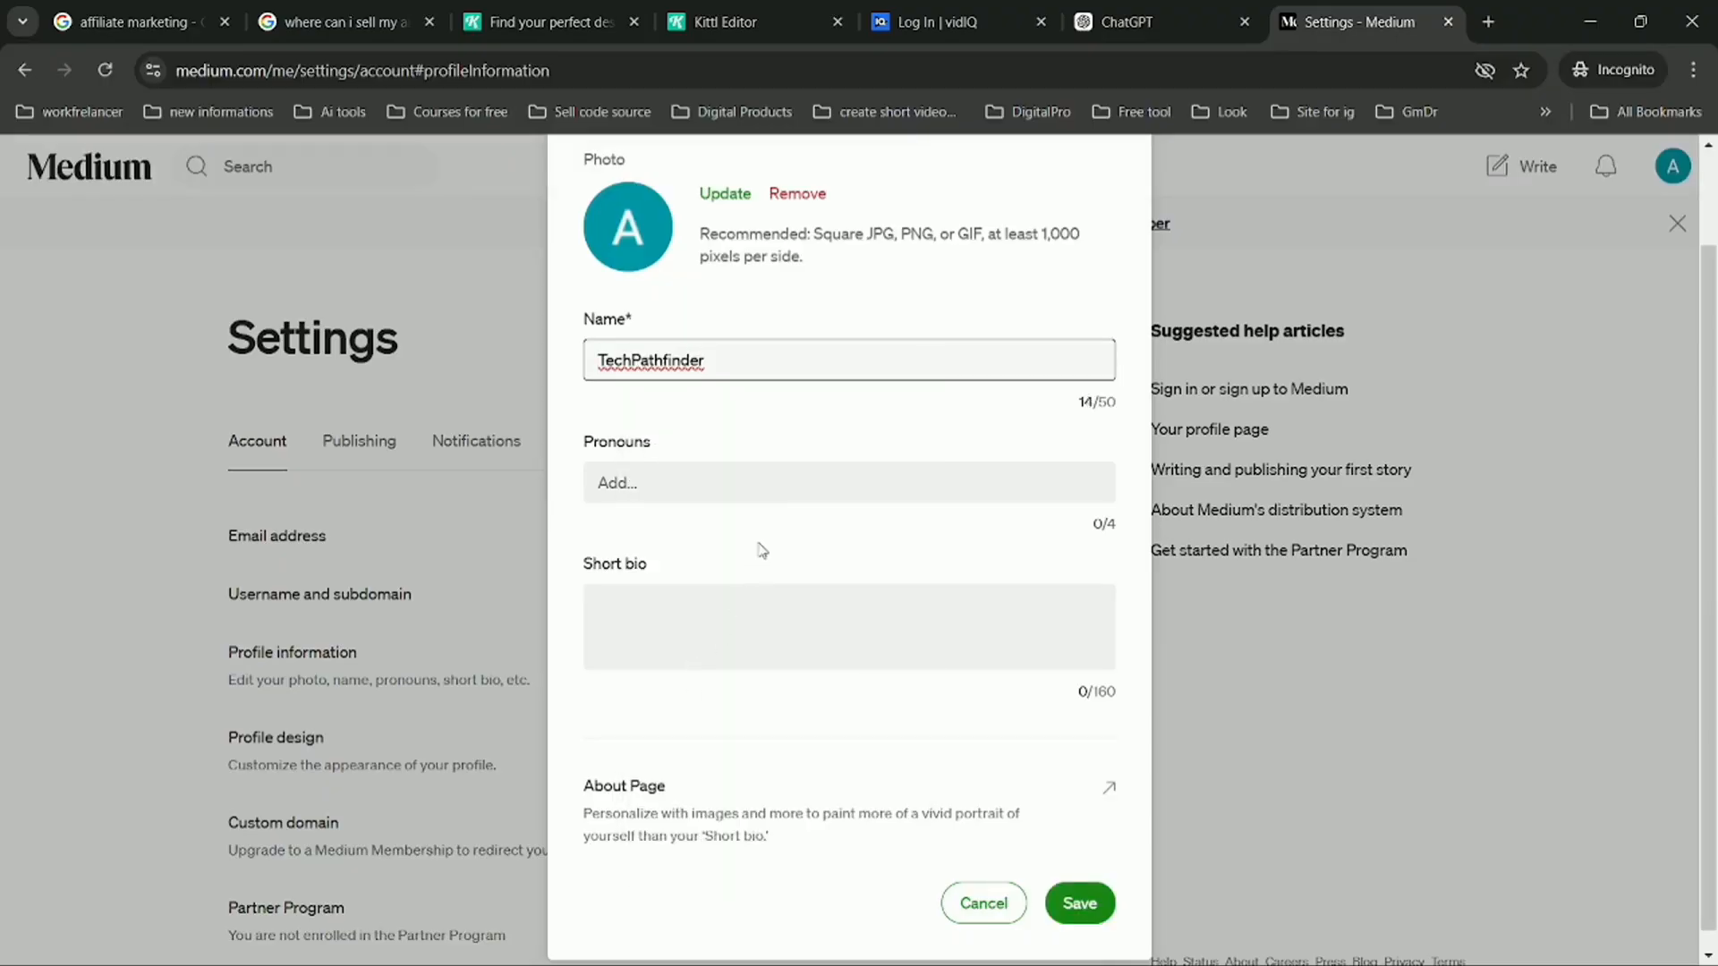
- Return to ChatGPT and ask for the missing bio by sending "bio?"
key(ctrl+shift+Tab)
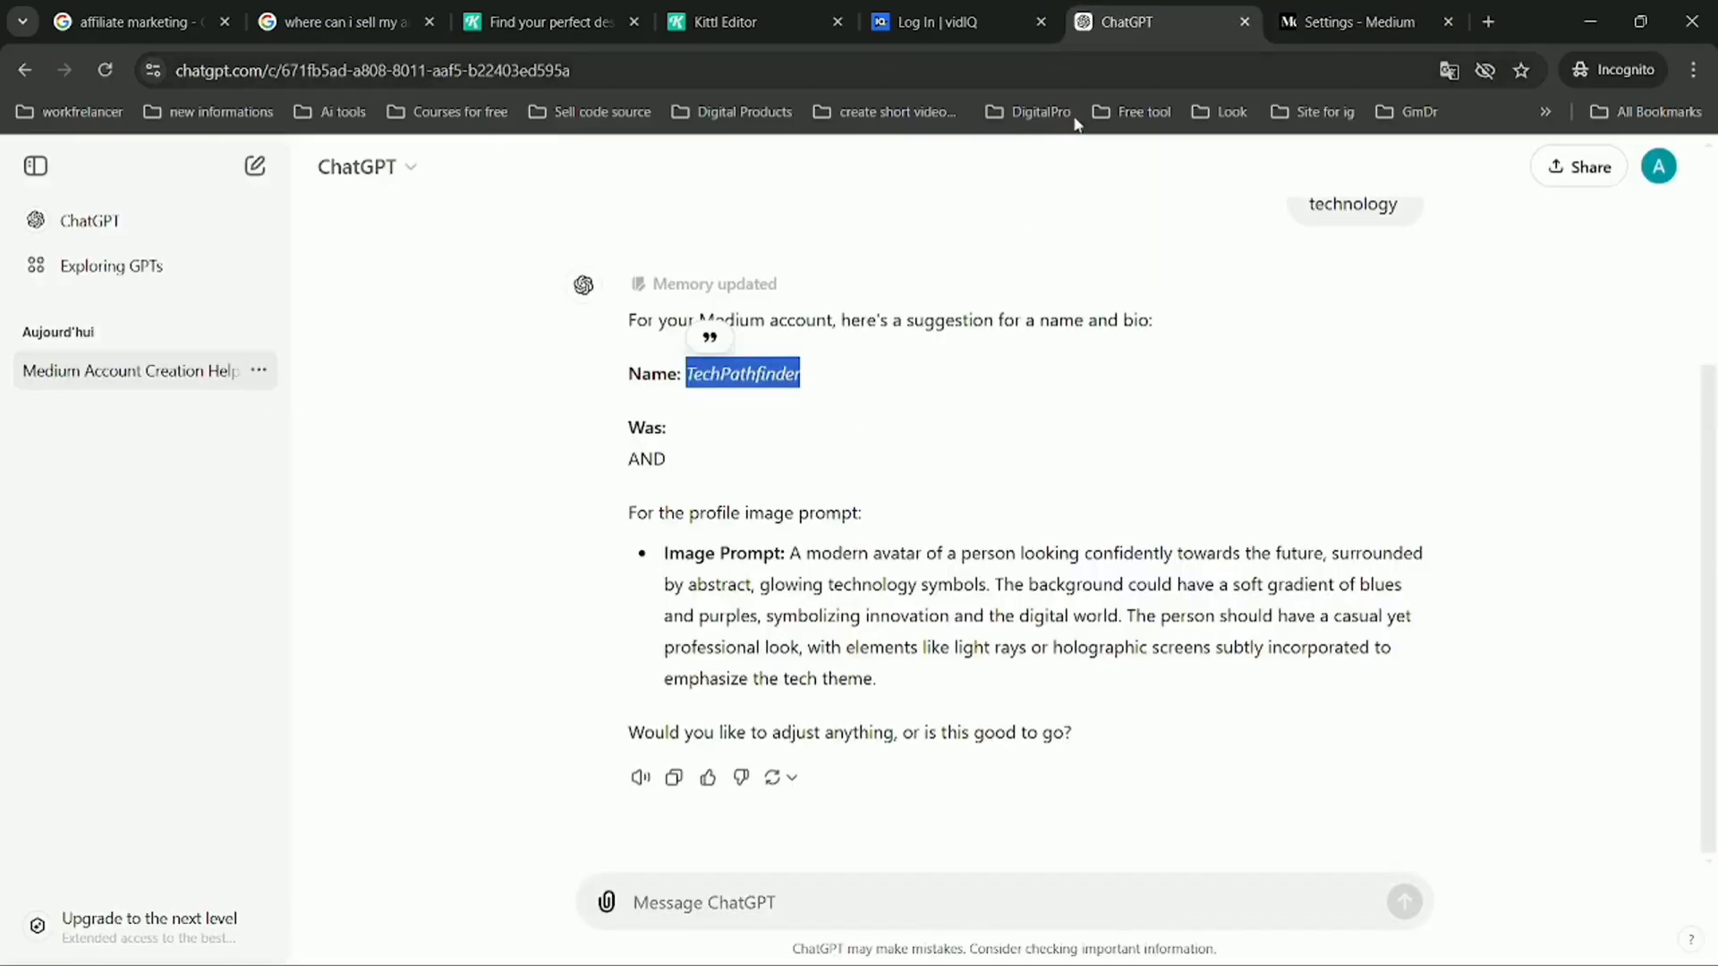
click(834, 892)
text(bio)
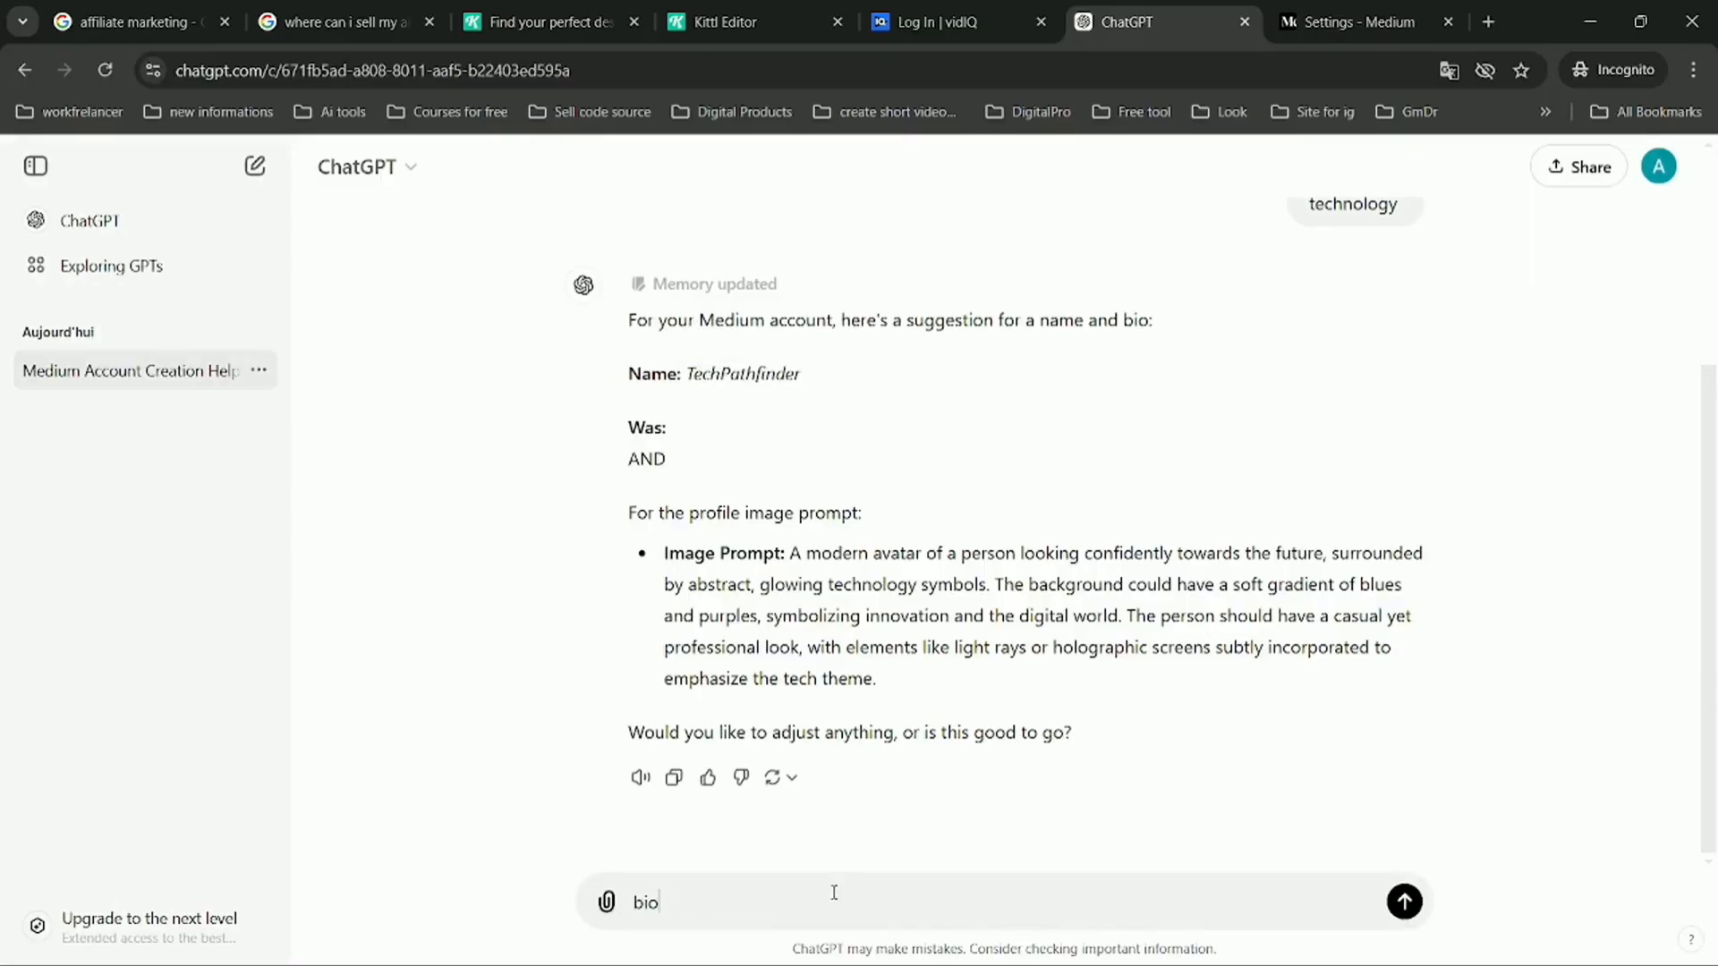
text(?)
key(Return)
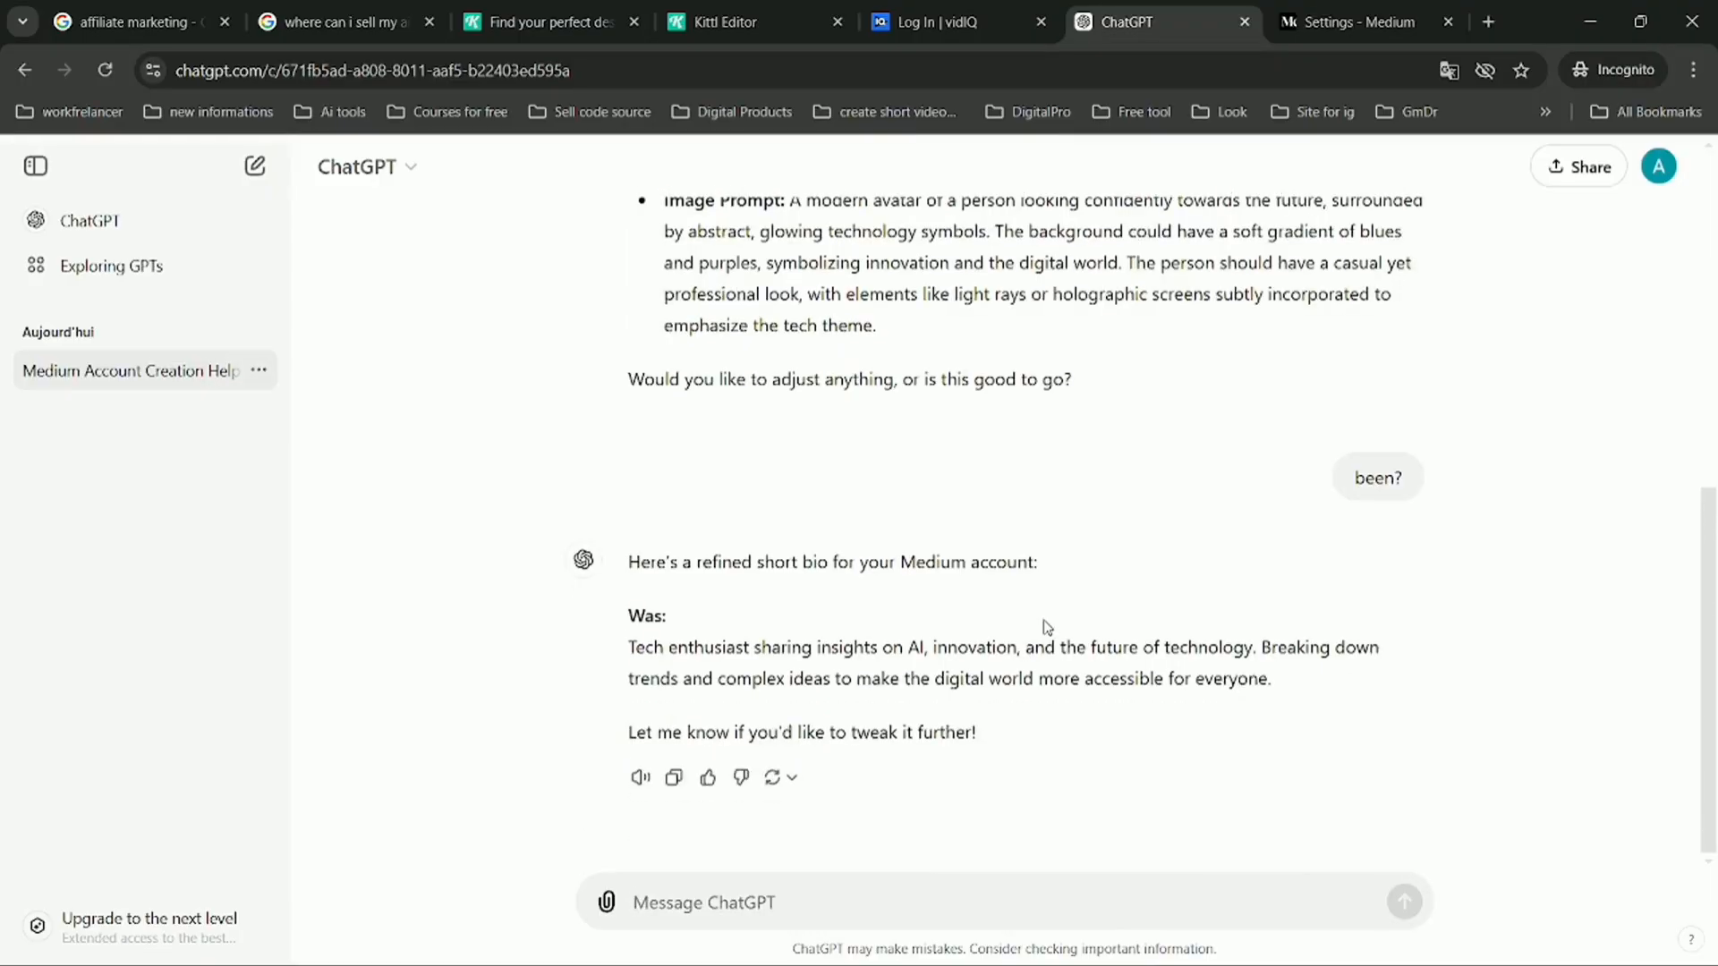
- Copy the two-sentence bio from ChatGPT's reply and paste it into the Medium profile's short bio
drag(1272, 680, 637, 656)
right_click(637, 656)
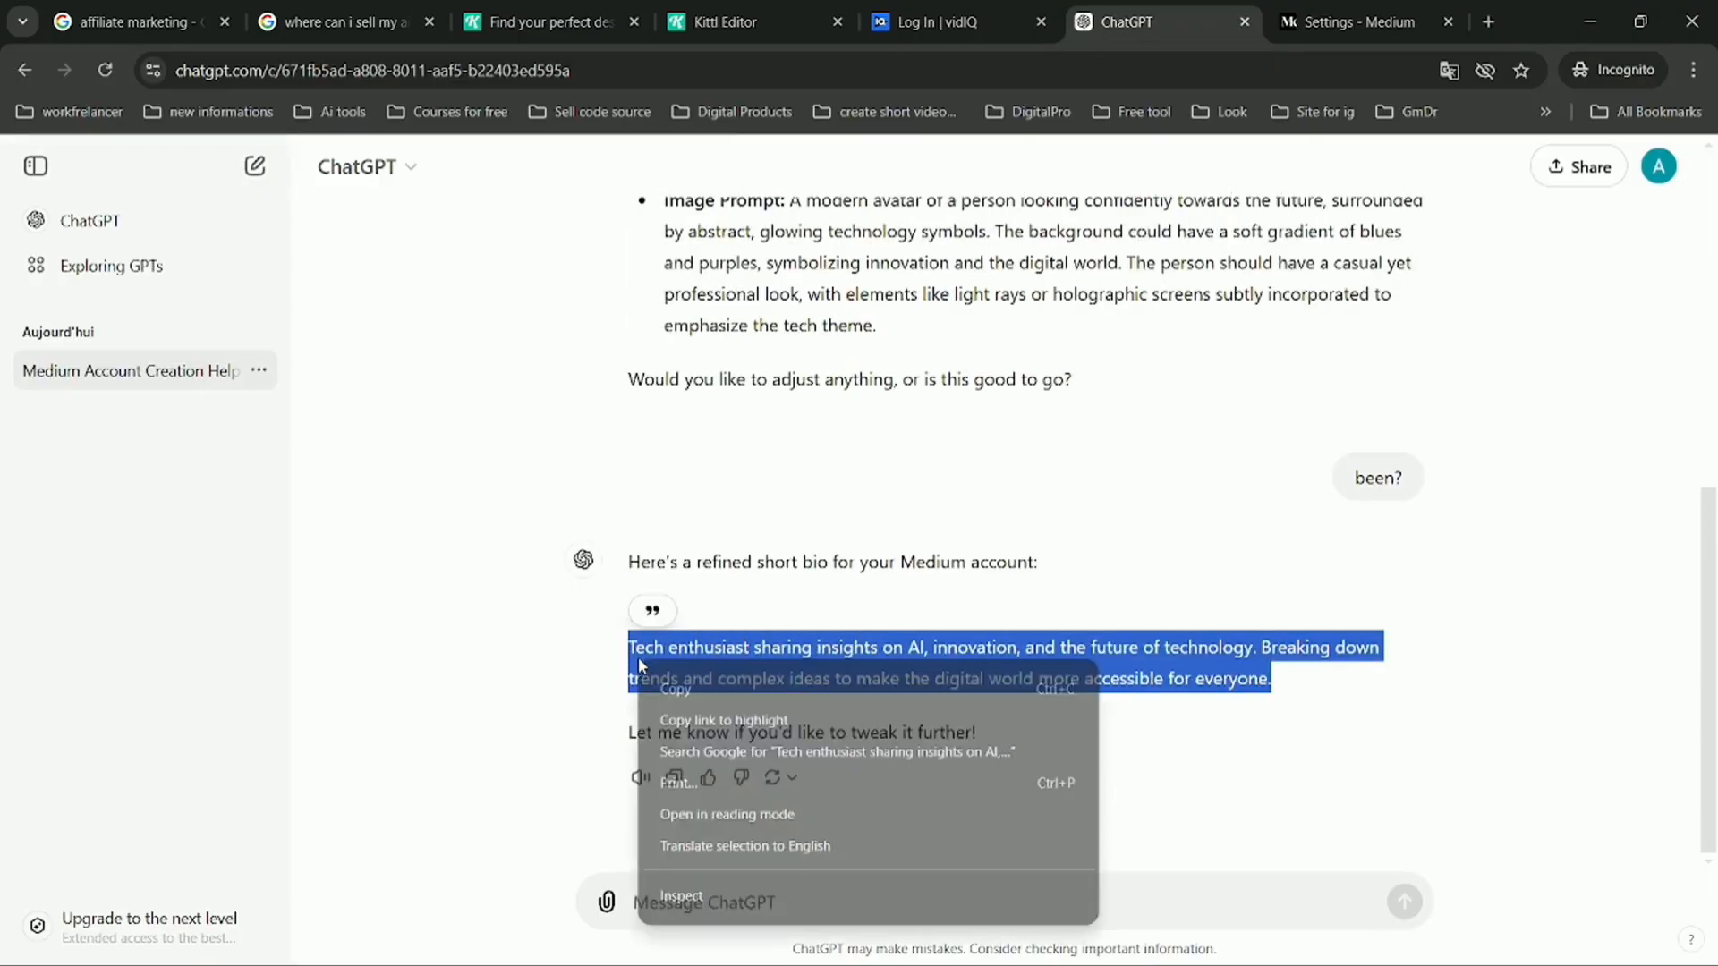
click(677, 689)
click(1341, 22)
right_click(653, 599)
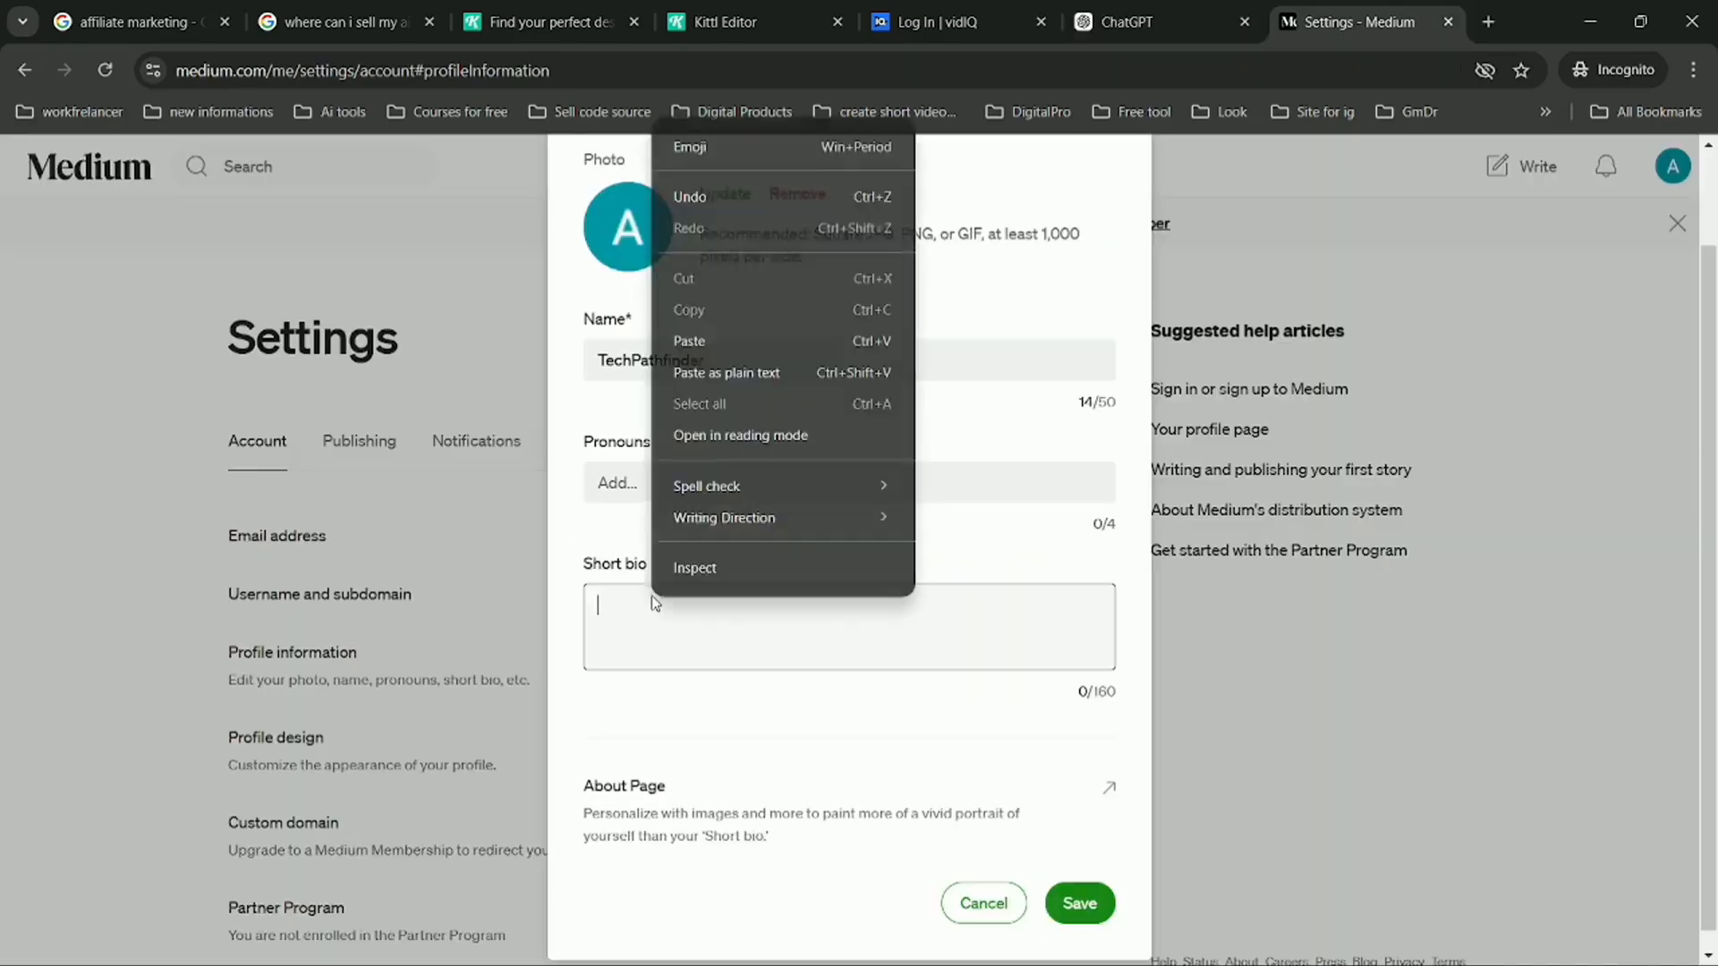
click(721, 341)
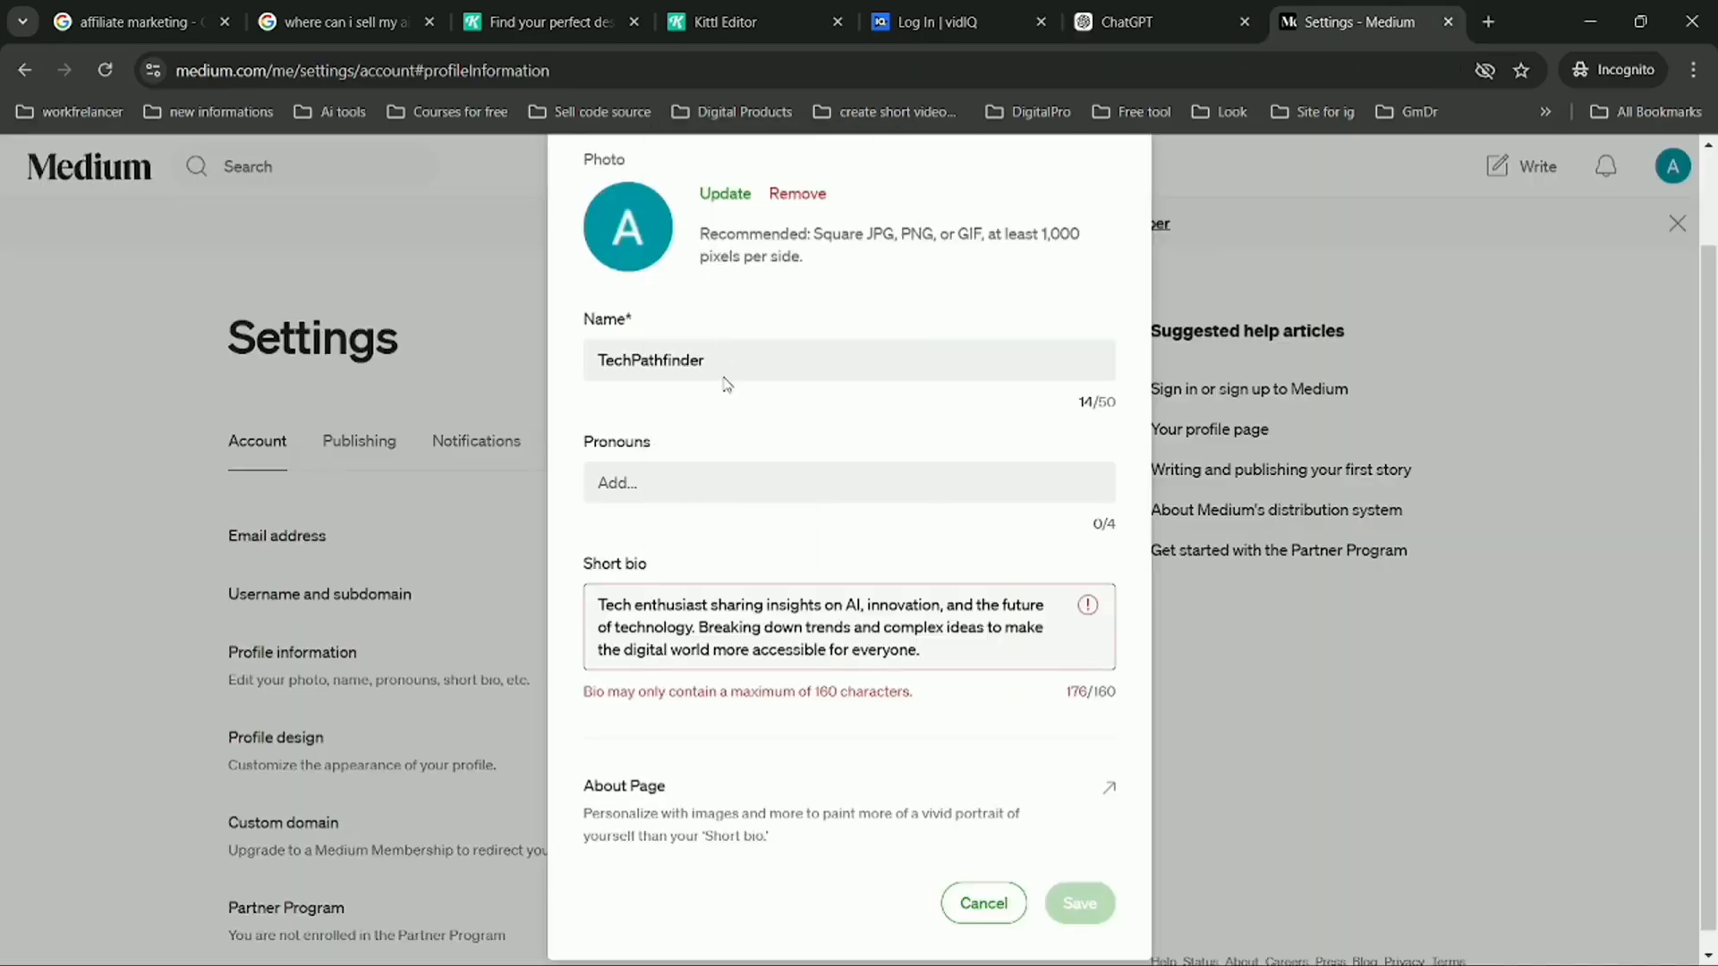
- Shorten the bio by deleting its opening words "Tech enthusiast sharing insights on AI, innovation, and"
scroll(699, 609, down, 1)
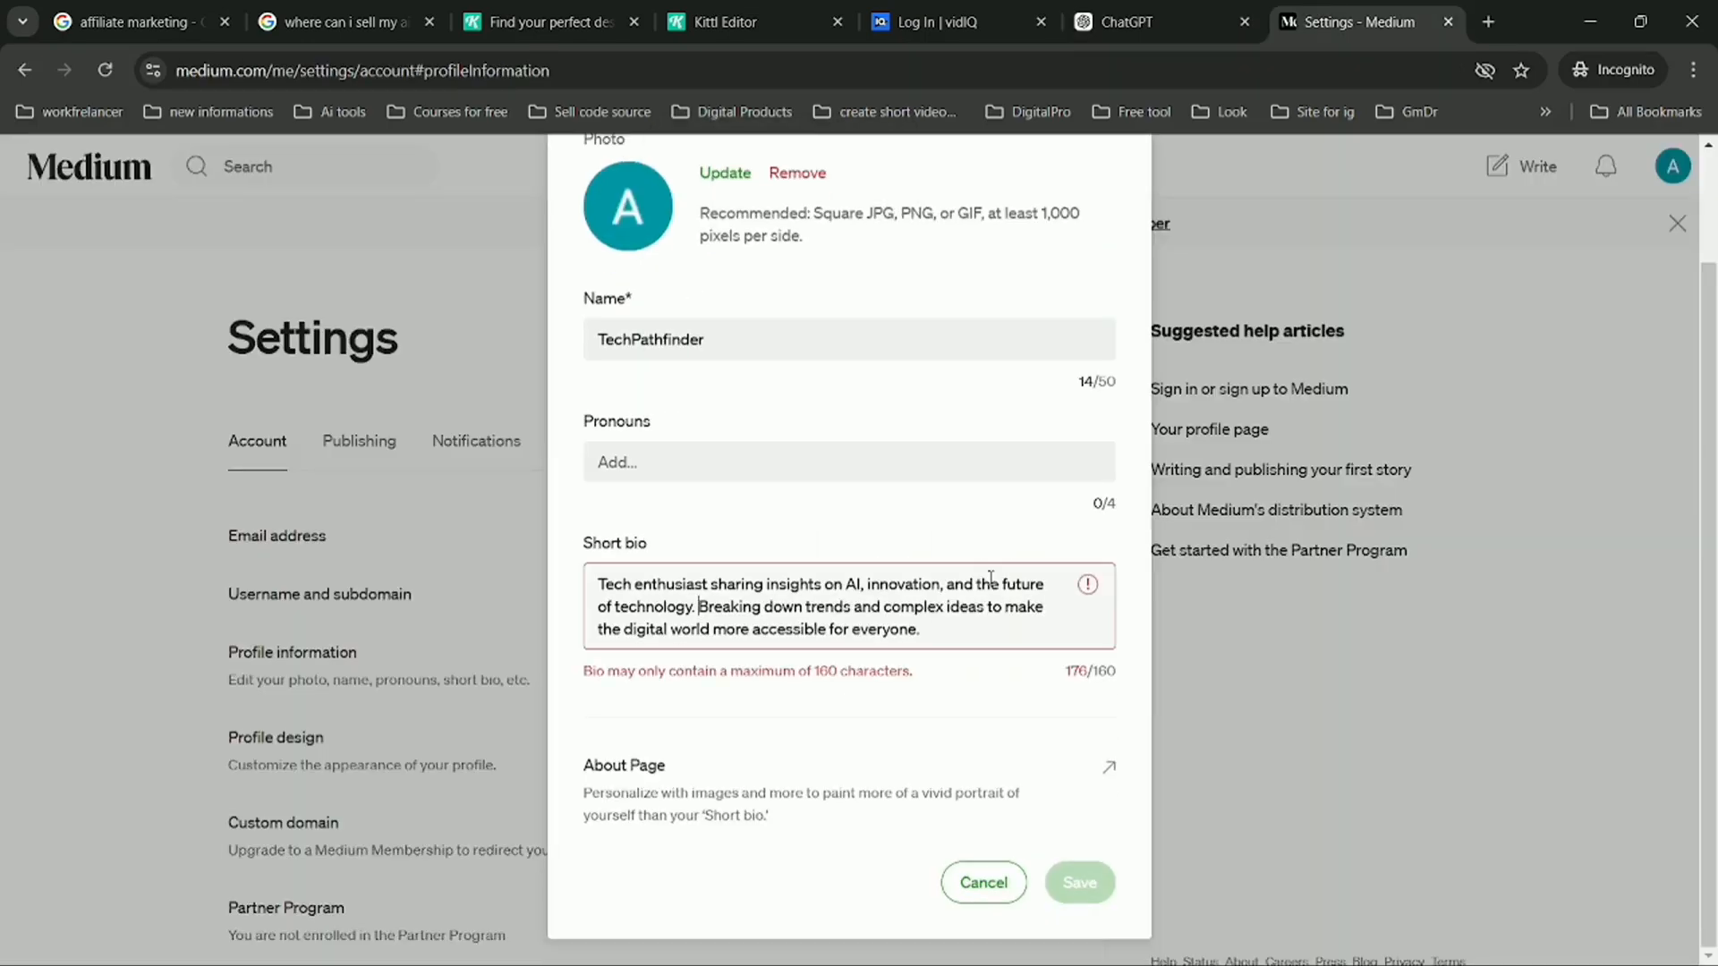
drag(967, 580, 582, 563)
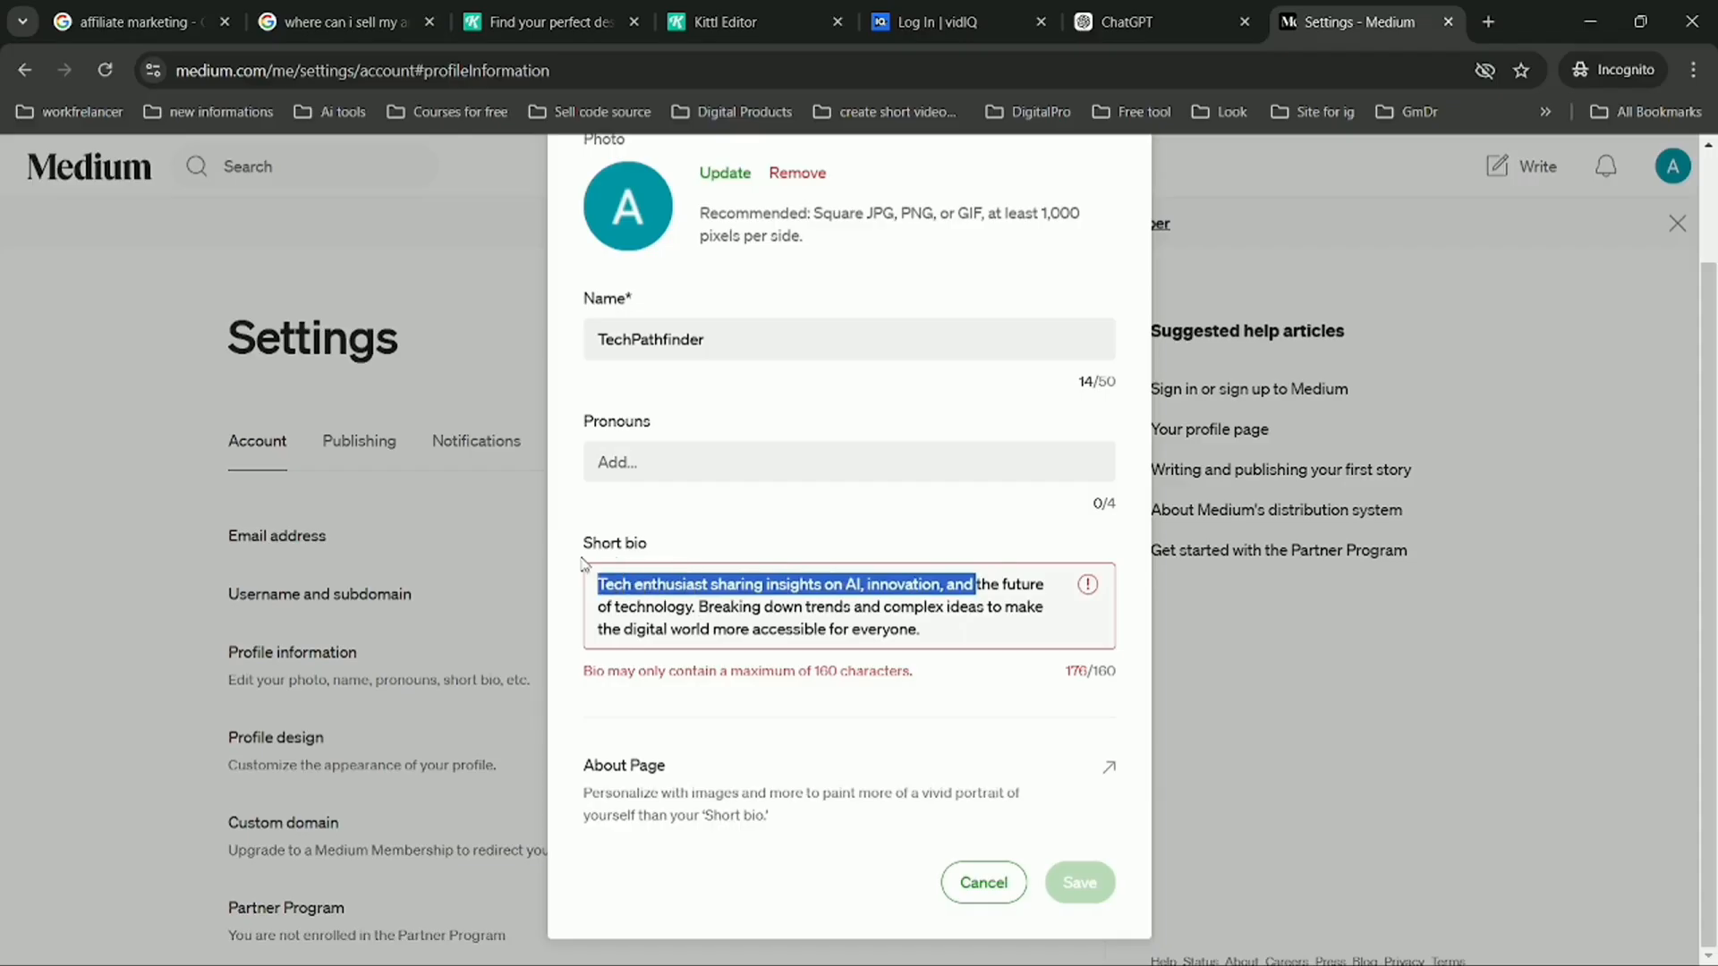
key(BackSpace)
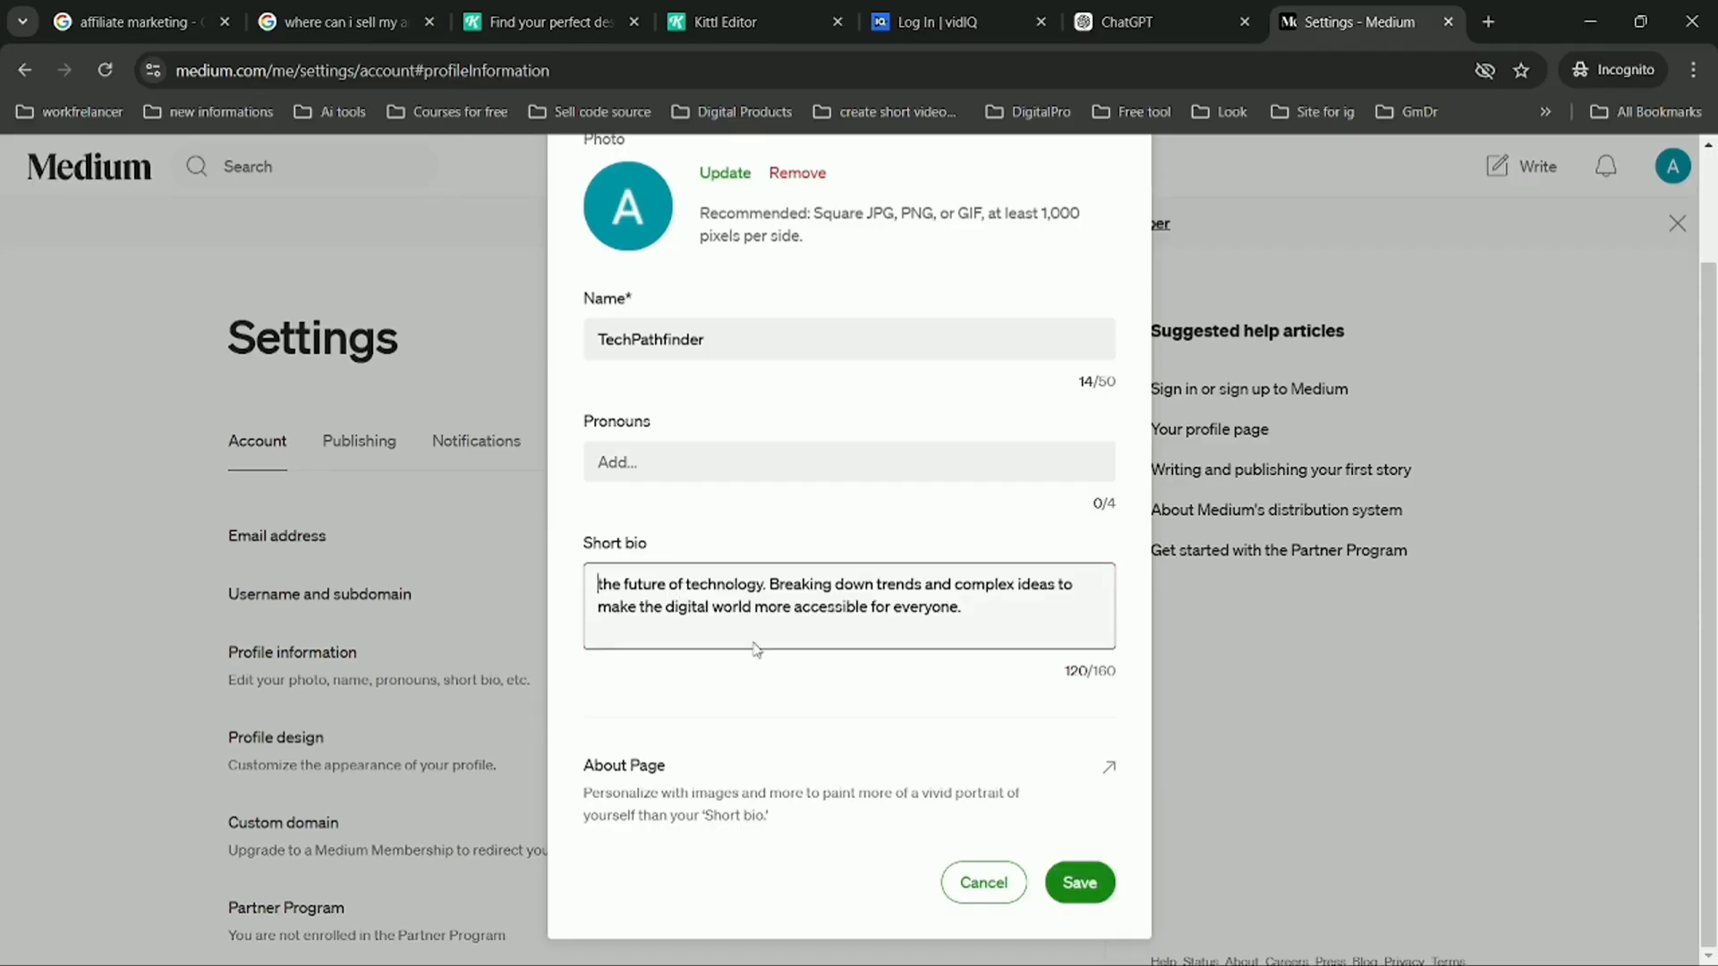
scroll(816, 501, up, 2)
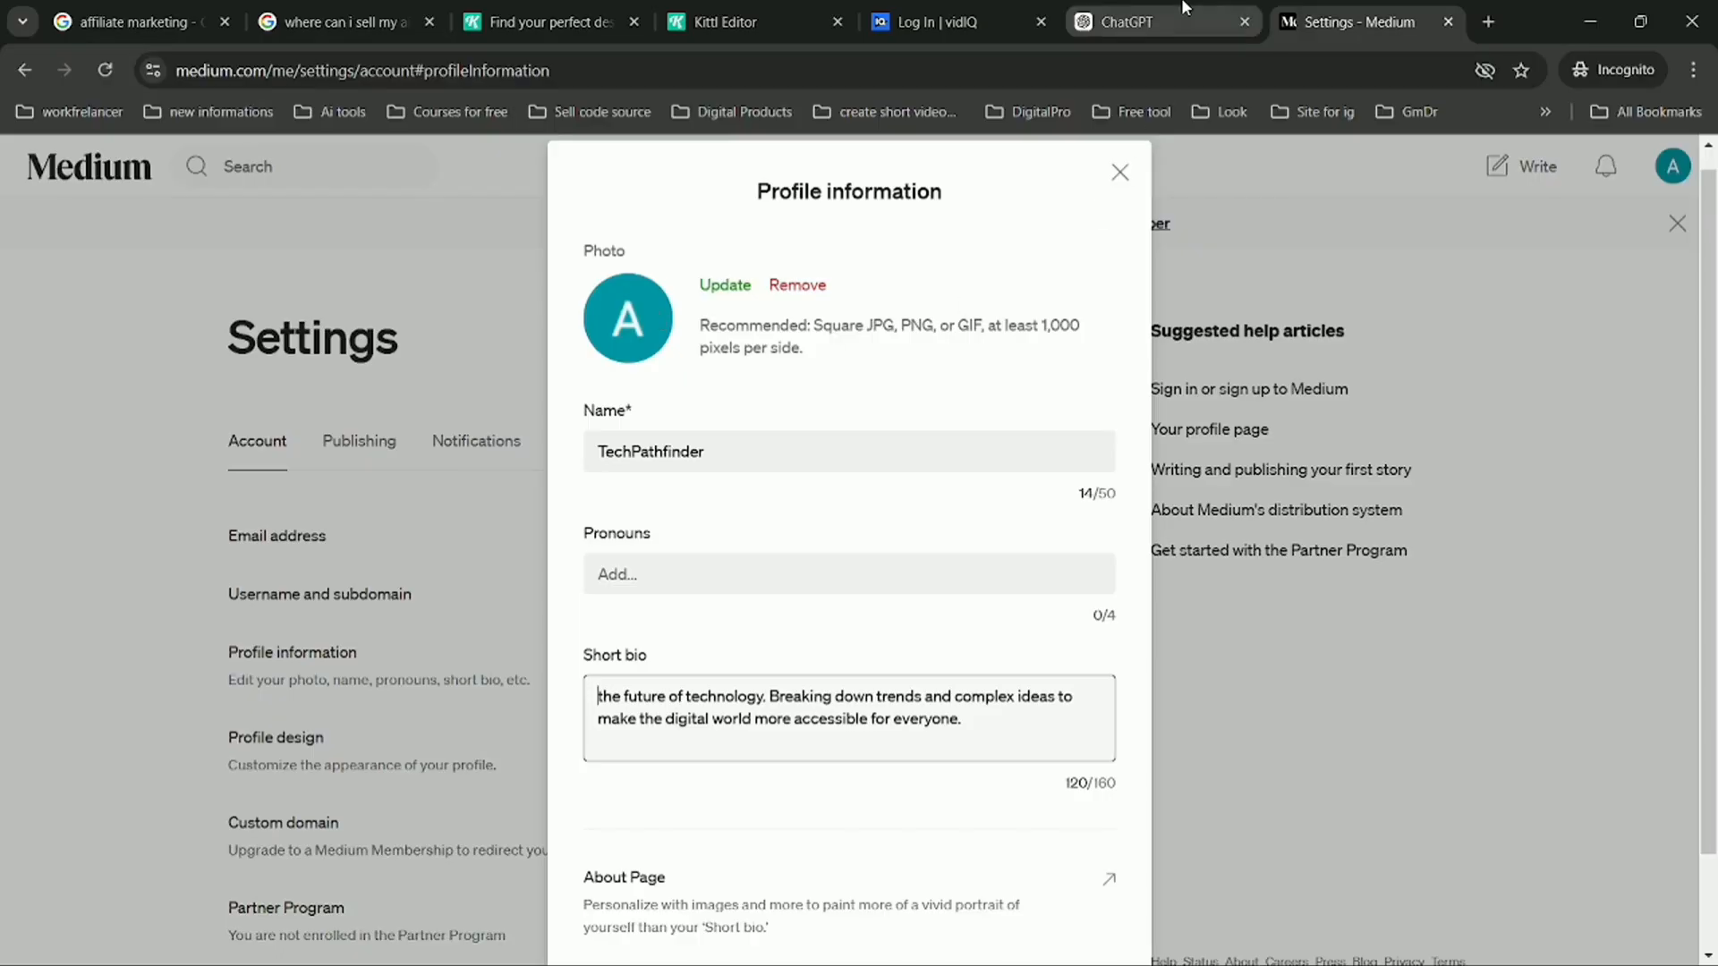
- Switch to ChatGPT and copy the full profile image prompt about a modern avatar with glowing technology symbols
click(1154, 21)
scroll(829, 494, up, 10)
scroll(829, 494, up, 1)
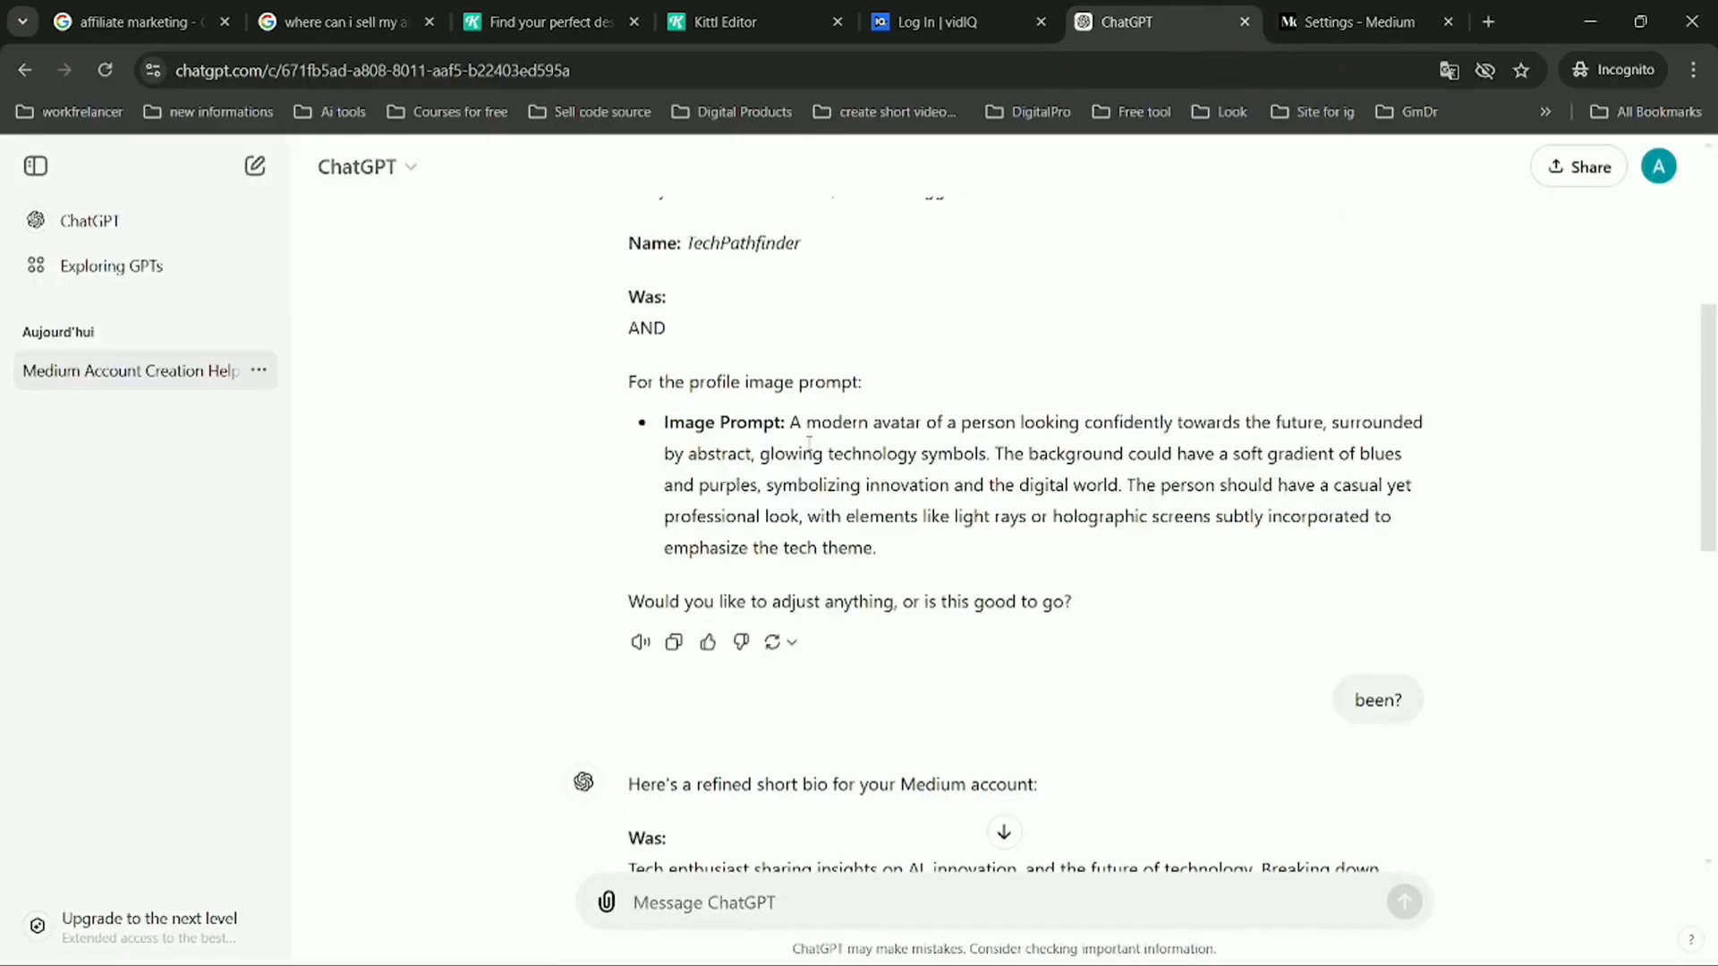
drag(790, 423, 877, 547)
right_click(857, 516)
click(890, 539)
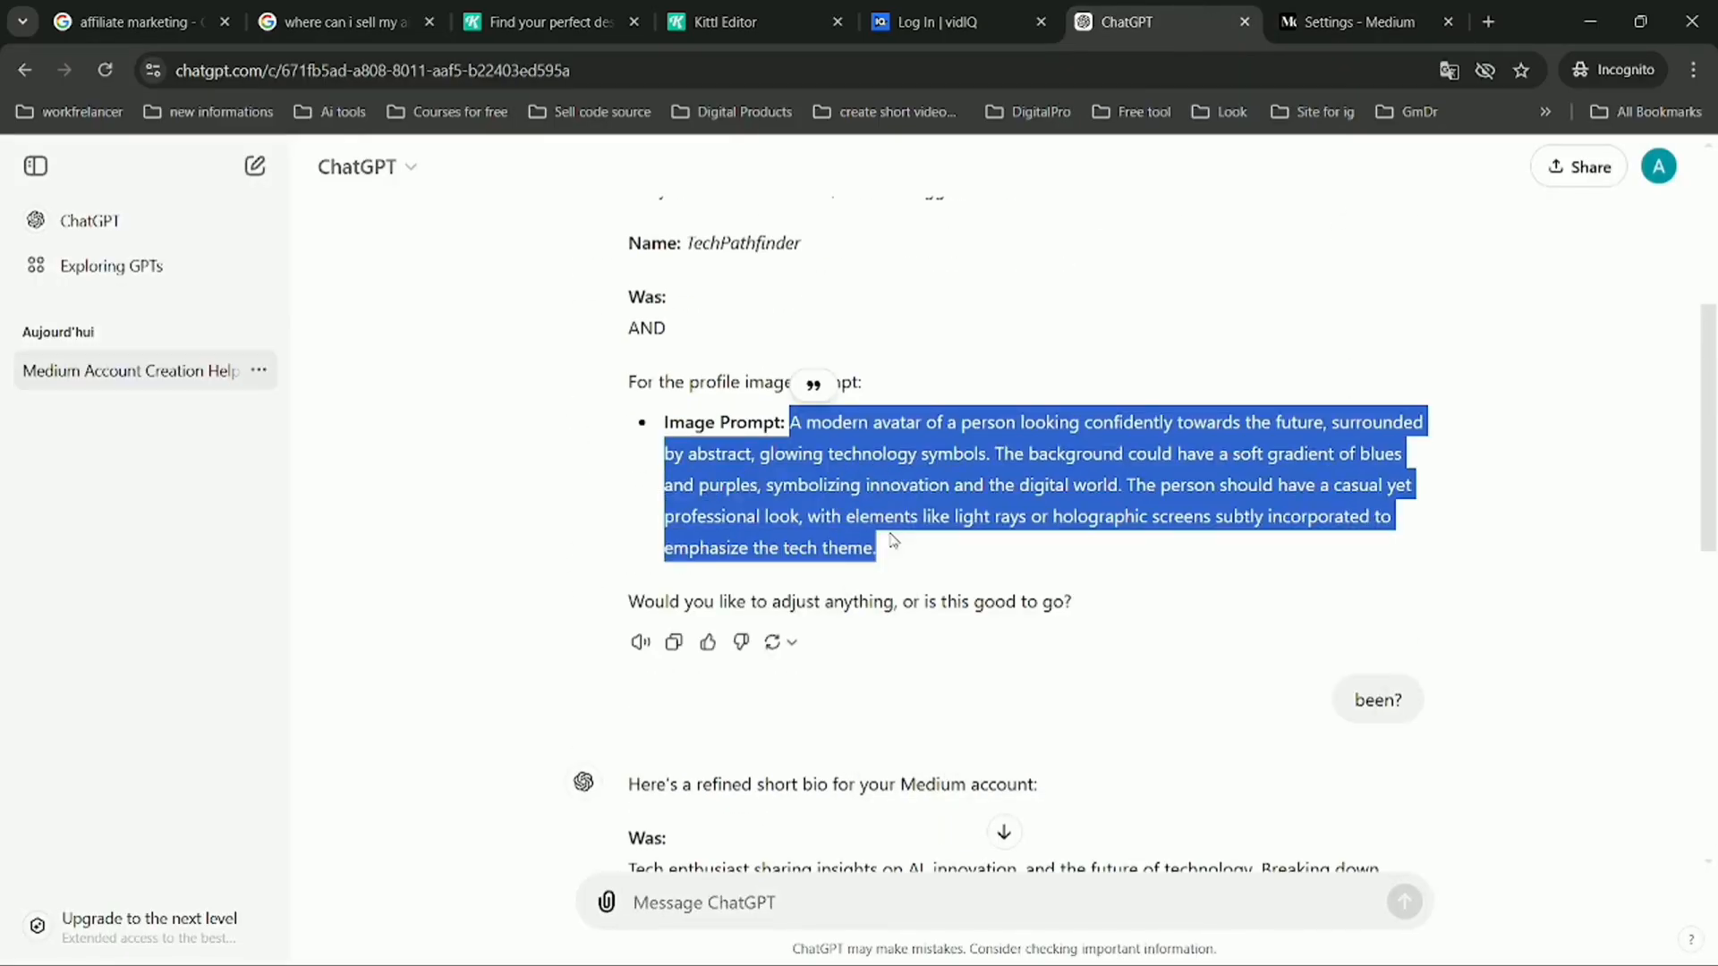
- Switch to the Kittl editor and delete the existing blue alley image from the artboard
click(580, 18)
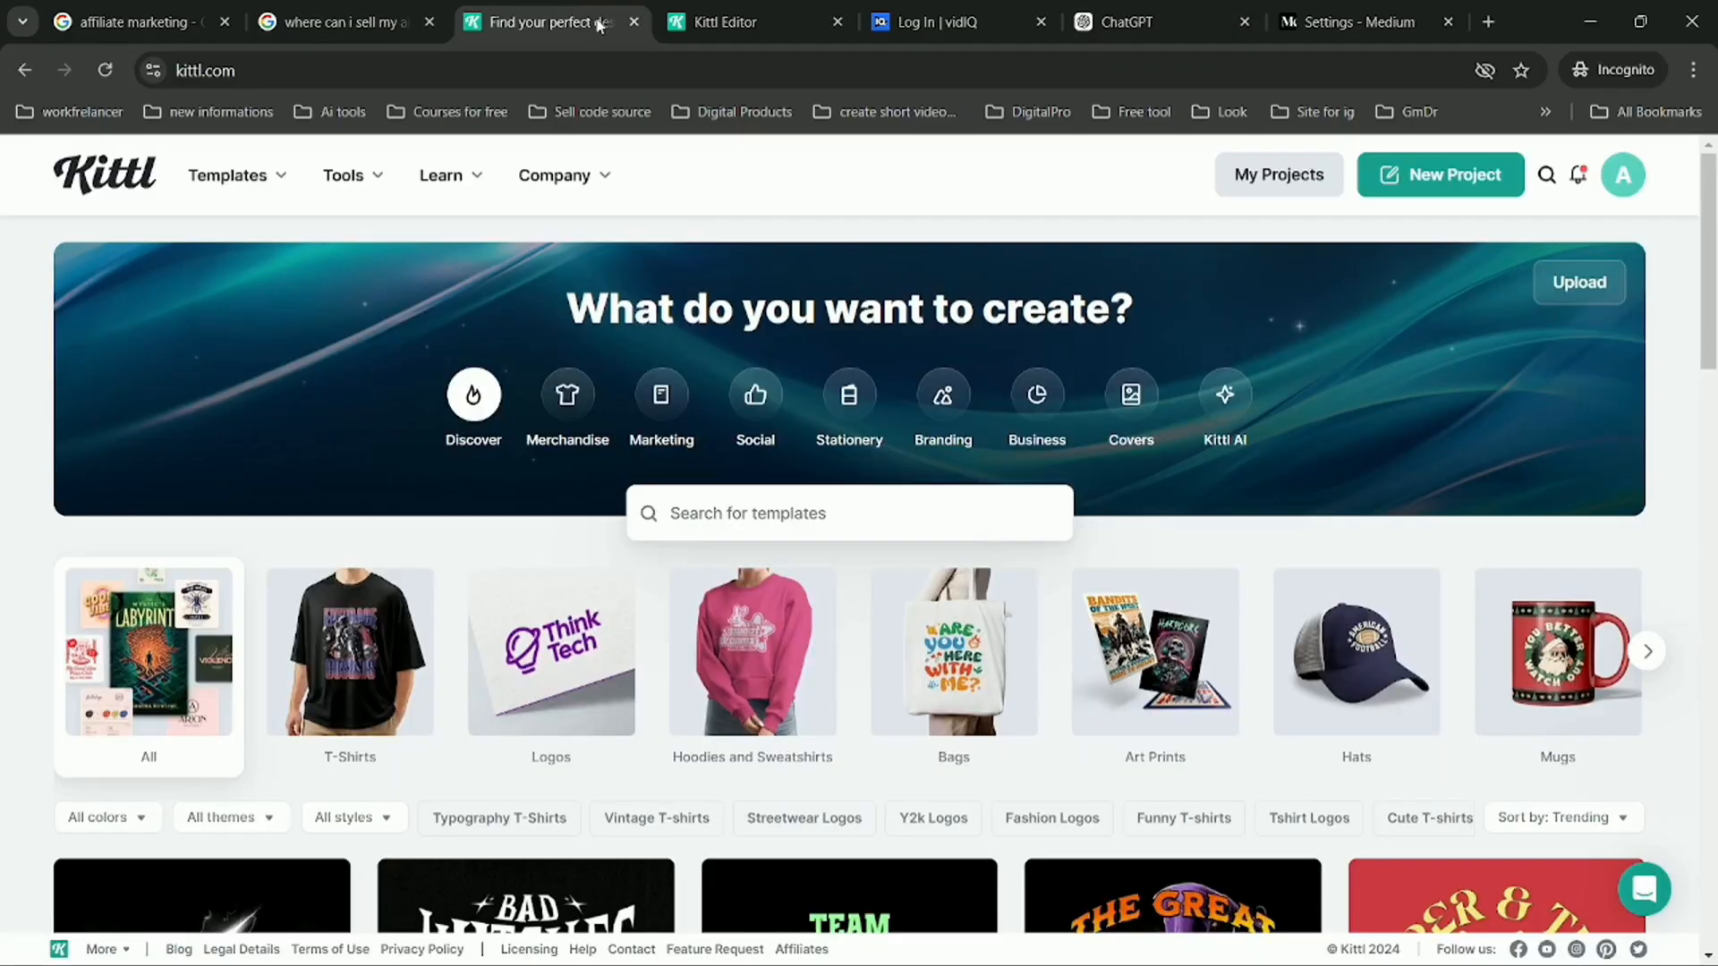
click(716, 23)
right_click(658, 550)
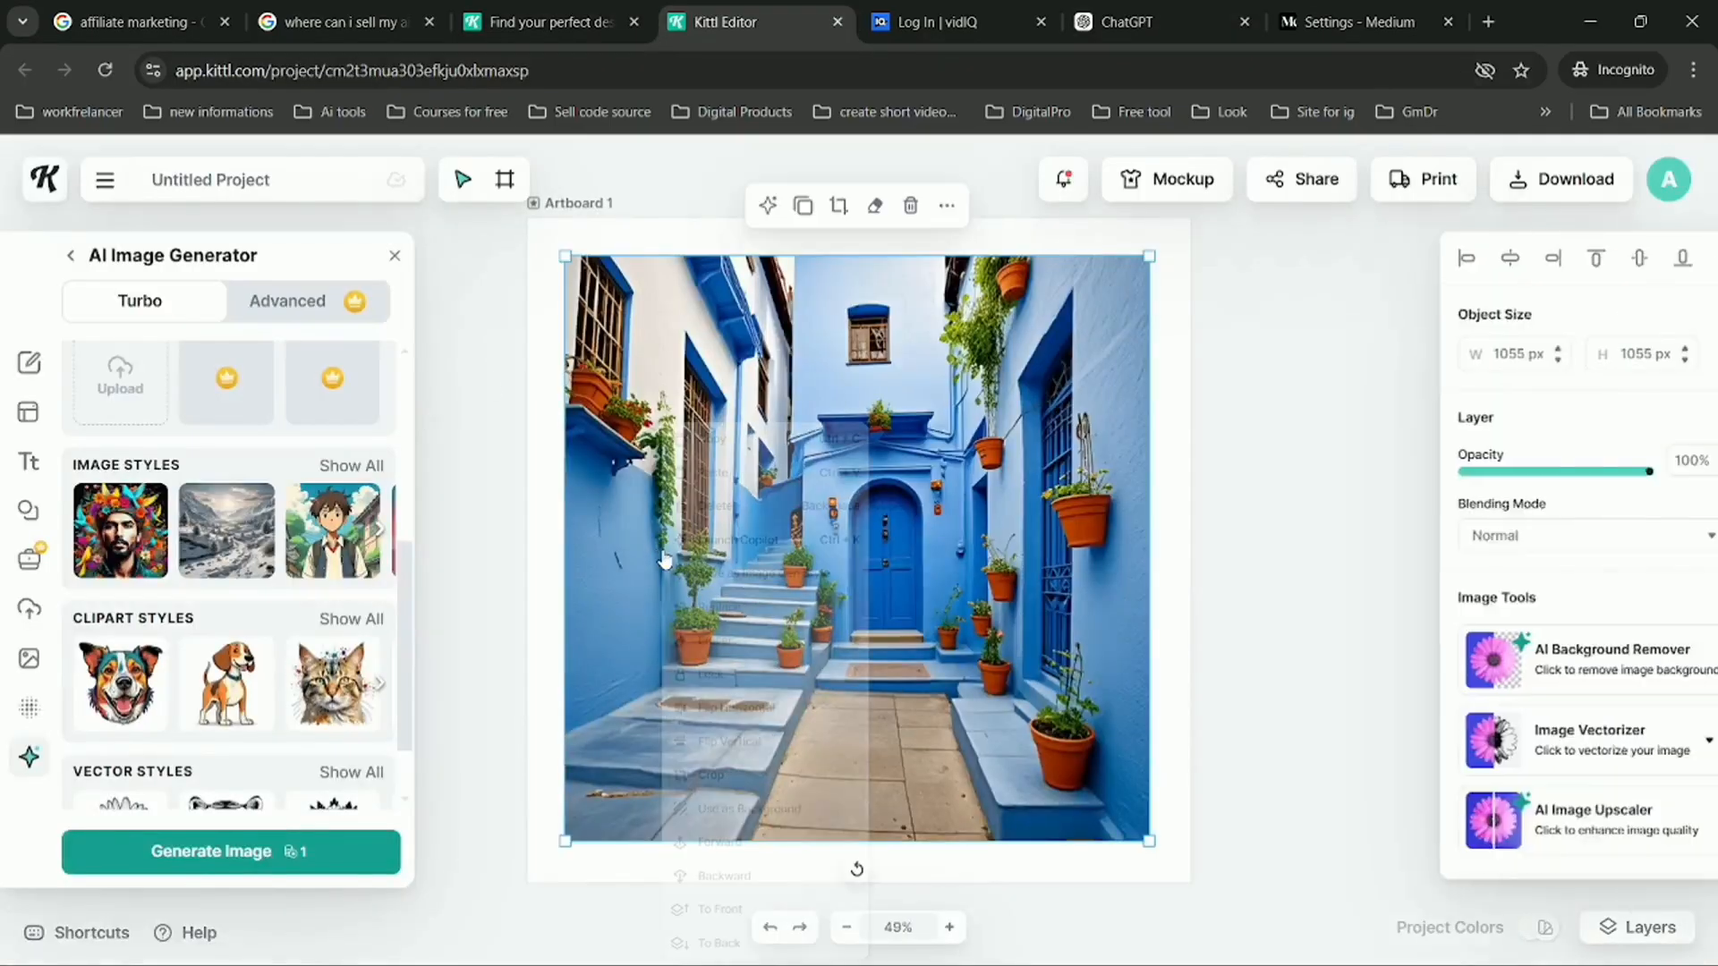
click(909, 208)
click(909, 207)
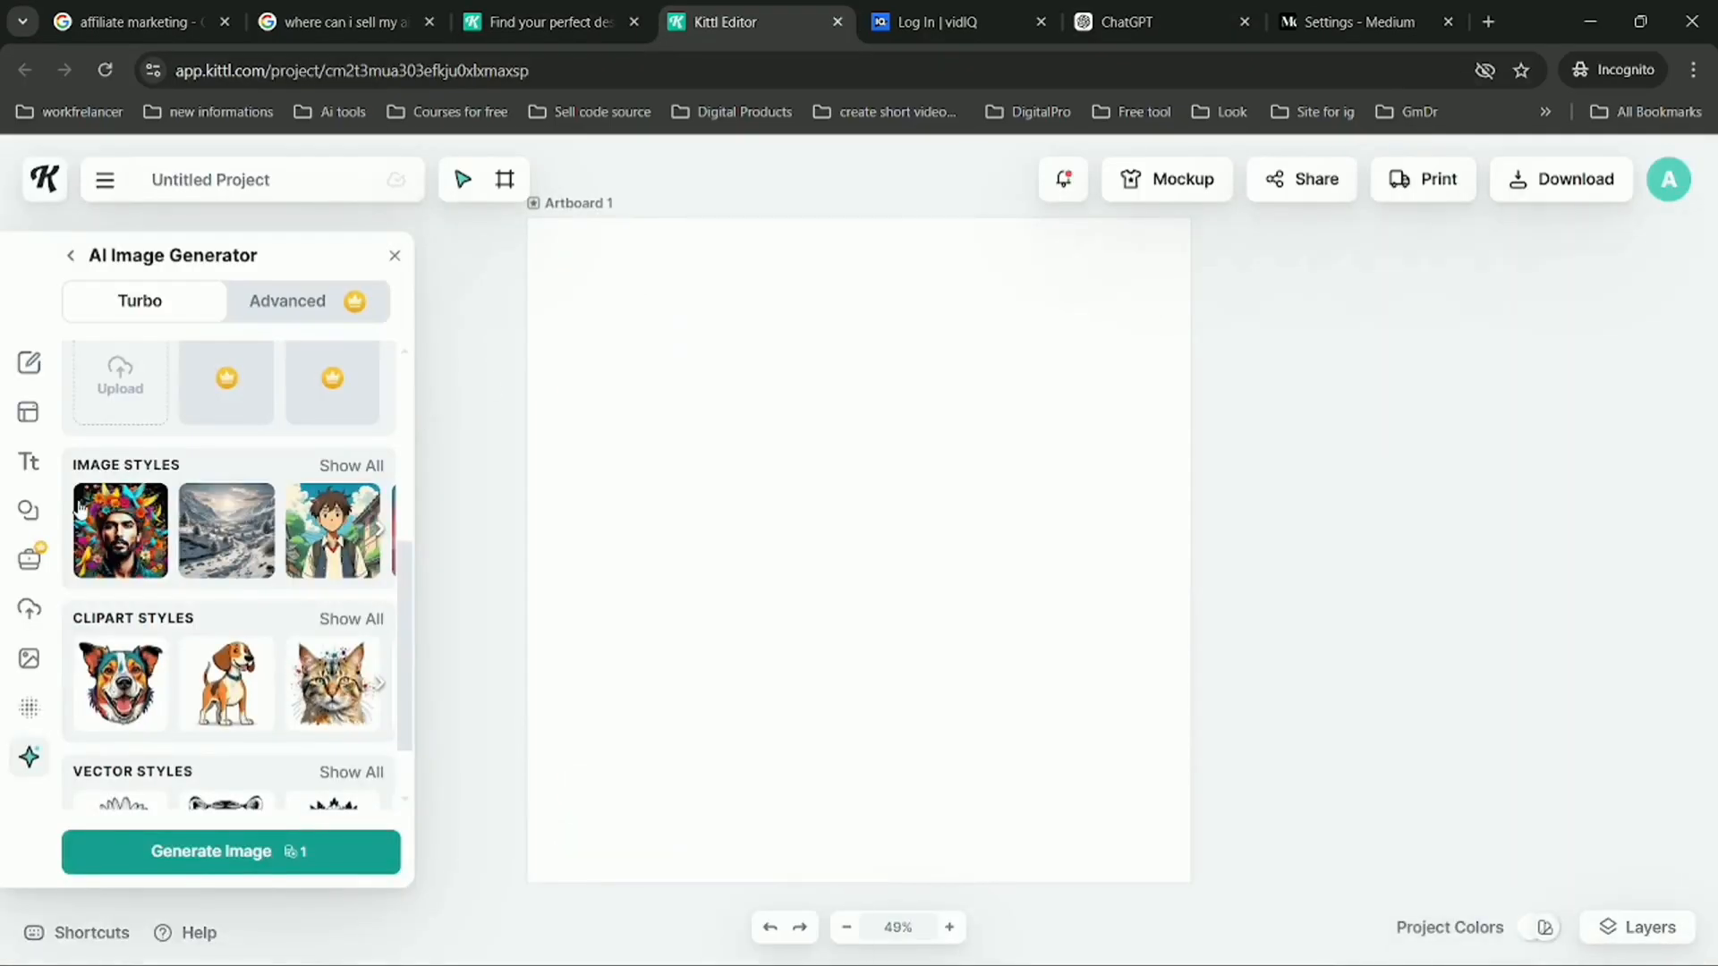
- Replace the Chefchaouen text in the AI Image Generator with the copied avatar prompt and generate the image
click(29, 758)
click(29, 759)
scroll(268, 528, down, 1)
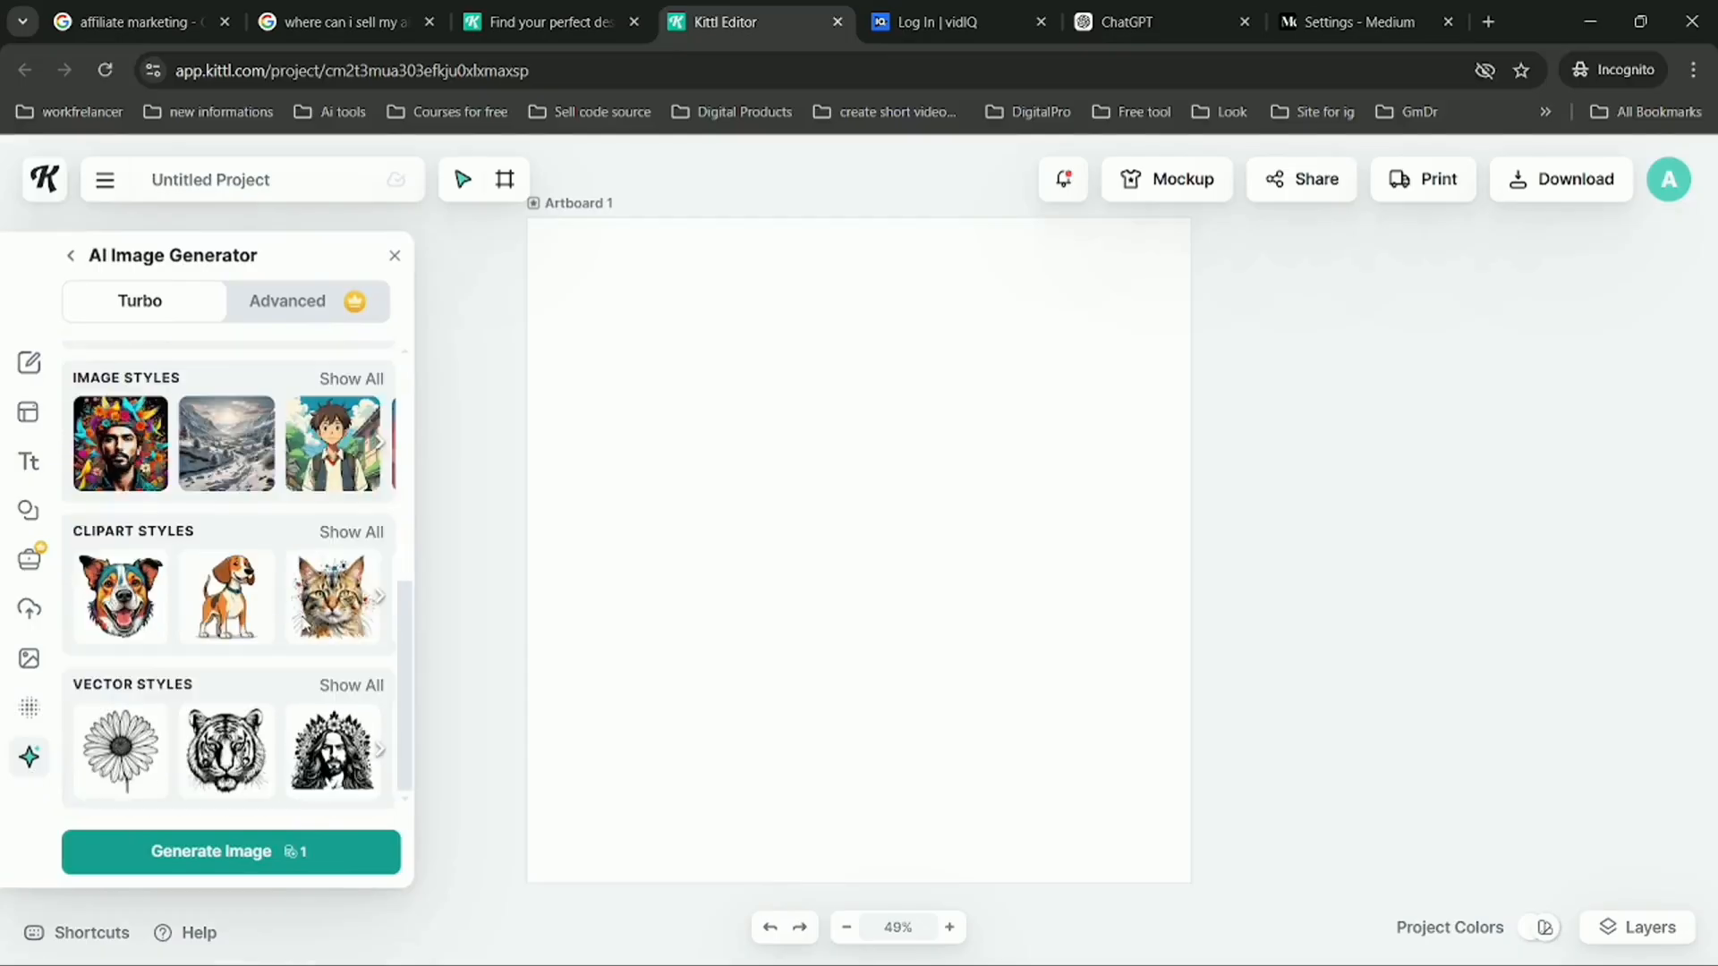
scroll(269, 528, up, 5)
triple_click(273, 525)
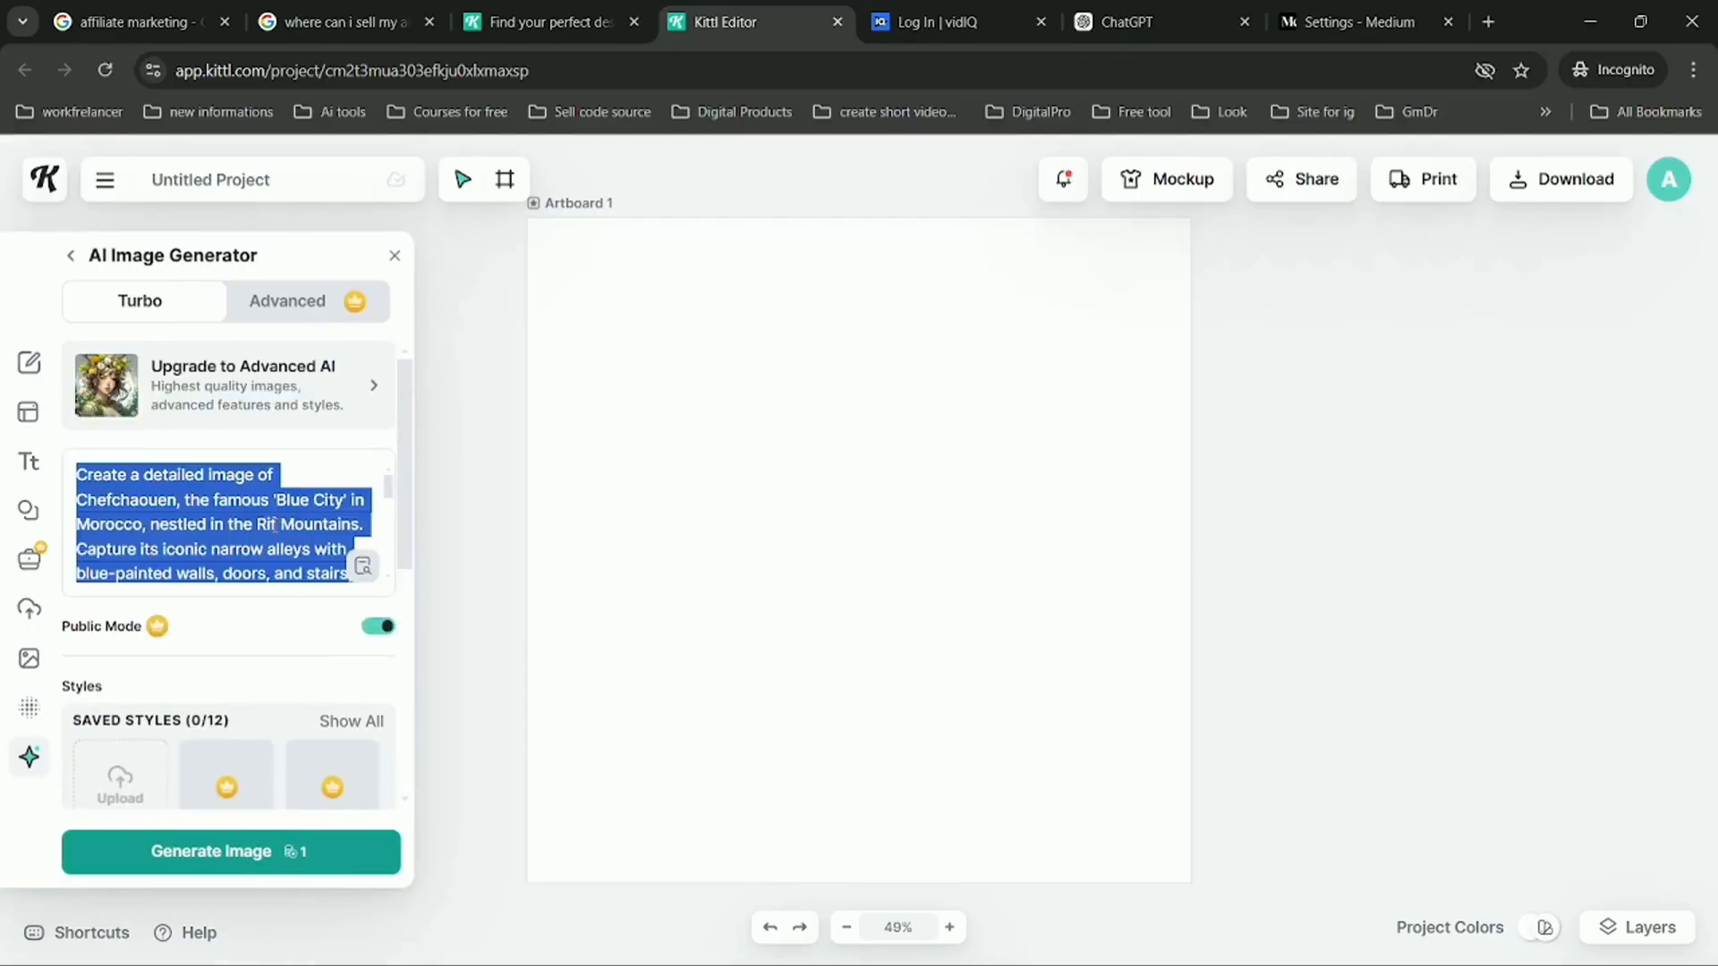
key(BackSpace)
right_click(271, 533)
click(341, 270)
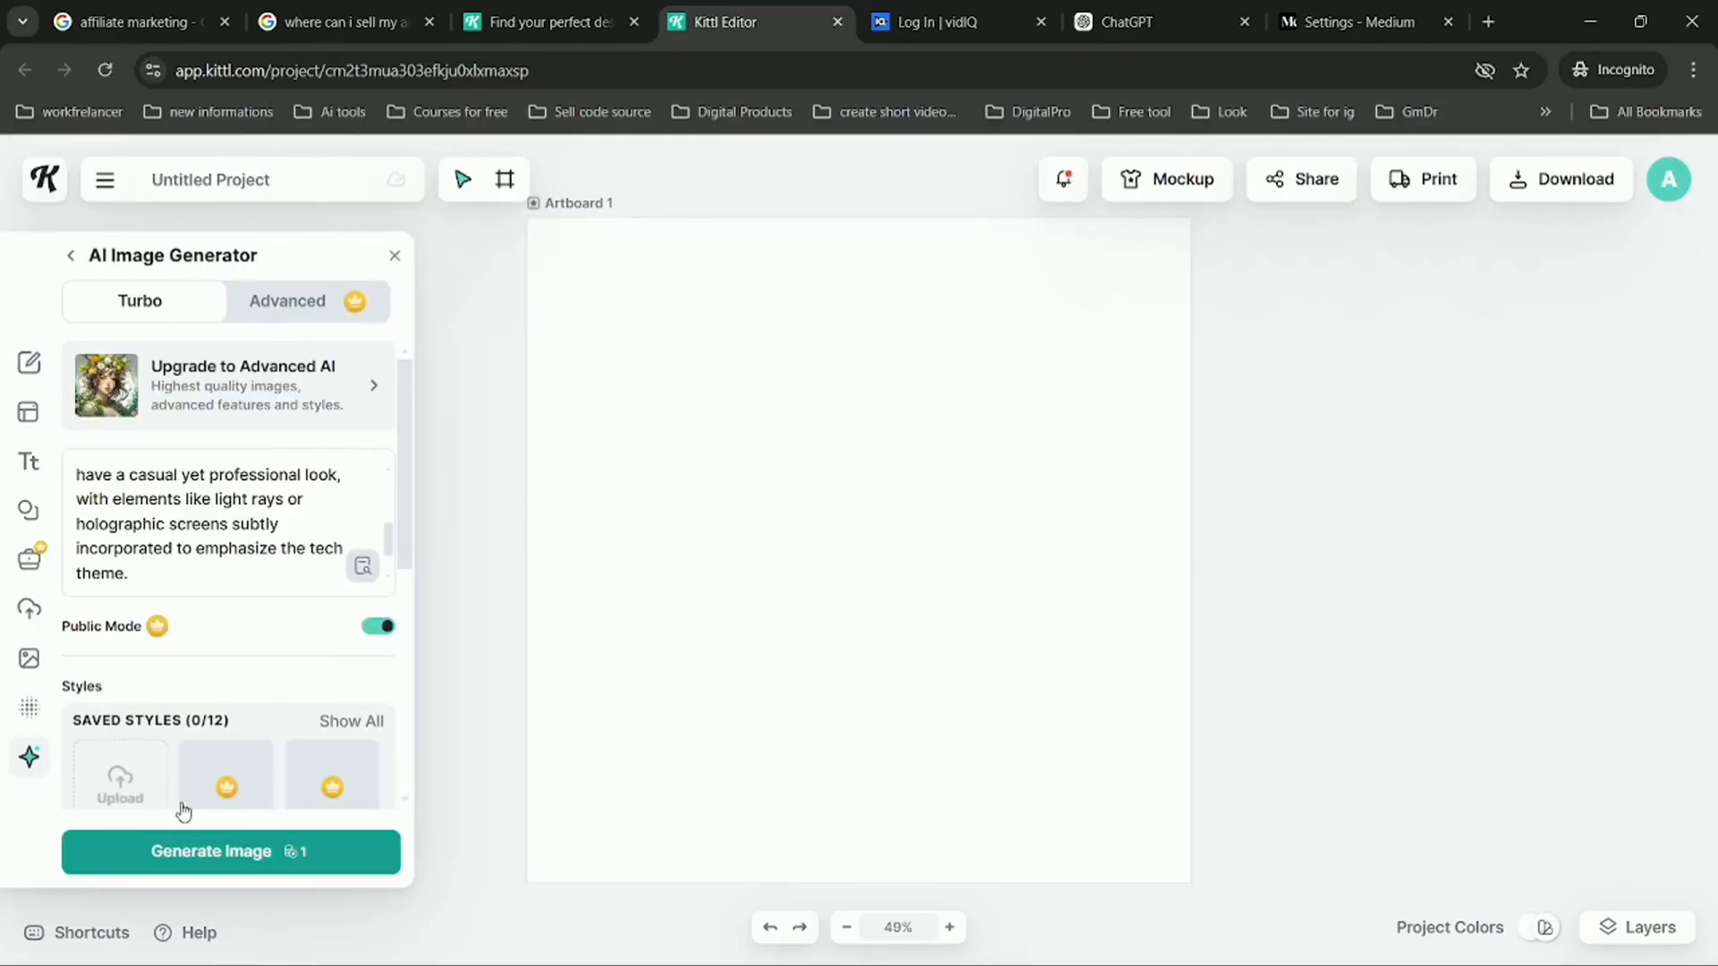
click(190, 851)
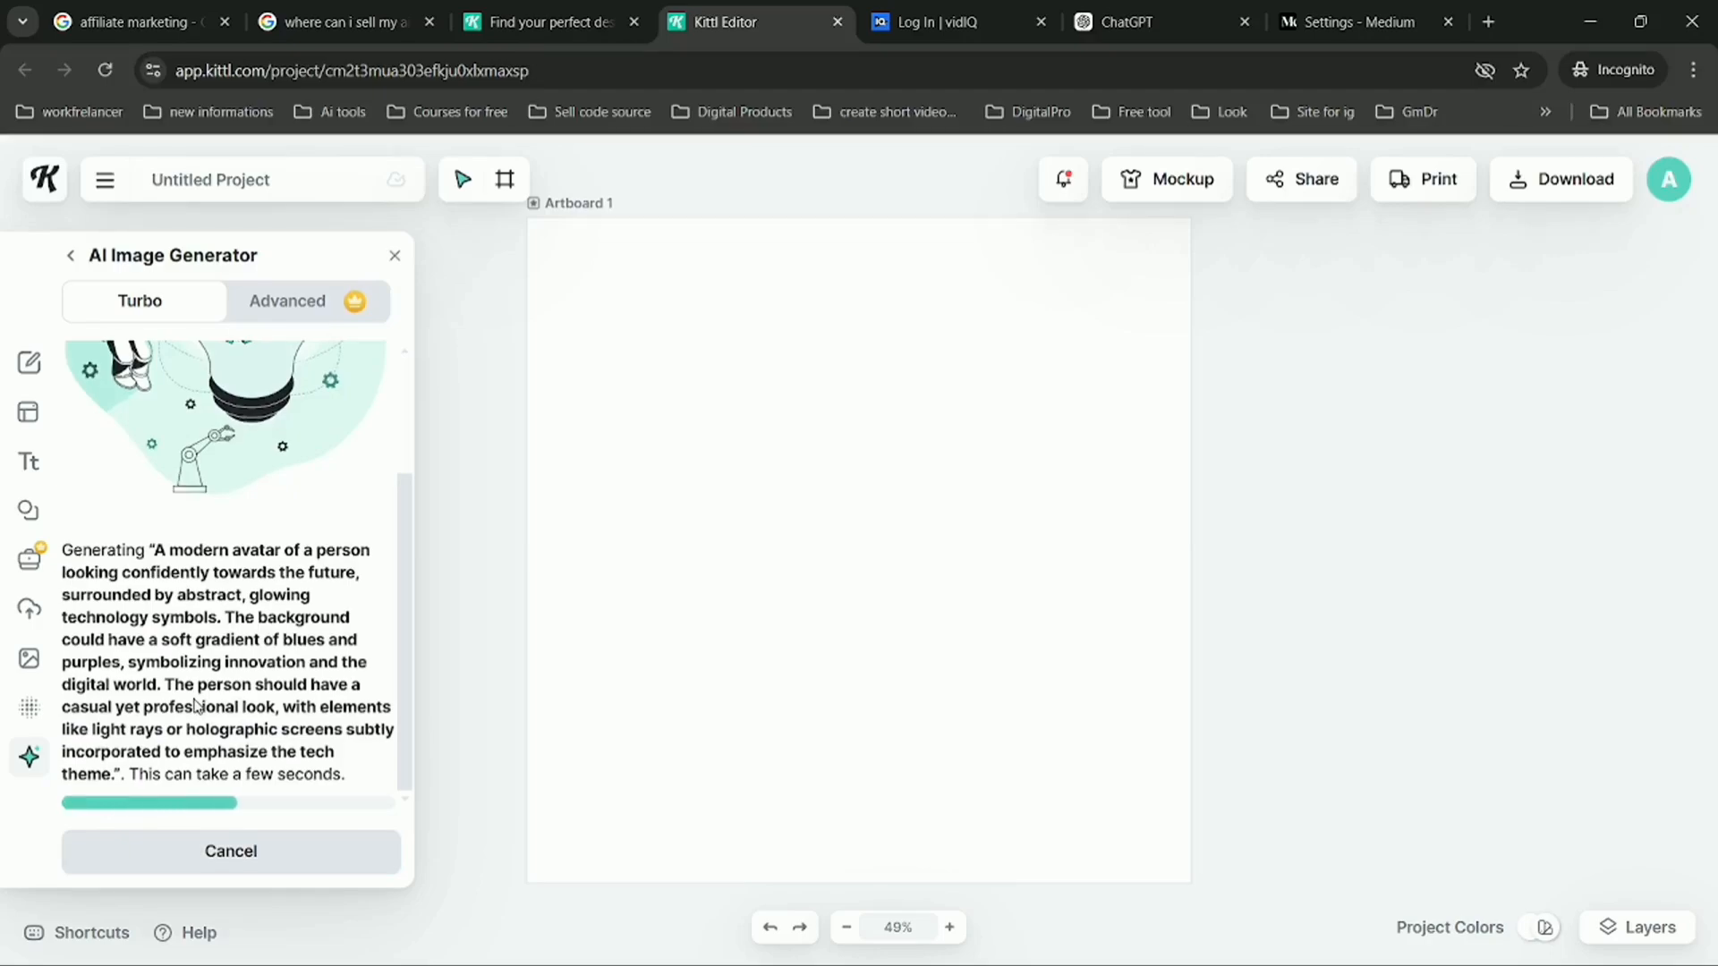
- Move and enlarge the generated avatar image to fill the artboard, and download the design as a JPEG
drag(1004, 694, 1154, 905)
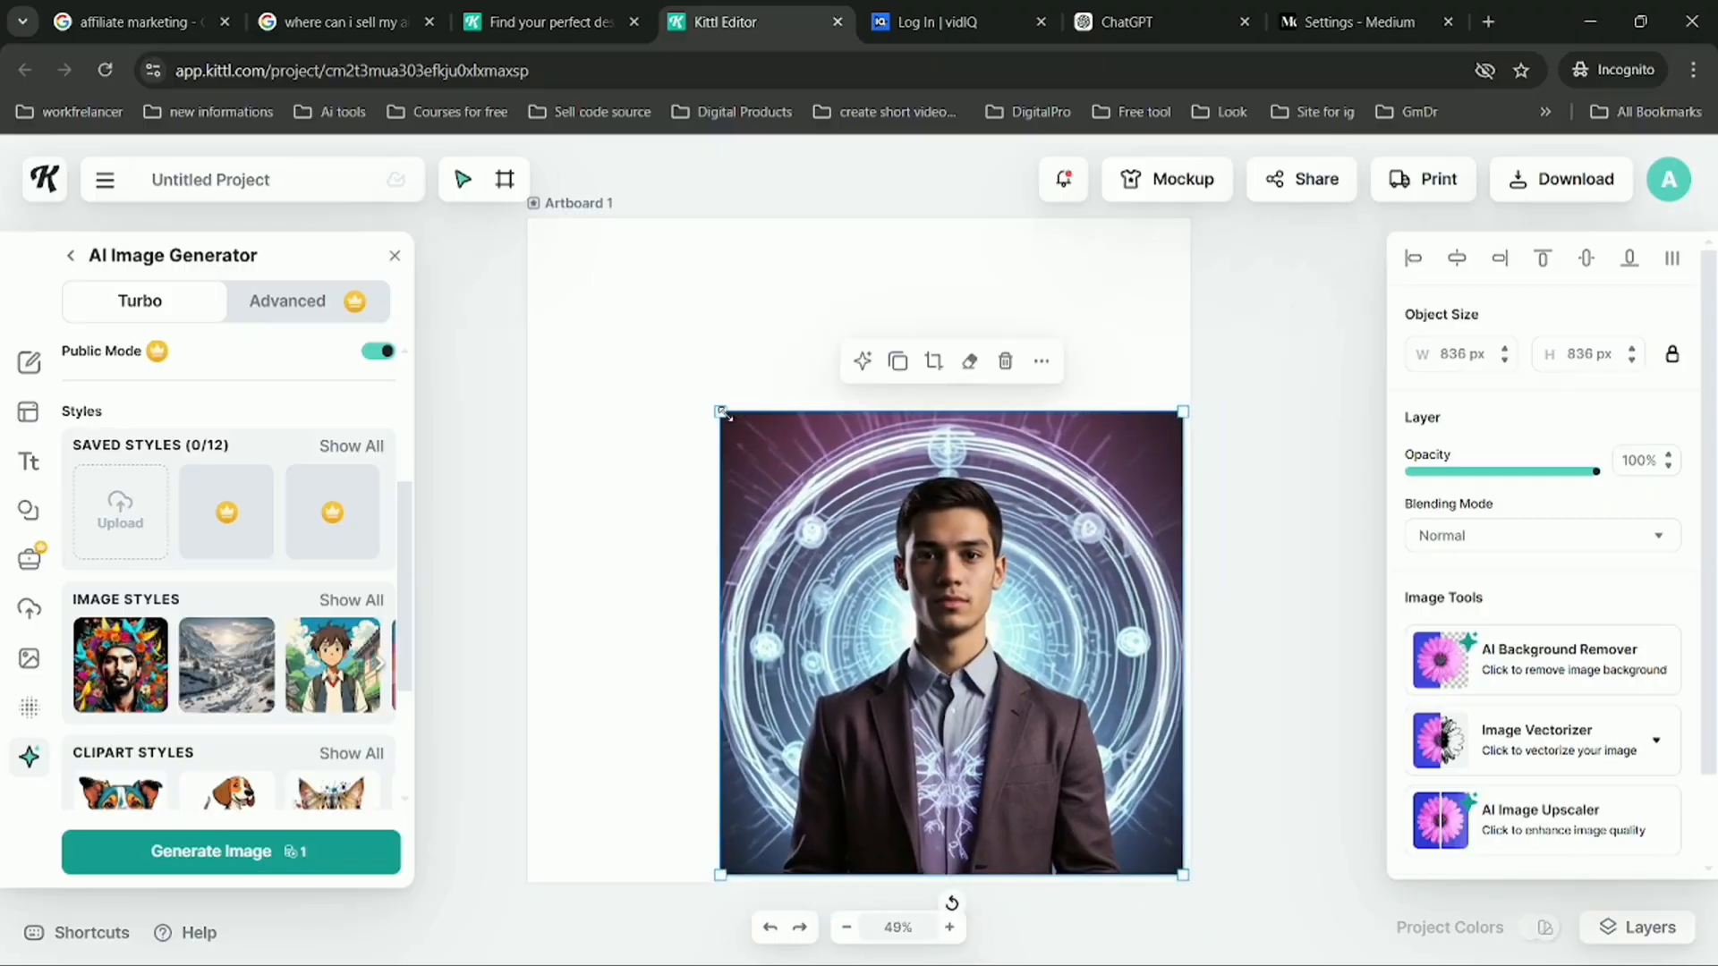
drag(722, 412, 463, 279)
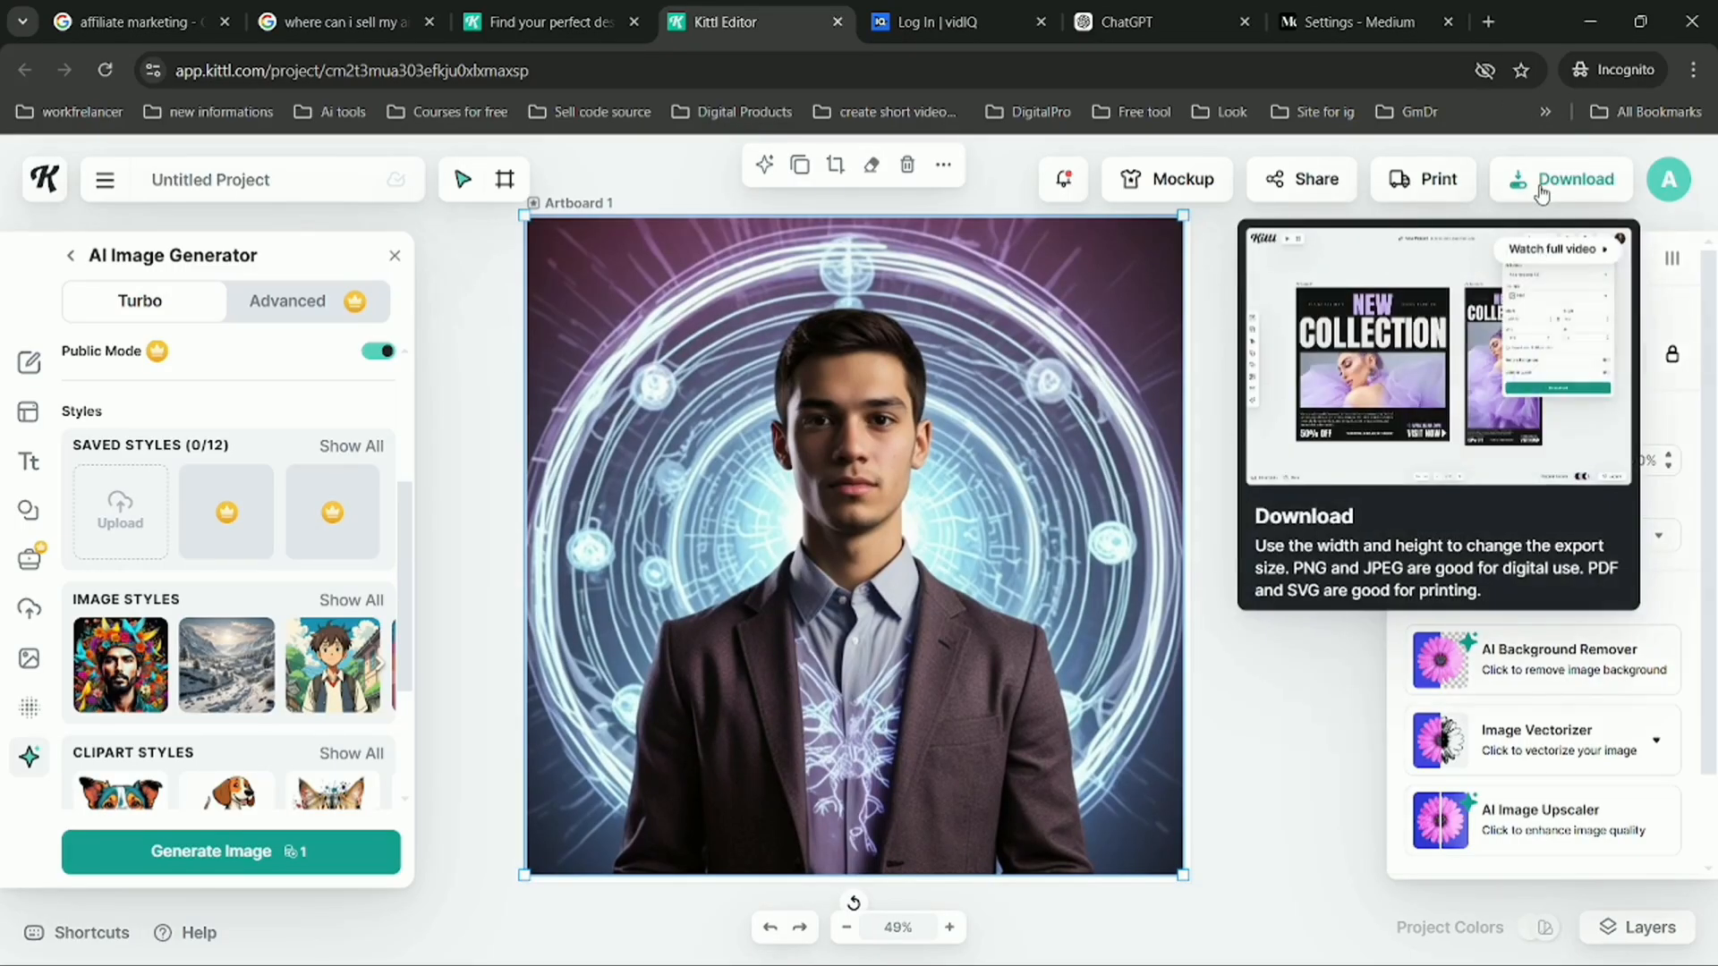
click(1540, 188)
click(1589, 340)
click(1297, 434)
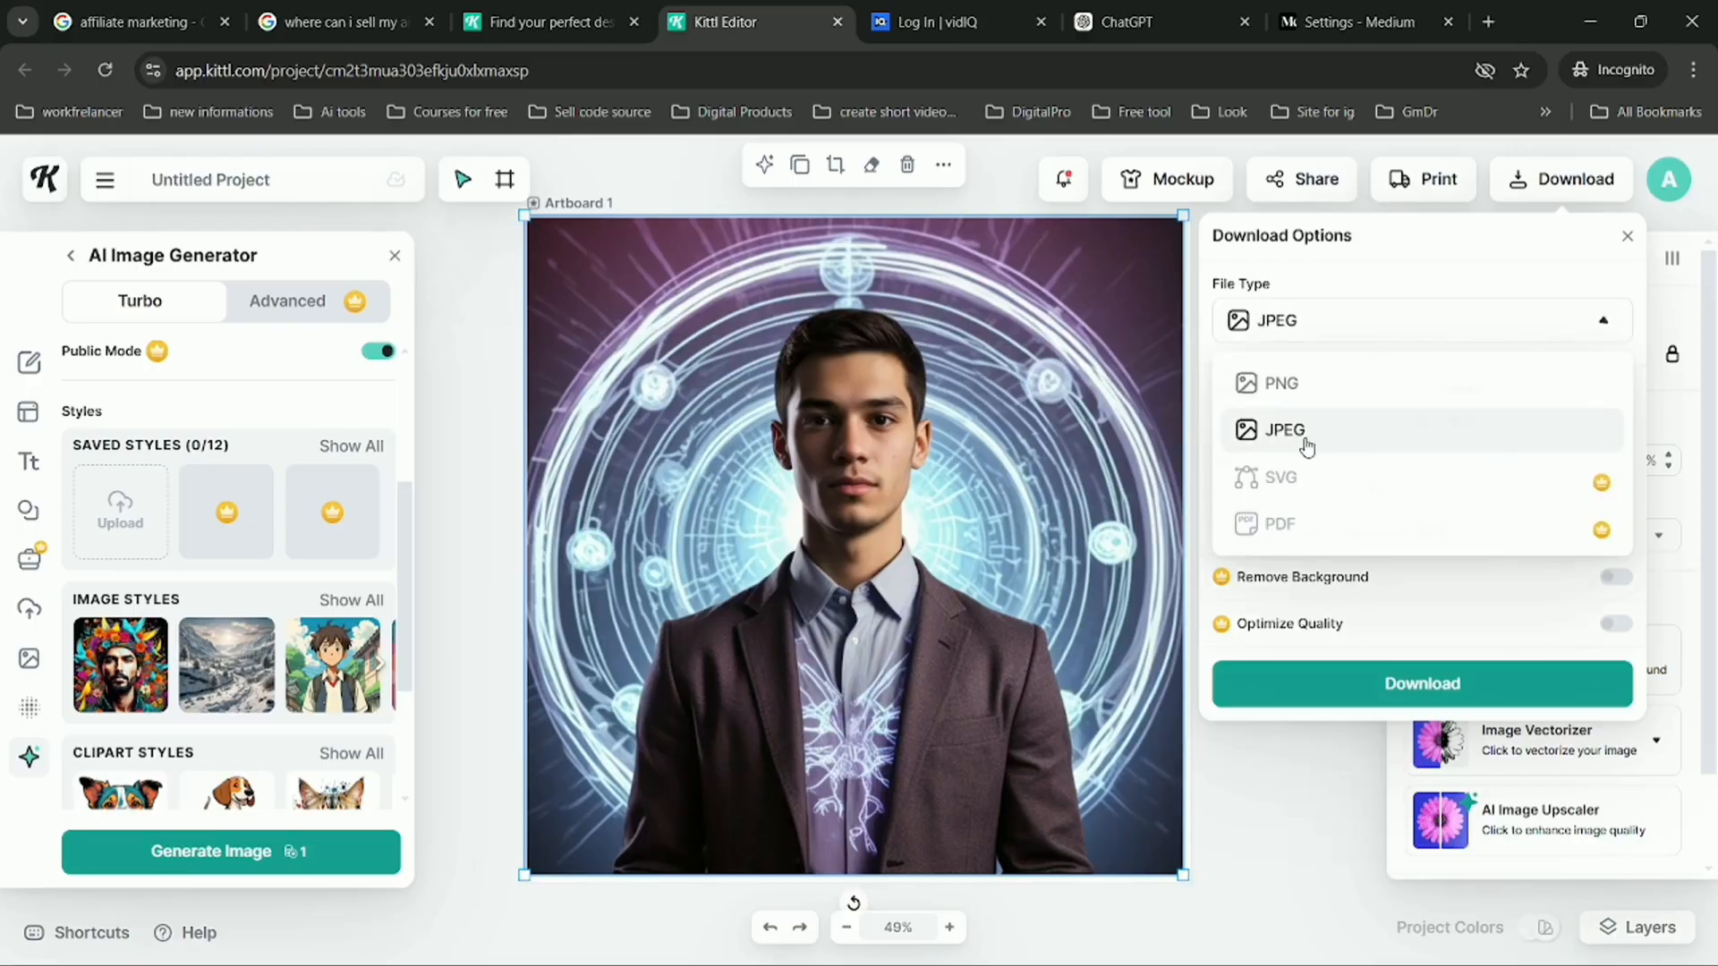
click(1405, 684)
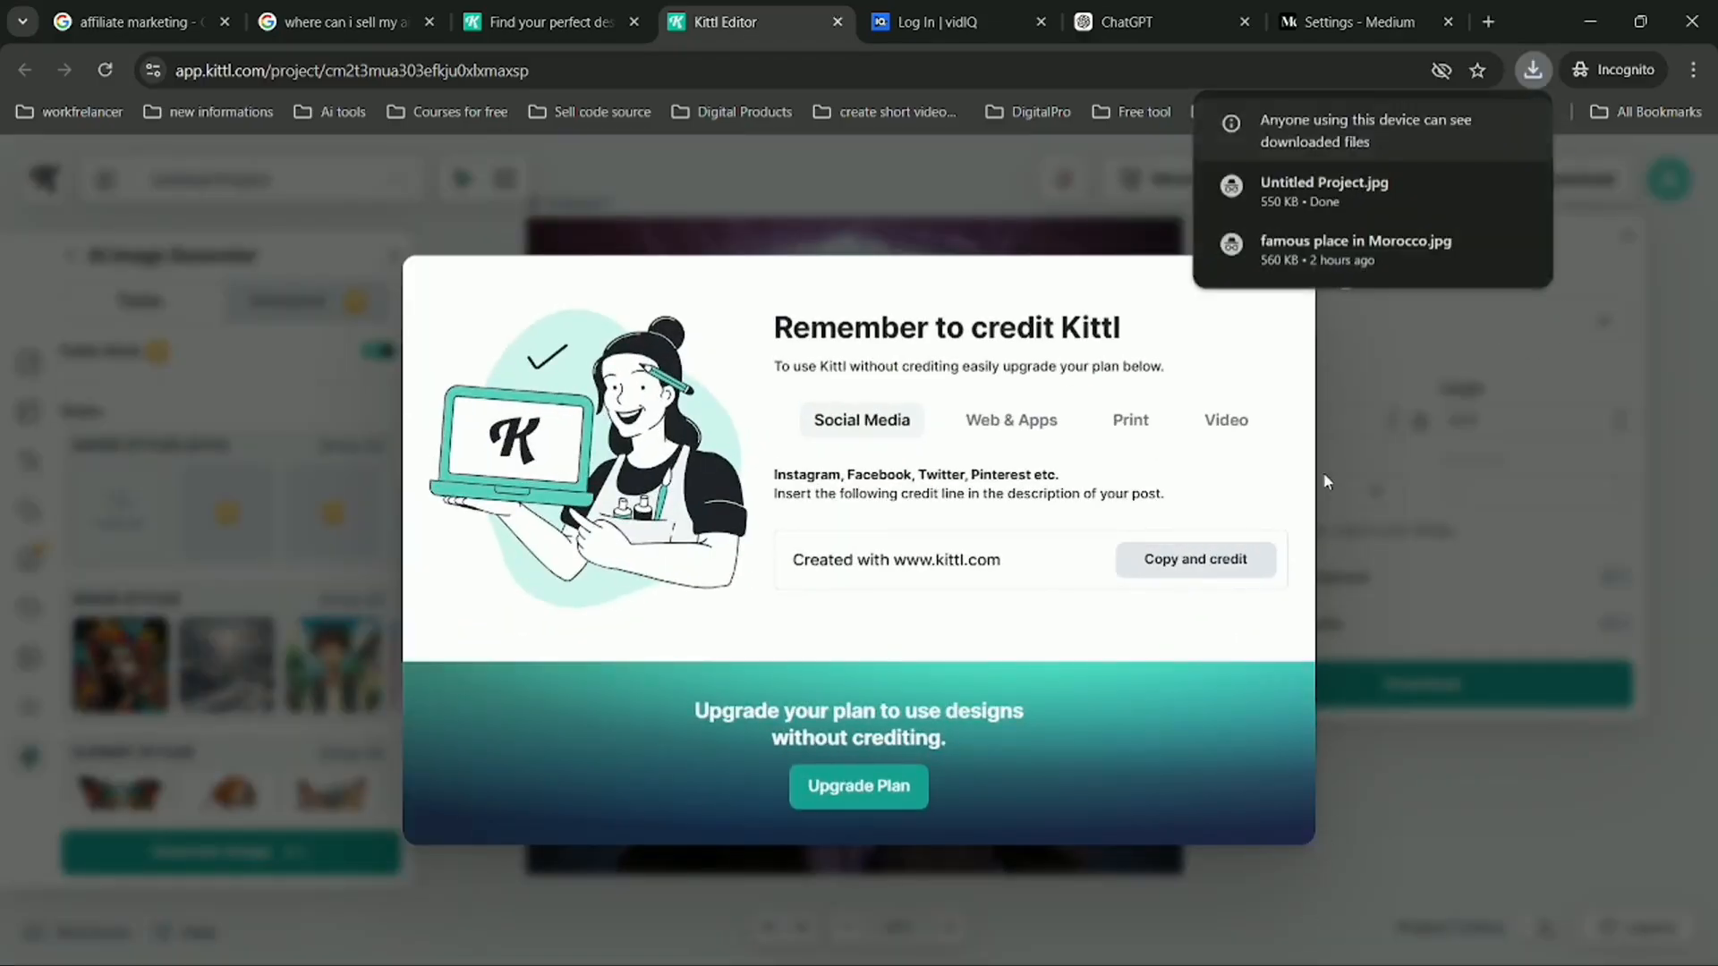
- Switch to Medium, upload the downloaded avatar image as the profile photo, and save the profile information
click(1363, 9)
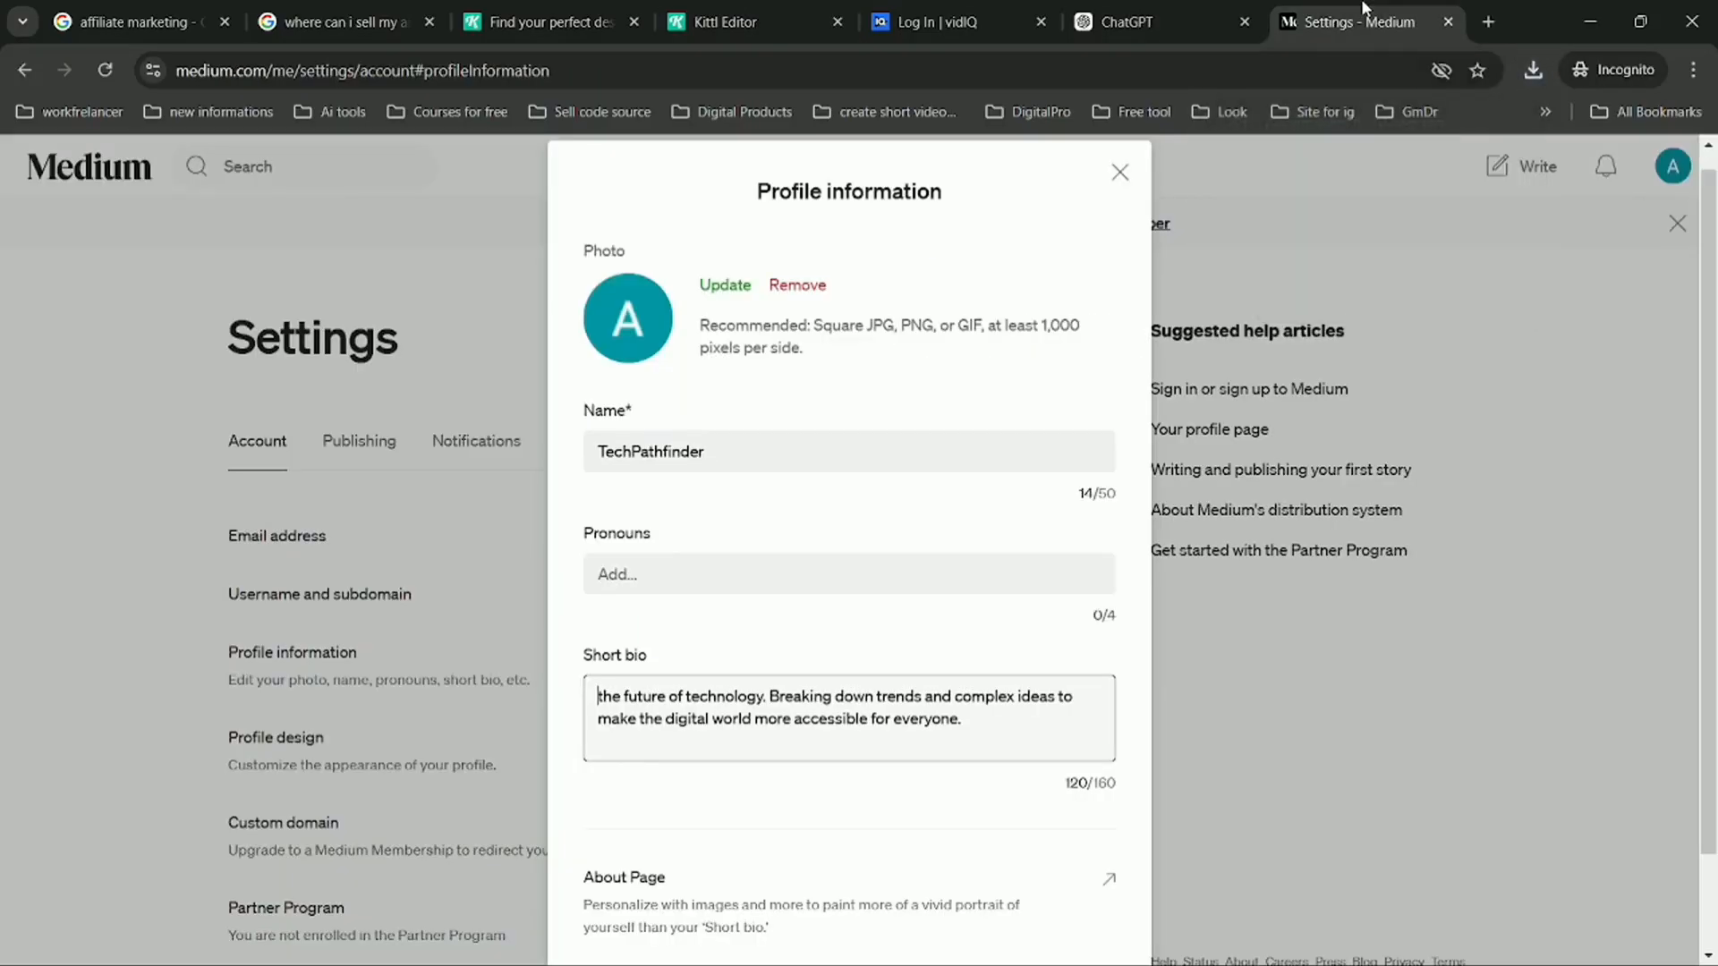
click(717, 291)
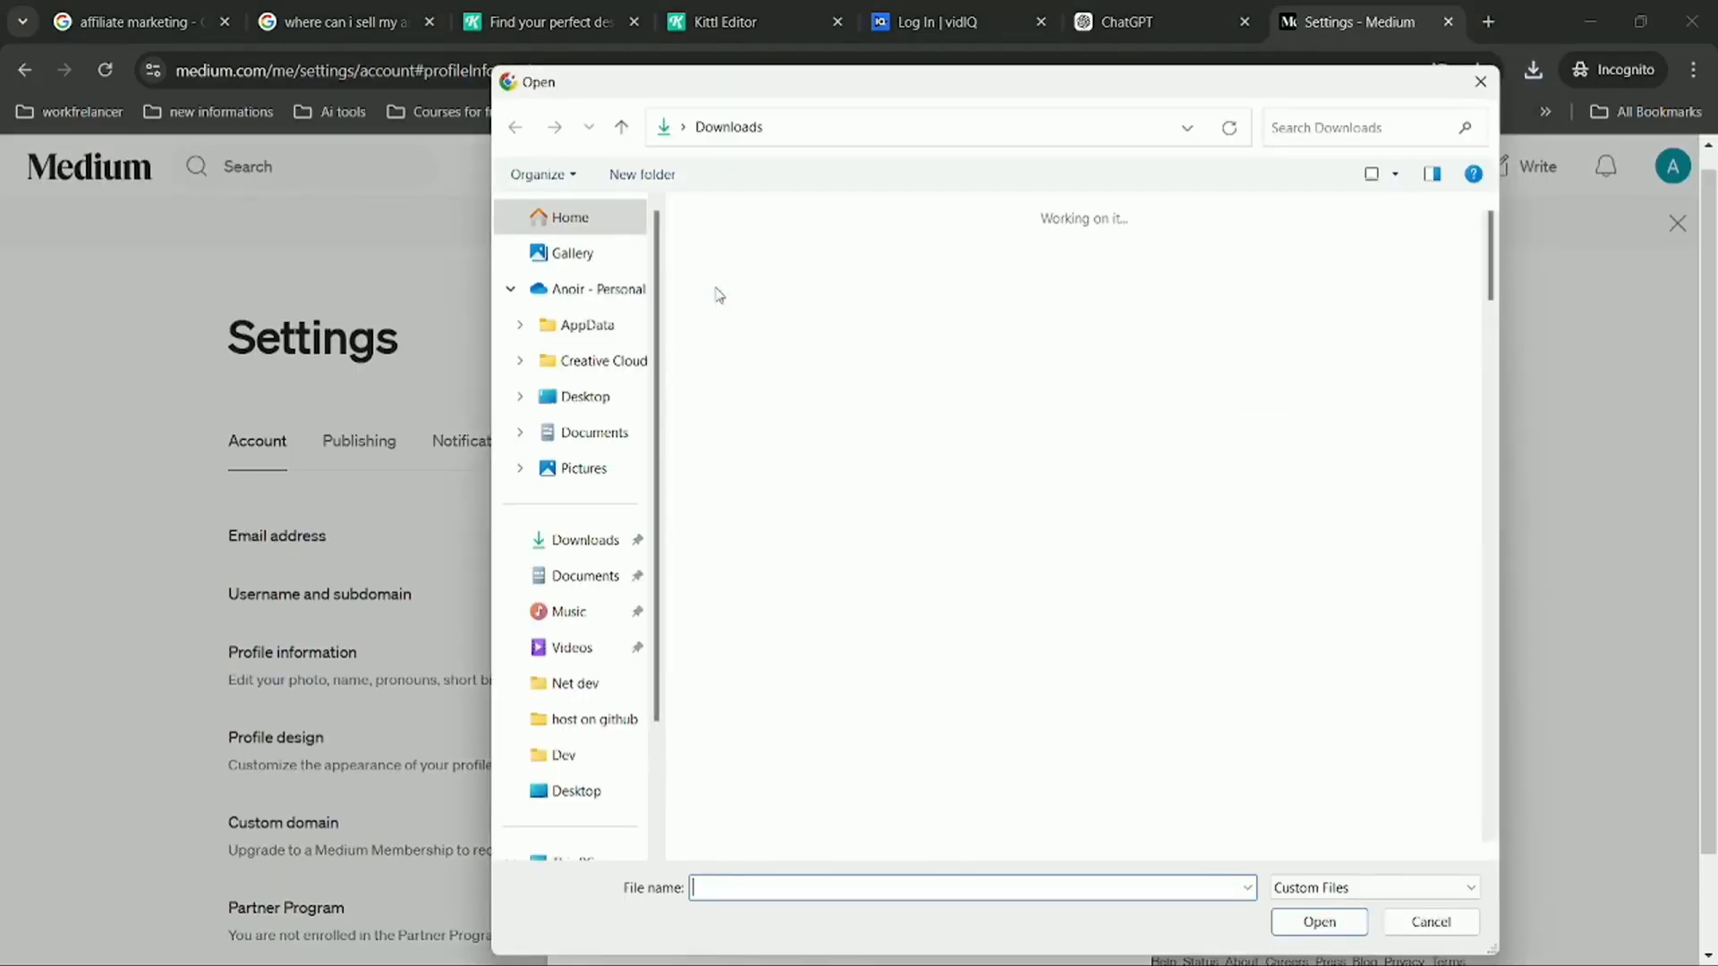
click(717, 291)
double_click(716, 296)
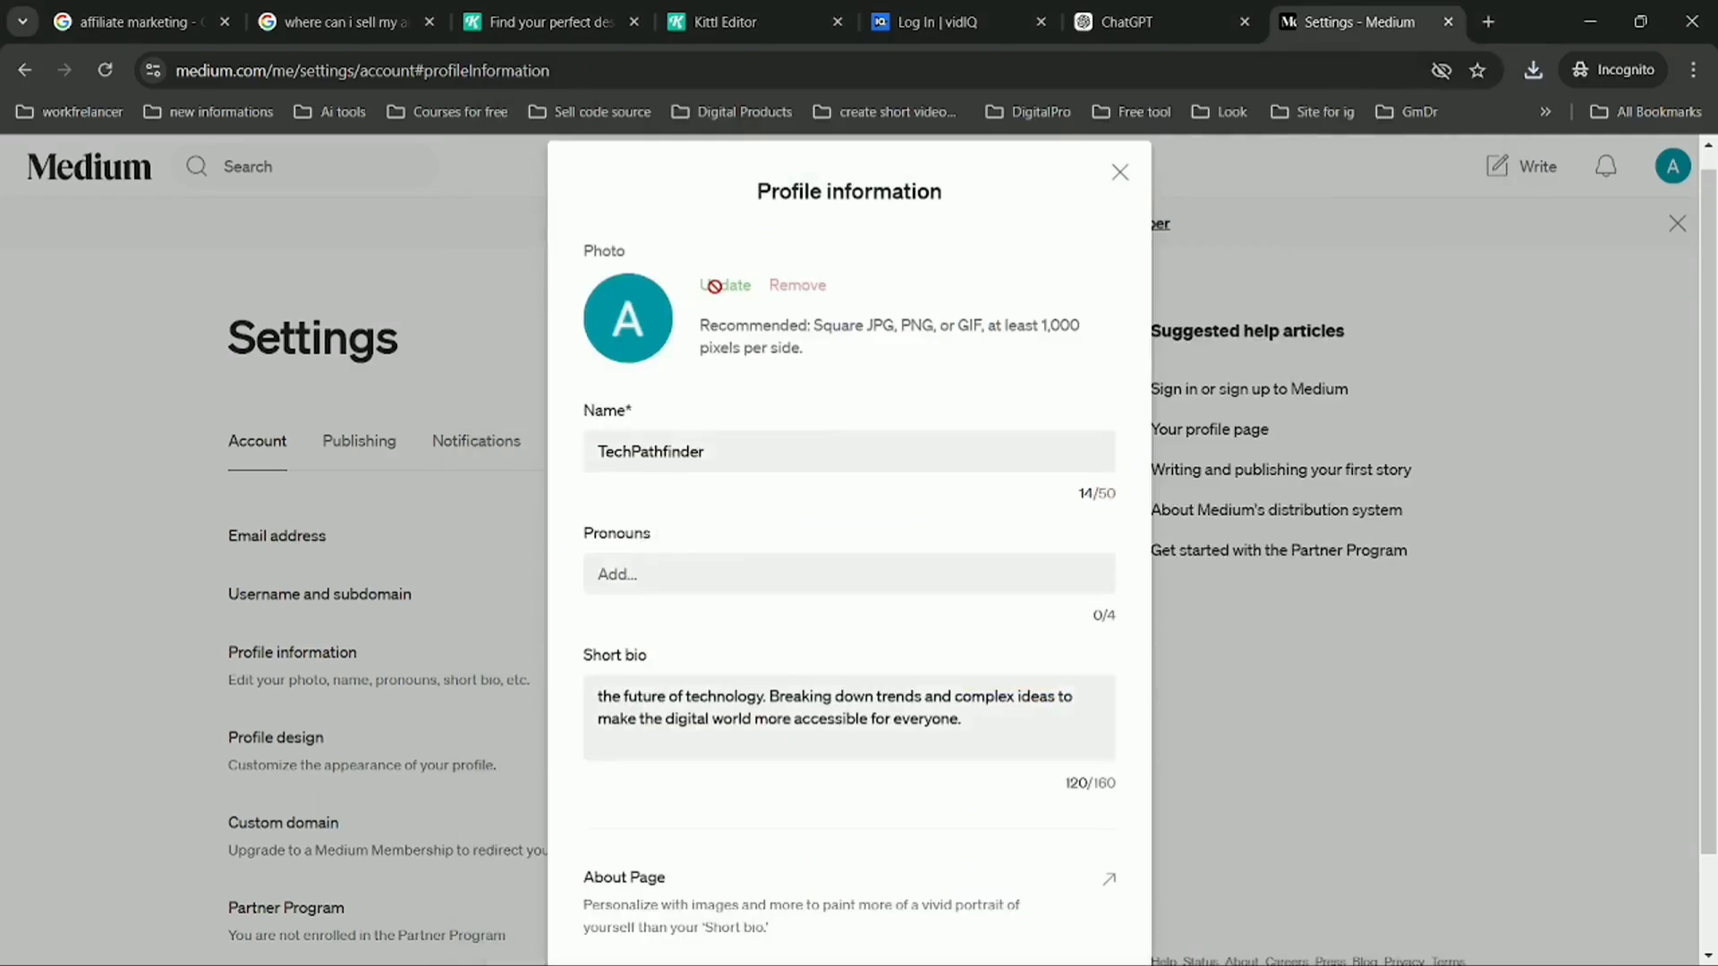
scroll(742, 411, down, 2)
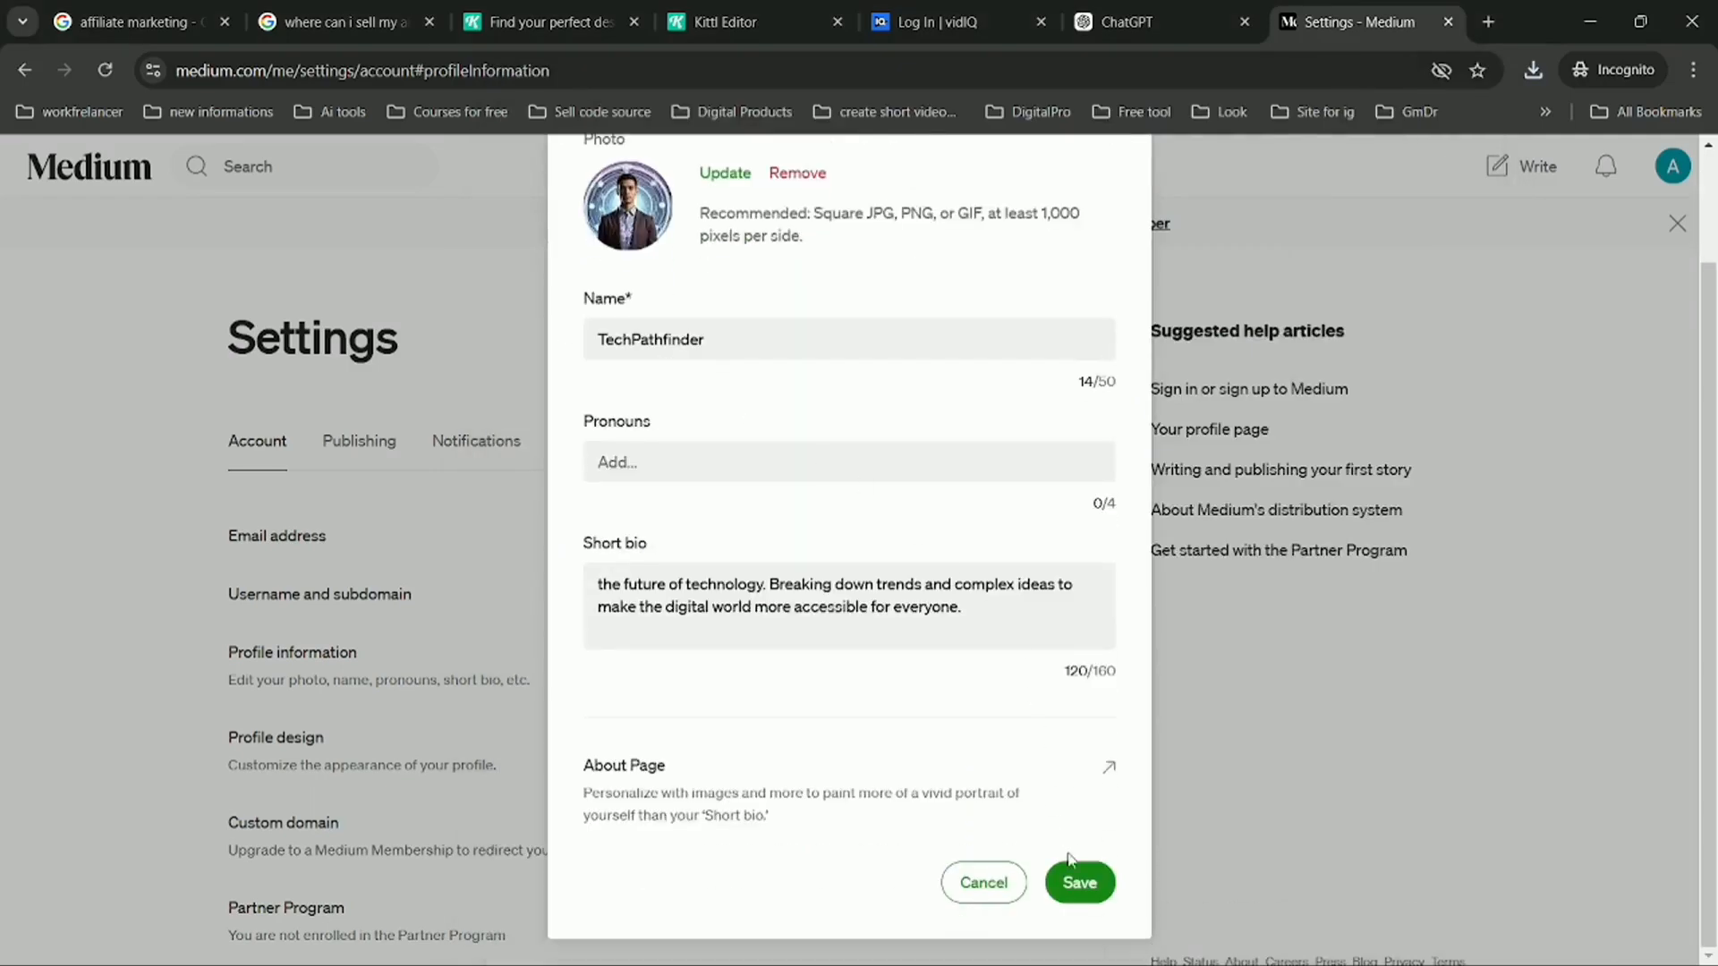
click(1078, 879)
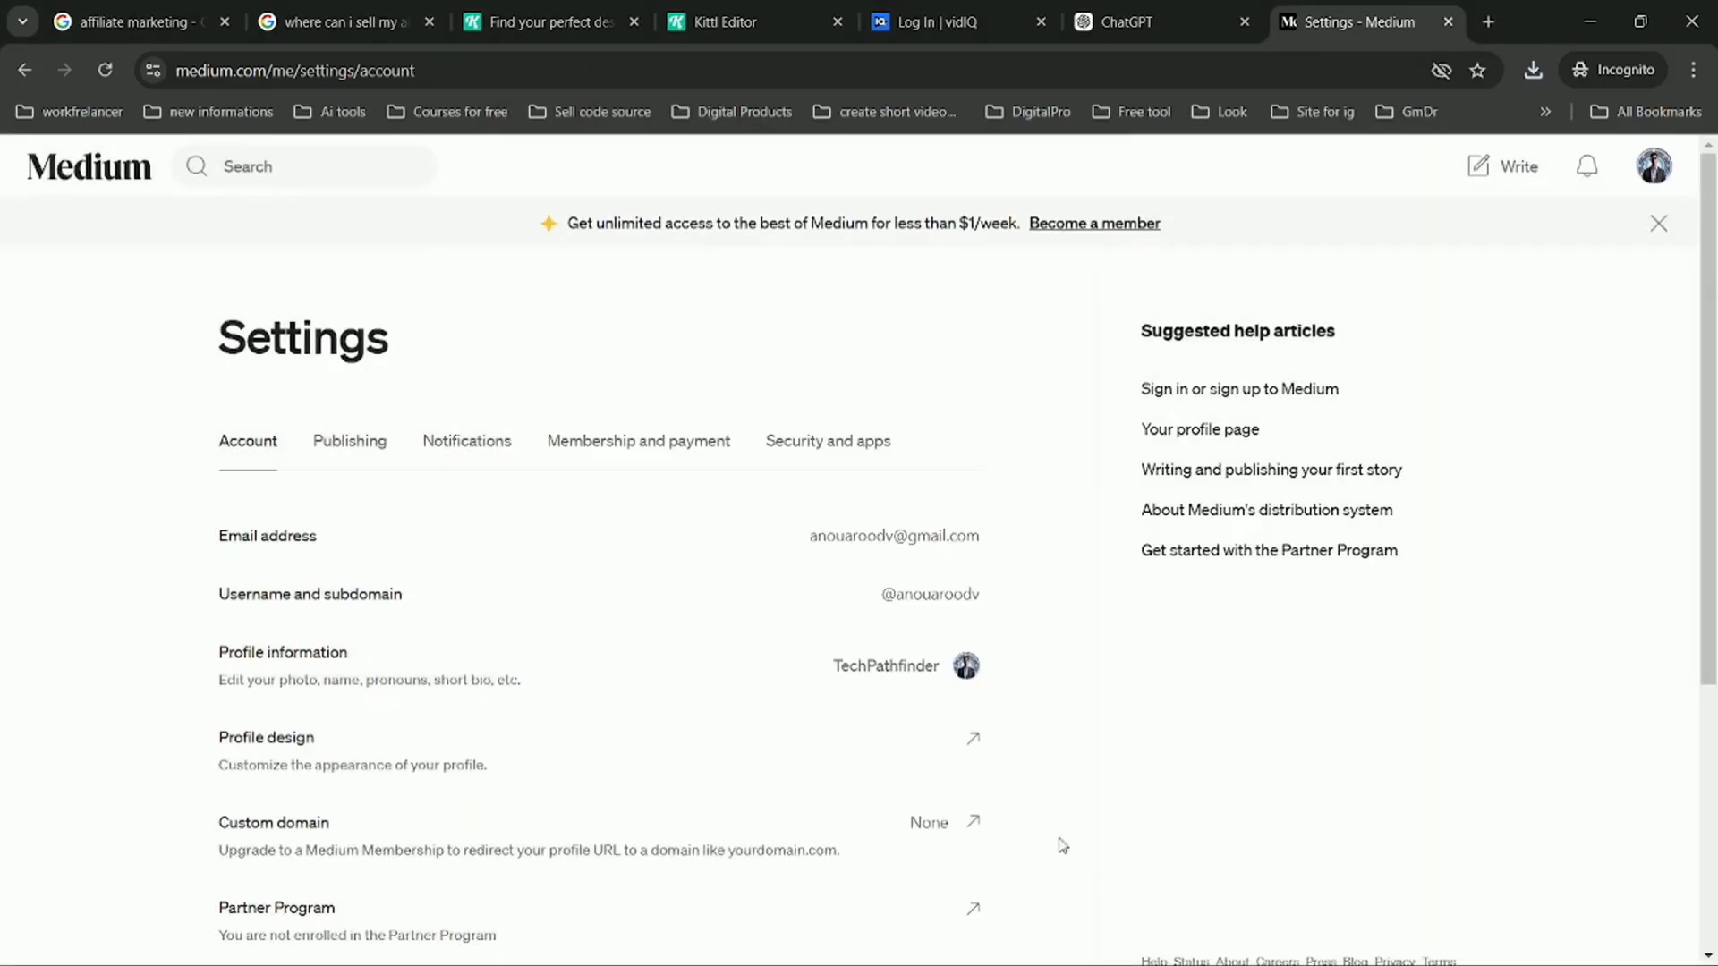
click(1655, 168)
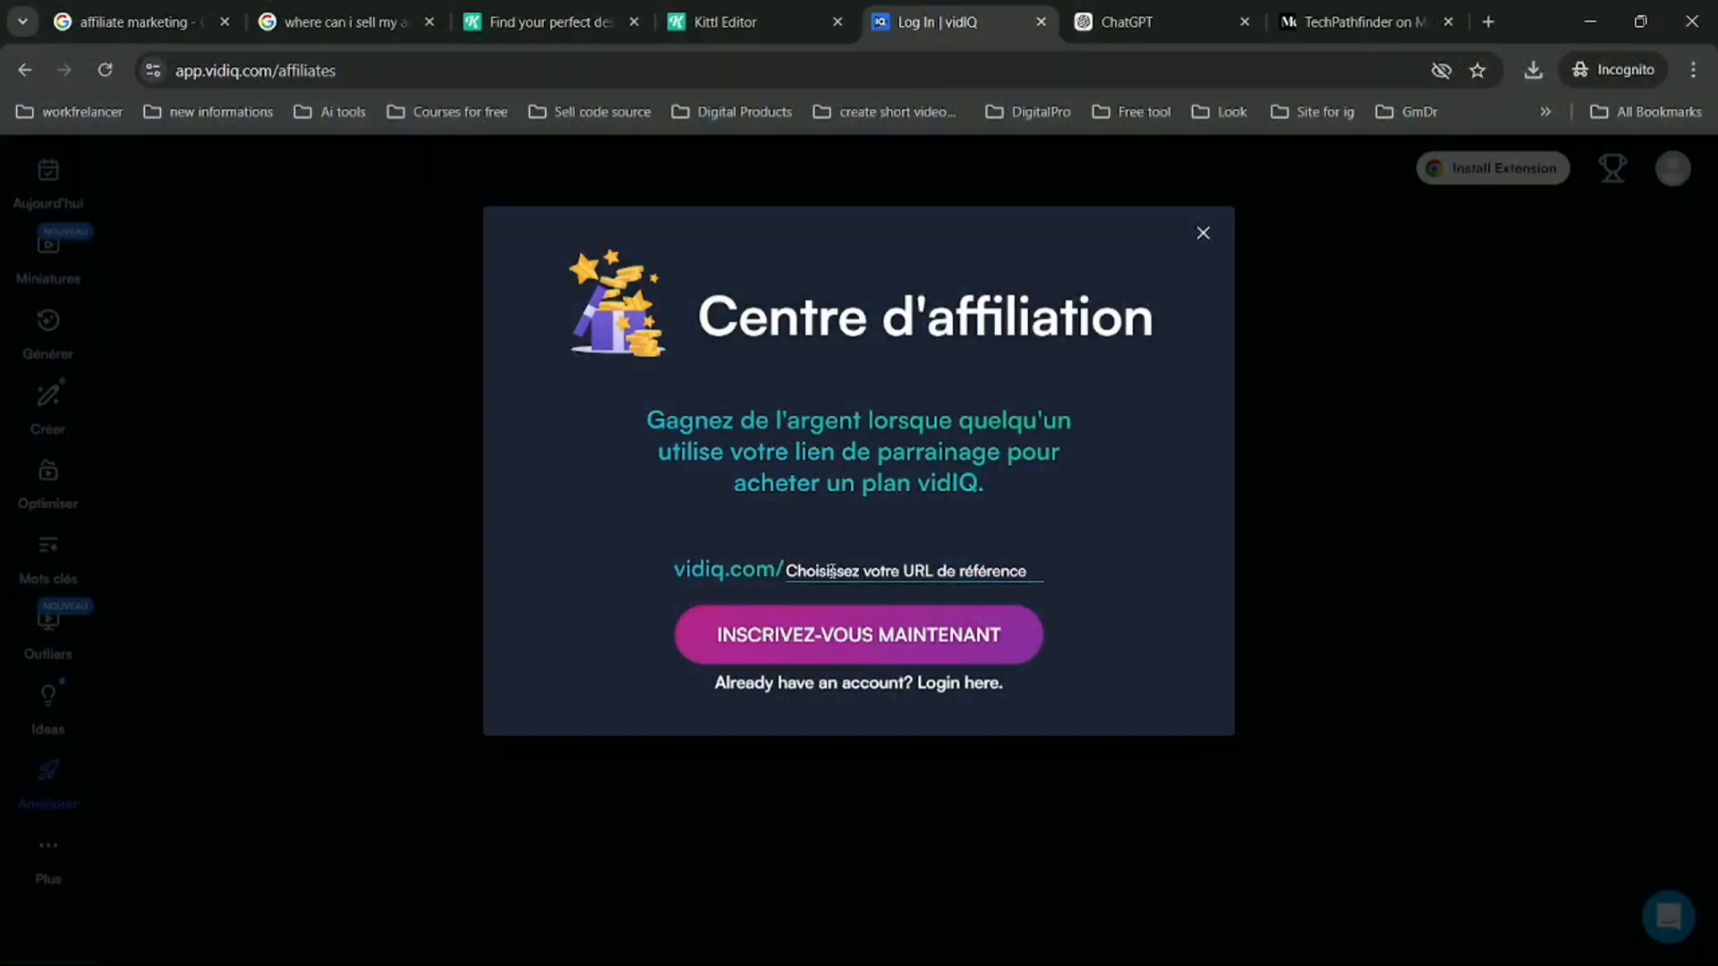
- Sign up for the vidIQ affiliate centre with TechPathfinder as the referral URL, and translate the resulting page into English
right_click(831, 571)
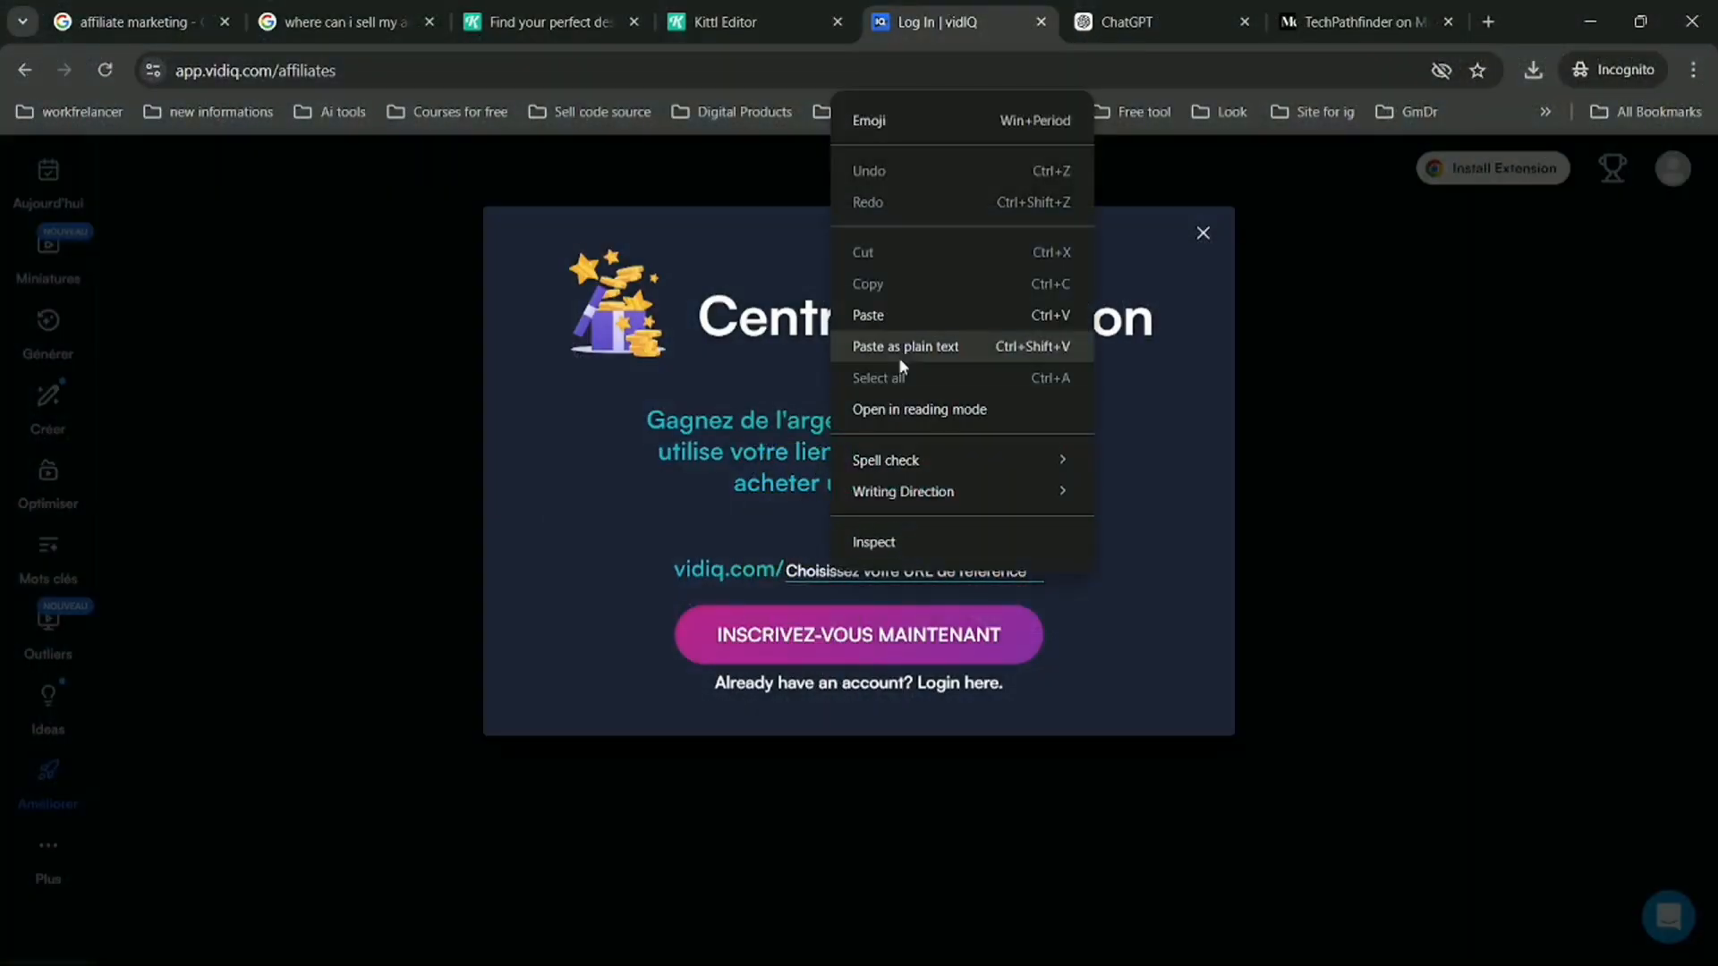
click(886, 313)
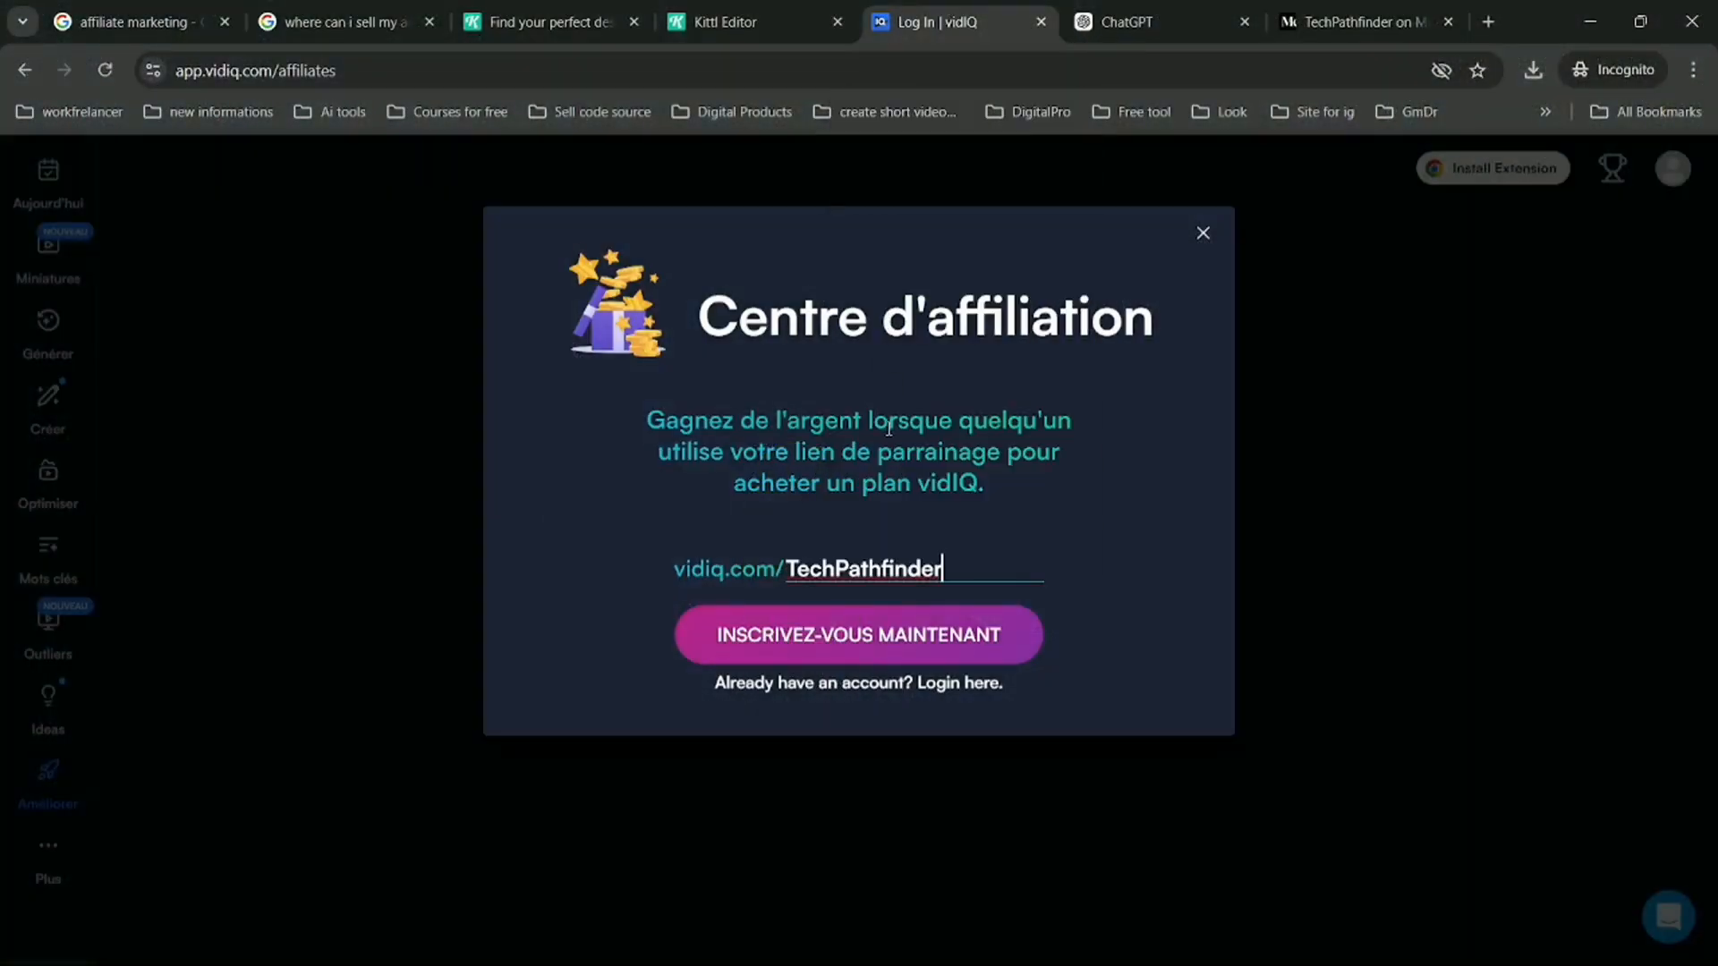
click(839, 646)
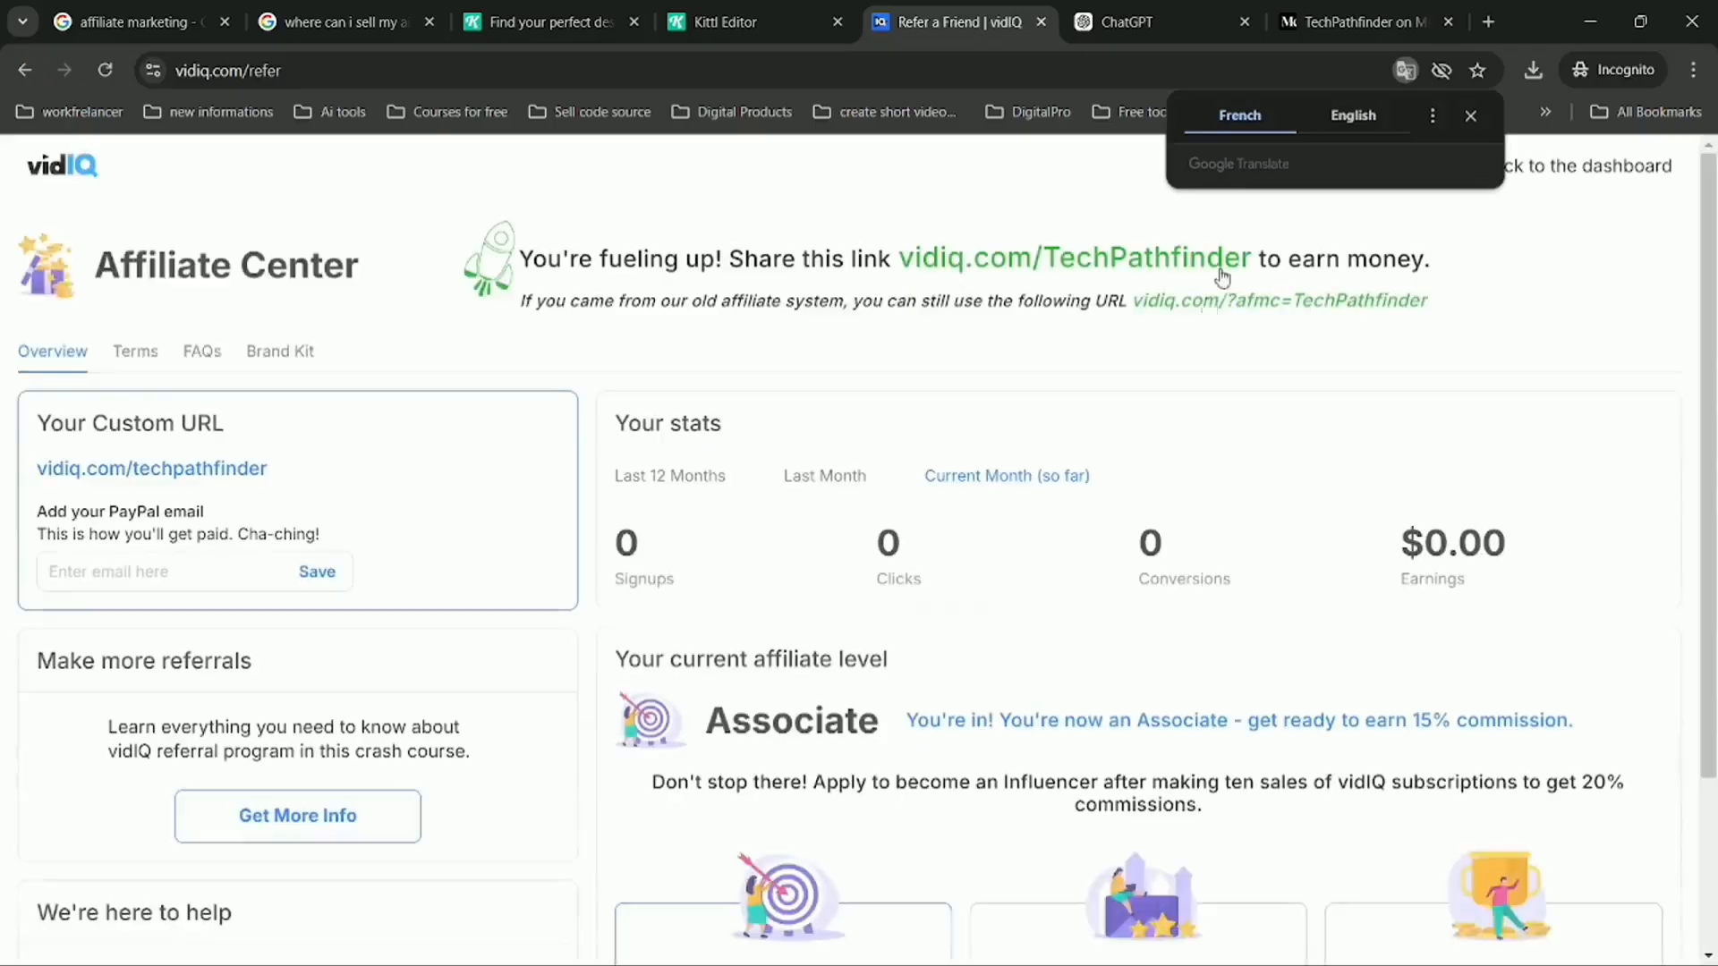
click(1353, 115)
click(1469, 115)
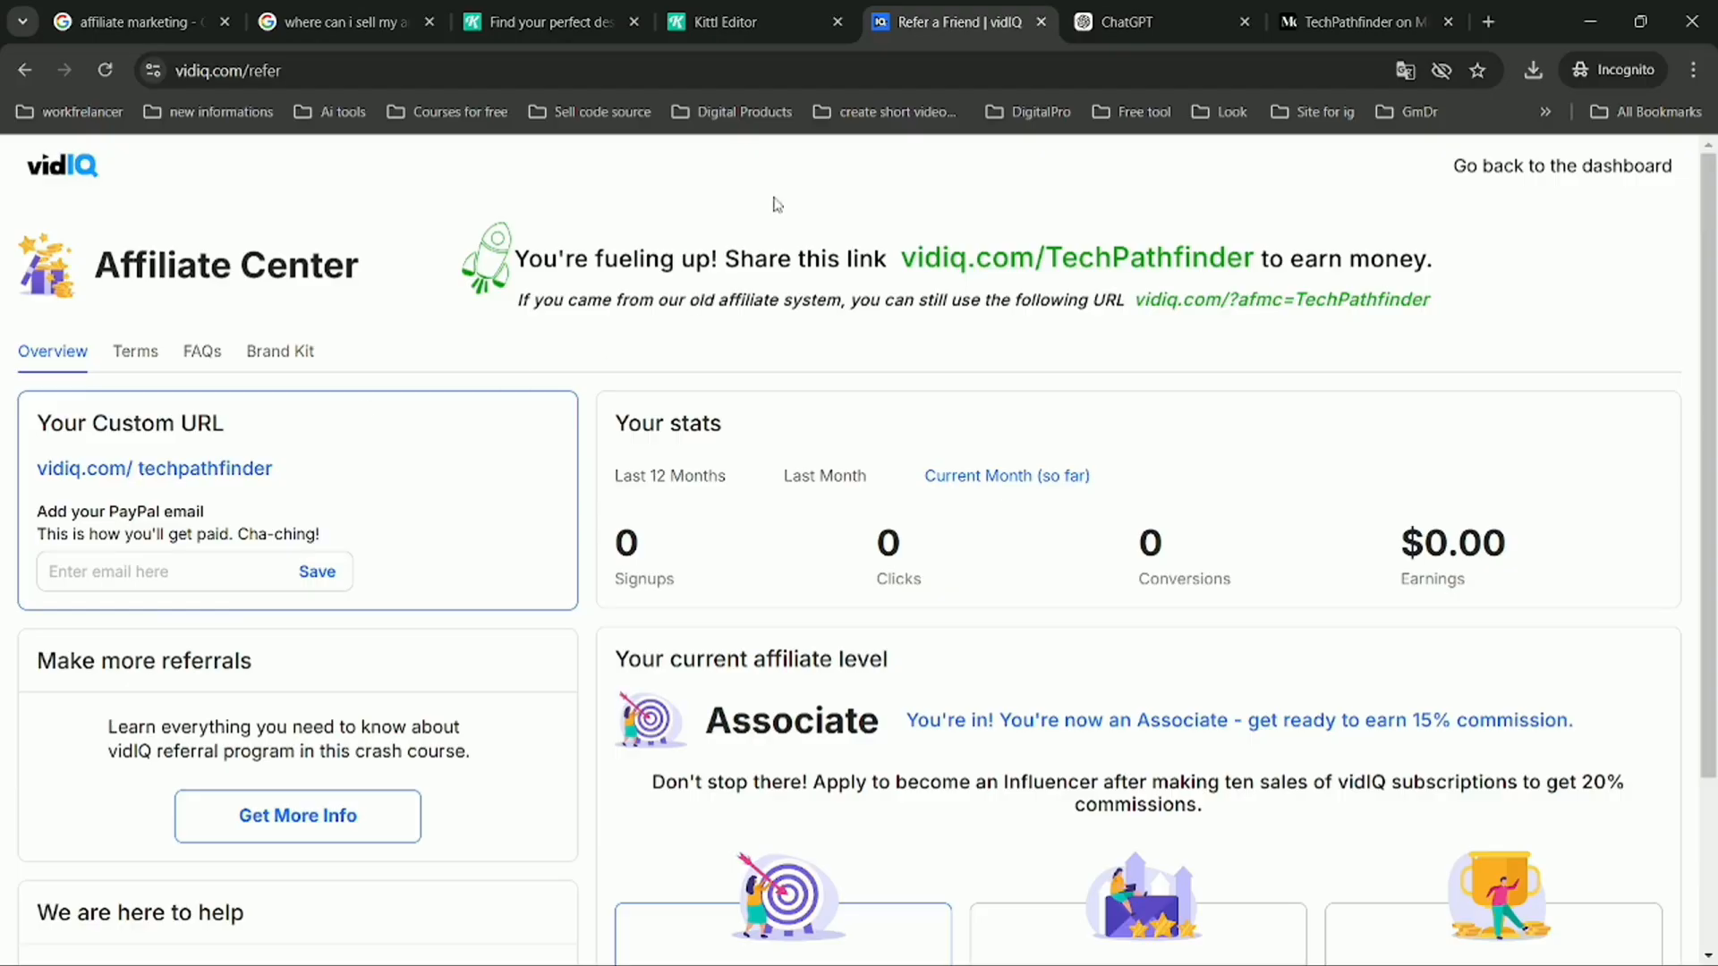
- Switch to ChatGPT and write a prompt requesting a vidIQ review or feedback blog with an exclusive-bonuses link where the affiliate link can be included
click(1093, 25)
click(712, 892)
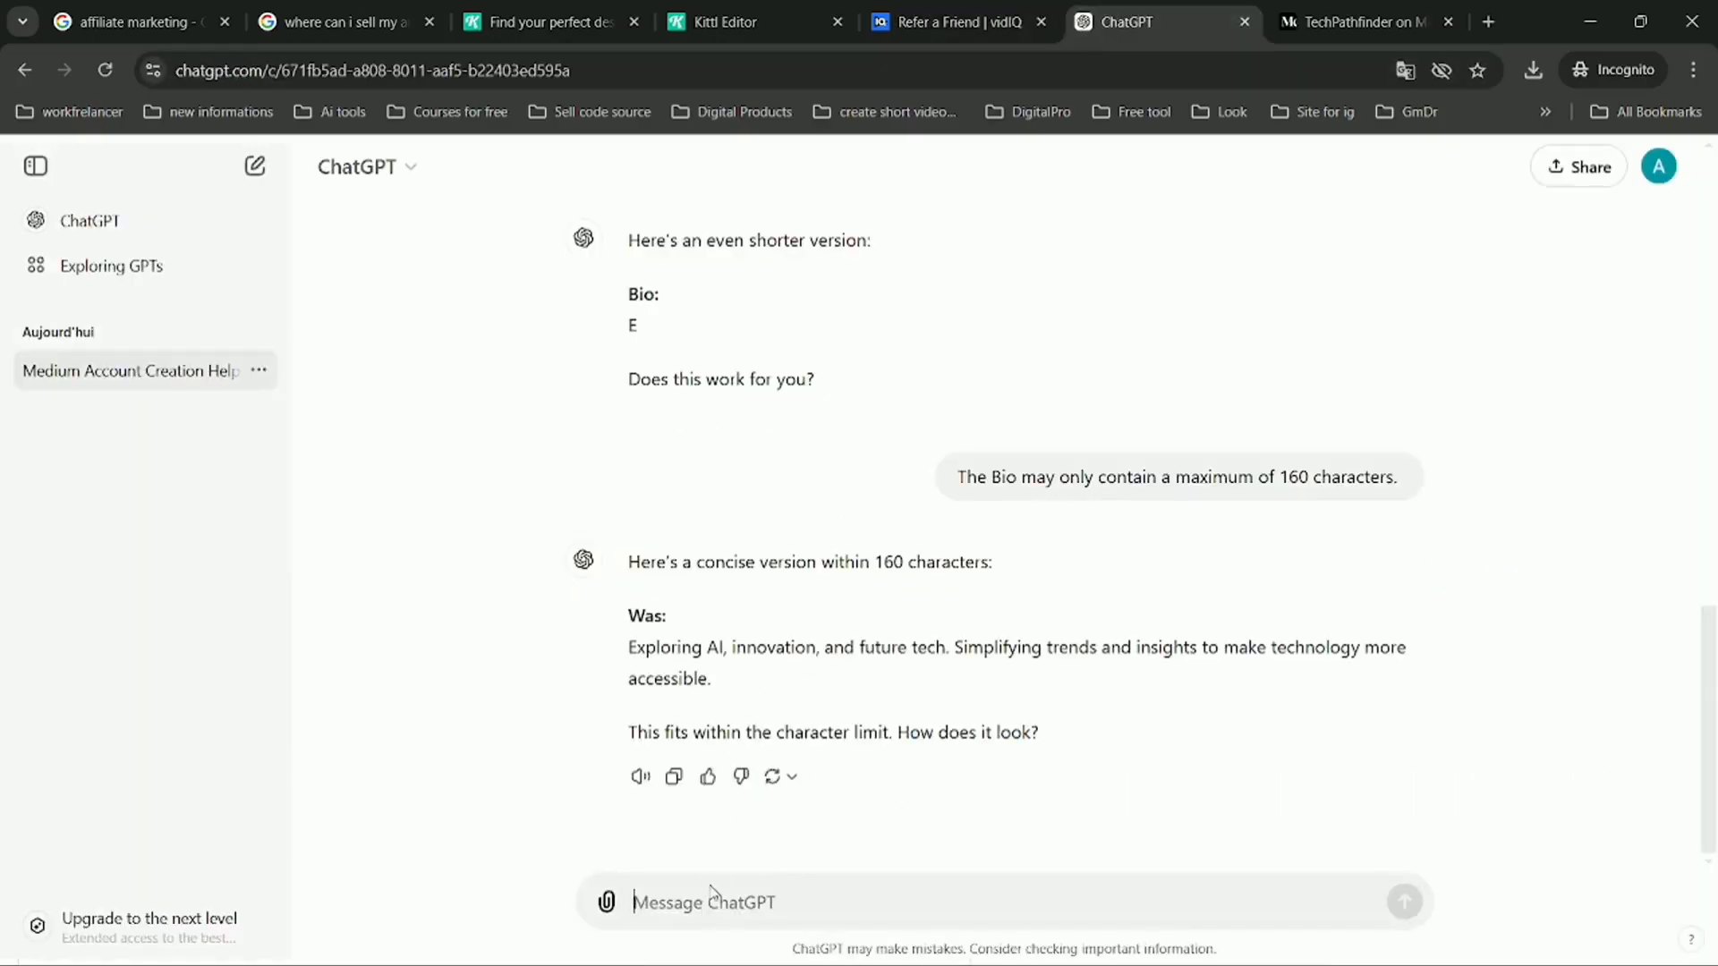
text(Dear professor write me a blog a)
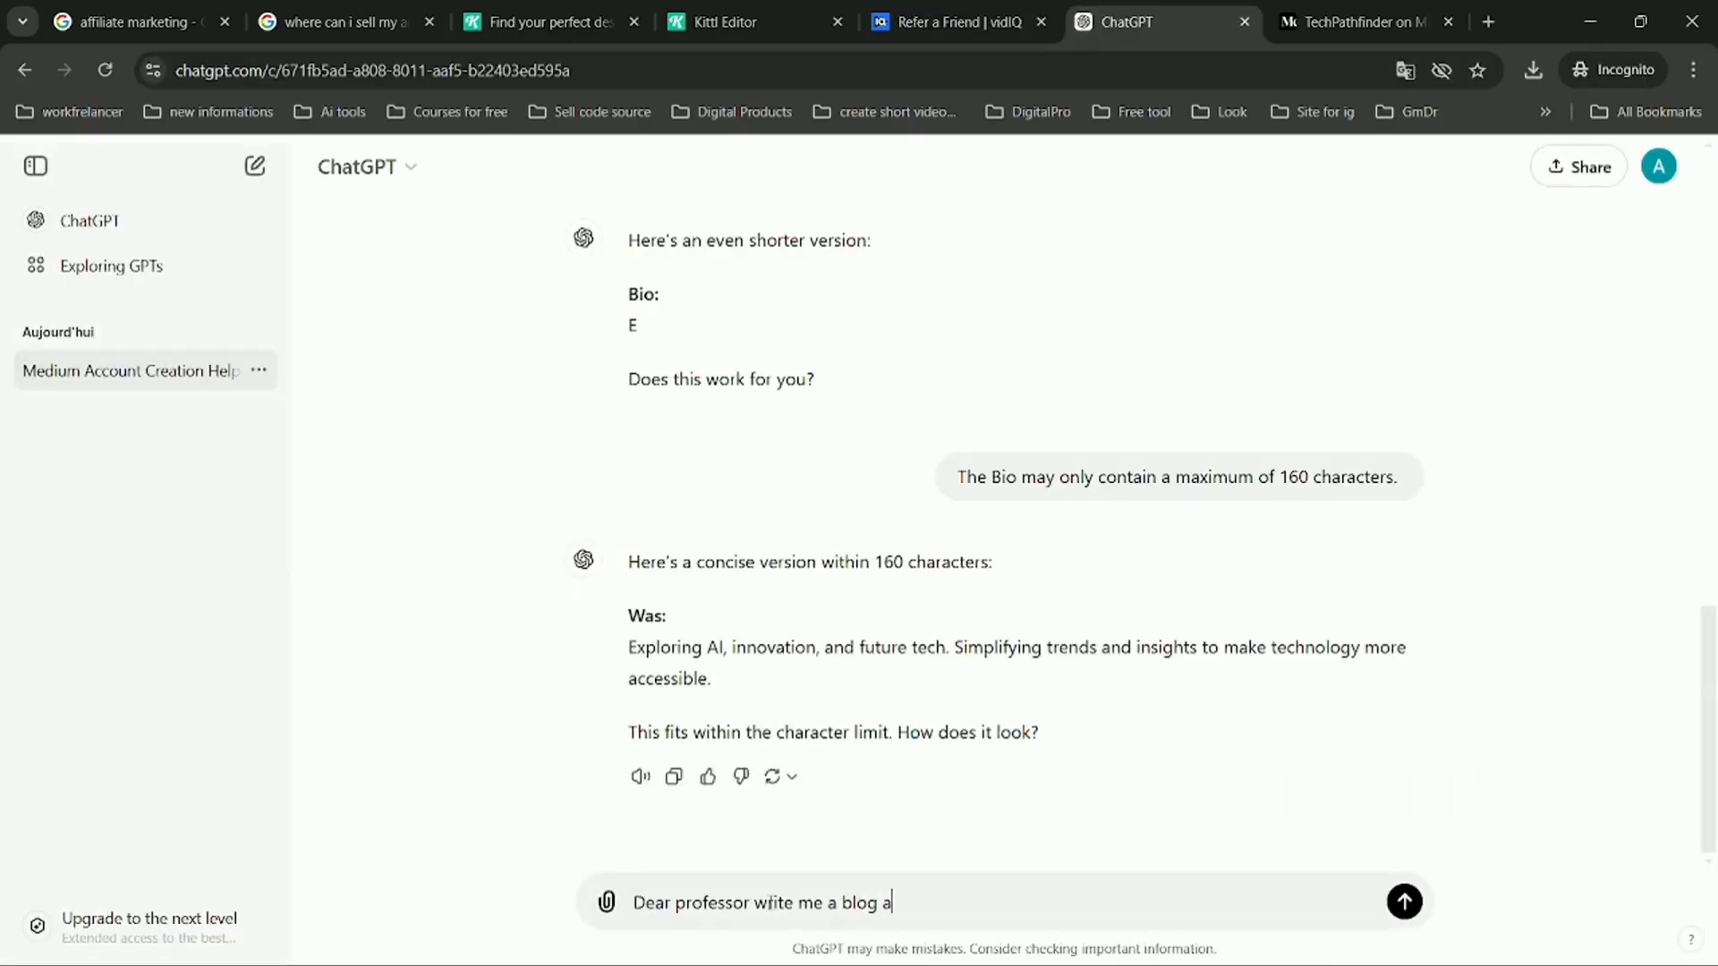
text(bout the review or feedback format )
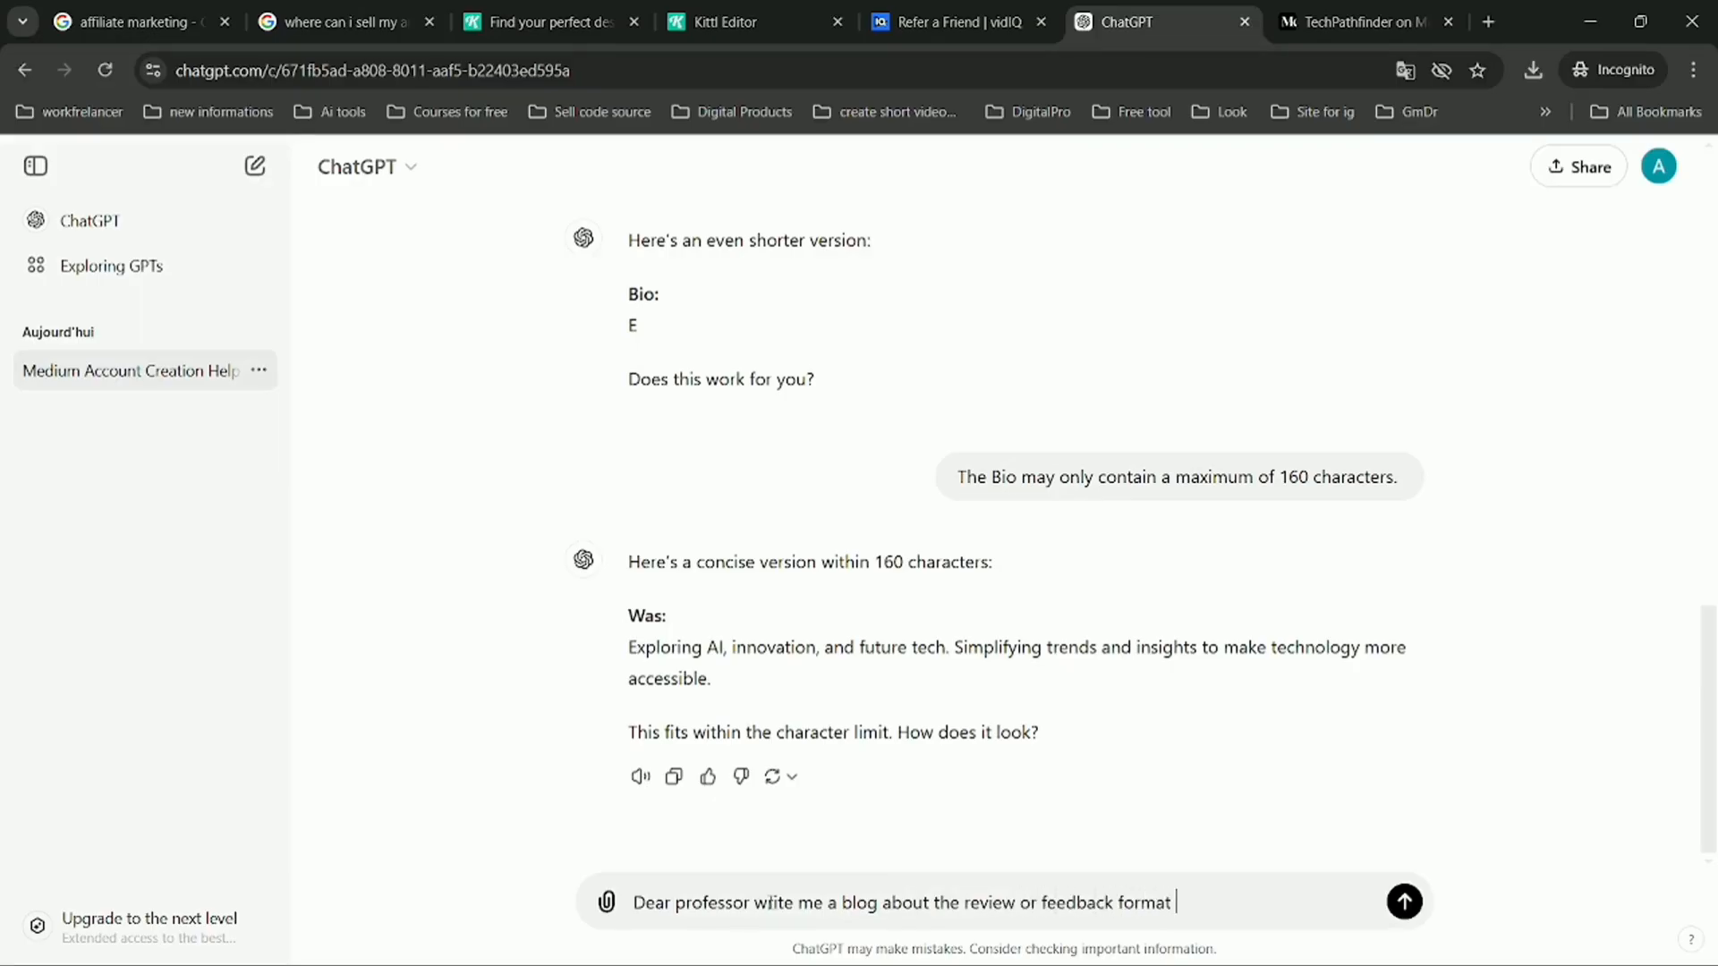
text(for vidlq )
text(to p)
key(BackSpace)
text(o post on my a)
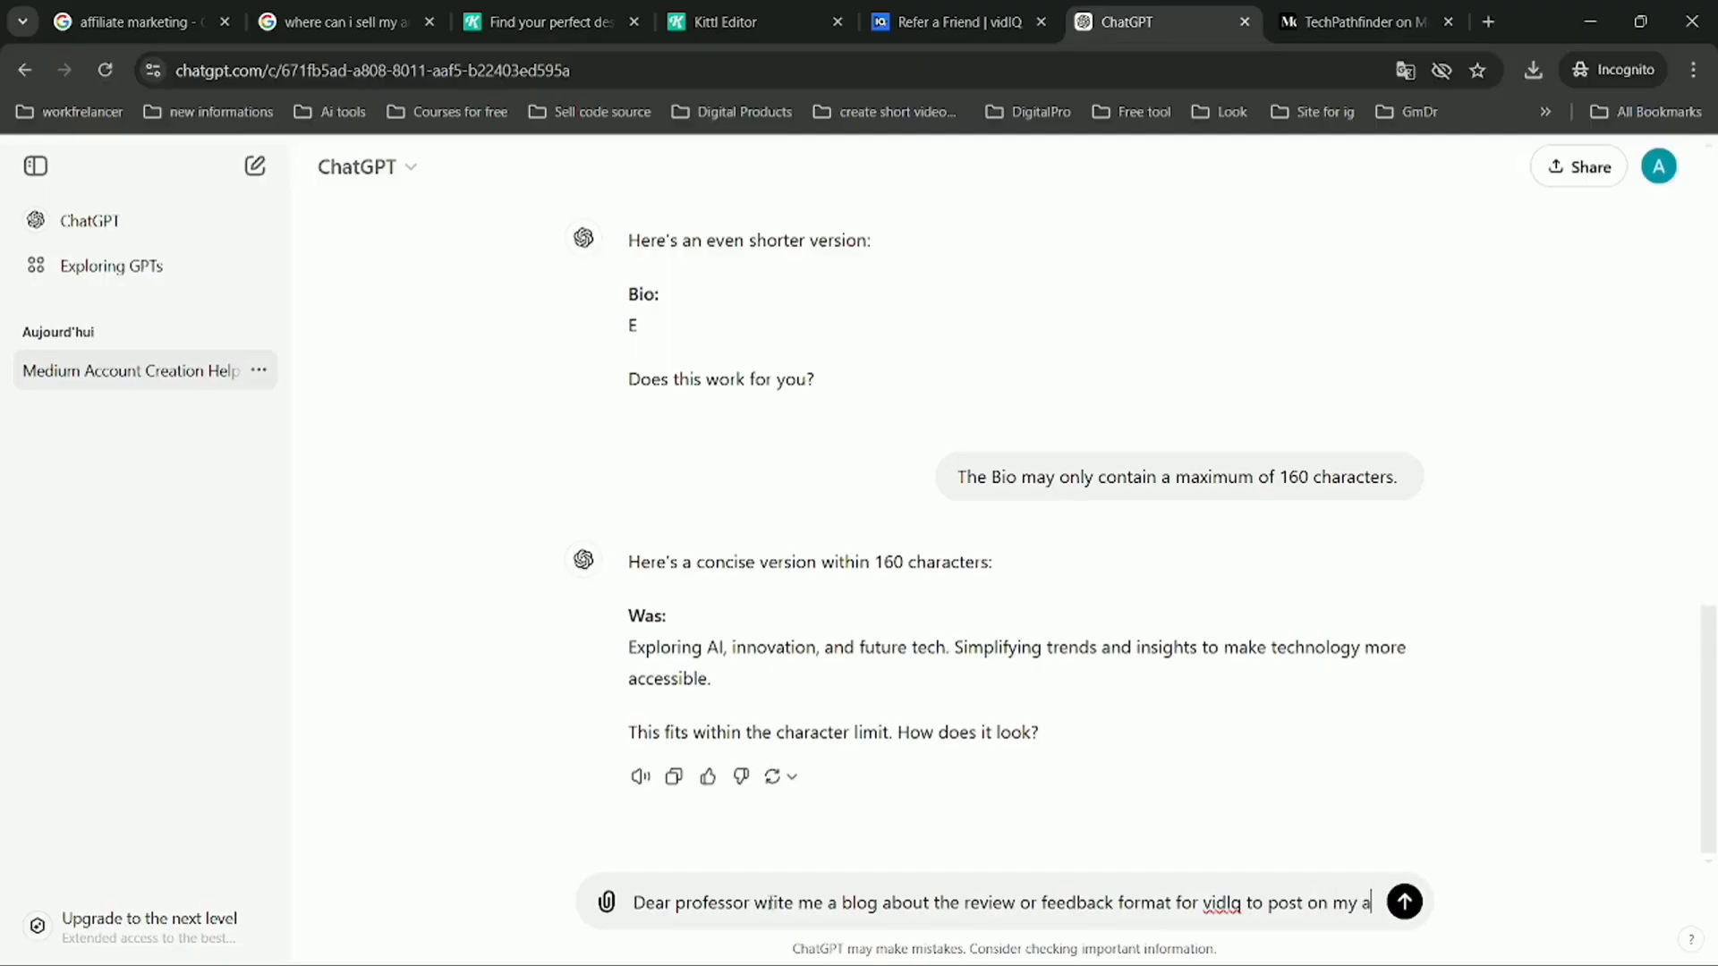
text(ccount, inc)
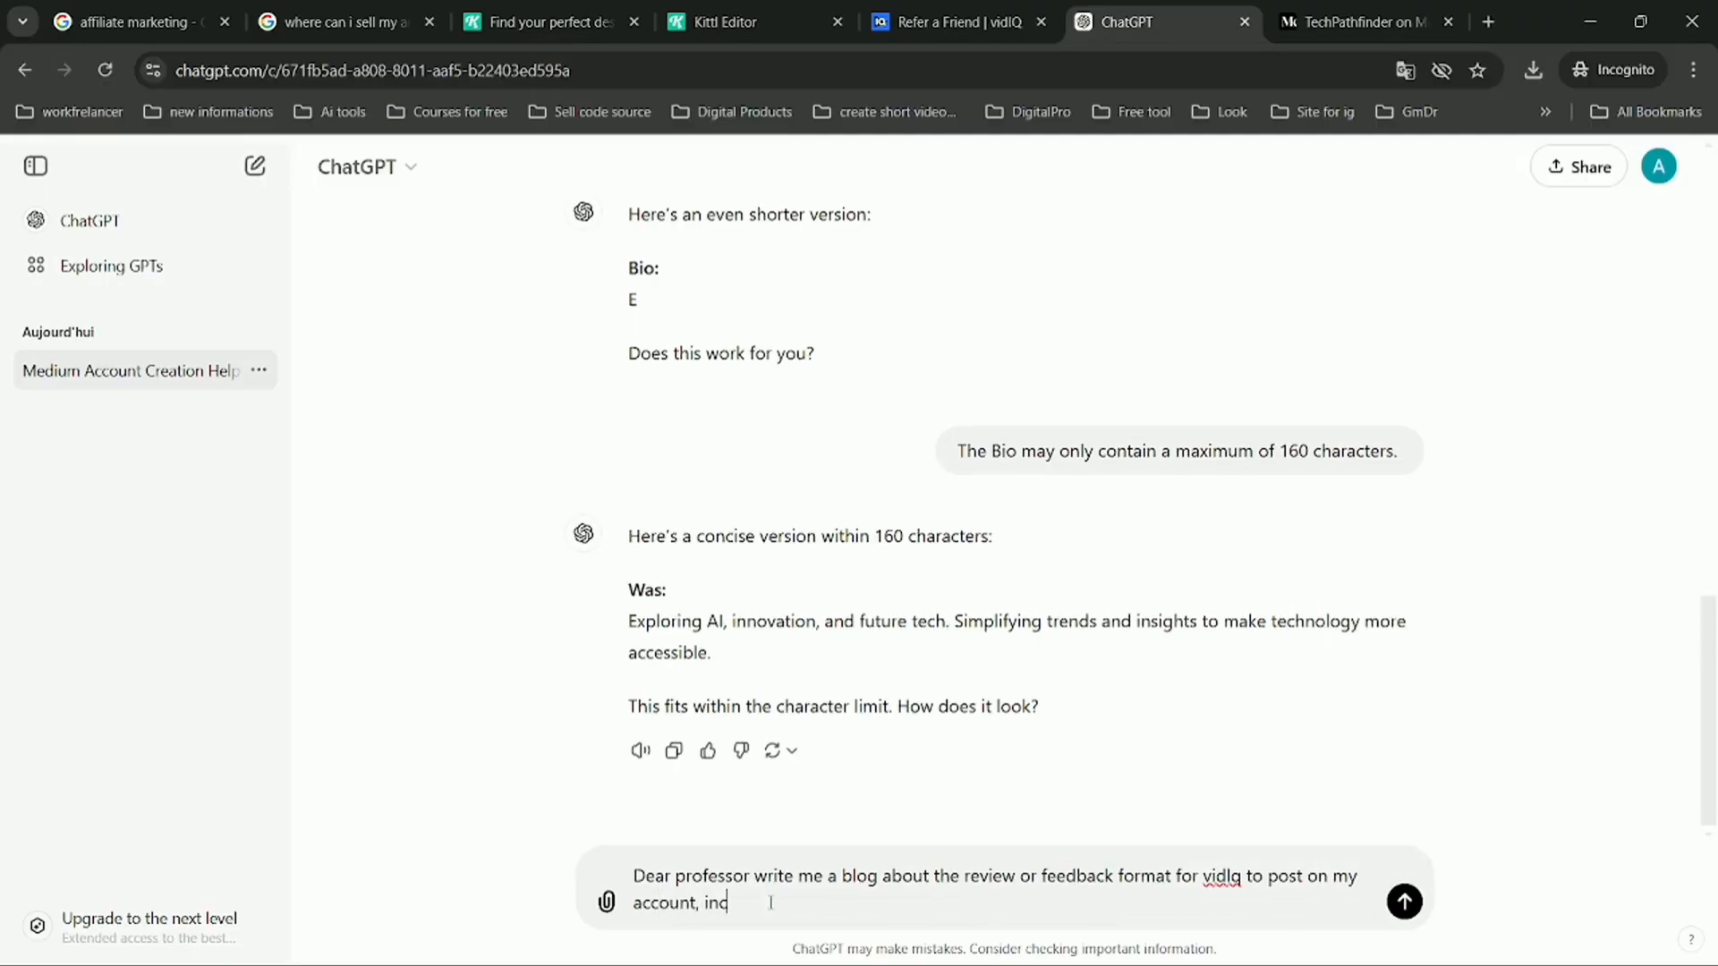
text(luding  a link to access exclusive)
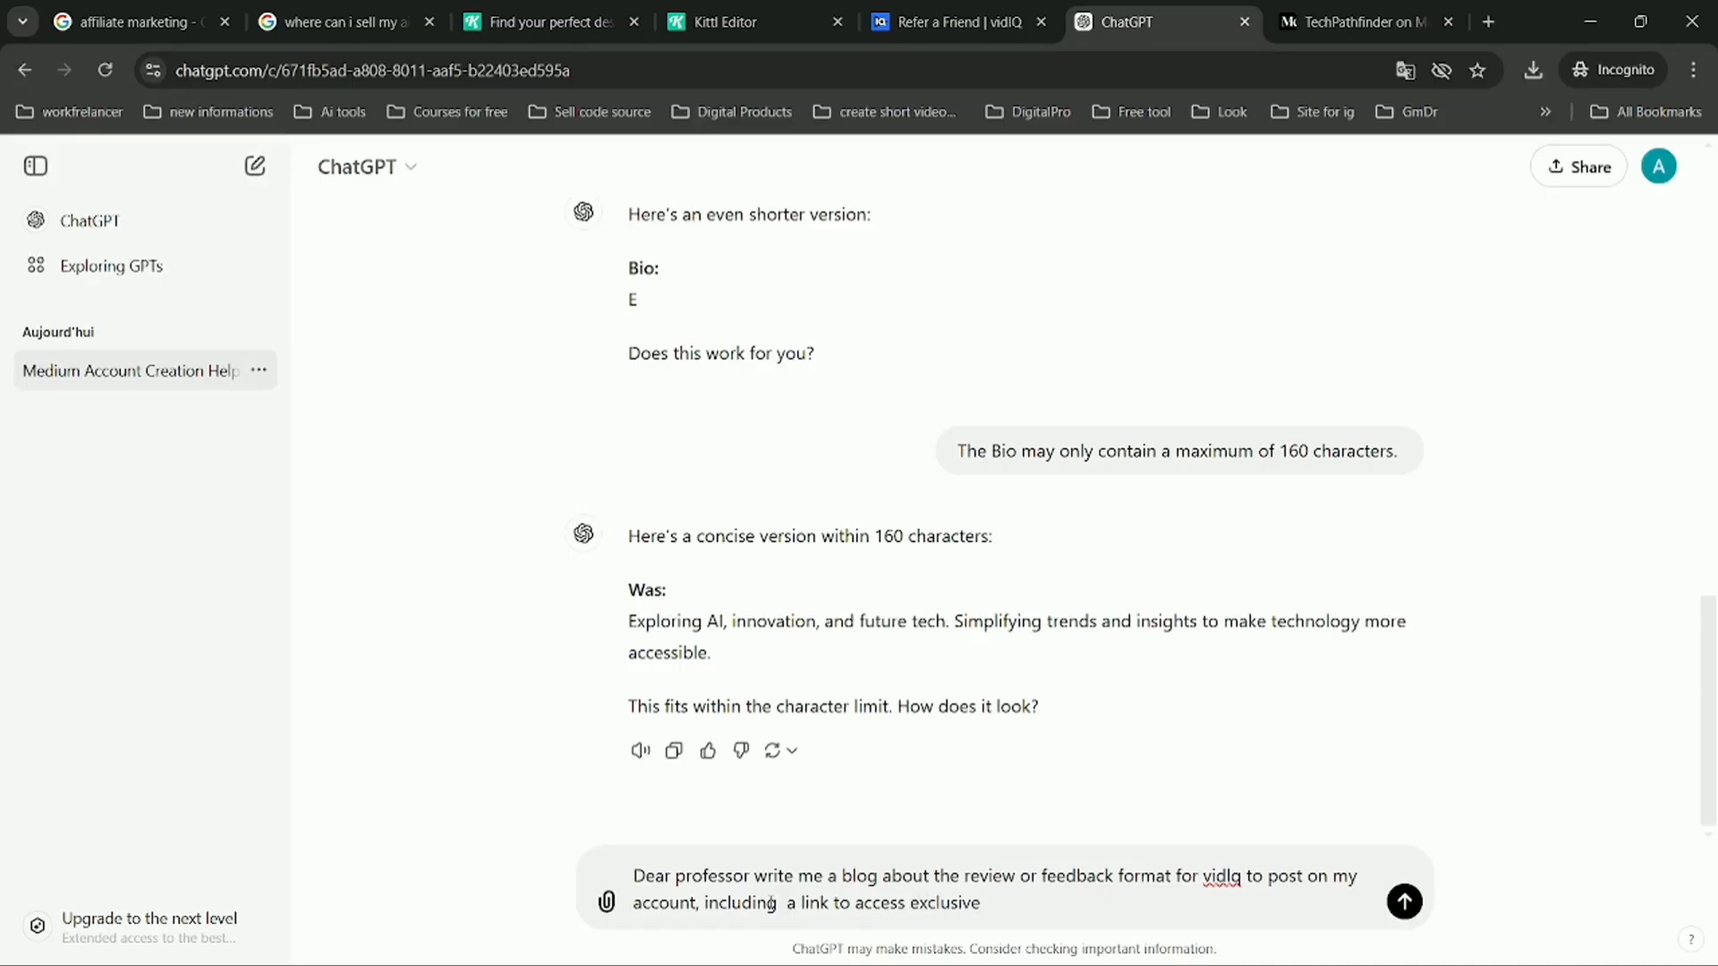
text( bonuses by checking here)
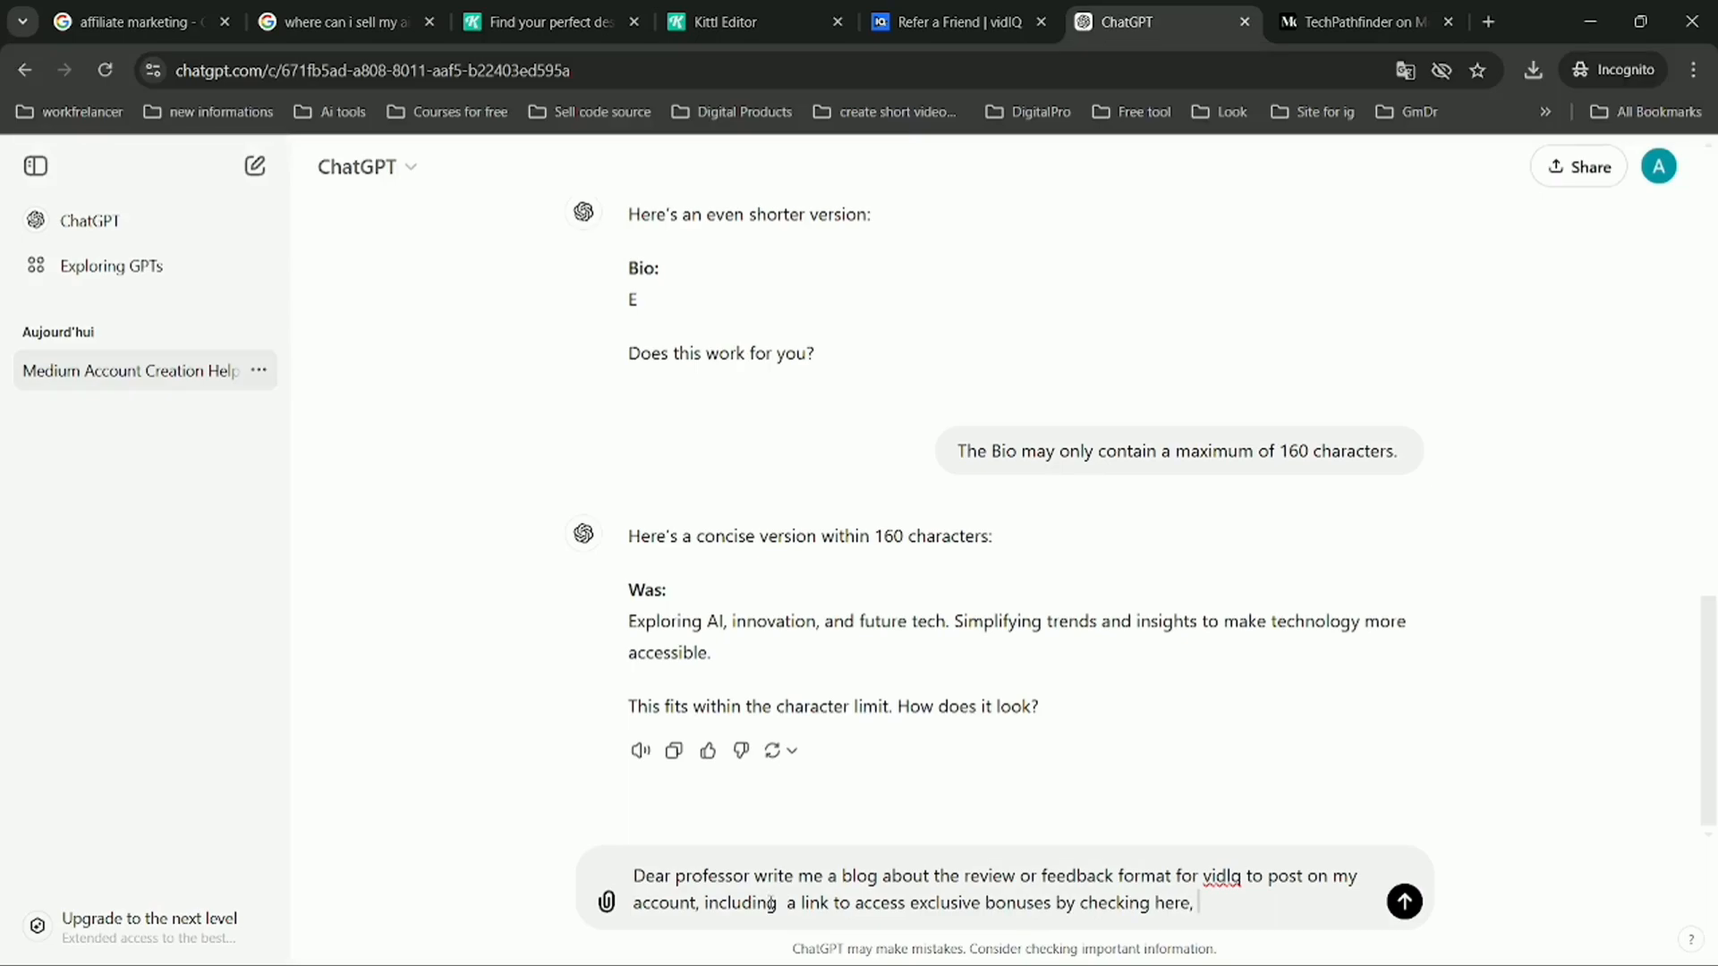
text(, where i can include my affilate link)
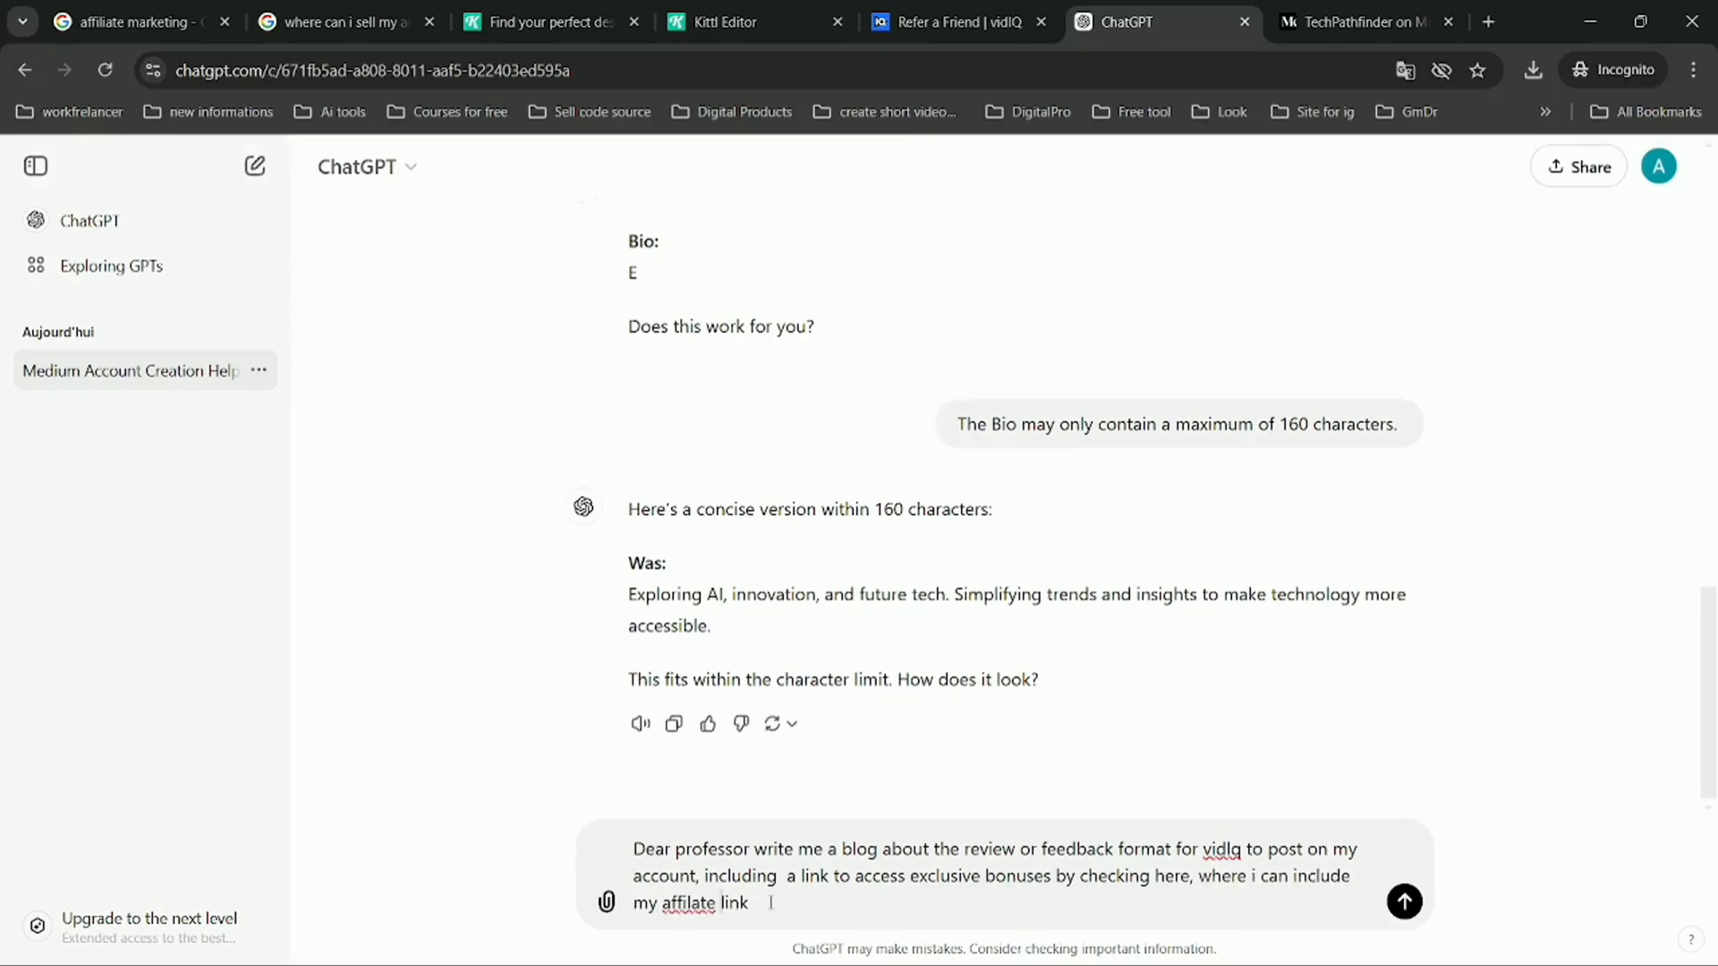
key(Left)
key(Left)
key(Left)
key(Left)
text(i)
key(Right)
- Extend the prompt to also request a prompt for generating an image for the beginning of the blog
text(also, write me a)
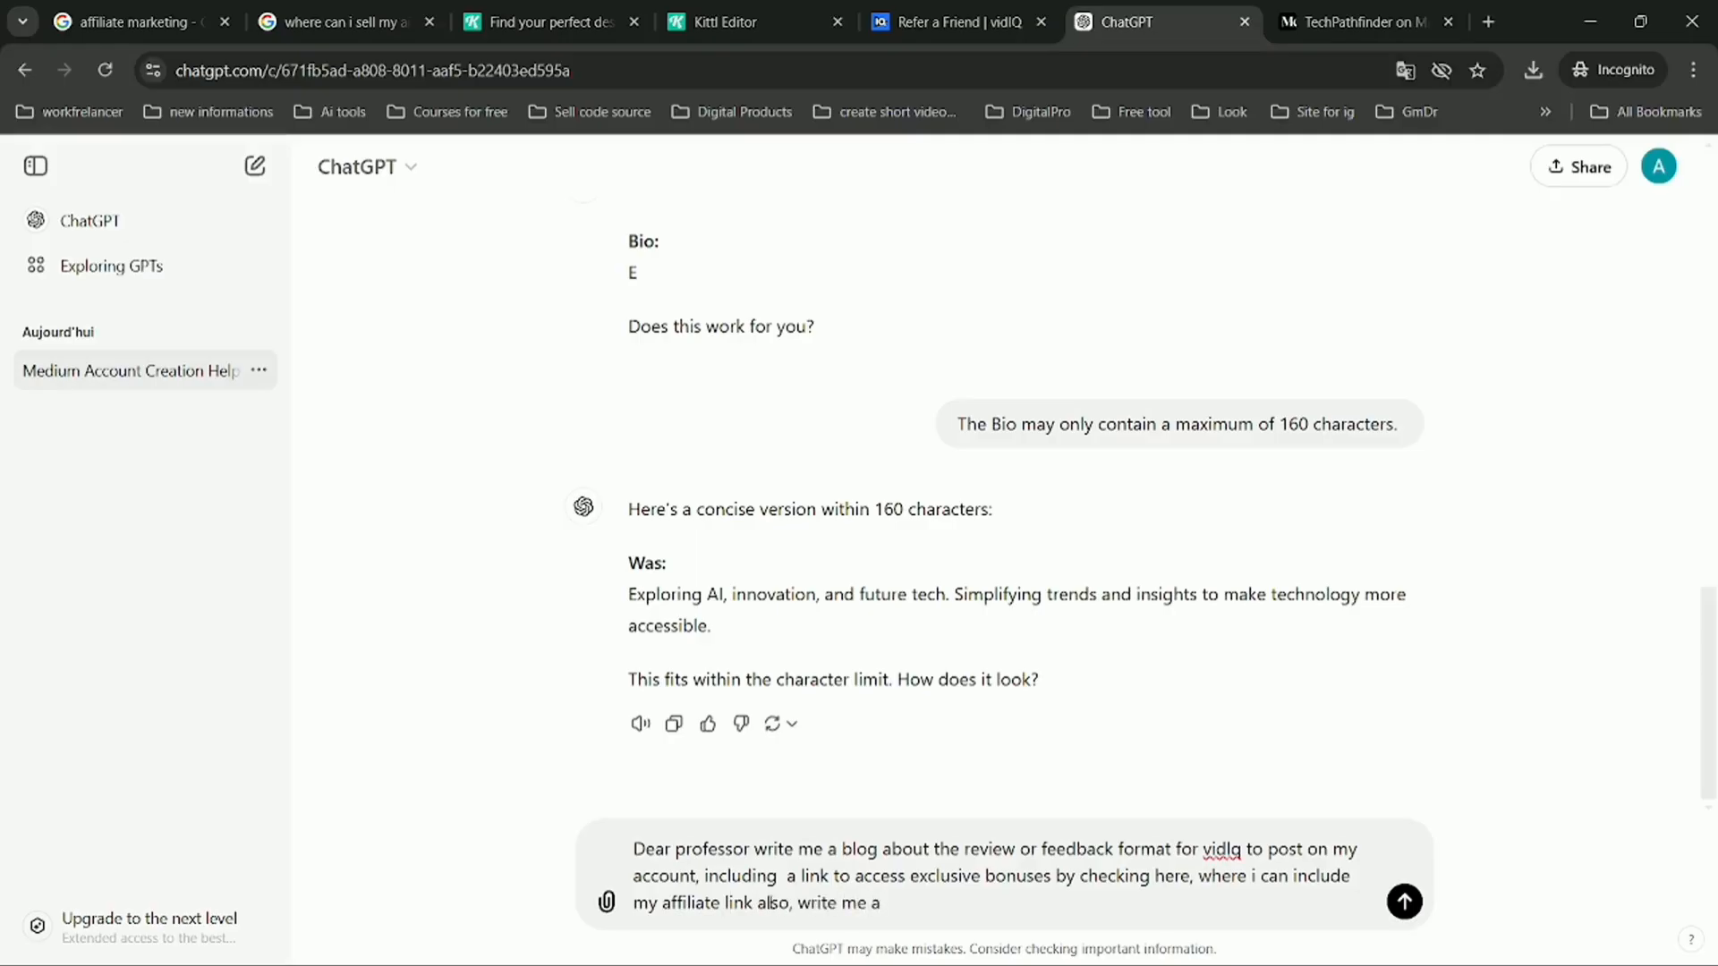
text( prompt to geenrate)
key(BackSpace)
key(BackSpace)
key(BackSpace)
key(BackSpace)
key(BackSpace)
key(BackSpace)
key(BackSpace)
text(nerate an image)
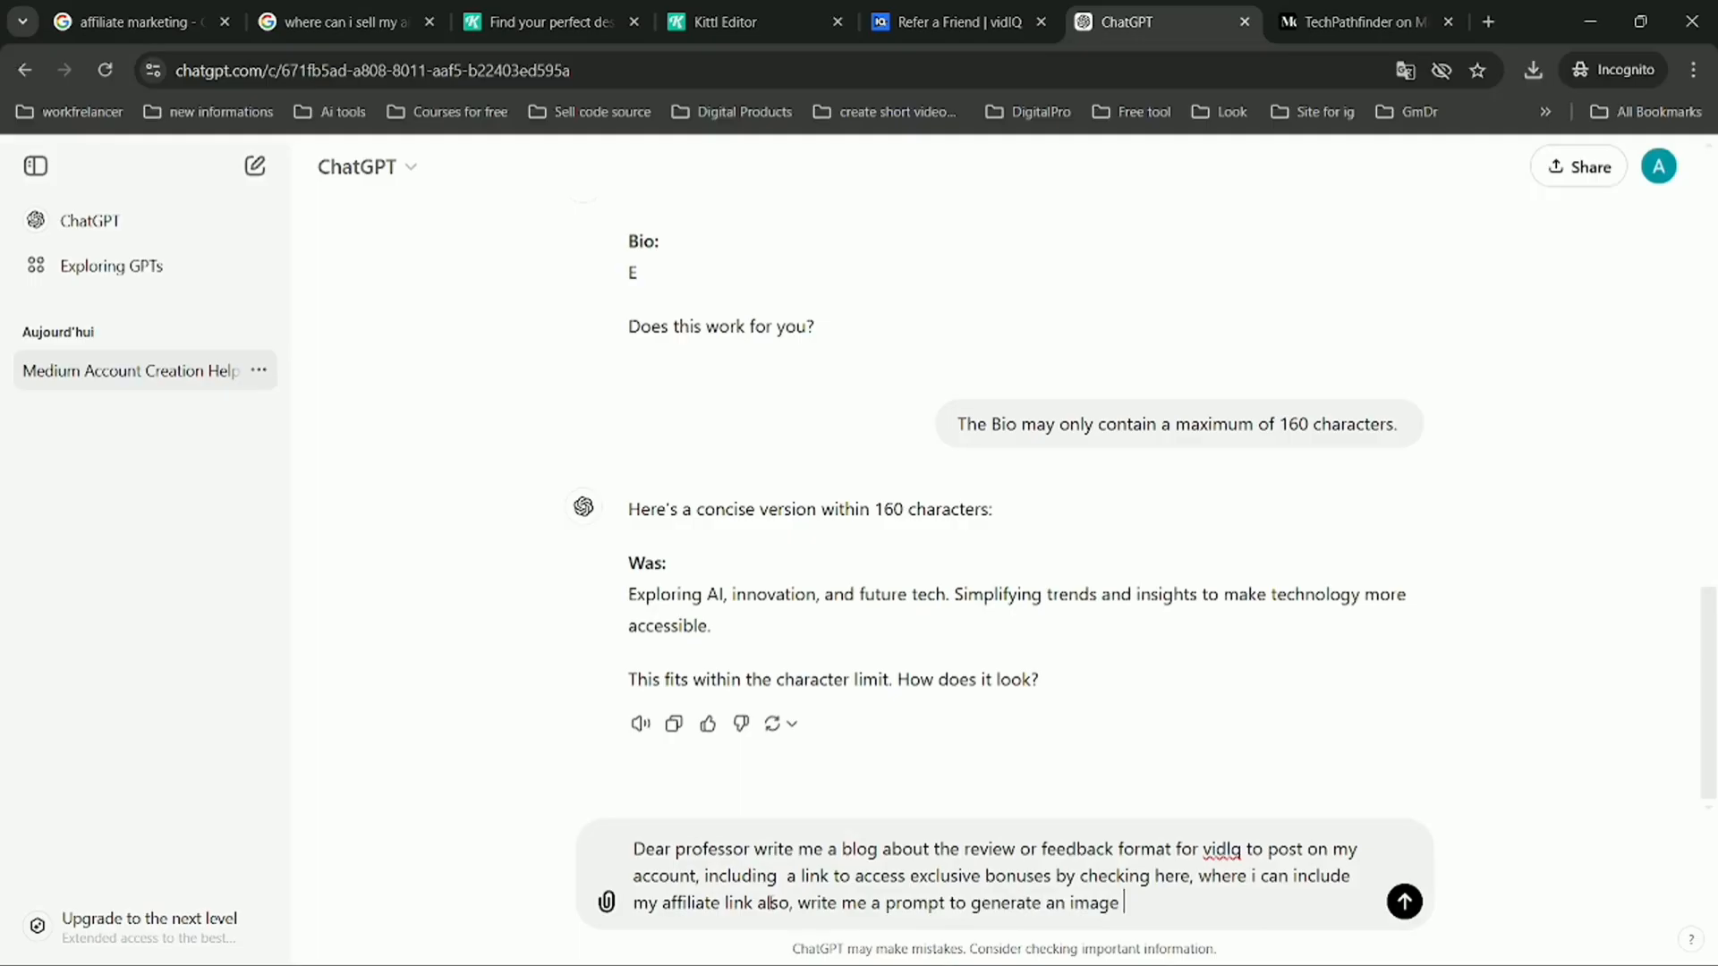
text( for the beginning of the blo)
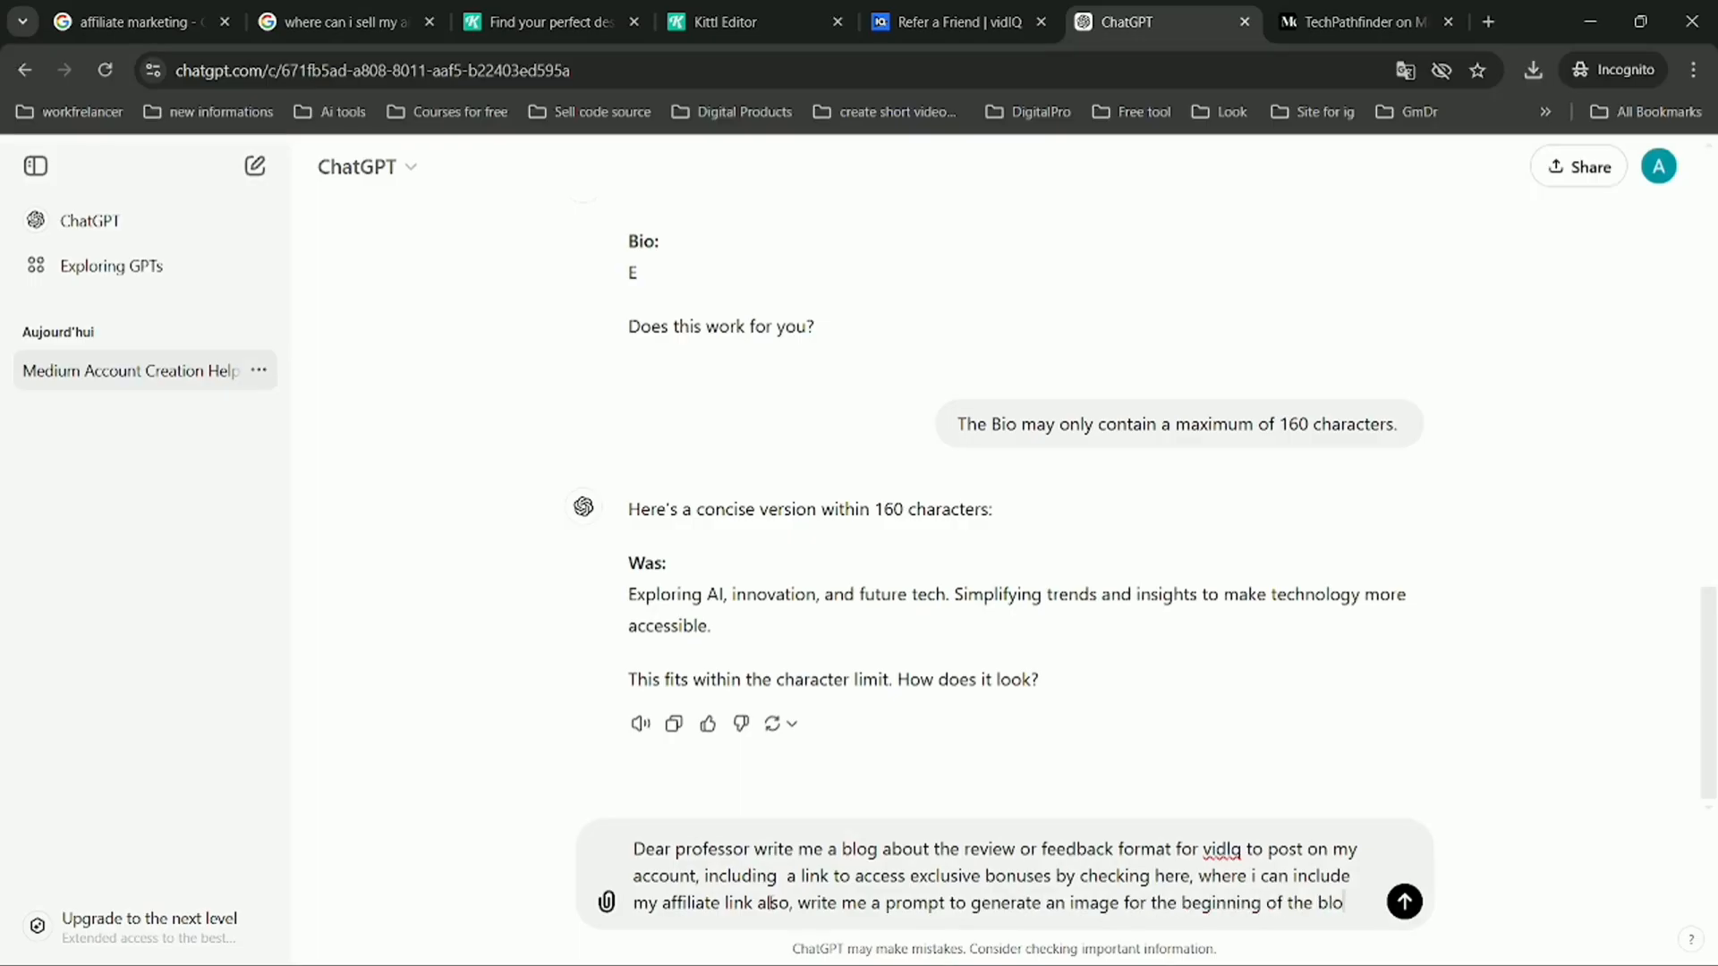
- Finish the request with "making sure it's Seo friendly" and submit it
text(g, makeing)
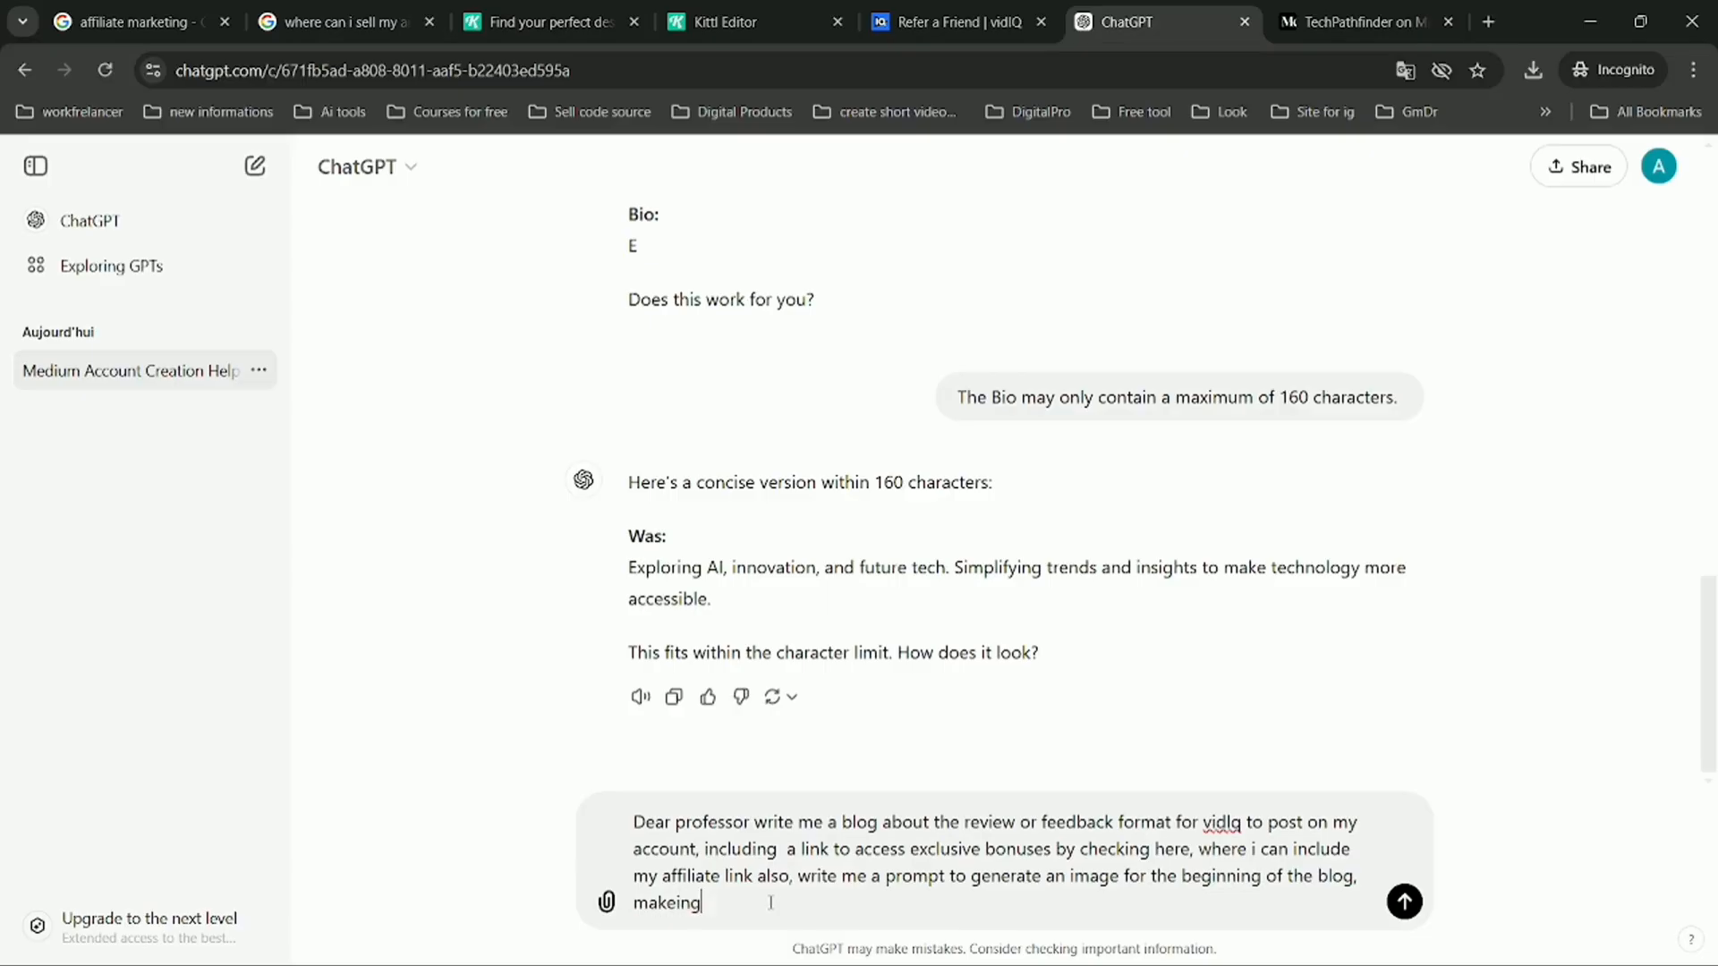
key(BackSpace)
key(BackSpace)
key(BackSpace)
key(BackSpace)
text(ing the)
key(BackSpace)
key(BackSpace)
key(BackSpace)
text(sure the Seo friendly)
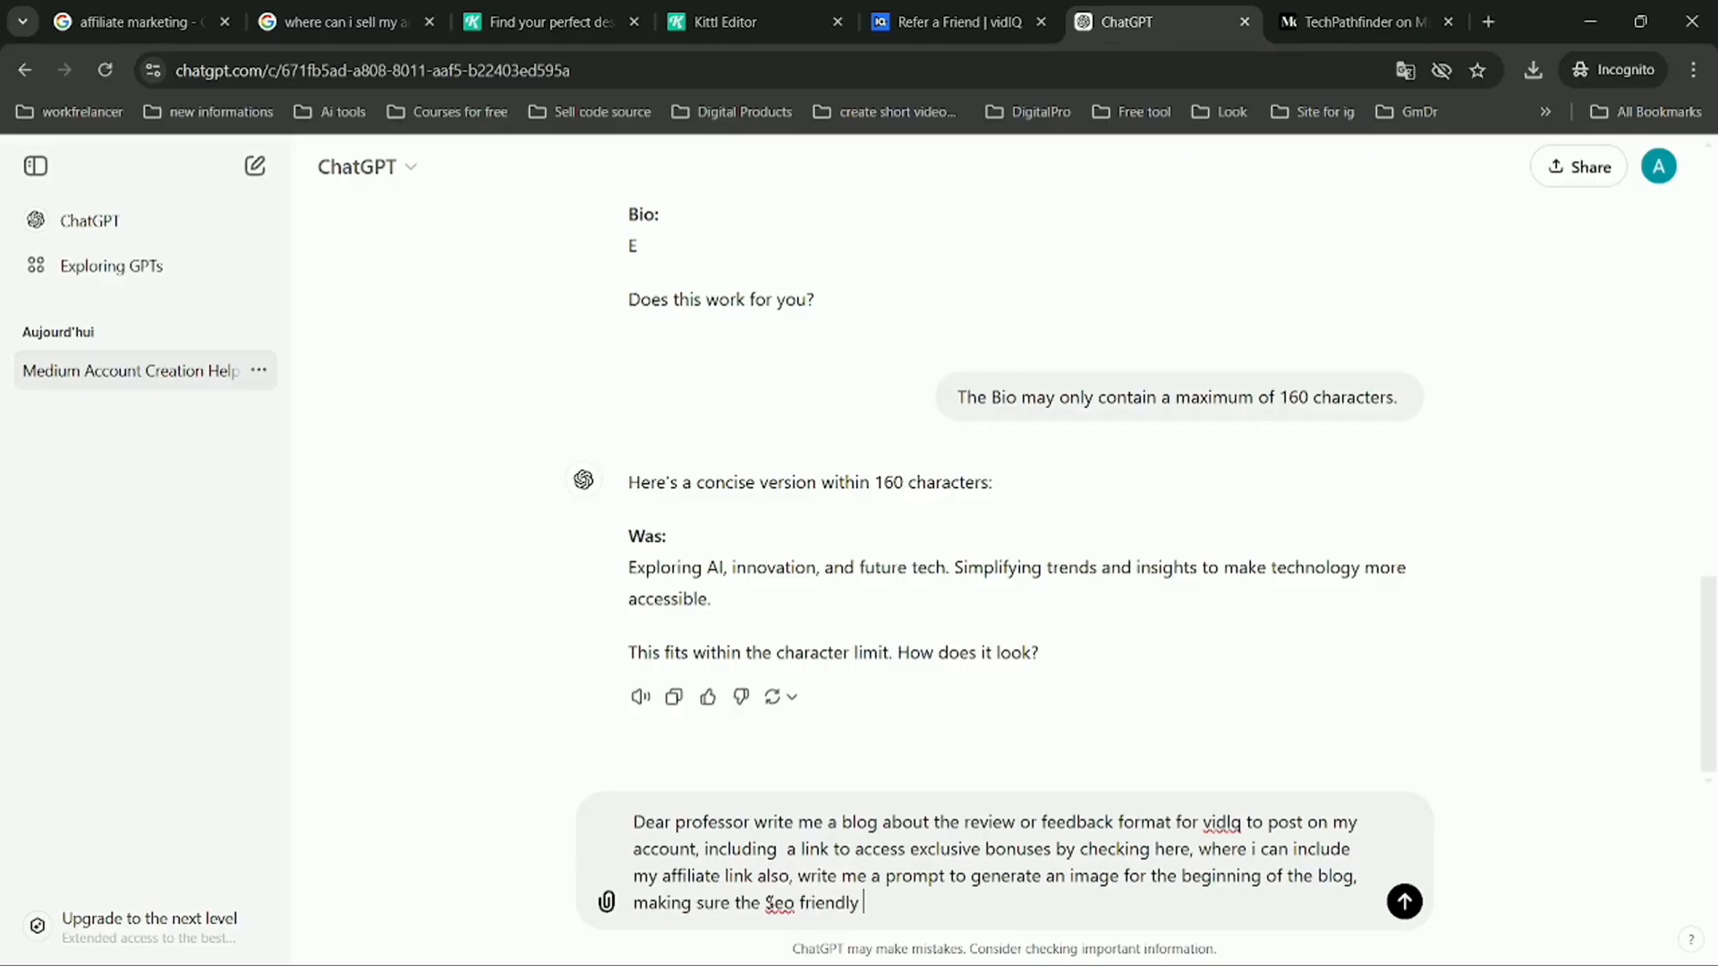
key(BackSpace)
key(BackSpace)
key(BackSpace)
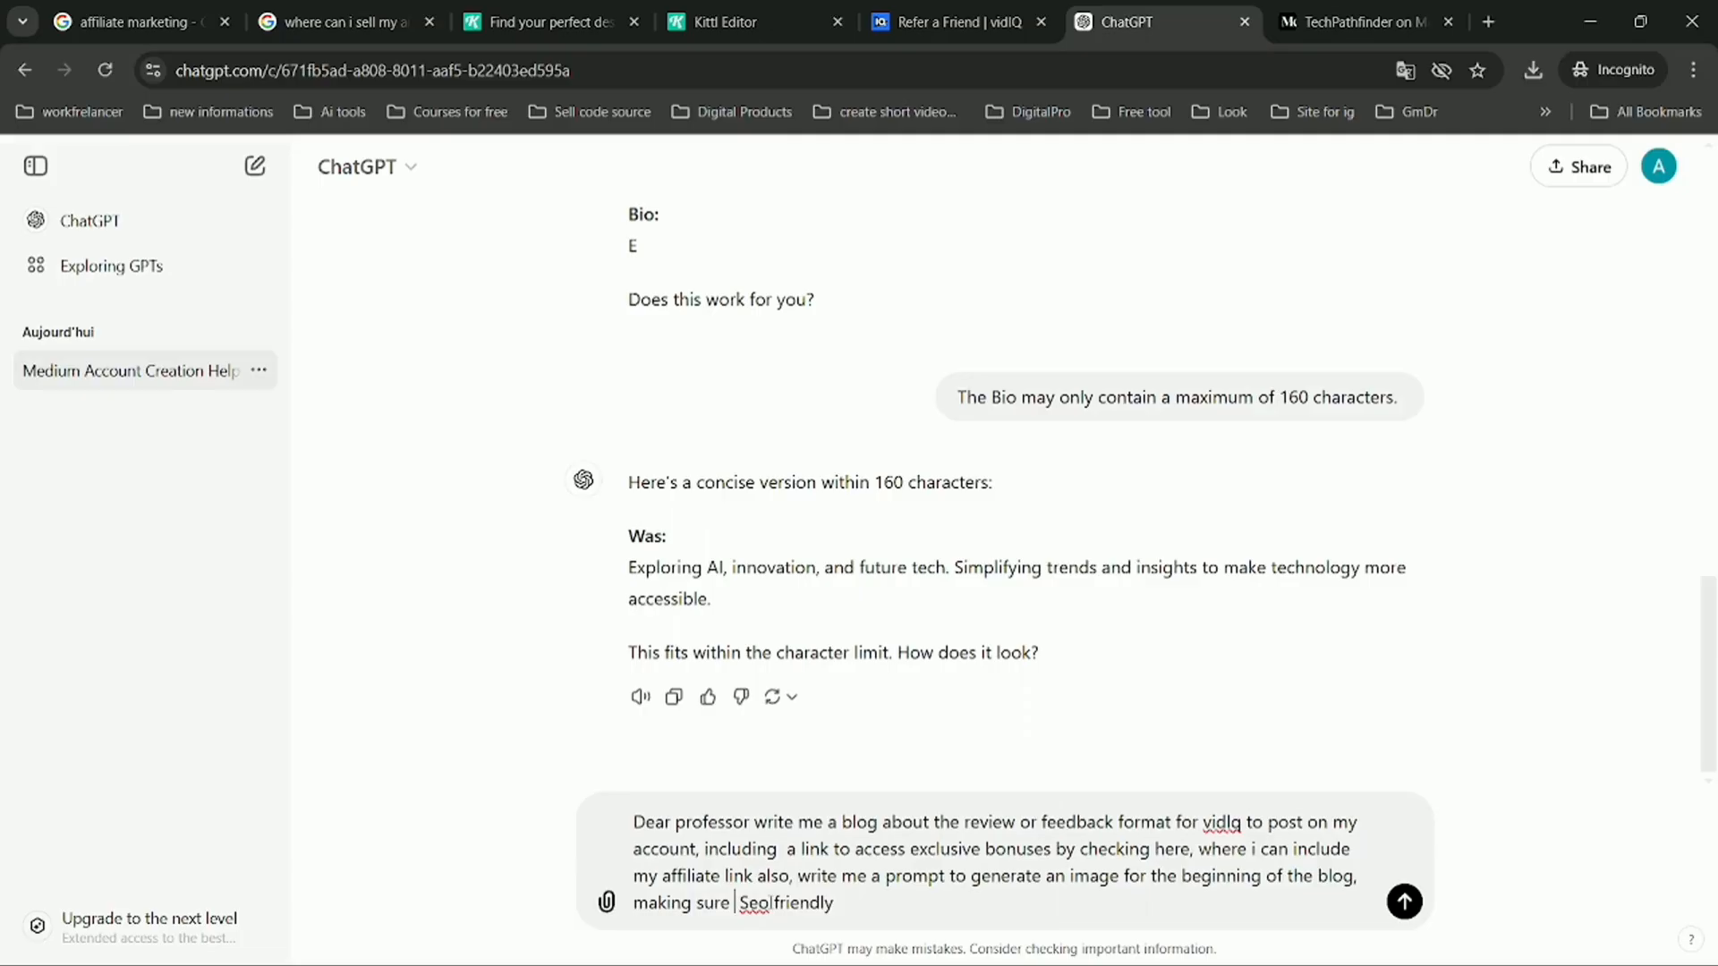
text(it's)
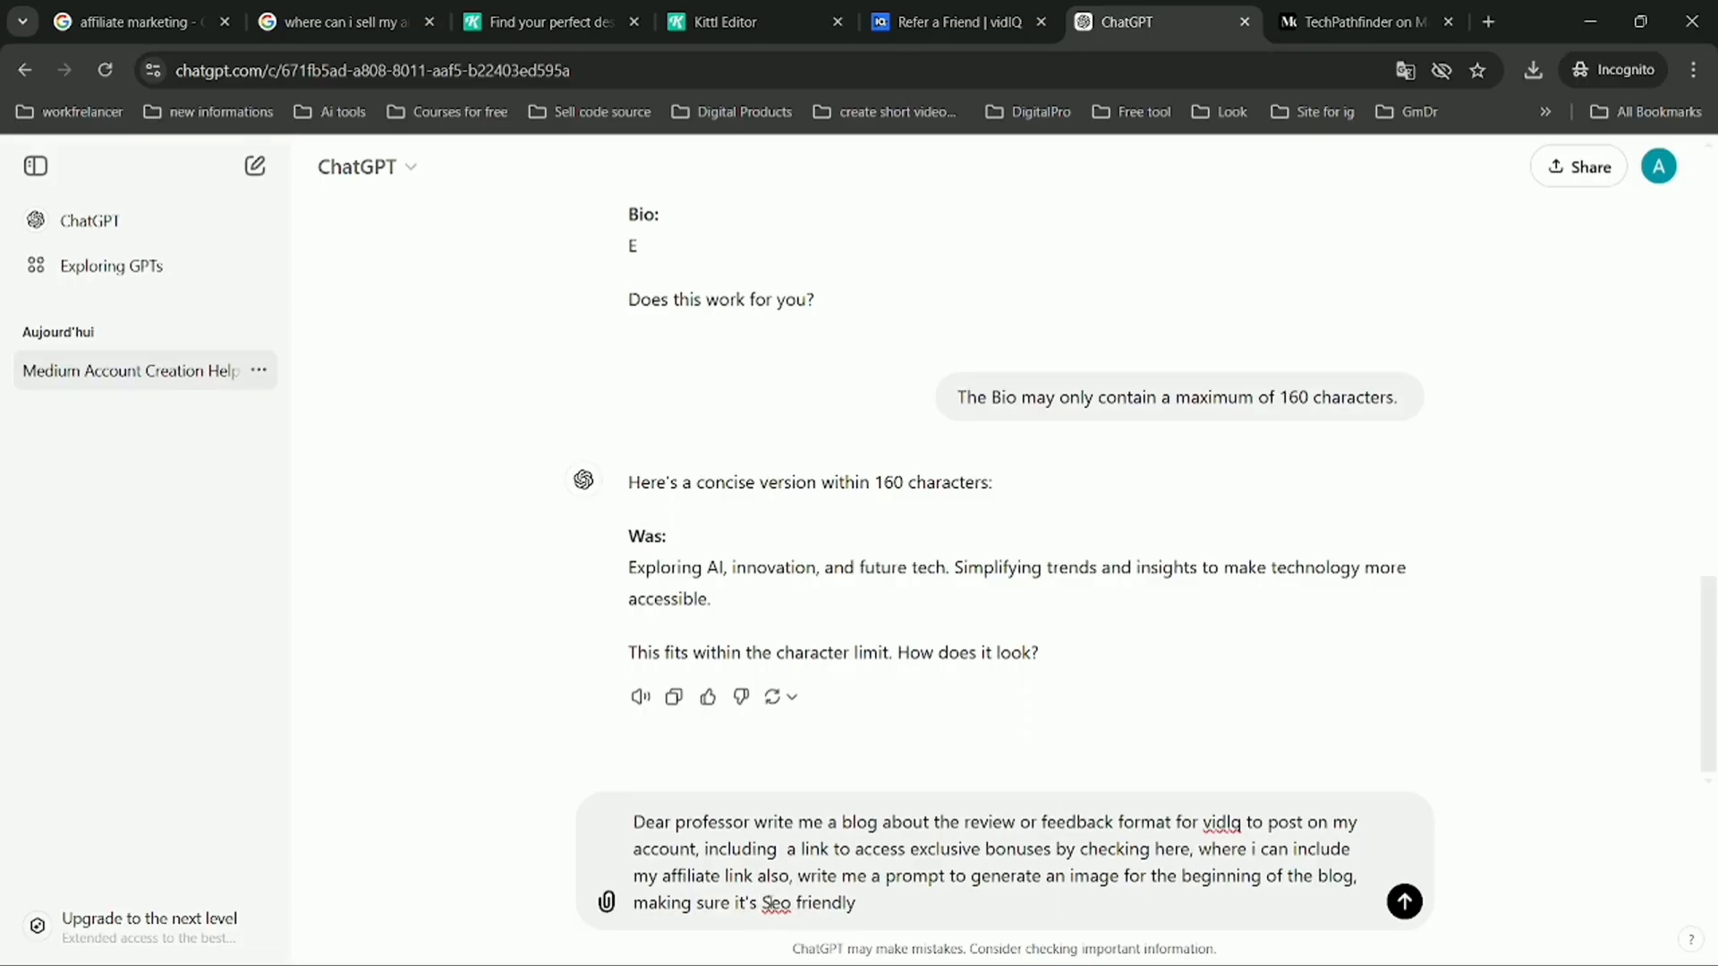
key(Return)
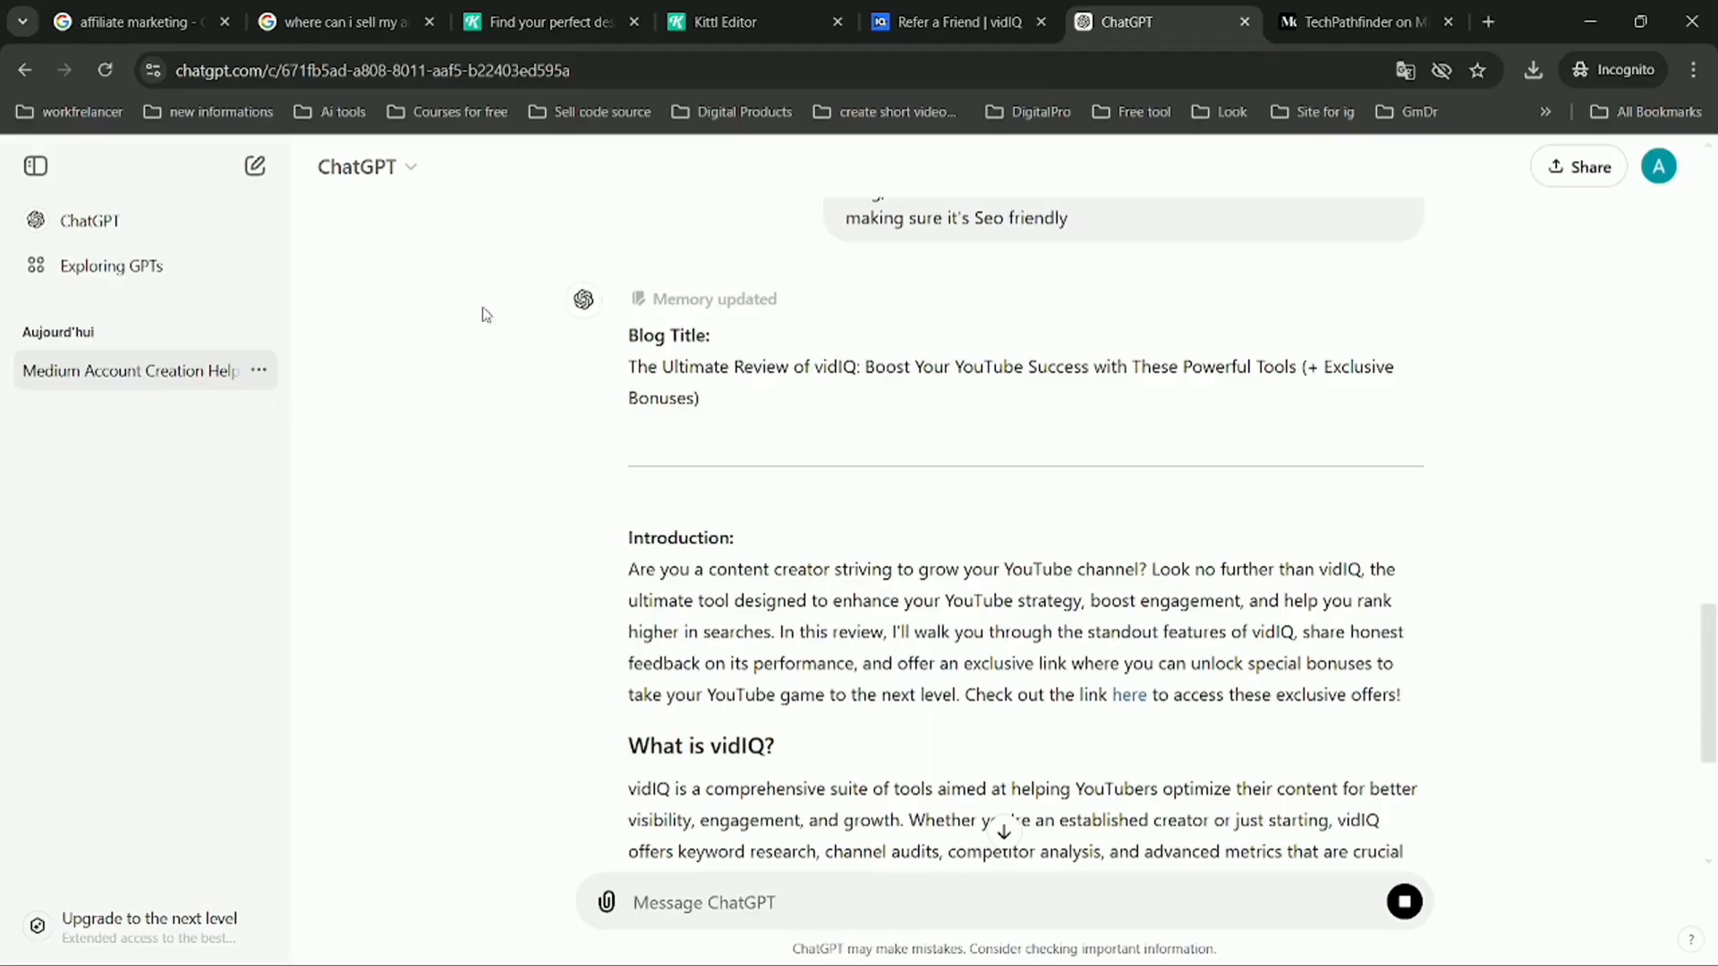
- Read through the generated vidIQ review article, its affiliate link placeholders and the image prompt for the introduction
scroll(821, 496, down, 5)
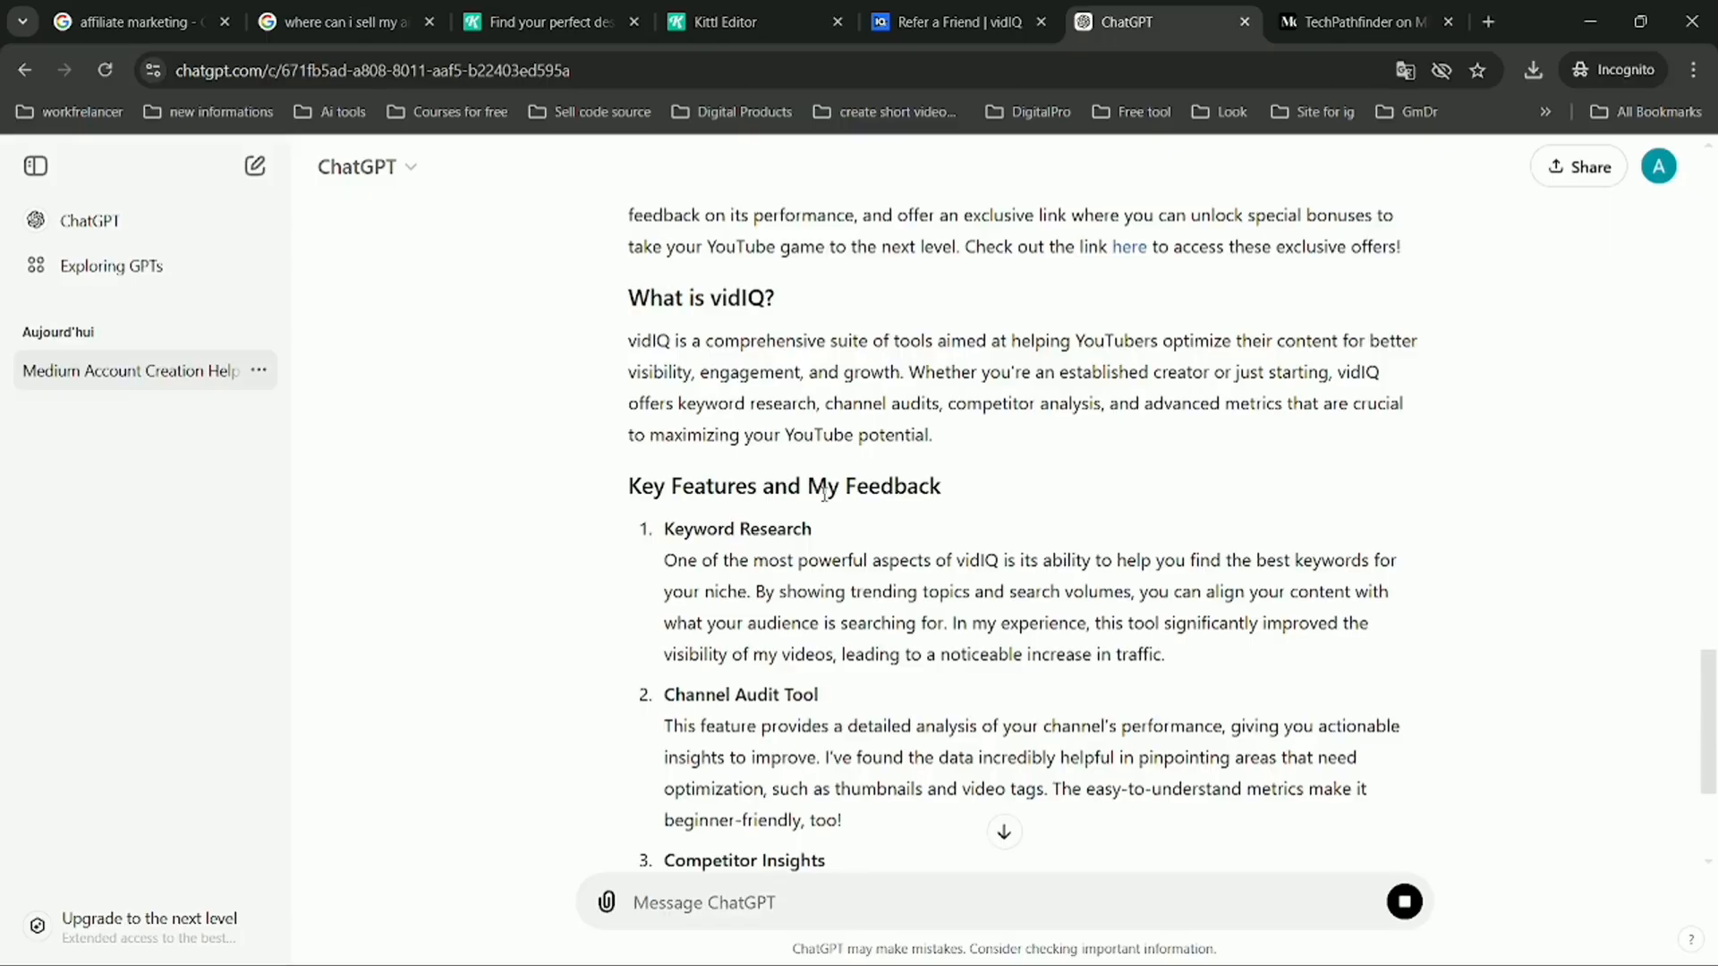
scroll(824, 493, down, 3)
scroll(824, 493, down, 4)
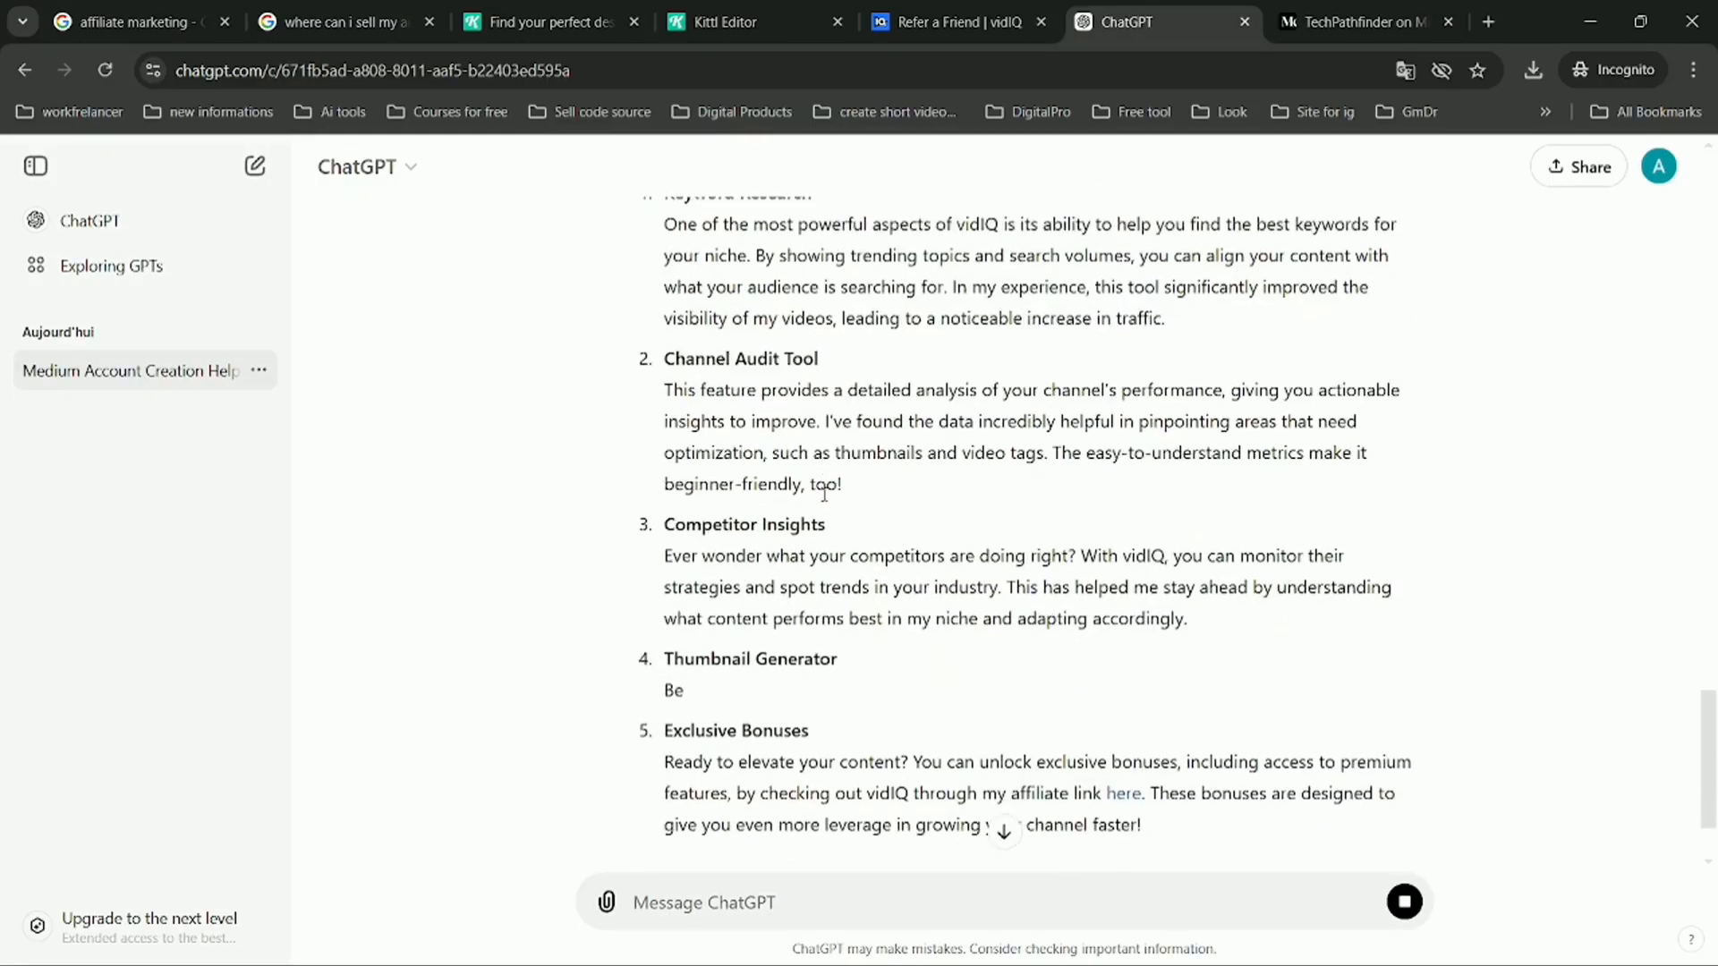
scroll(824, 493, down, 1)
scroll(823, 493, down, 1)
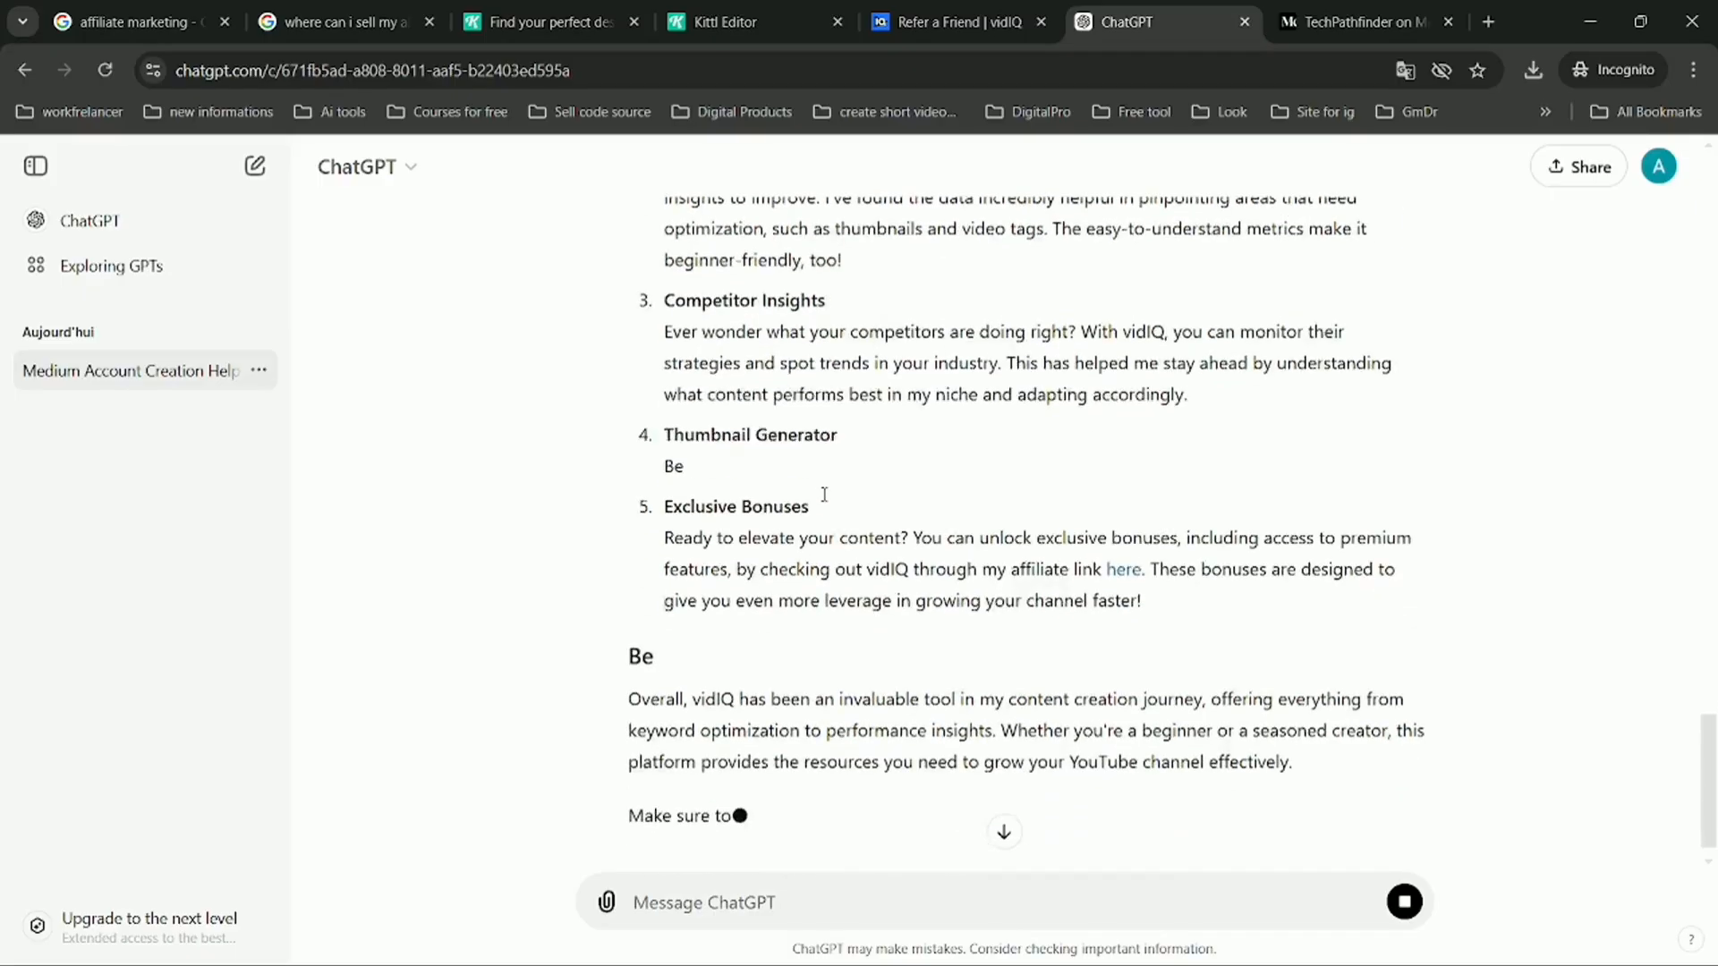
scroll(824, 494, down, 2)
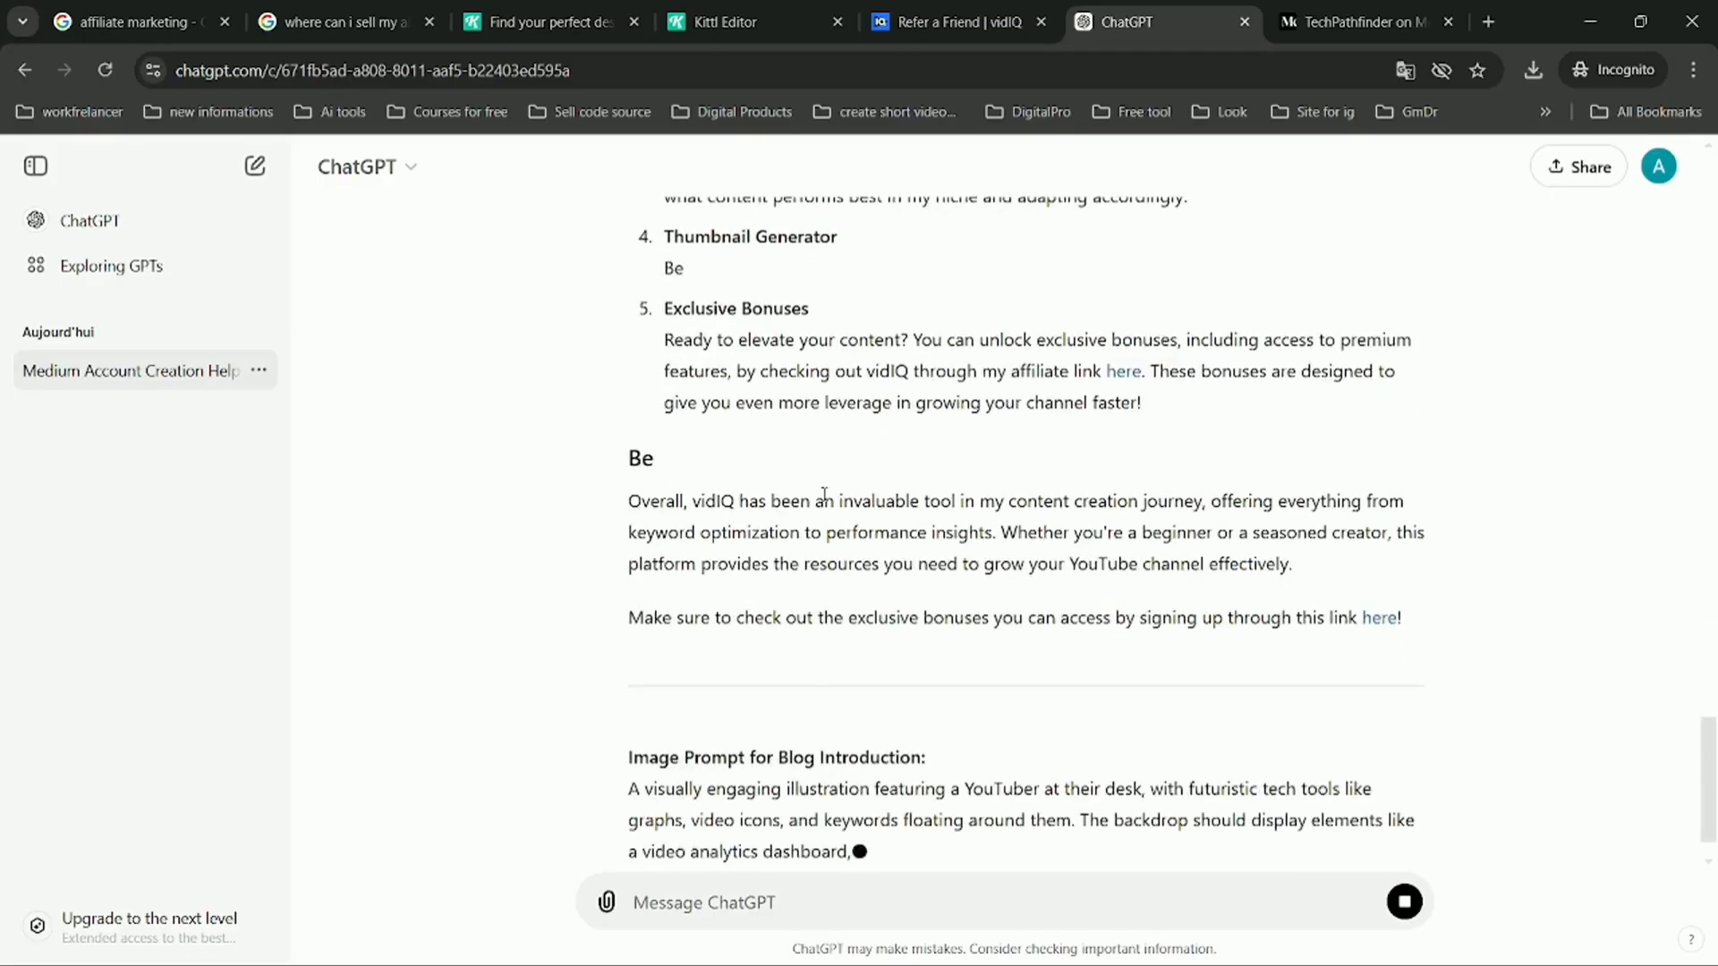
scroll(824, 494, down, 2)
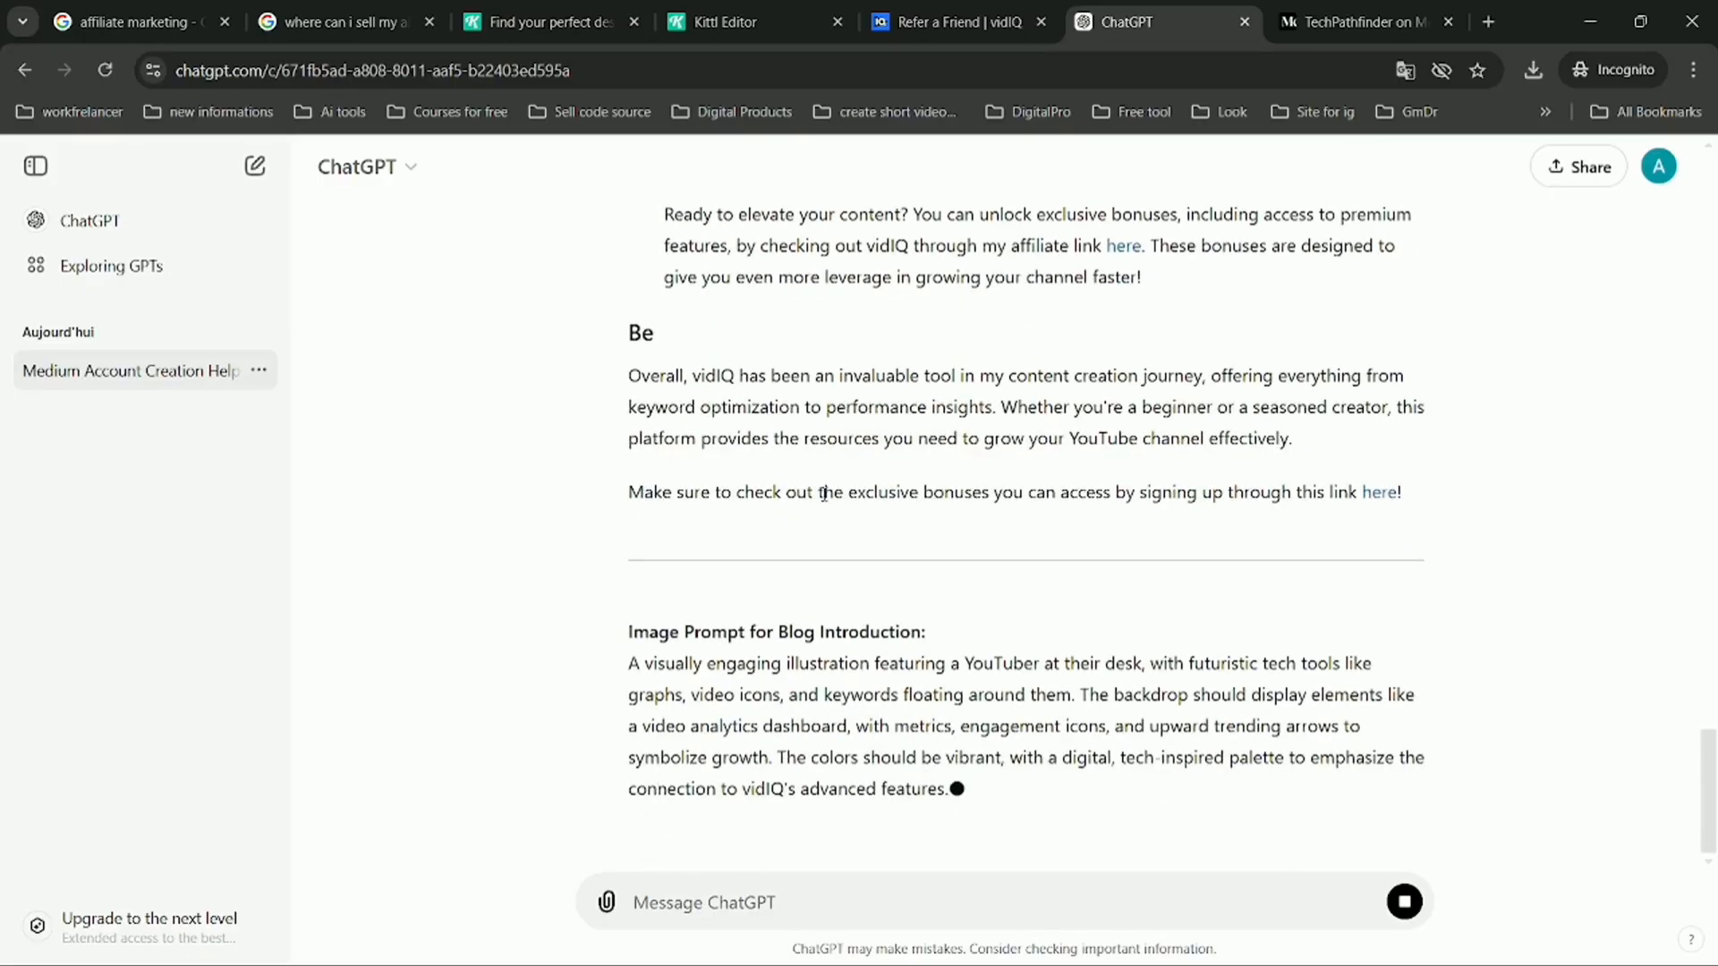
scroll(824, 496, down, 1)
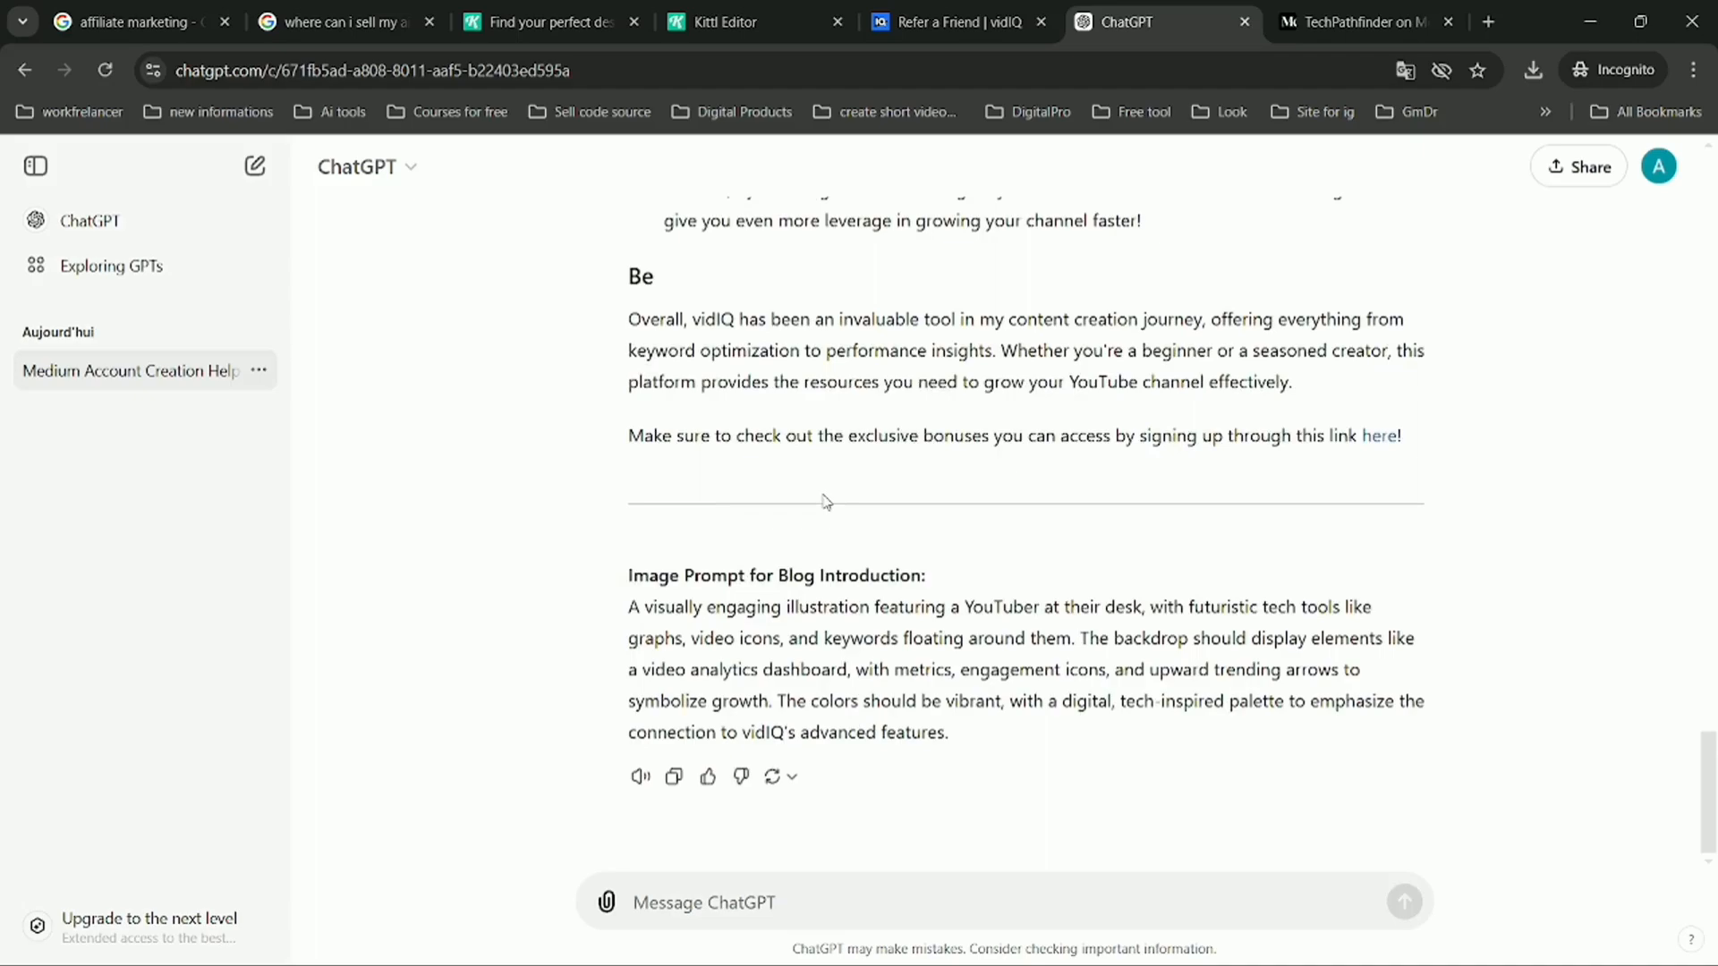
scroll(824, 497, up, 7)
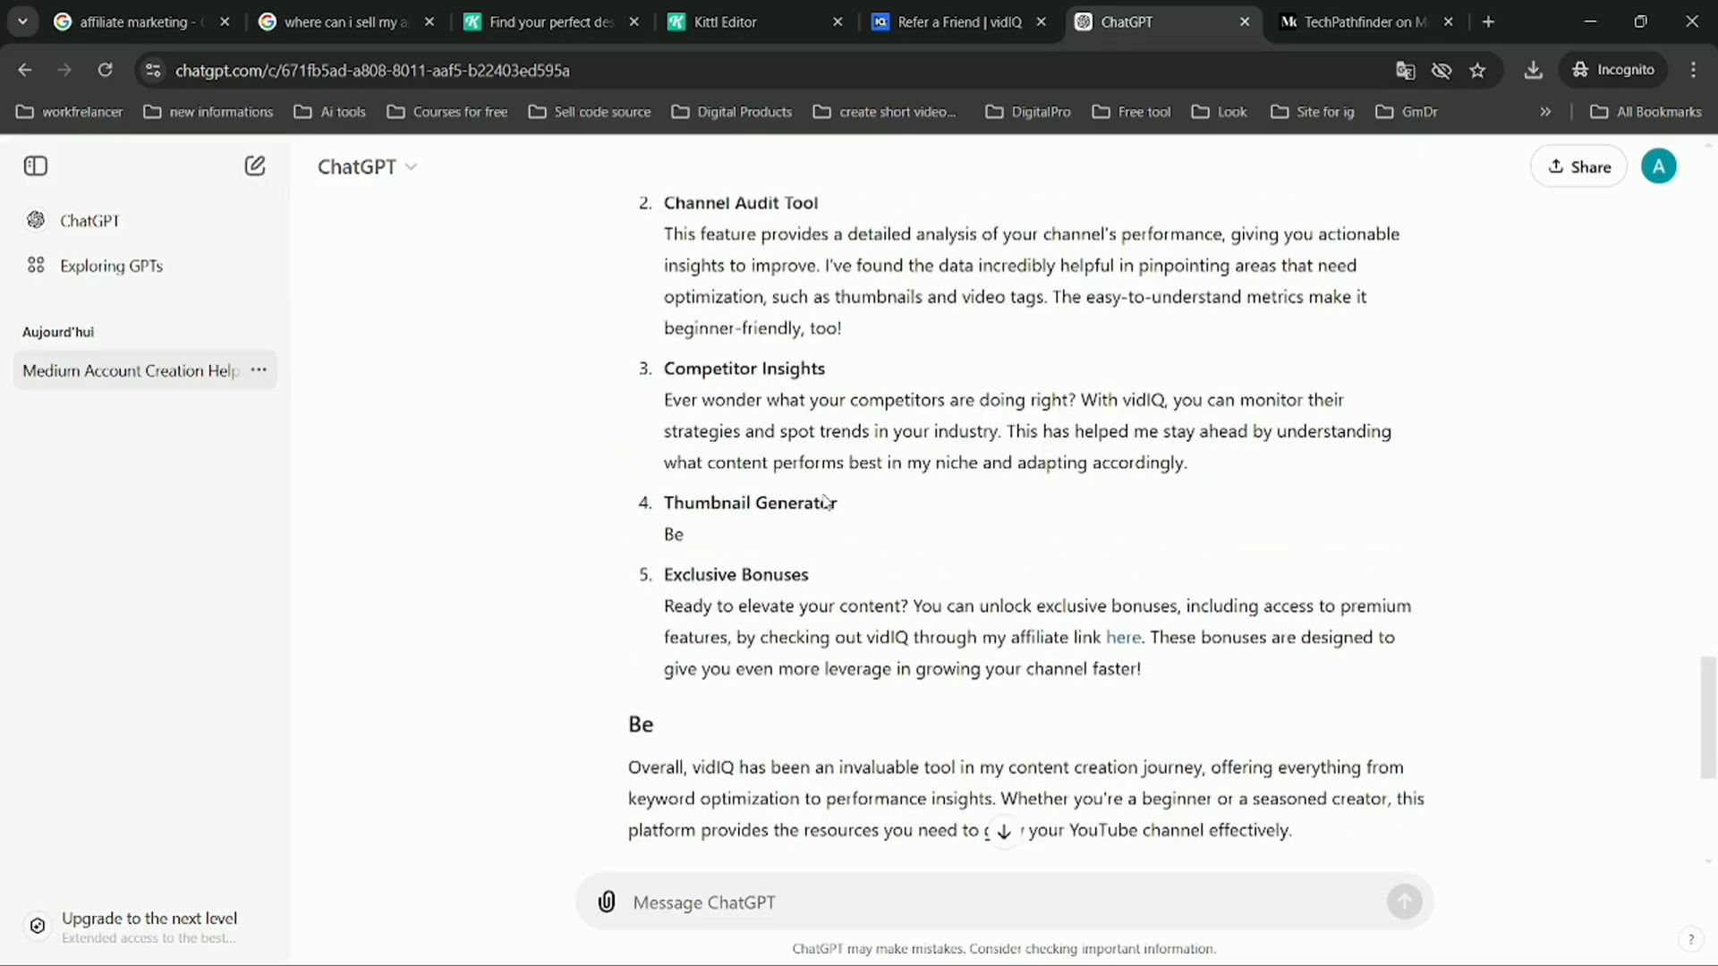
scroll(824, 494, up, 3)
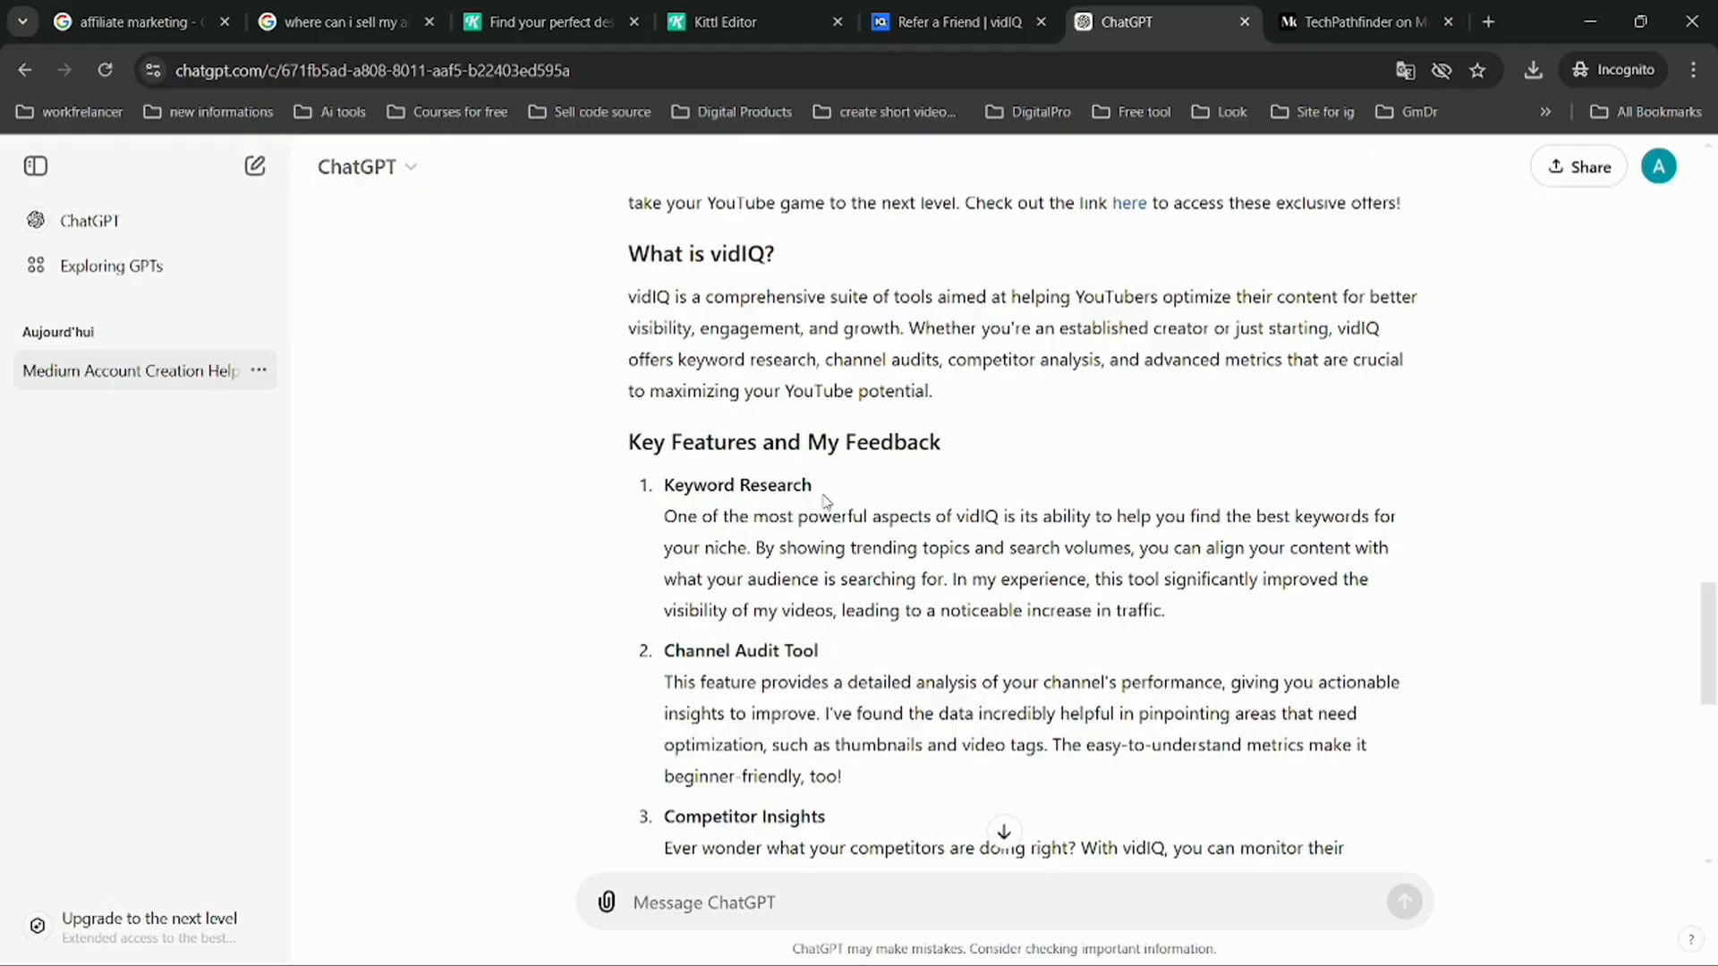
scroll(824, 497, up, 5)
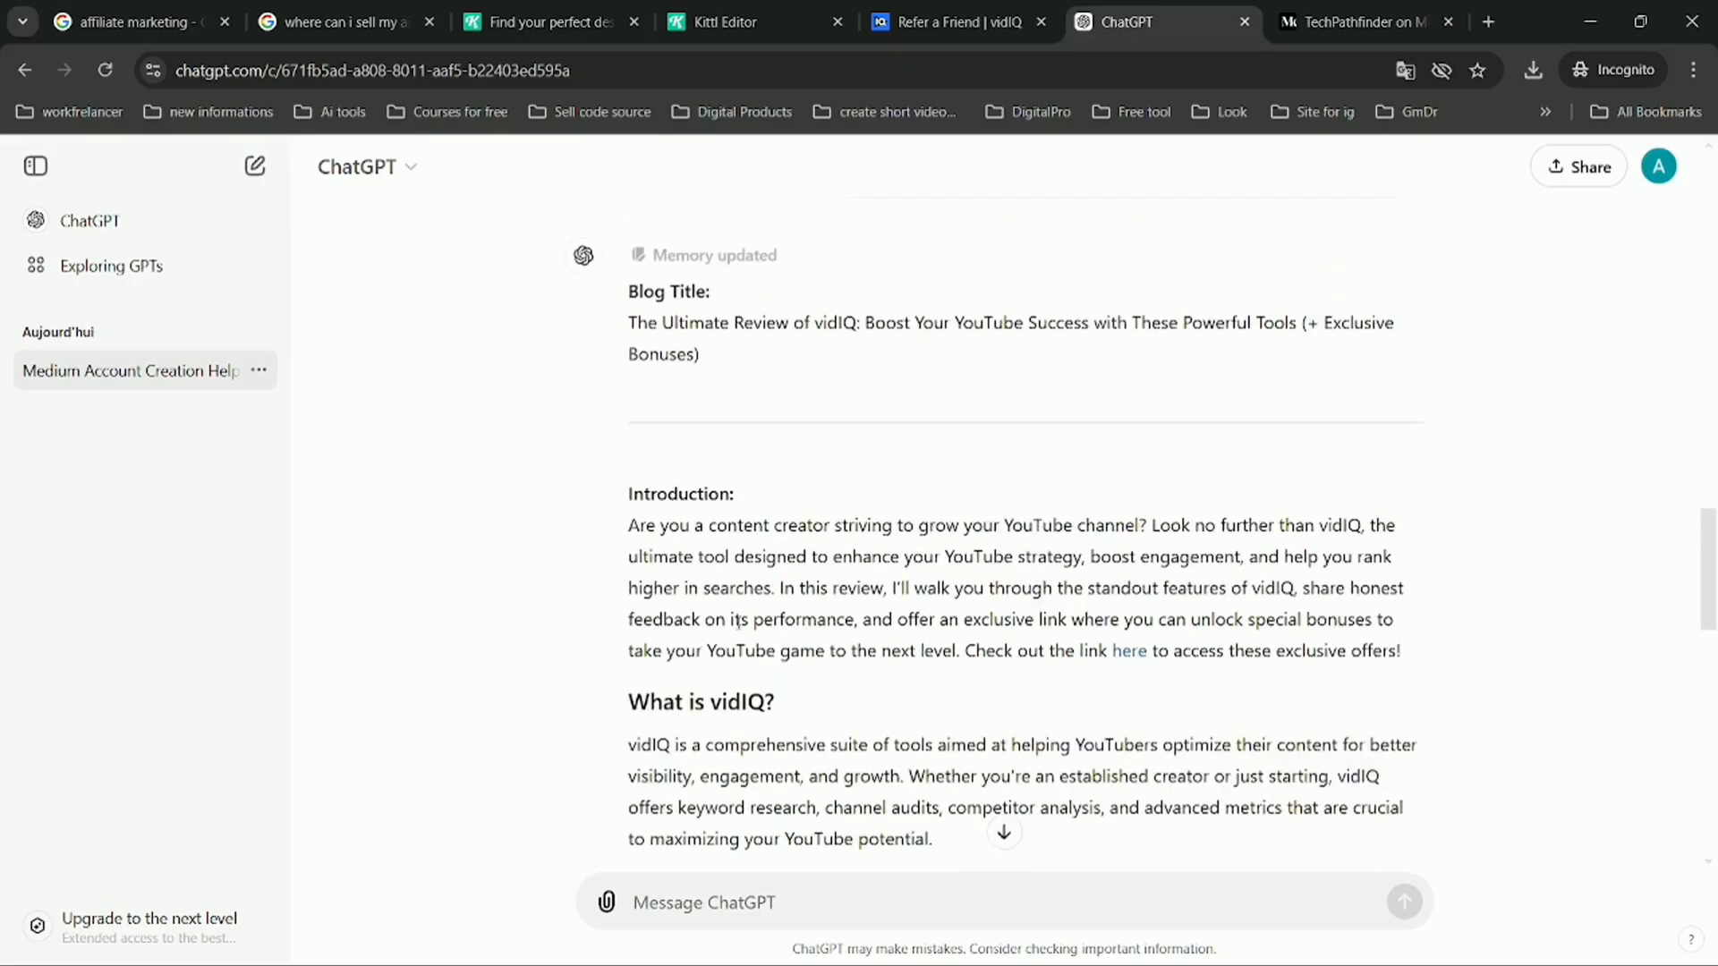
scroll(978, 506, down, 2)
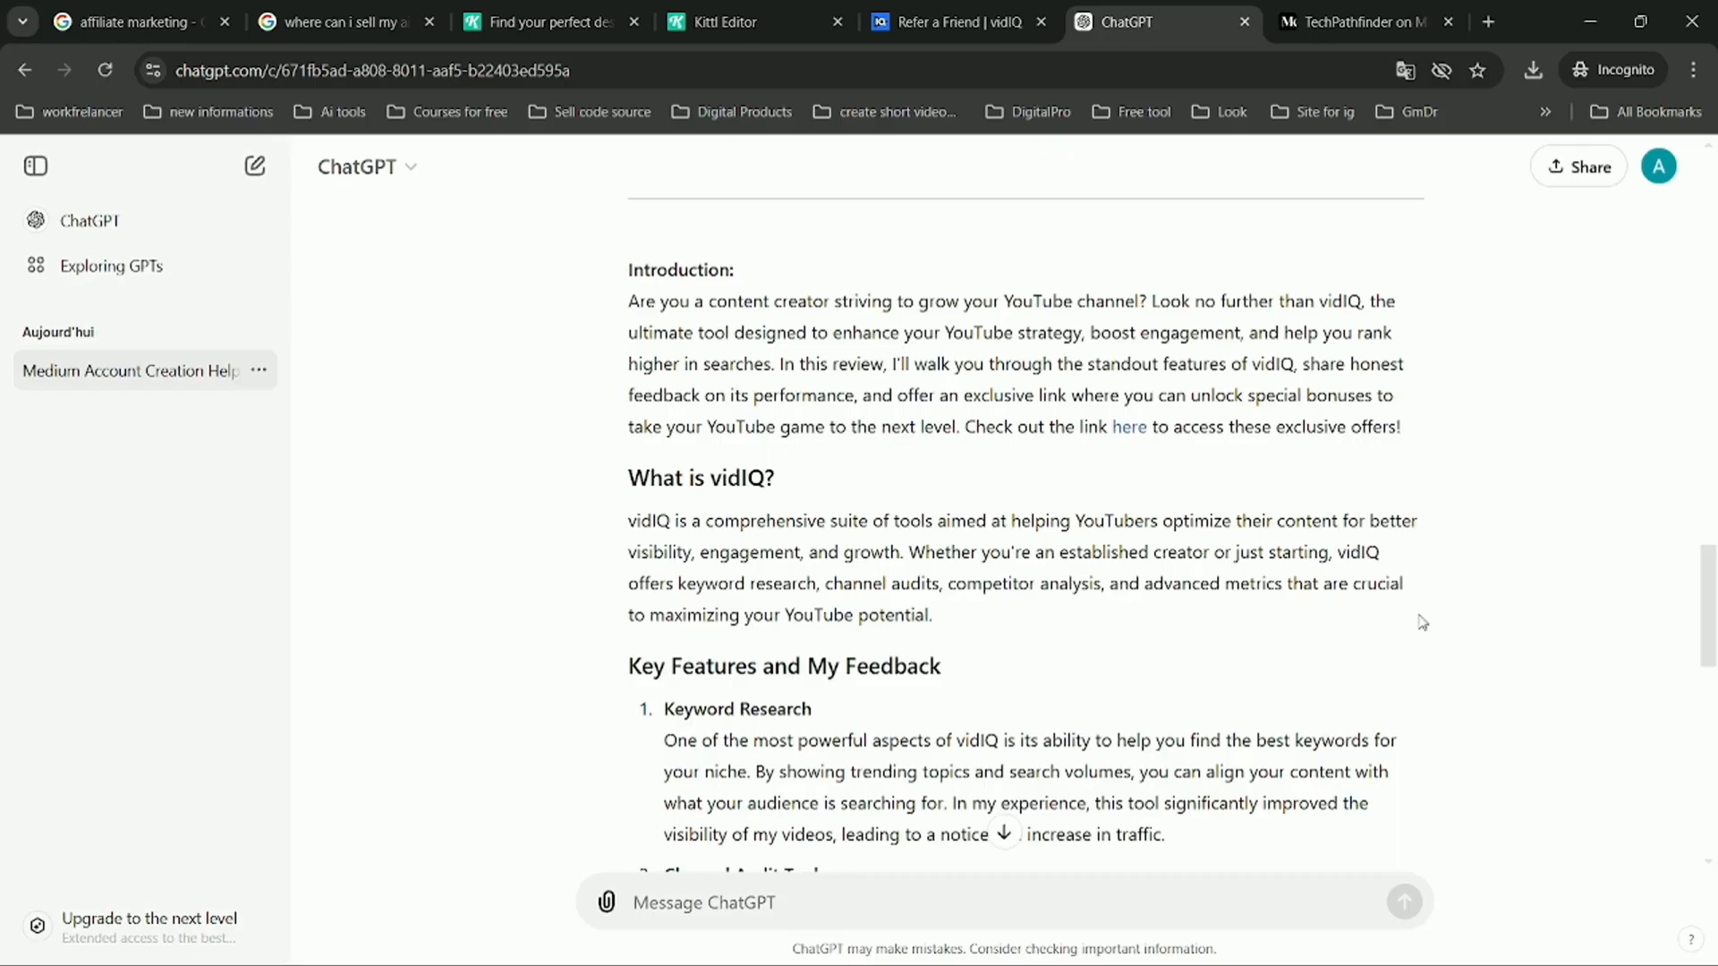
scroll(857, 640, down, 2)
scroll(721, 448, down, 3)
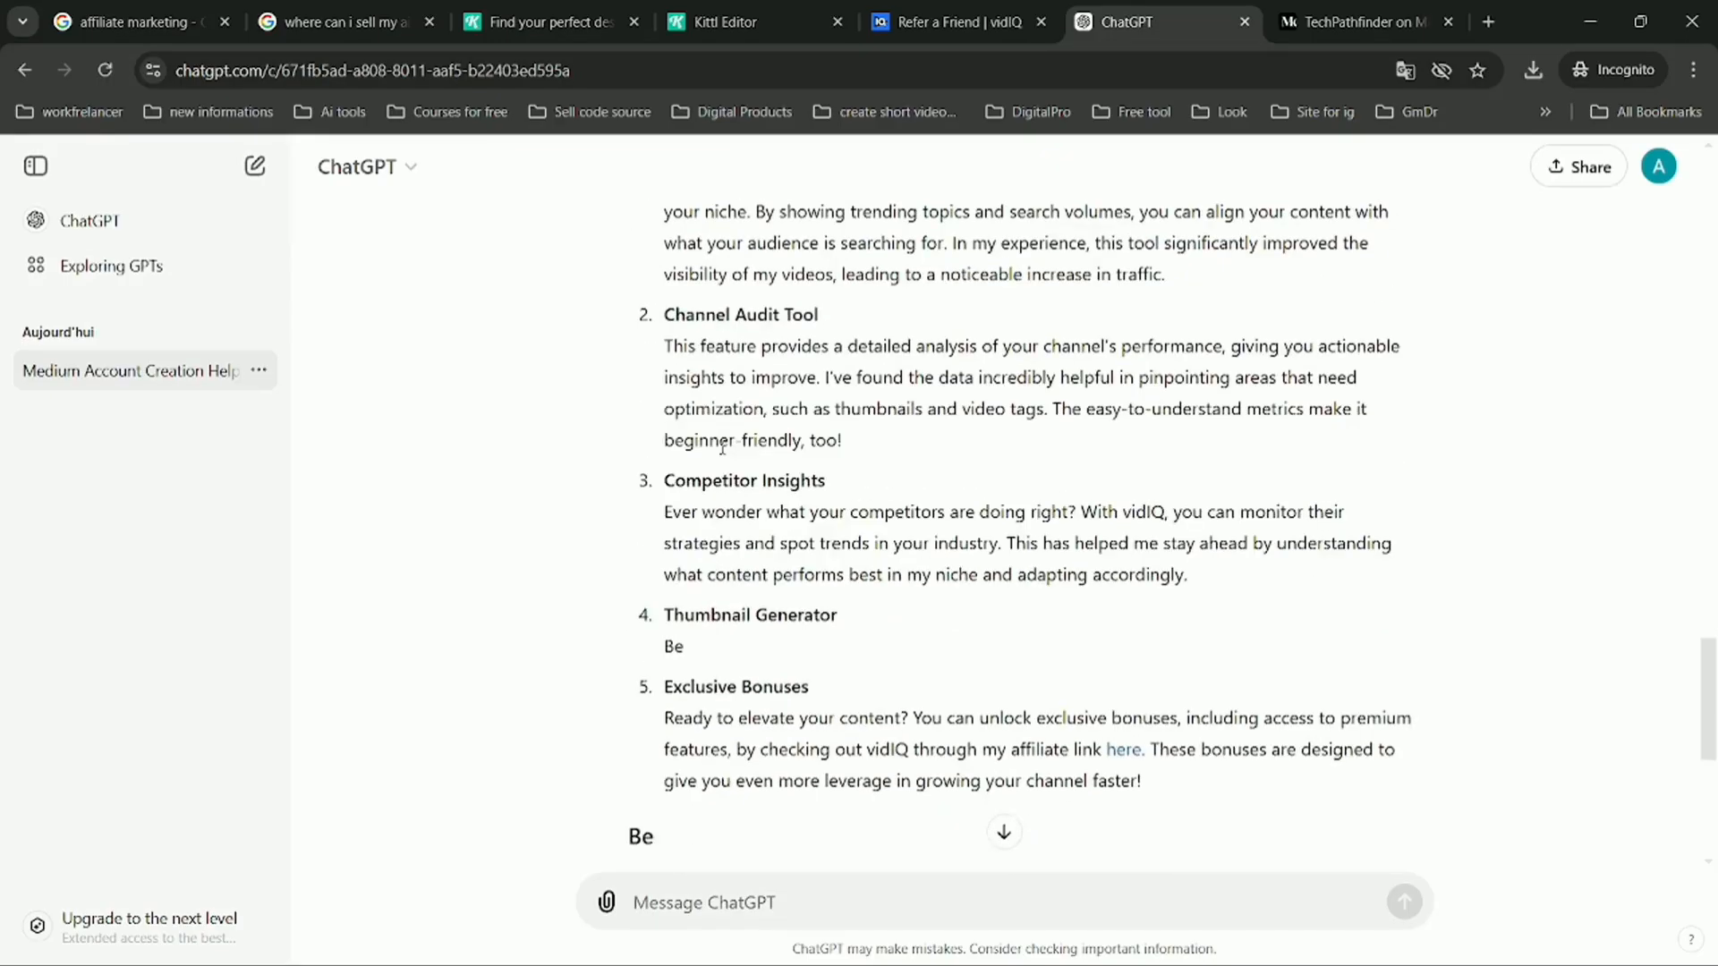
scroll(722, 448, down, 5)
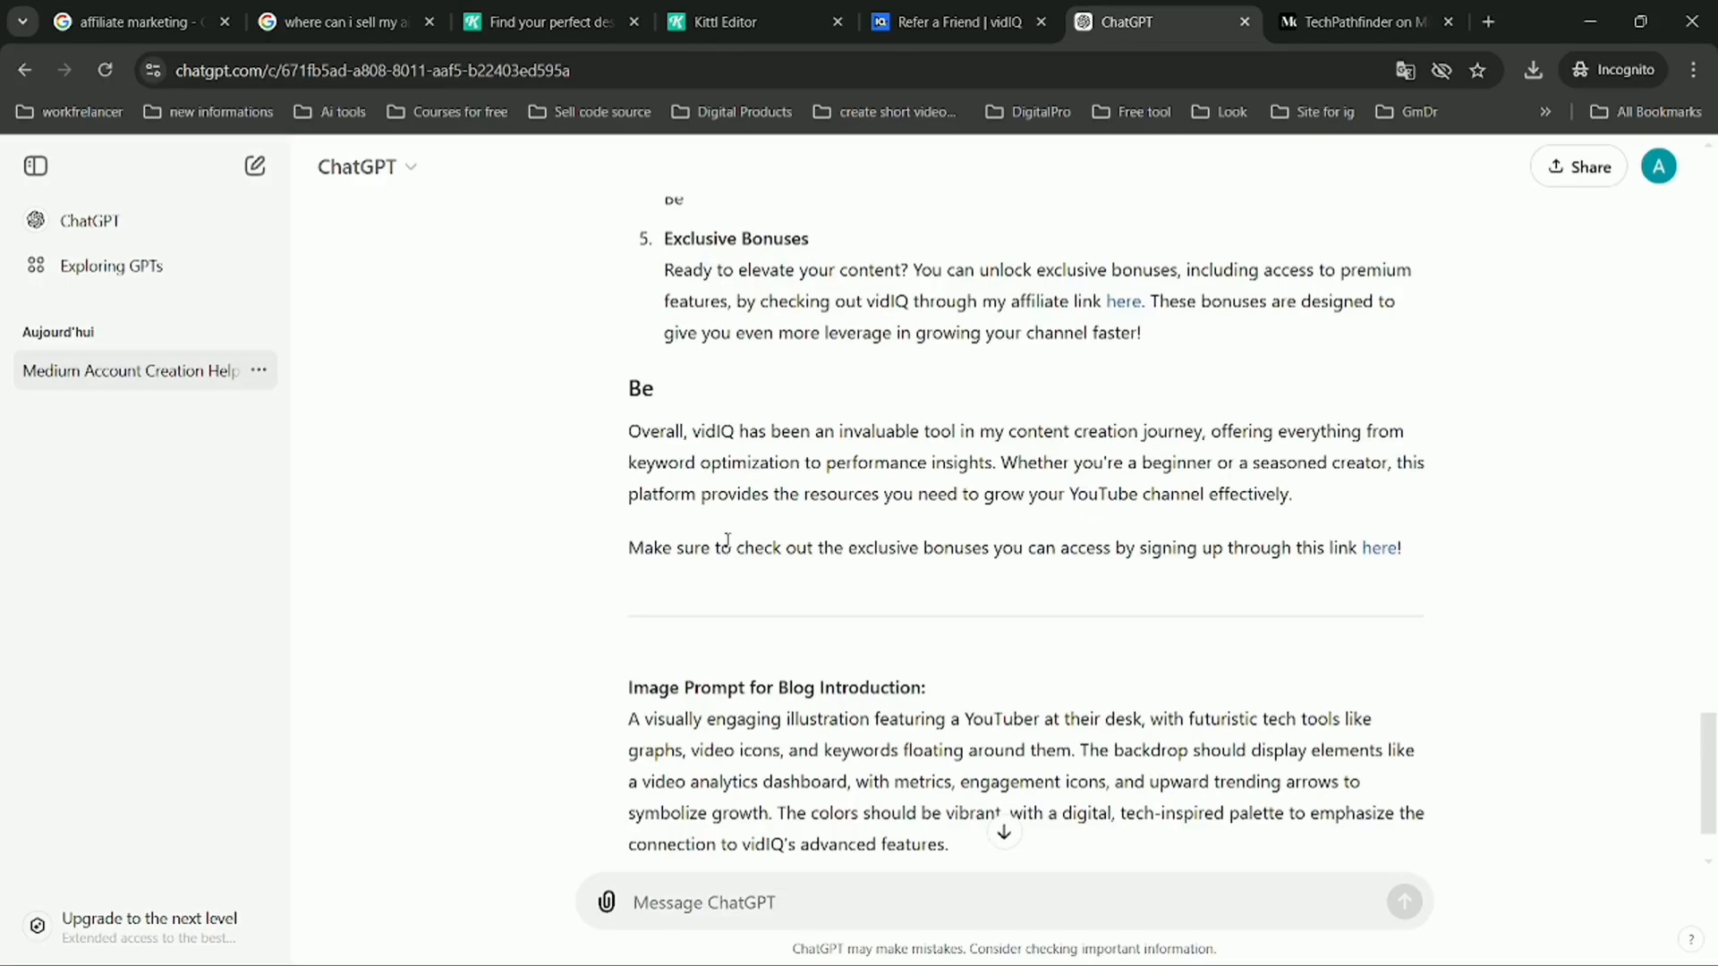
scroll(727, 539, up, 4)
- Start a new Medium story and fill its body with the introduction paragraph copied from ChatGPT's vidIQ review
click(1308, 28)
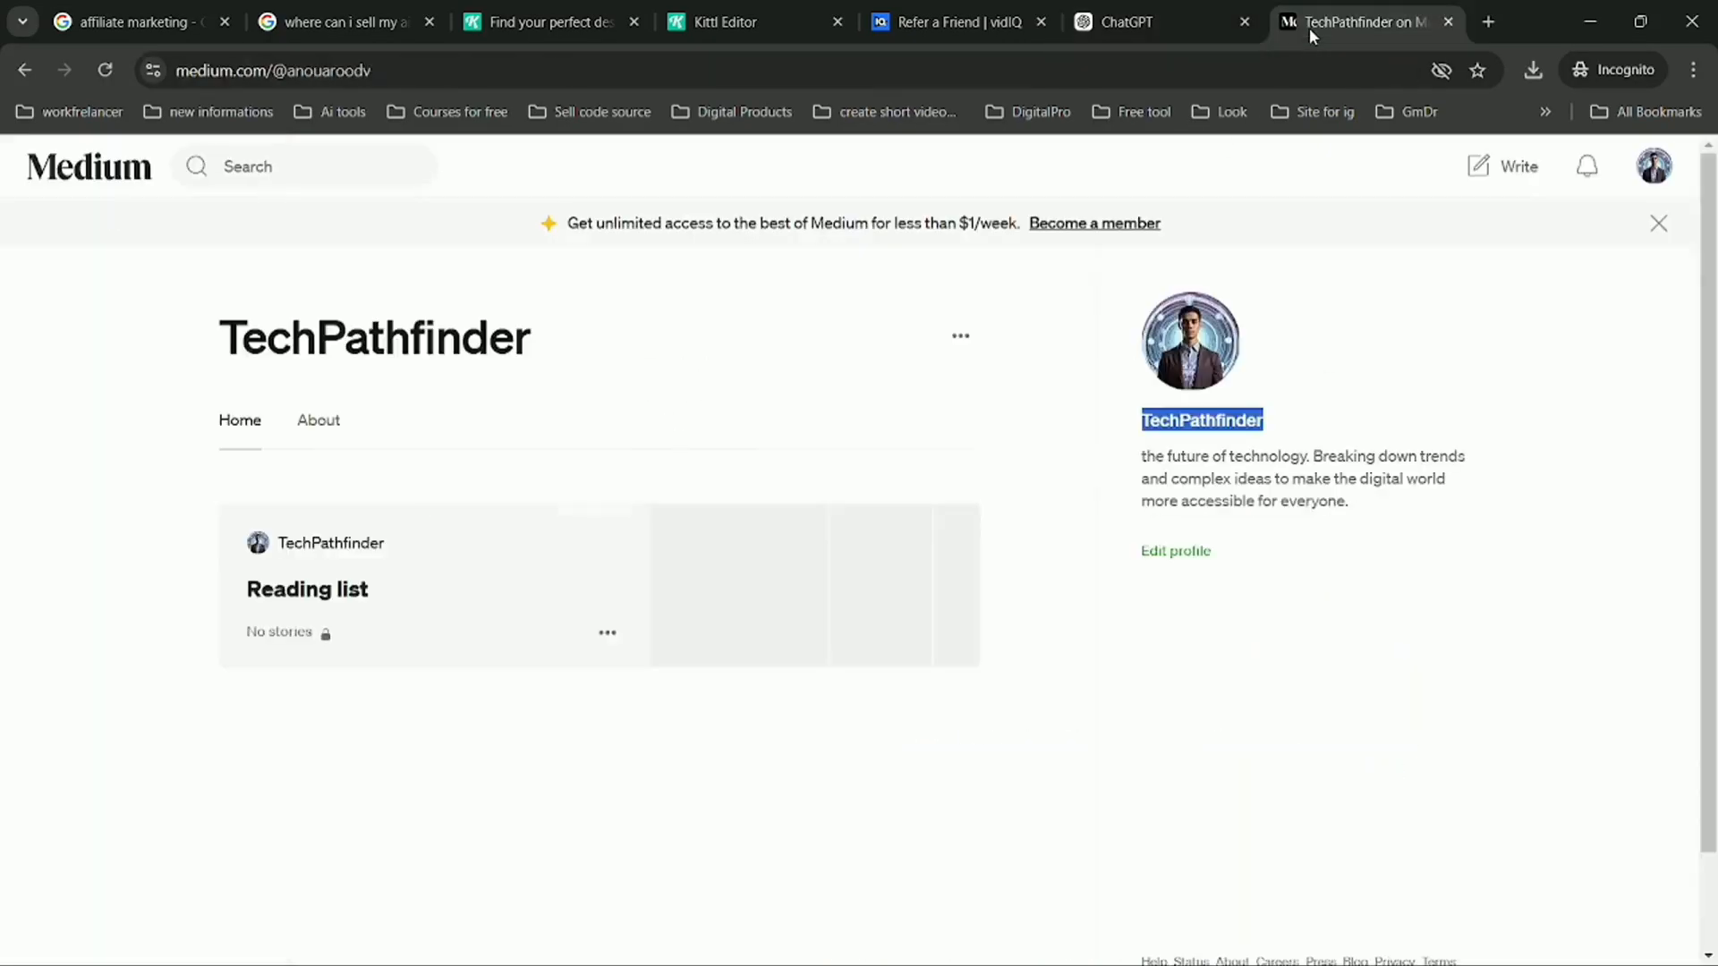
click(1518, 167)
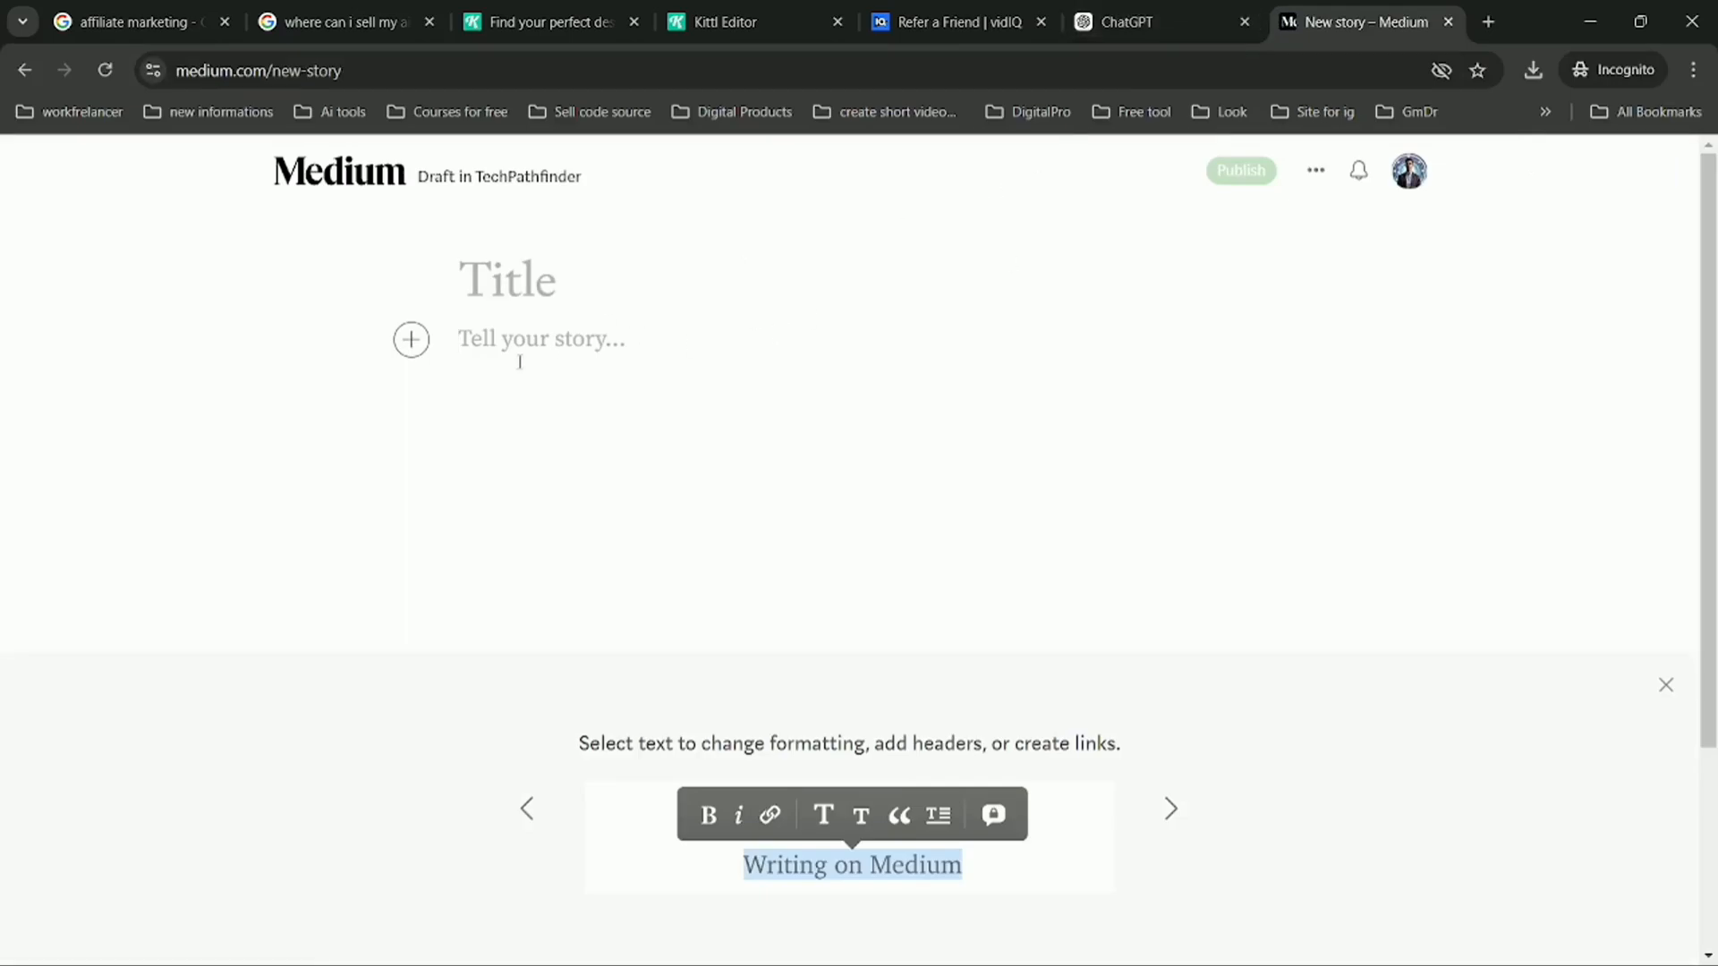
click(1228, 20)
scroll(878, 356, up, 6)
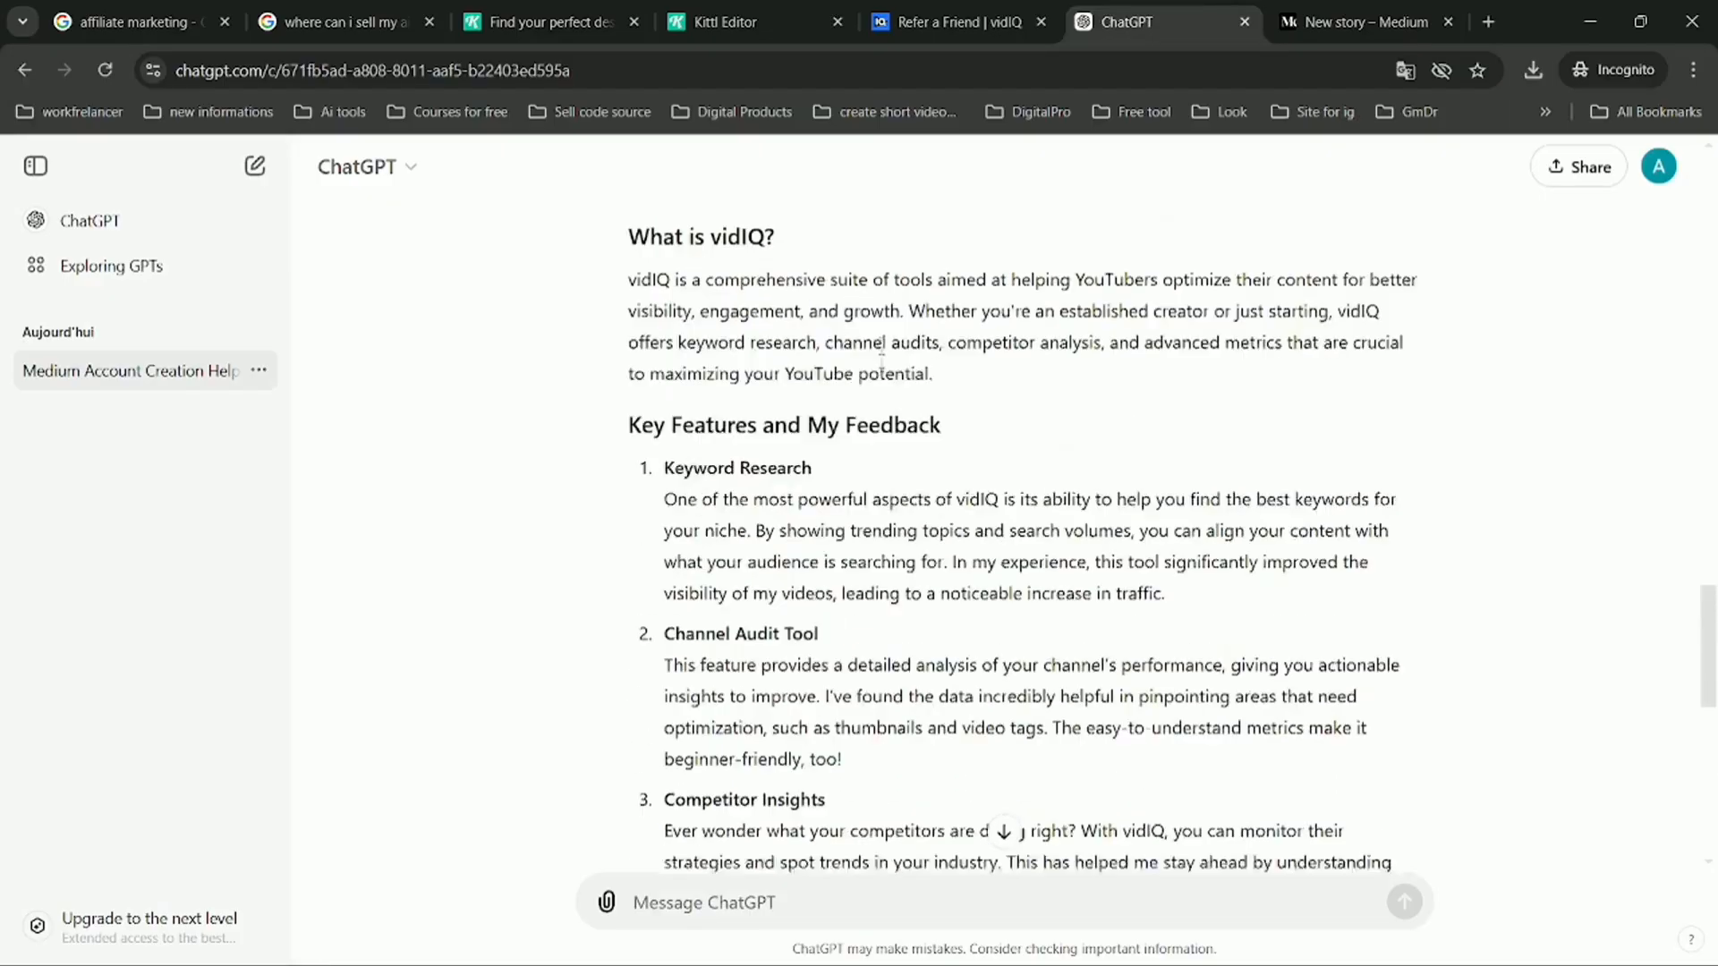
scroll(881, 361, up, 4)
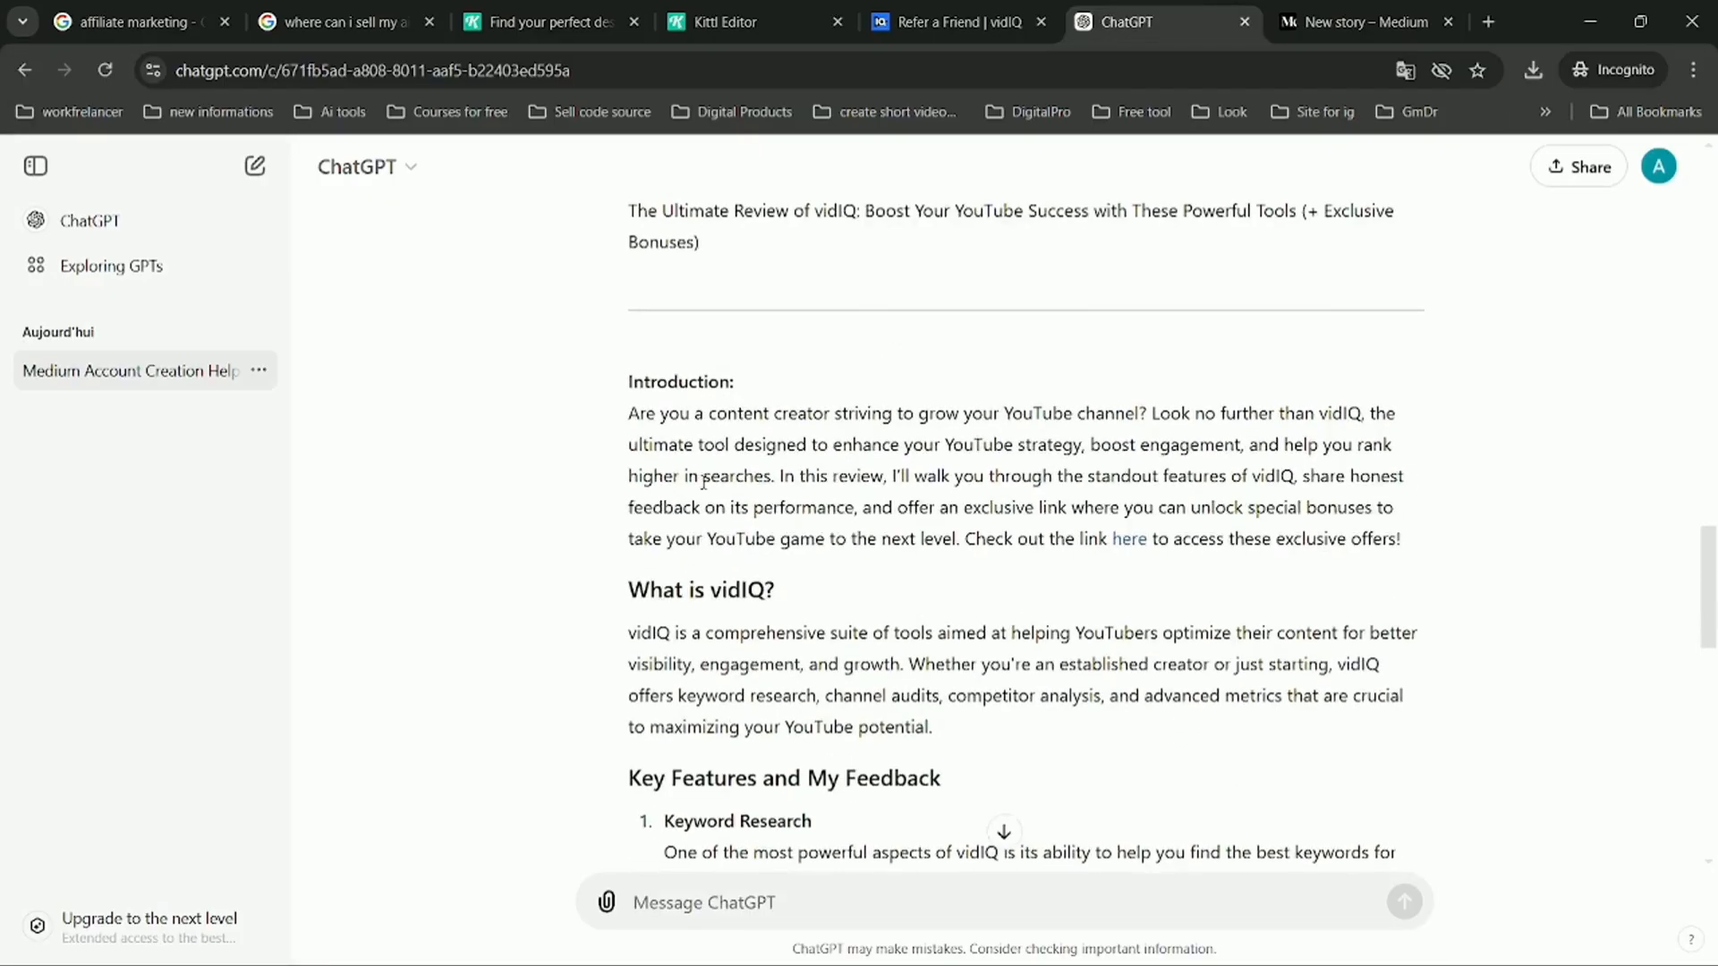
drag(630, 413, 1404, 543)
right_click(778, 485)
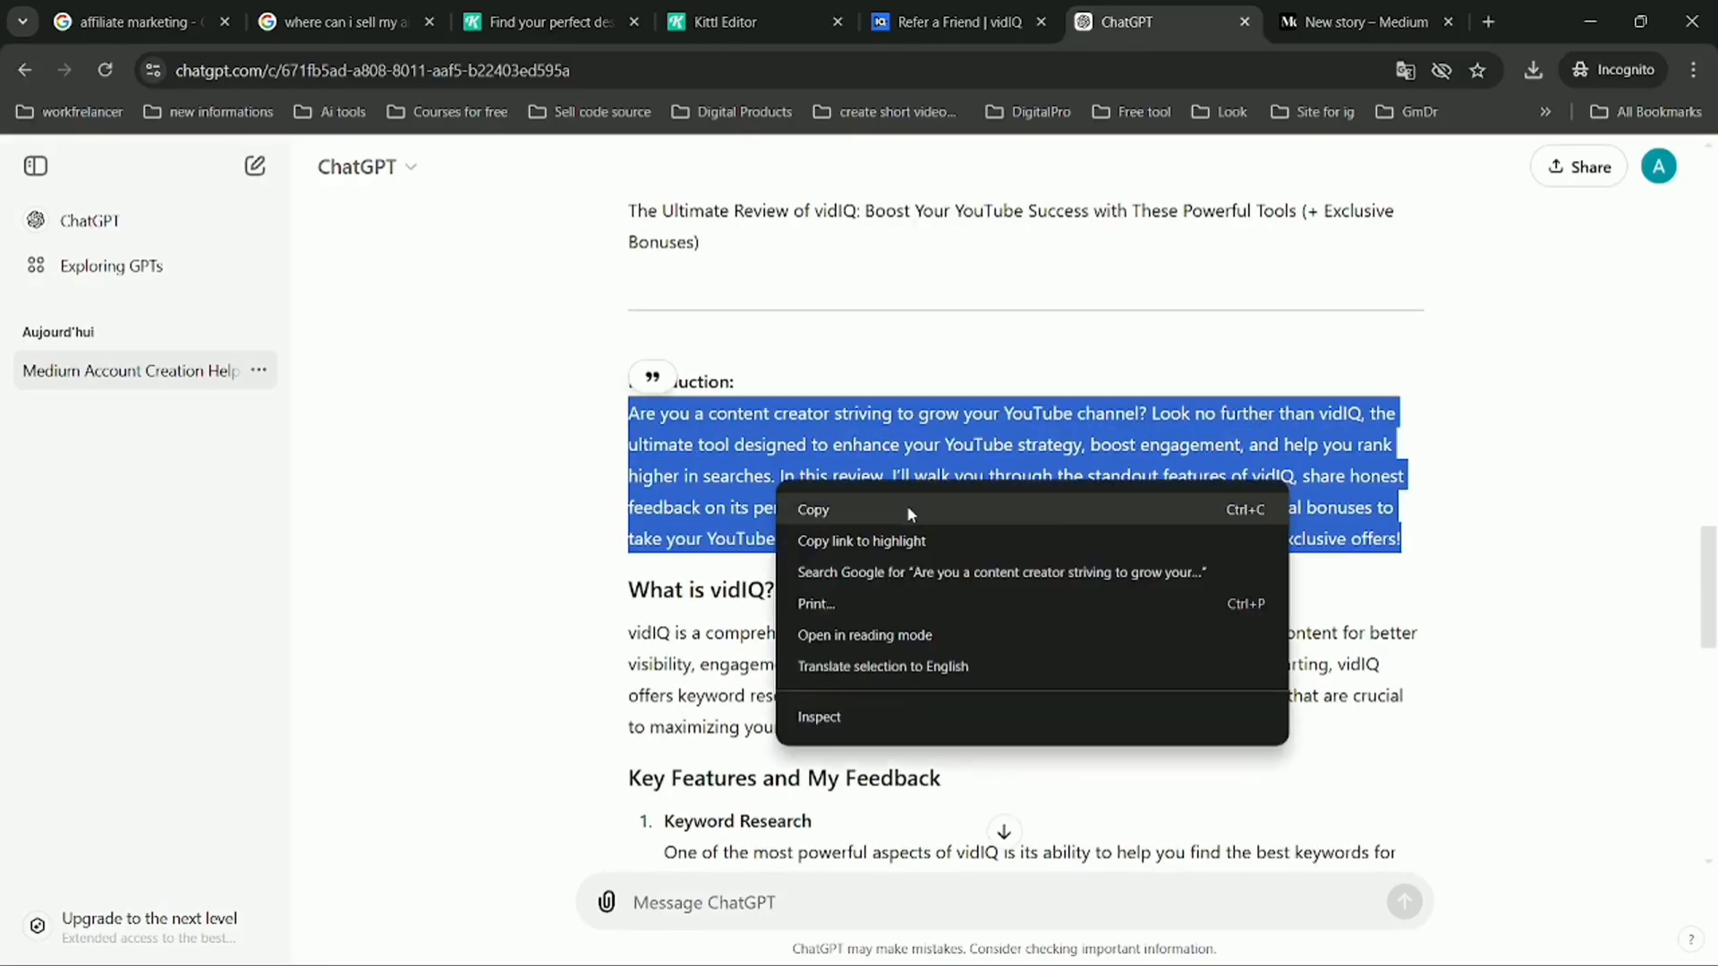
click(909, 510)
click(1366, 22)
right_click(586, 345)
click(626, 565)
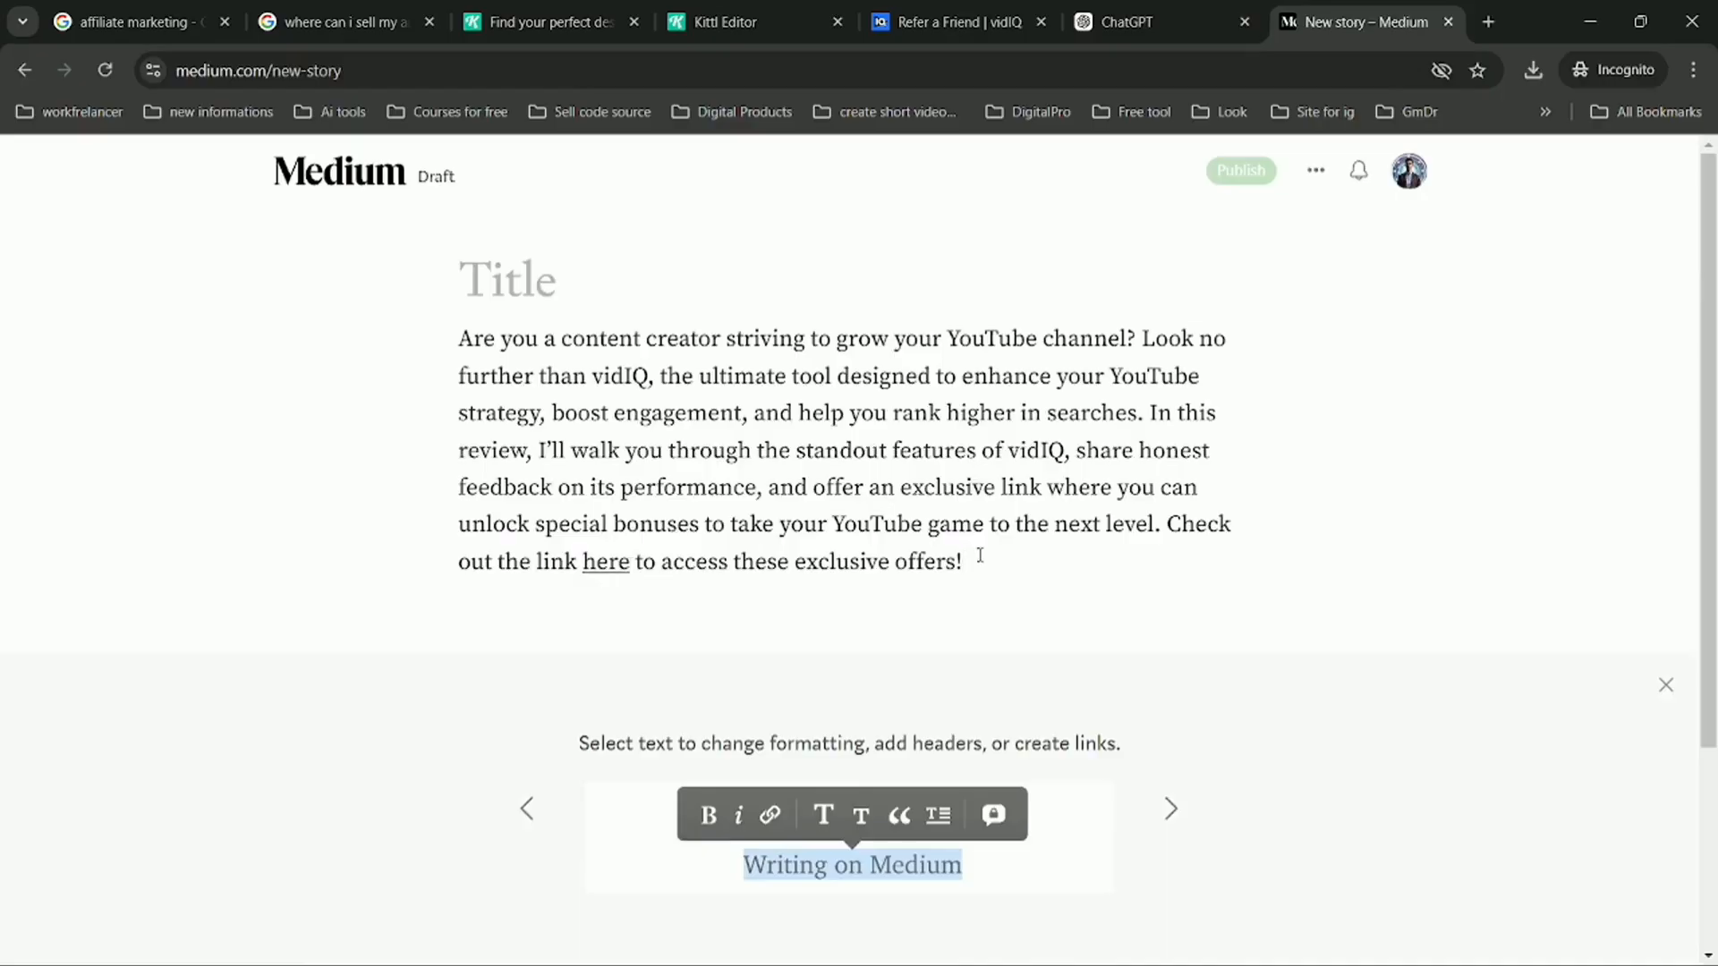
- Remove the placeholder link from "here" in the introduction's last sentence and make "link here" bold
double_click(611, 564)
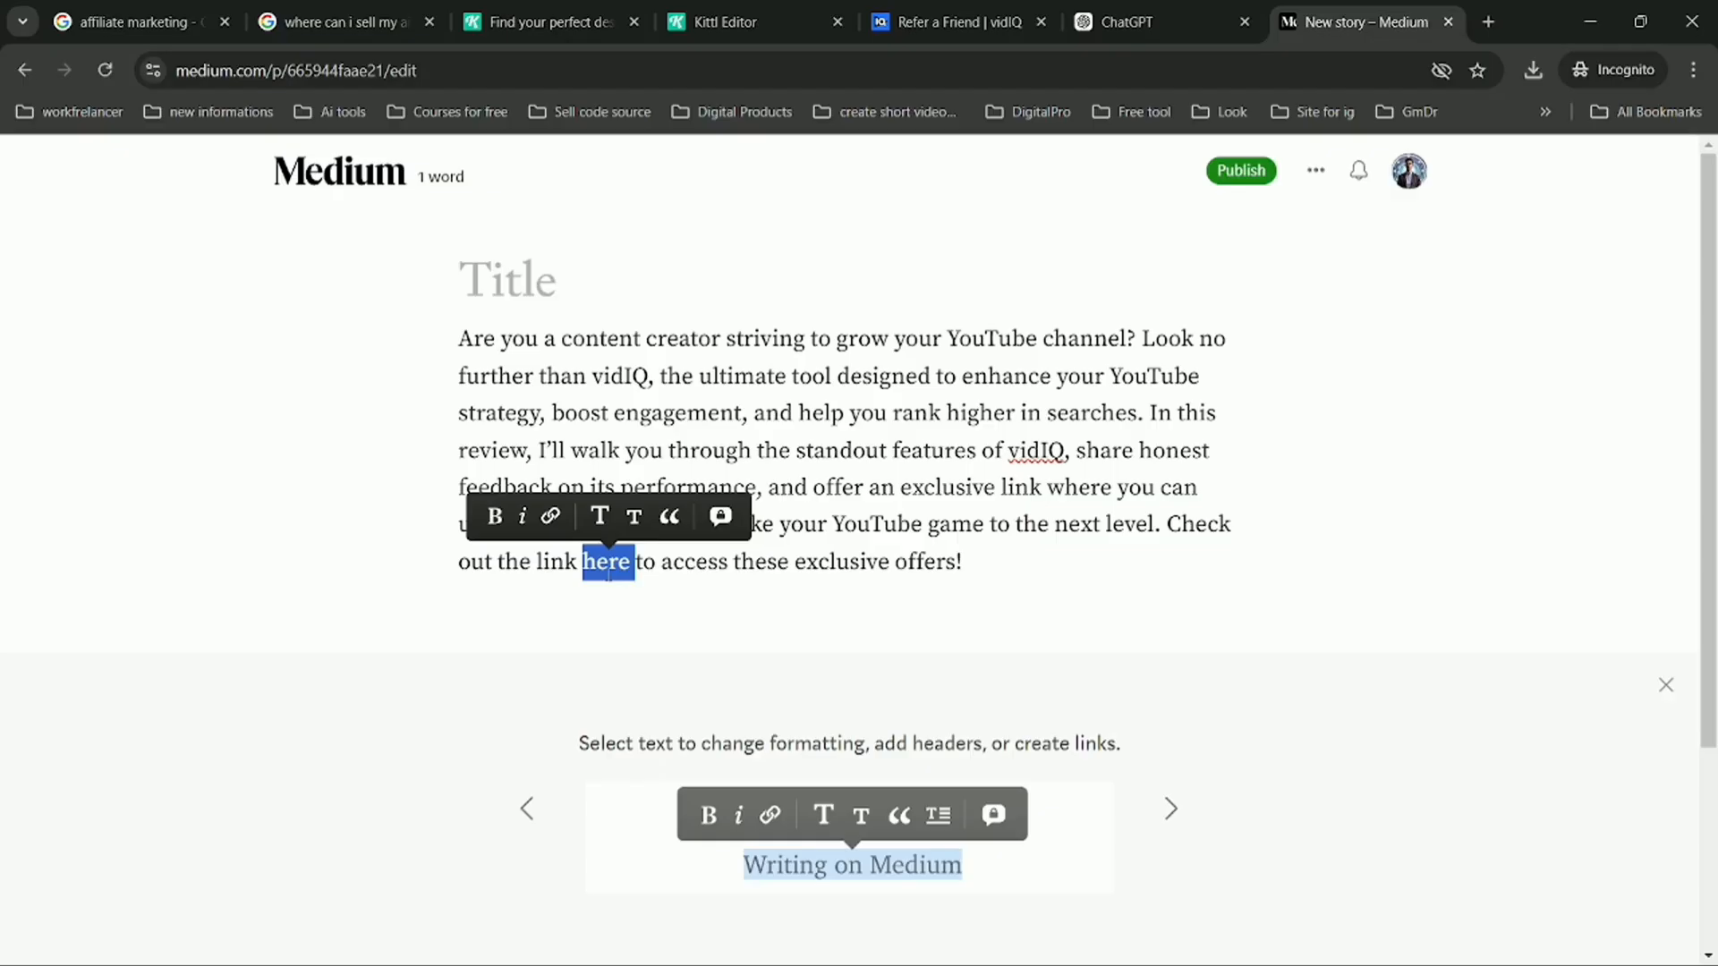
click(591, 572)
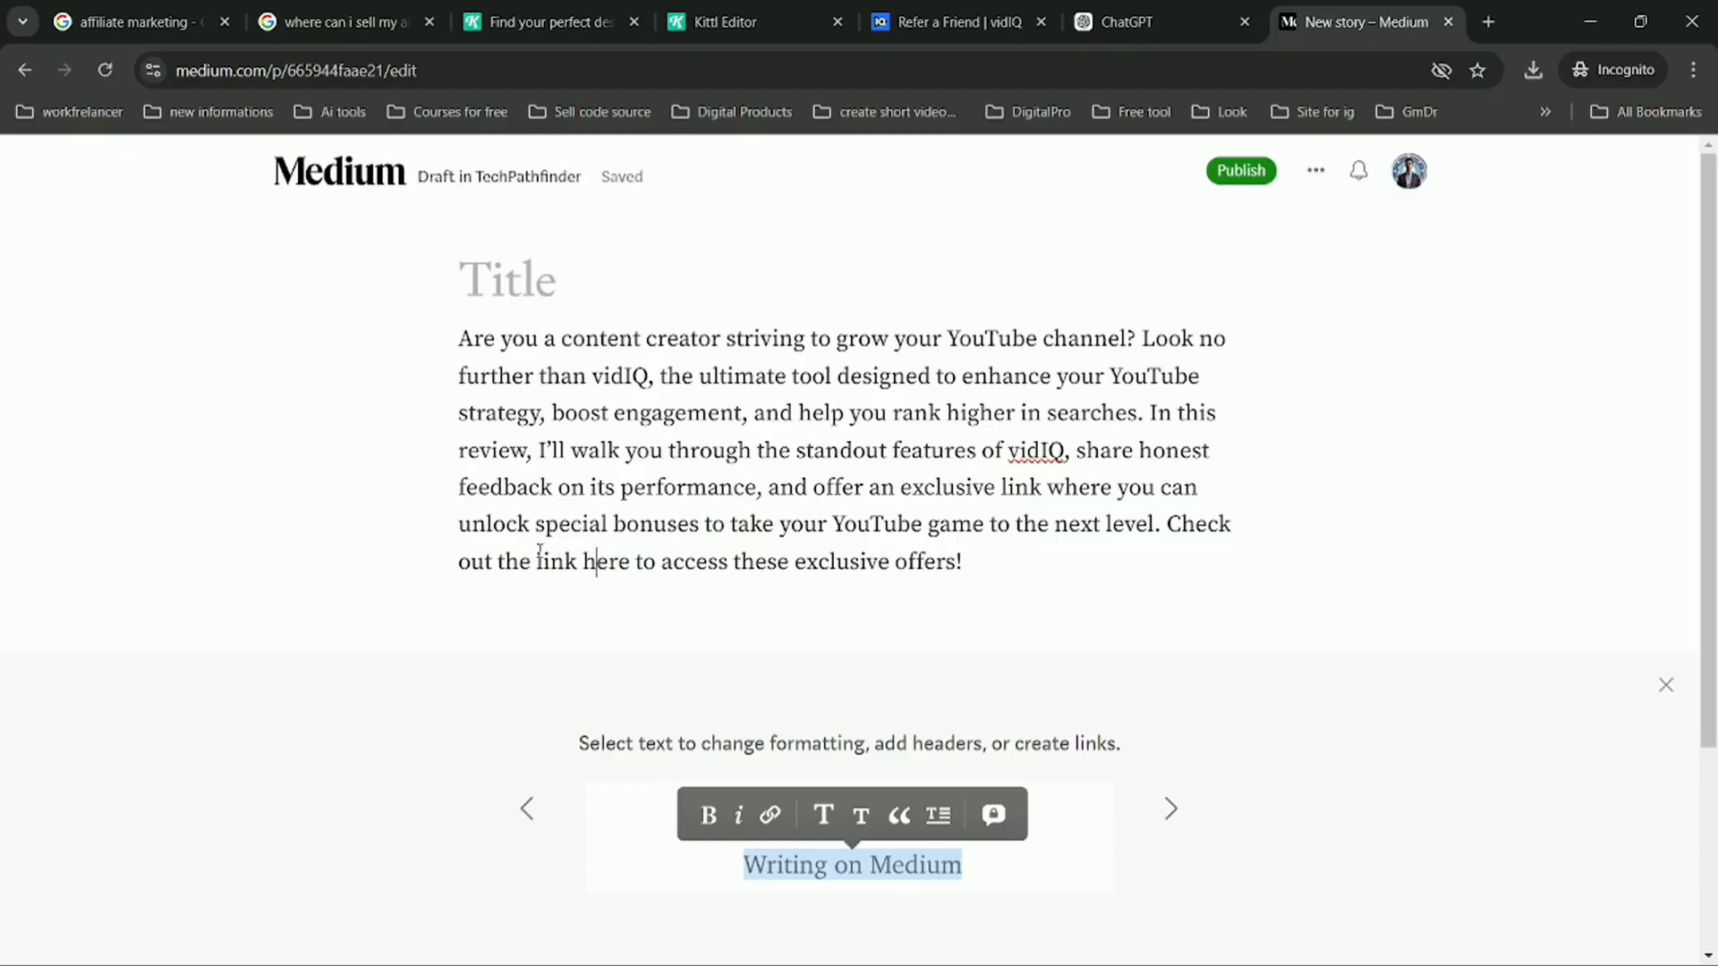
drag(538, 557, 630, 561)
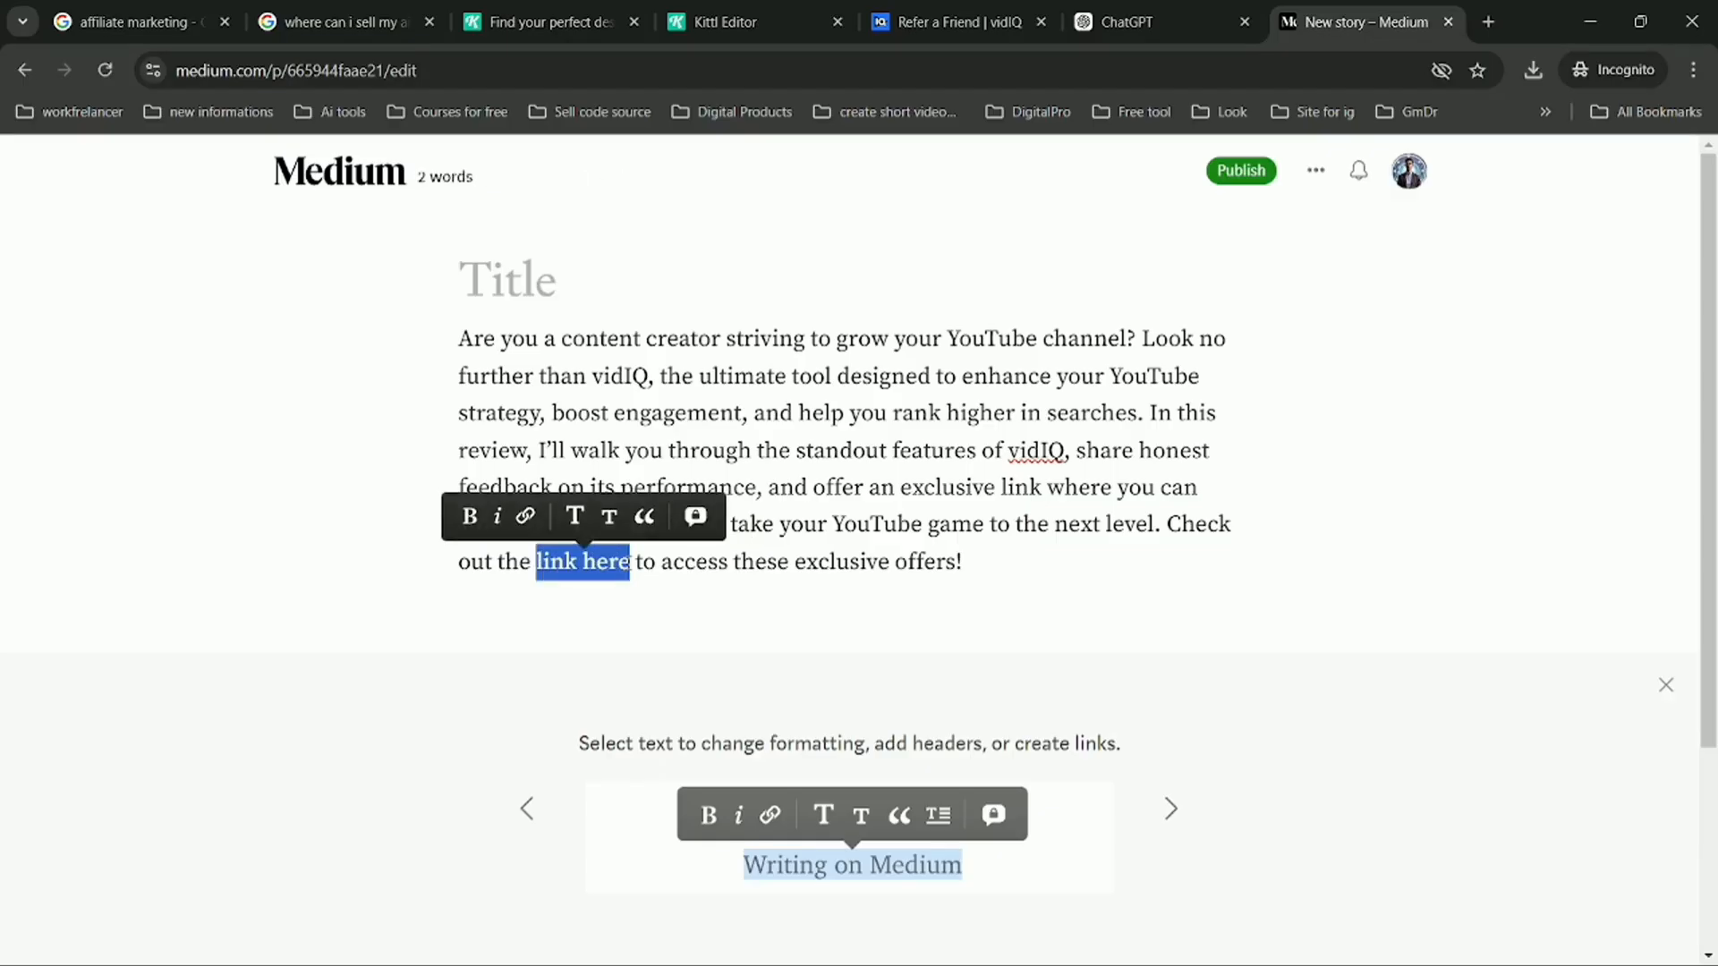
click(470, 517)
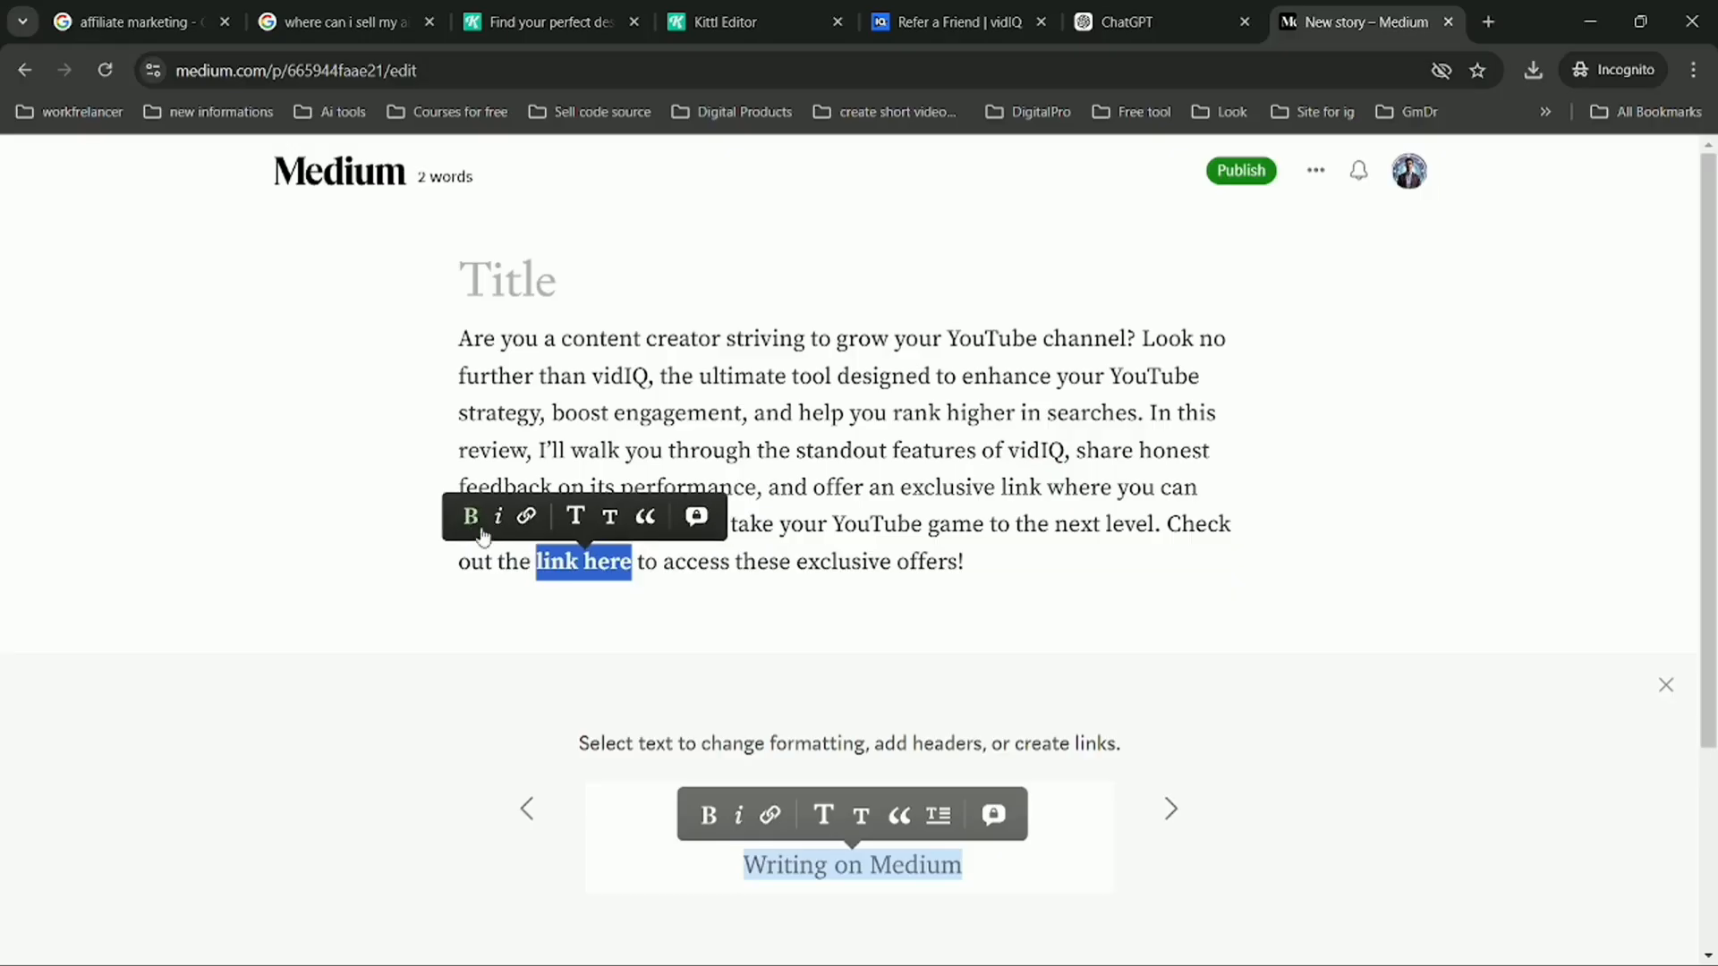
click(981, 20)
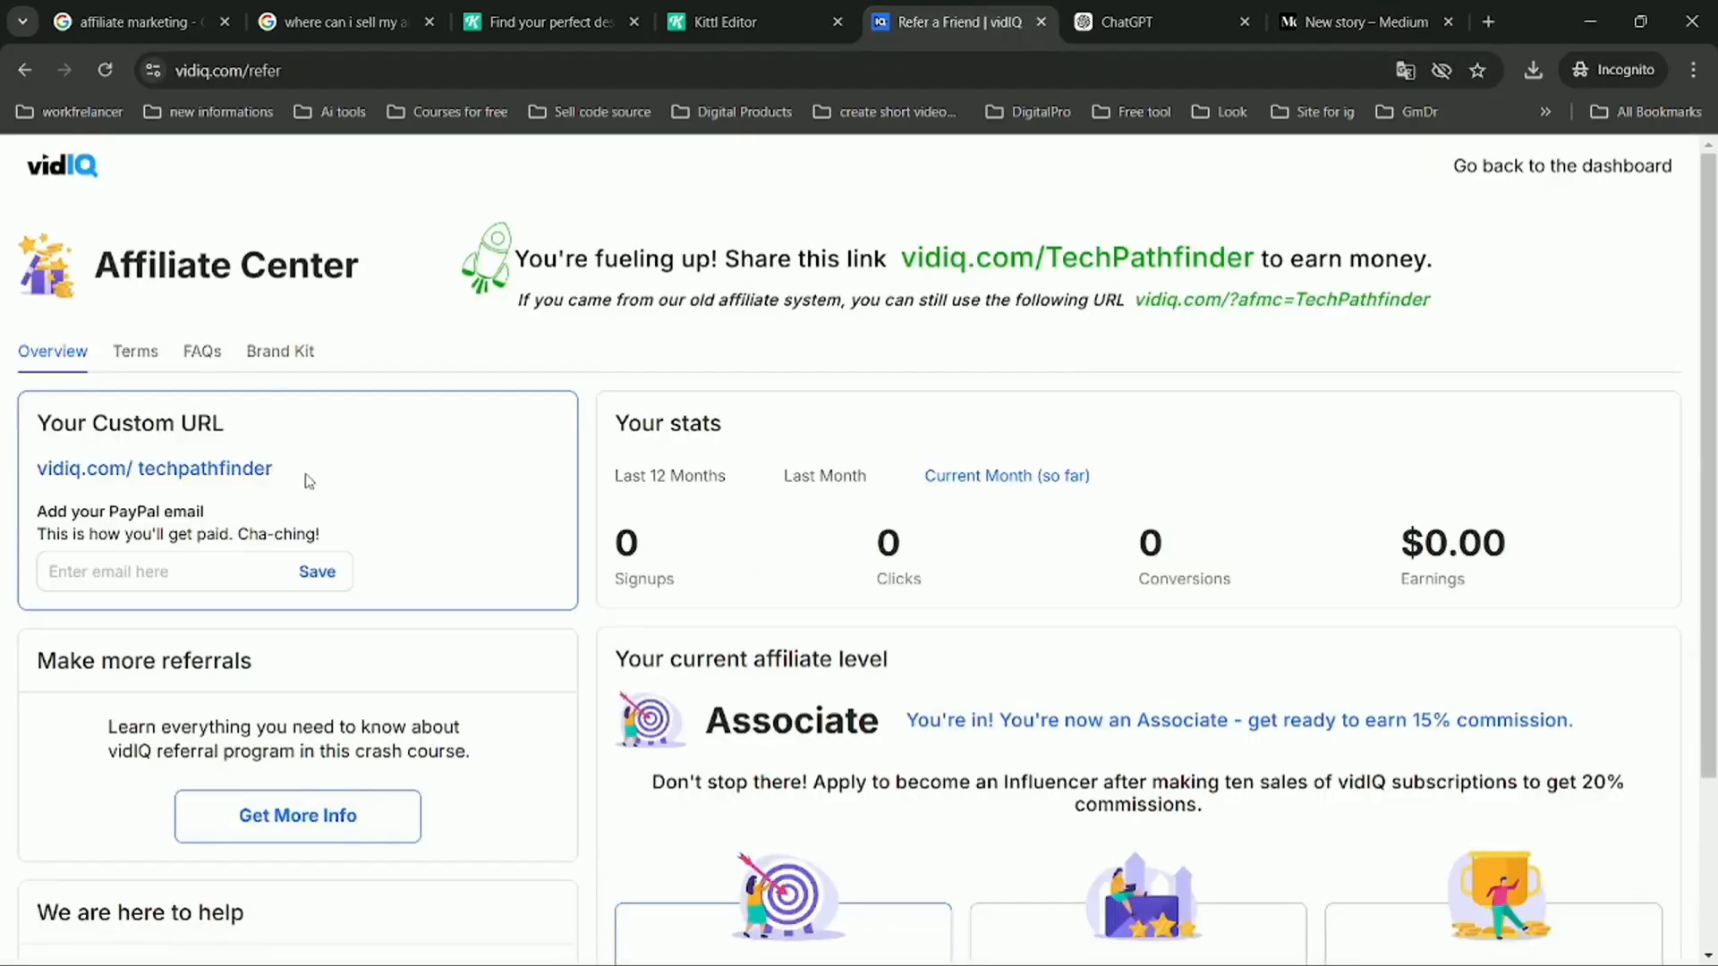
click(195, 470)
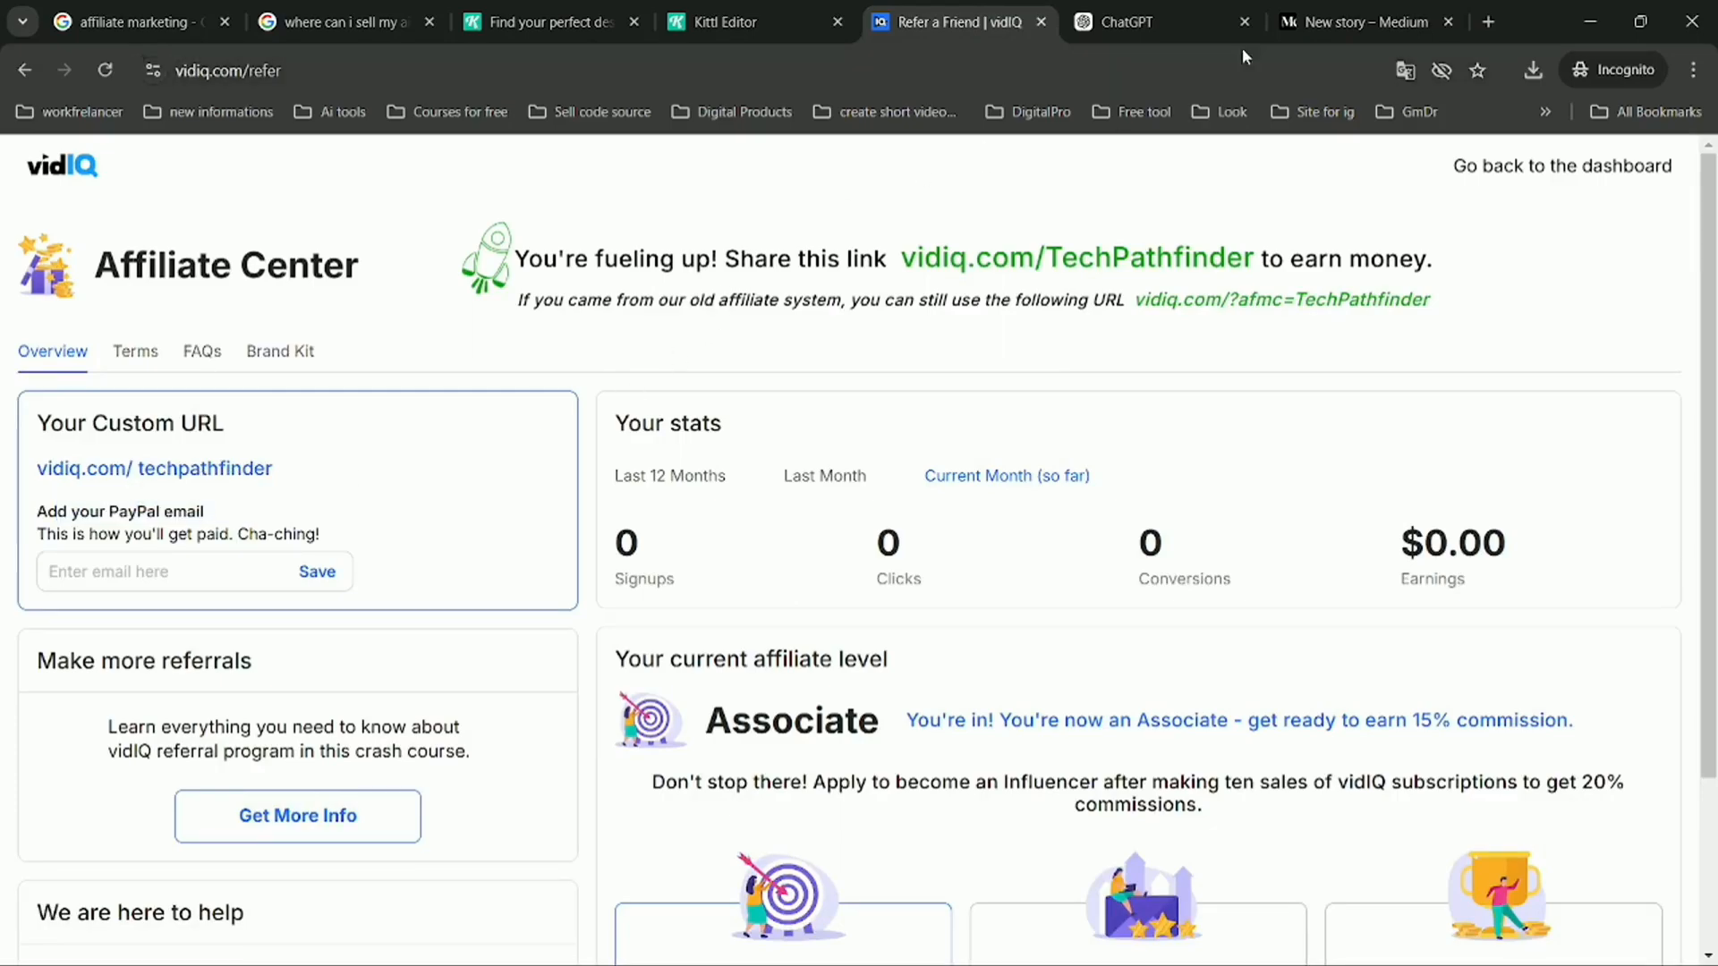
click(1297, 20)
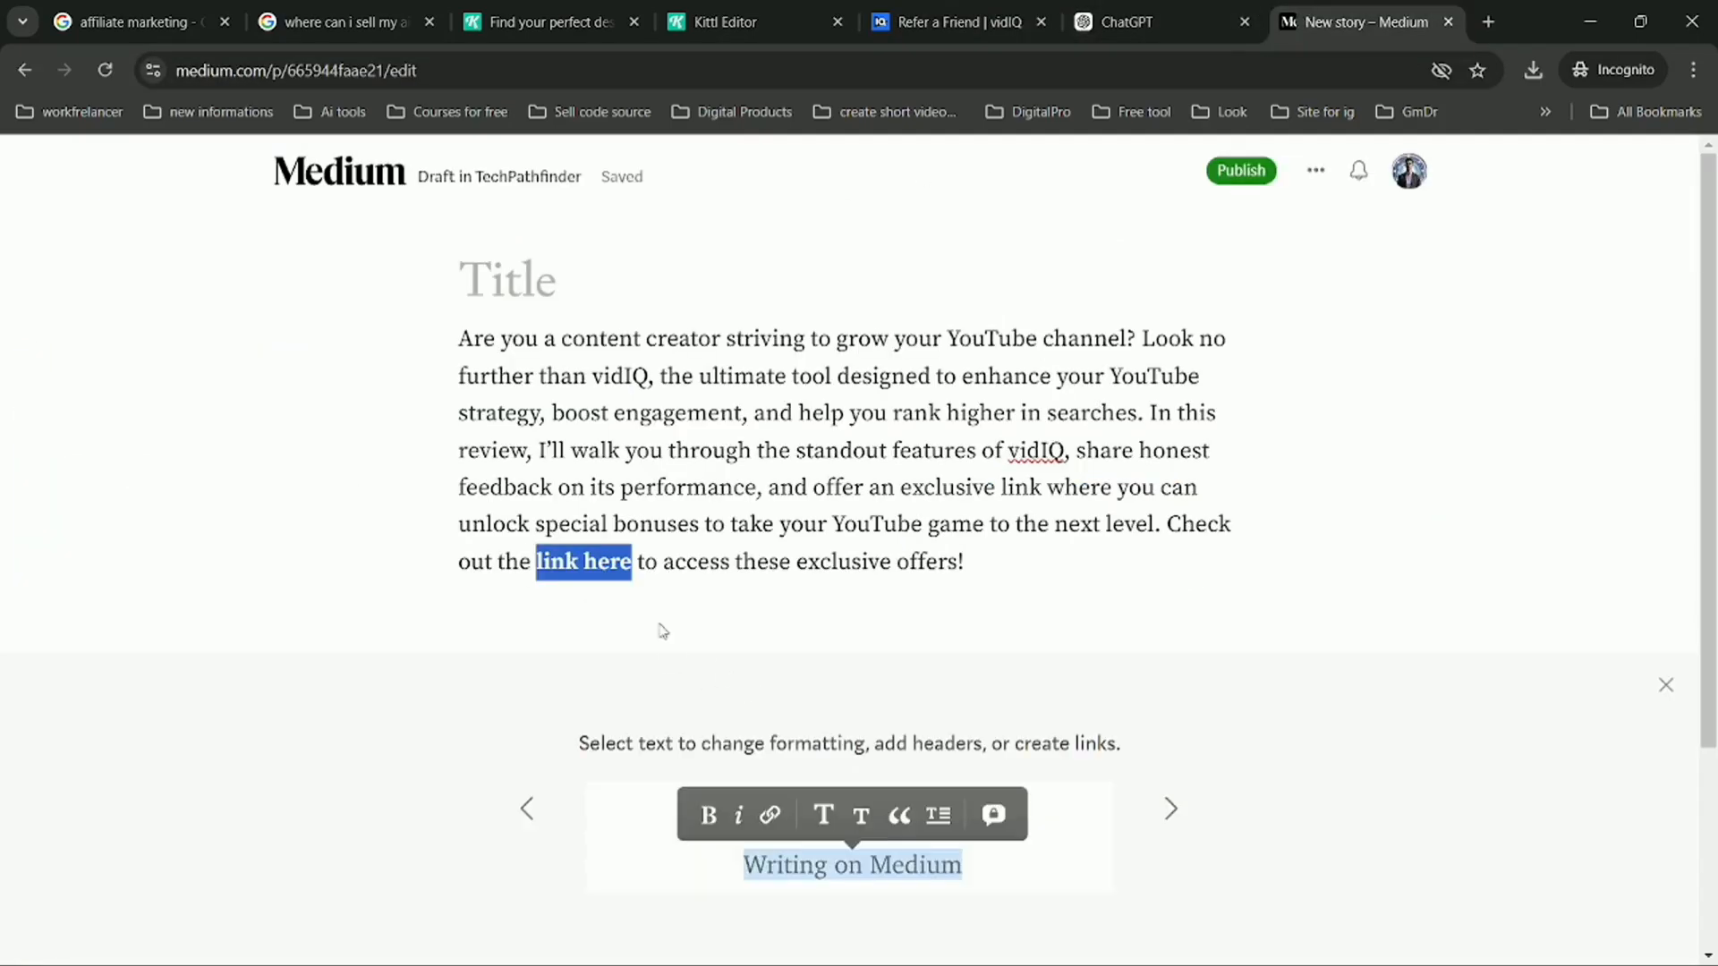
right_click(586, 569)
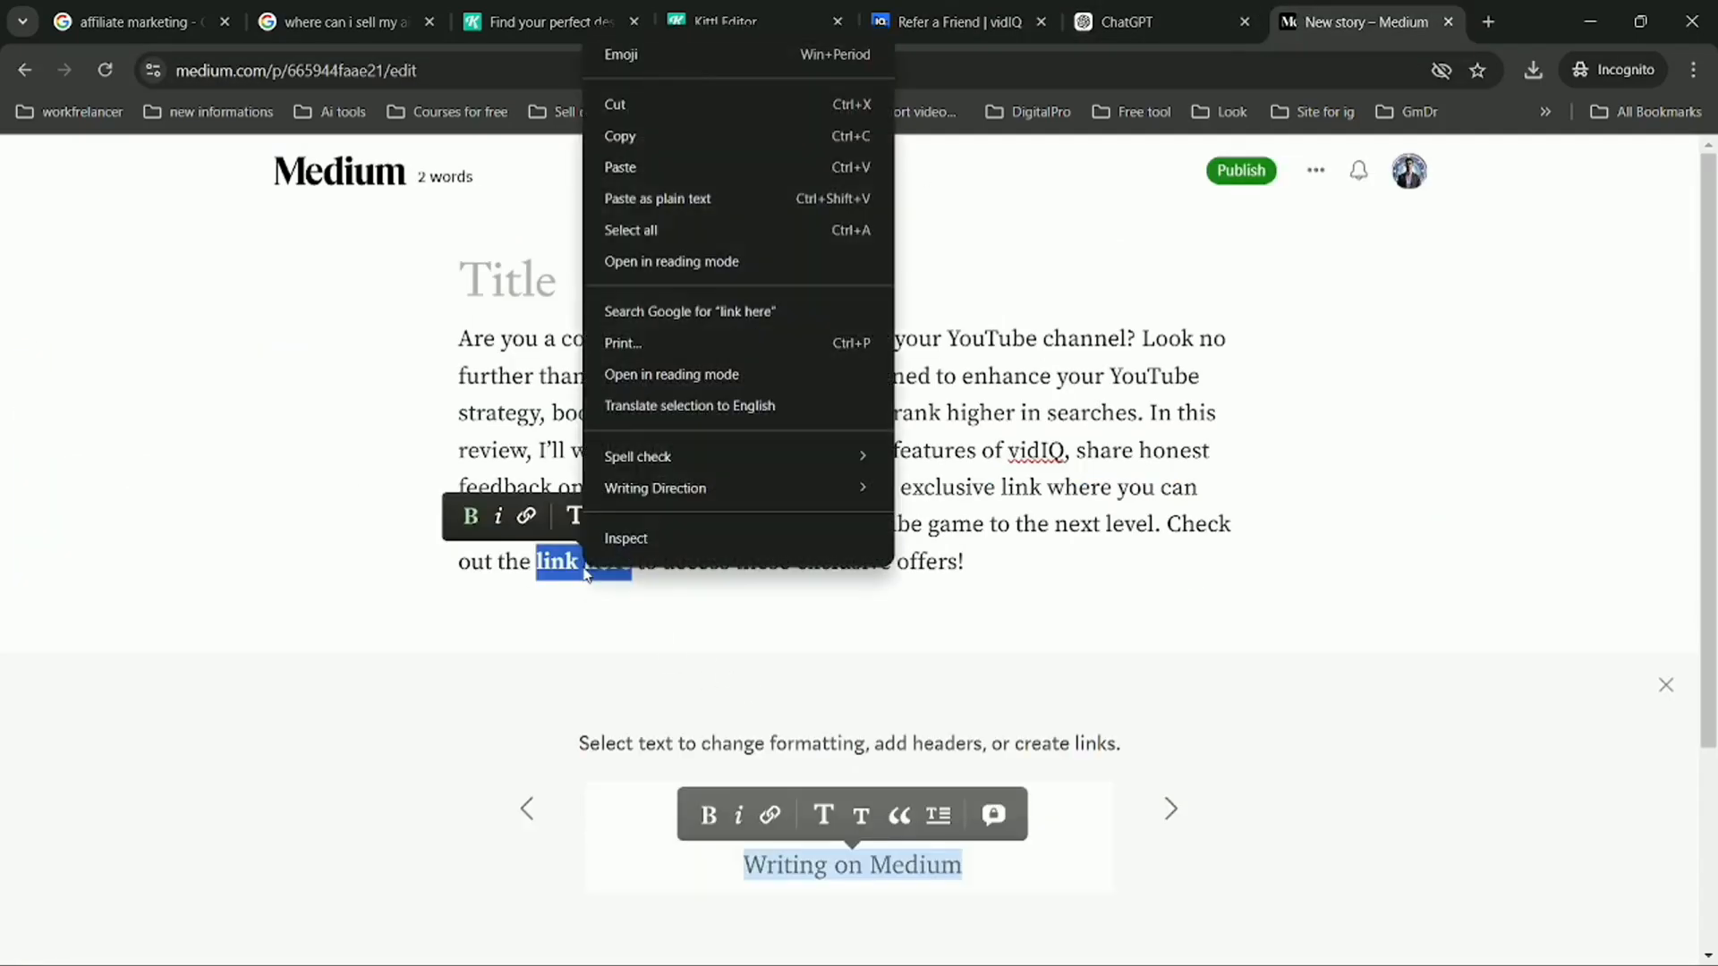
click(525, 517)
click(525, 517)
right_click(522, 517)
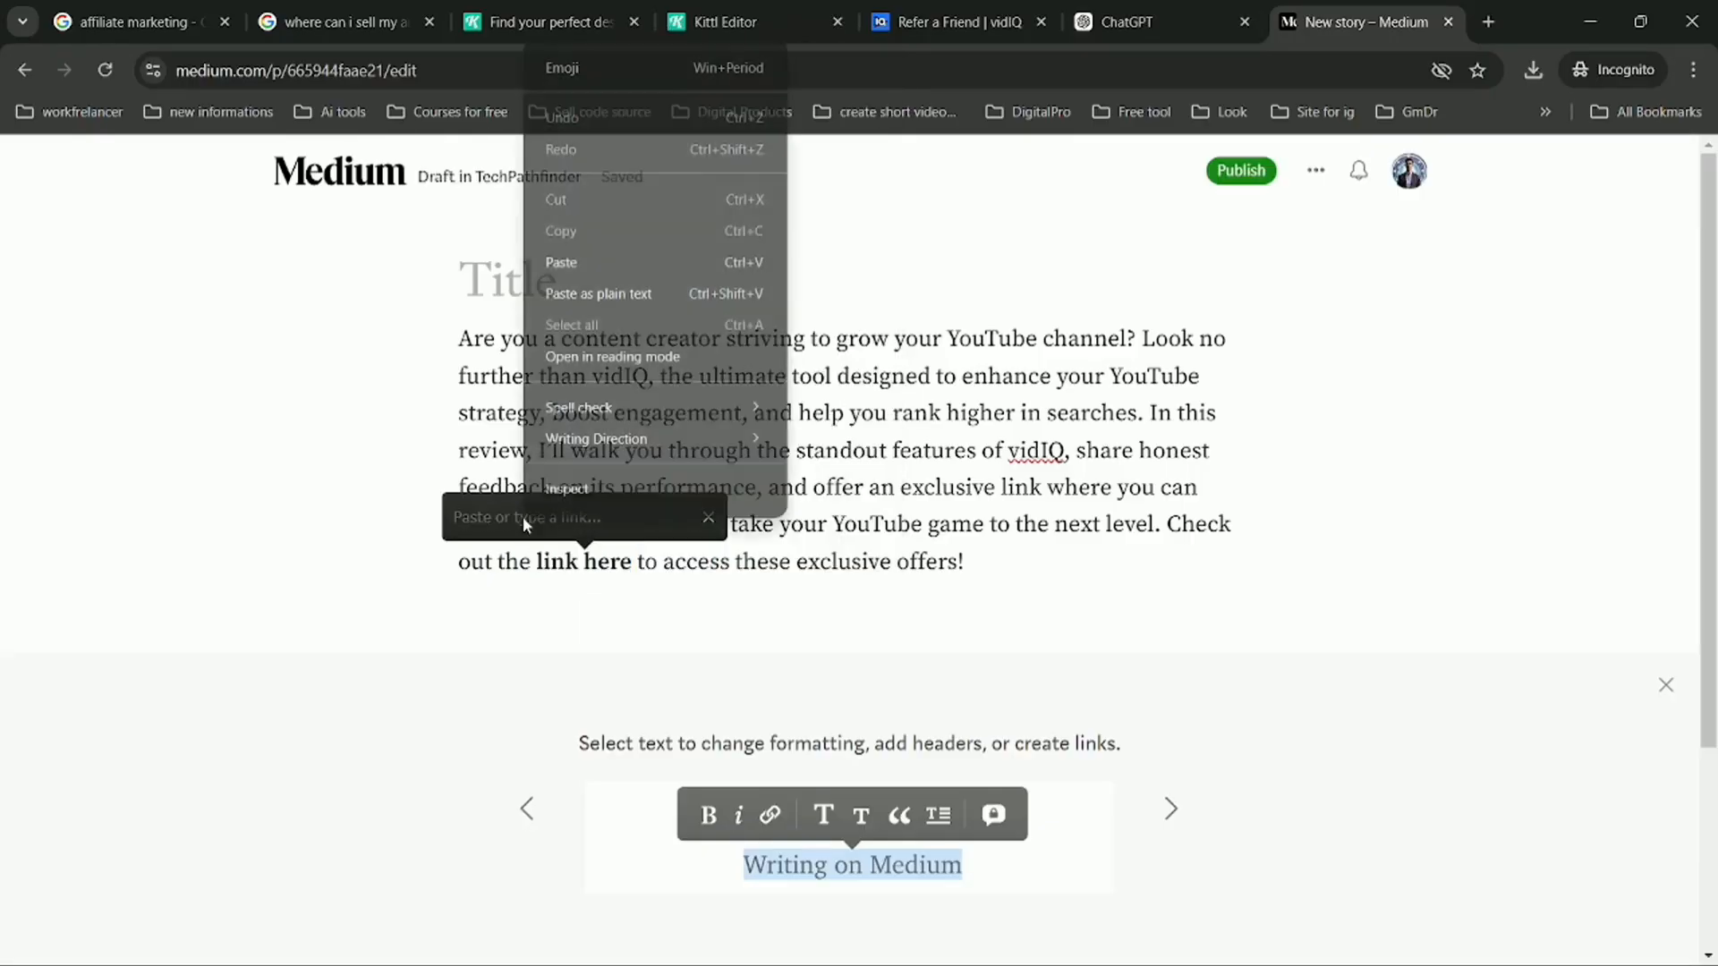
click(589, 264)
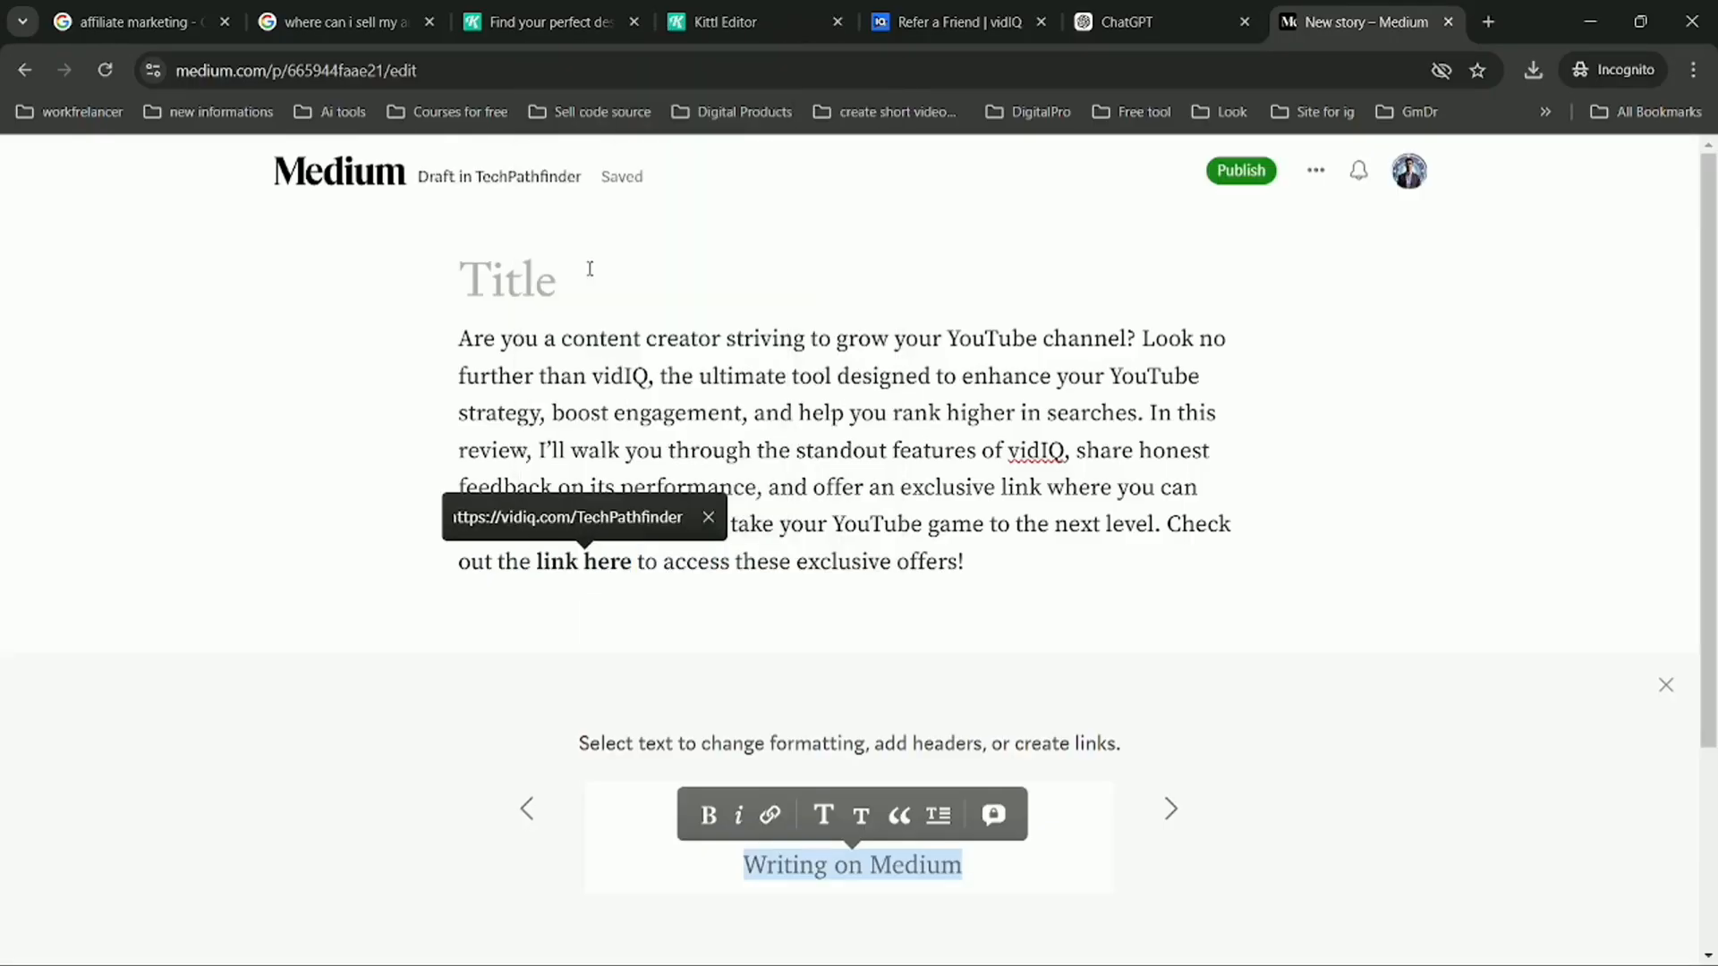
key(Return)
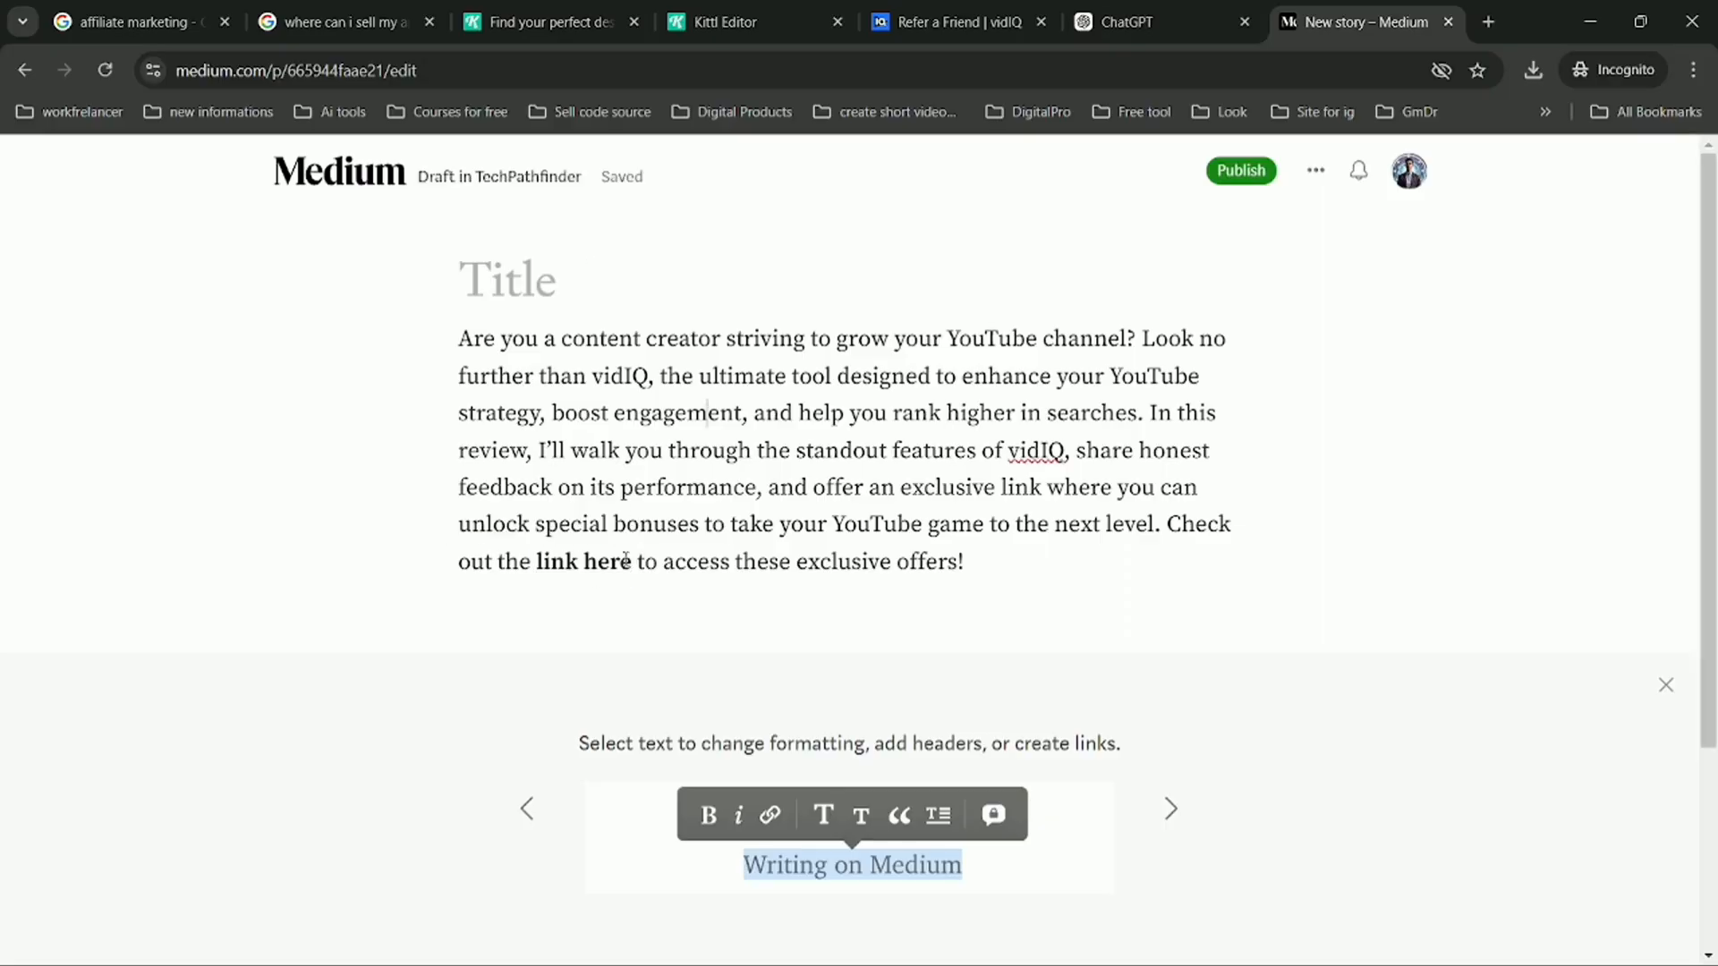
- Format the introduction paragraph as a block quote, keeping "link here" in bold
drag(631, 561, 536, 561)
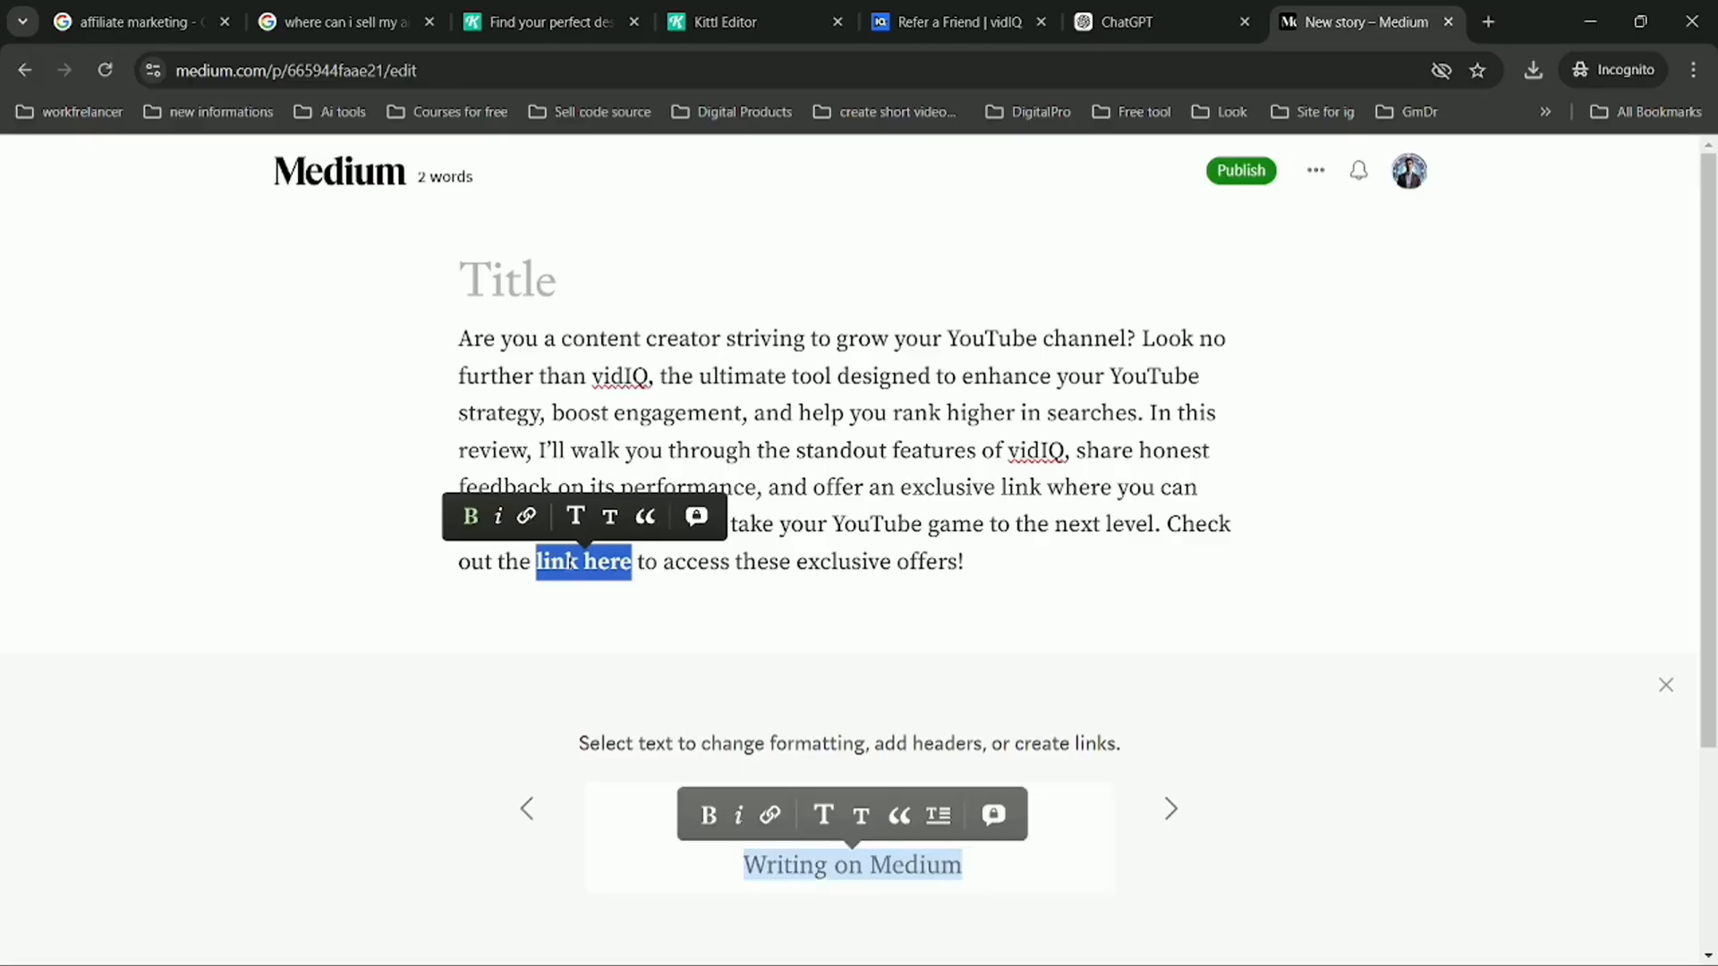
click(505, 518)
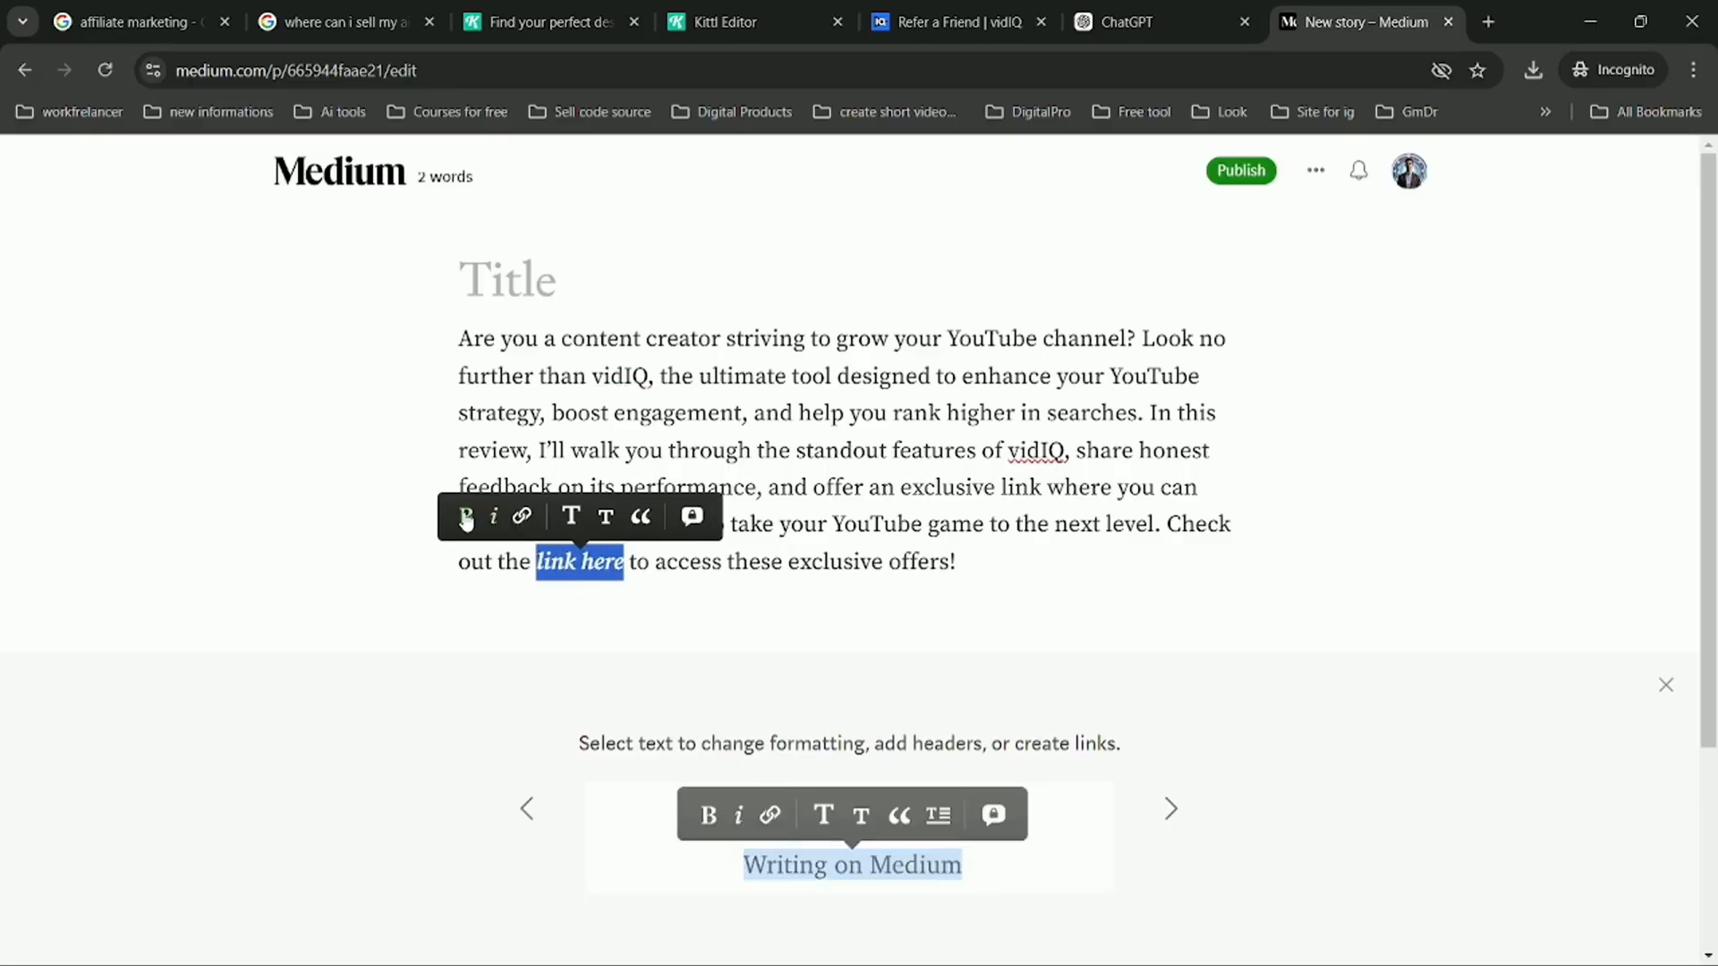
click(464, 517)
click(491, 518)
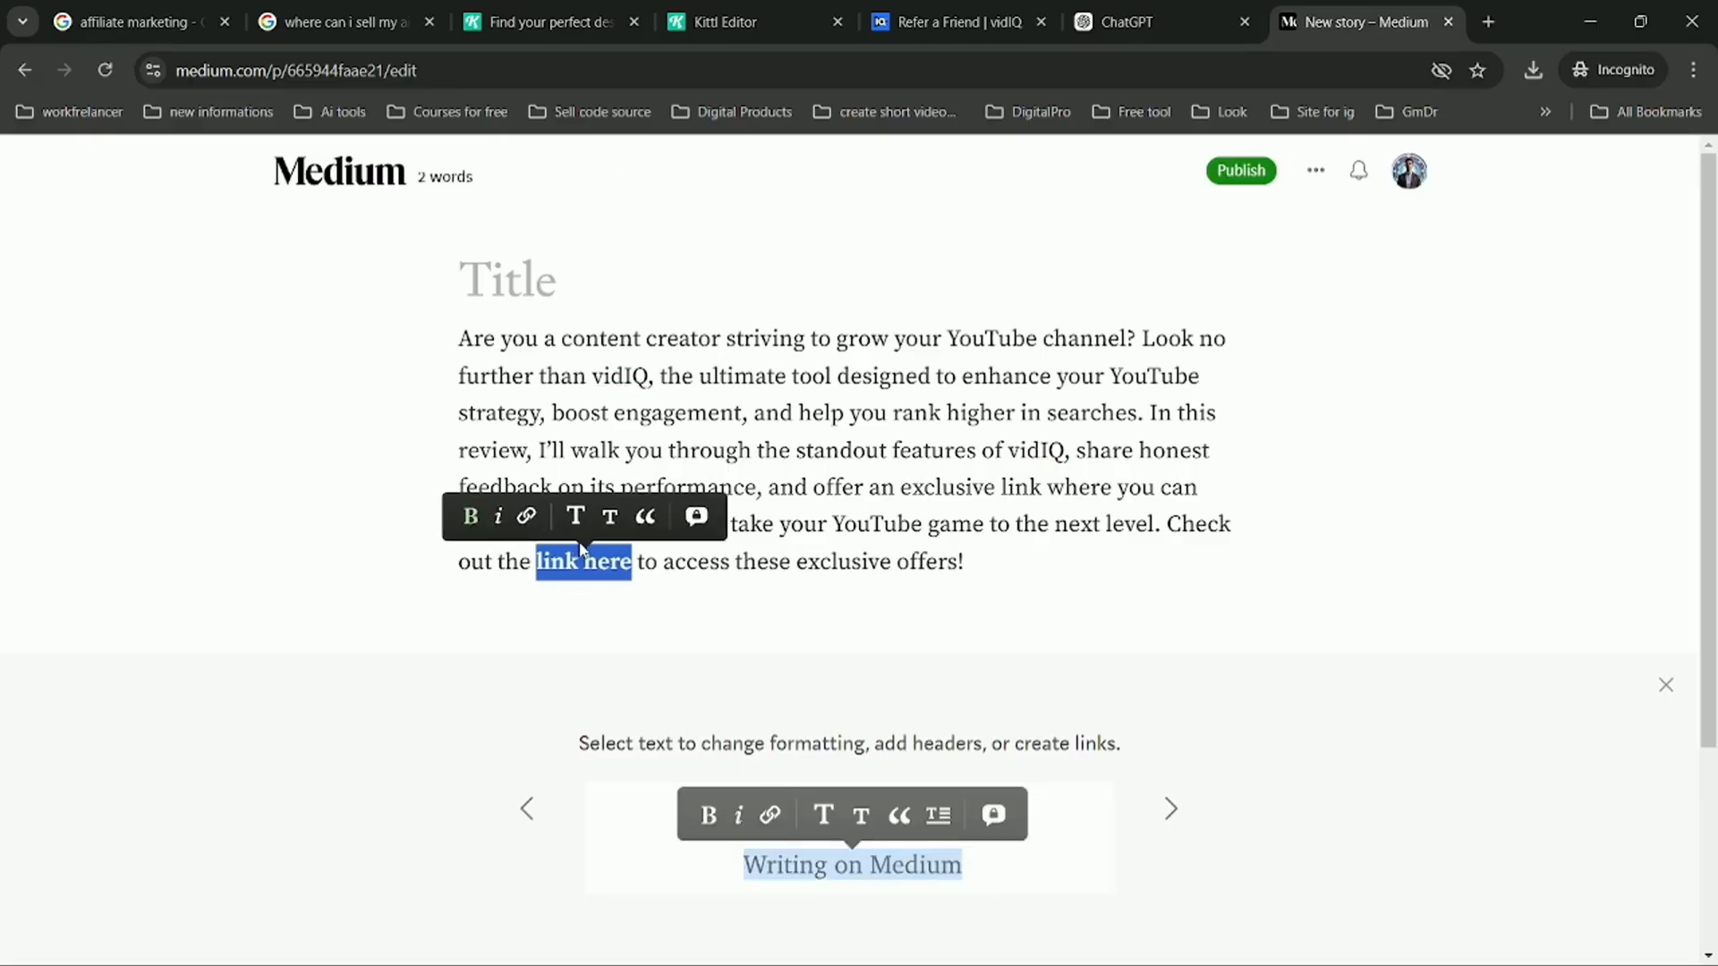
click(647, 519)
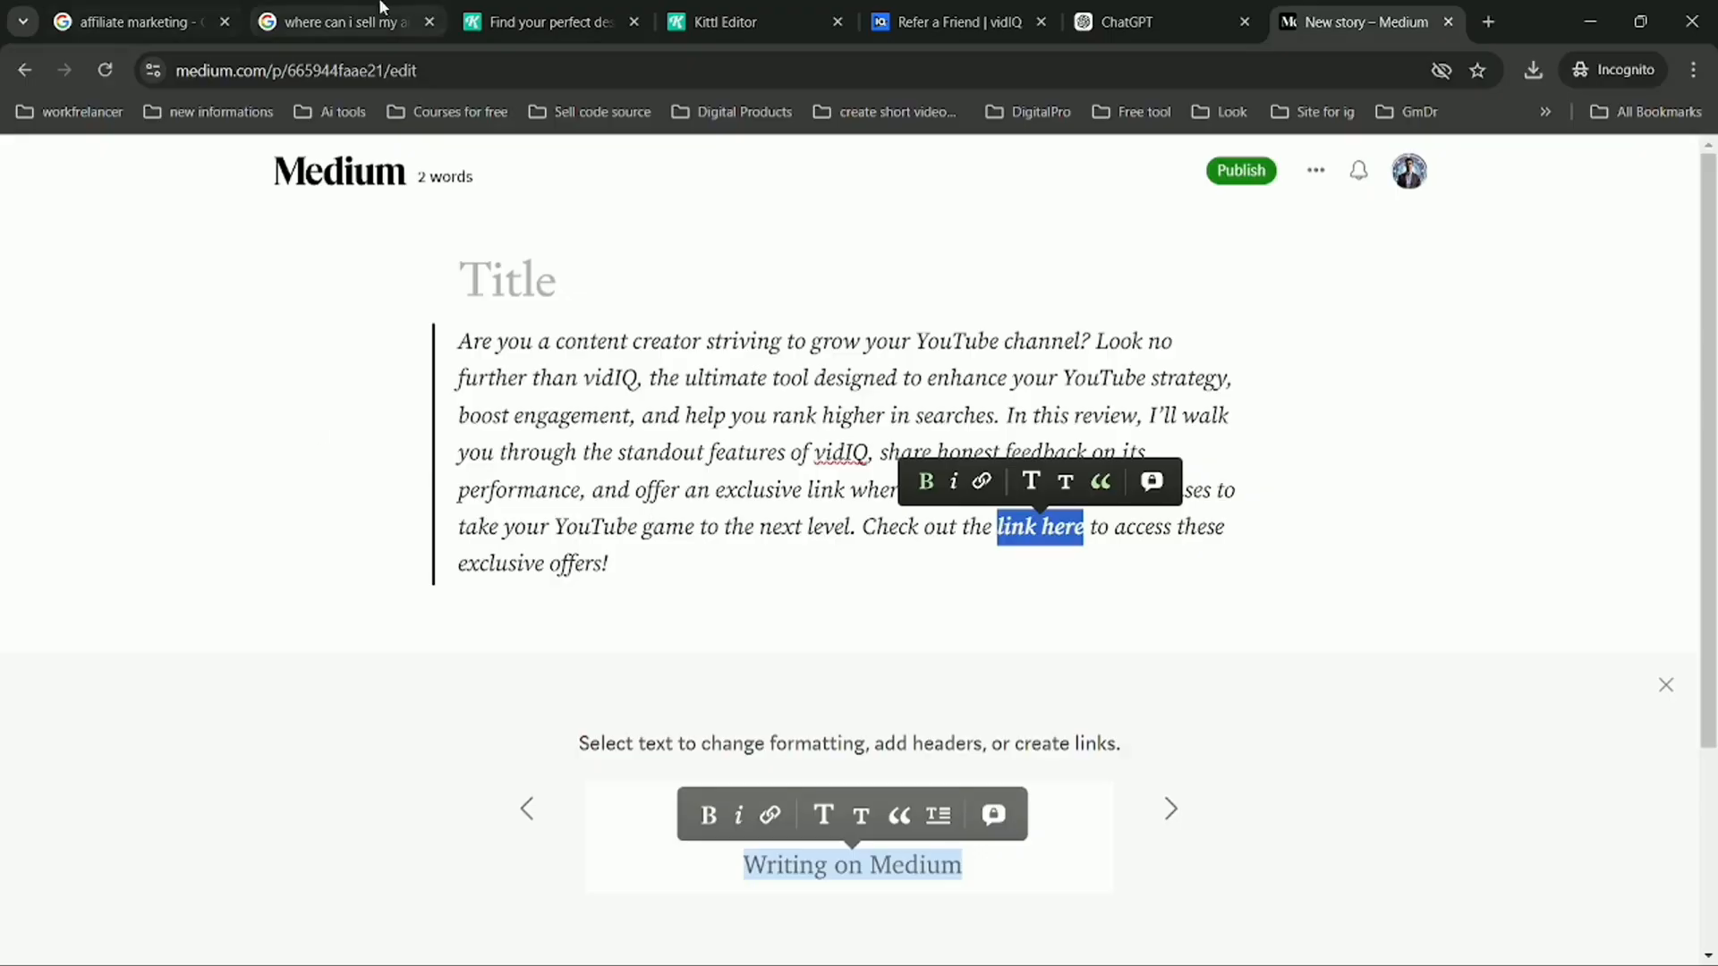
click(568, 341)
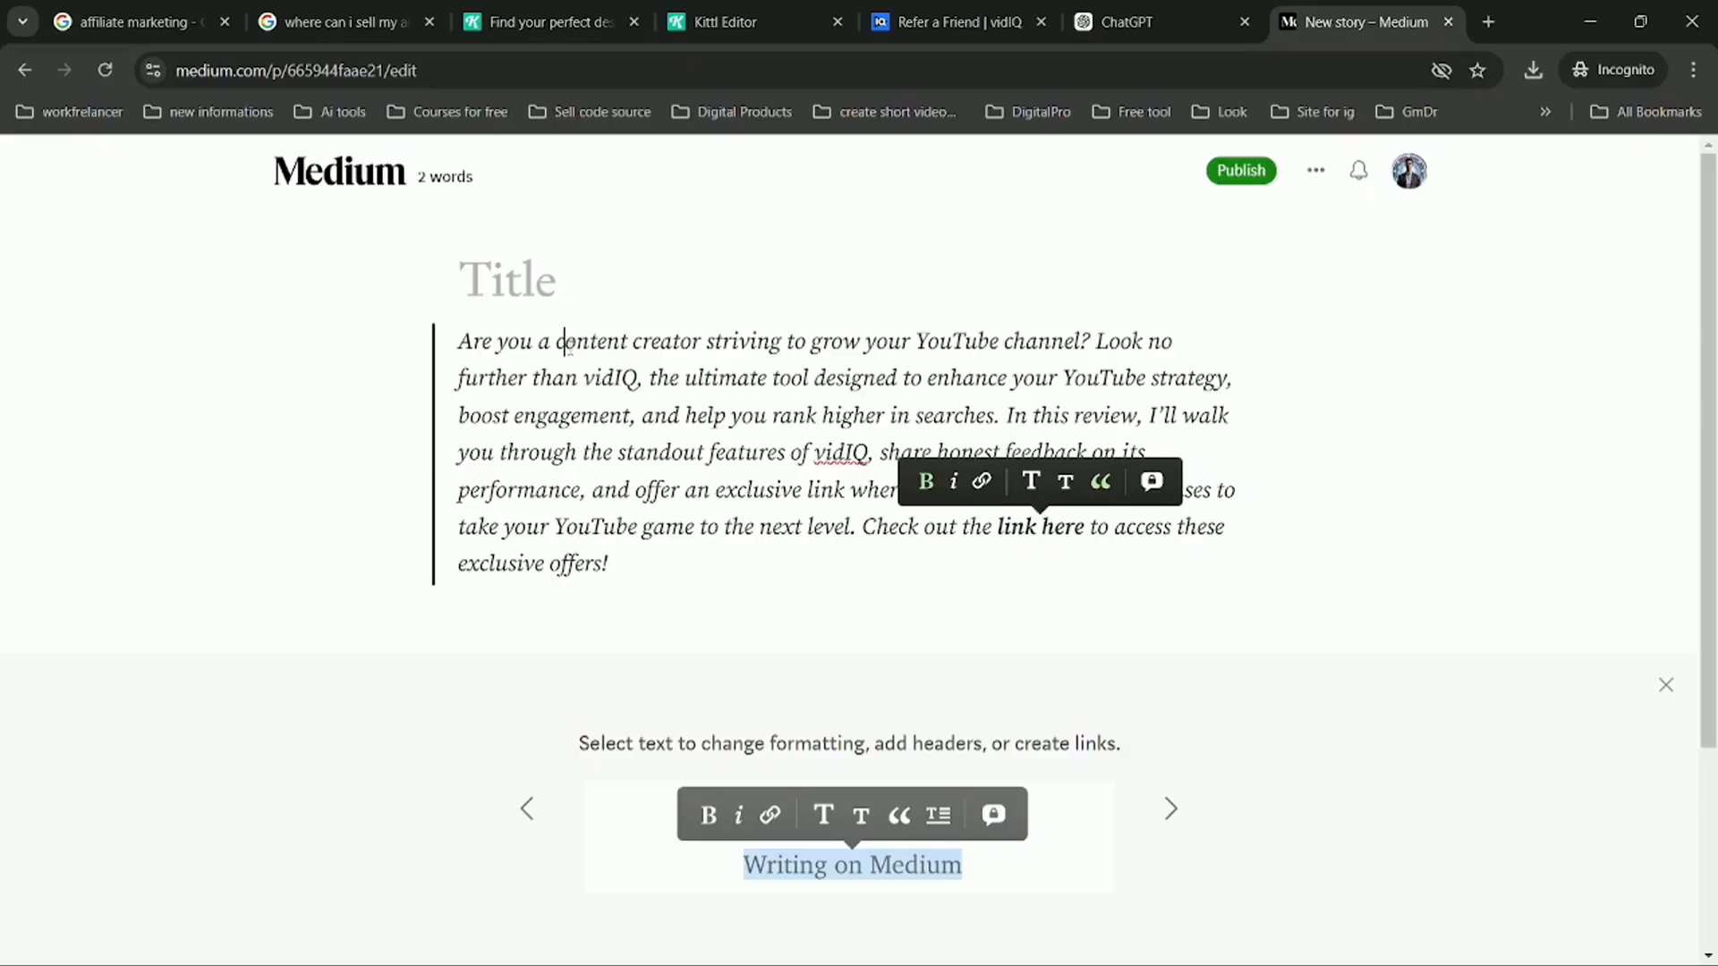
- Copy the "What is vidIQ?" heading and paragraph from ChatGPT and paste them below the quoted introduction in Medium
click(1163, 19)
scroll(872, 376, down, 2)
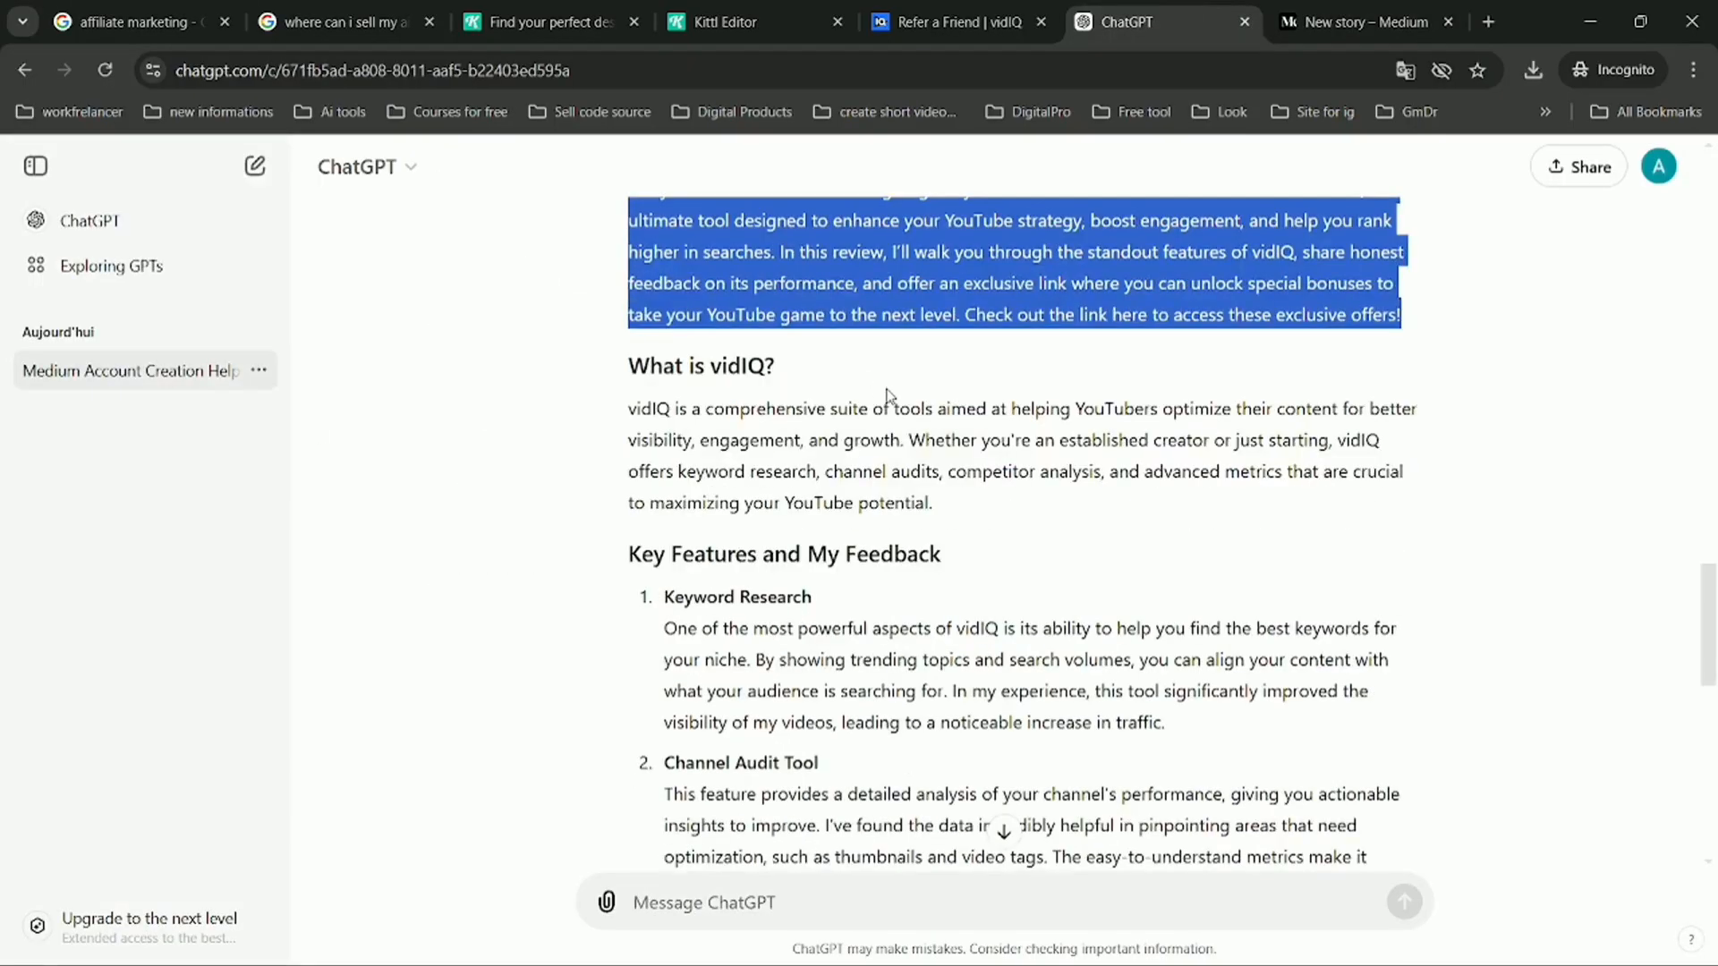
drag(629, 367, 935, 501)
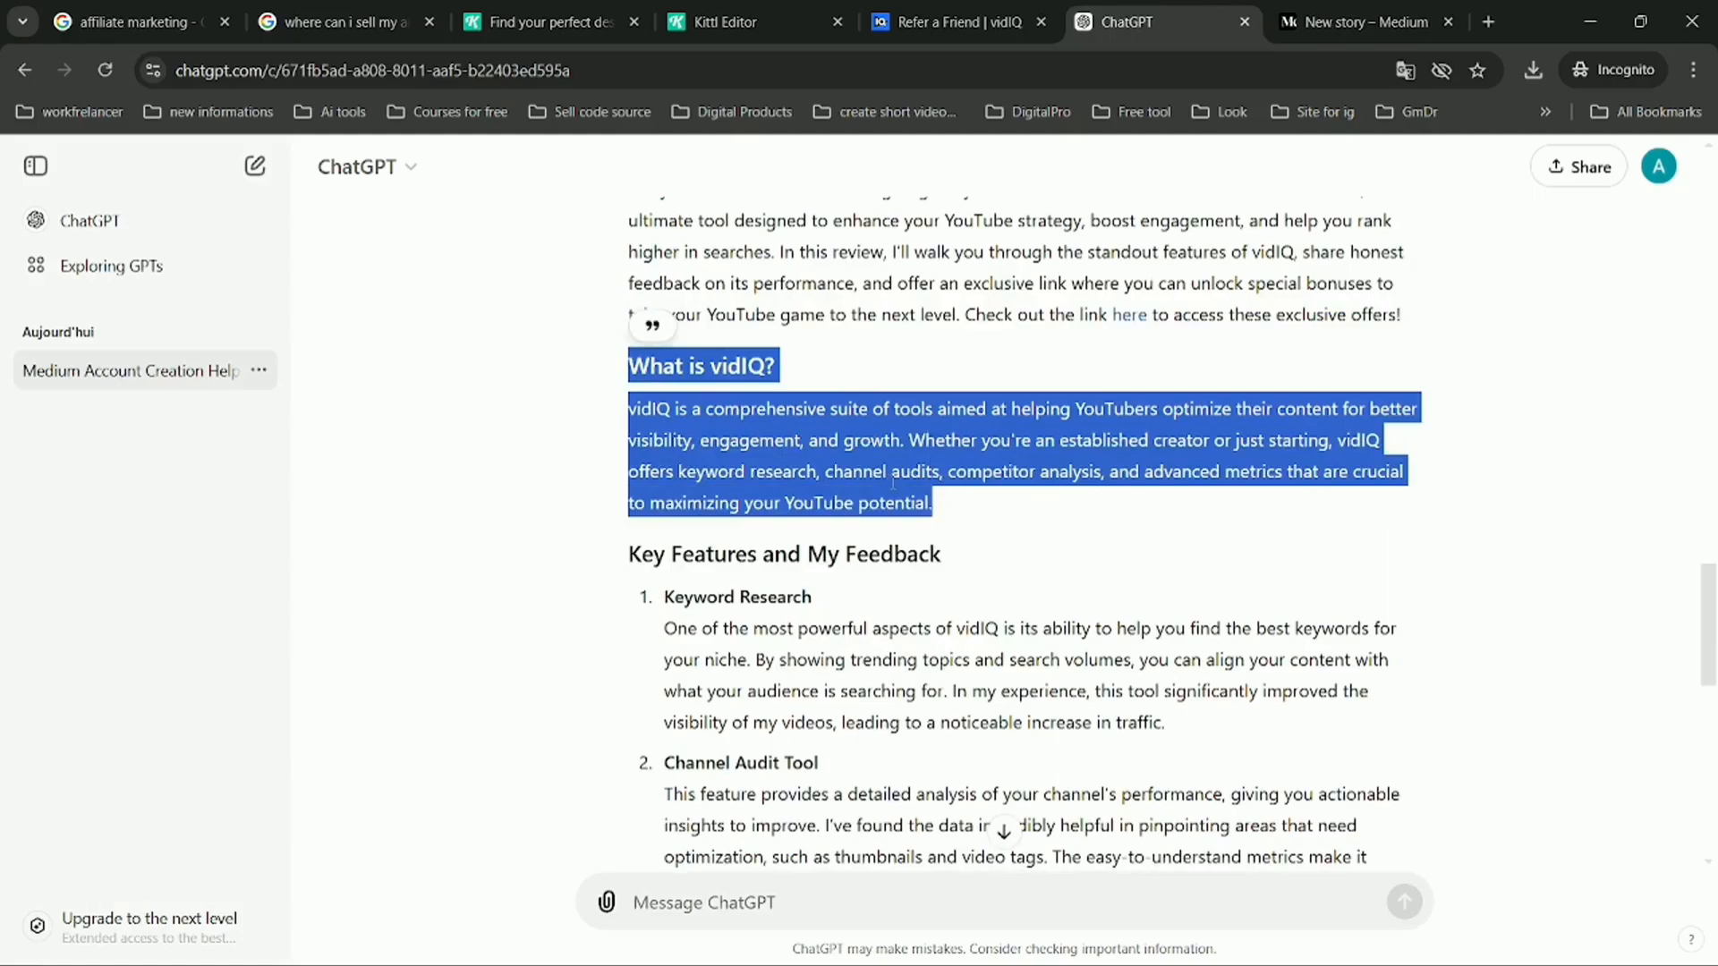
right_click(886, 478)
click(912, 508)
click(1346, 21)
scroll(629, 440, down, 1)
click(629, 443)
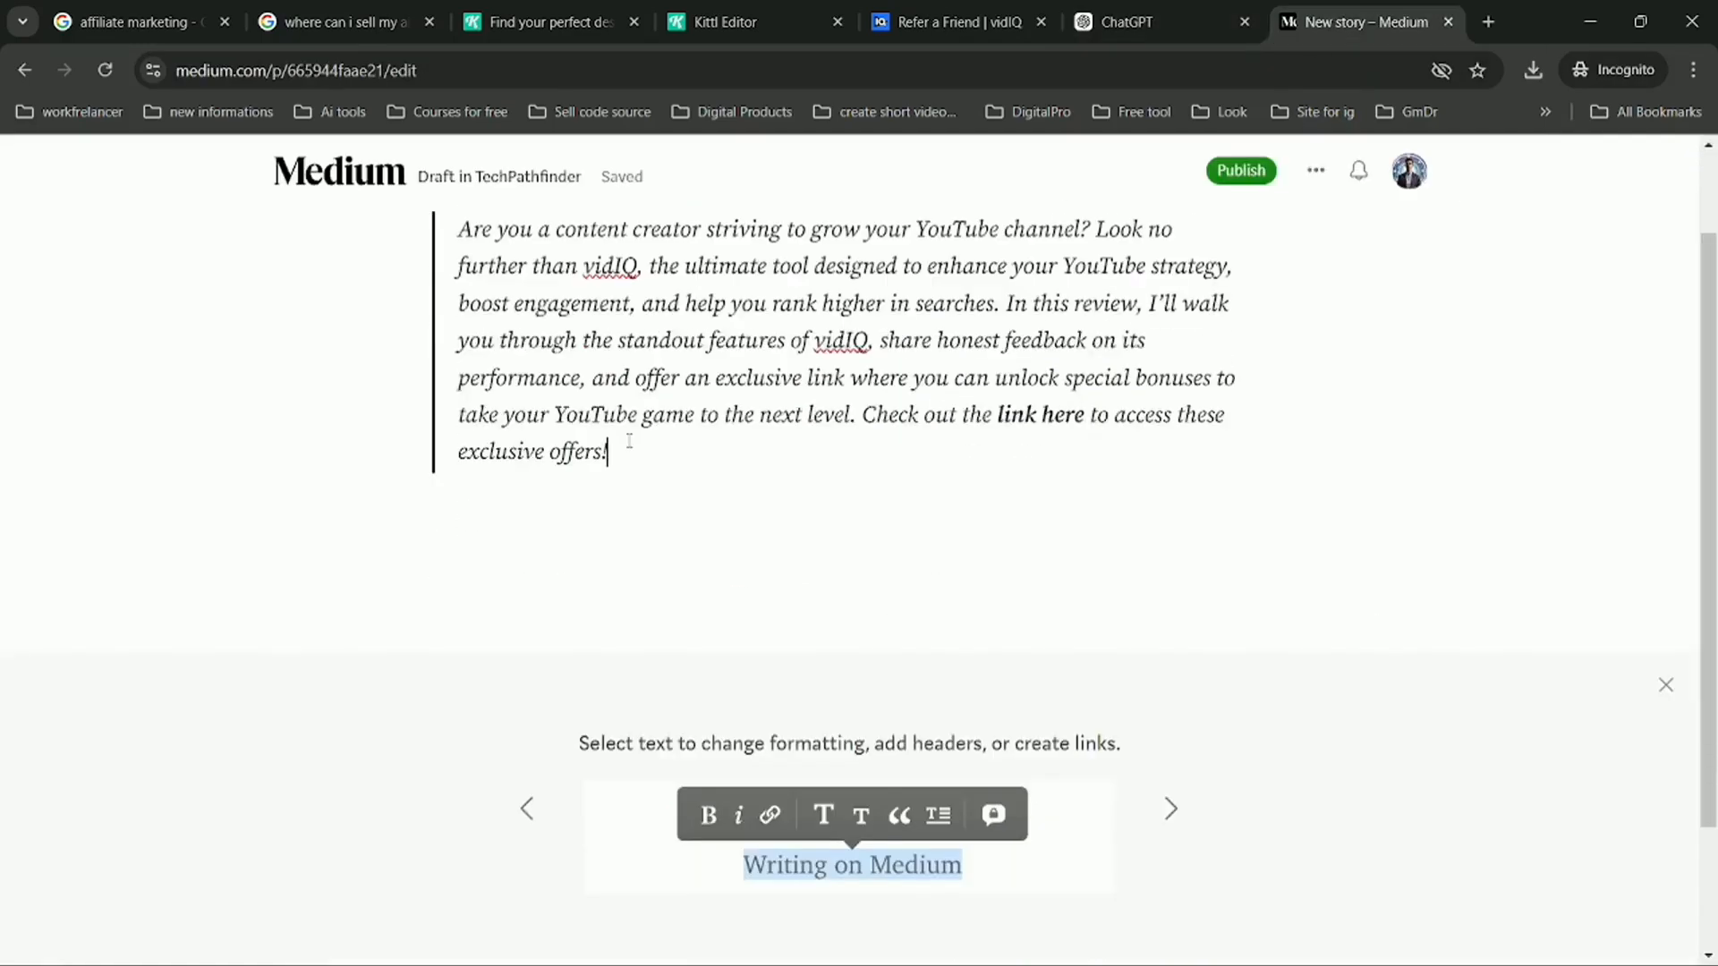
key(Return)
right_click(526, 526)
click(568, 270)
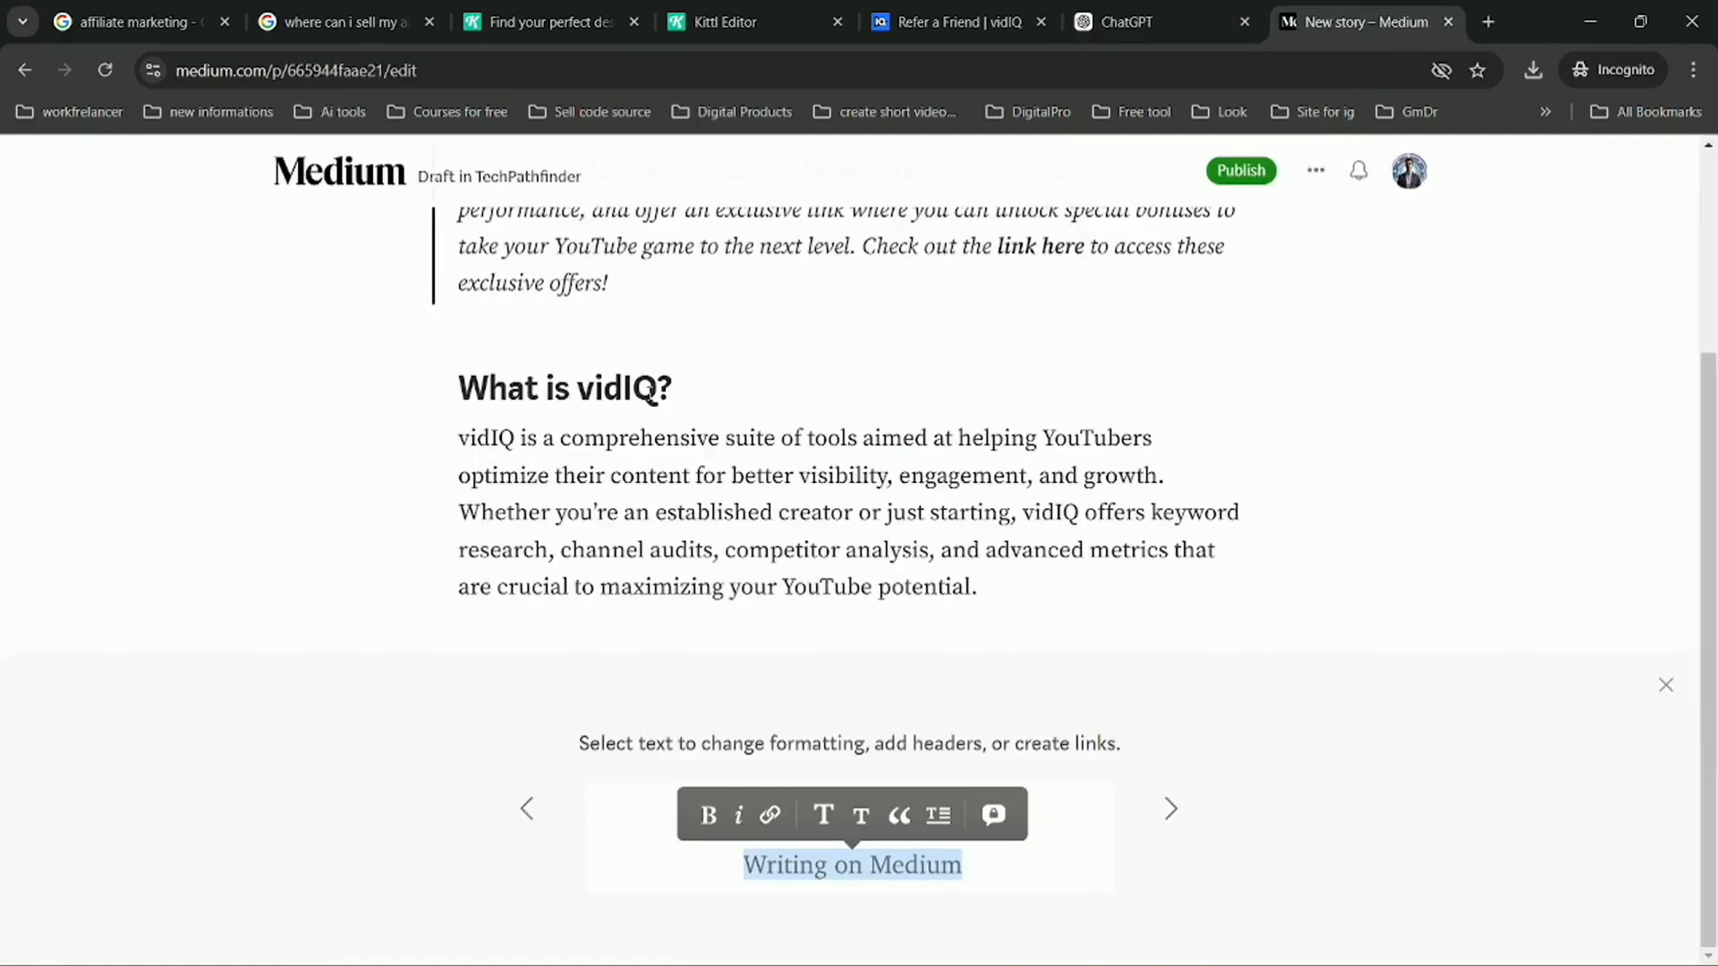
- Copy the "Key Features and My Feedback" section through "Exclusive Bonuses" from ChatGPT and paste it below the "What is vidIQ?" section
scroll(912, 586, up, 5)
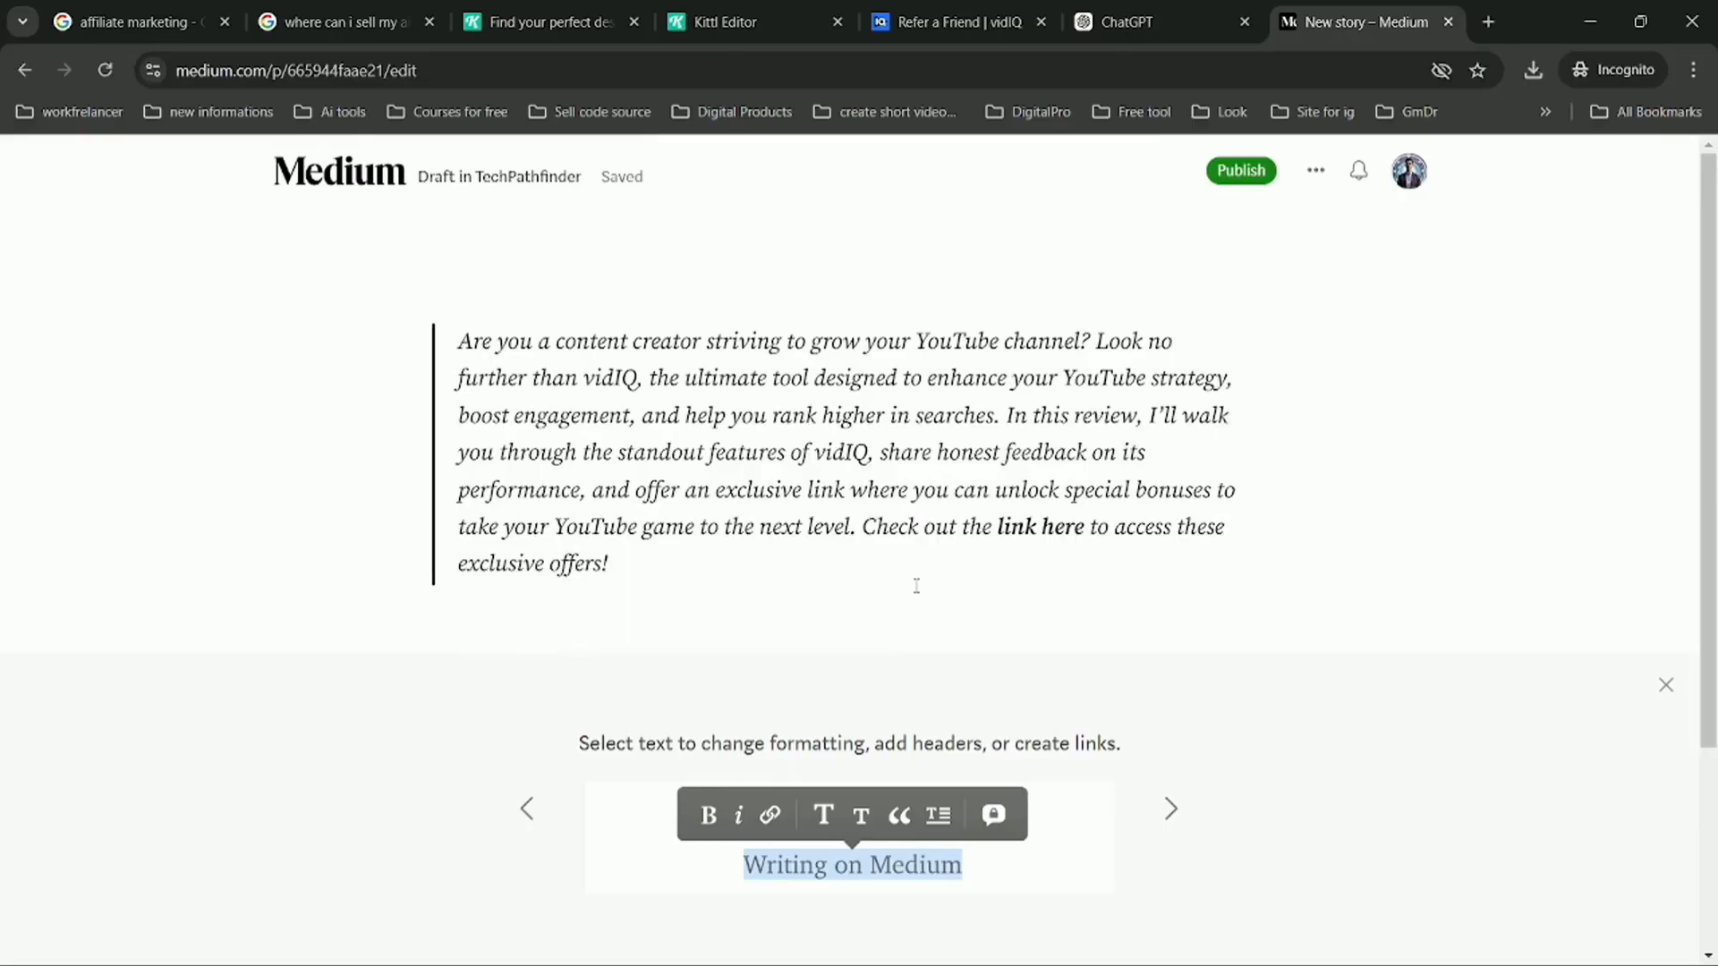
scroll(916, 586, down, 3)
click(1160, 22)
scroll(812, 467, down, 3)
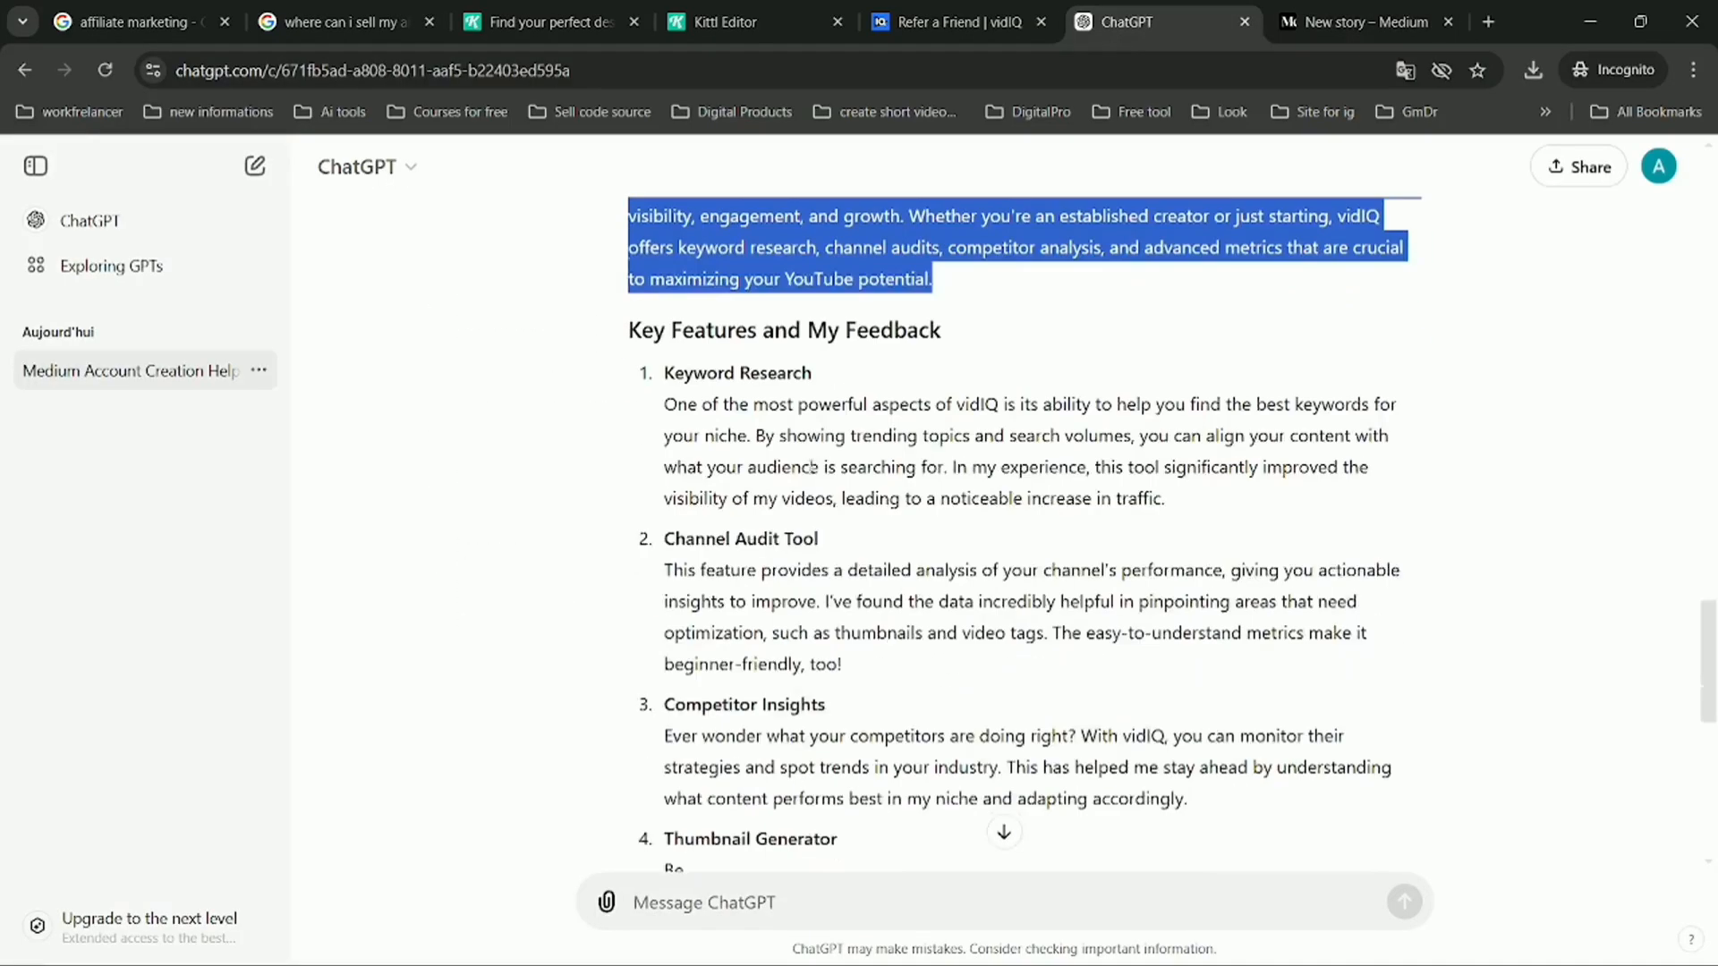
drag(629, 333, 1243, 684)
right_click(999, 616)
click(1040, 633)
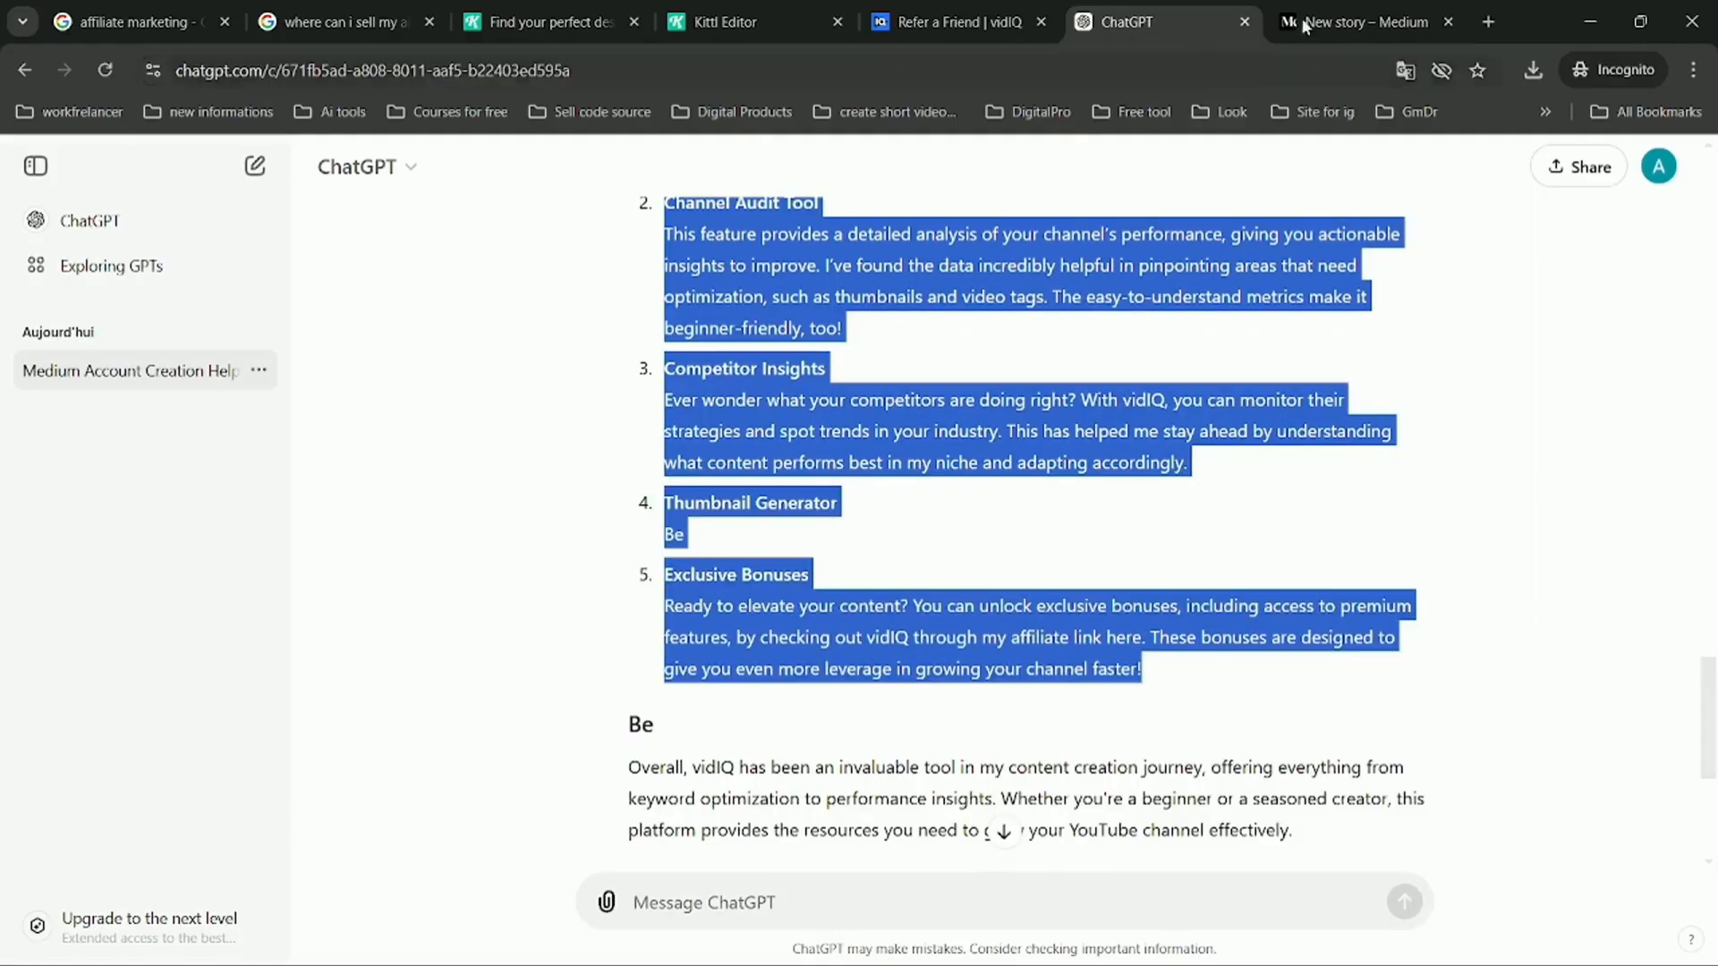
click(1305, 23)
key(Return)
key(Return)
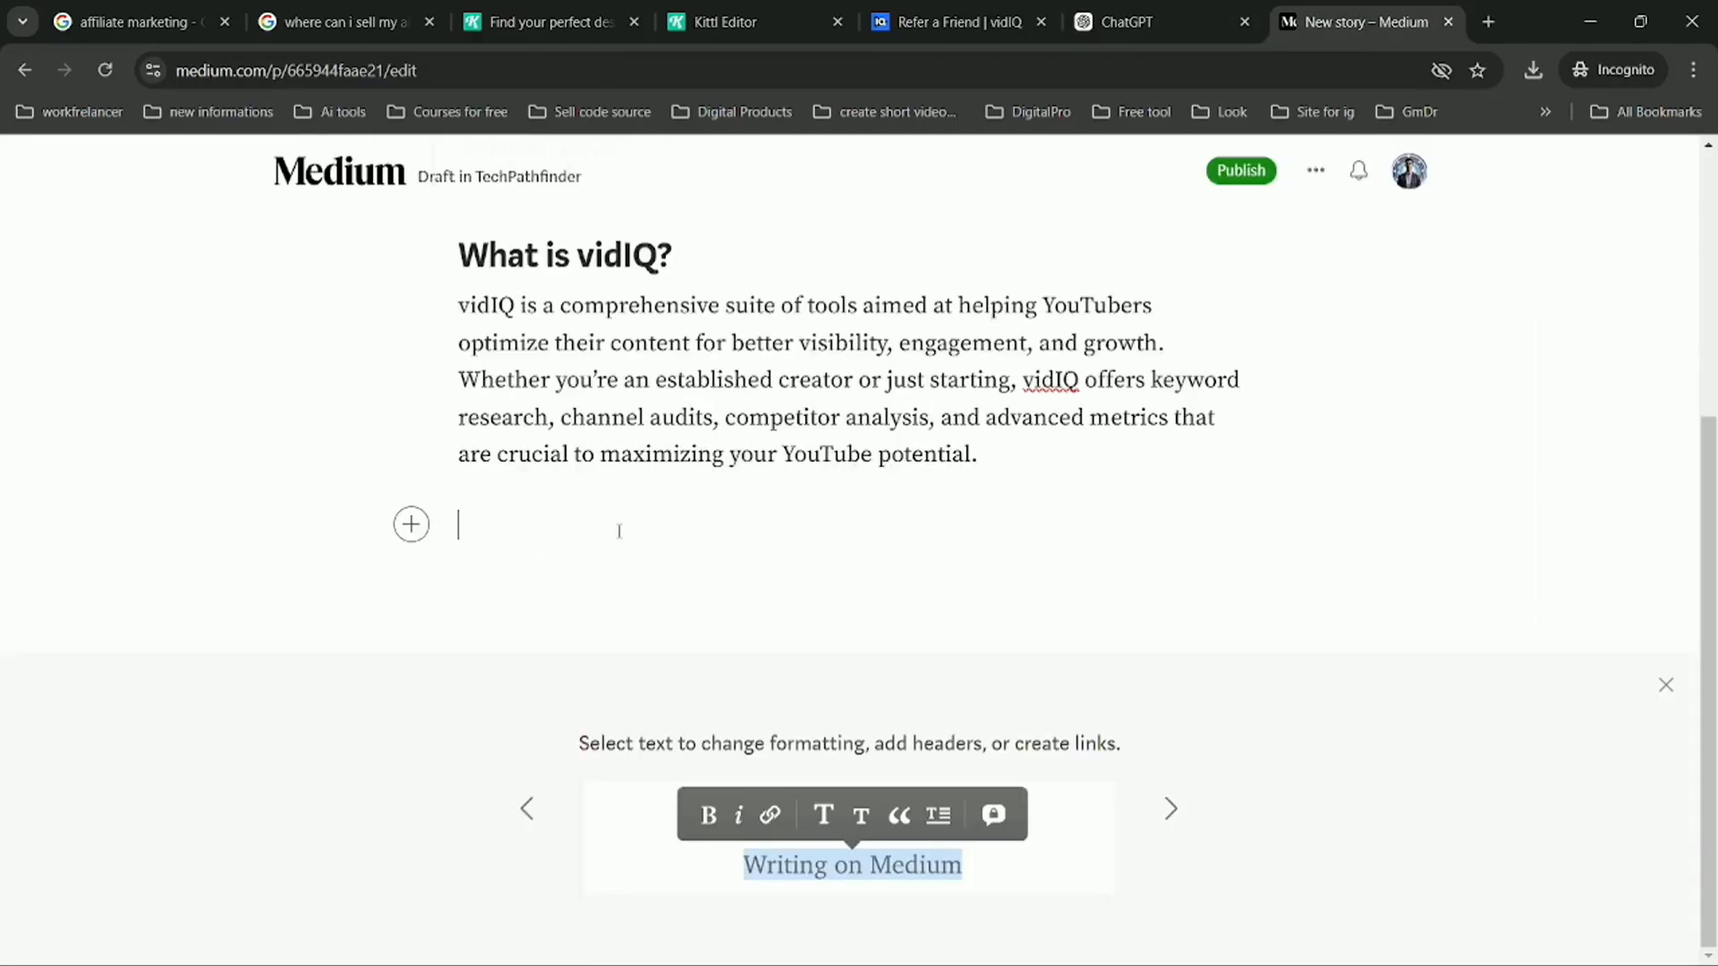
right_click(617, 531)
click(656, 276)
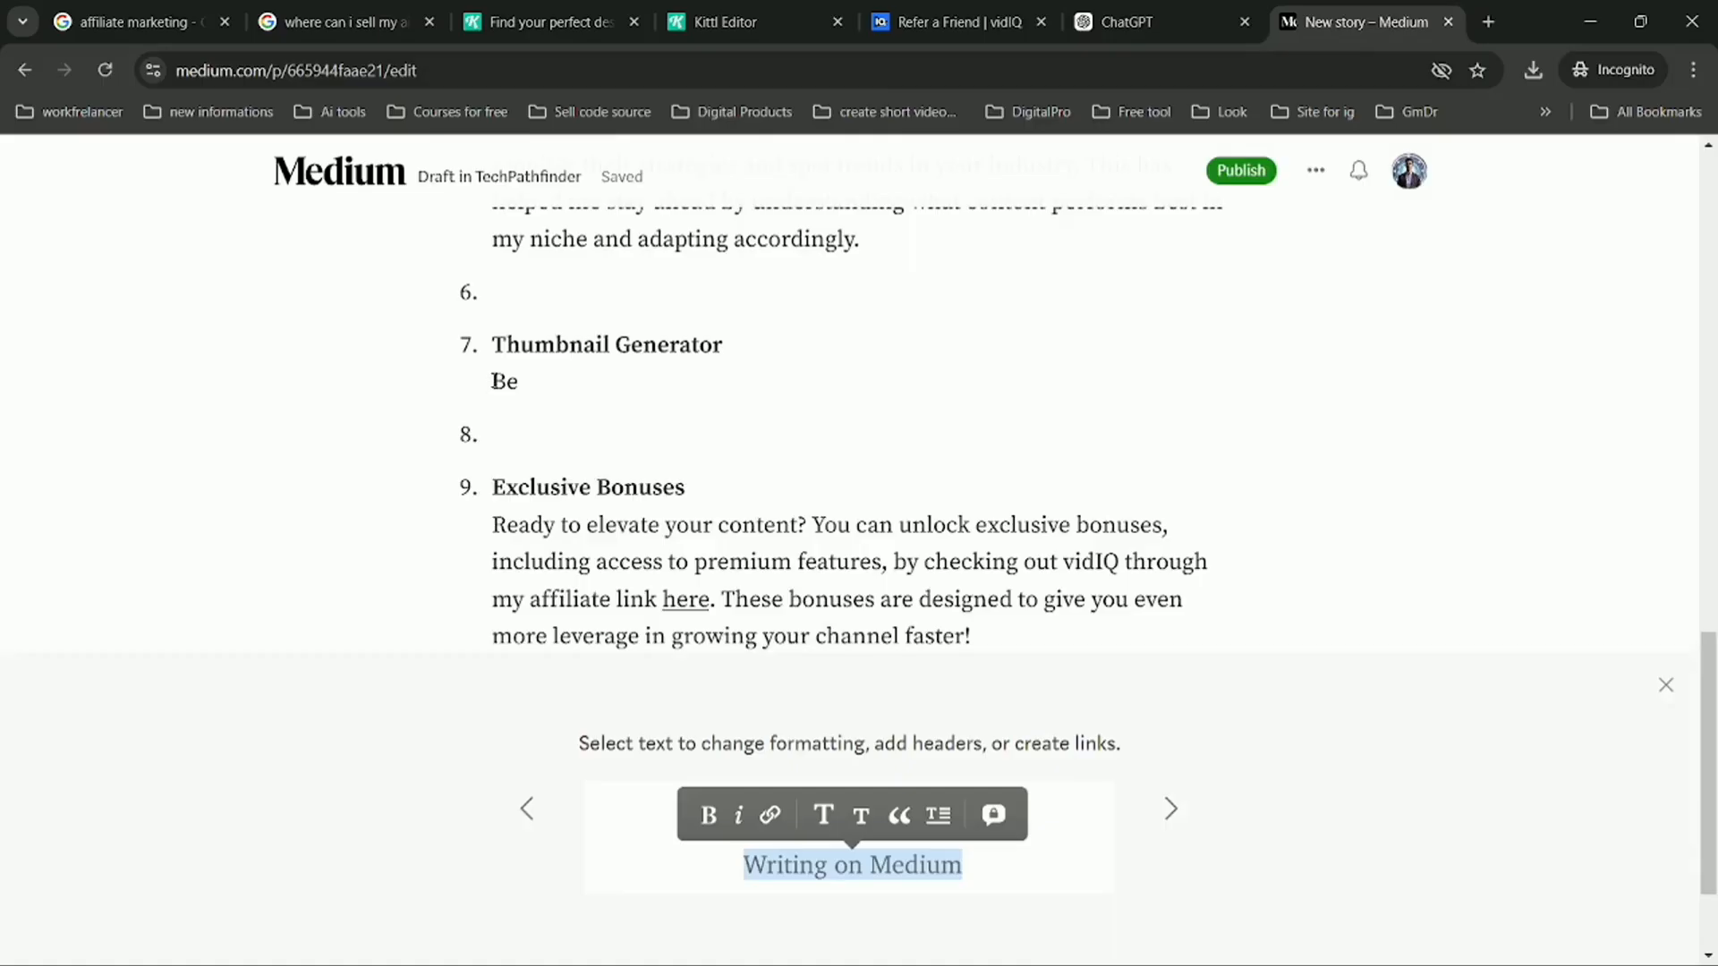
- Delete the incomplete "Thumbnail Generator" item and the empty numbered items between the key features
scroll(501, 382, up, 1)
drag(524, 491, 452, 409)
key(BackSpace)
key(BackSpace)
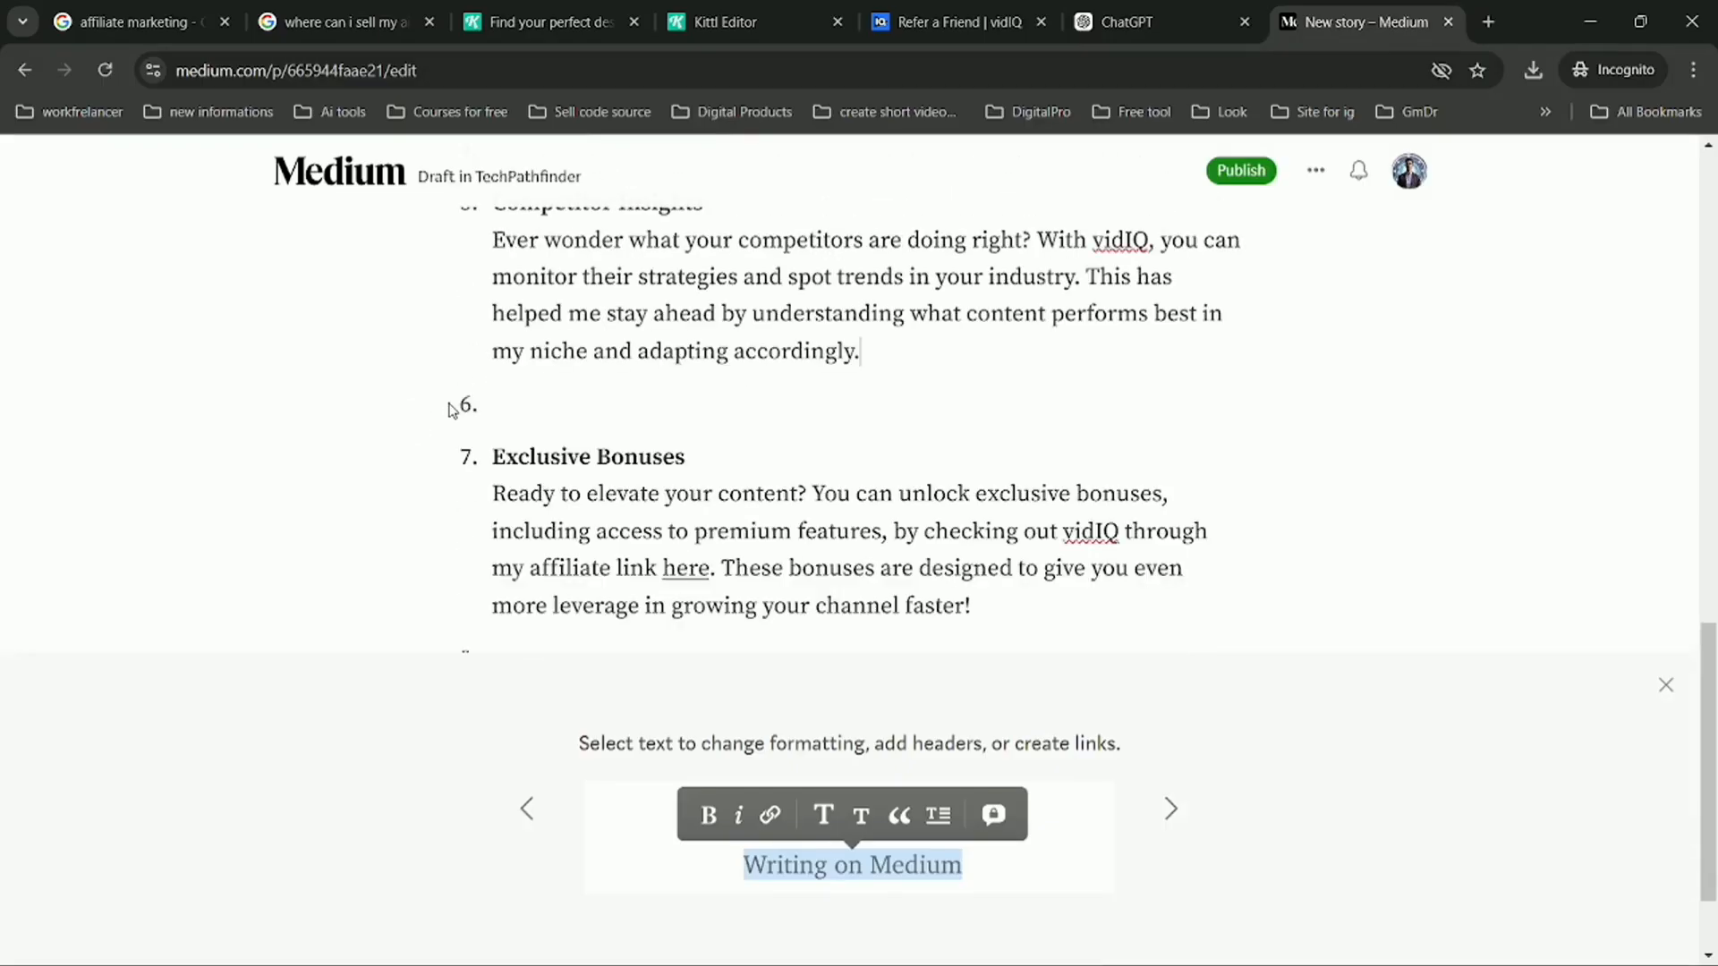
key(Delete)
scroll(452, 410, up, 4)
key(Delete)
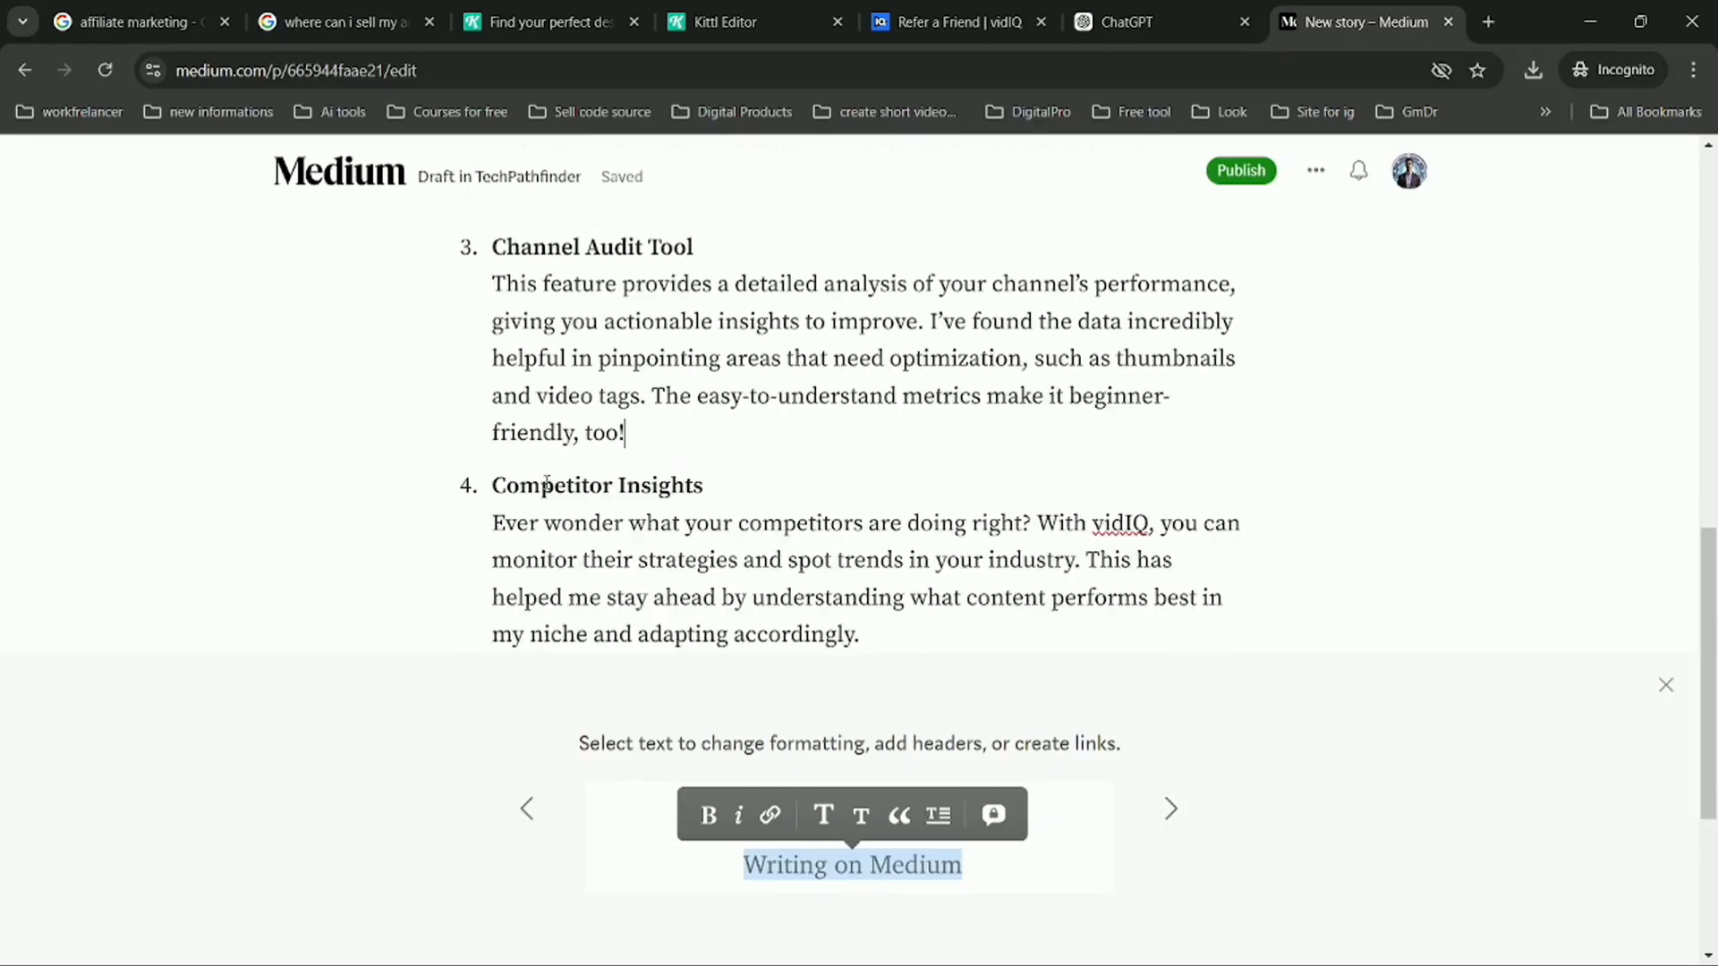
scroll(547, 482, up, 4)
key(BackSpace)
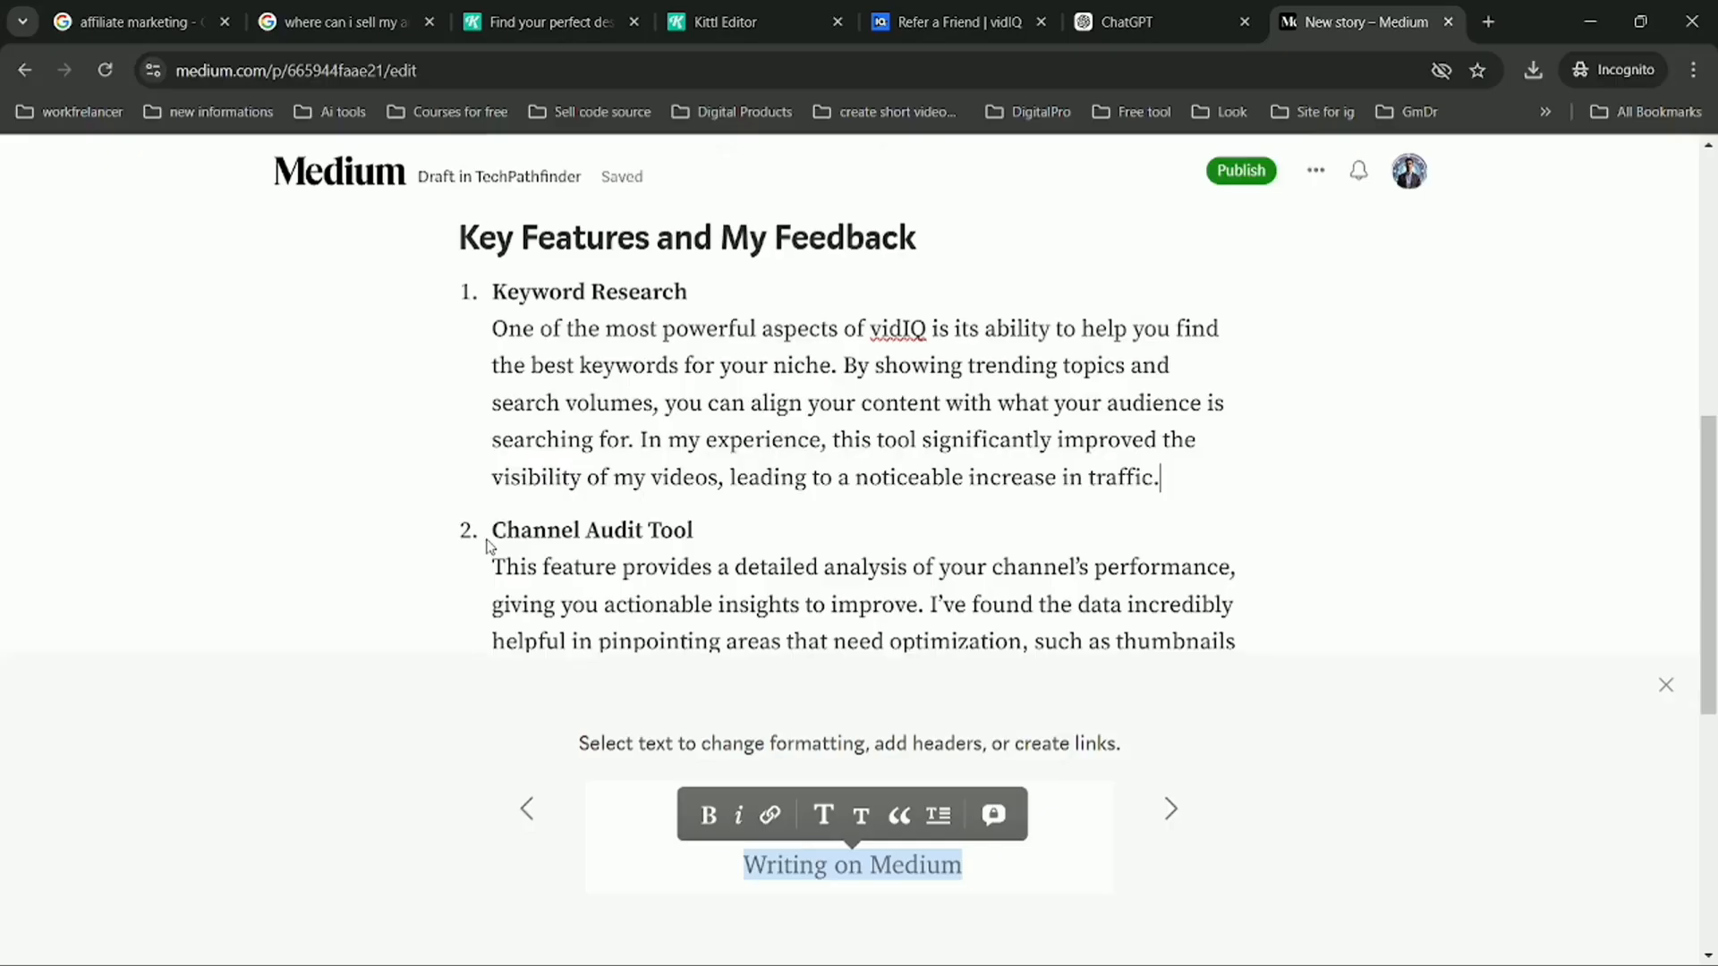
scroll(649, 497, up, 1)
scroll(698, 488, down, 8)
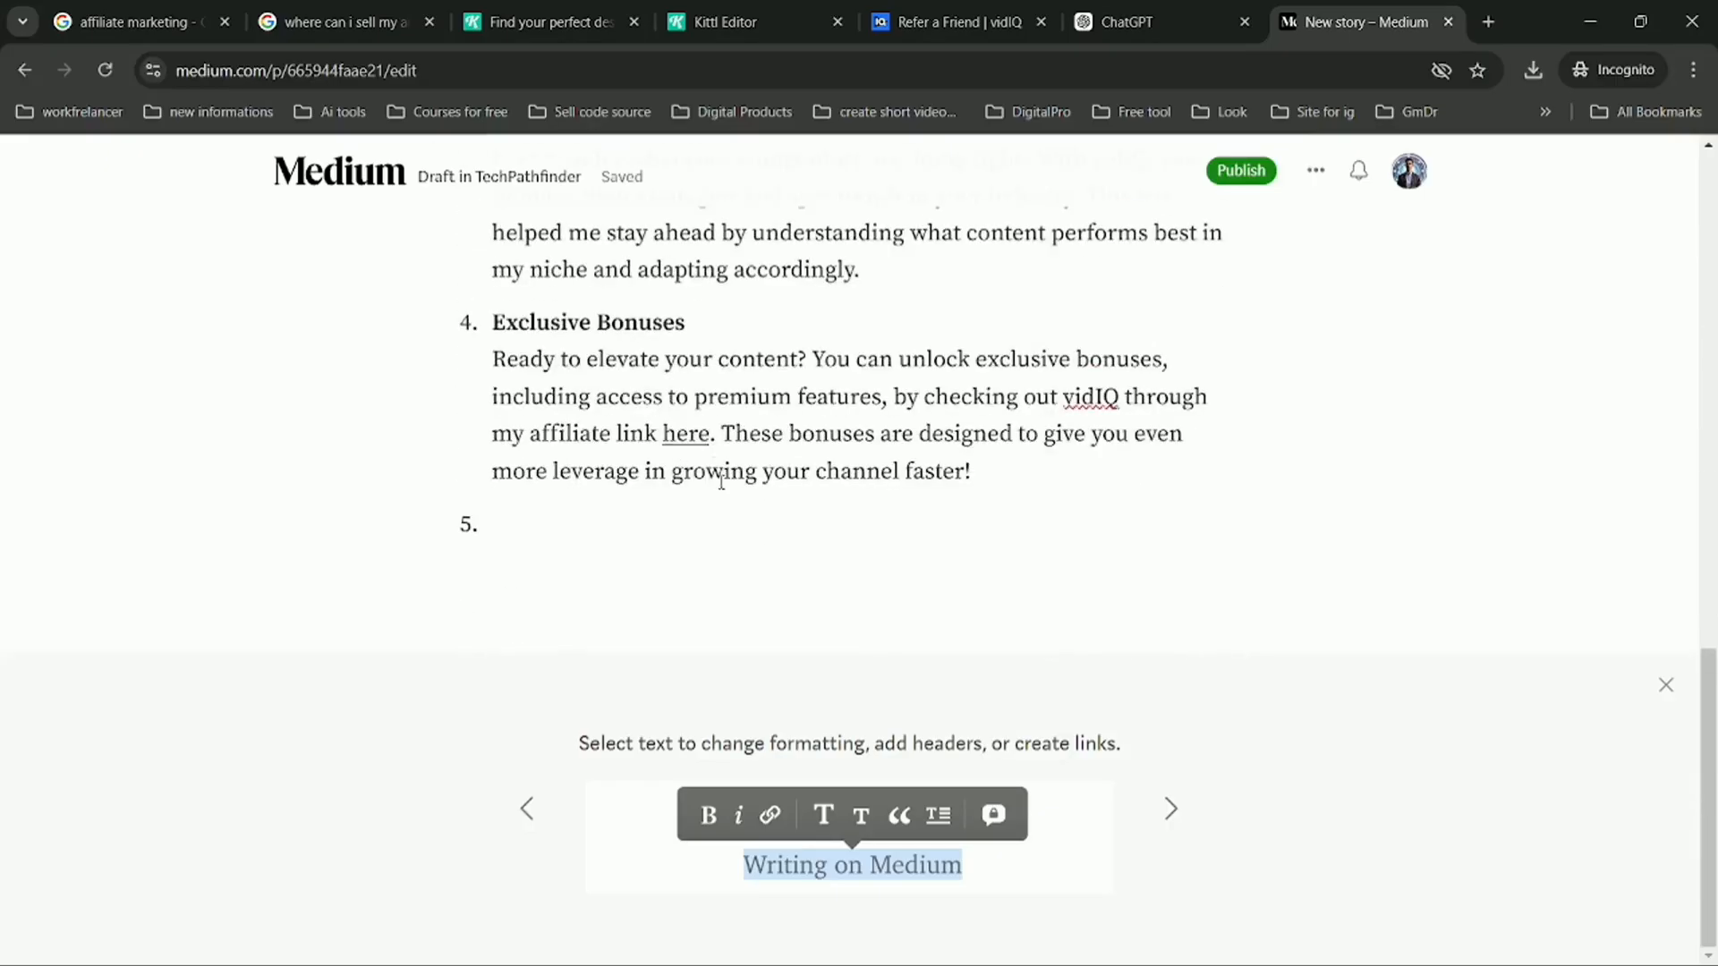
- Make "link here" in the Exclusive Bonuses item bold and remove the link already attached to it
drag(709, 437, 620, 423)
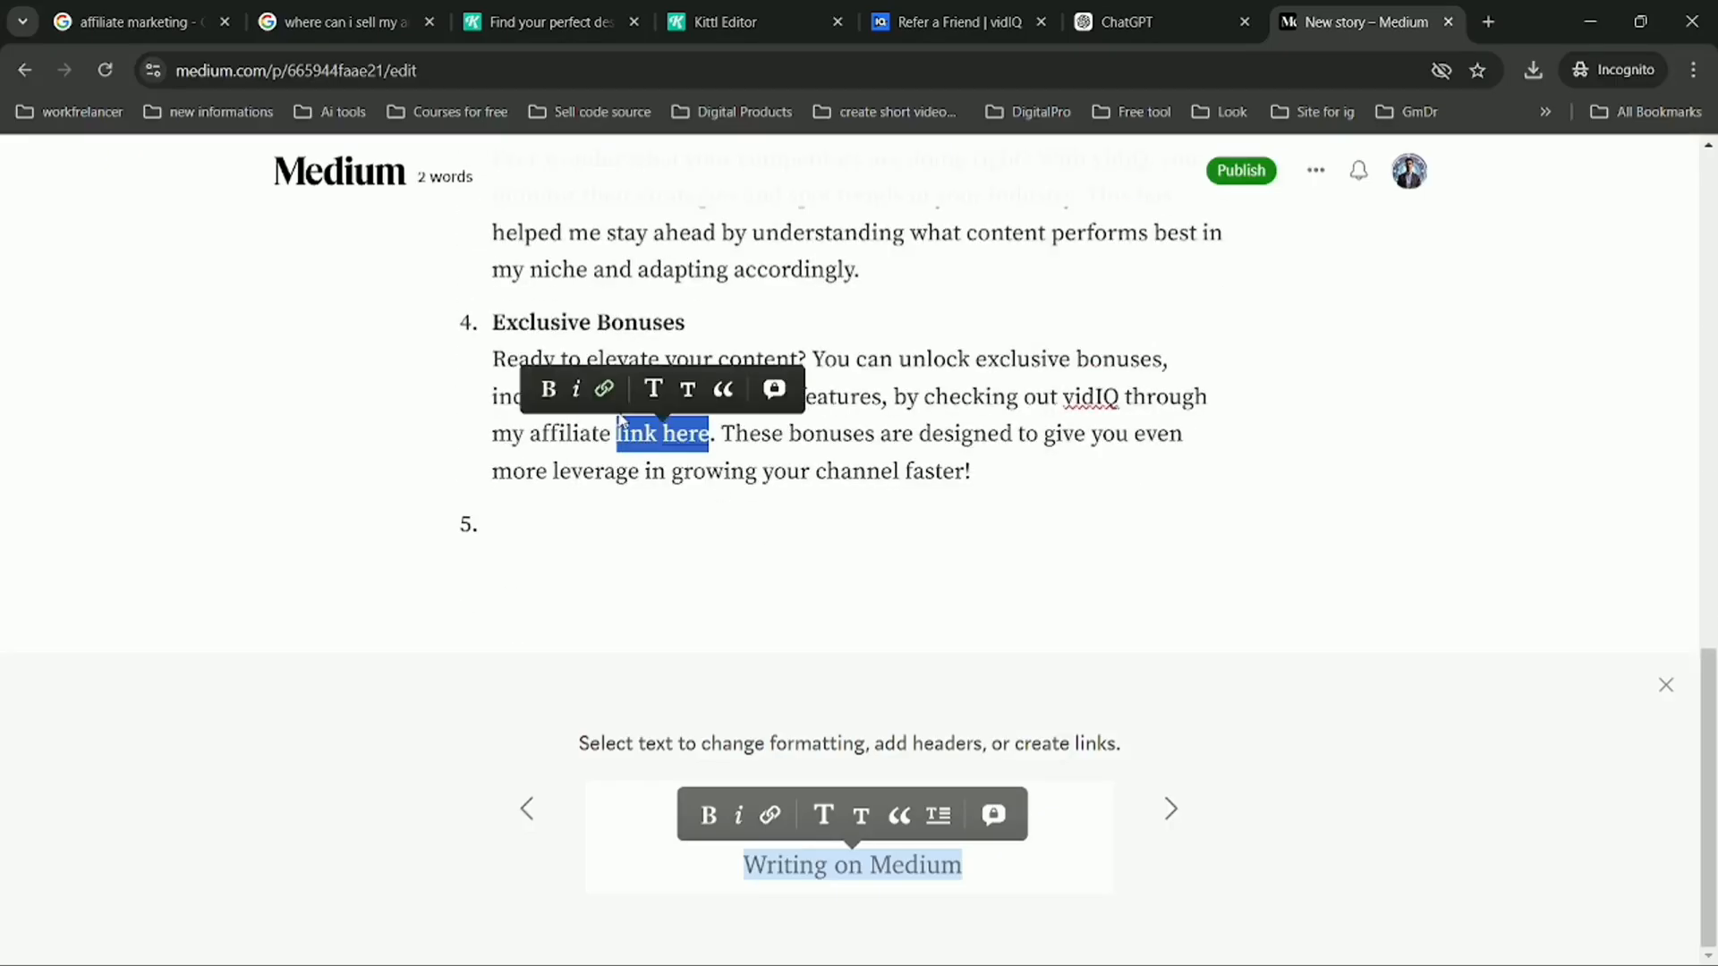
click(548, 389)
click(603, 388)
right_click(528, 382)
click(596, 390)
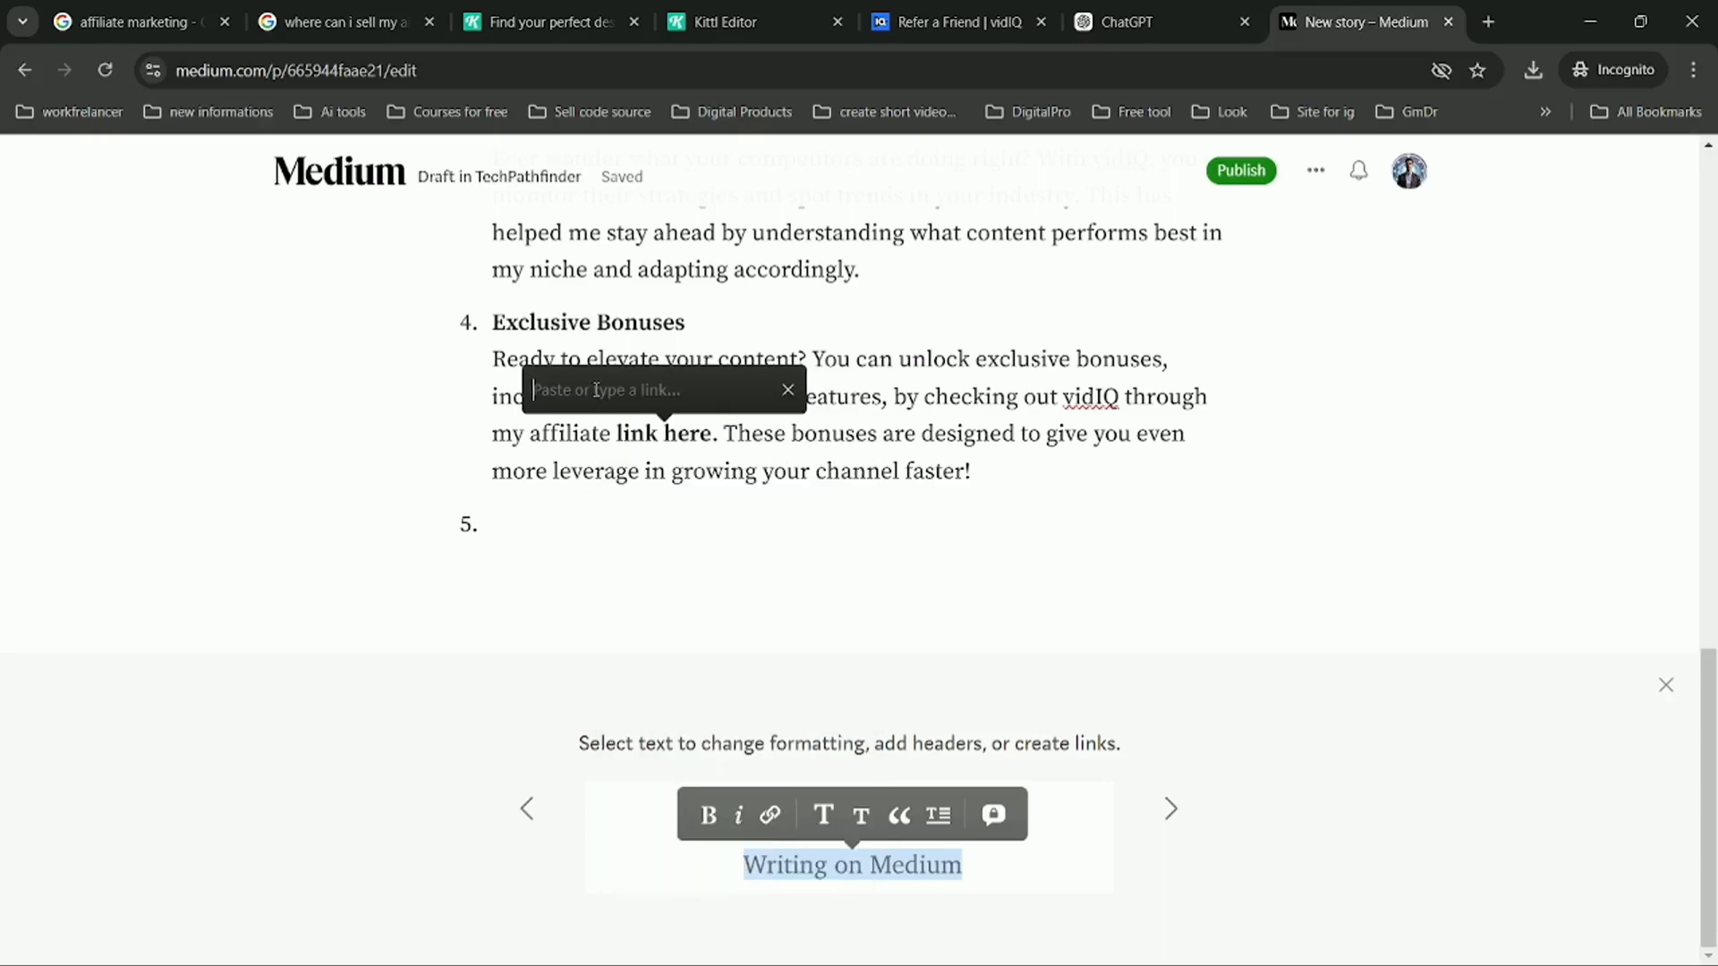
key(super+v)
scroll(663, 701, down, 3)
click(620, 385)
- Copy the custom affiliate URL from the vidIQ Affiliate Center and attach it to "link here" in the Exclusive Bonuses item
click(974, 13)
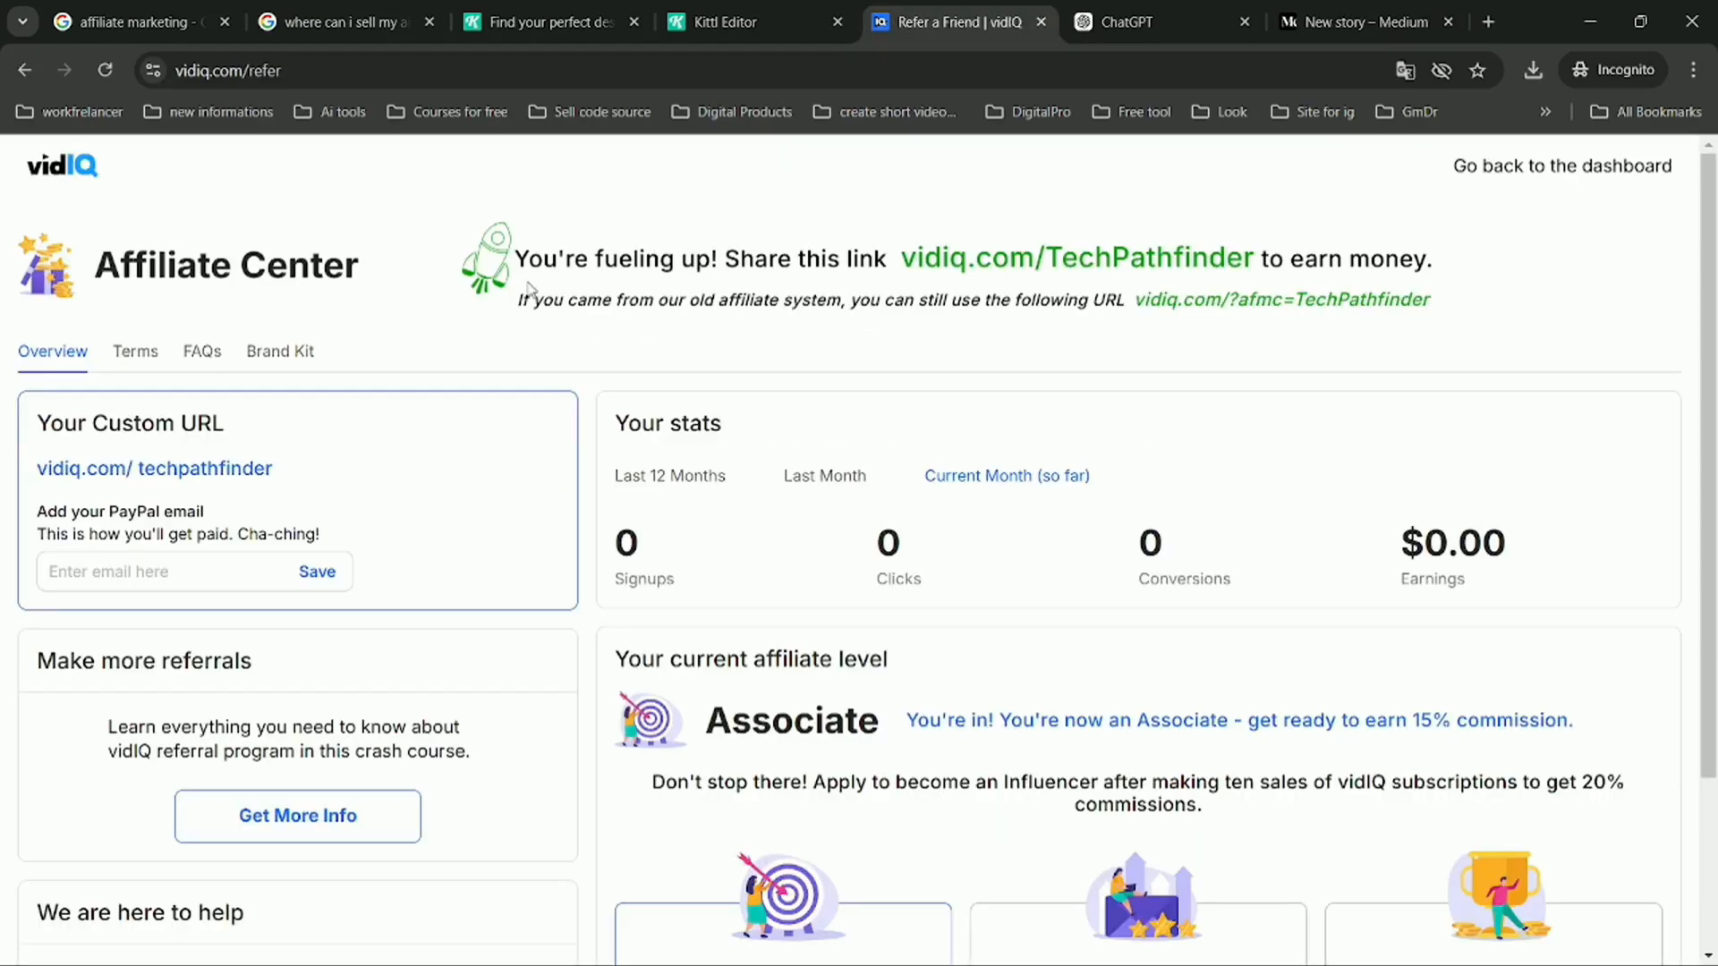
click(180, 471)
click(1077, 11)
click(1333, 16)
right_click(658, 441)
click(628, 415)
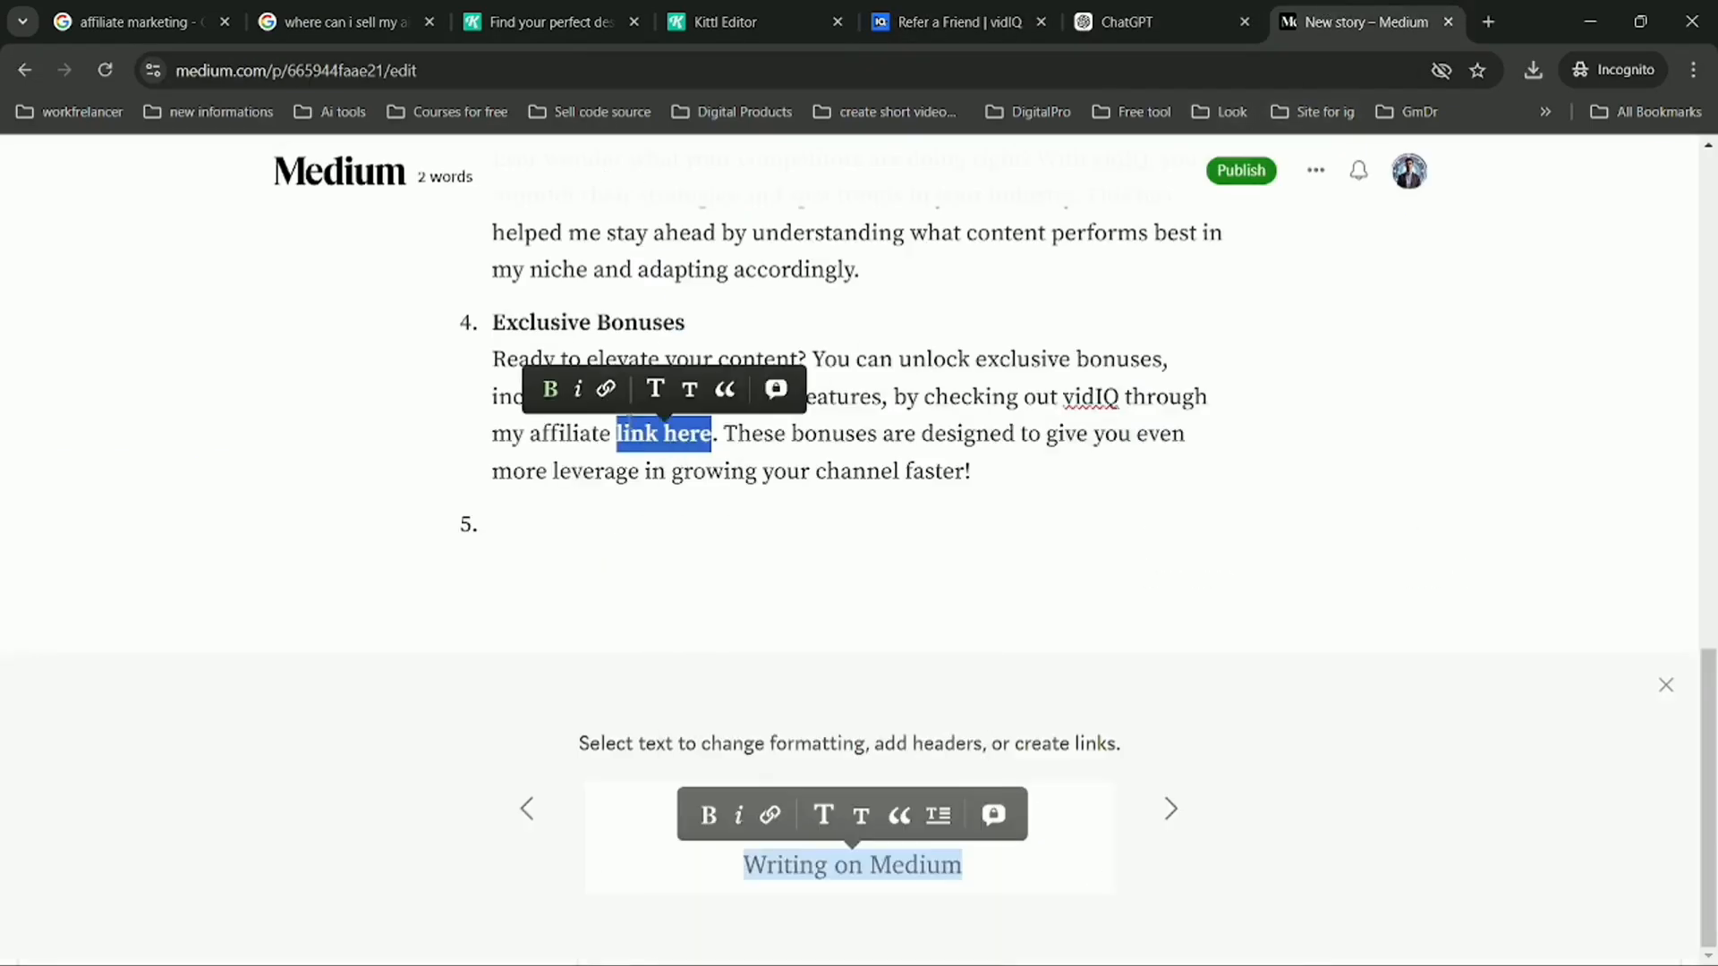
click(605, 385)
right_click(611, 395)
click(647, 618)
key(Return)
scroll(646, 555, up, 10)
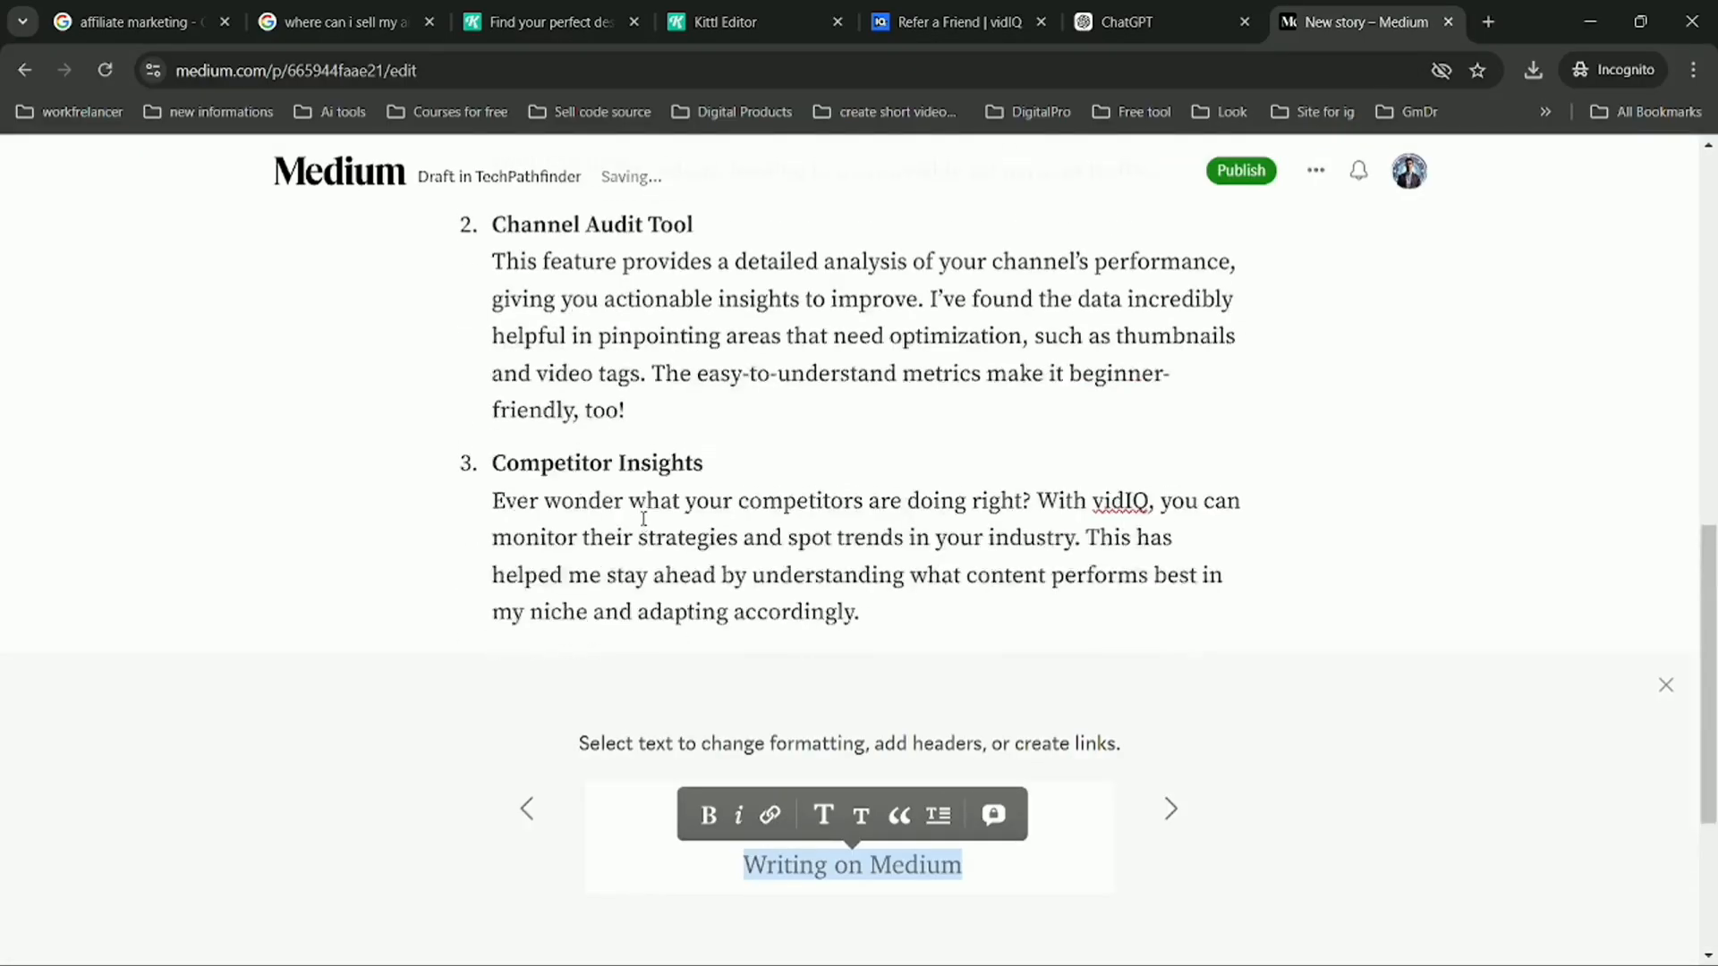
- Switch to ChatGPT and copy the two closing paragraphs, from "Overall, vidIQ has been" through the exclusive bonuses sentence
click(1154, 22)
scroll(877, 486, down, 4)
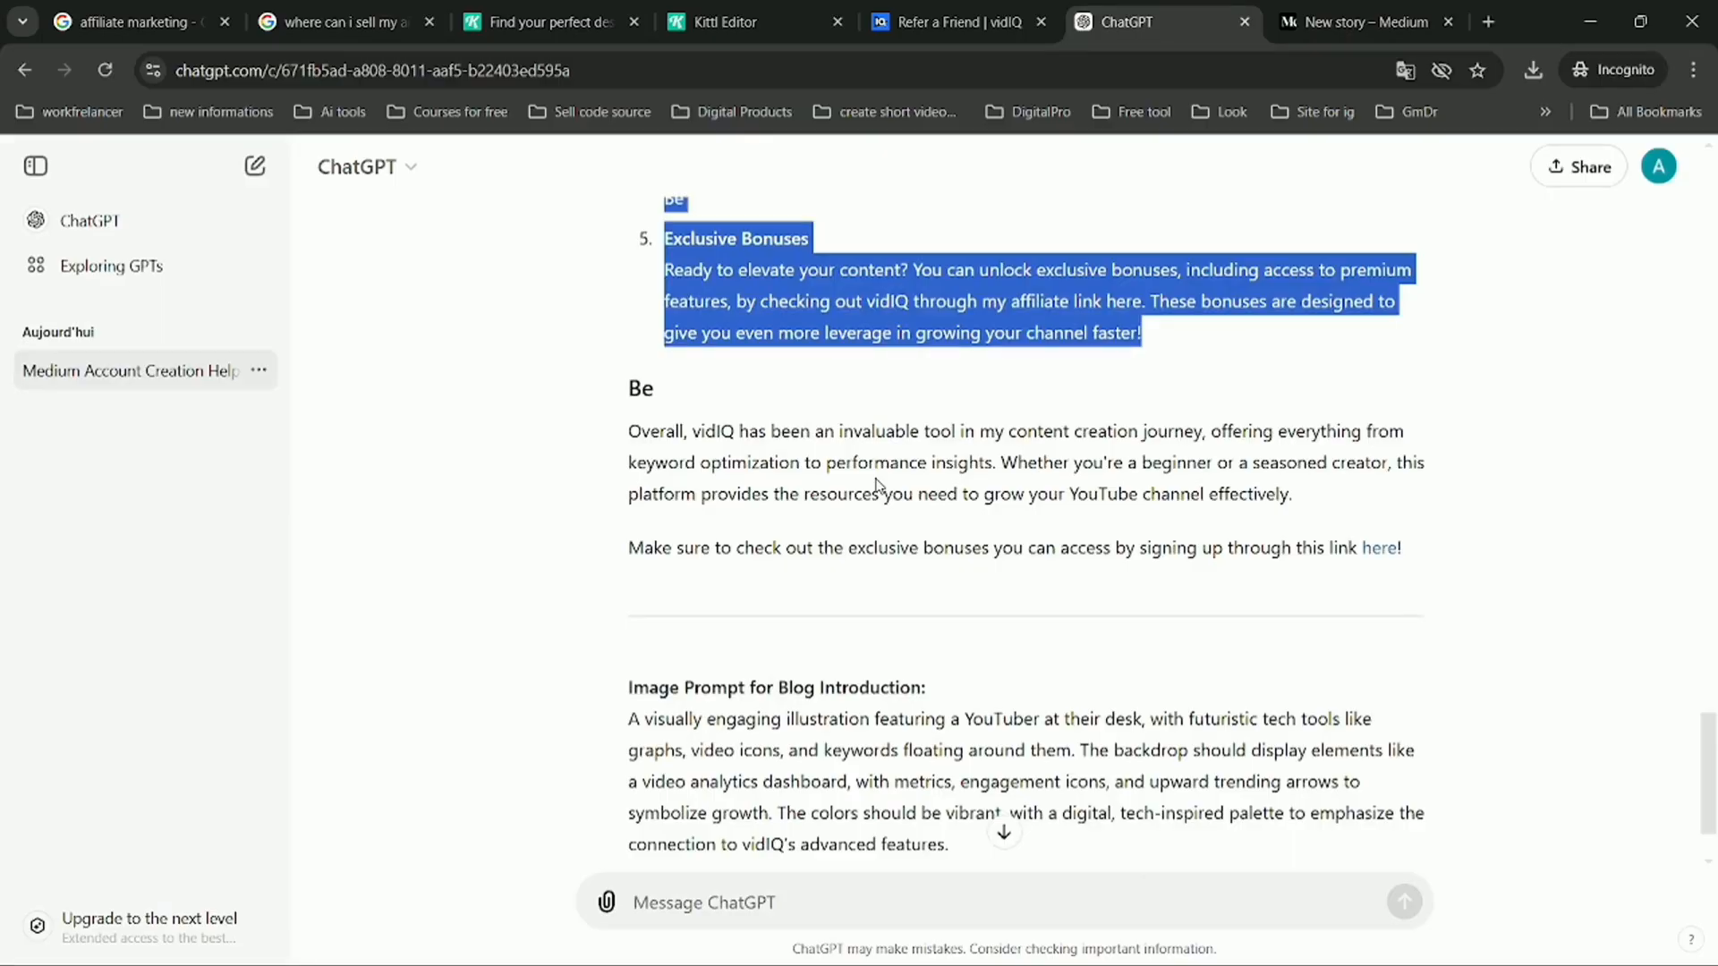
drag(629, 442, 1405, 548)
scroll(1297, 527, down, 1)
right_click(1027, 322)
click(1062, 346)
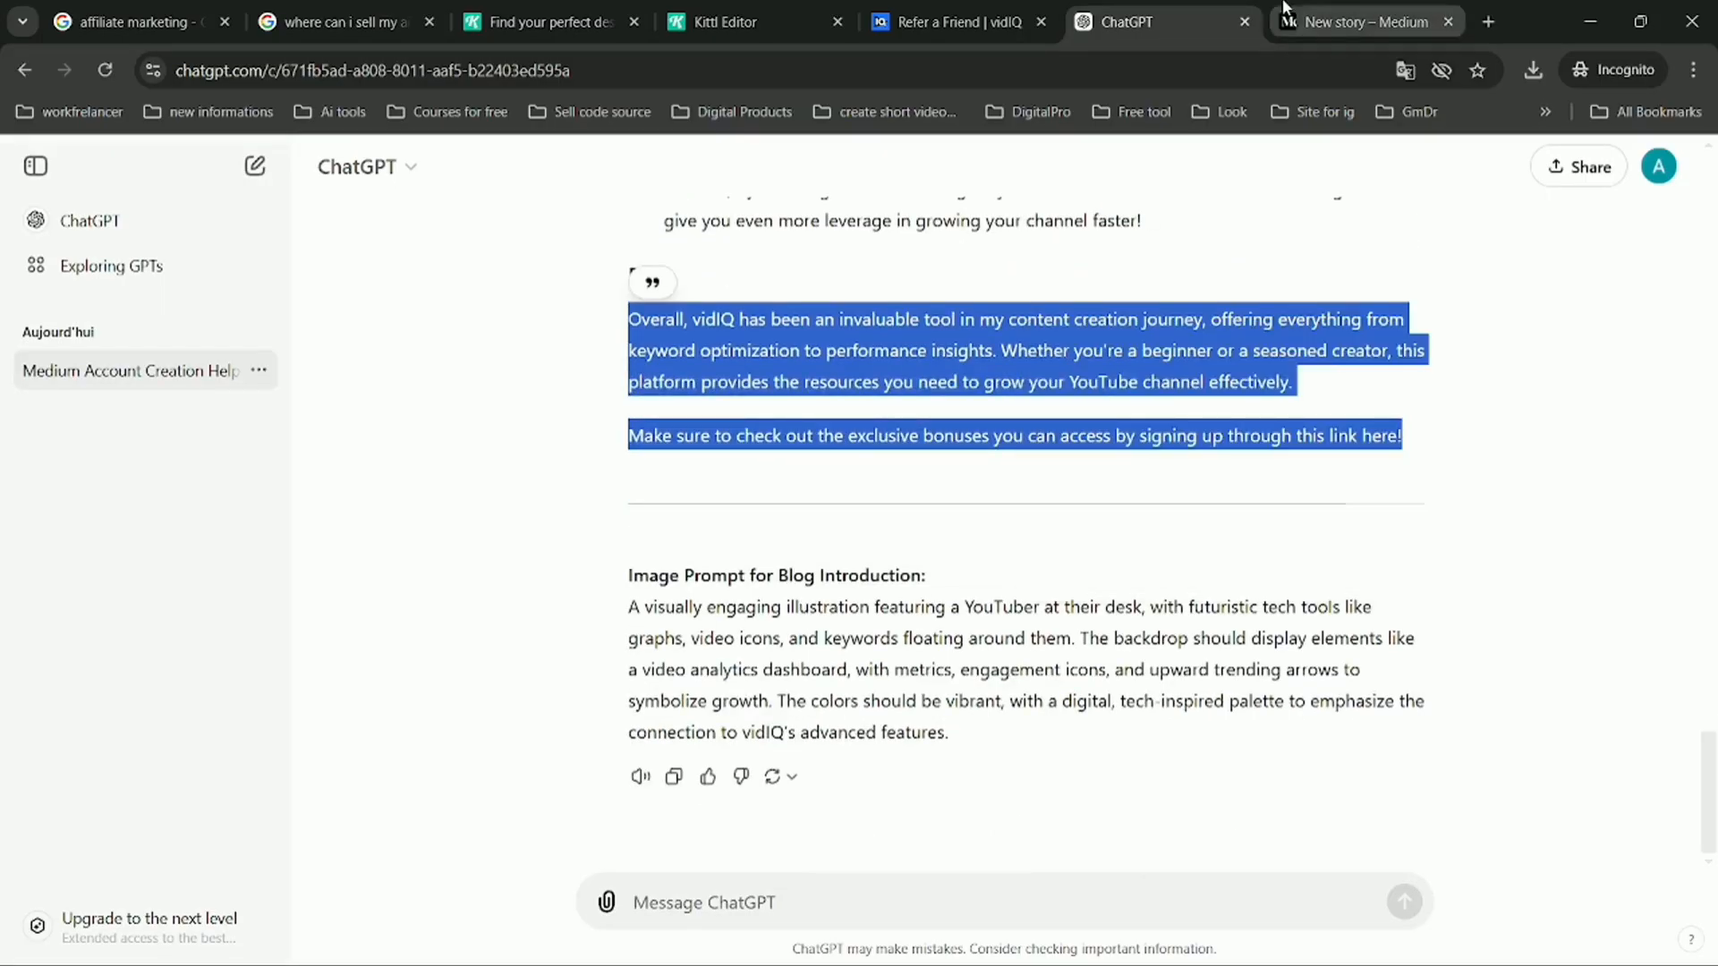
- In the Medium draft, clear the empty fifth list item and paste the closing paragraphs below the Exclusive Bonuses item
click(1355, 21)
scroll(524, 549, down, 10)
key(BackSpace)
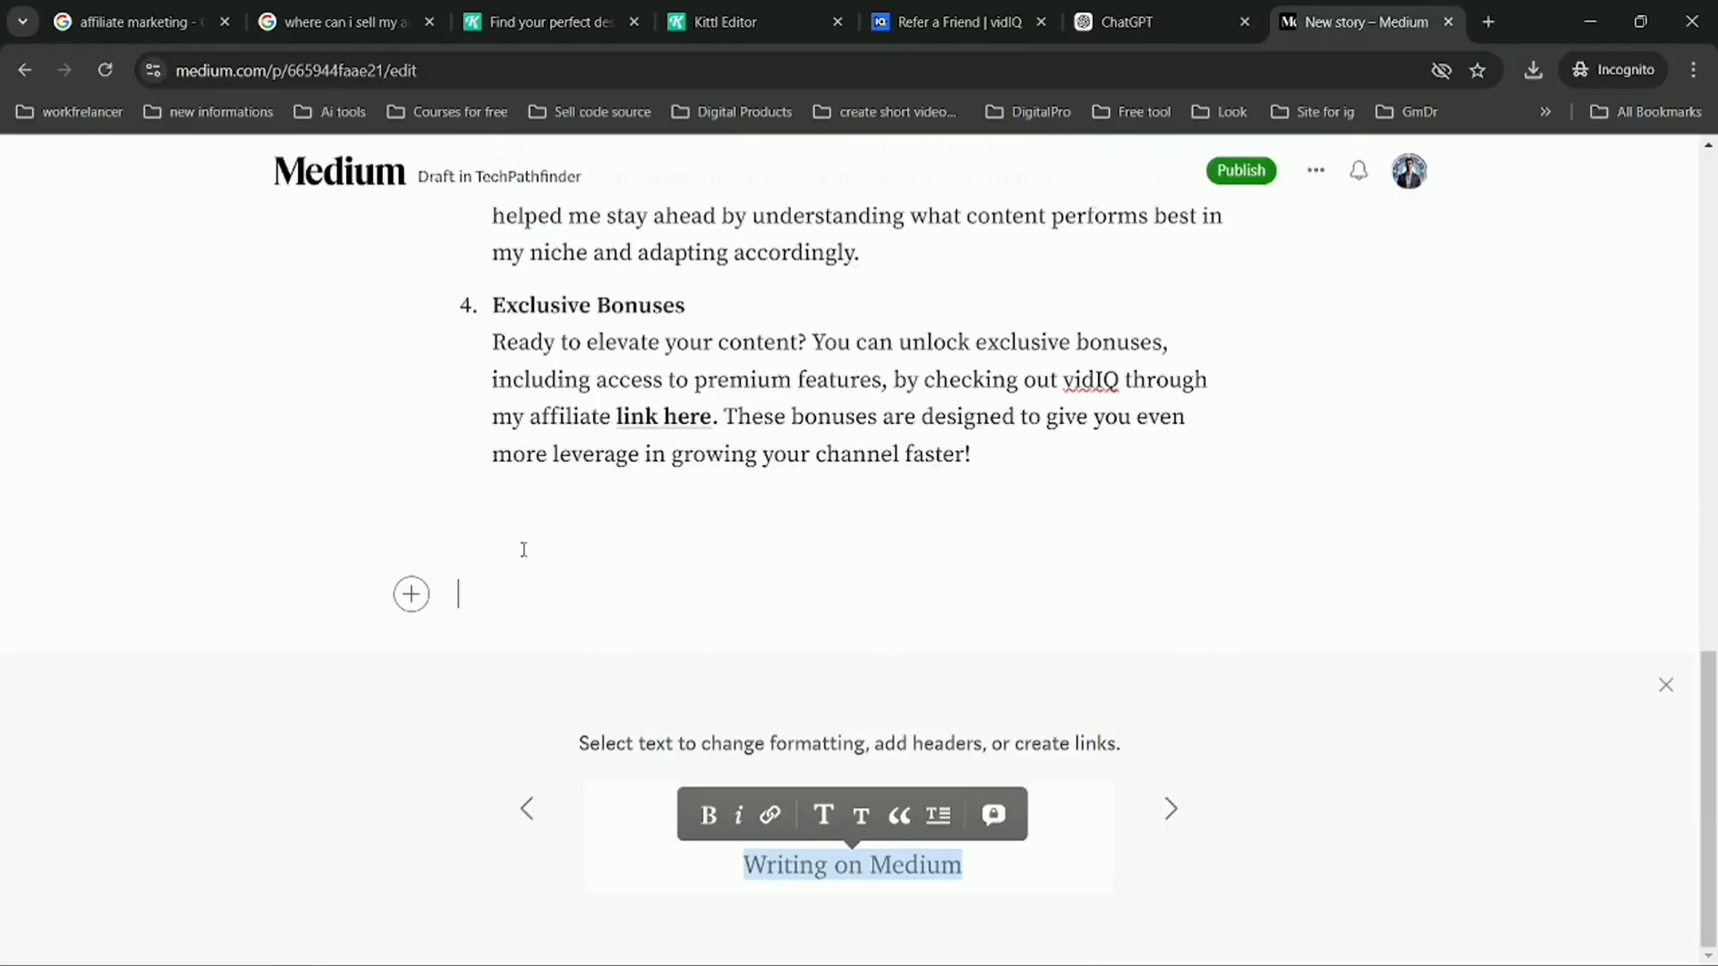
right_click(522, 549)
click(556, 292)
scroll(861, 364, up, 1)
scroll(861, 365, down, 1)
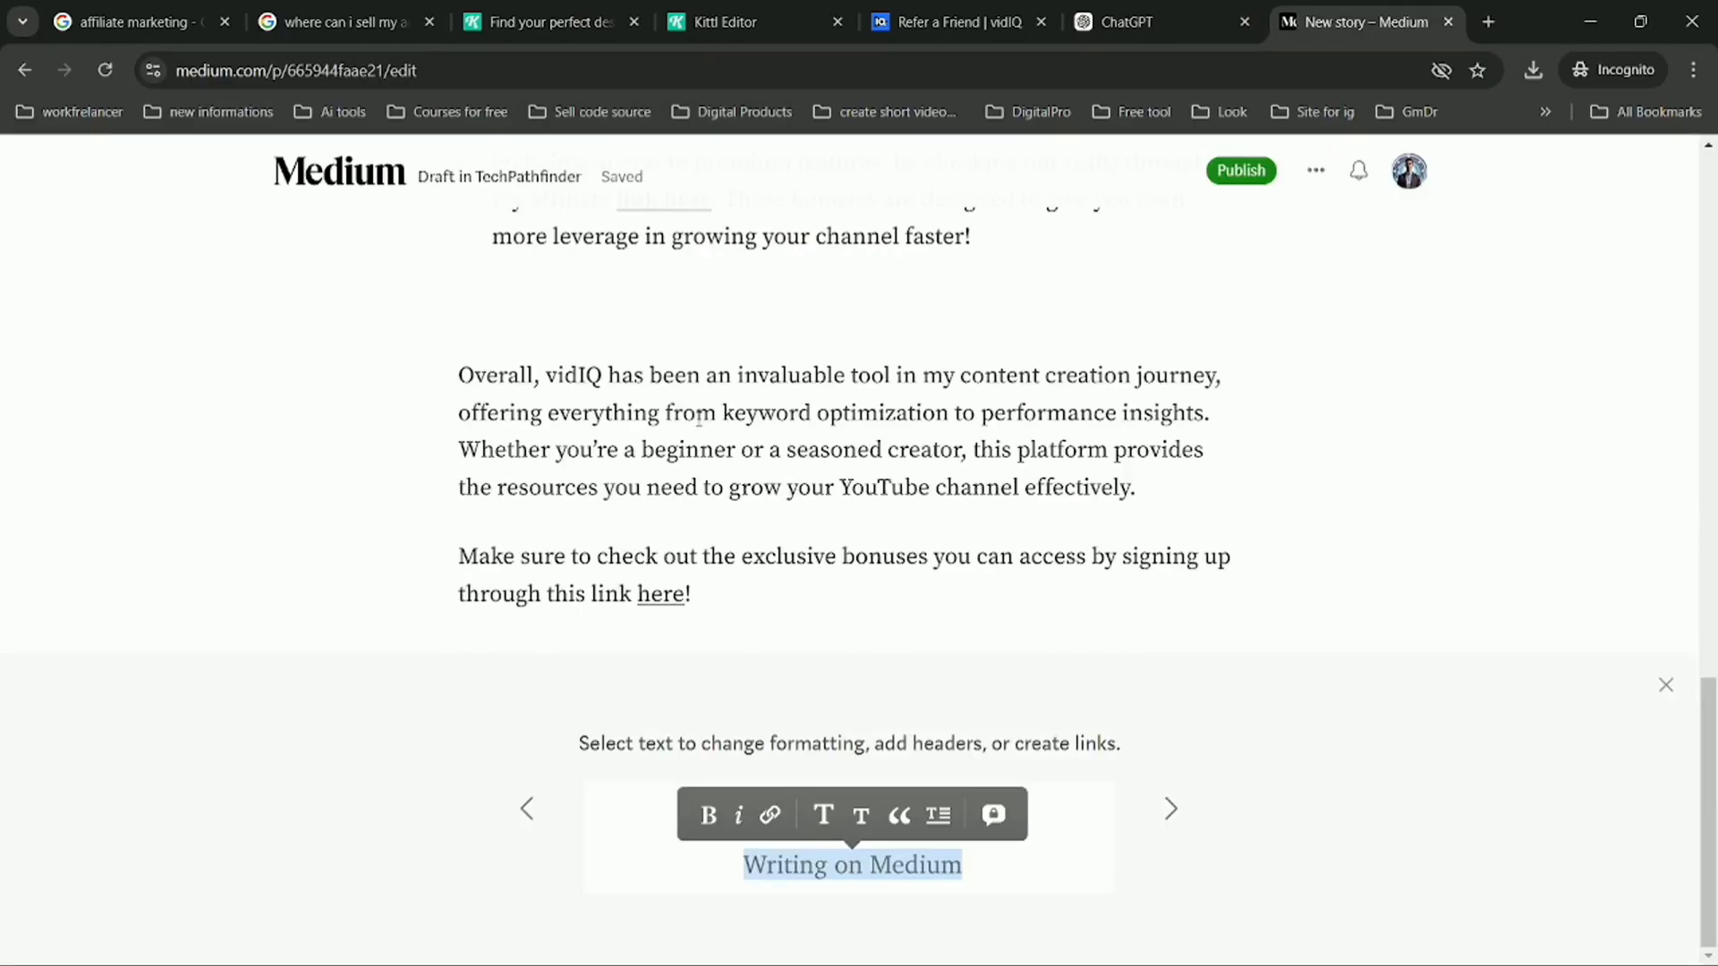
- Remove the existing link from "link here!" in the closing sentence and copy the custom affiliate URL from vidIQ
drag(590, 593, 660, 637)
click(583, 548)
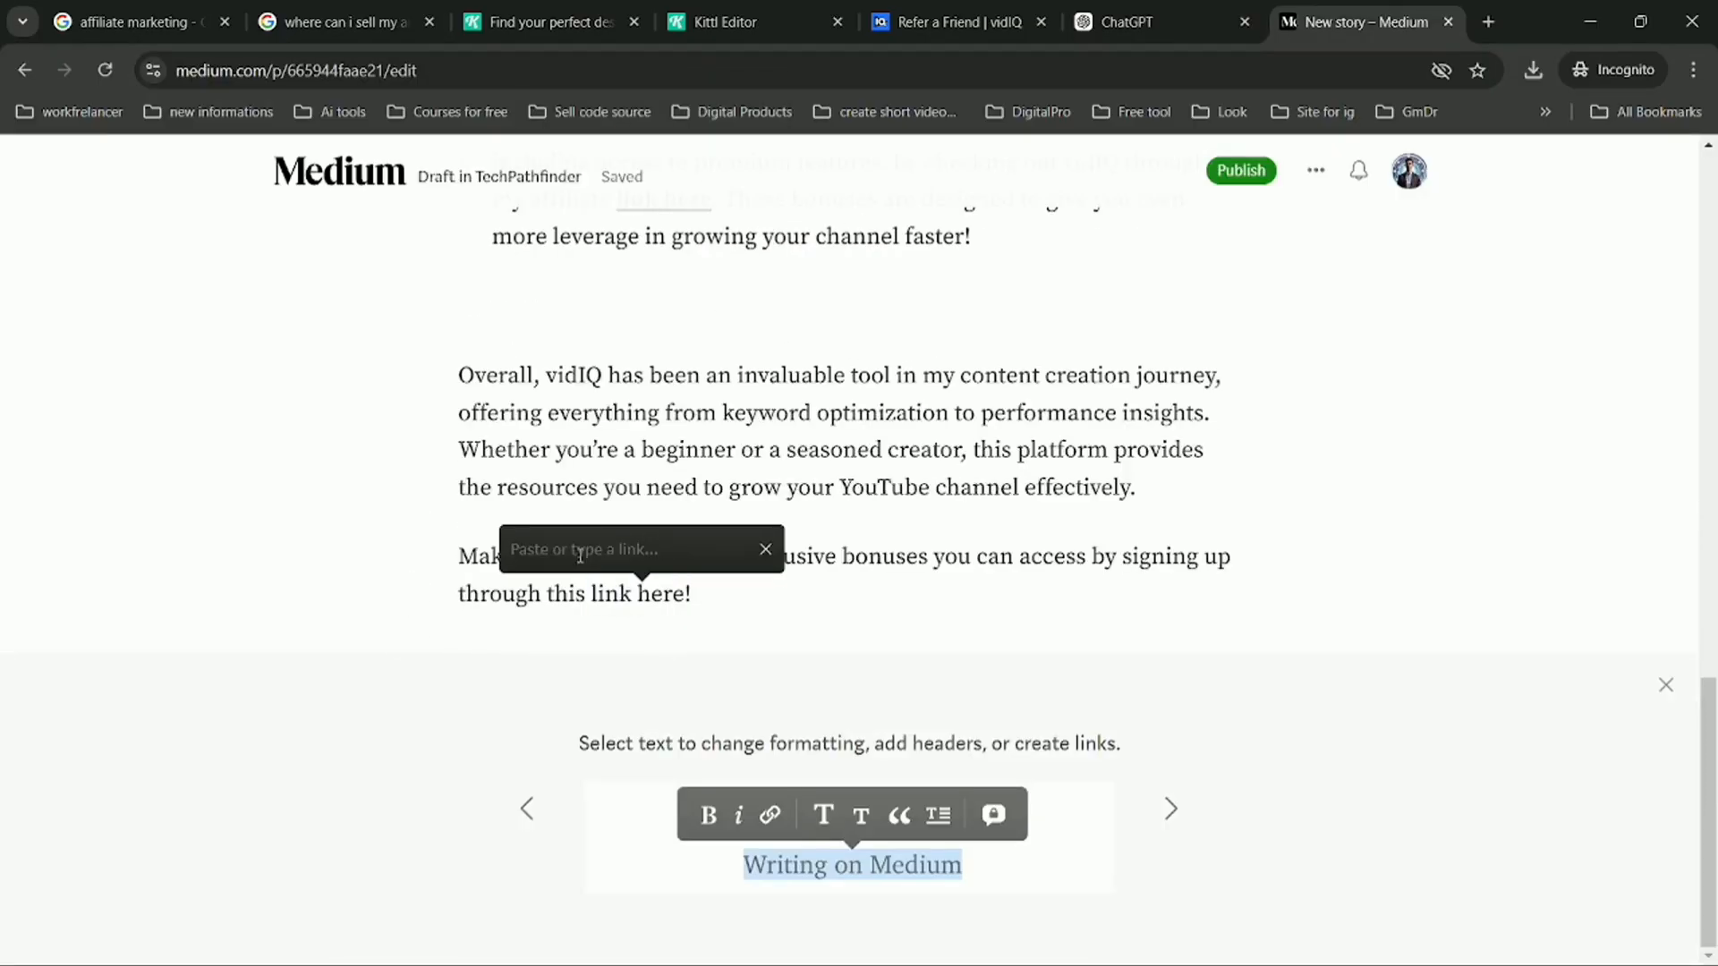
key(super+v)
click(1017, 8)
click(1017, 17)
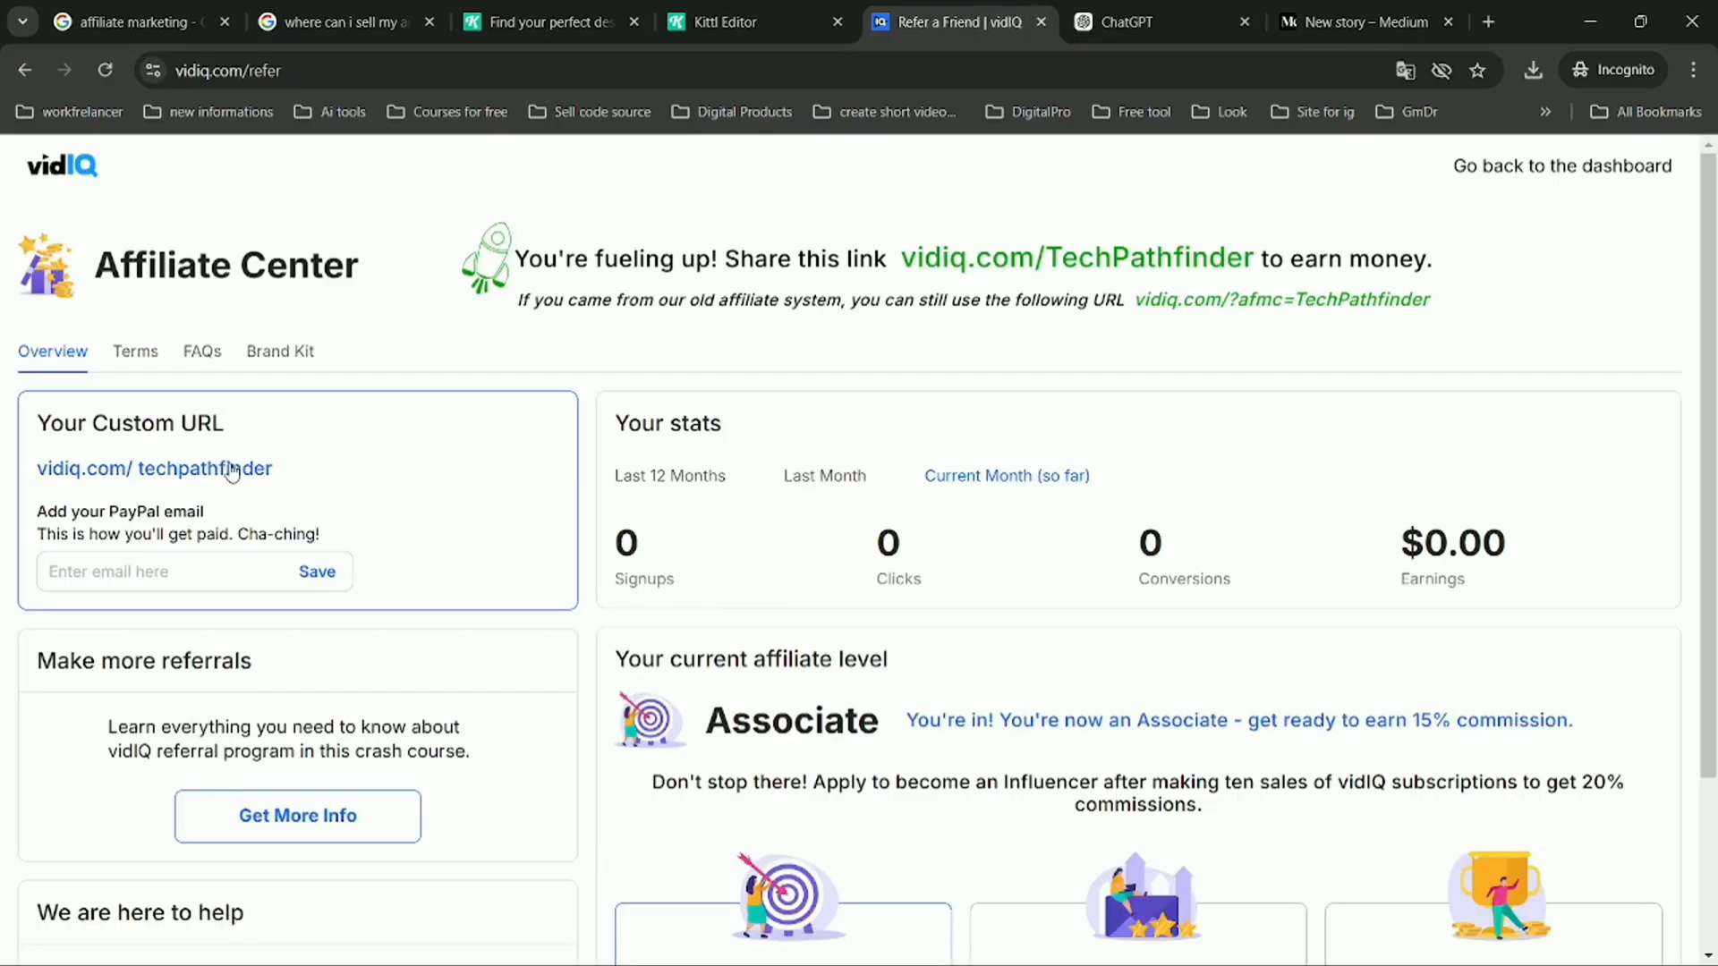
click(226, 465)
- Attach the copied affiliate URL to "link here!" in the draft's closing sentence
click(1356, 22)
right_click(602, 590)
click(580, 563)
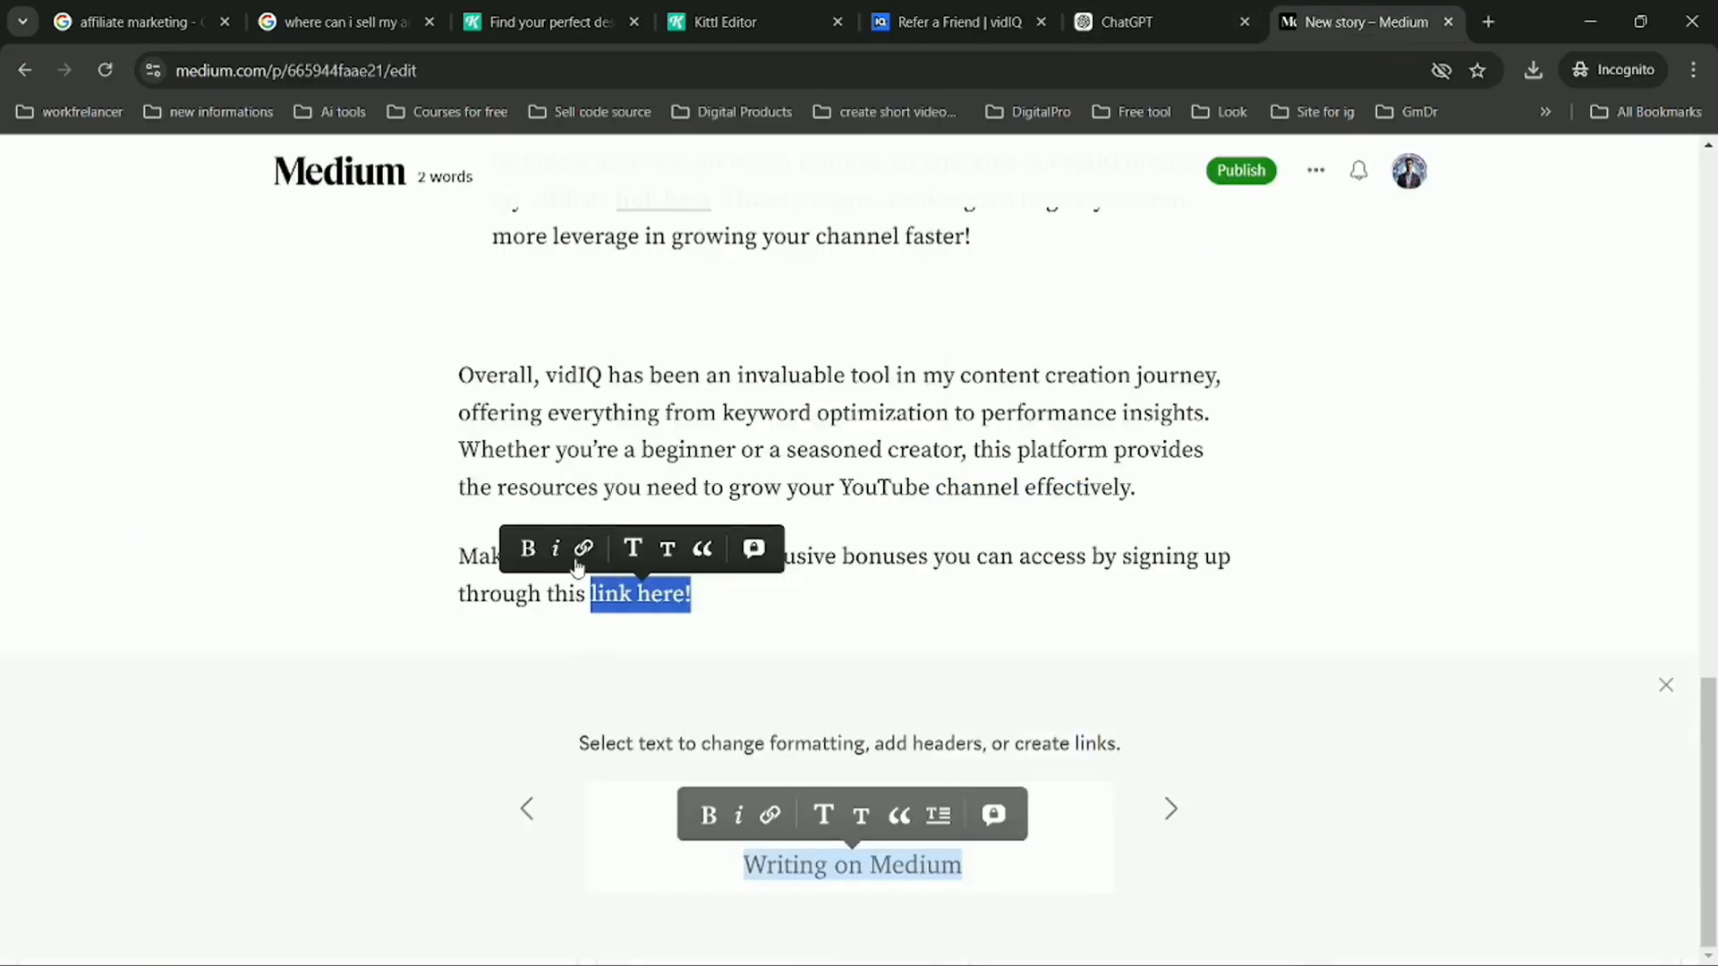
click(581, 549)
right_click(580, 557)
click(626, 288)
key(Return)
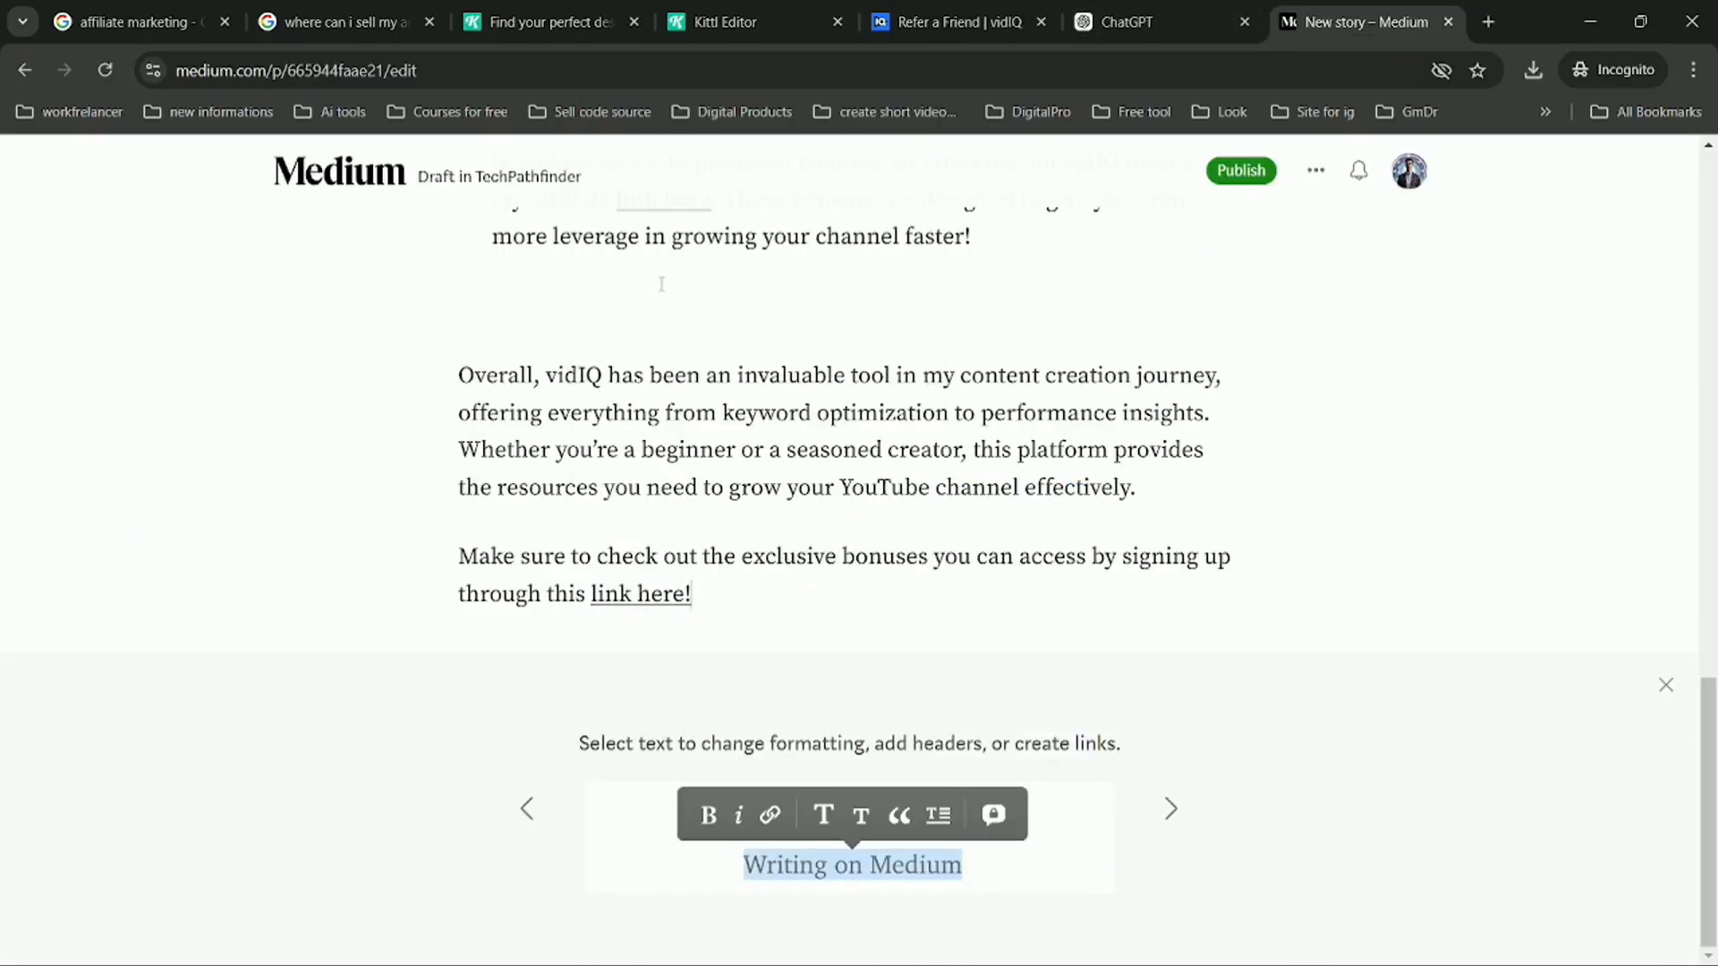
- Make the linked text "link here!" in the closing sentence bold
drag(591, 594, 693, 594)
click(527, 554)
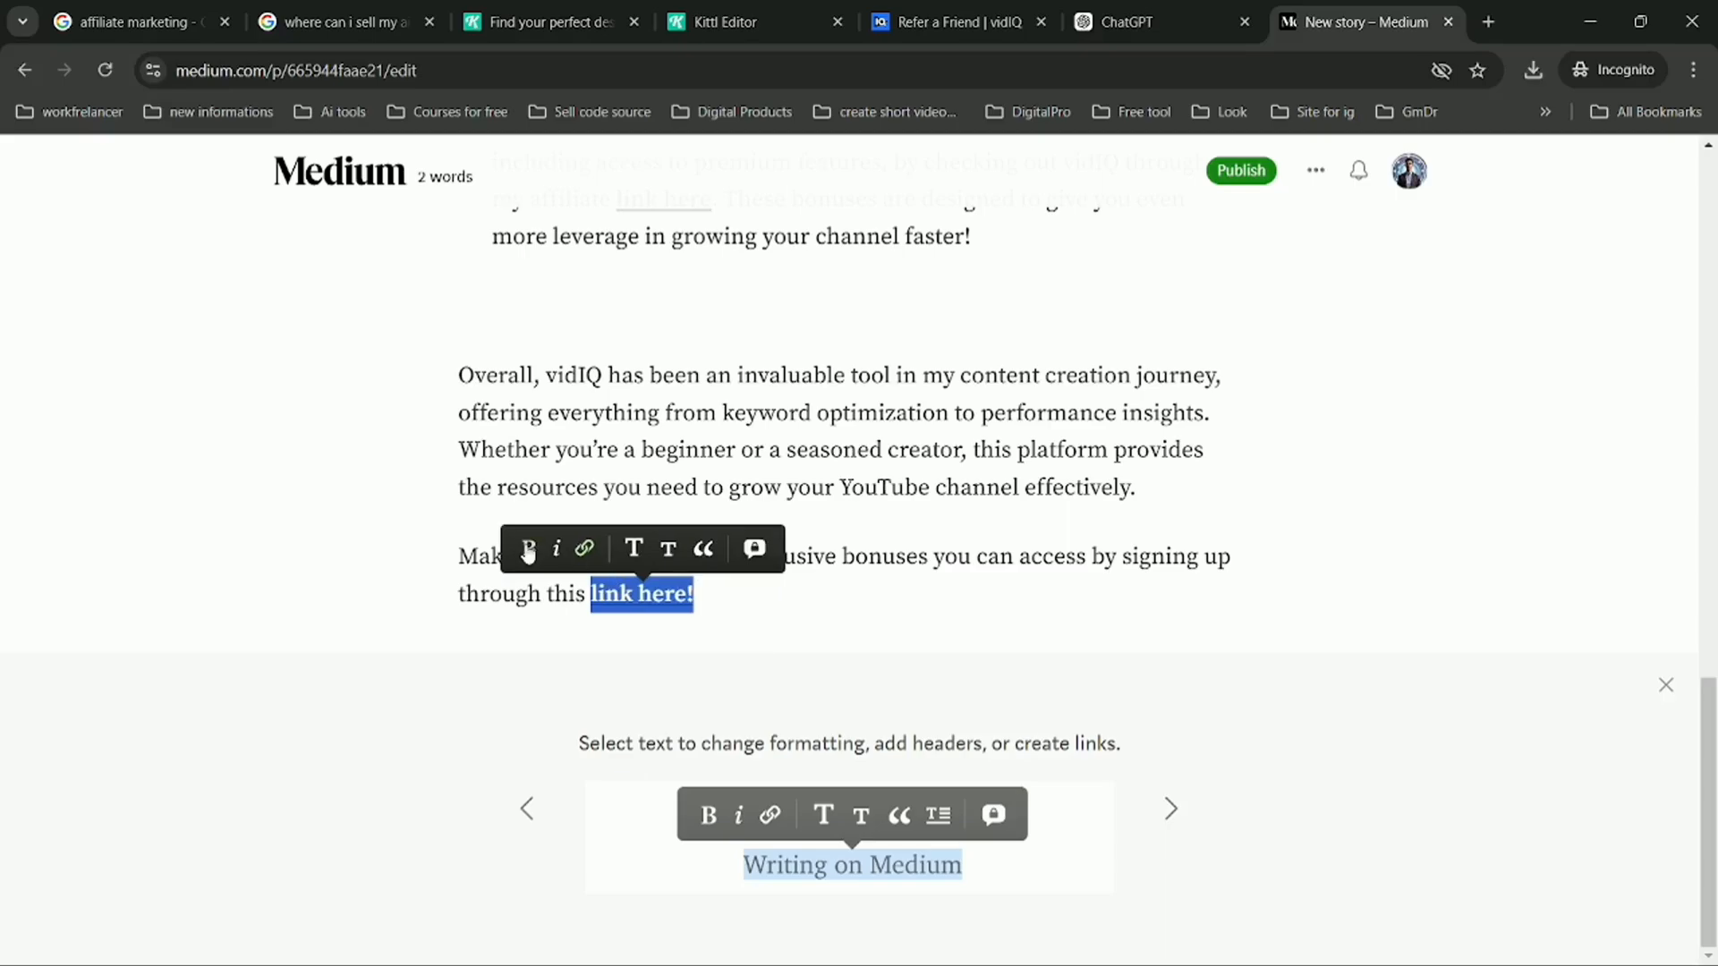
click(725, 594)
scroll(725, 594, up, 6)
- Go back to ChatGPT's original article and copy the words "Blog Title" above its headline
click(1154, 23)
scroll(893, 421, up, 5)
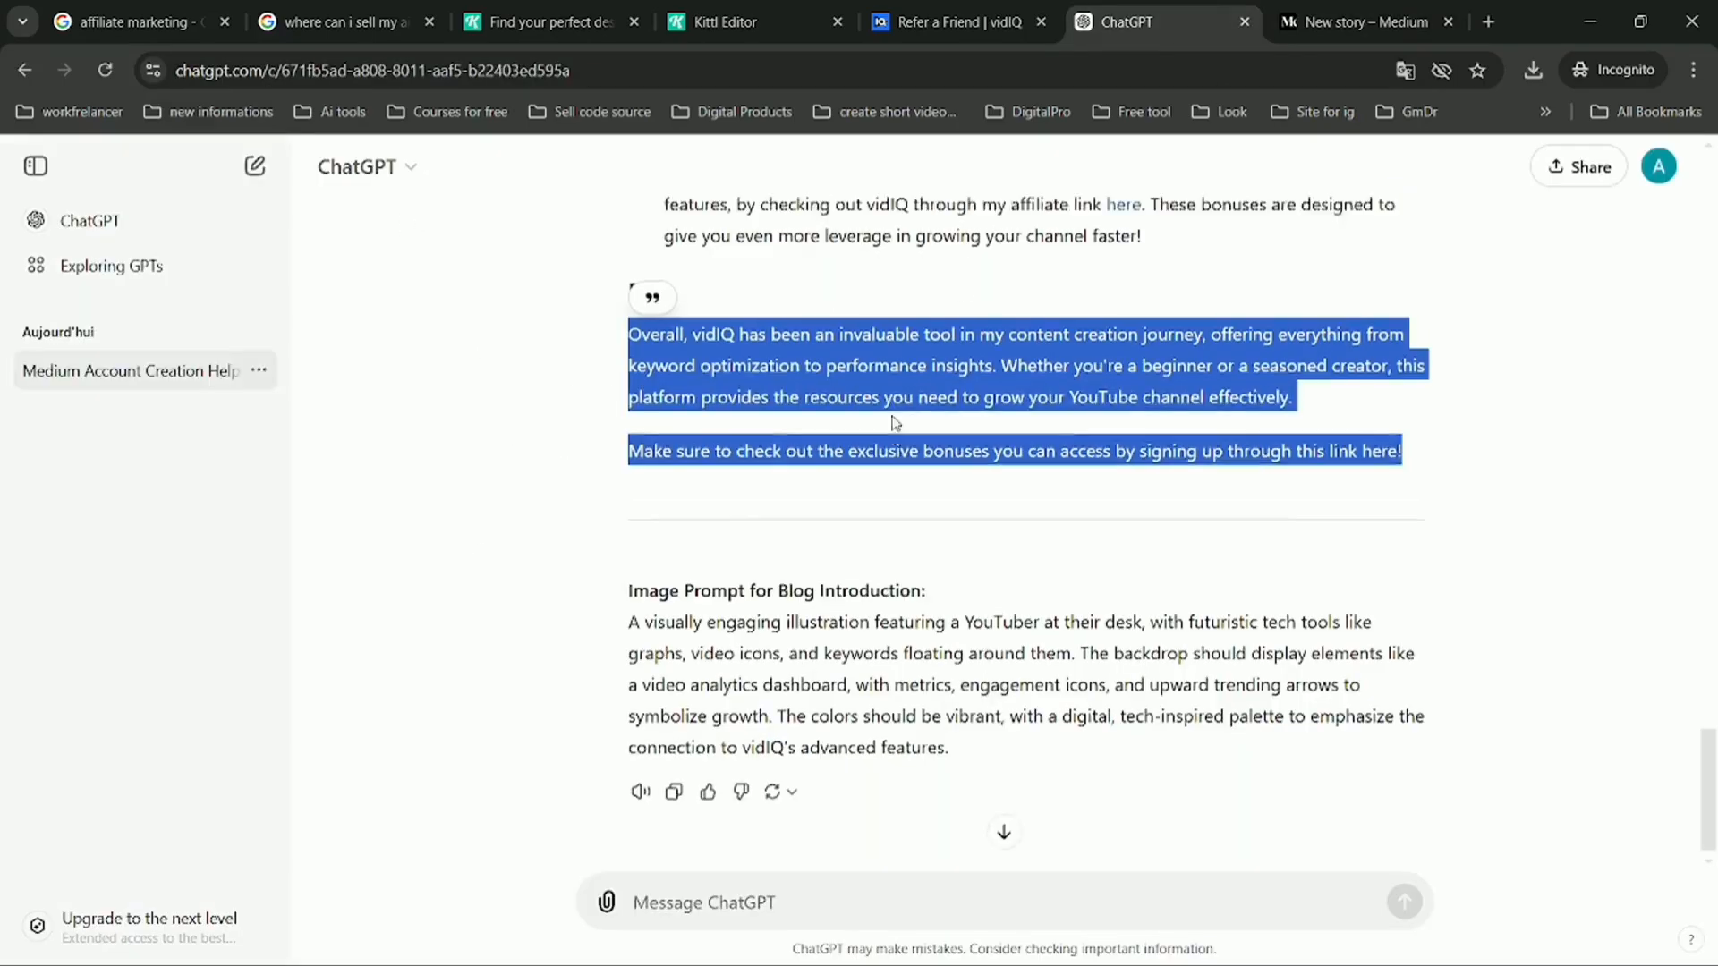
scroll(894, 416, up, 12)
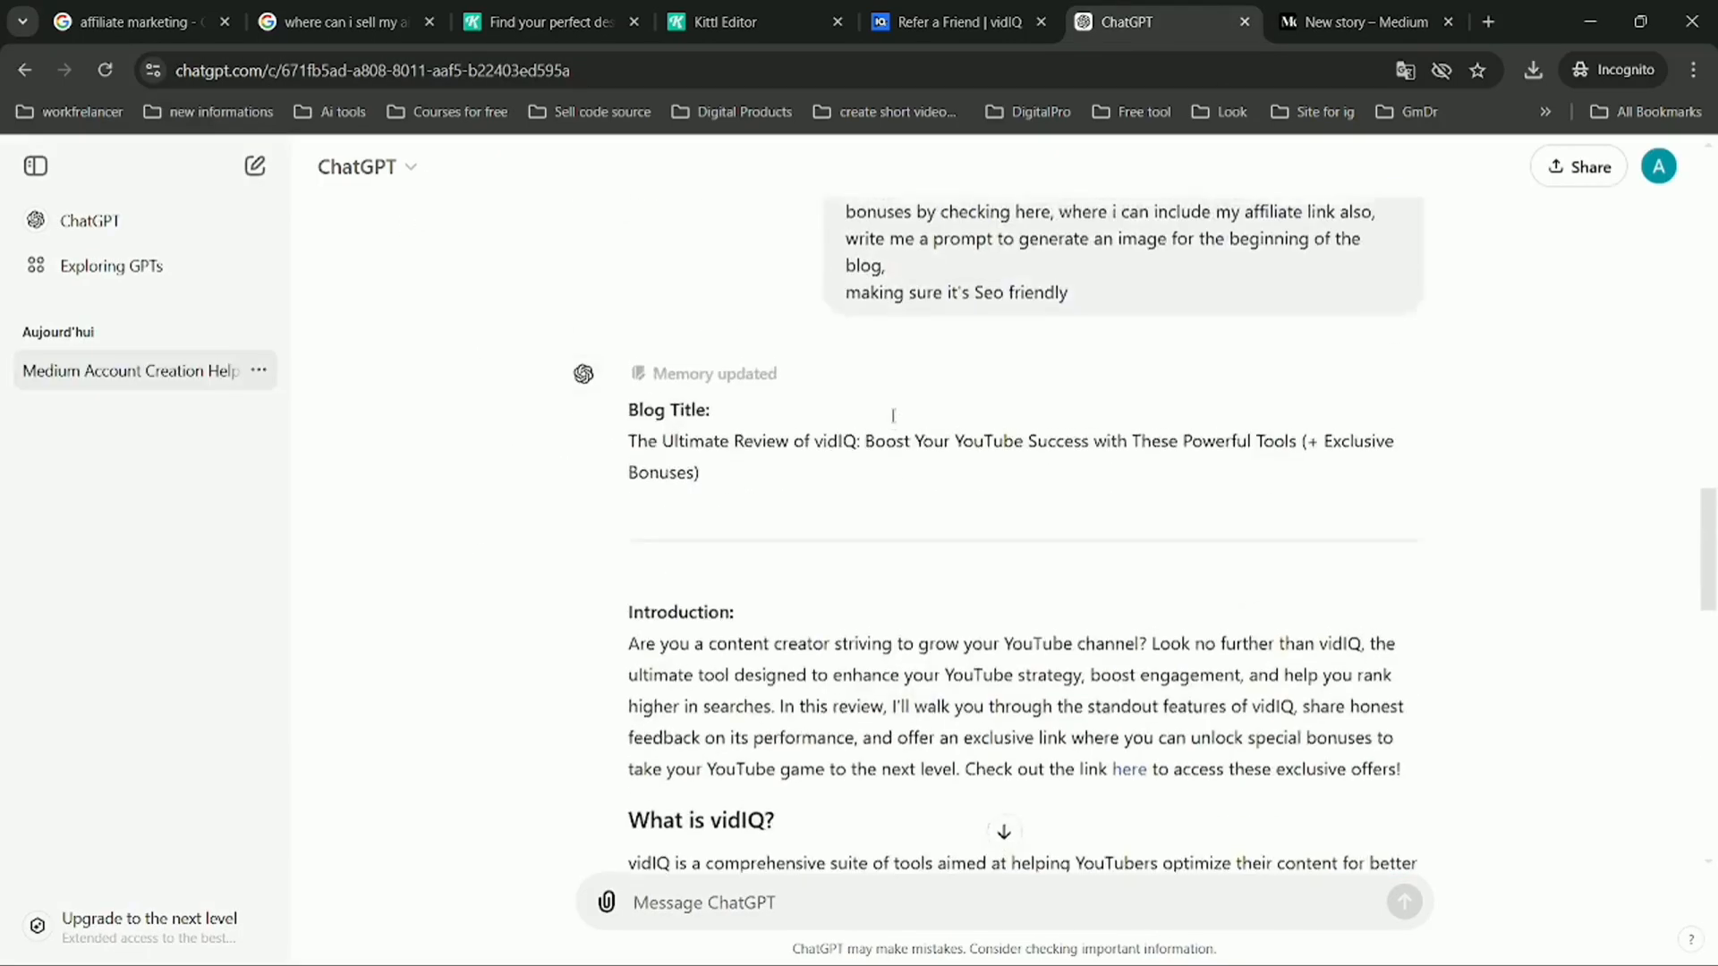
scroll(894, 420, down, 4)
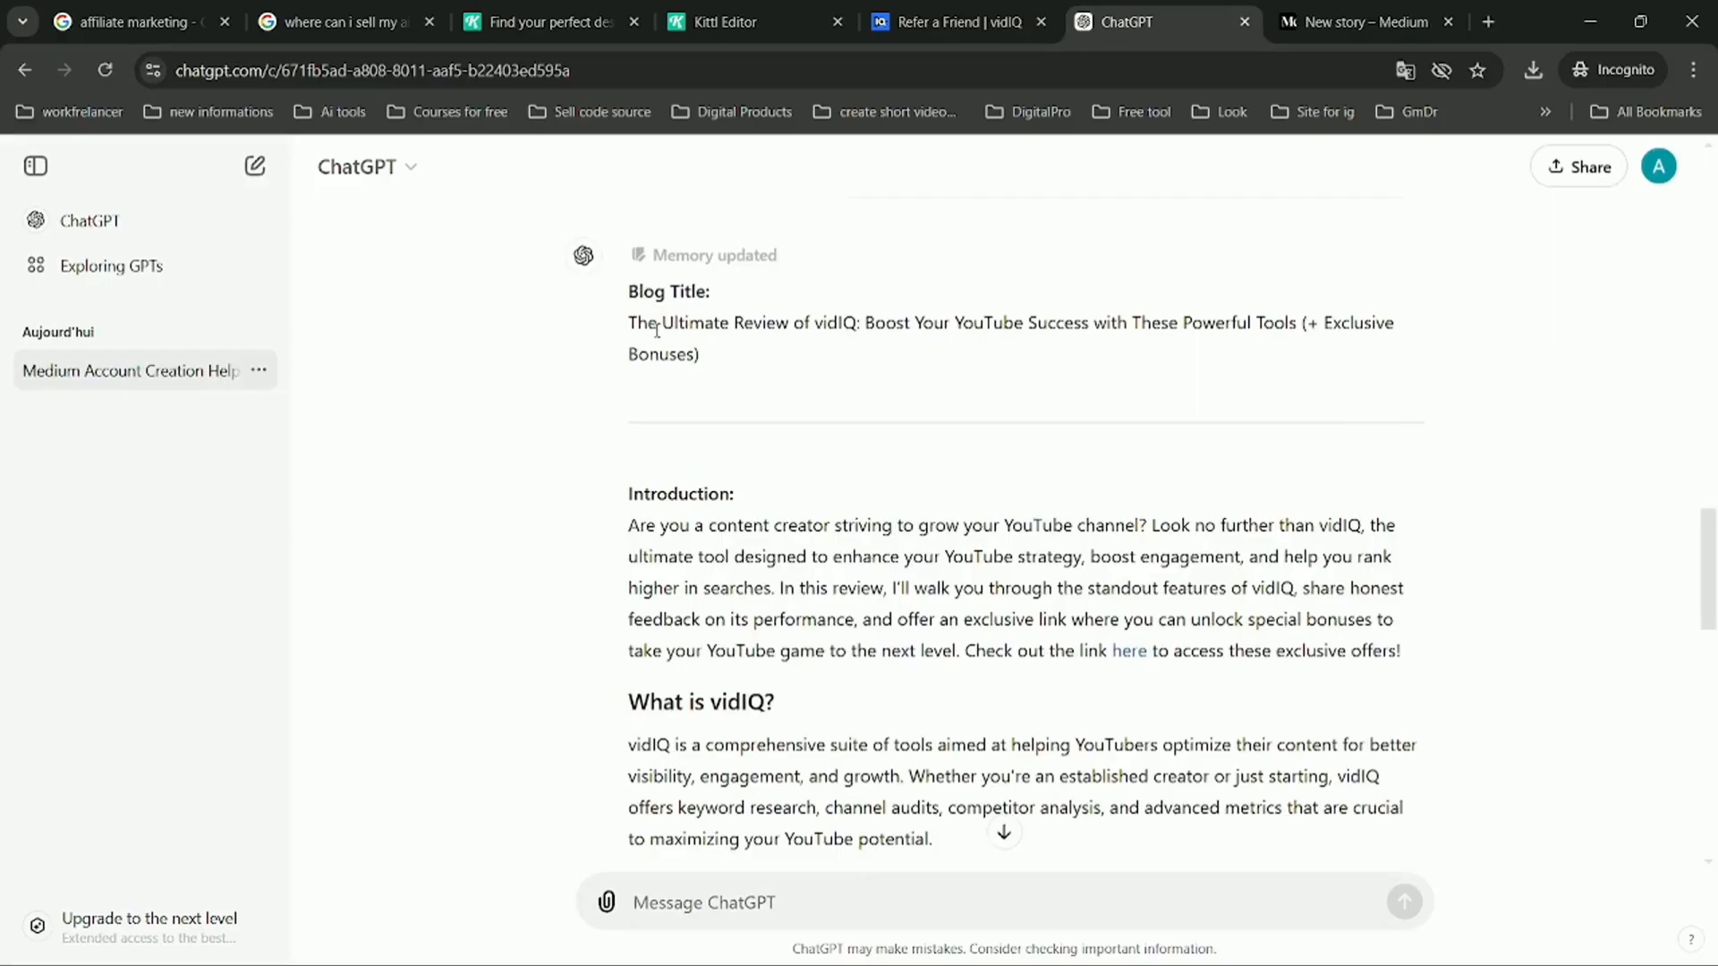
mouse_move(637, 291)
mouse_down()
mouse_move(729, 288)
mouse_move(628, 292)
mouse_up()
click(699, 300)
right_click(631, 295)
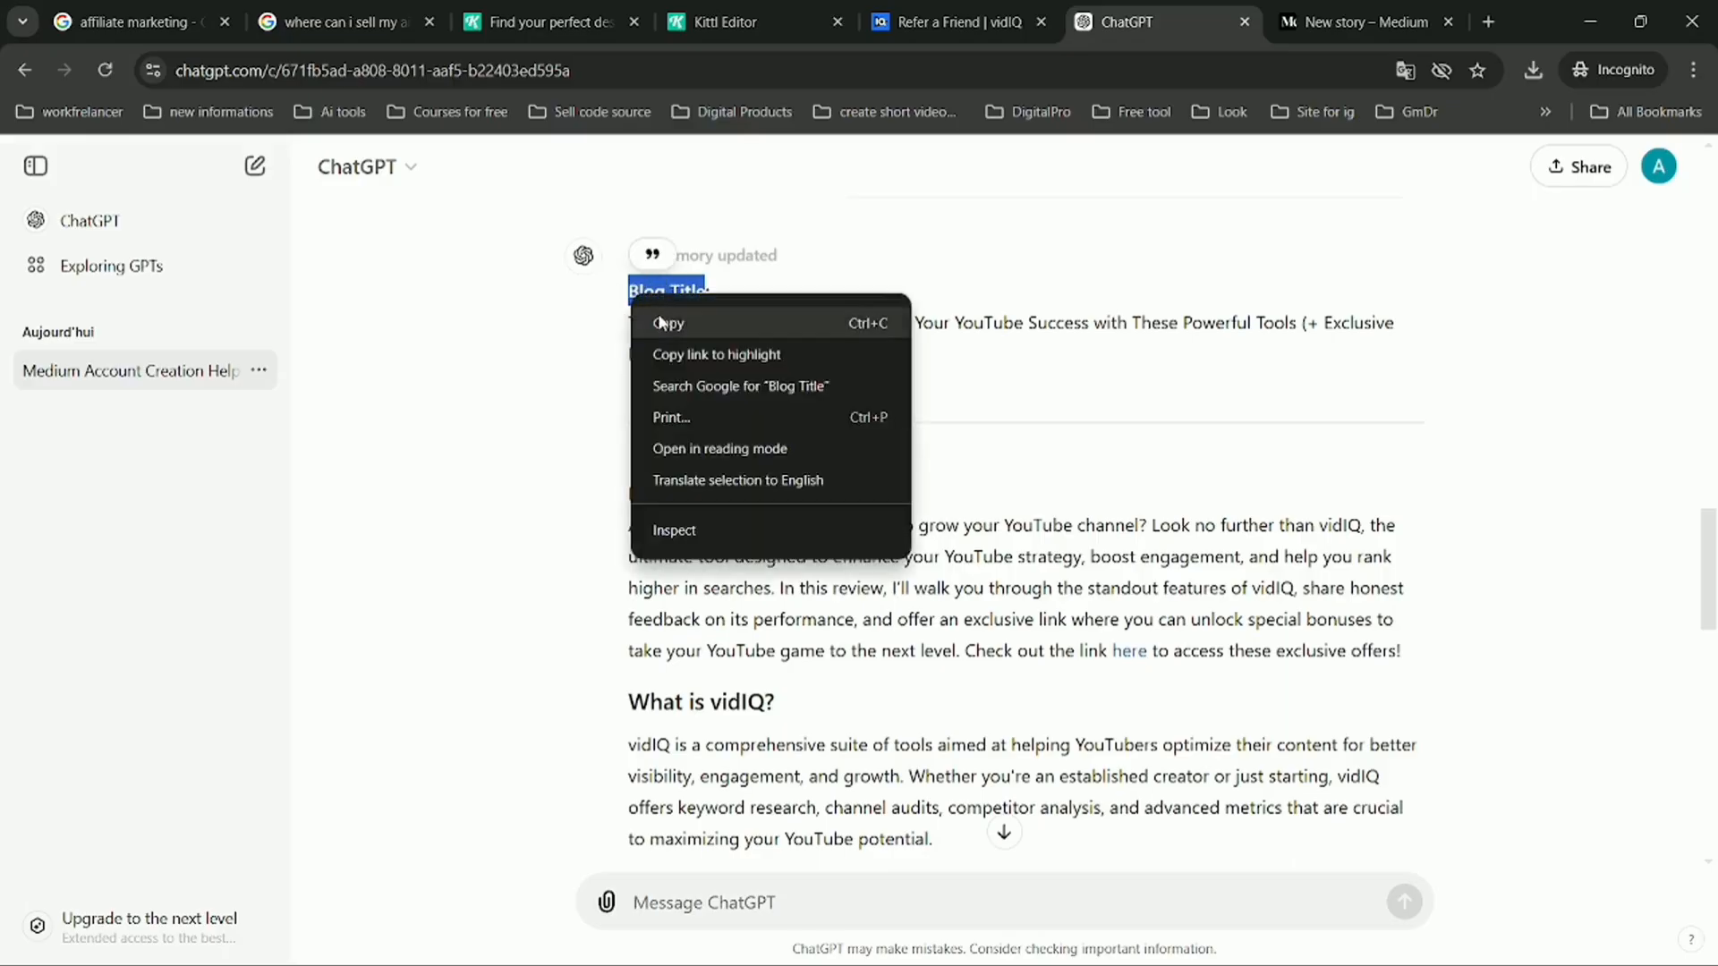
click(662, 324)
- Send ChatGPT the request "in the Blog Title, dont mention the name VidIq"
scroll(805, 537, down, 15)
click(761, 903)
text(in)
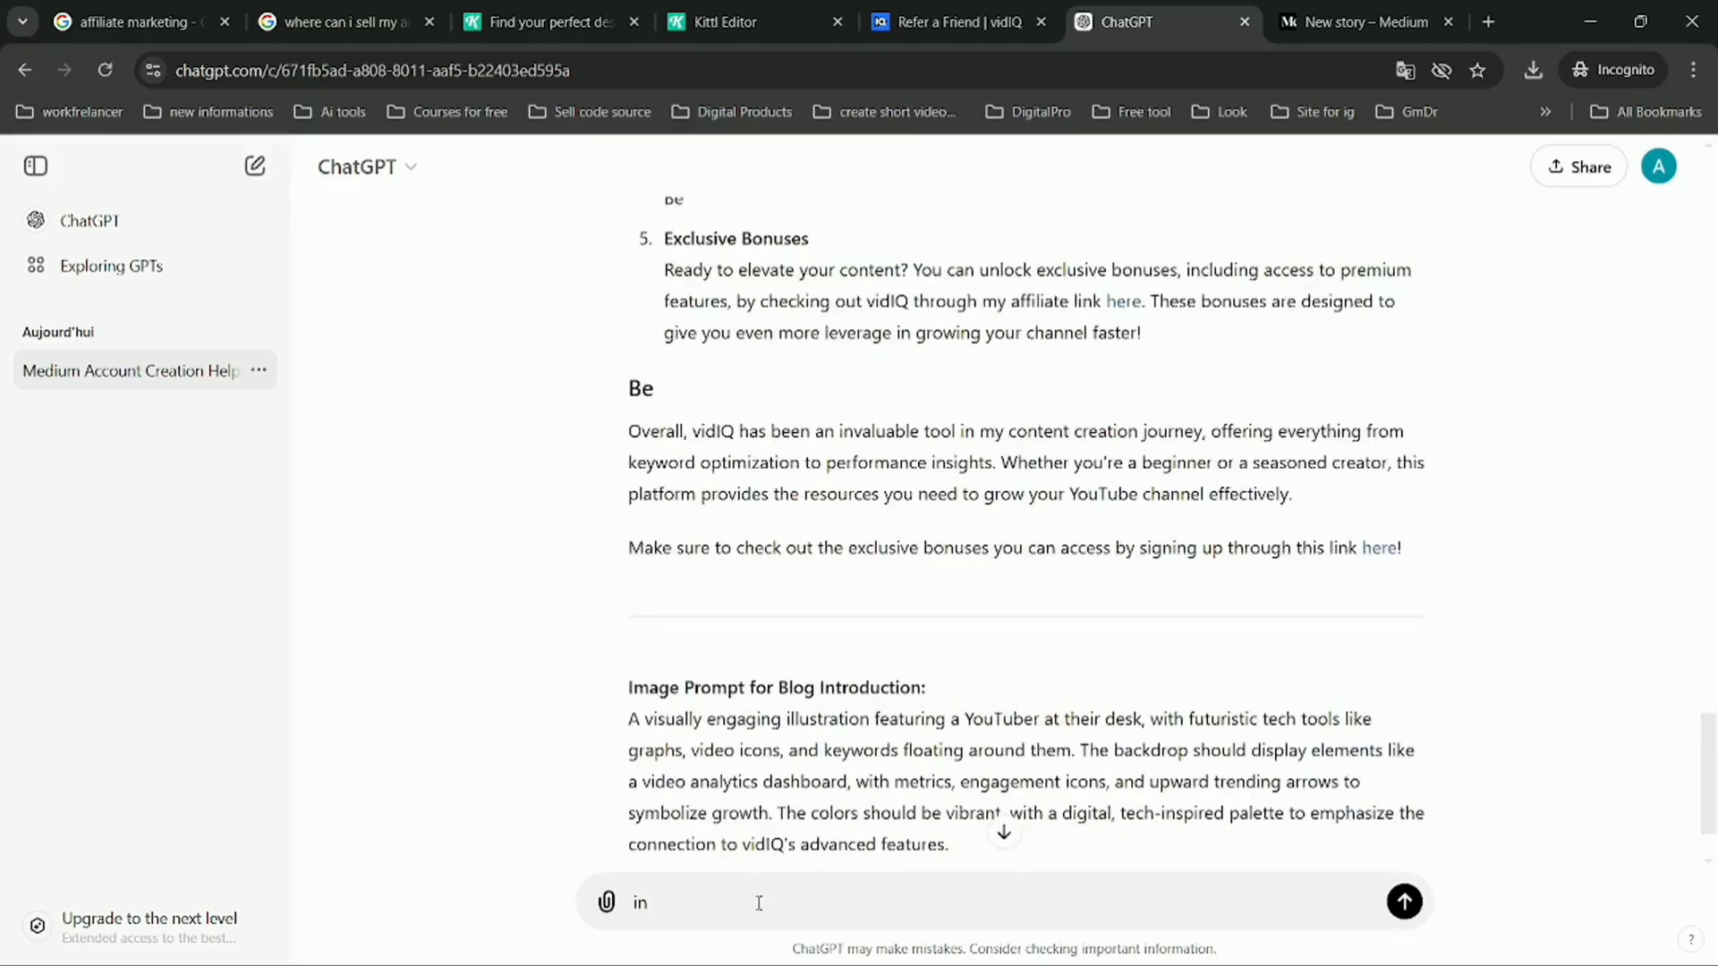
text( the)
key(ctrl+v)
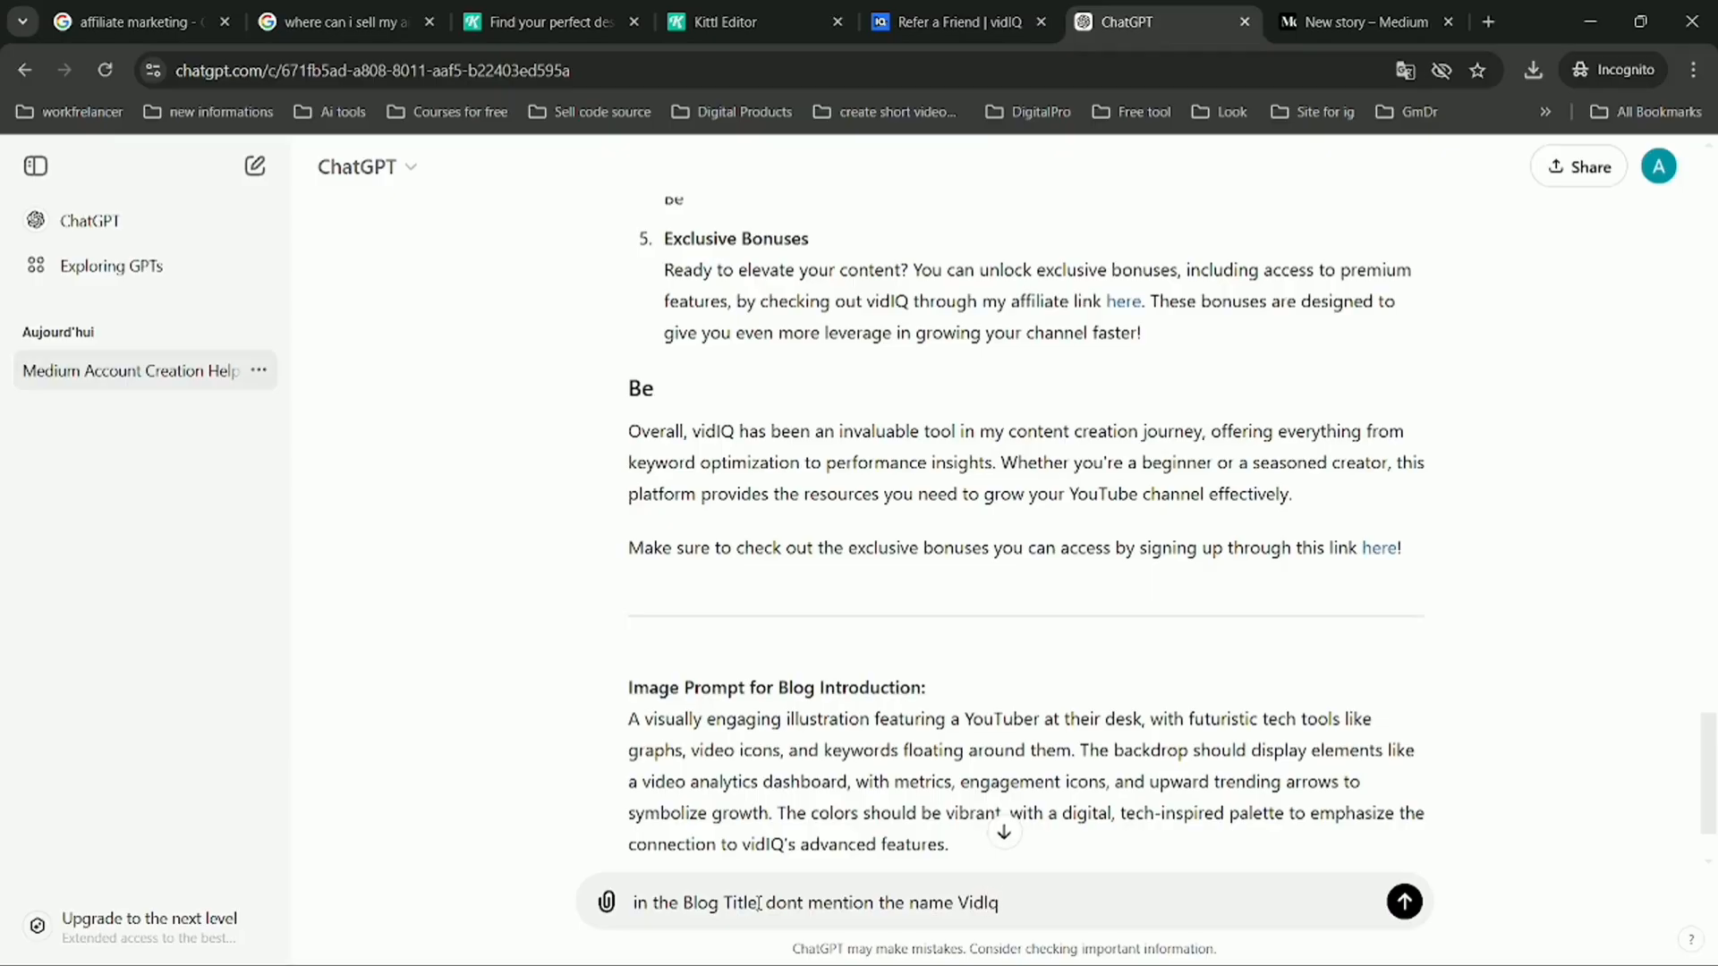
key(Return)
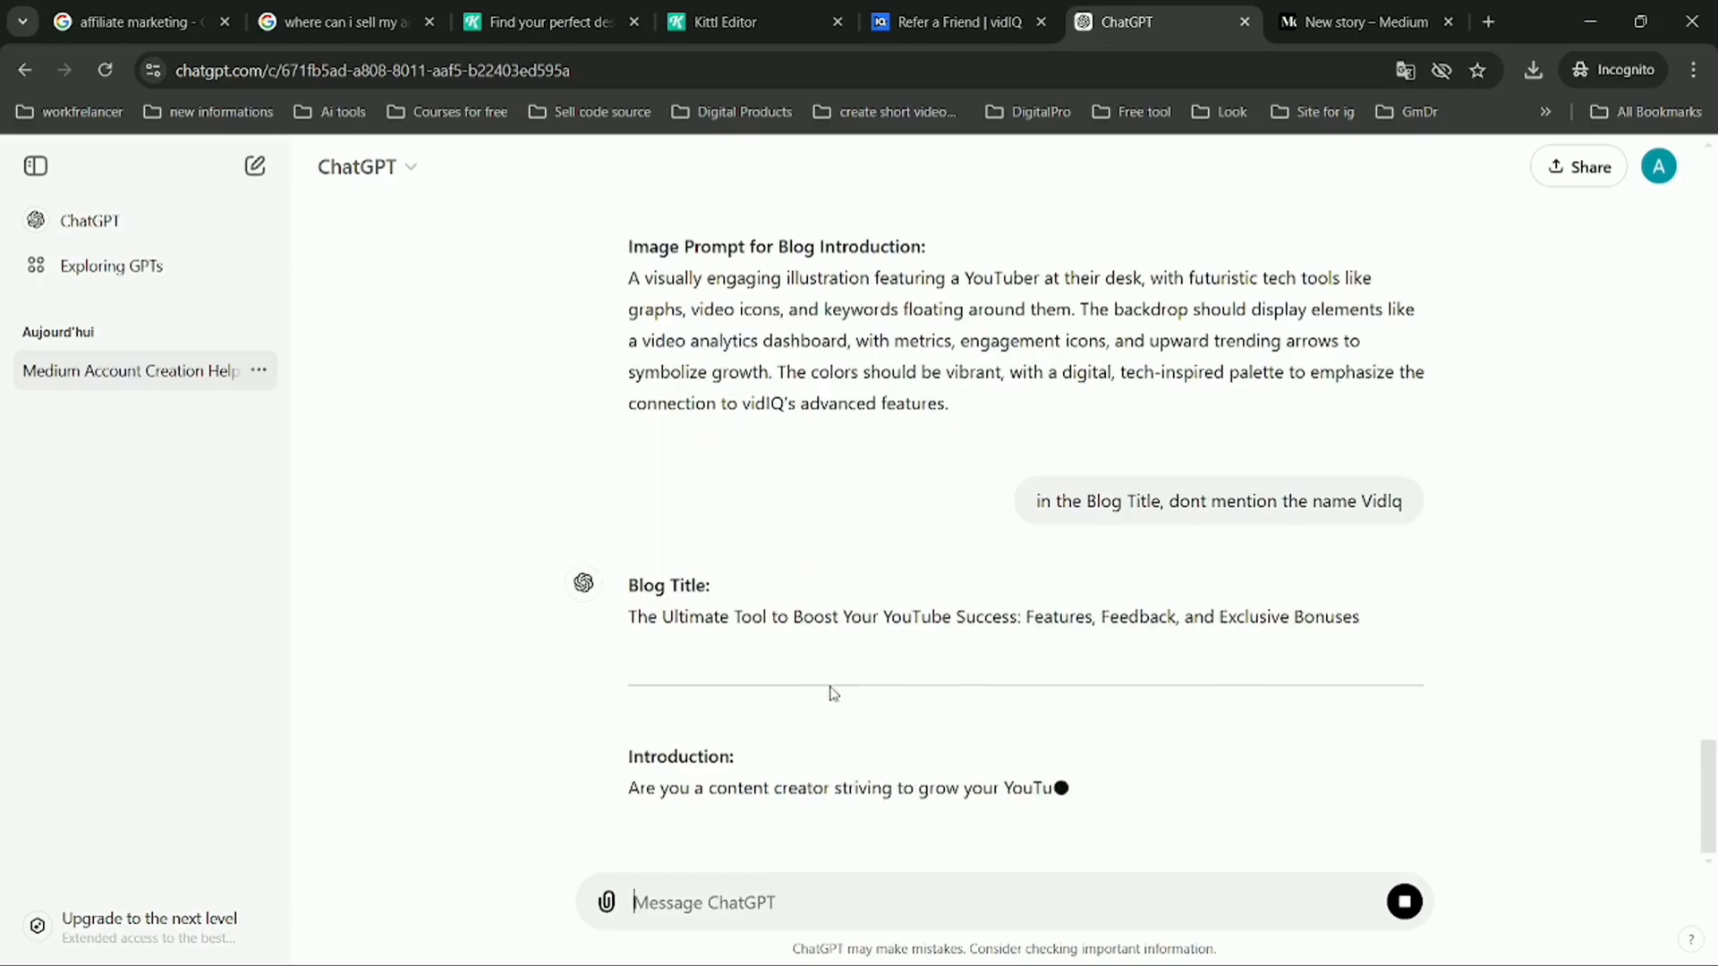
- Copy "The Ultimate Tool to Boost Your YouTube Success: Features, Feedback, and Exclusive Bonuses" from ChatGPT and paste it as the Medium story's title
scroll(832, 692, up, 2)
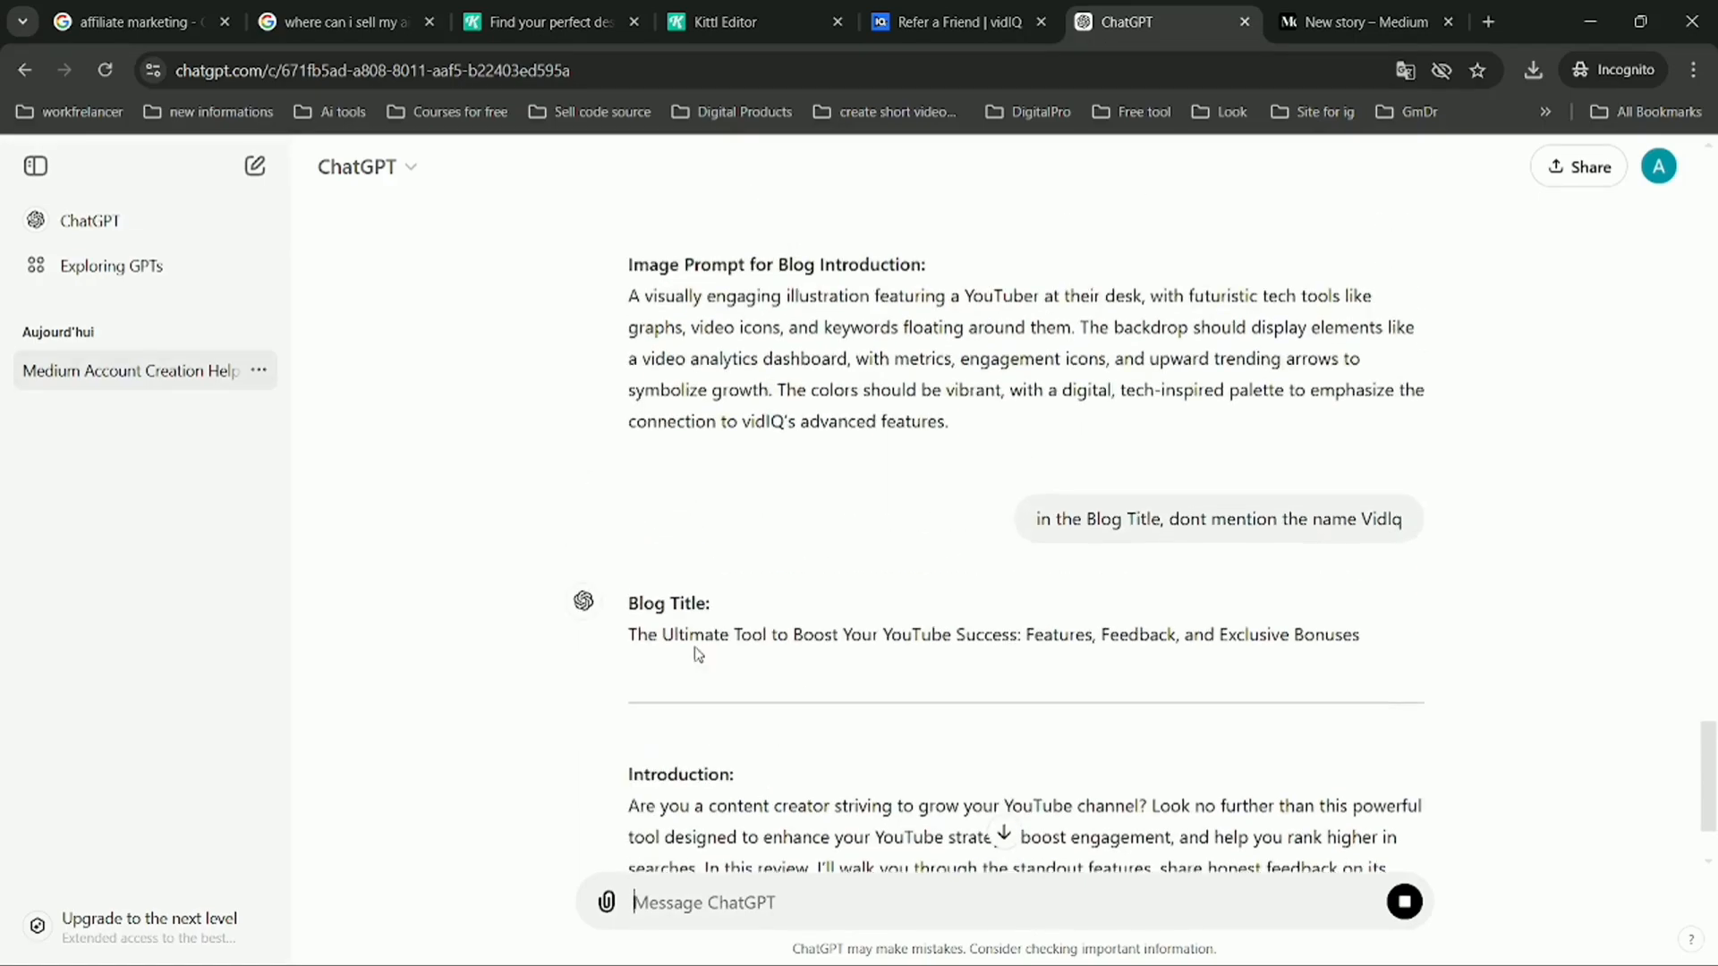
drag(626, 636, 1382, 653)
right_click(1266, 637)
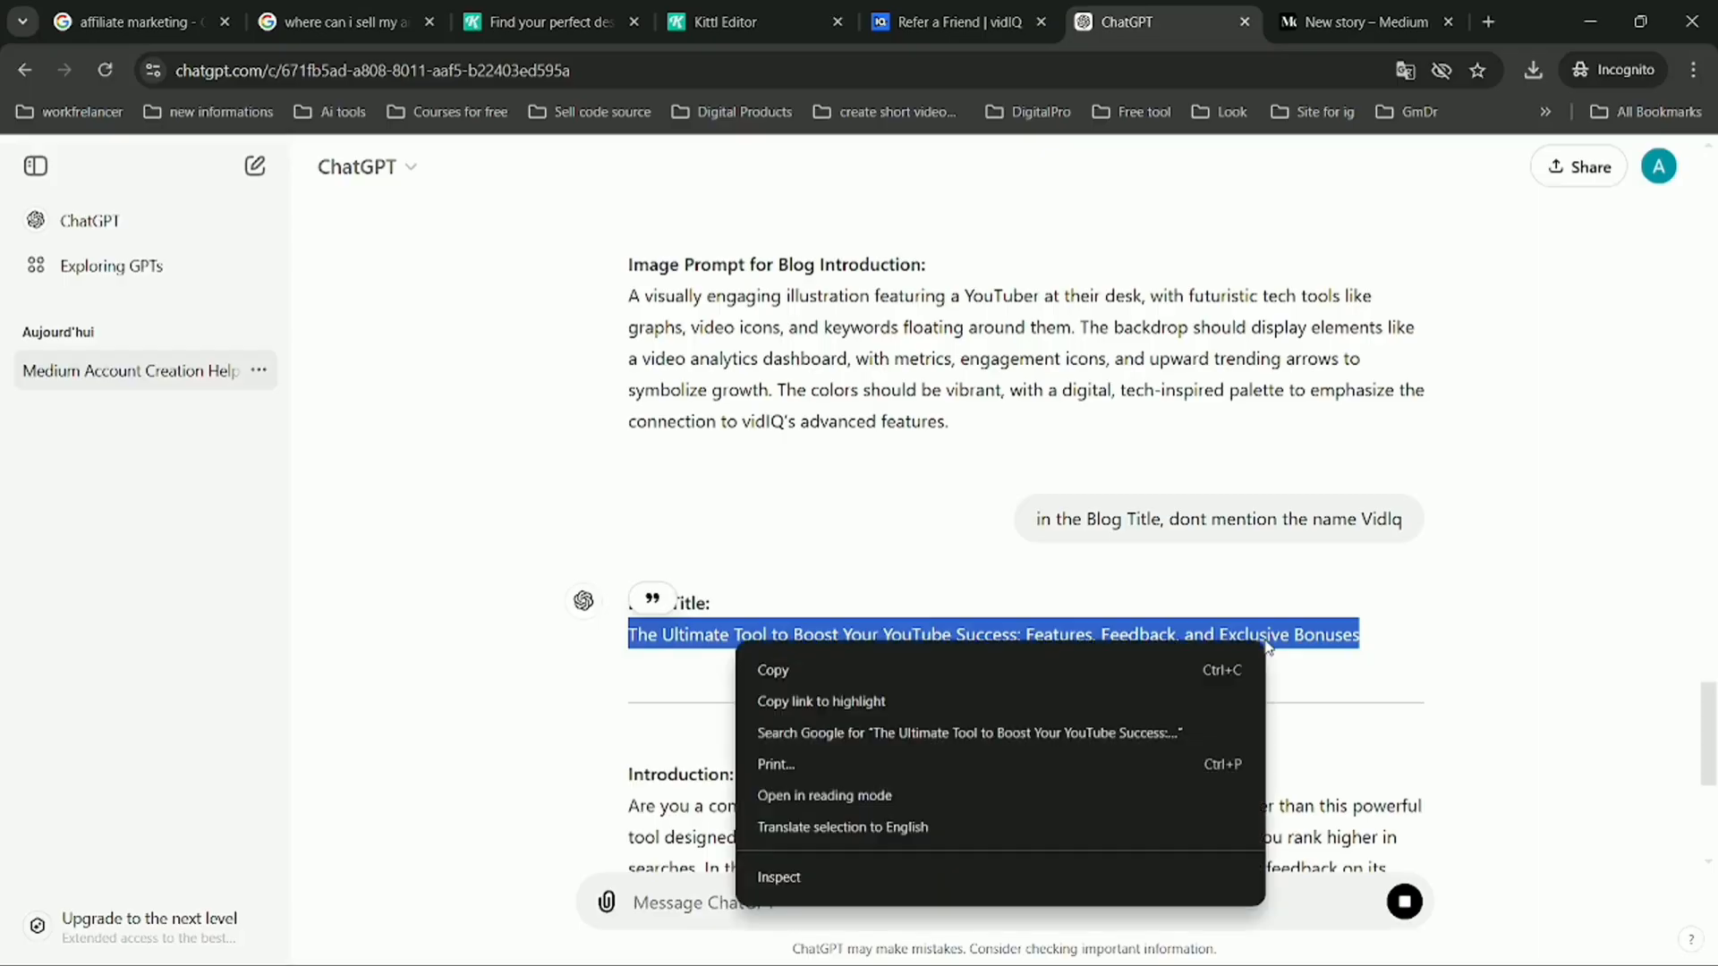
click(908, 662)
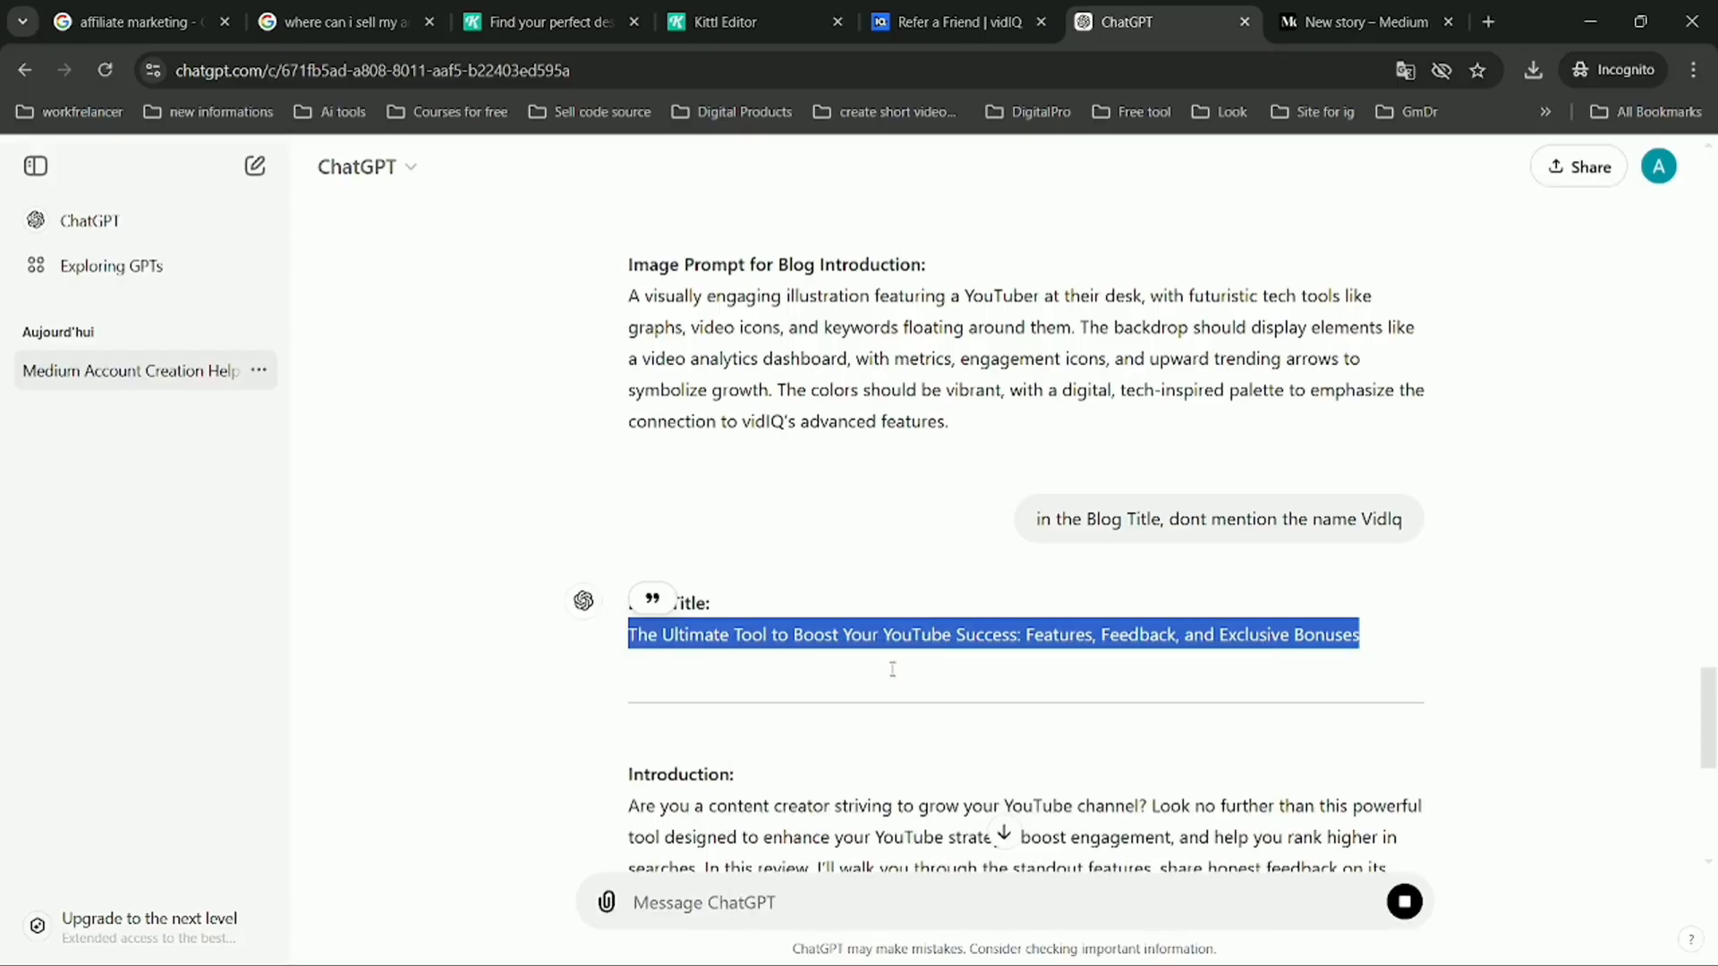
click(1301, 5)
scroll(716, 526, up, 9)
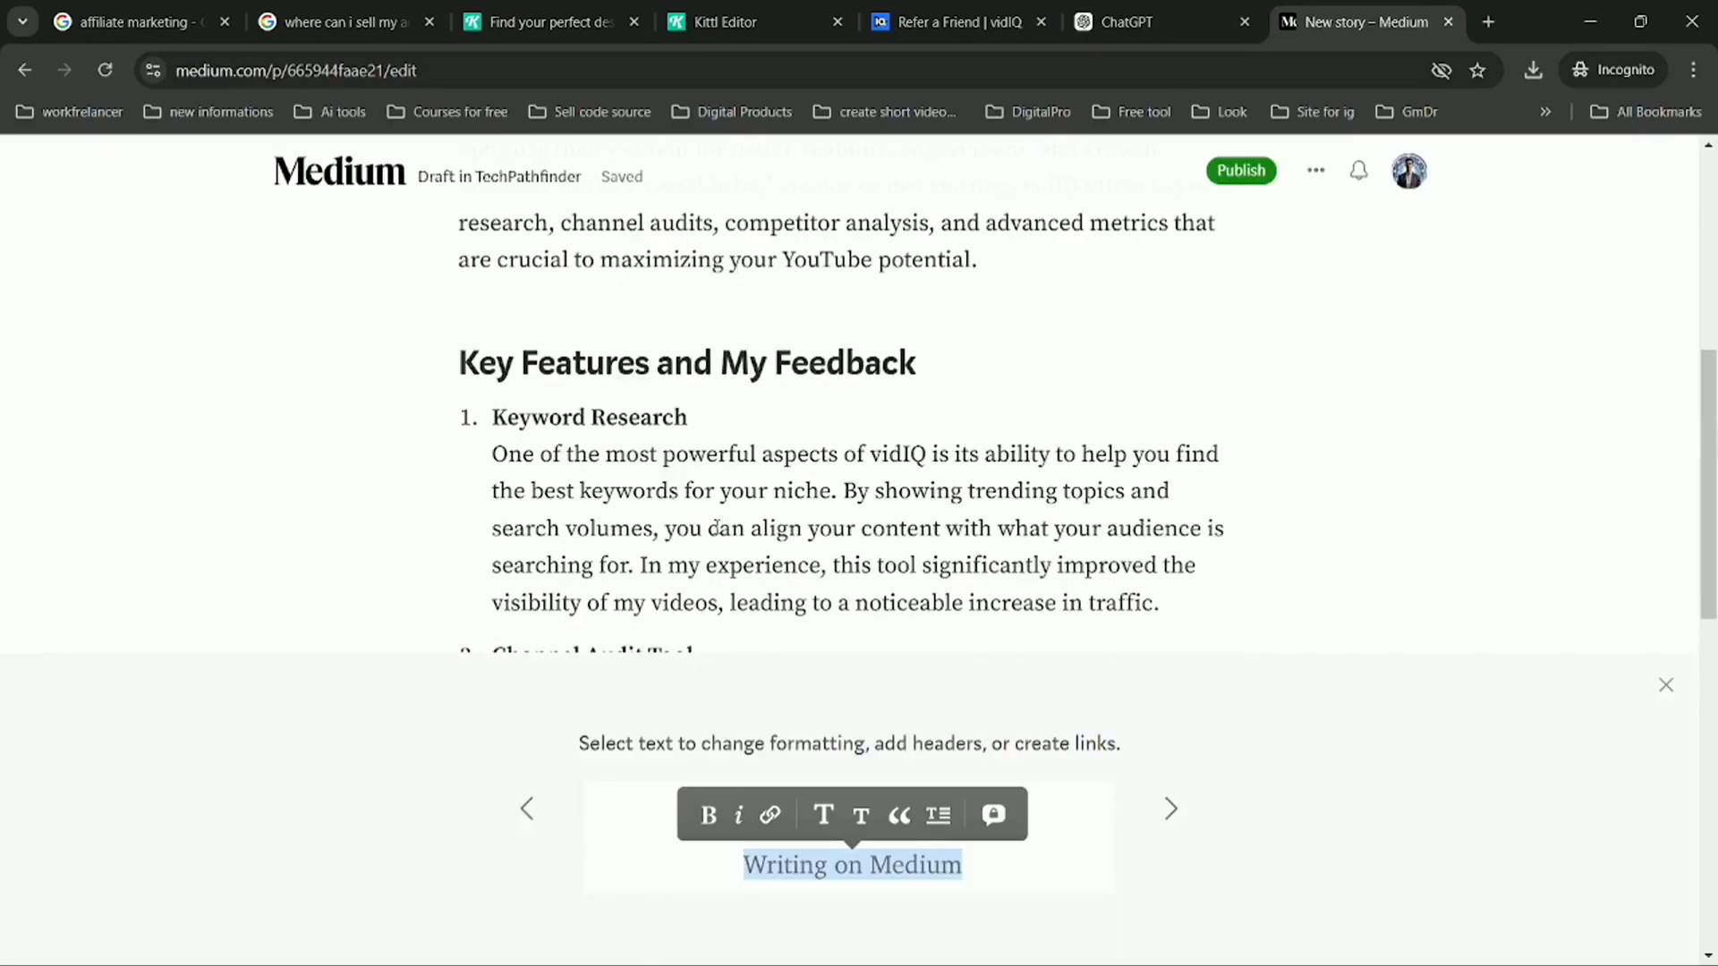
scroll(716, 526, up, 2)
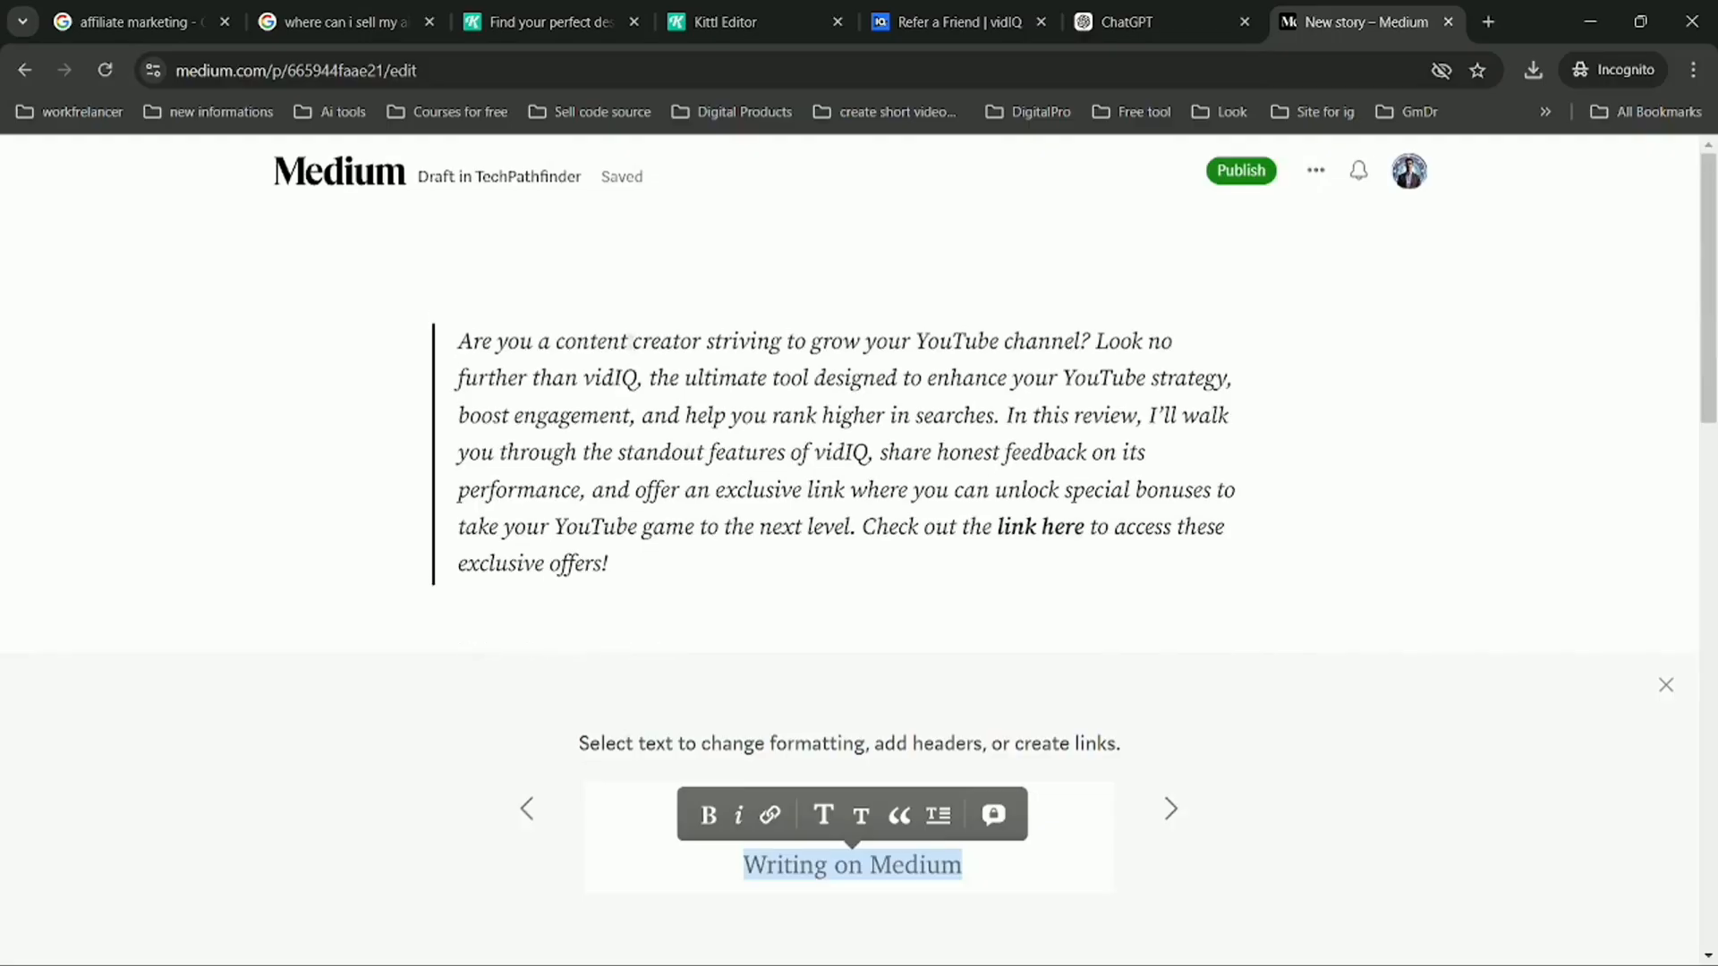
right_click(551, 271)
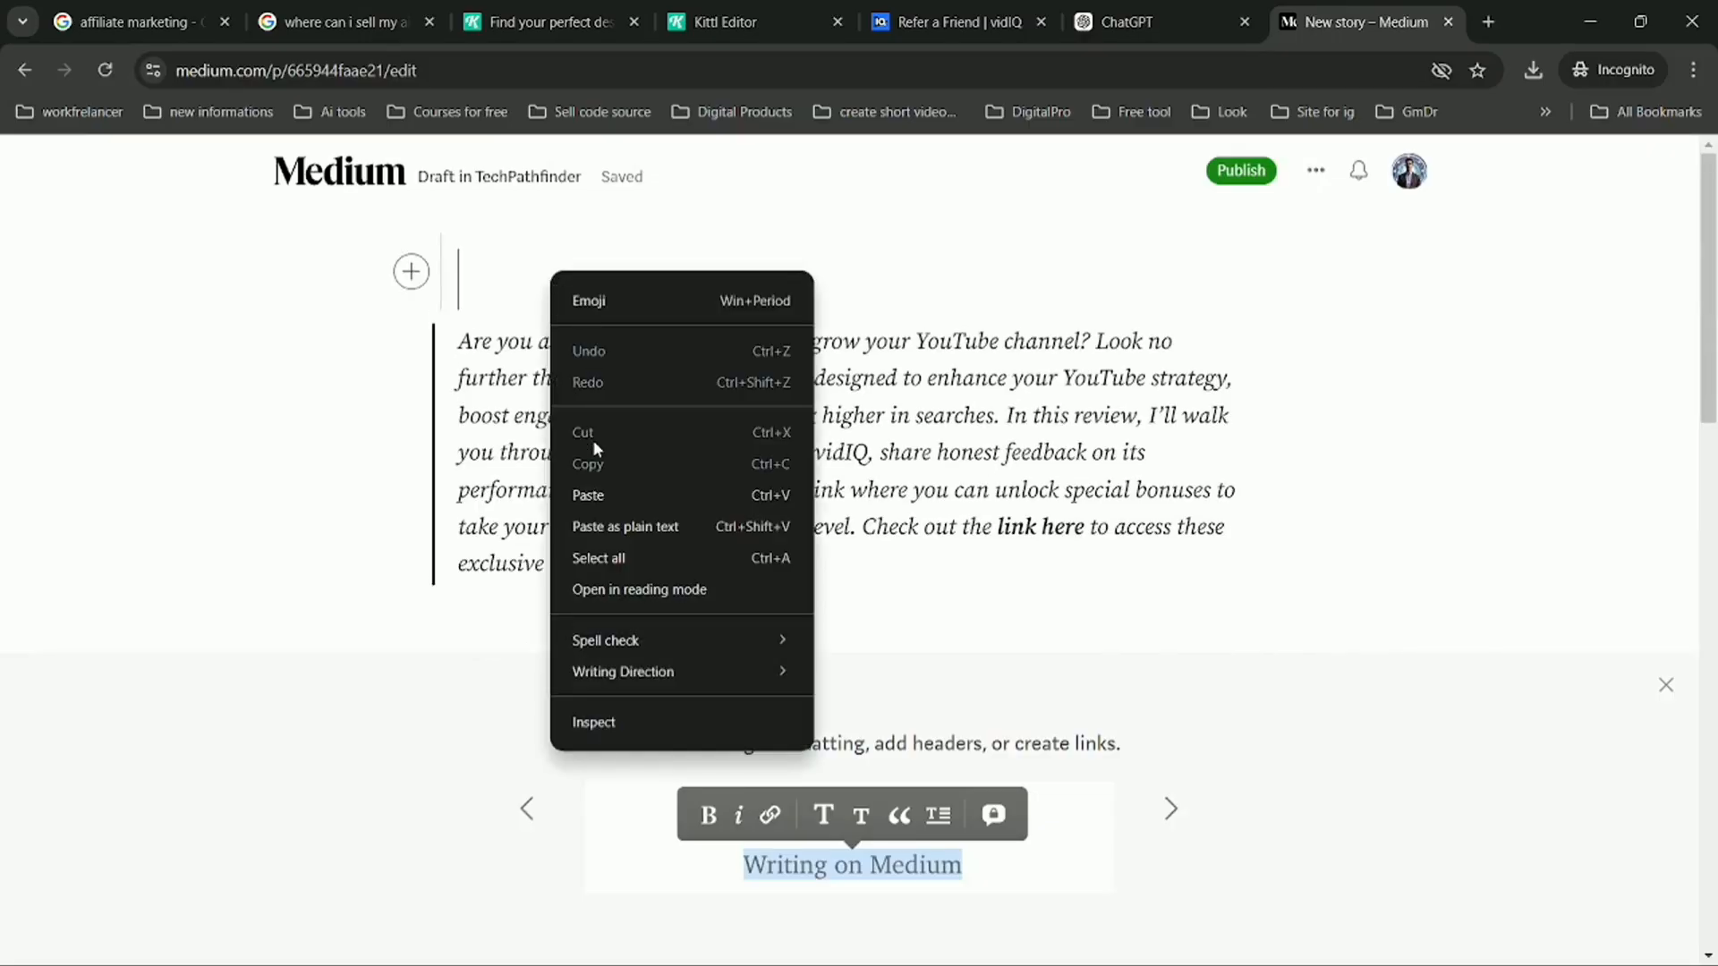
click(588, 496)
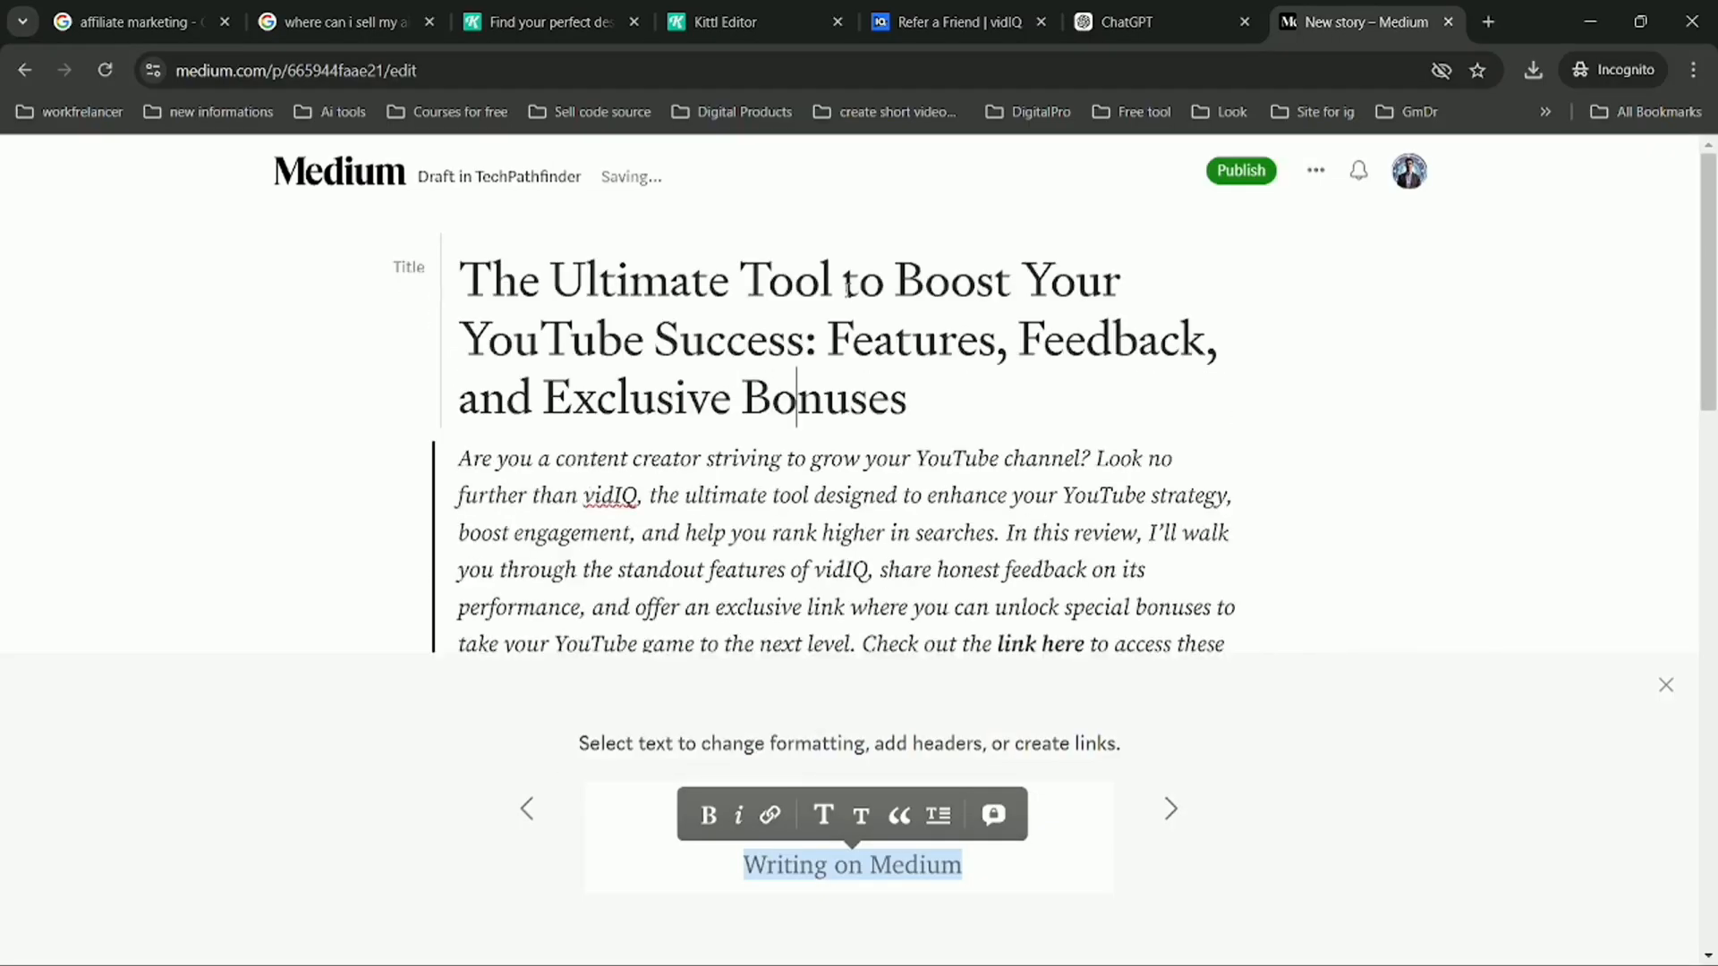
- Review the draft down to its conclusion and add a new line after the Exclusive Bonuses paragraph
scroll(711, 359, down, 5)
scroll(712, 359, down, 8)
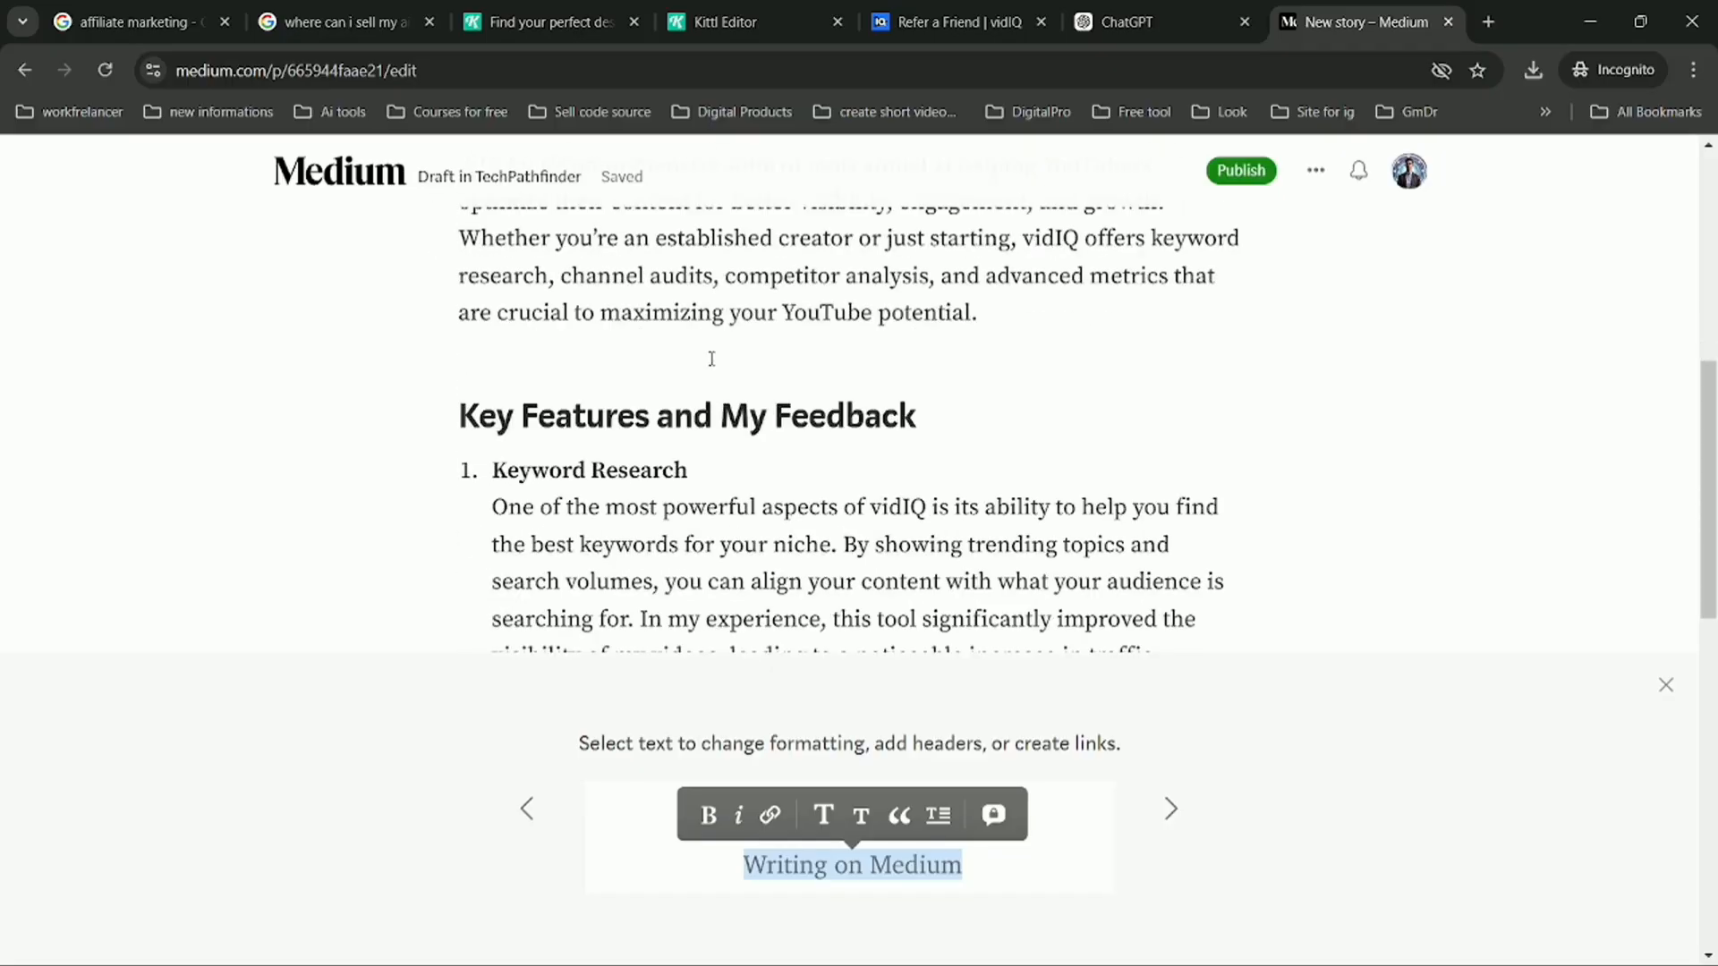
scroll(711, 358, down, 8)
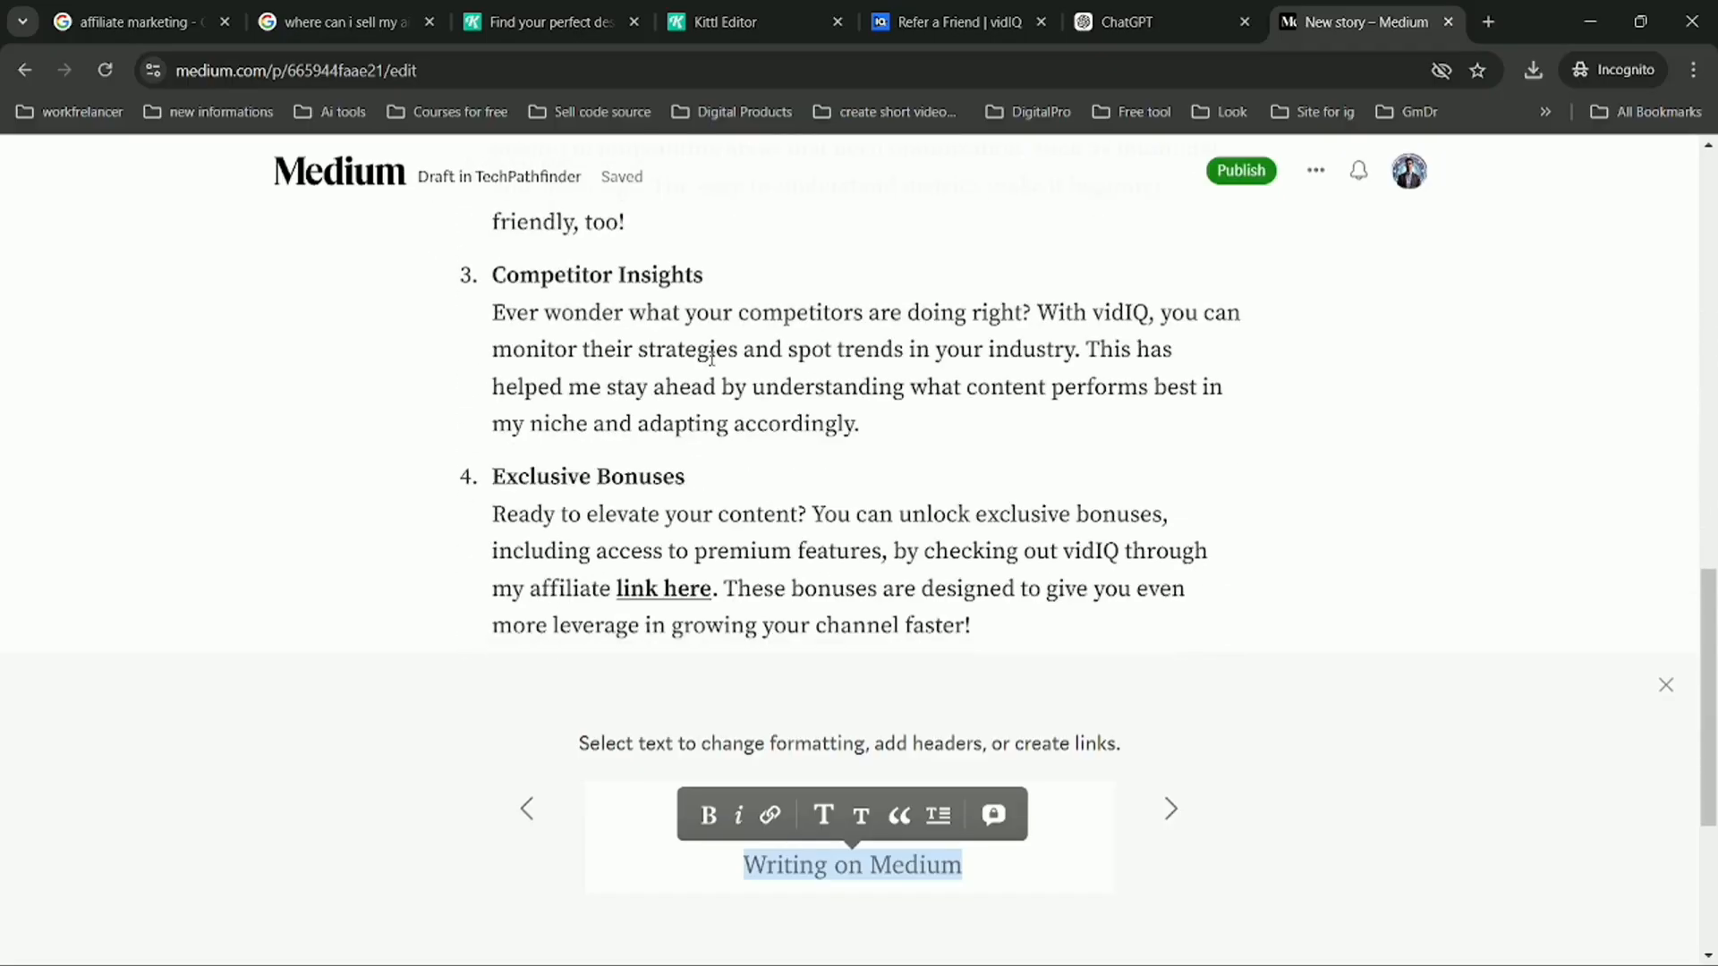
scroll(739, 374, up, 1)
click(973, 348)
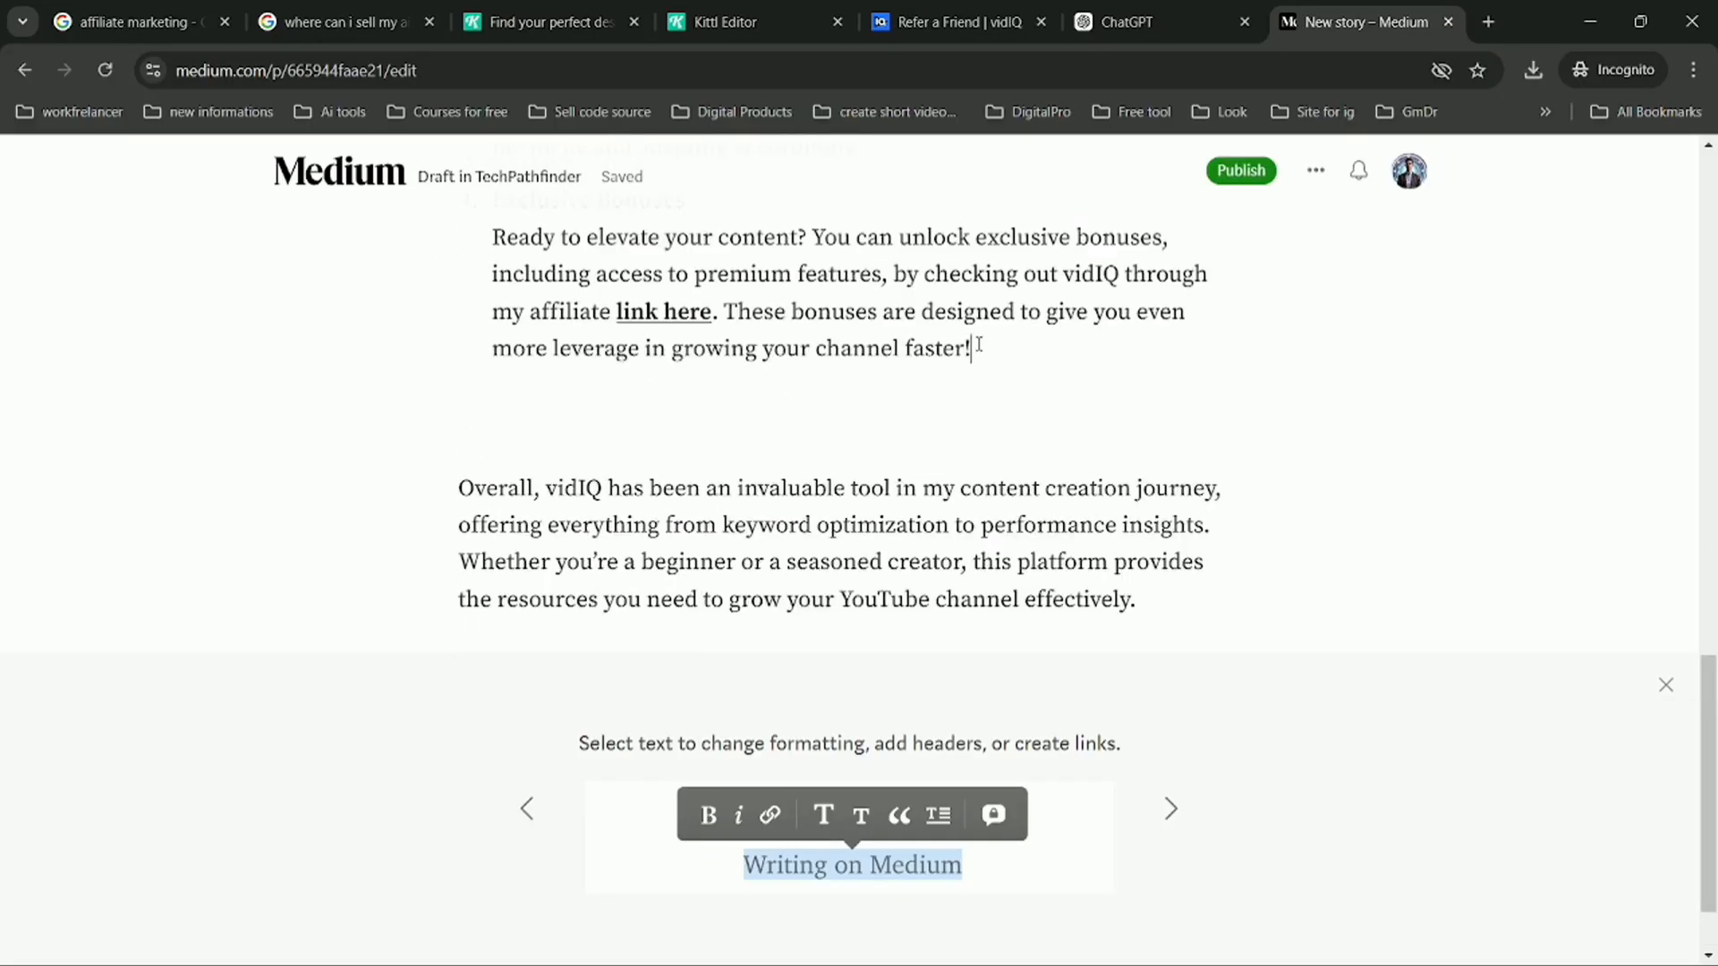
key(Return)
- Copy the revised image prompt for the blog introduction from ChatGPT and switch to the Kittl Editor
key(ctrl+shift+Tab)
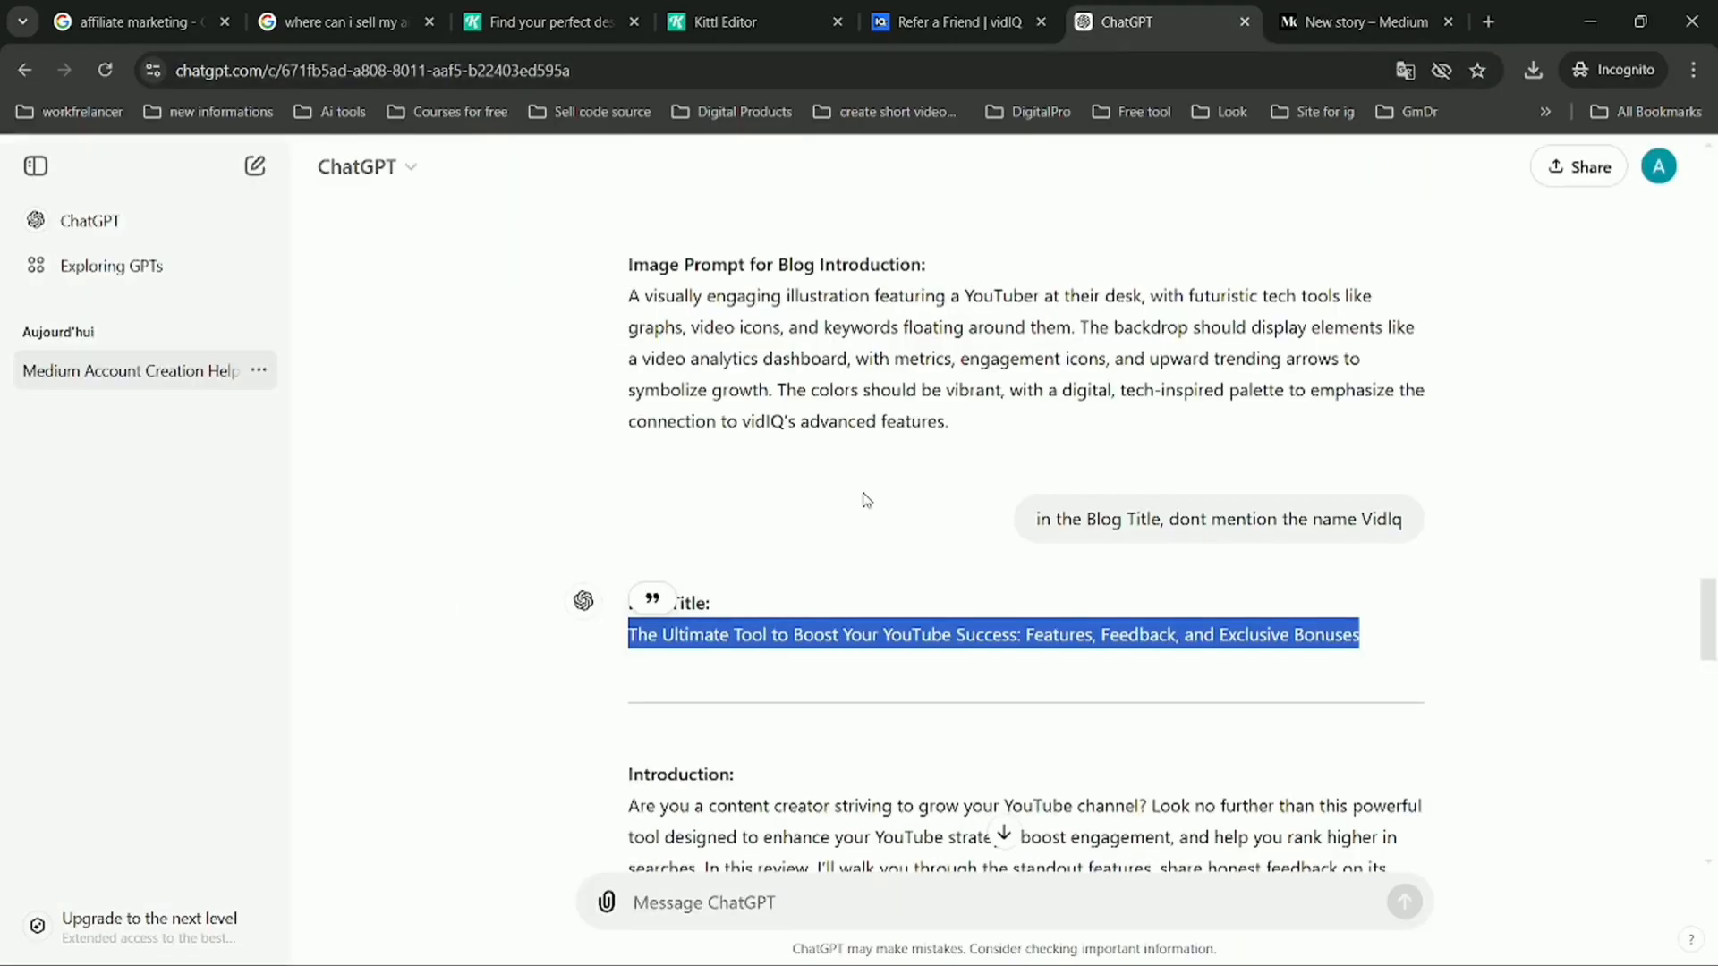
scroll(866, 496, up, 8)
scroll(866, 499, down, 2)
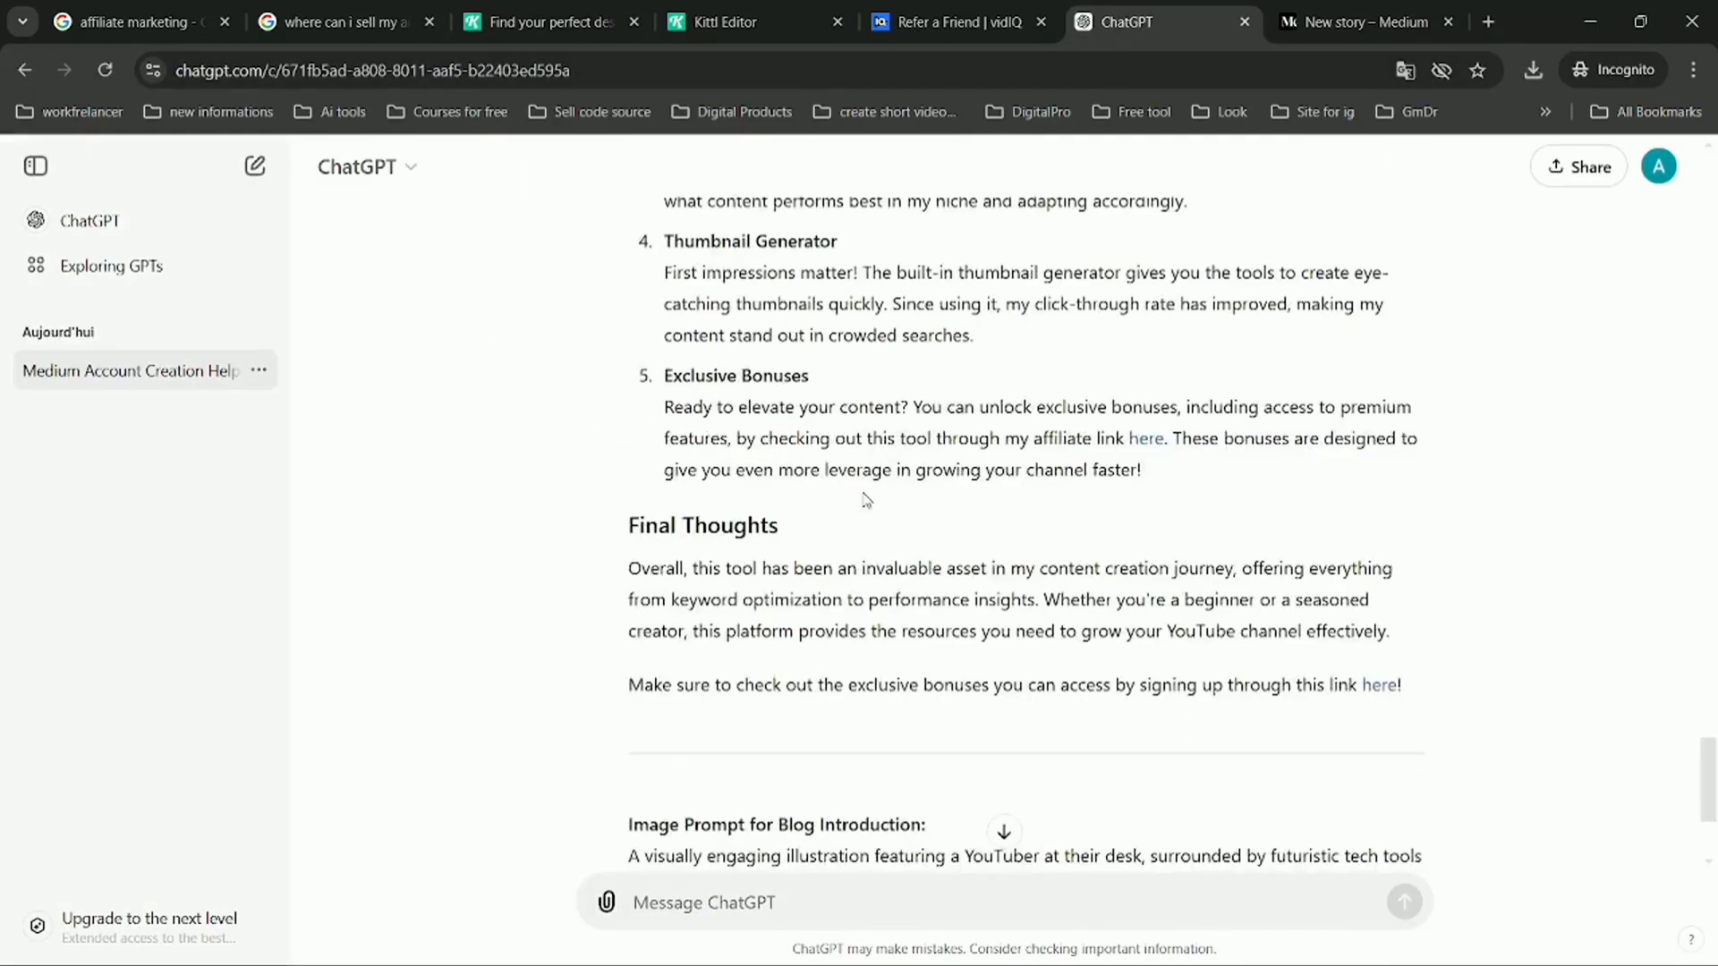
scroll(866, 499, down, 3)
drag(624, 596, 1233, 680)
right_click(1149, 653)
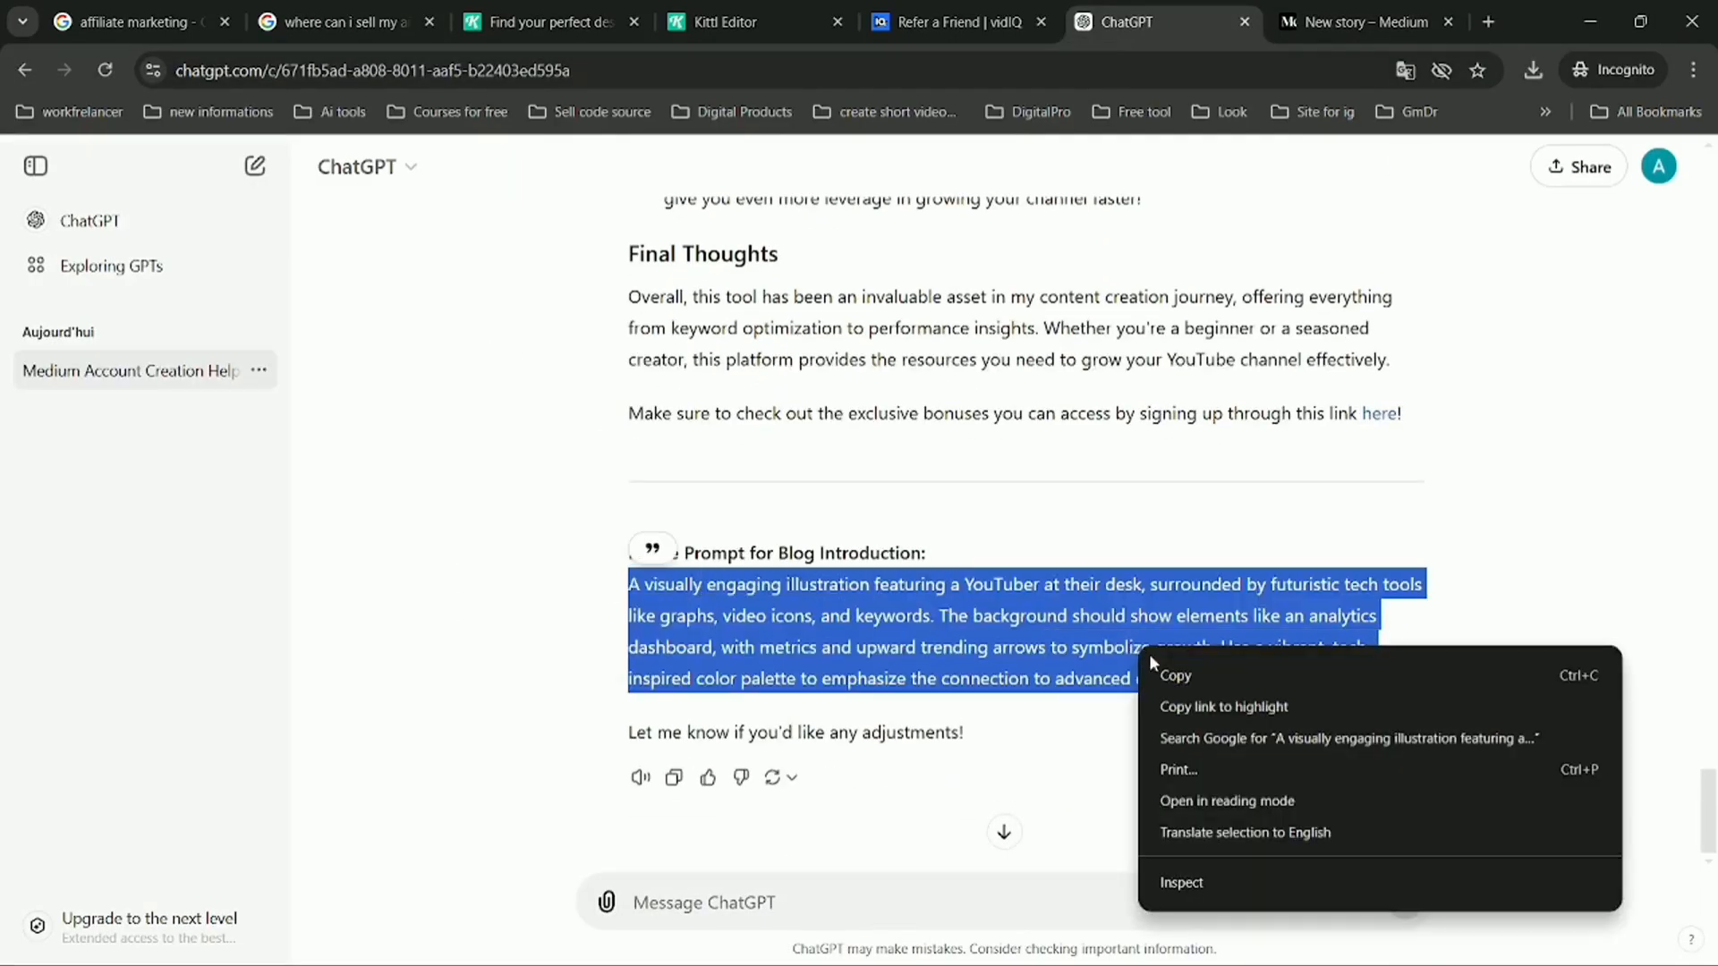
click(1181, 673)
click(732, 20)
click(1346, 272)
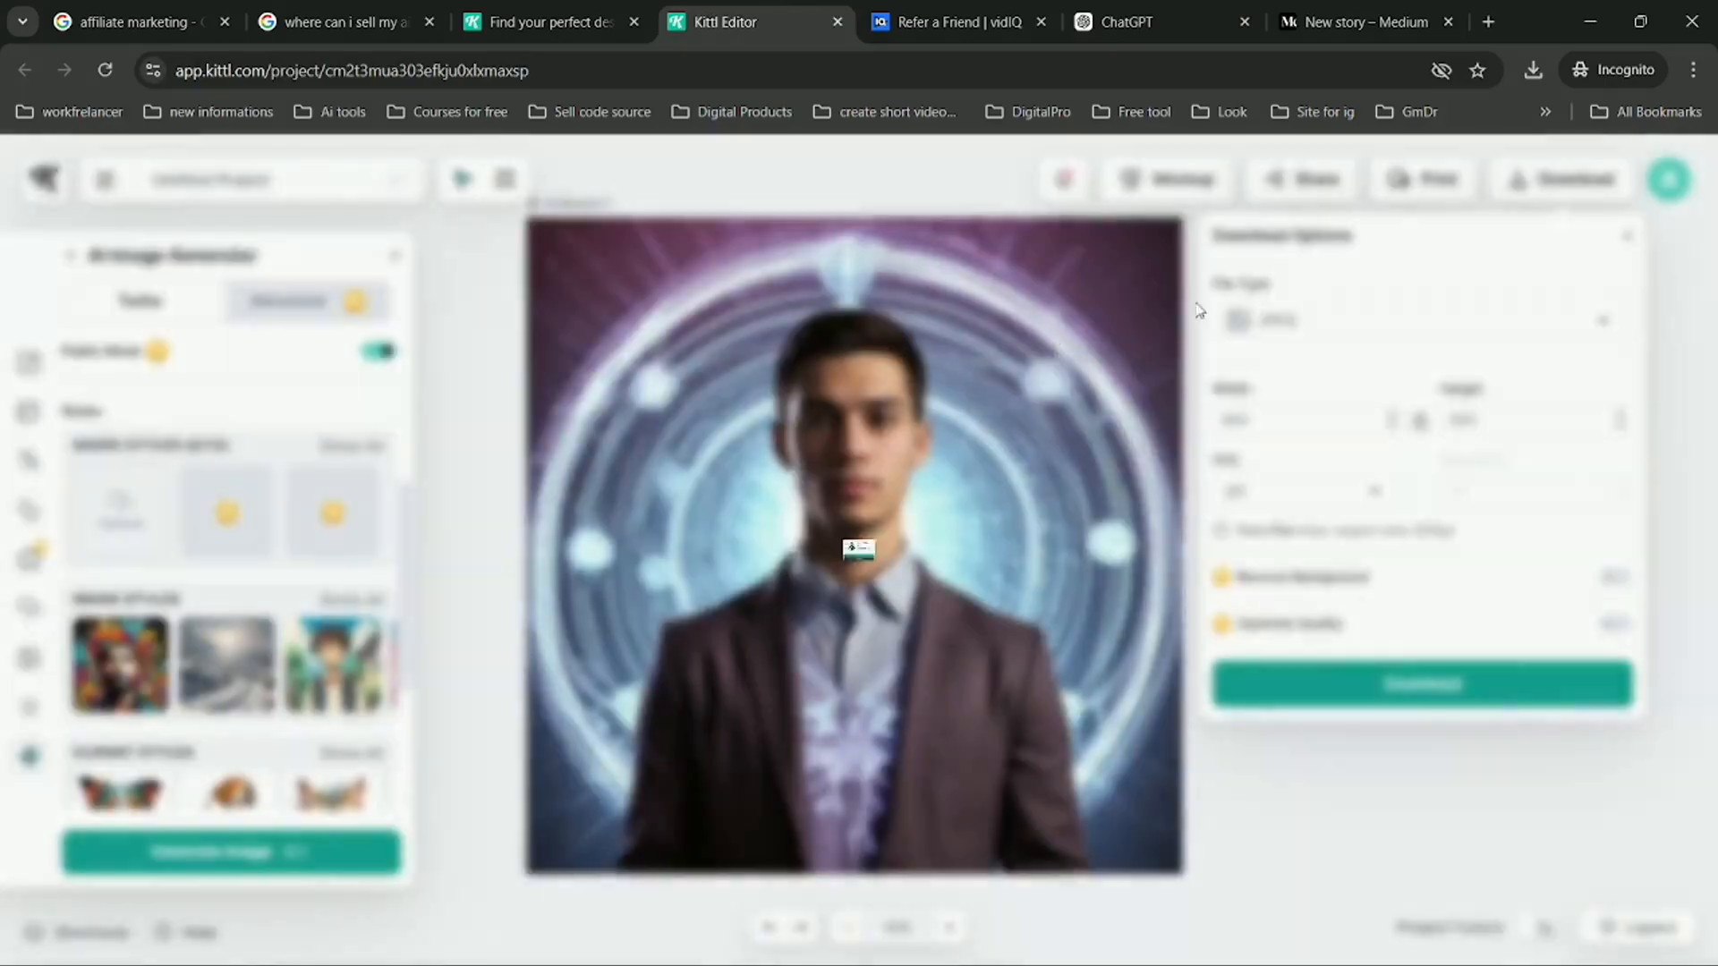
- Replace the prompt in Kittl's AI Image Generator with the copied YouTuber-at-desk illustration prompt and generate the image
click(910, 165)
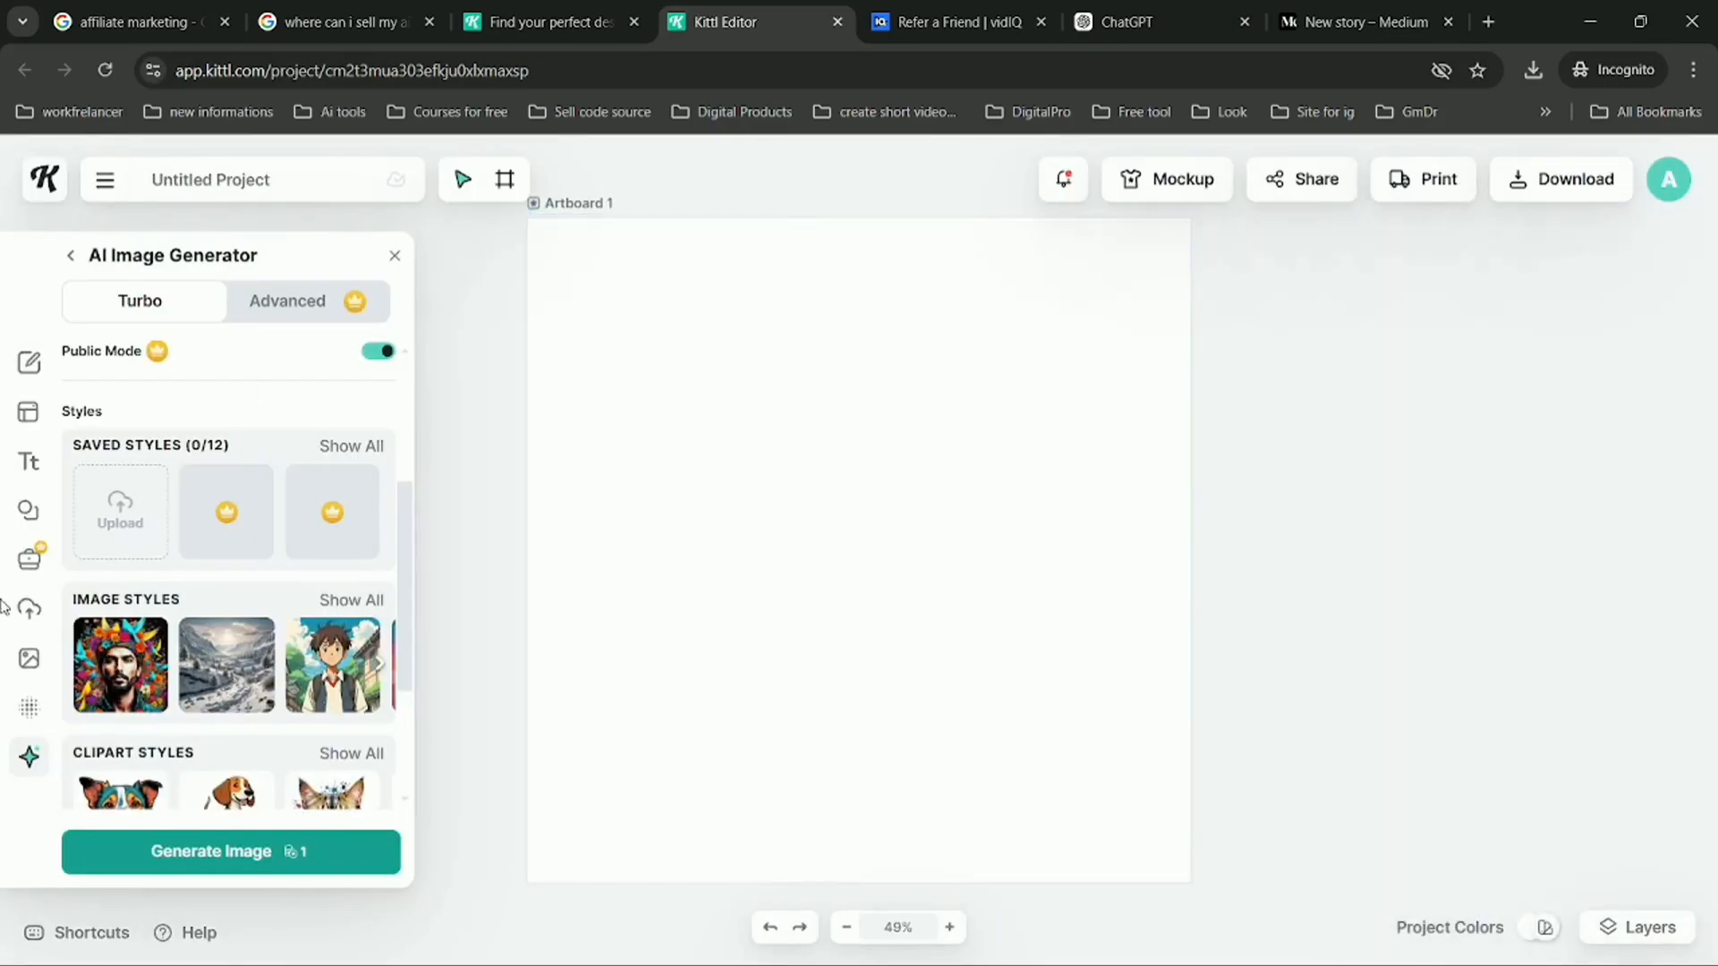
scroll(238, 574, up, 3)
triple_click(215, 537)
right_click(214, 564)
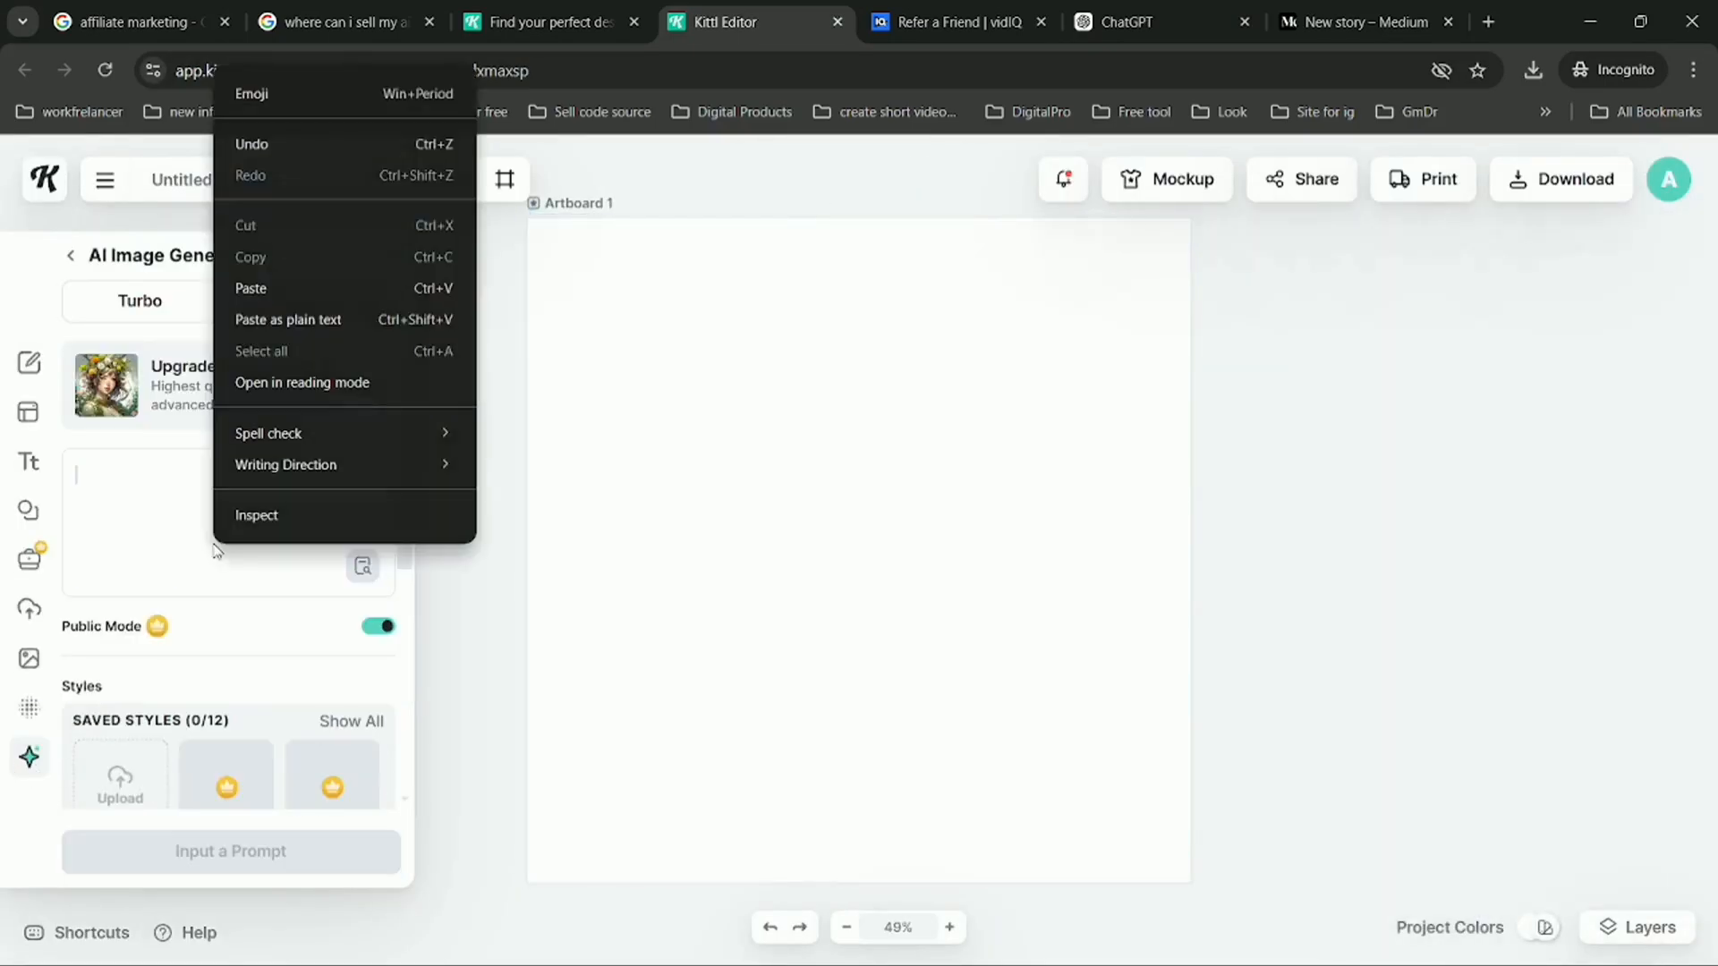
click(295, 304)
click(198, 857)
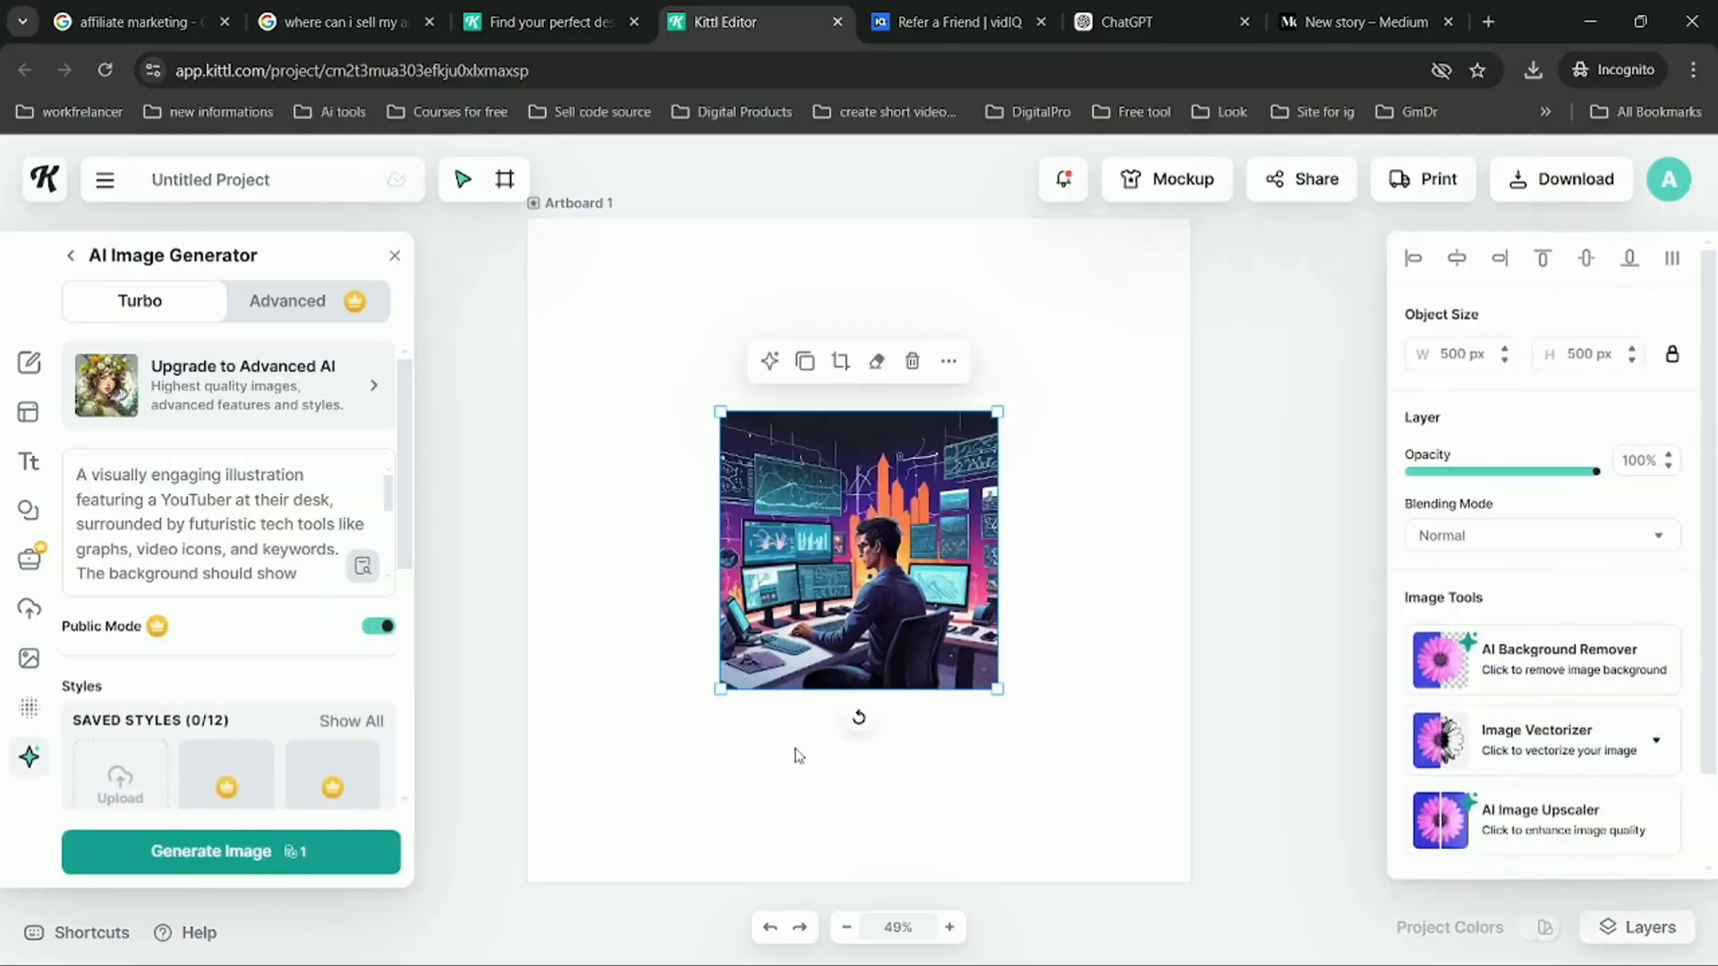
- Enlarge the generated illustration to about 924 × 924 px and position it near the middle of the artboard
drag(1046, 739, 1127, 818)
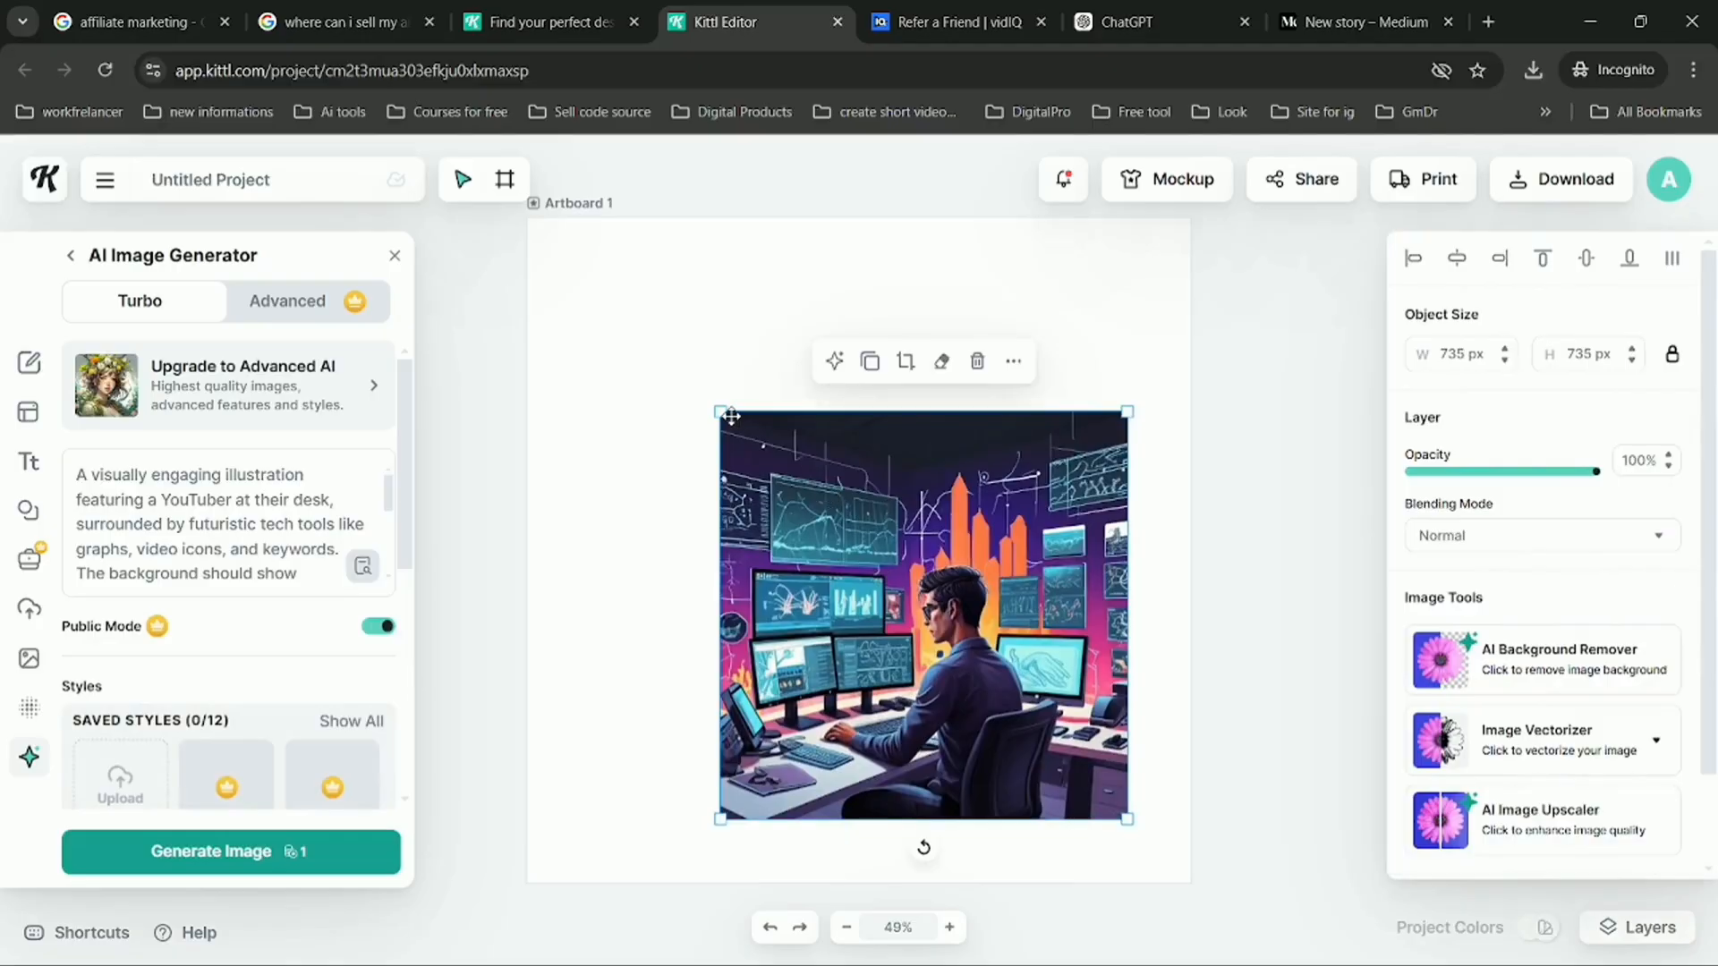
drag(723, 416, 570, 364)
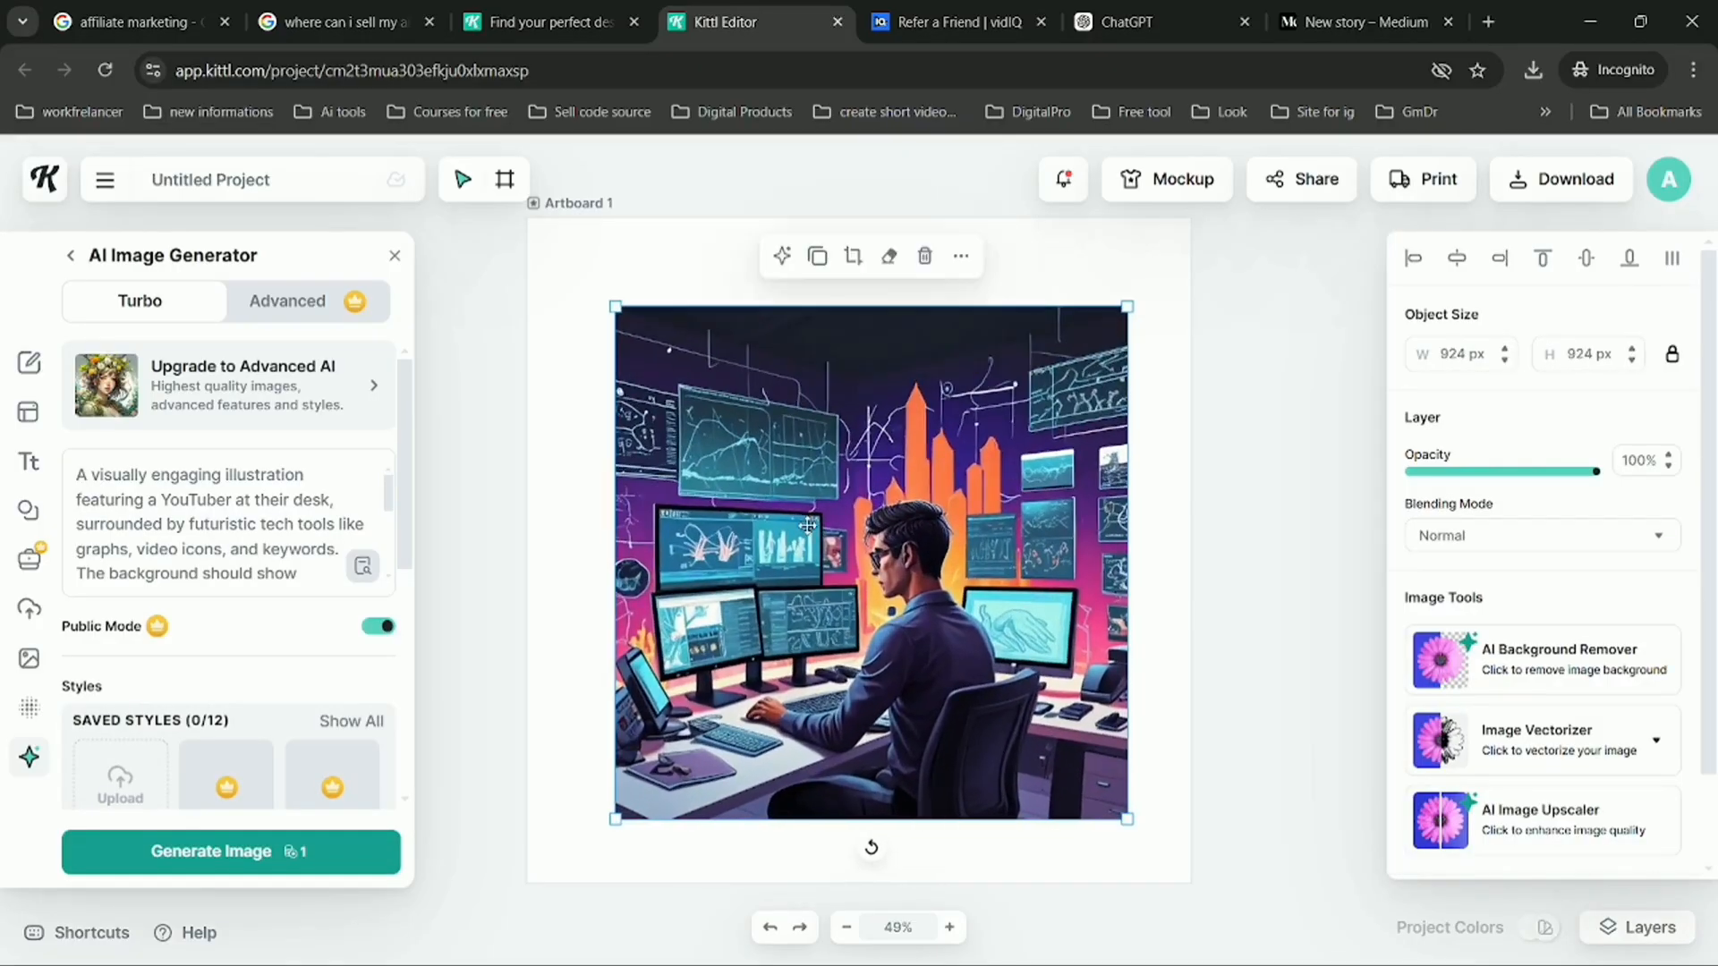
drag(808, 526, 811, 535)
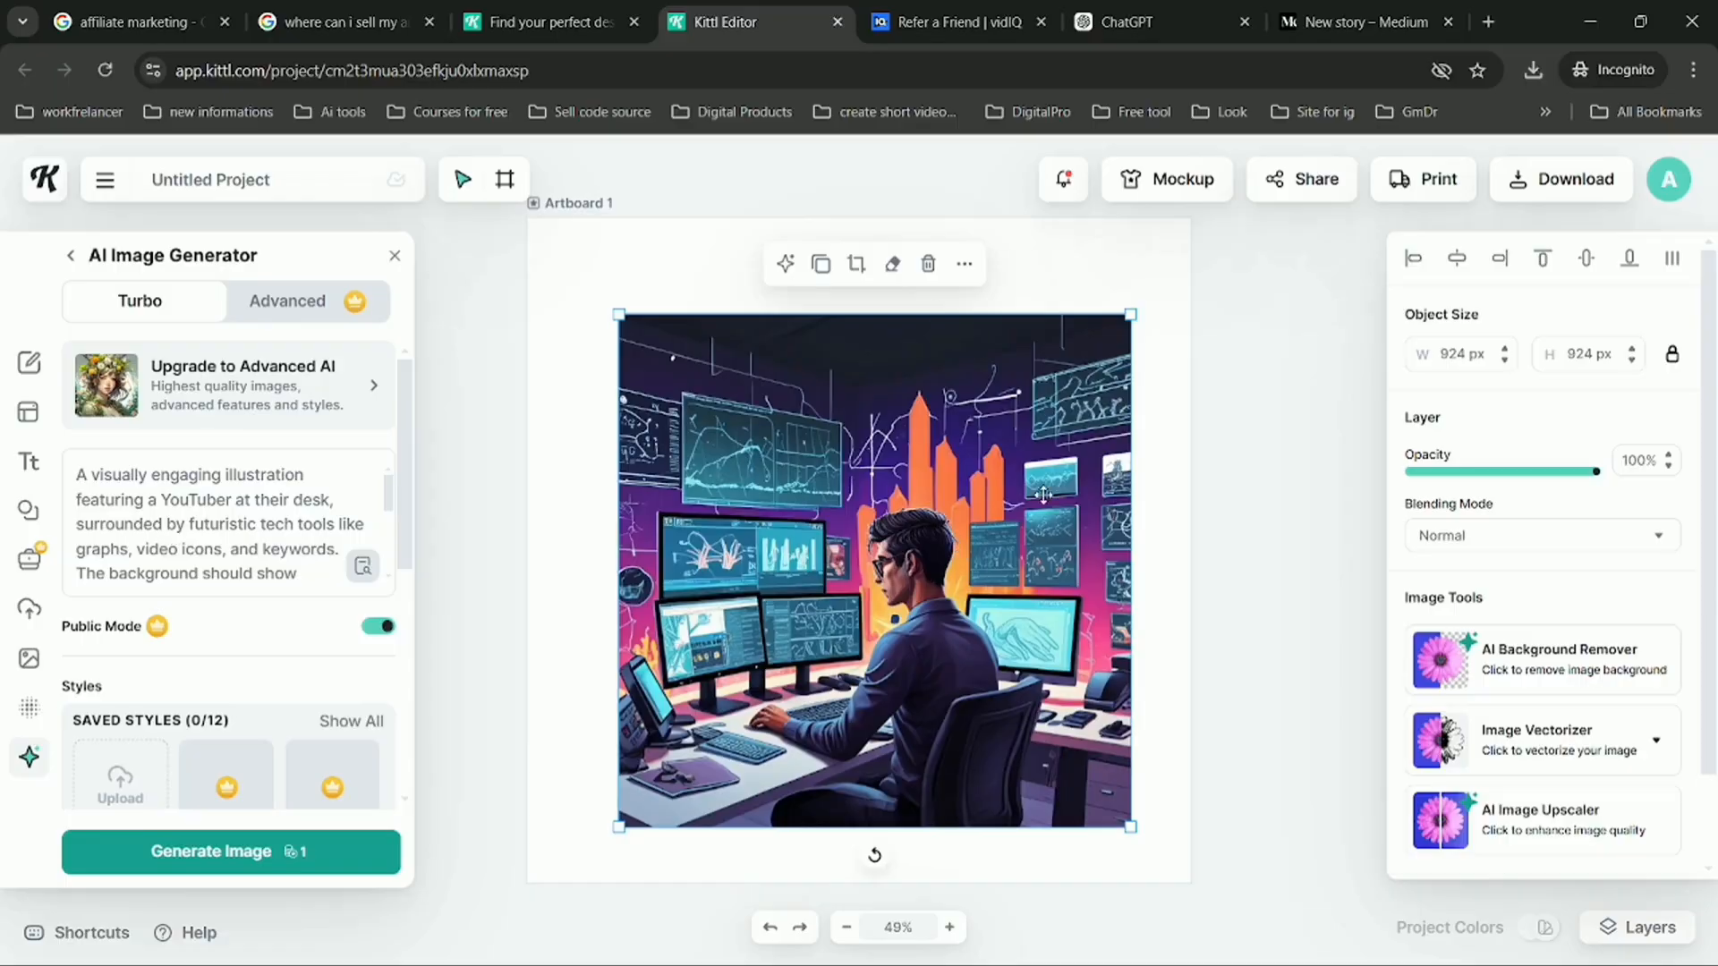
- Switch to the other browser window, open Canva in a new tab and create a custom-size 100 × 100 mm design
click(1191, 947)
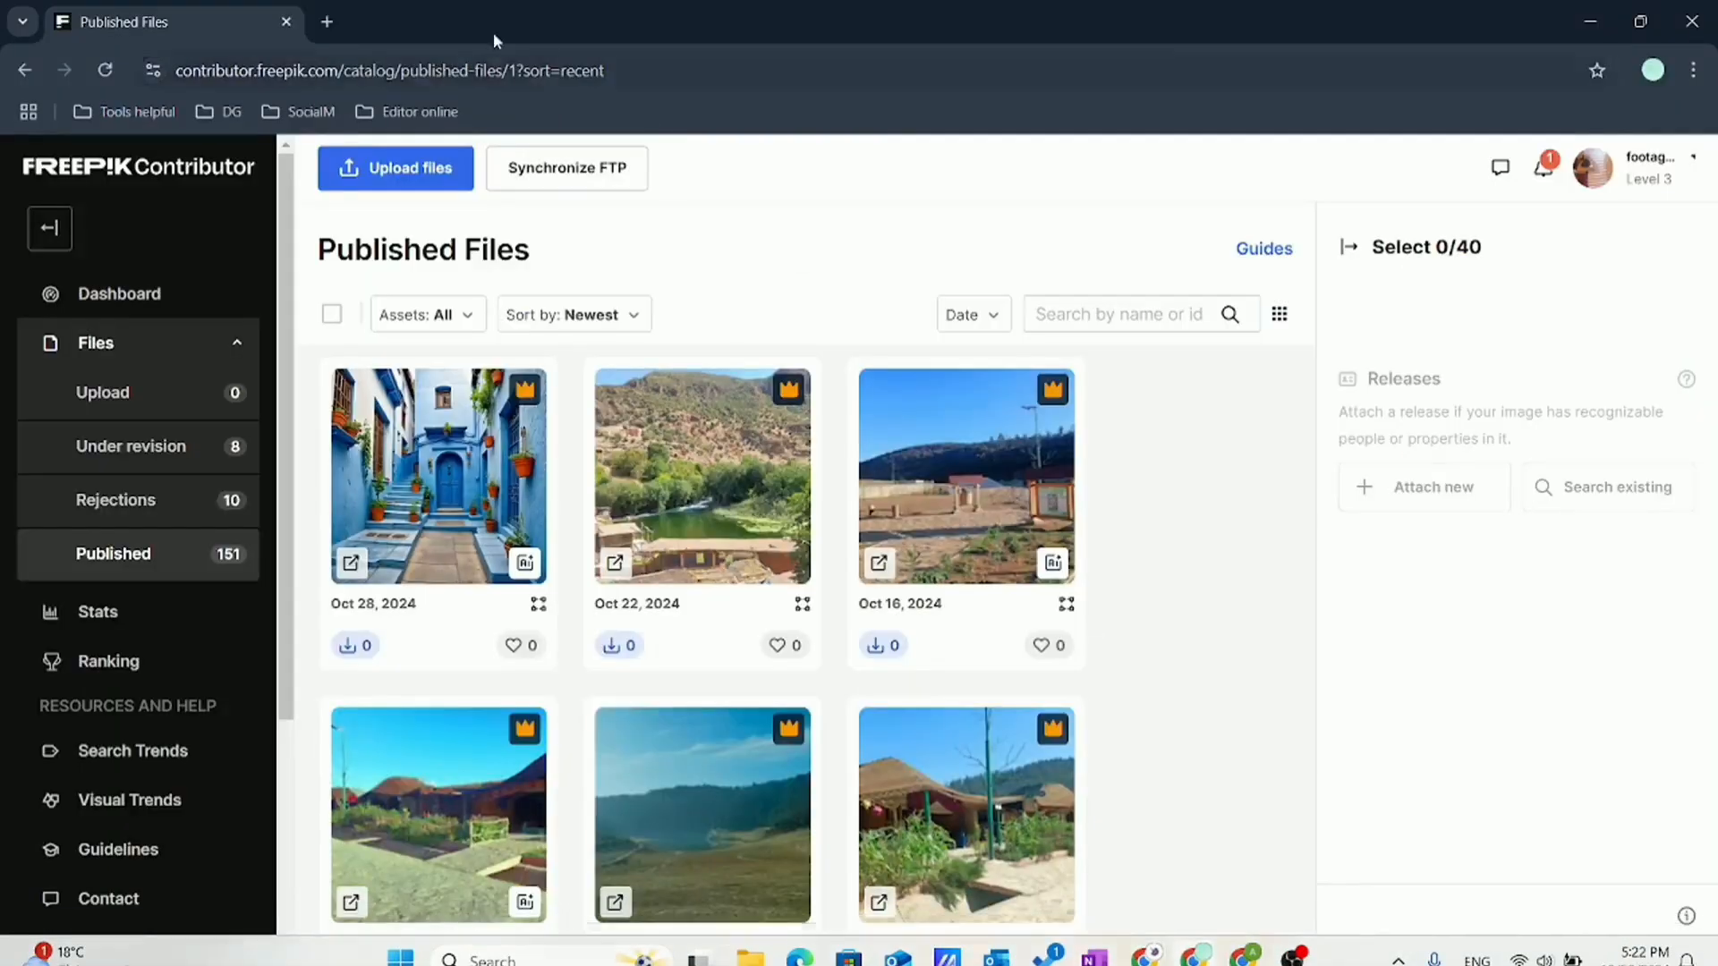
click(327, 21)
text(ca)
key(Return)
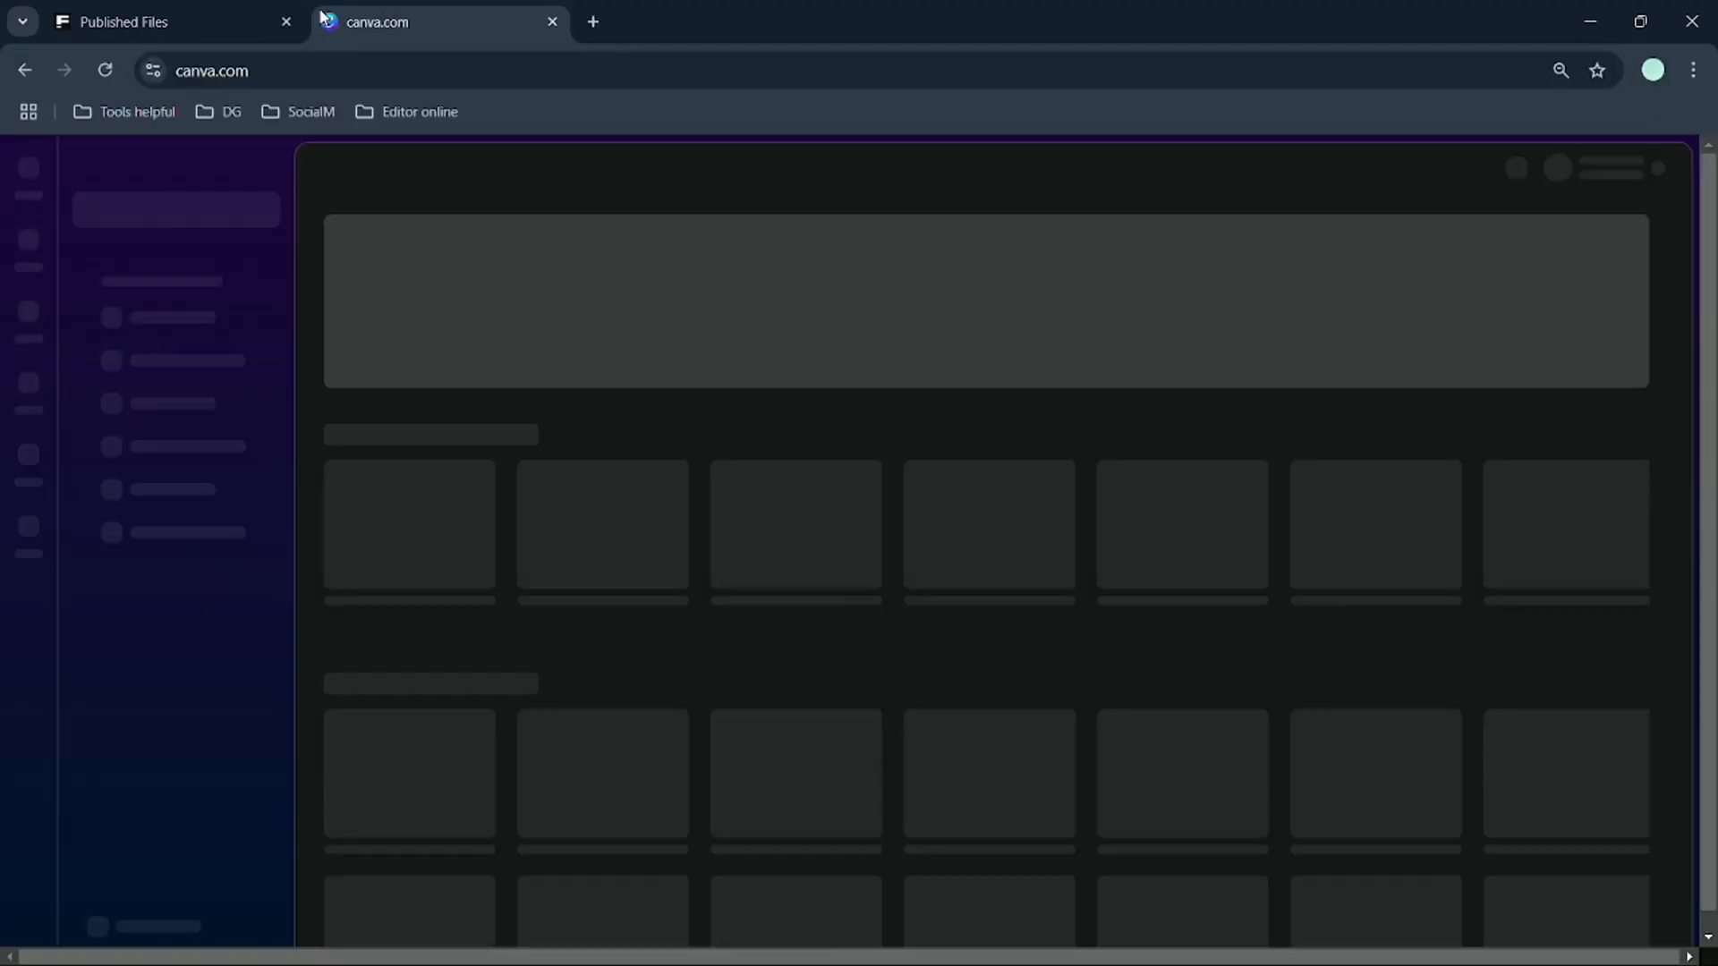
click(169, 212)
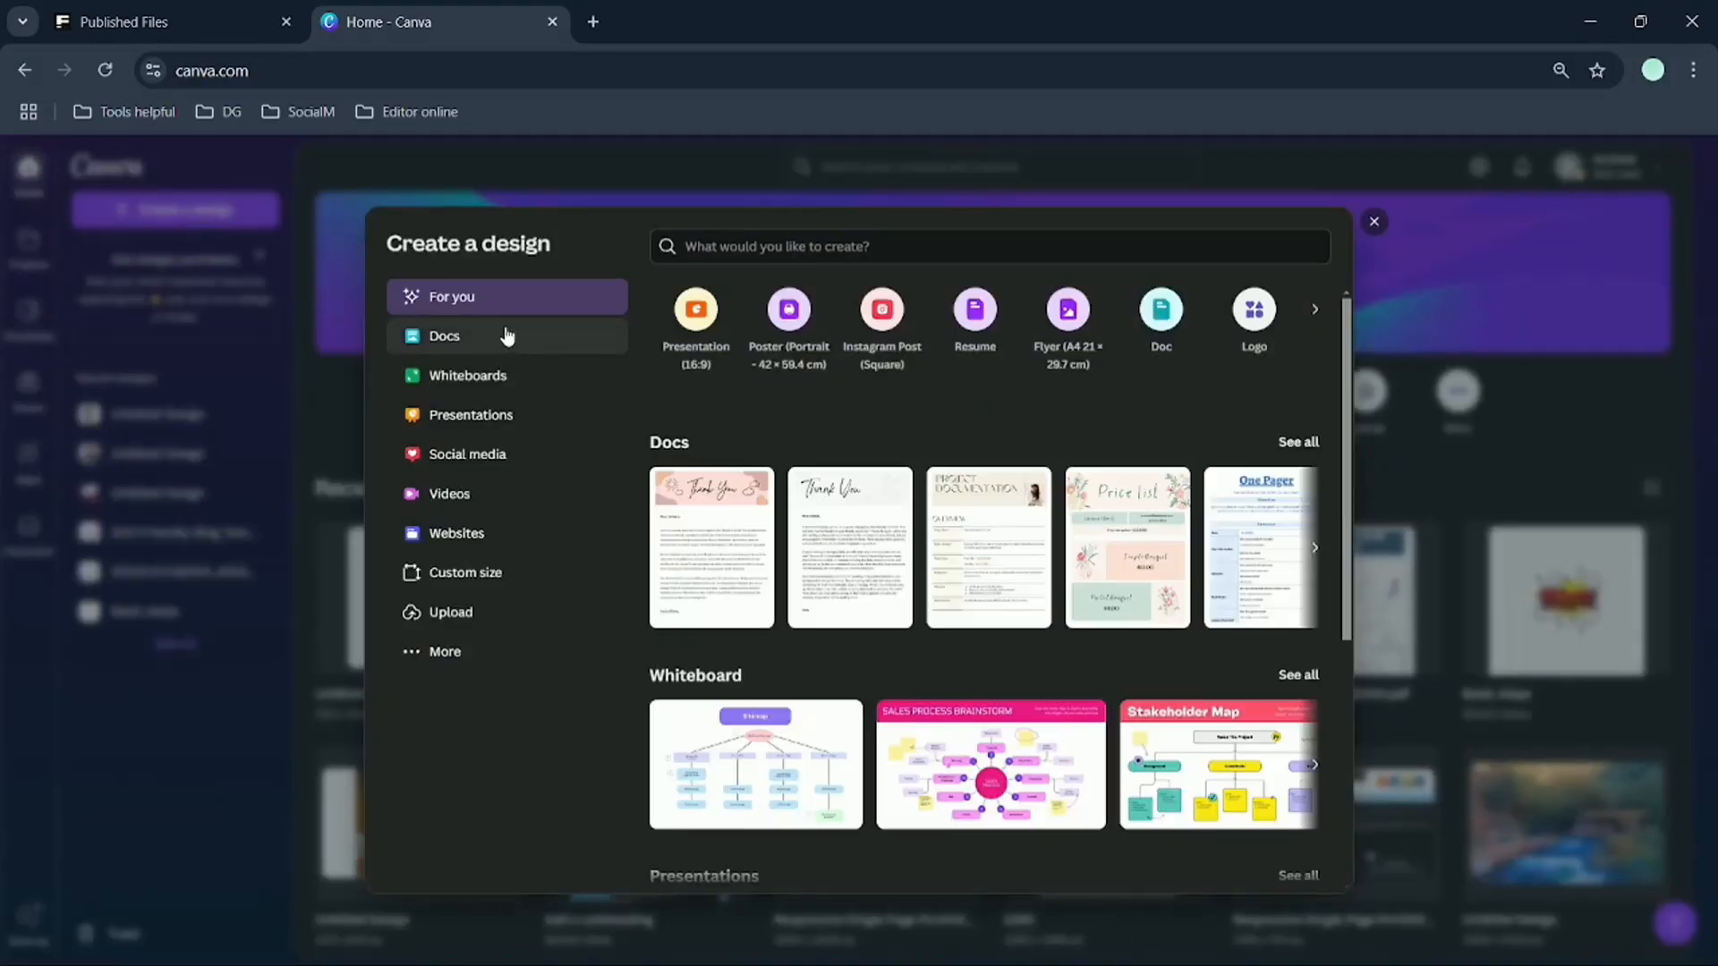
click(487, 573)
click(723, 486)
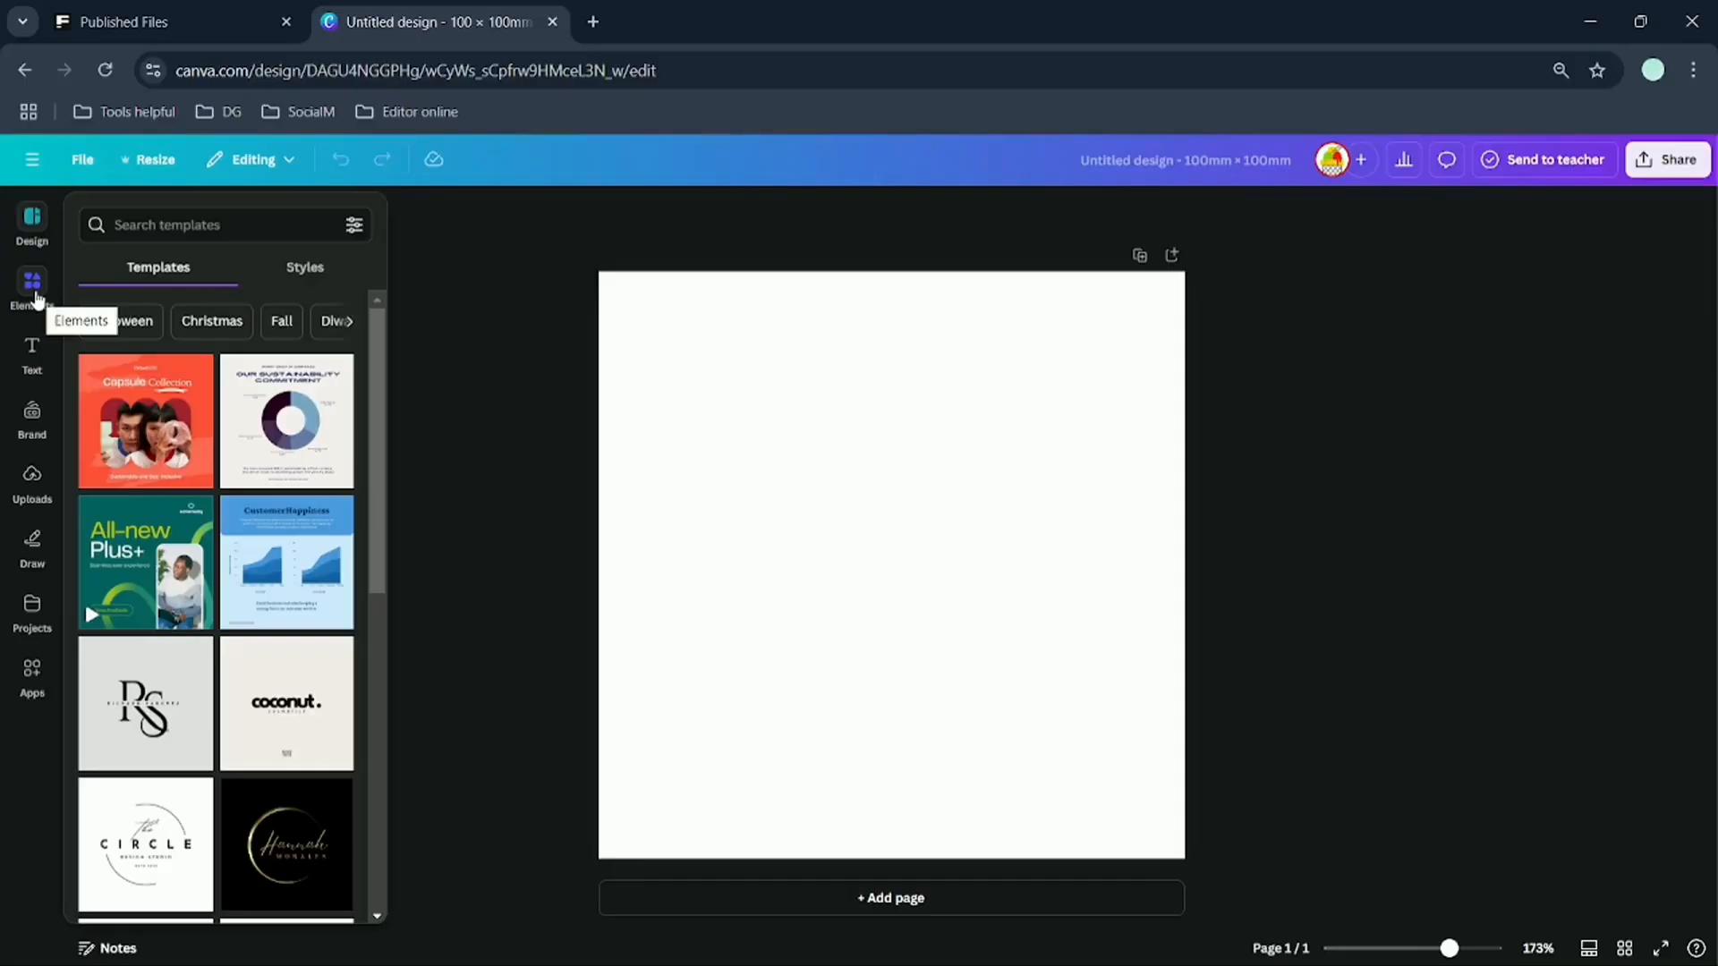
- Search Canva's elements for "seo" and limit the results to graphics
click(33, 284)
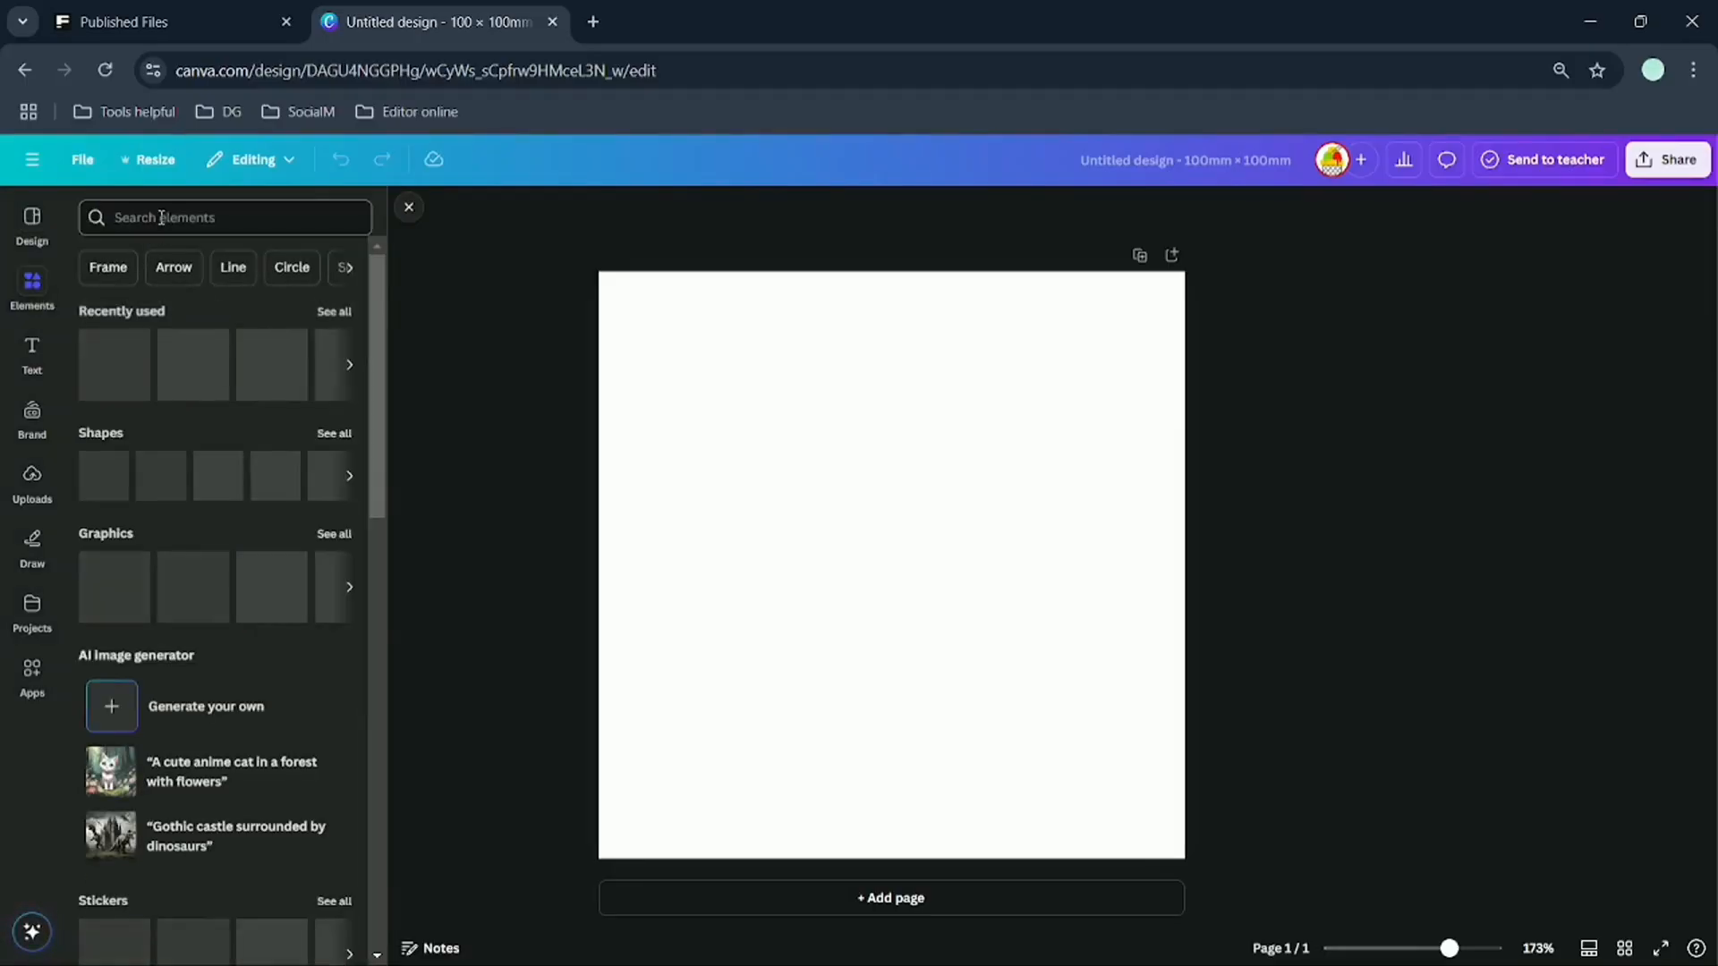
text(seo)
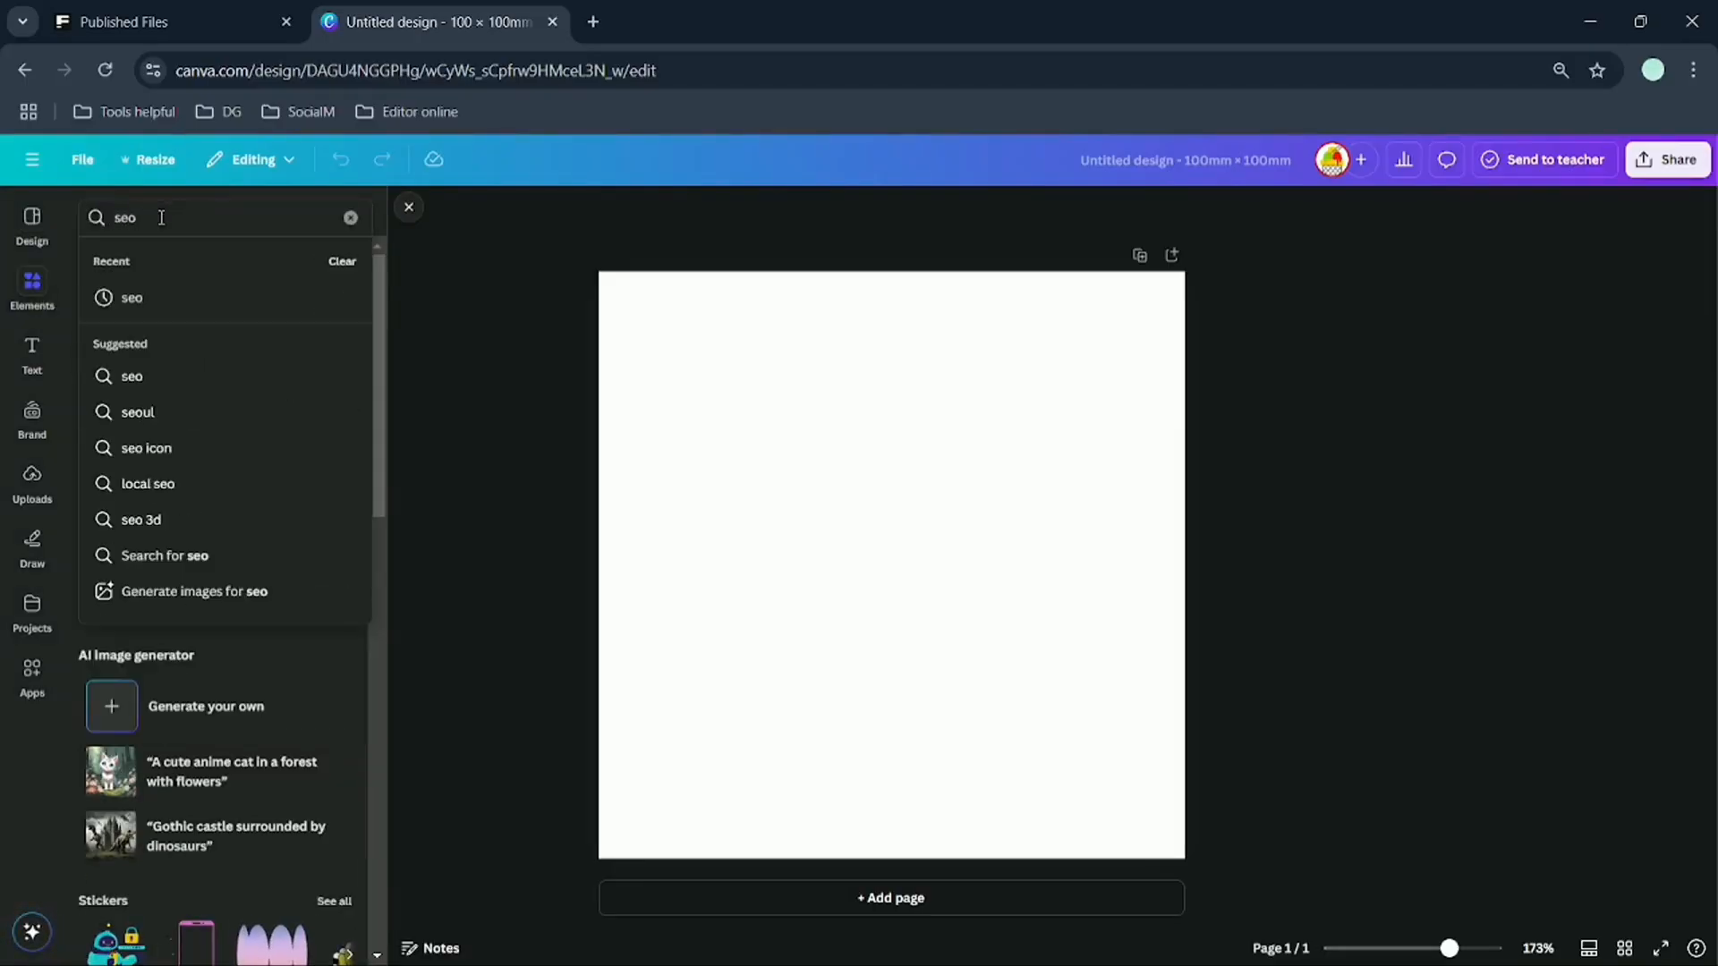
key(Return)
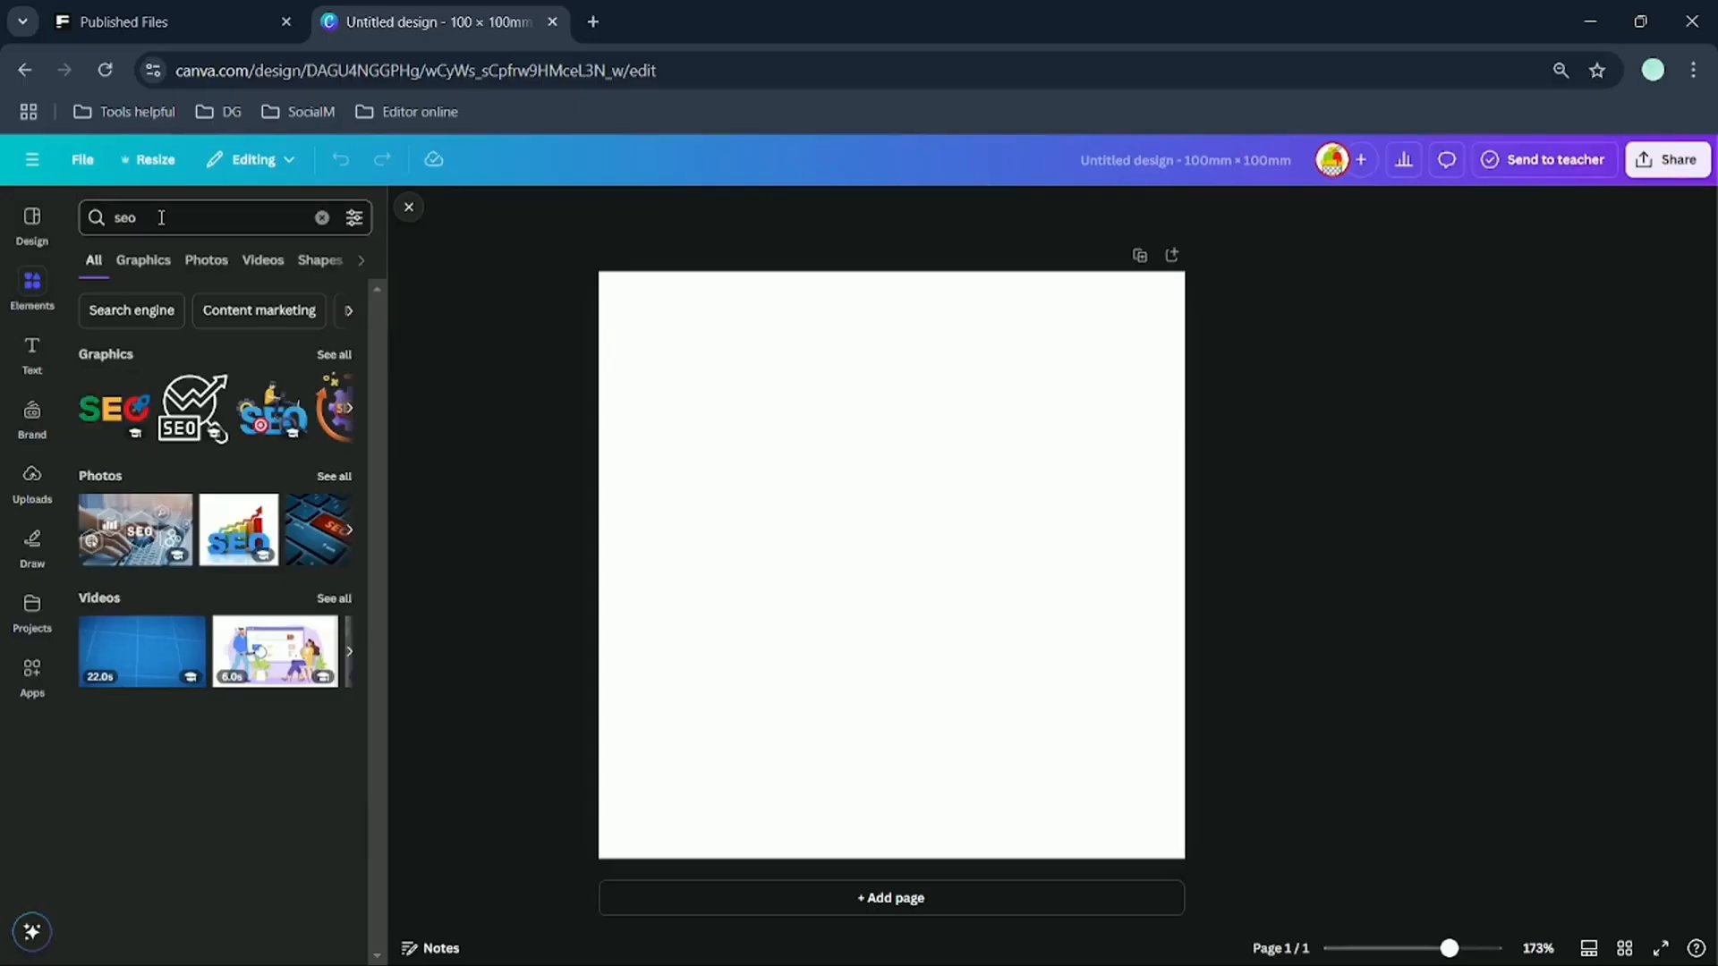
click(154, 267)
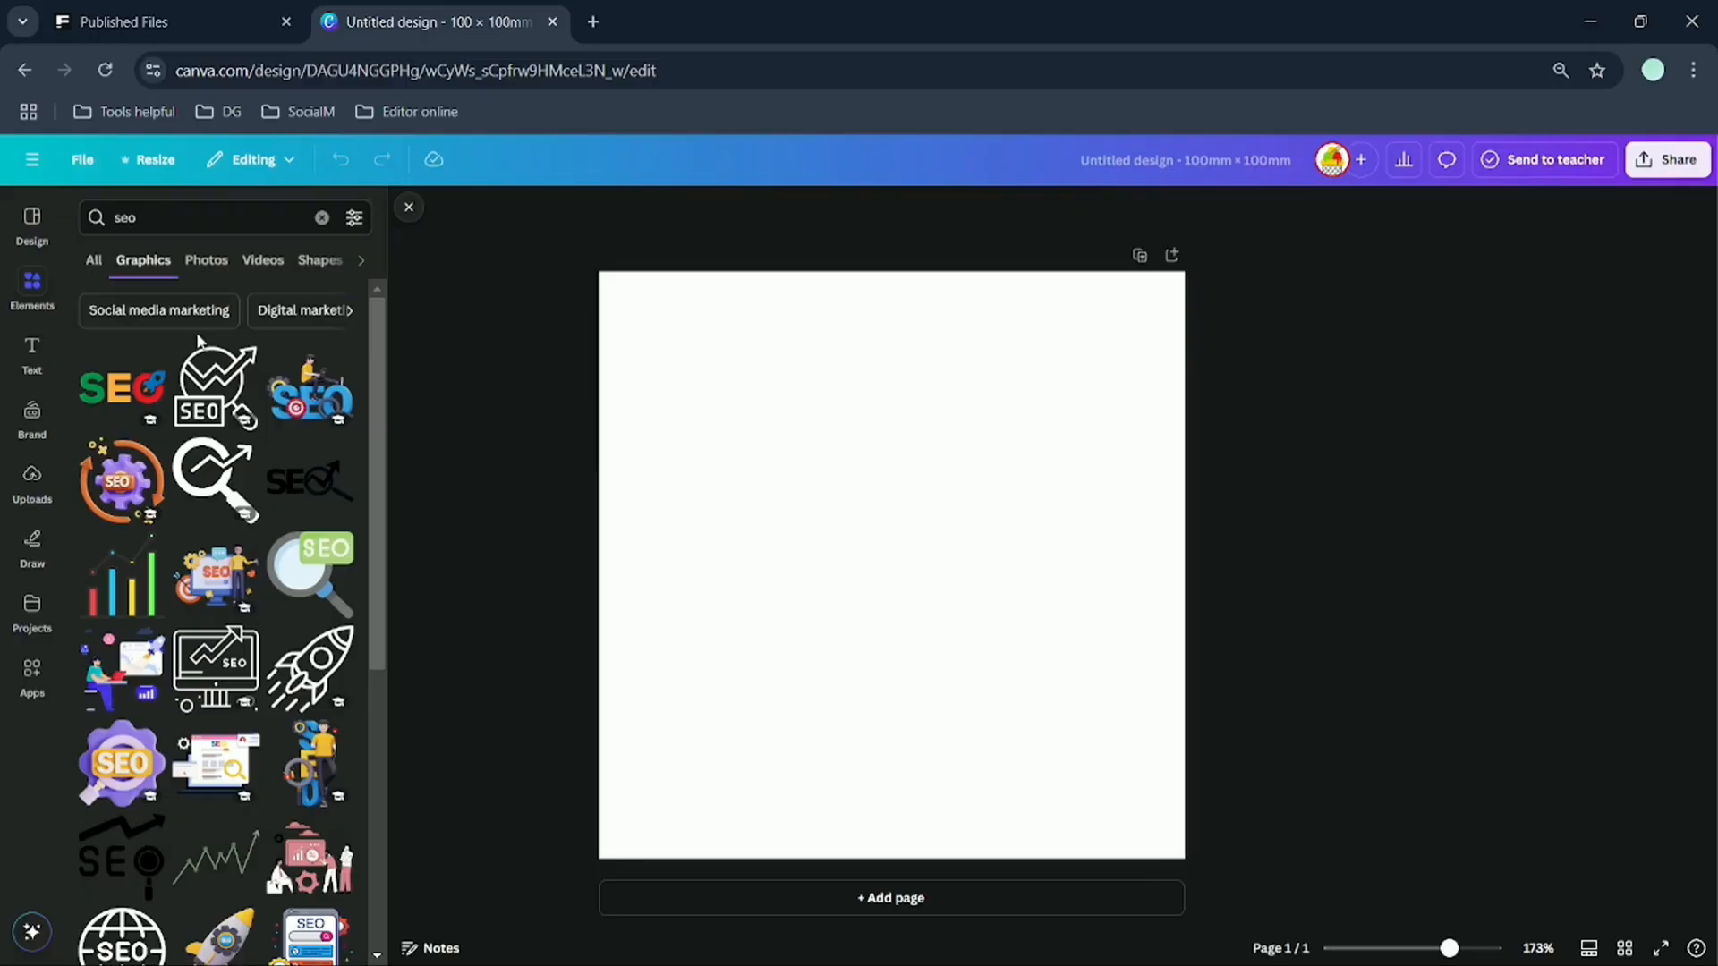
- Look through the SEO graphics for elements that suit the blog image
scroll(181, 583, down, 3)
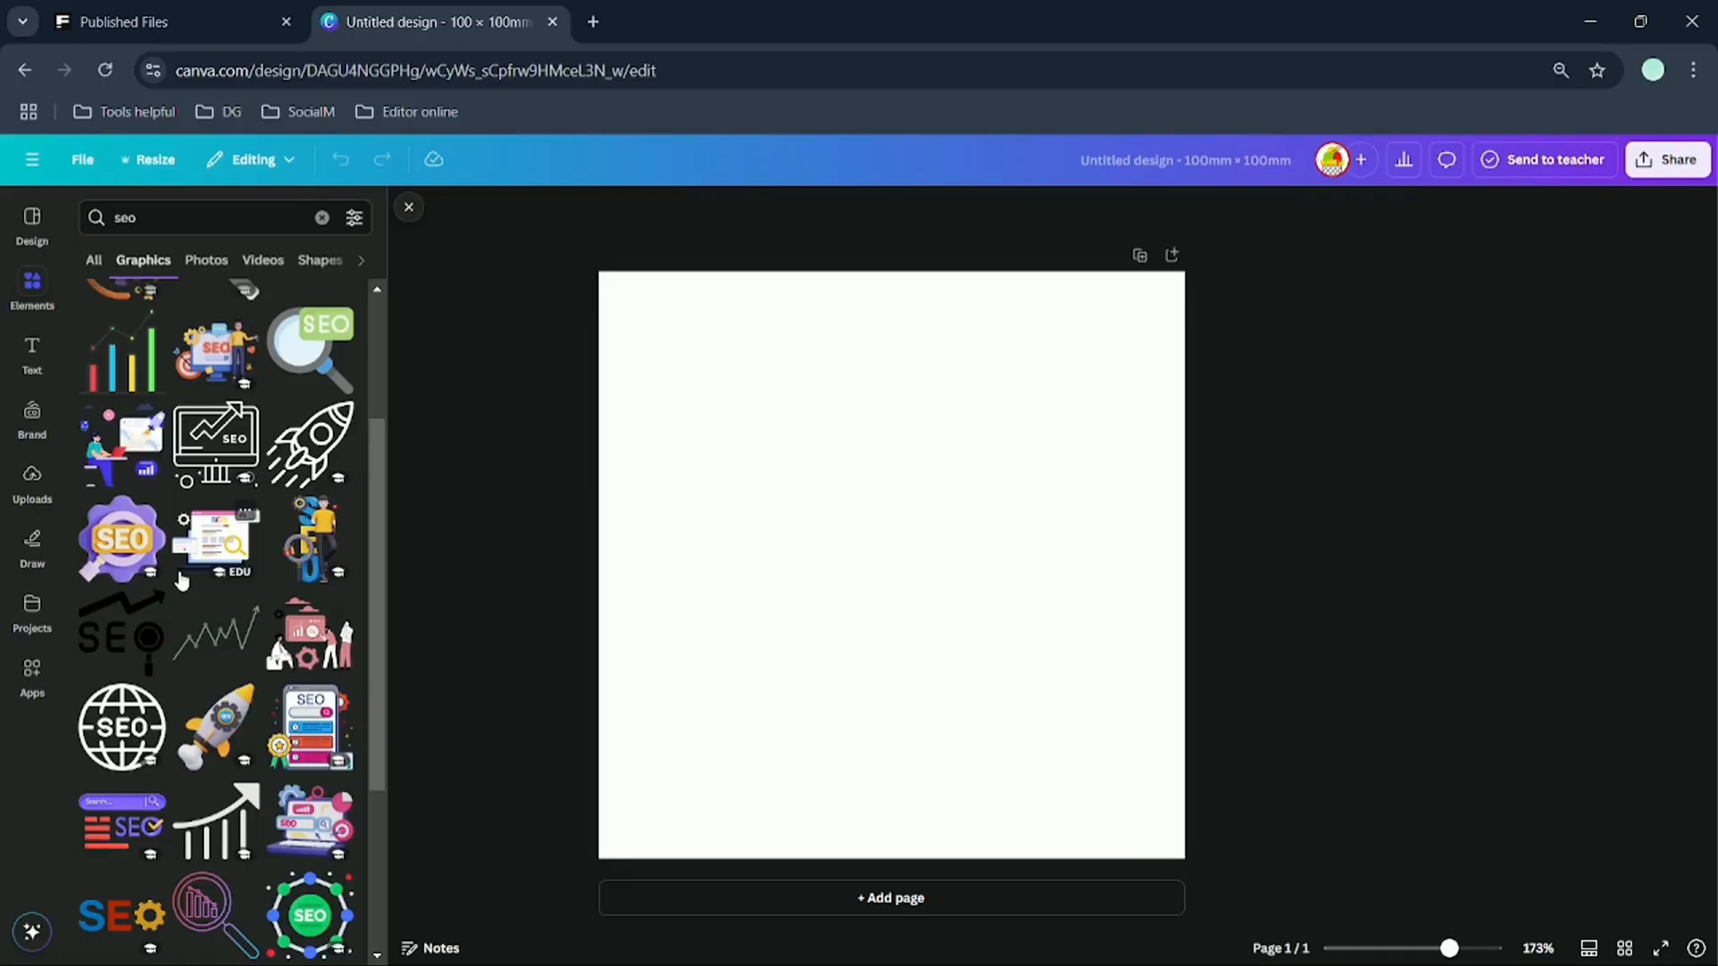
scroll(182, 582, up, 3)
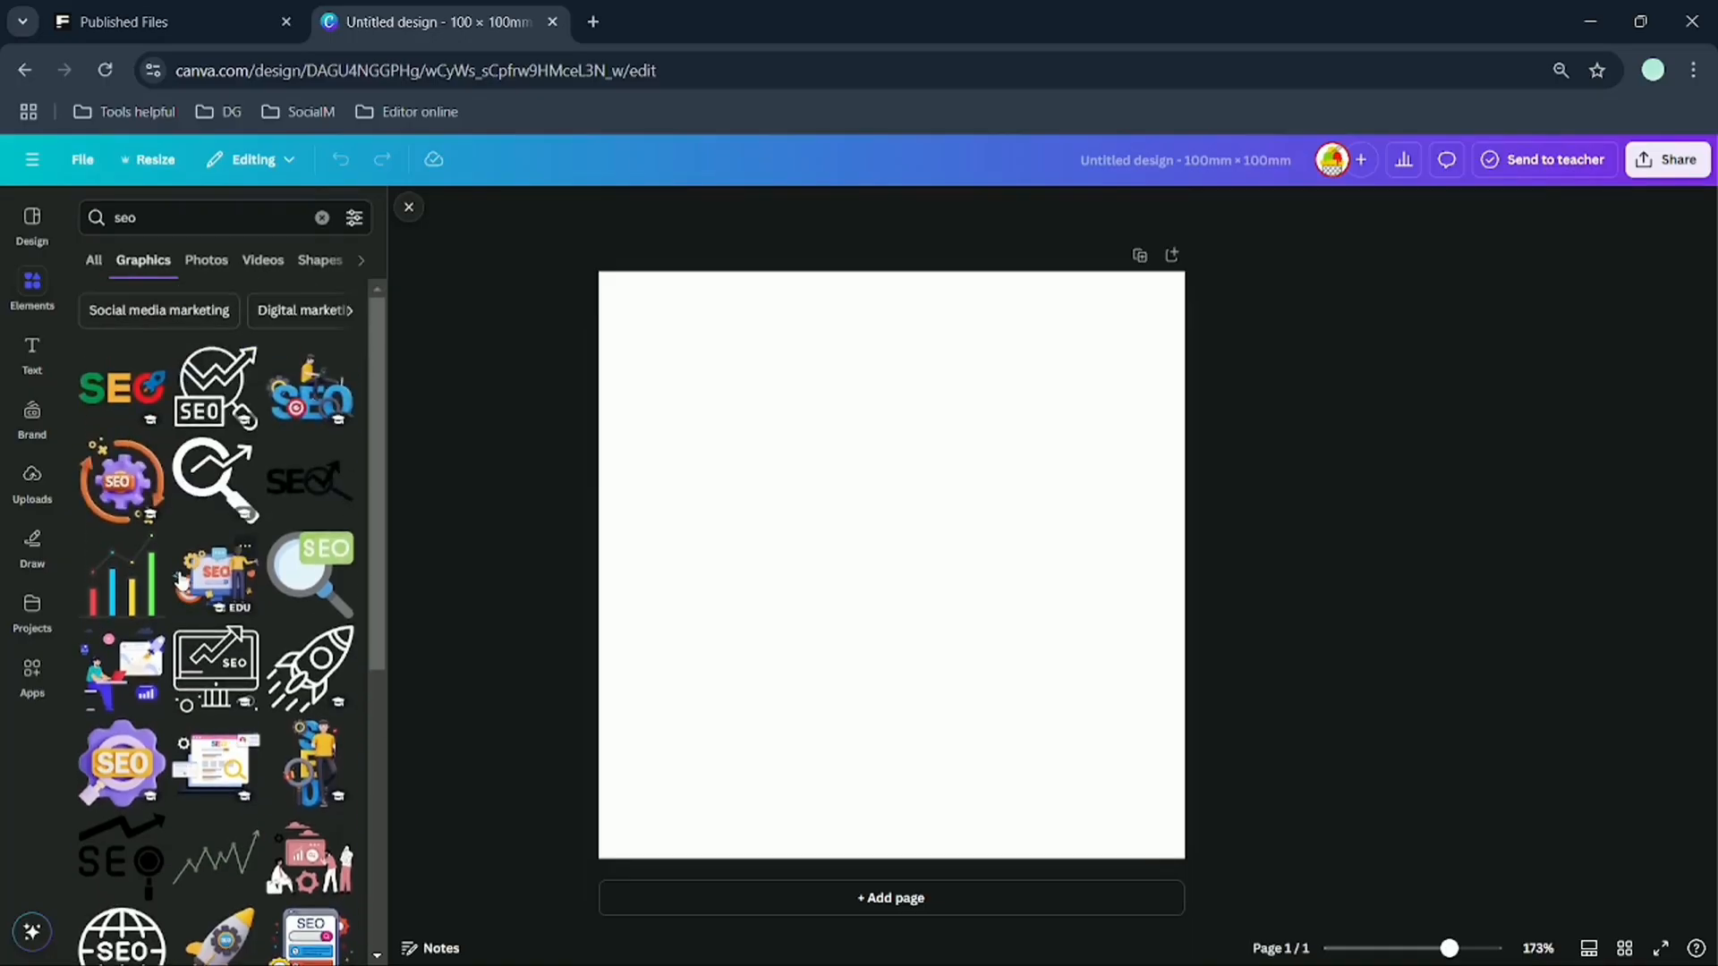
scroll(182, 581, down, 4)
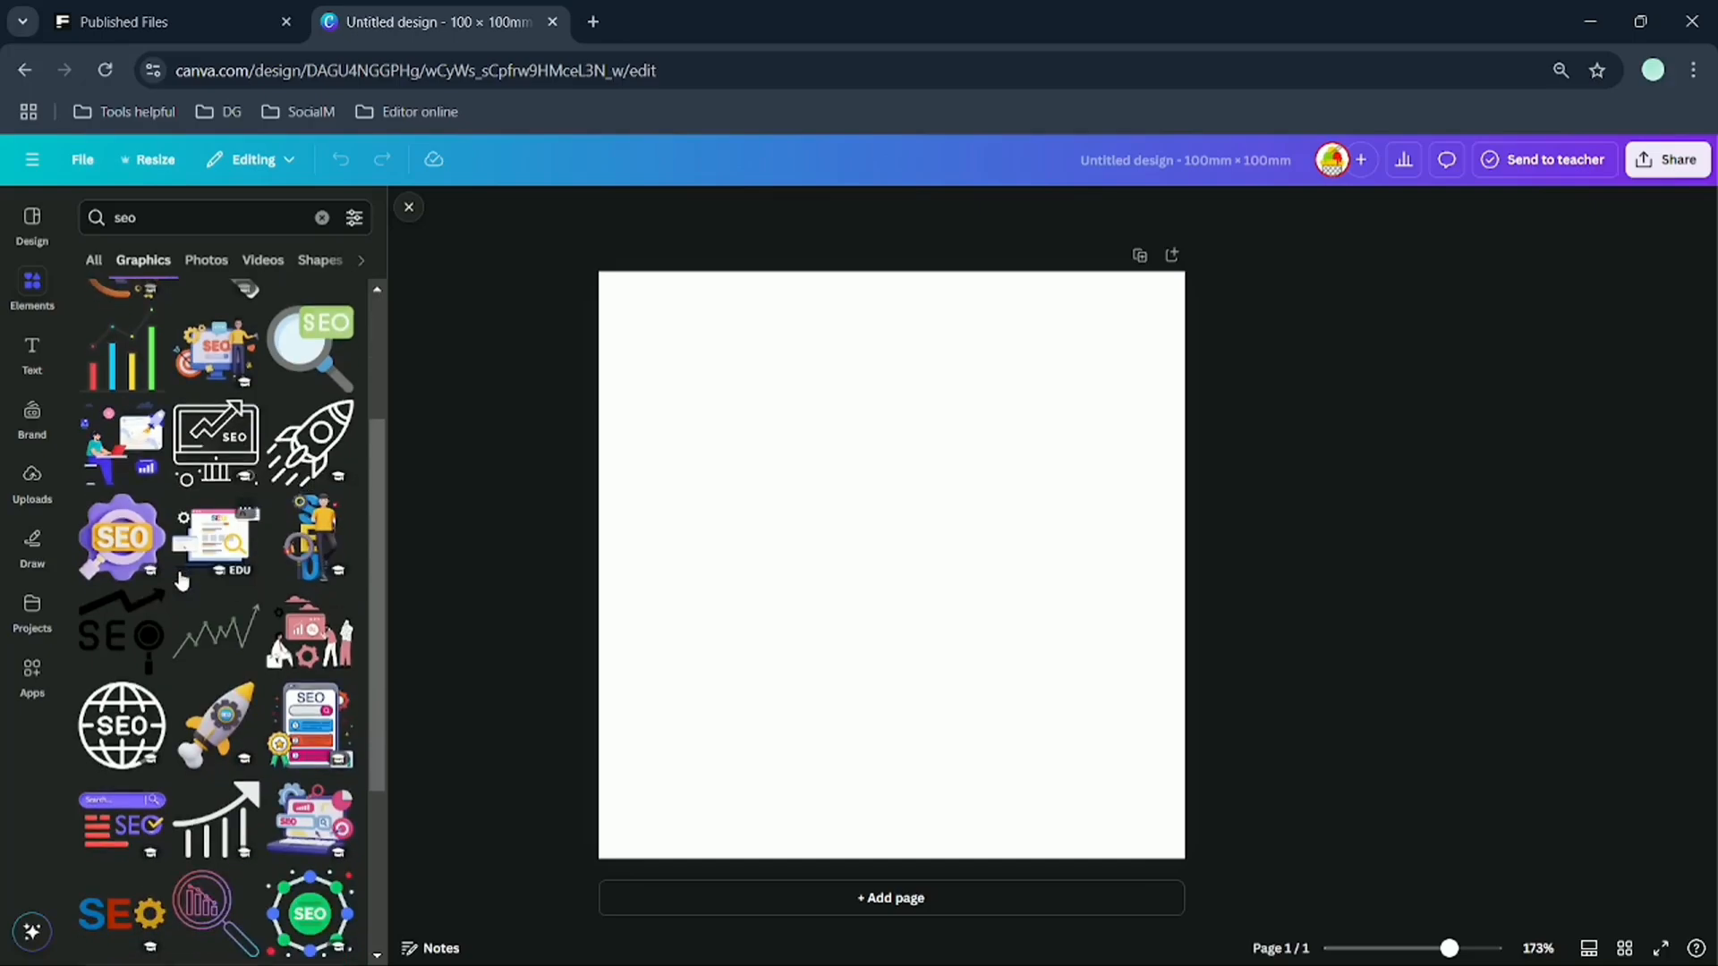
scroll(180, 580, down, 2)
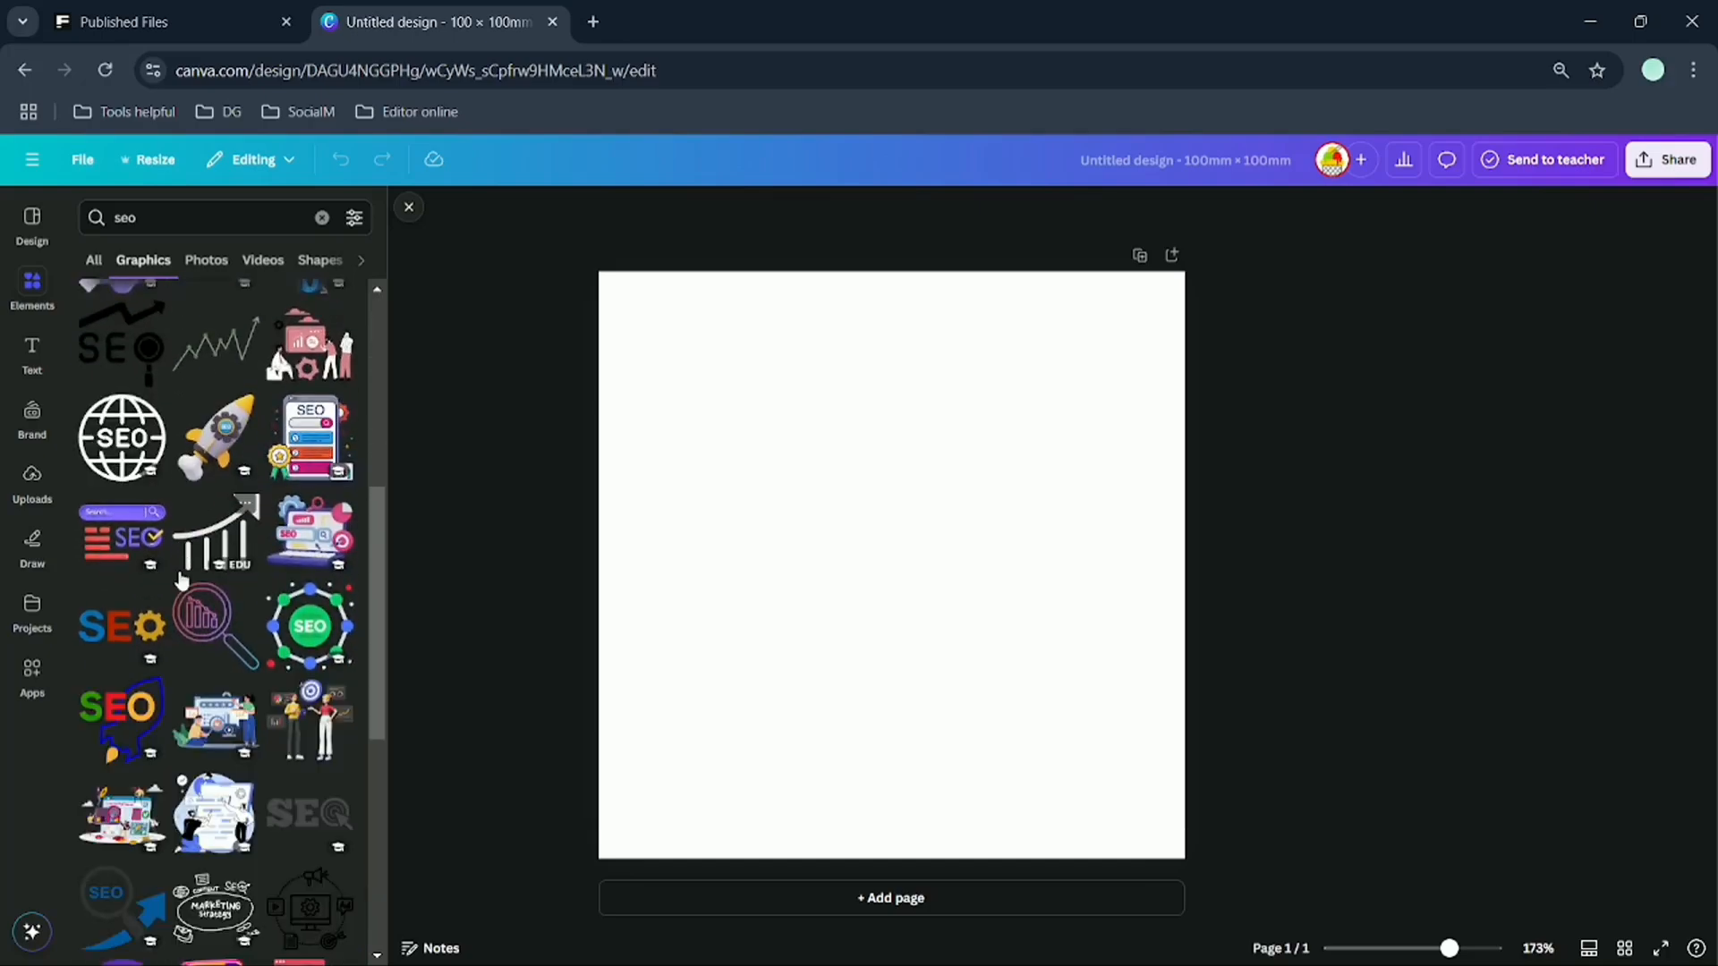
scroll(182, 582, down, 4)
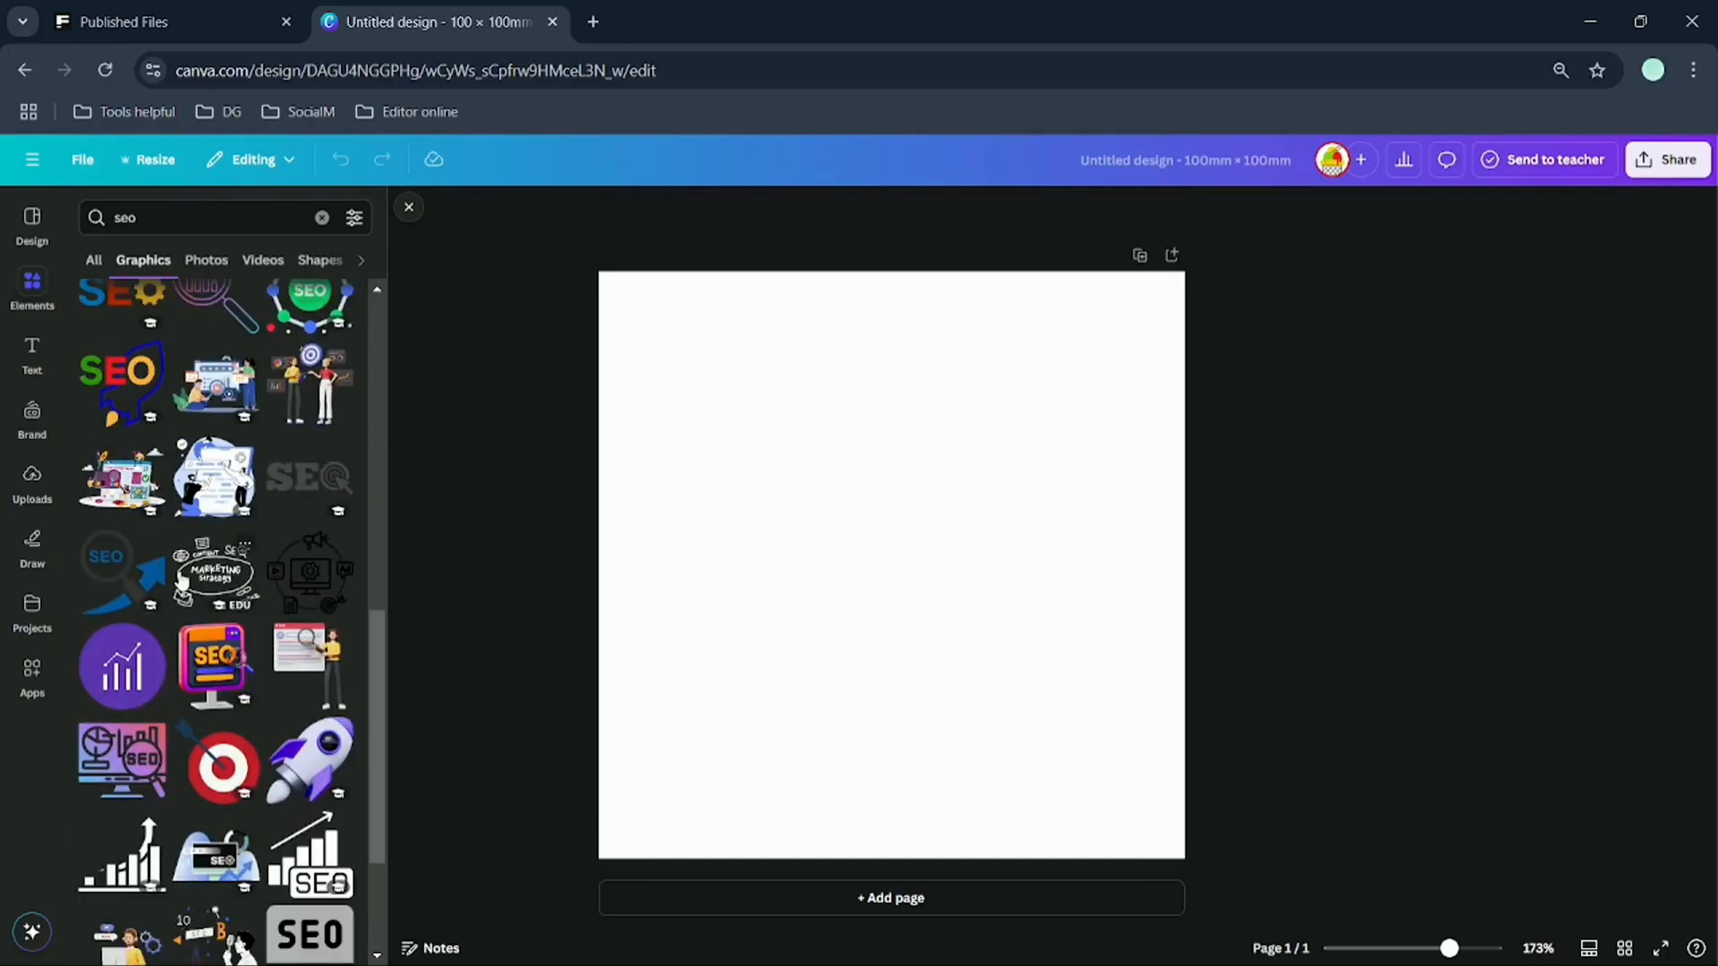
scroll(182, 582, down, 3)
scroll(182, 581, down, 1)
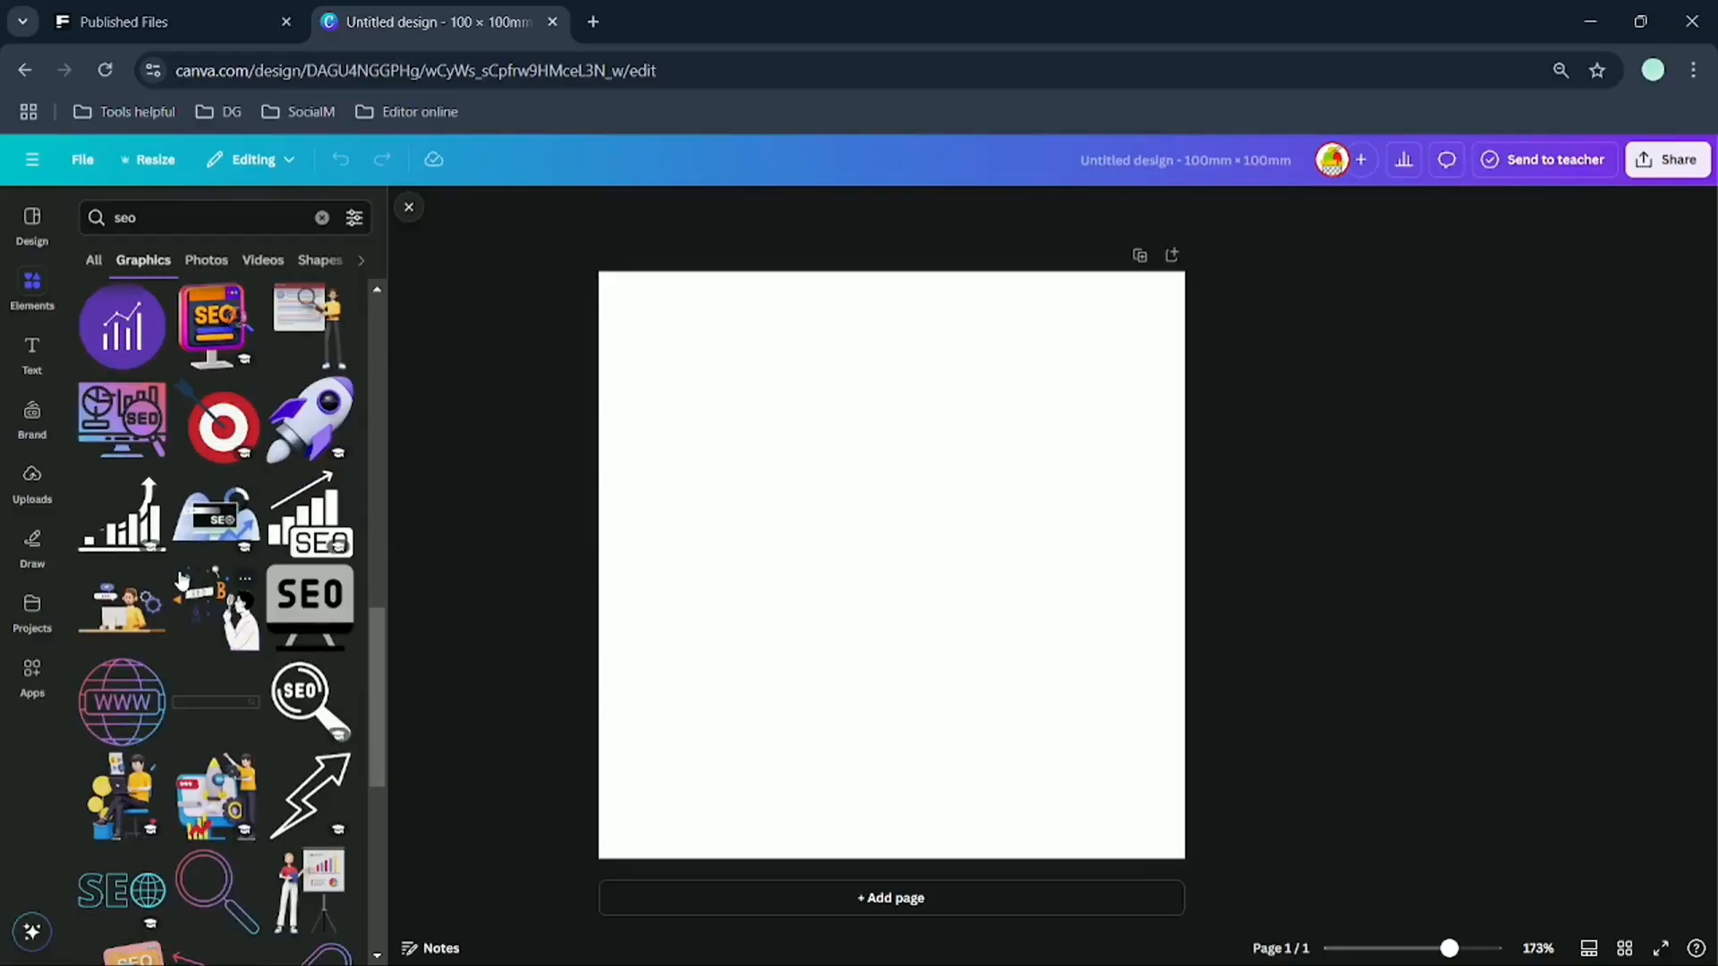
scroll(182, 581, up, 6)
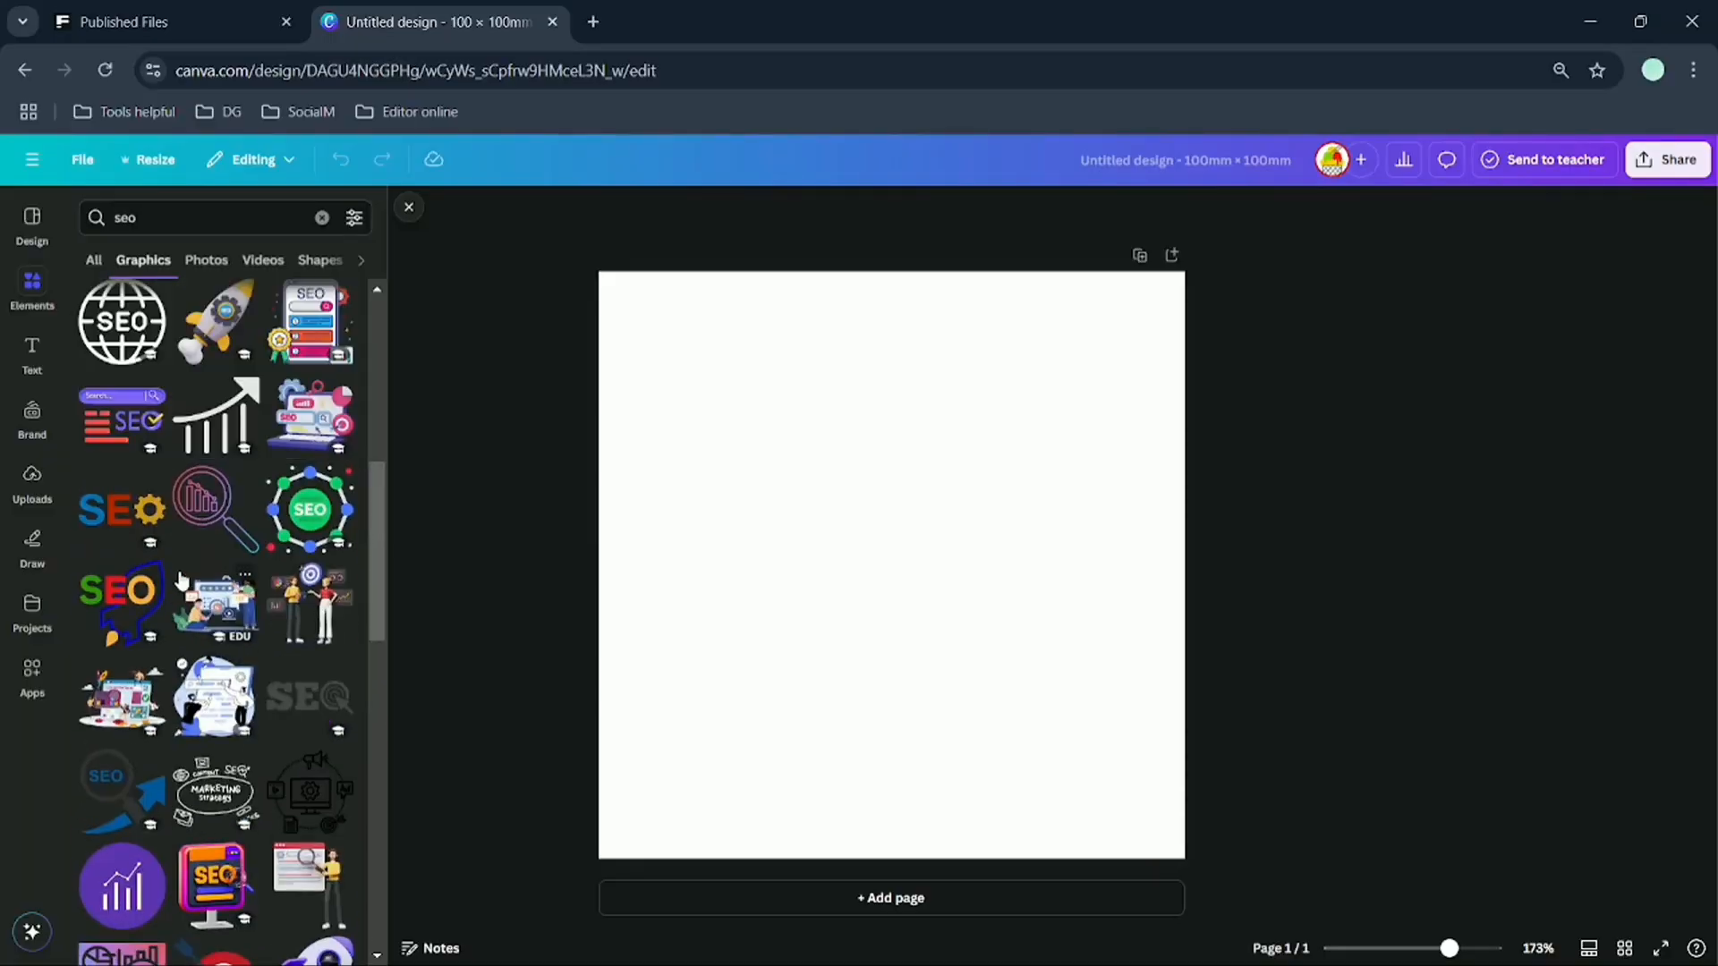
scroll(181, 581, up, 7)
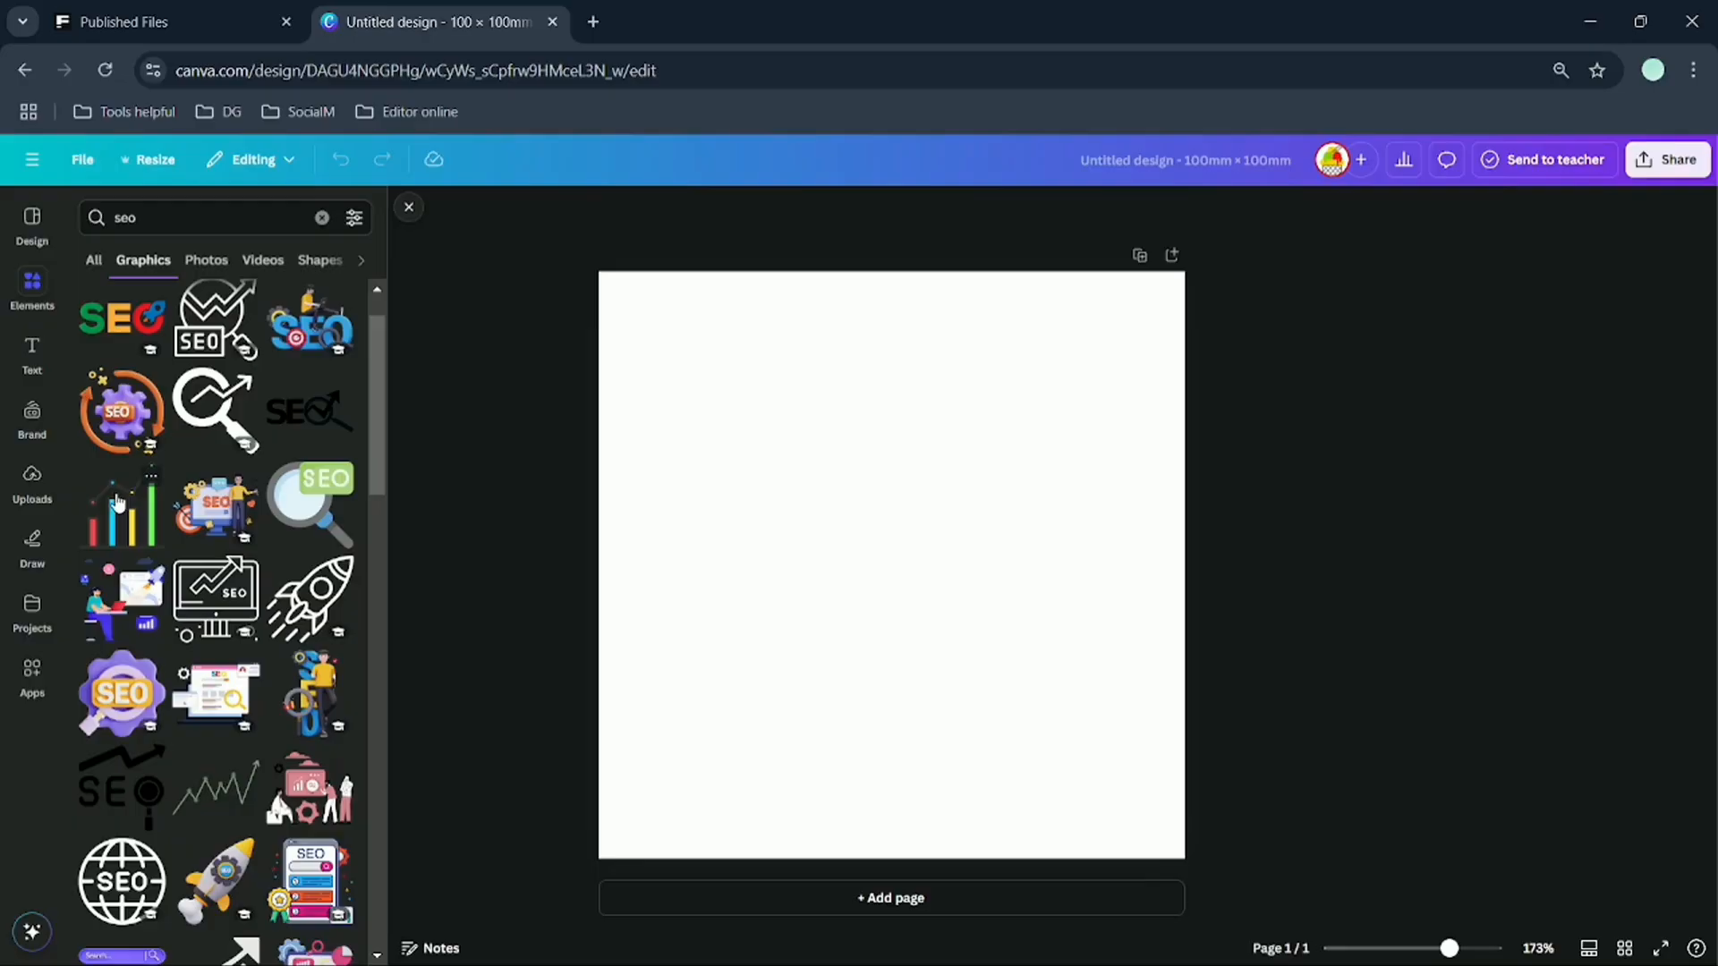
- Add the multicoloured SEO lettering with the blue rocket, enlarge it to most of the page width and centre it horizontally in the lower half
click(104, 342)
drag(1011, 611, 1165, 728)
drag(1064, 605, 975, 617)
drag(1096, 531, 1172, 491)
drag(1035, 552, 991, 582)
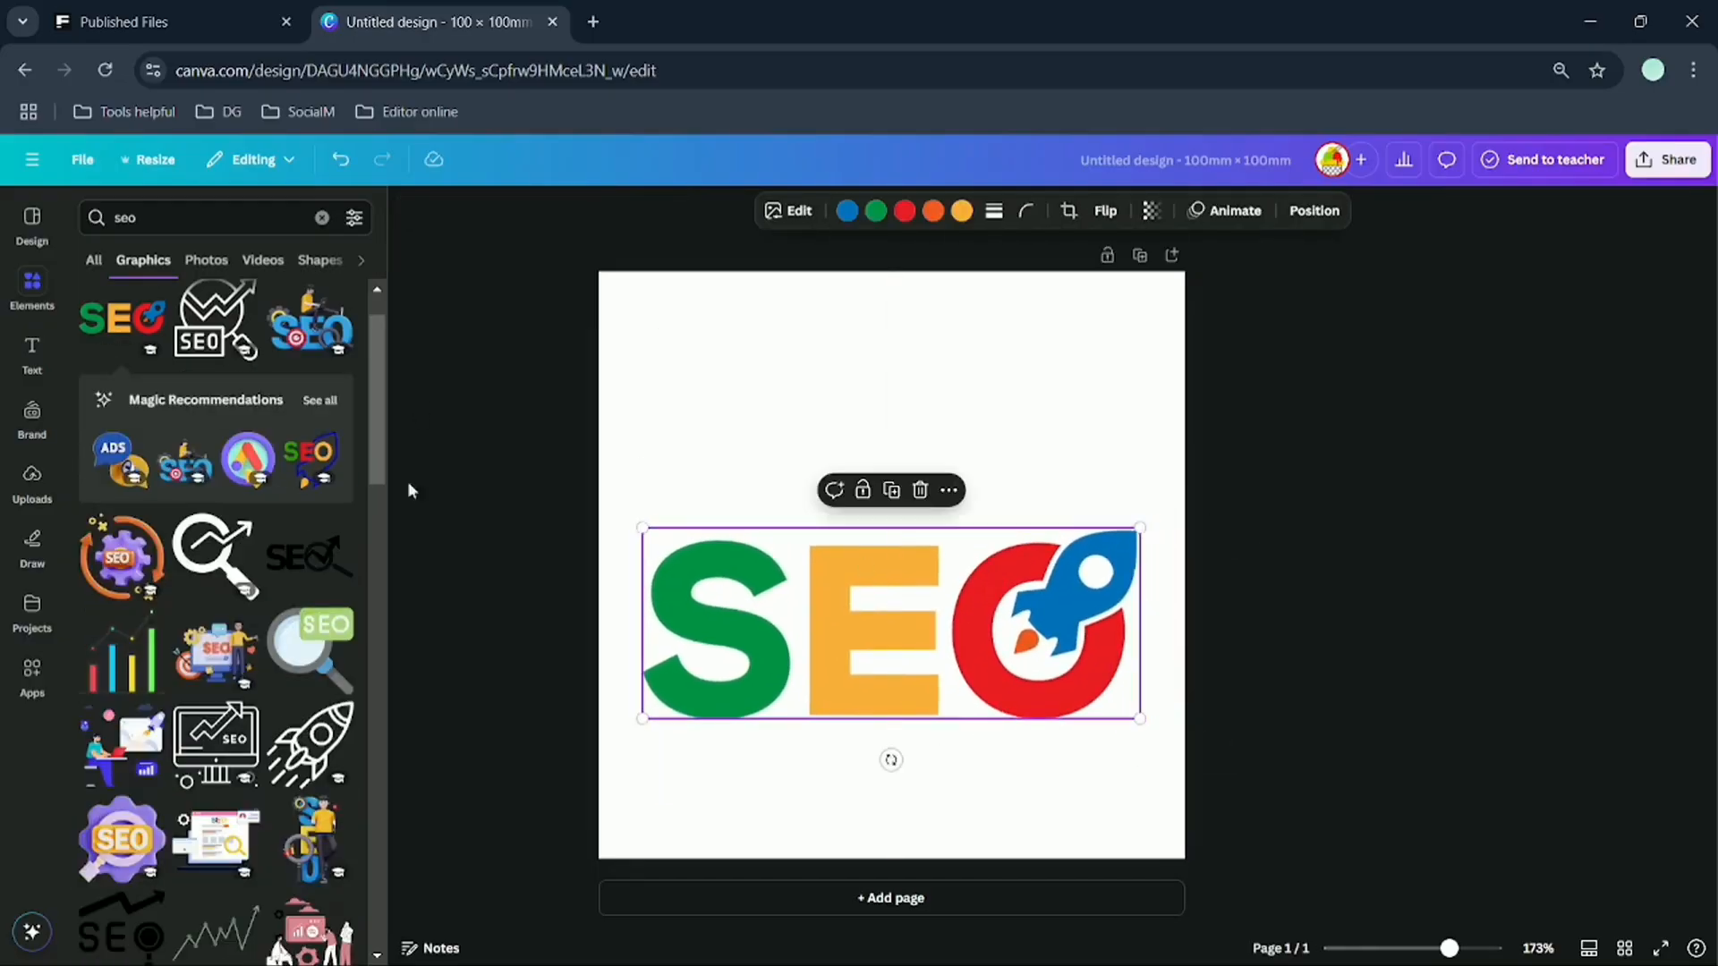
- Add the four-bar chart graphic with the trend line, enlarge it to most of the page and place it over the SEO lettering
click(124, 672)
drag(1005, 716, 1141, 819)
drag(995, 704, 947, 663)
drag(719, 404, 604, 284)
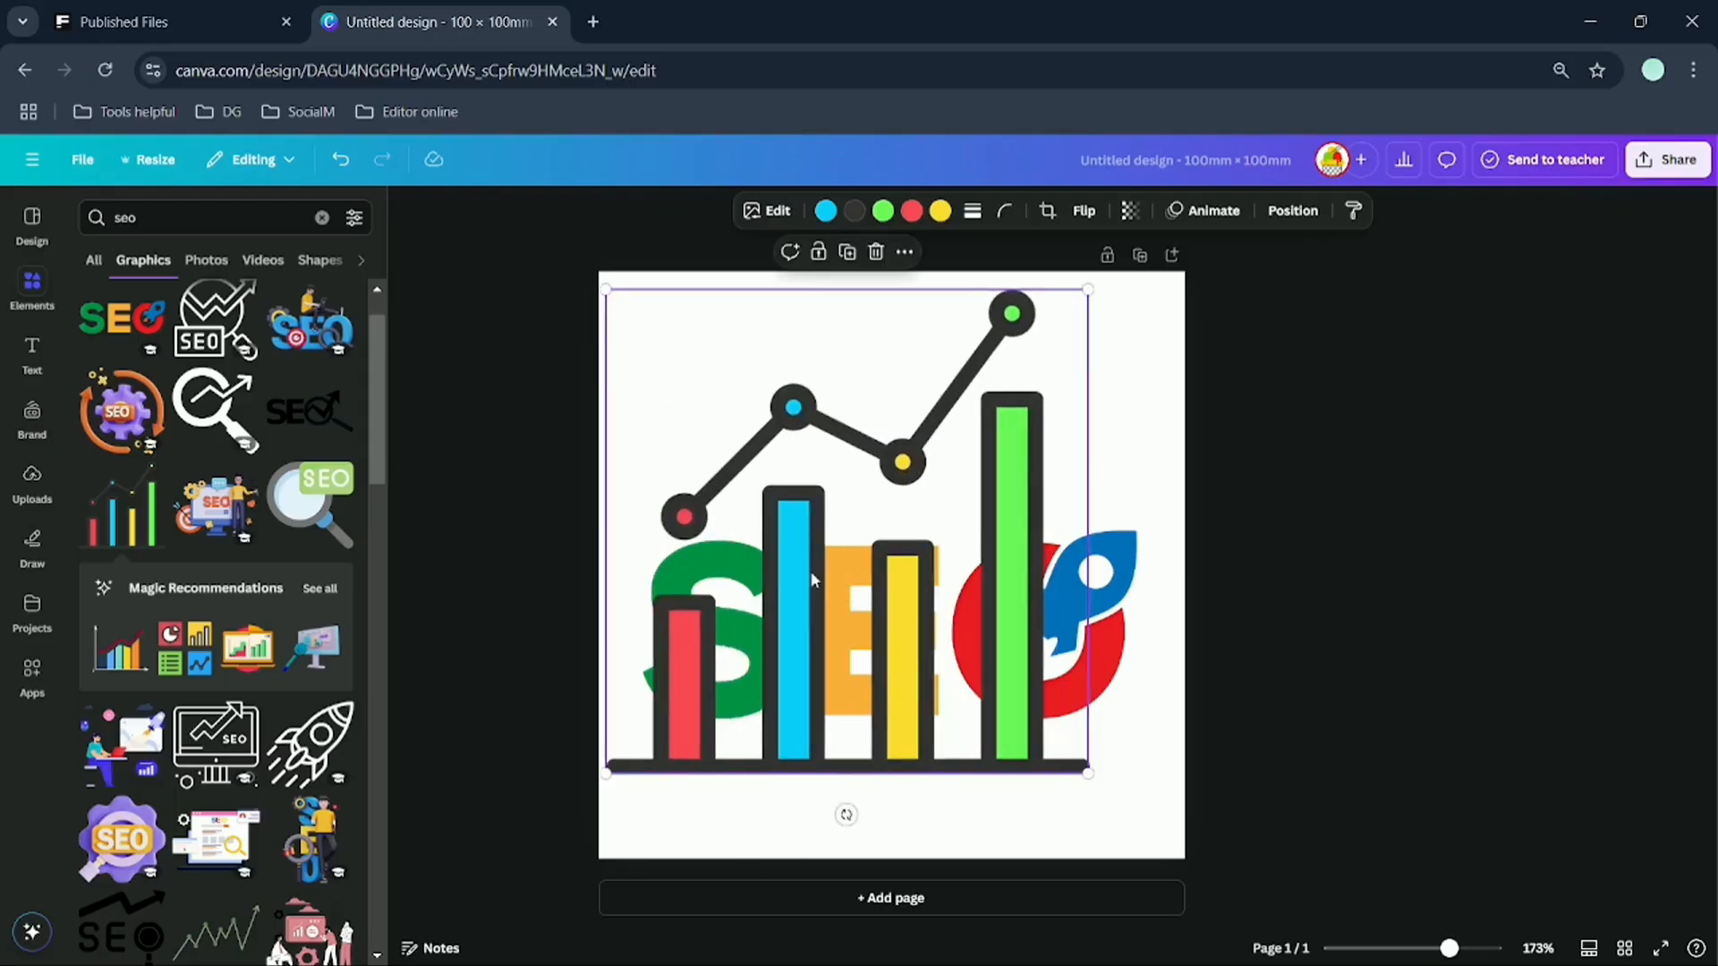
drag(821, 583, 847, 592)
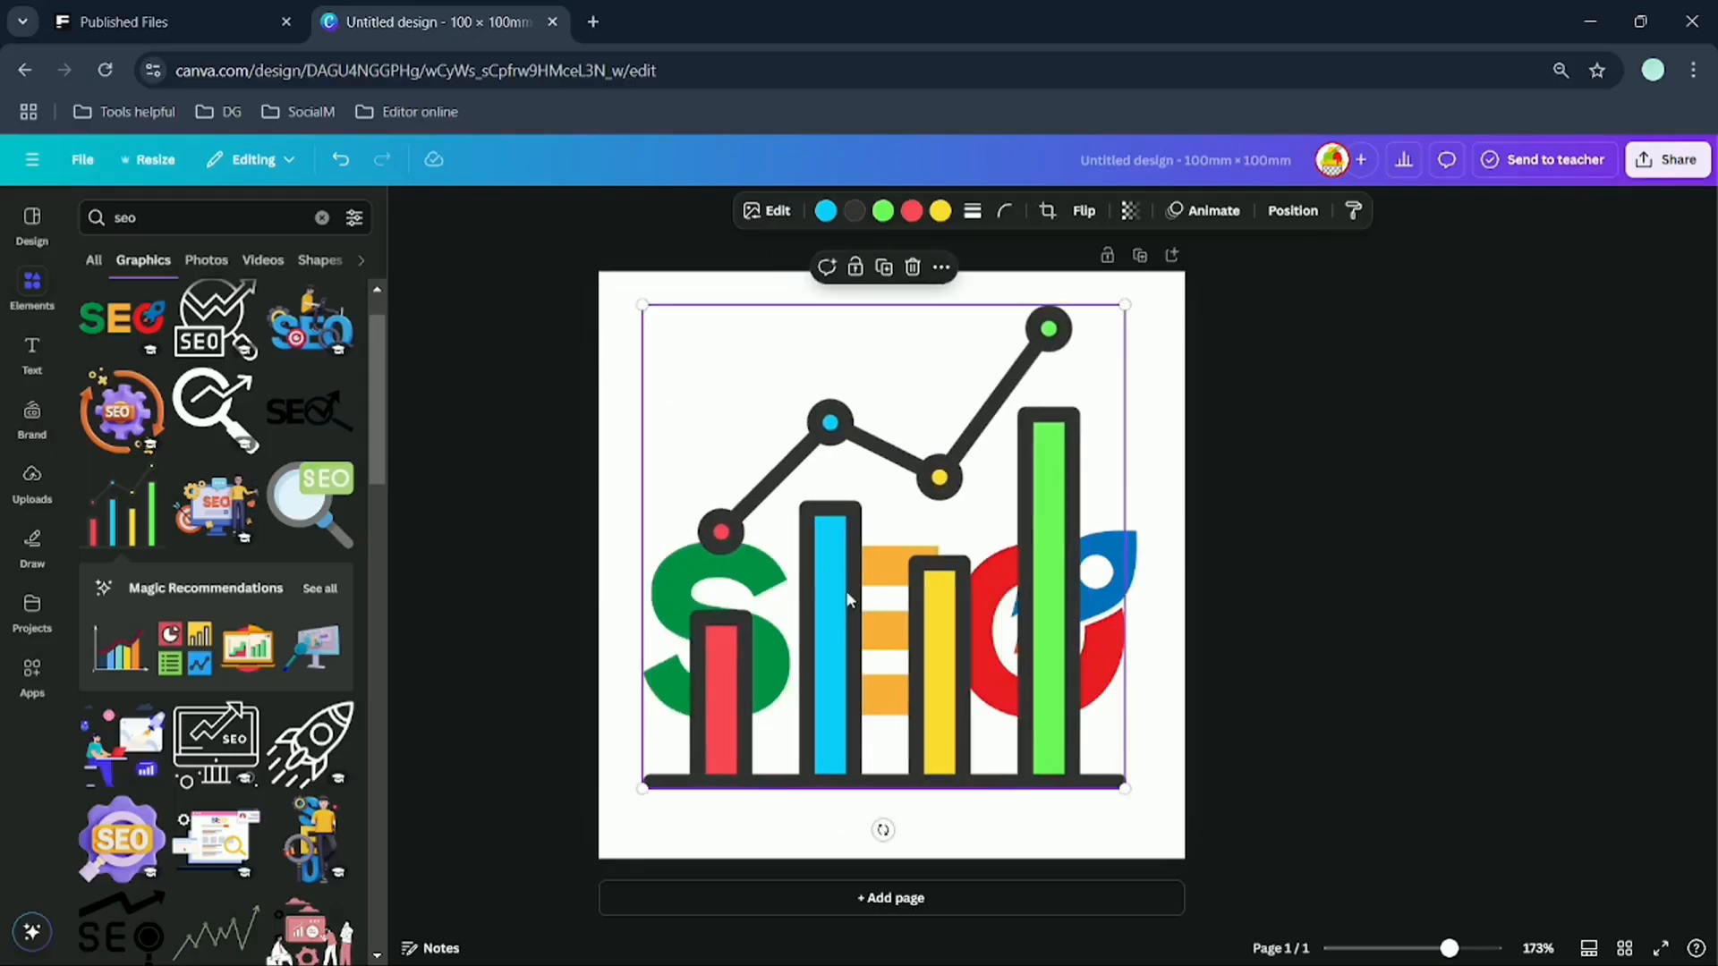
- Send the bar chart to the back behind the SEO lettering and centre it horizontally on the page
right_click(848, 600)
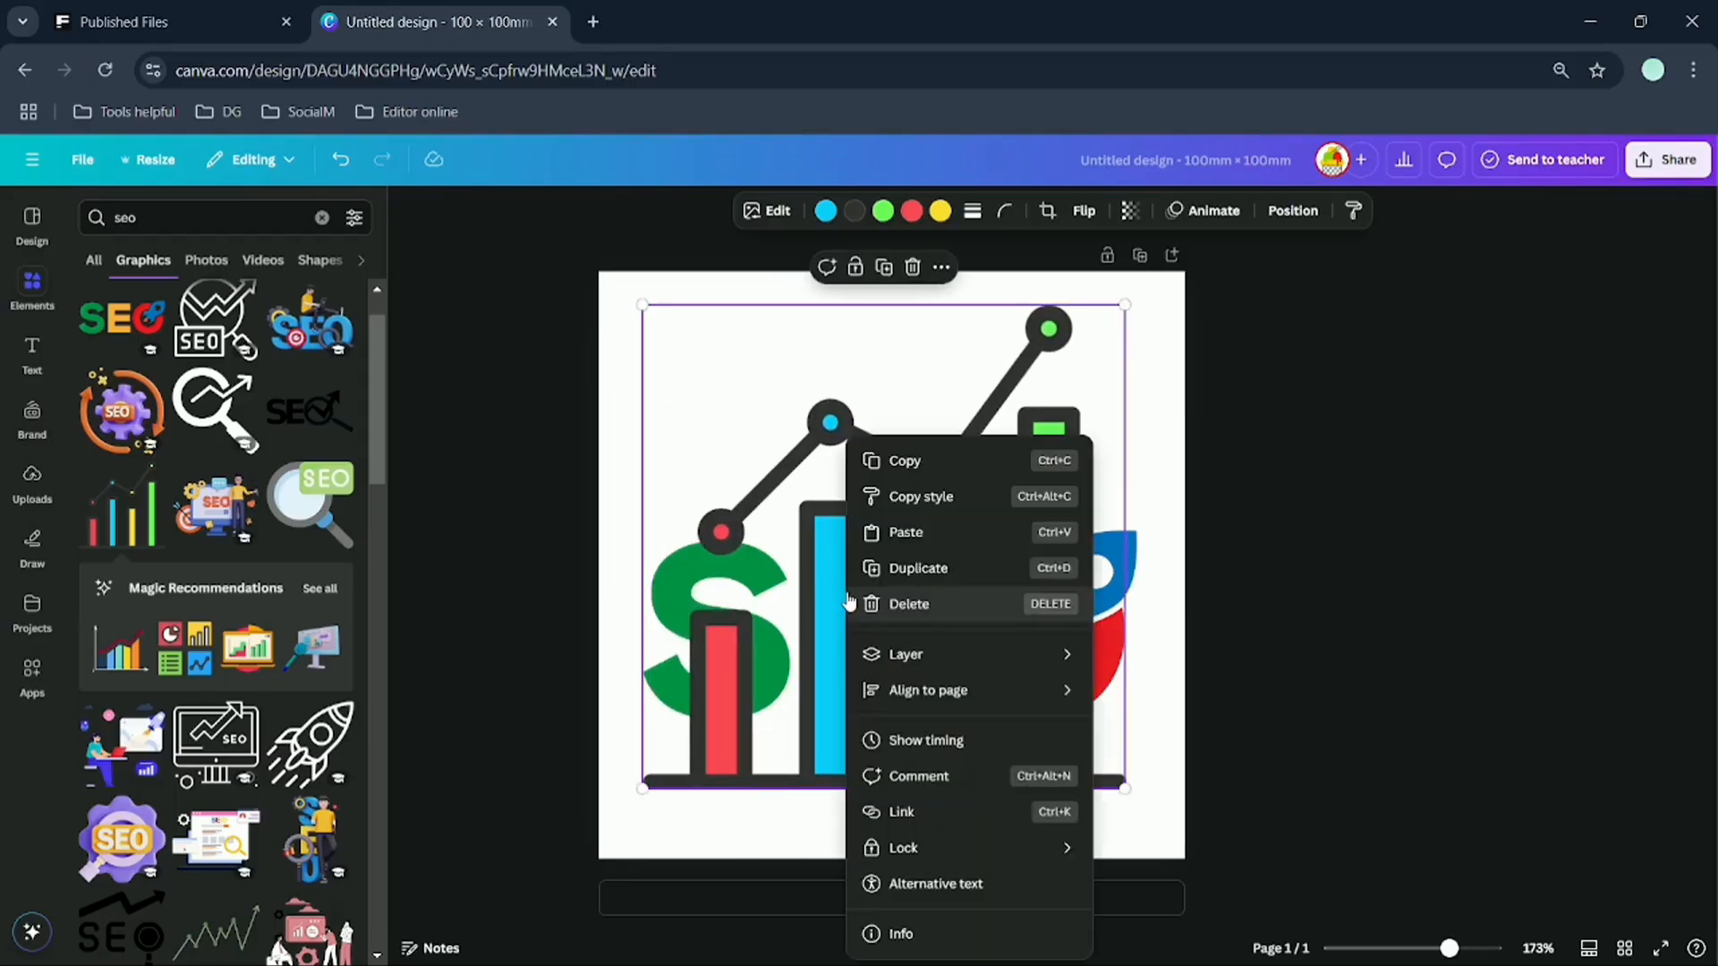
mouse_move(904, 656)
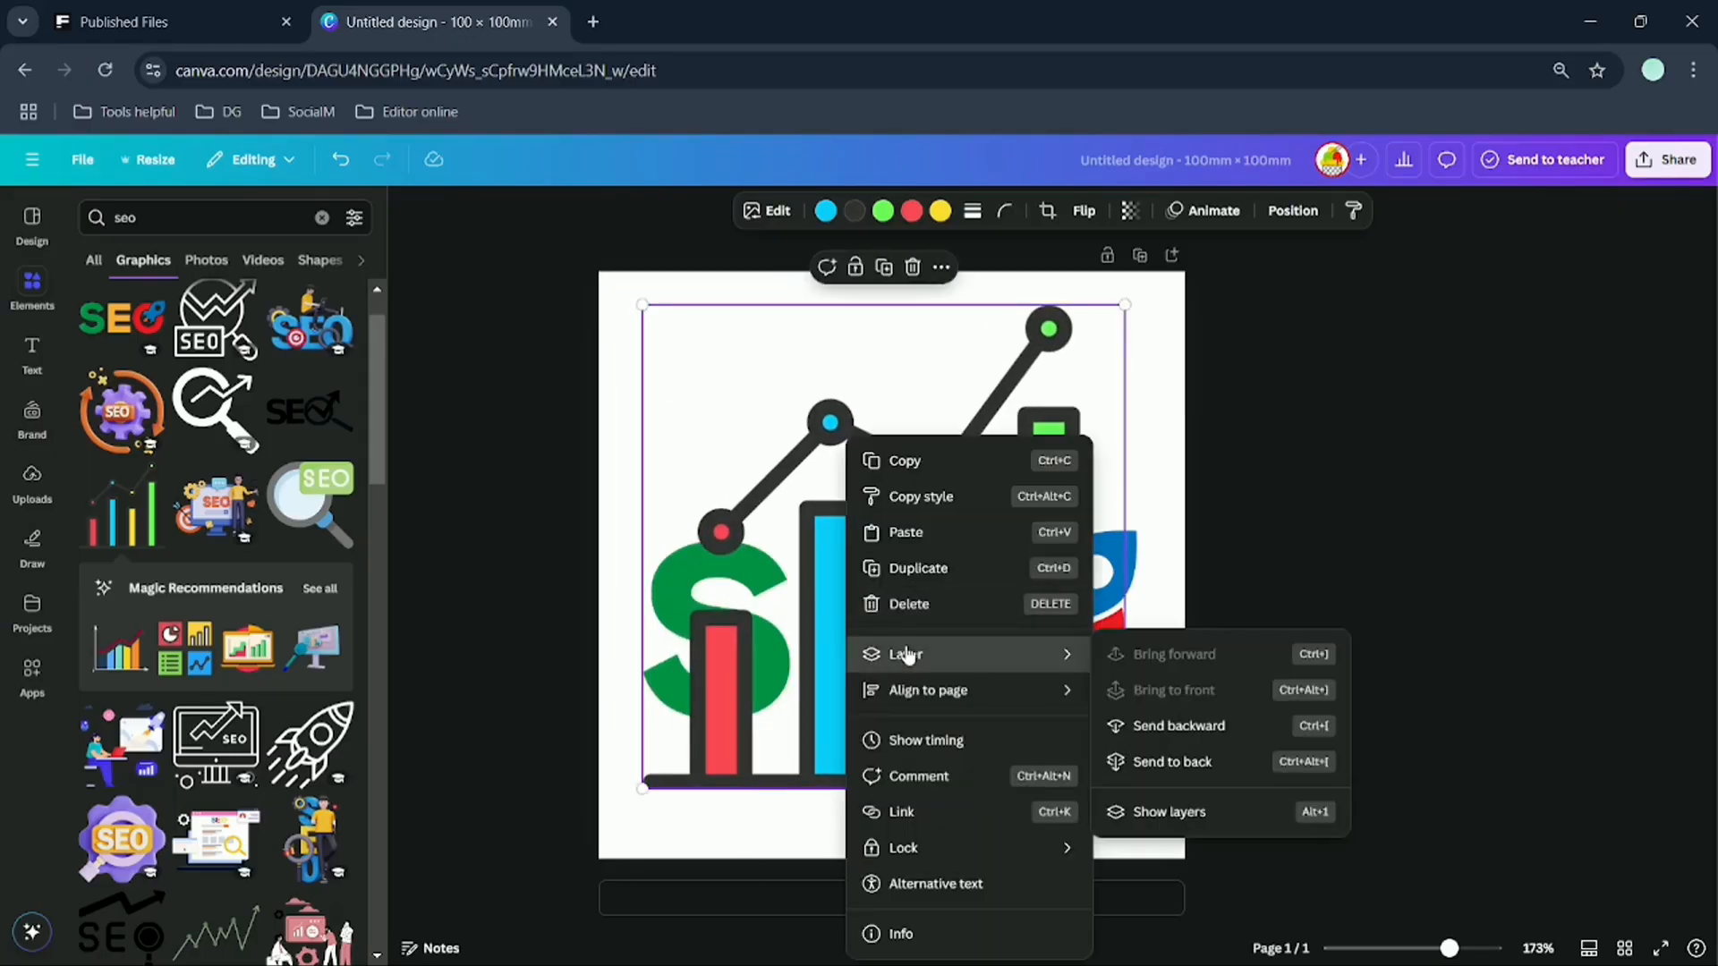
click(1190, 762)
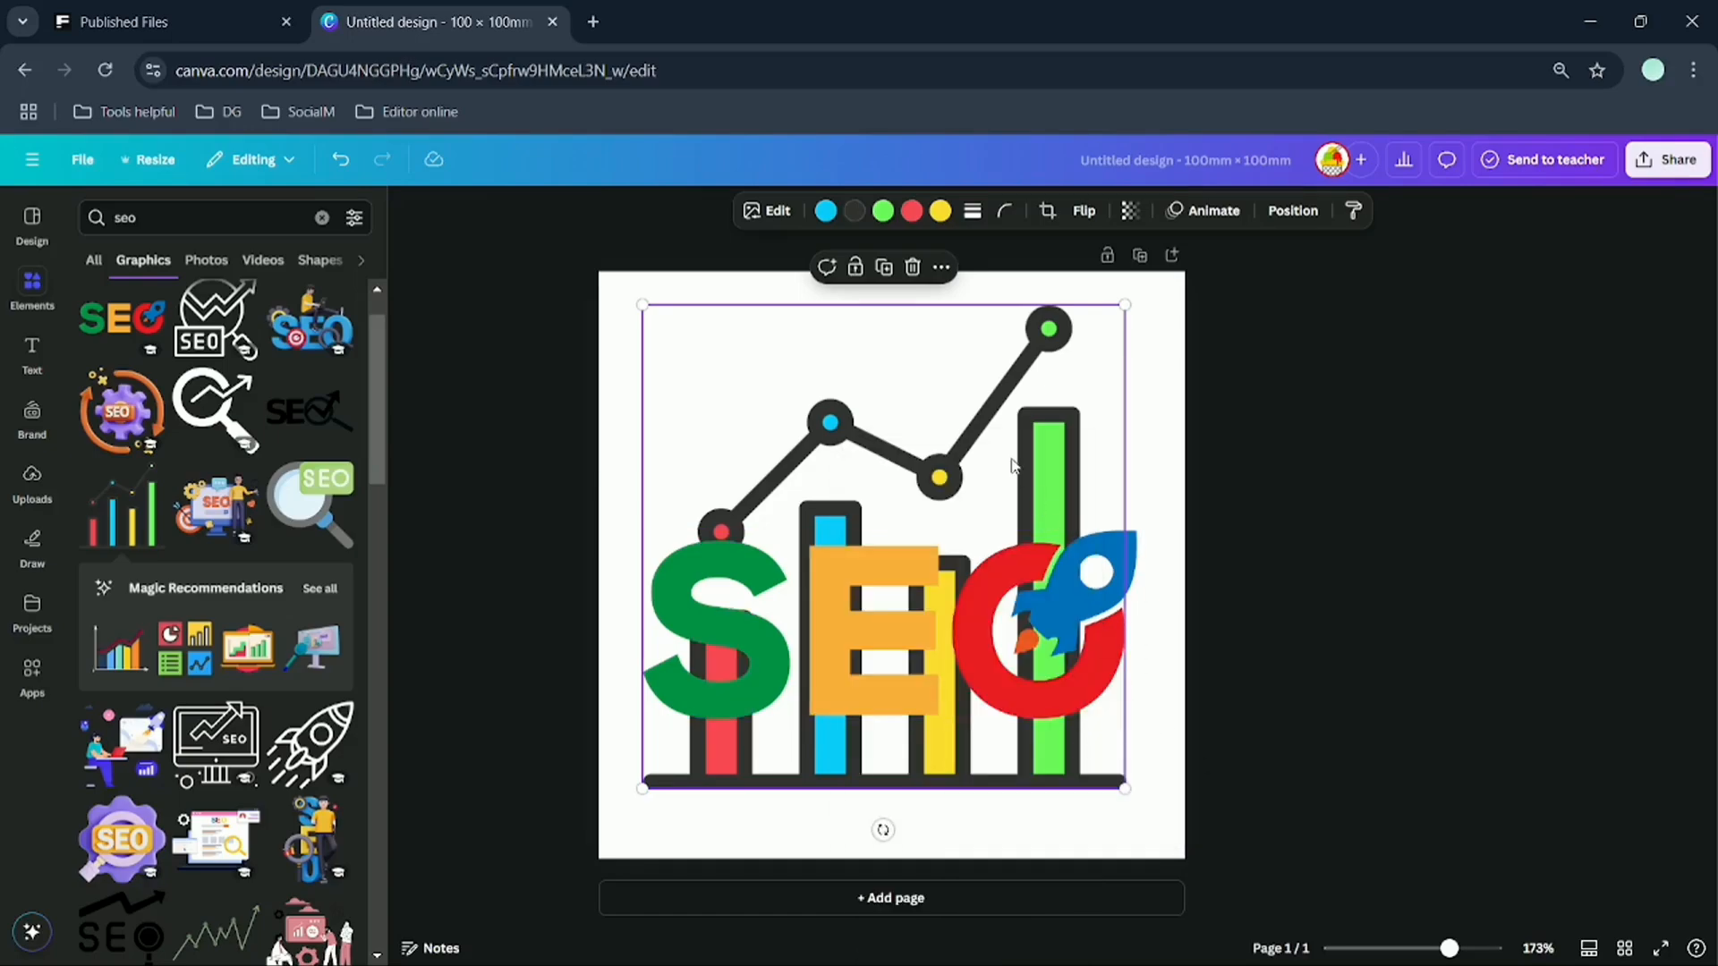
drag(1014, 465, 1021, 464)
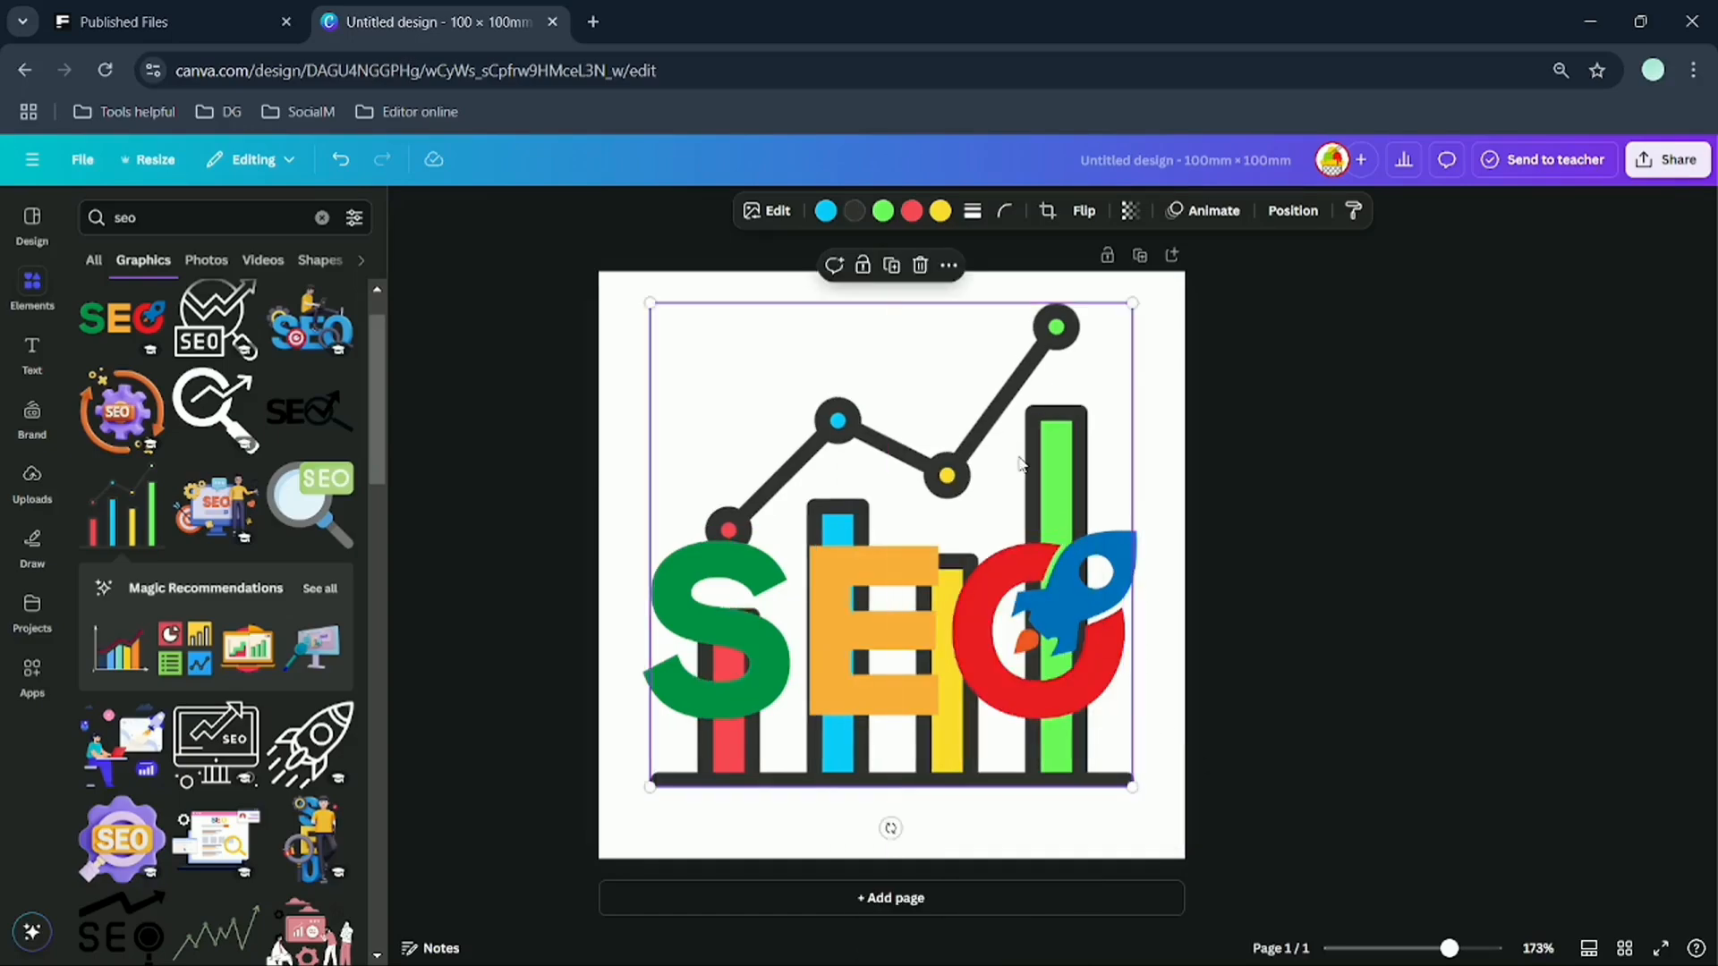
- Download the design as a PNG with a transparent background and switch back to the Kittl Editor window
click(1666, 170)
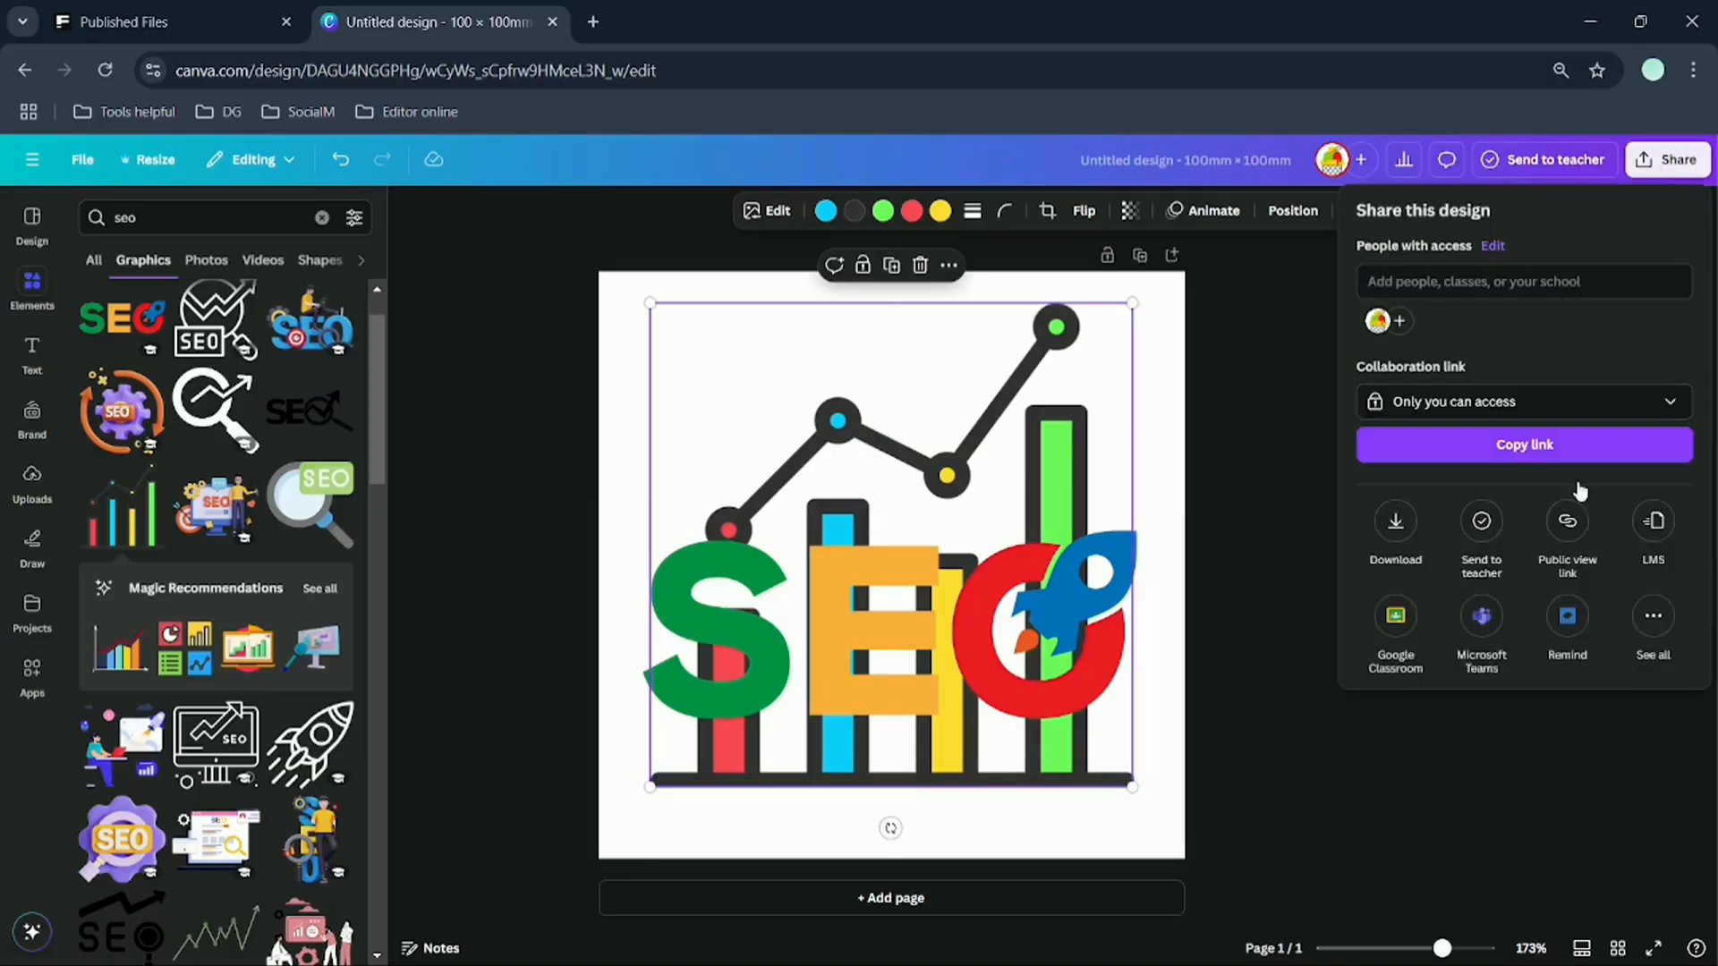
click(1395, 522)
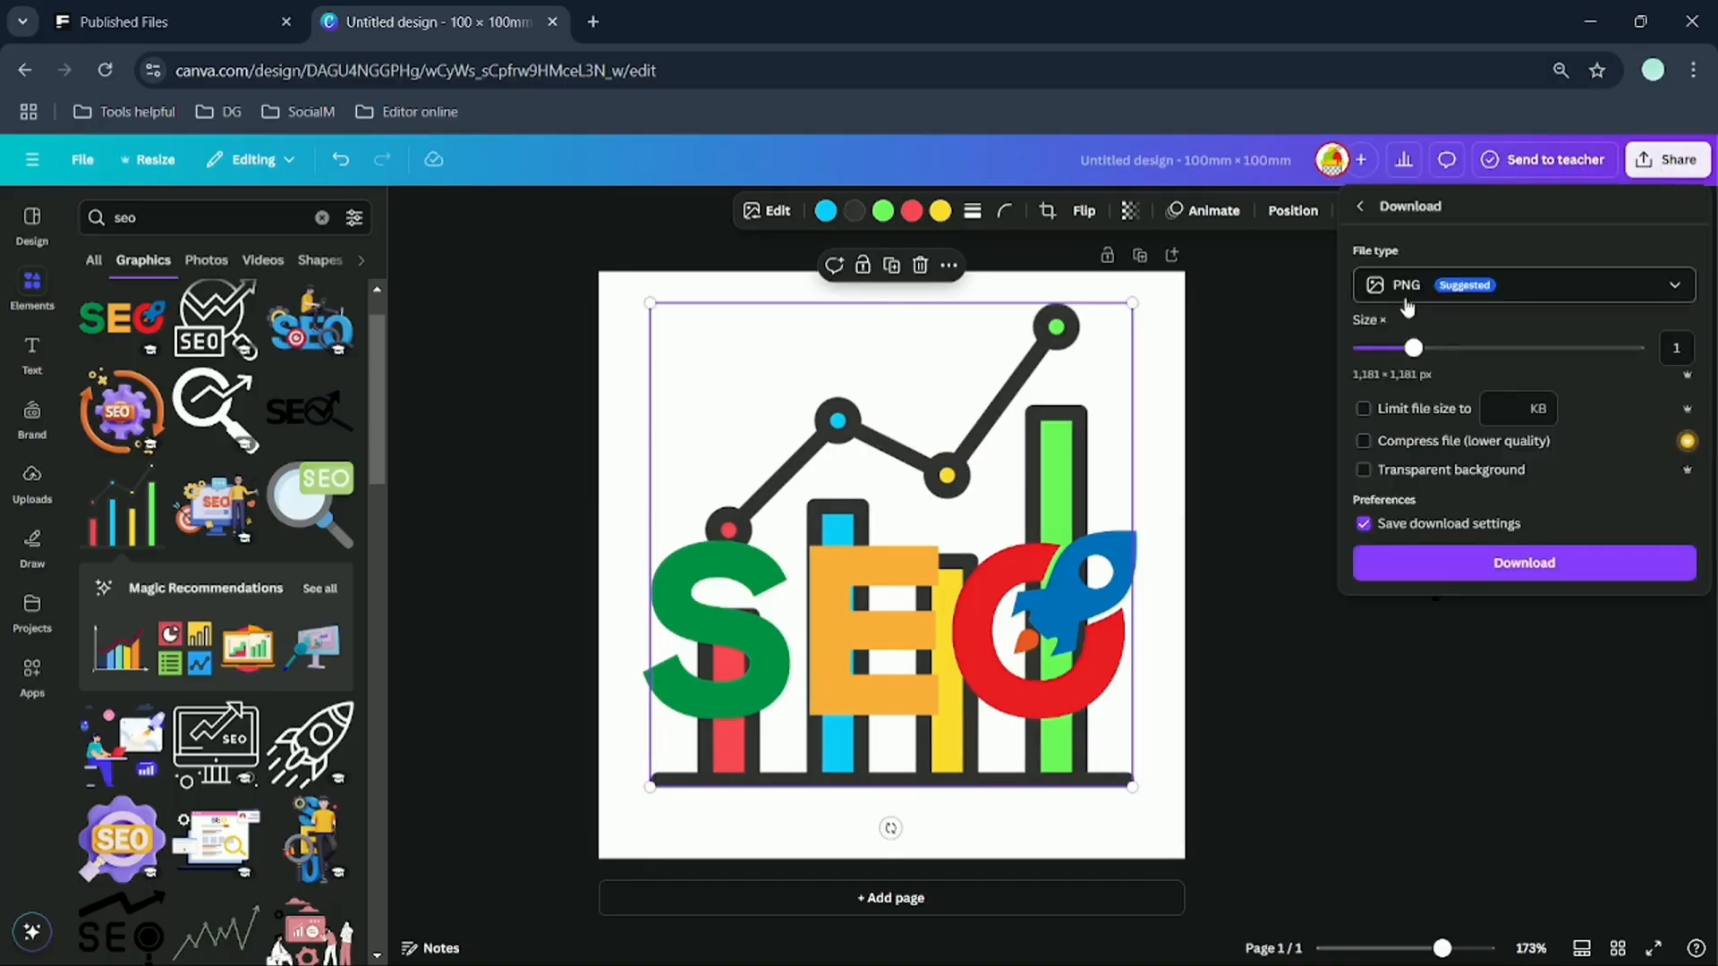
click(1428, 470)
click(1429, 562)
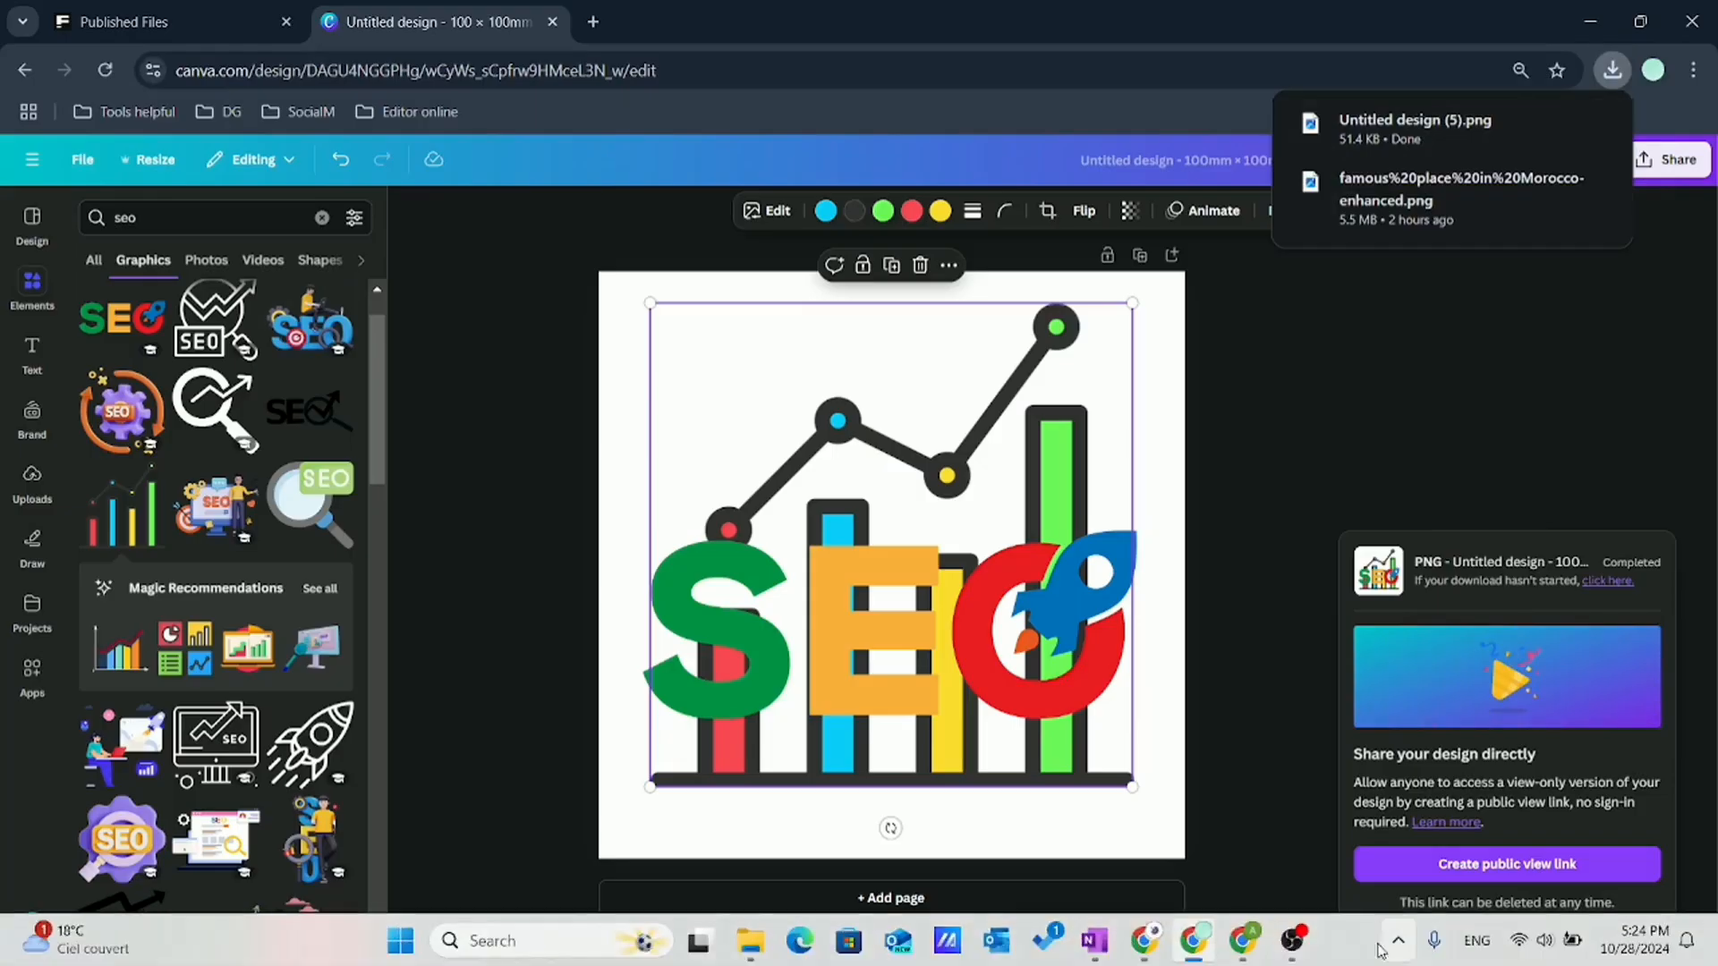
mouse_move(1249, 954)
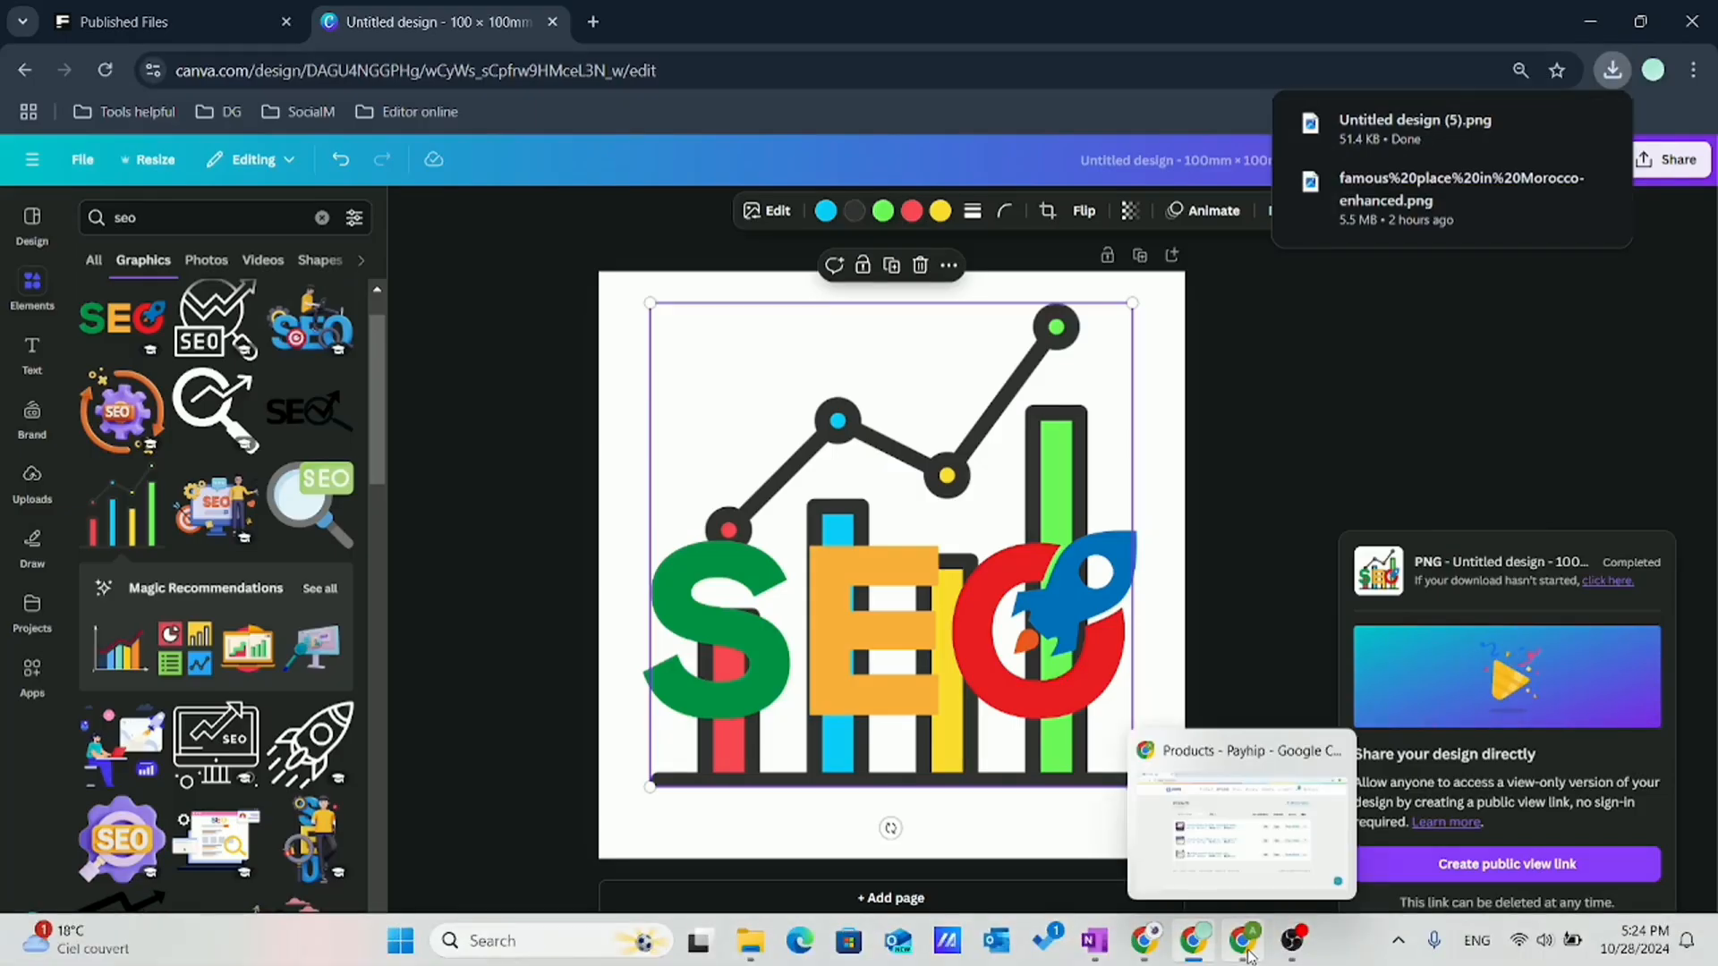
mouse_move(1149, 955)
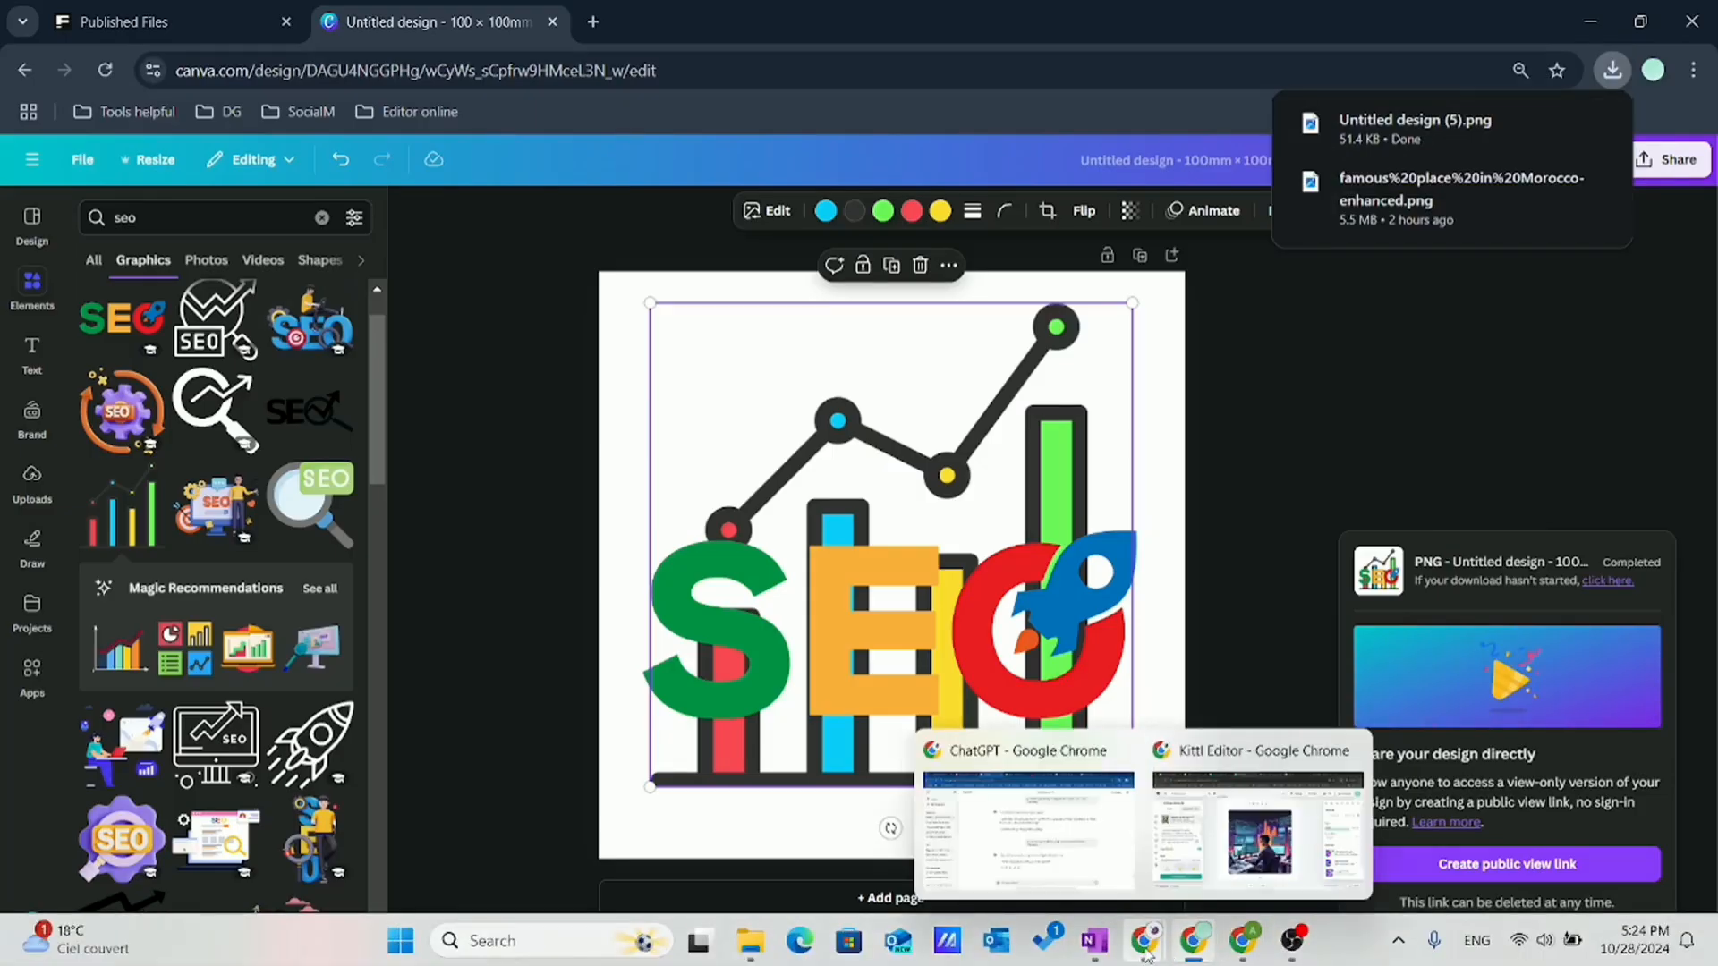
click(1216, 850)
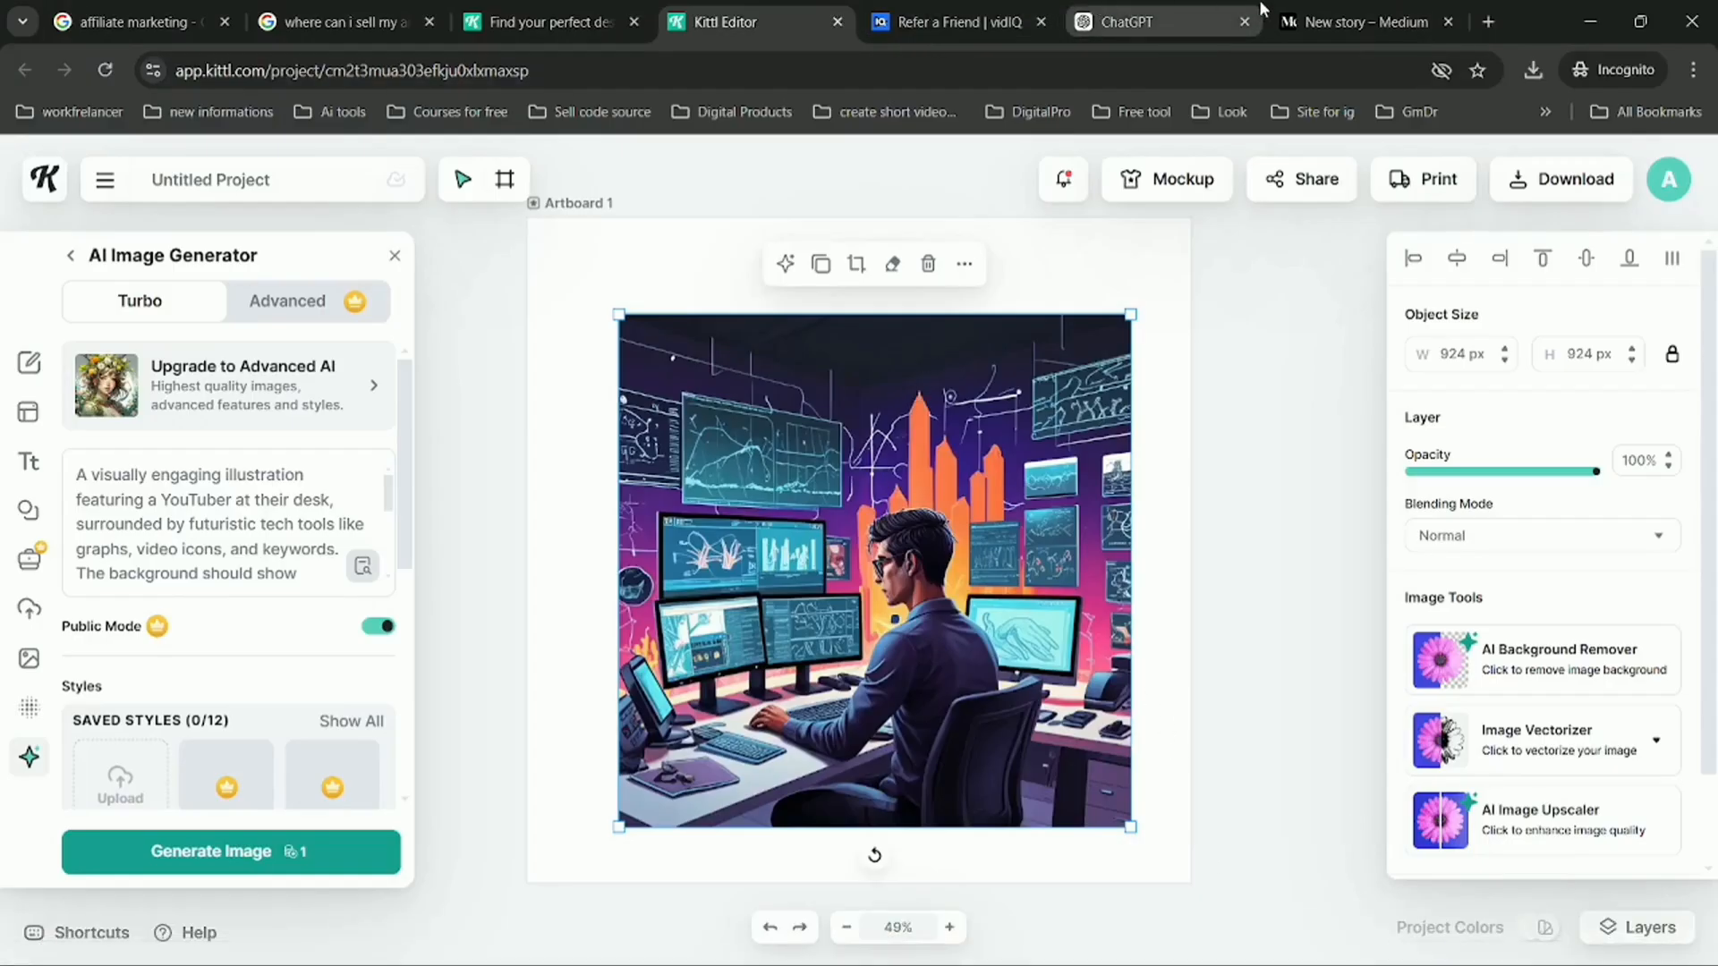
- Switch to the Medium draft and insert the image Untitled design (5) between the Exclusive Bonuses item and the concluding paragraph
click(1334, 9)
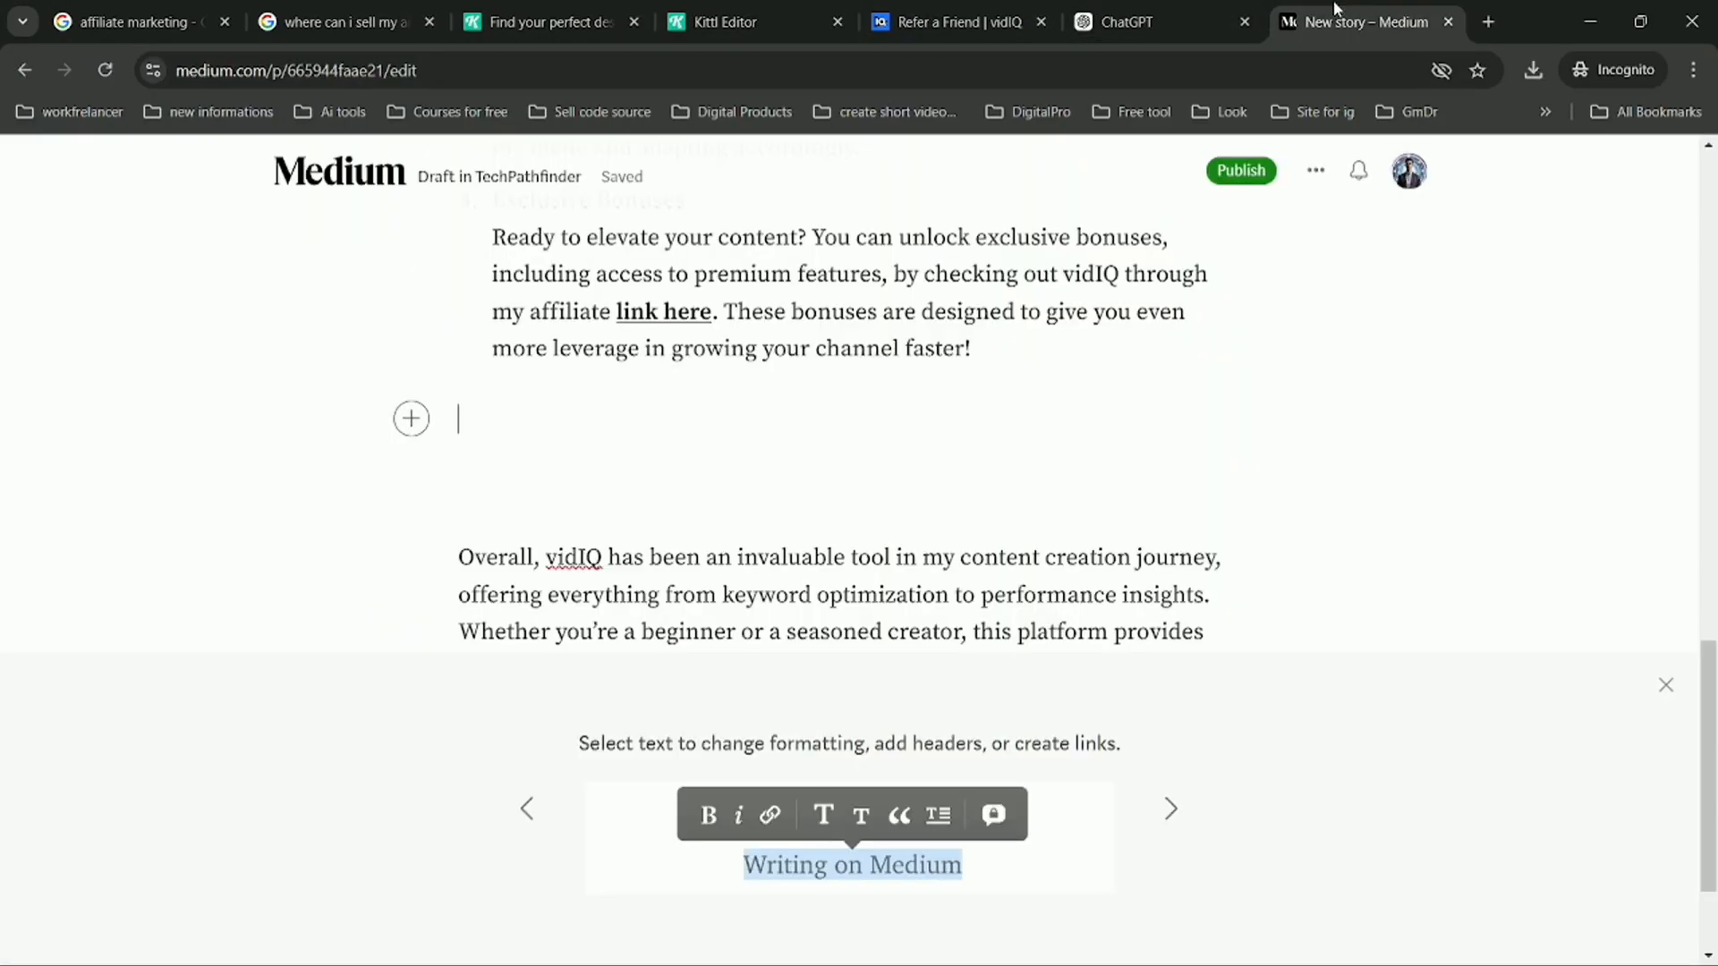
click(411, 418)
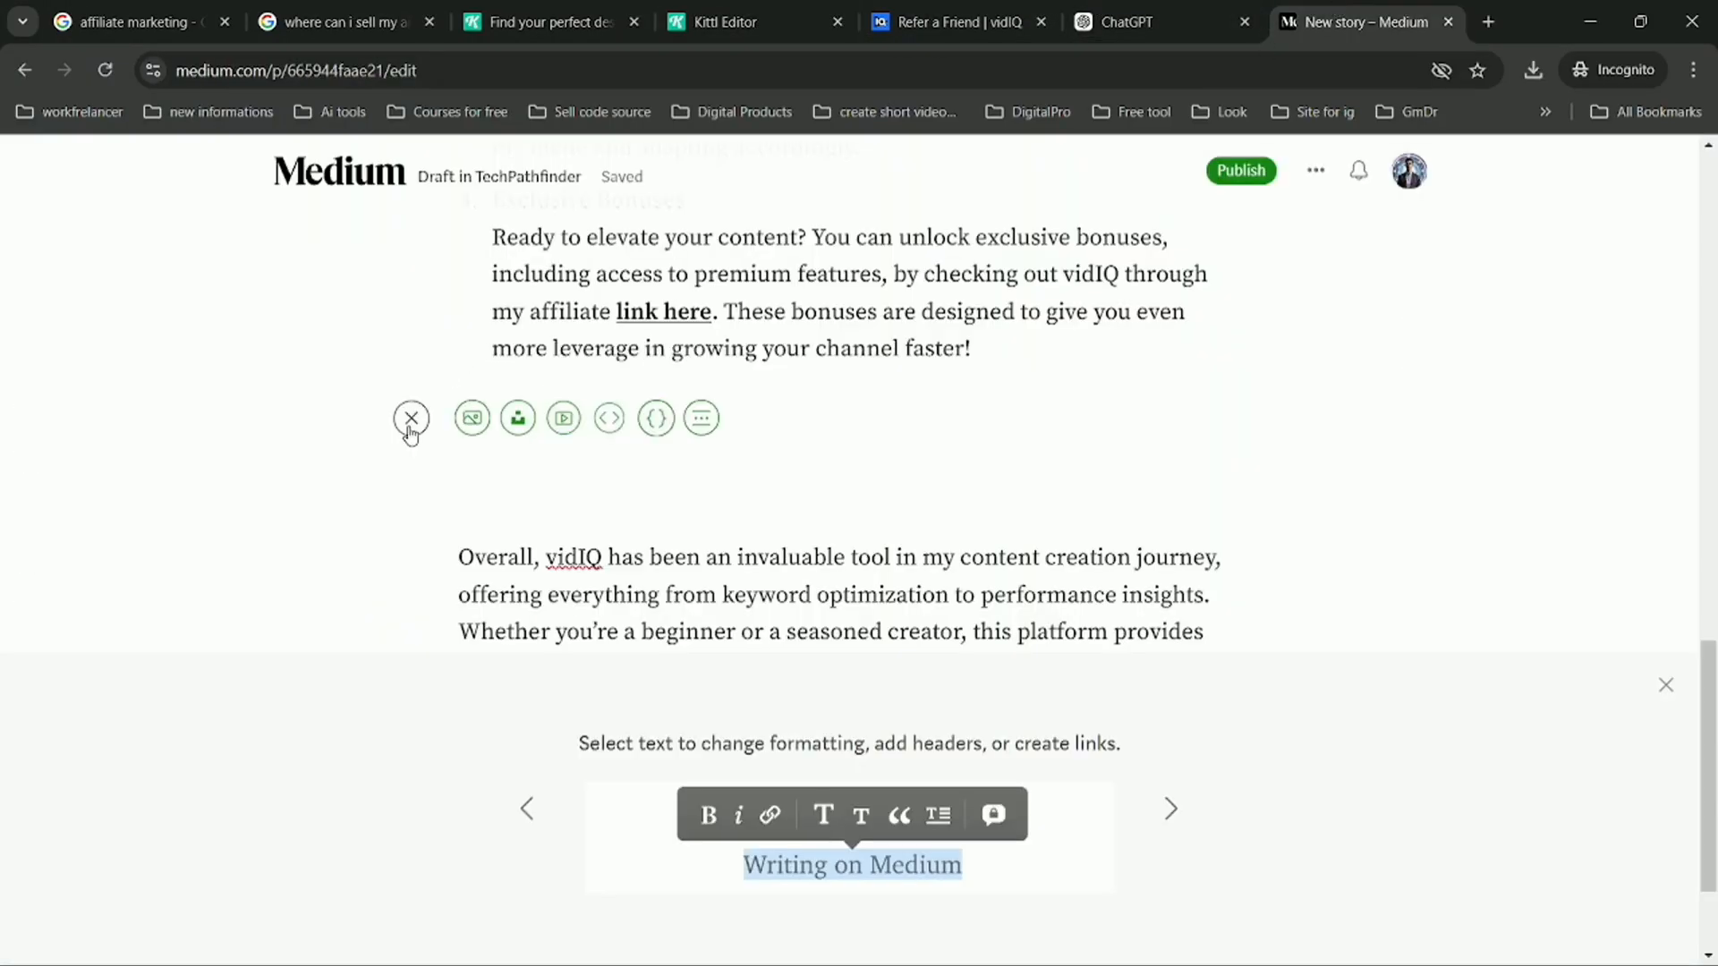
click(468, 419)
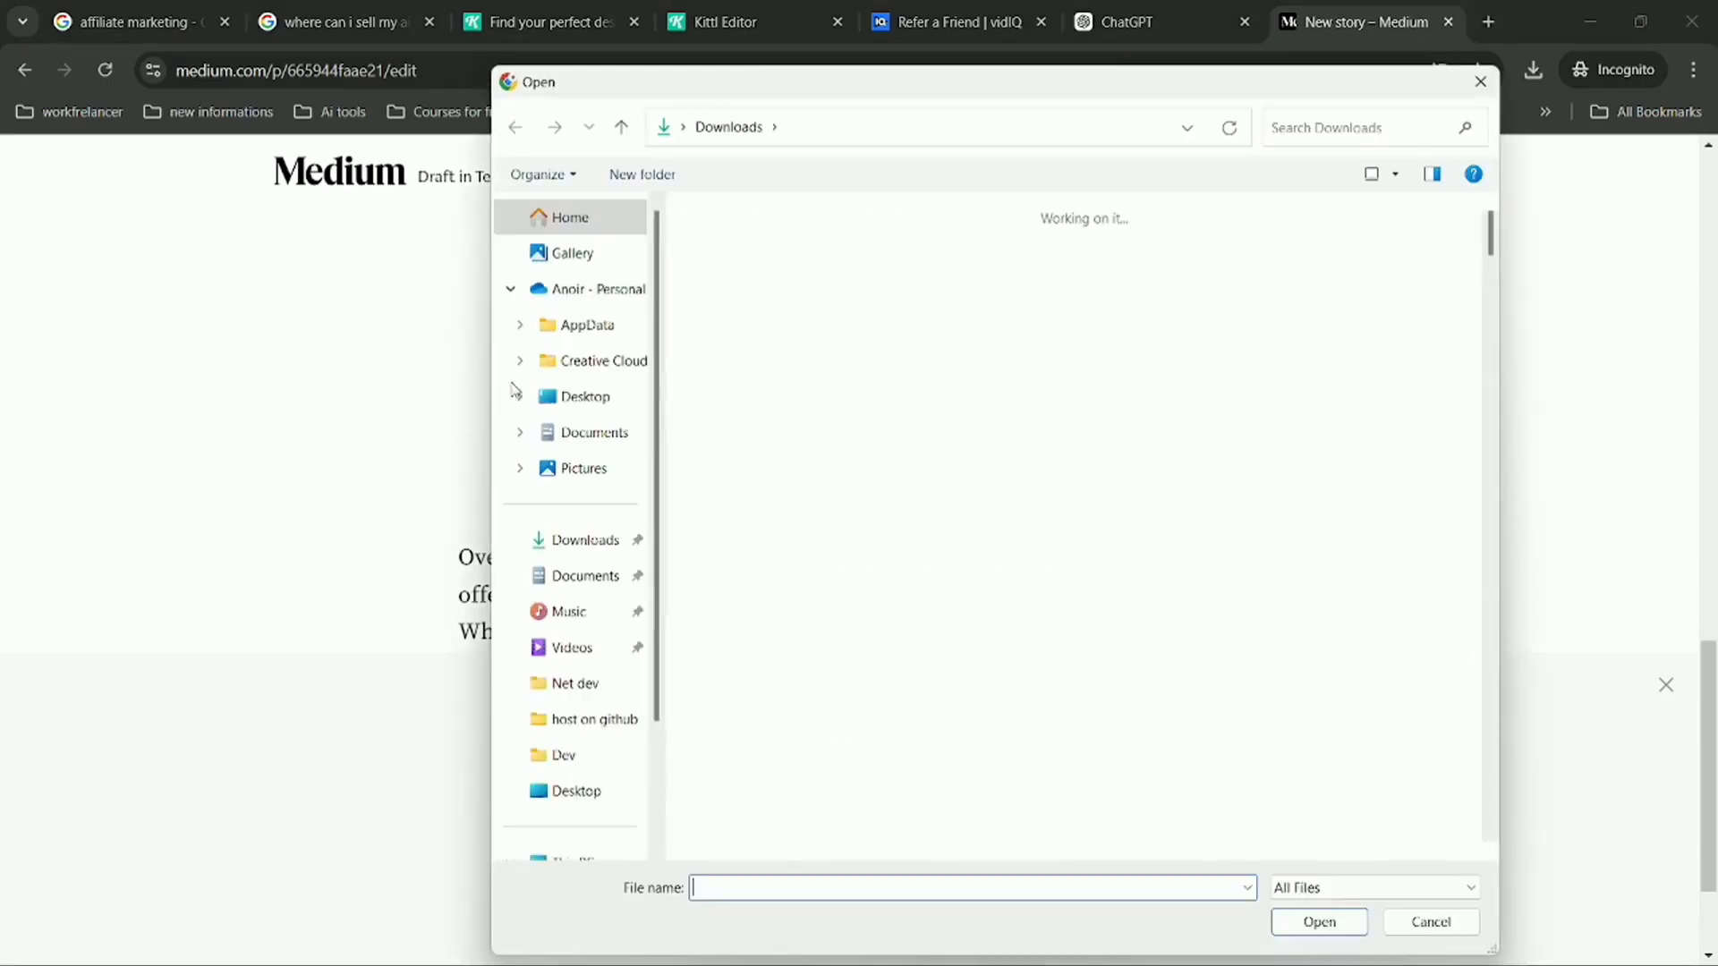
double_click(729, 309)
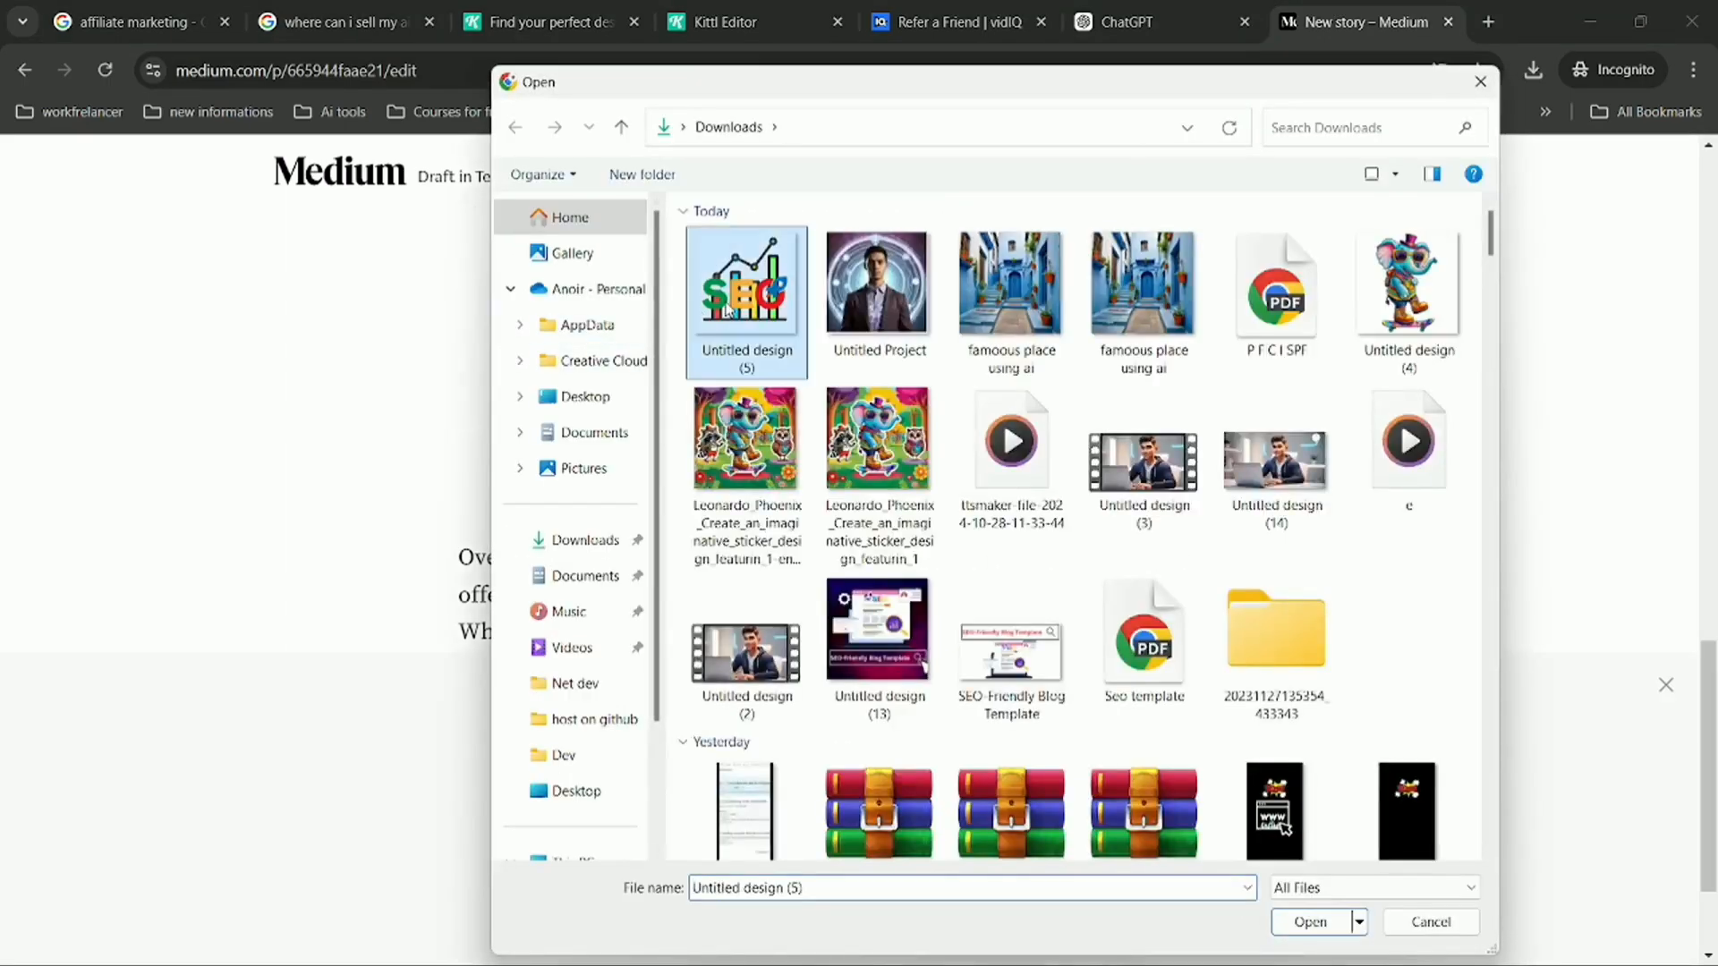
scroll(725, 311, down, 3)
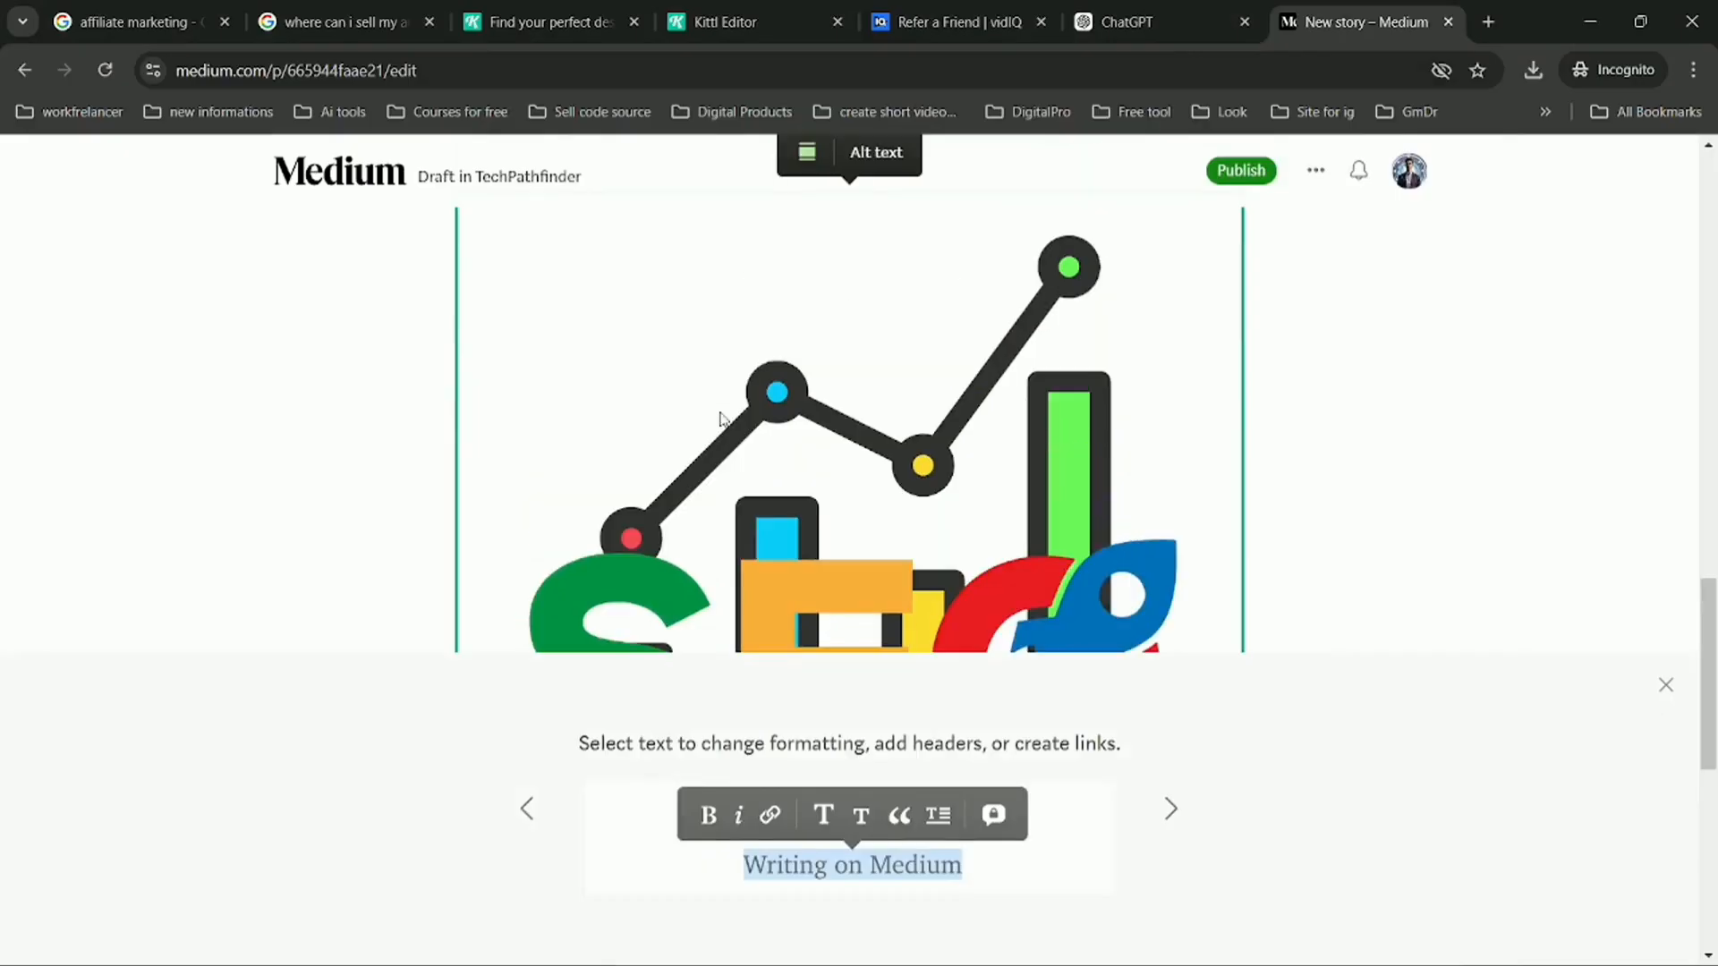
scroll(723, 419, down, 3)
scroll(1239, 553, up, 3)
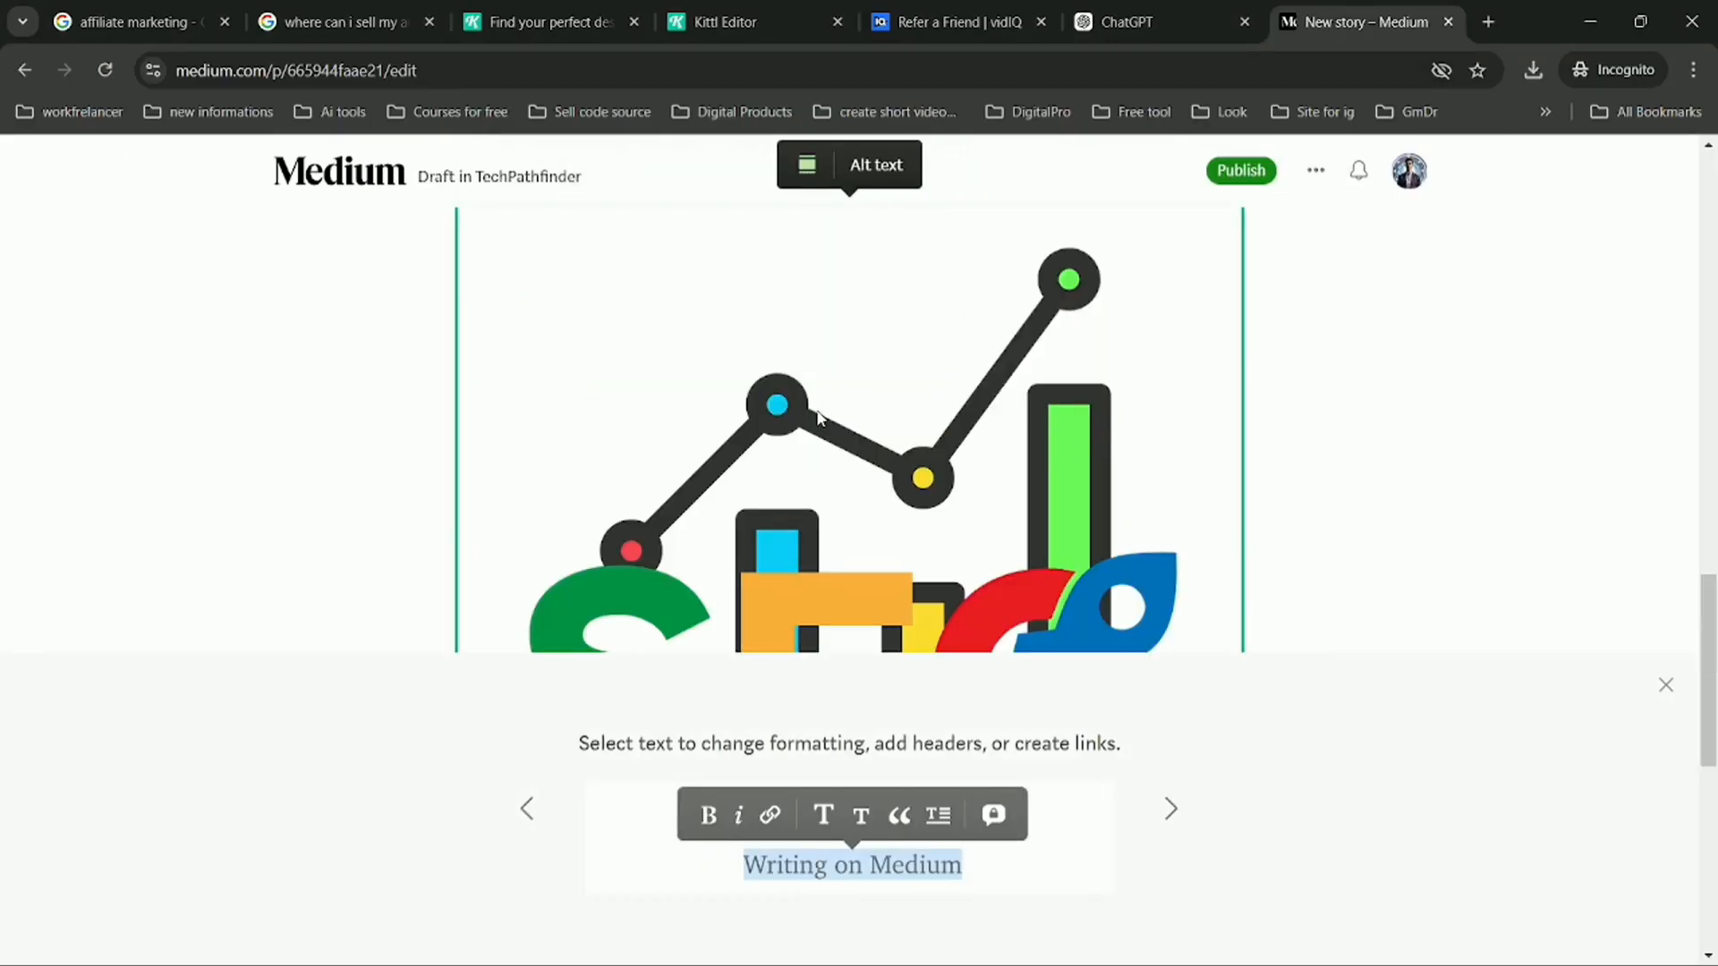
scroll(820, 416, down, 8)
scroll(820, 387, up, 5)
scroll(770, 376, up, 5)
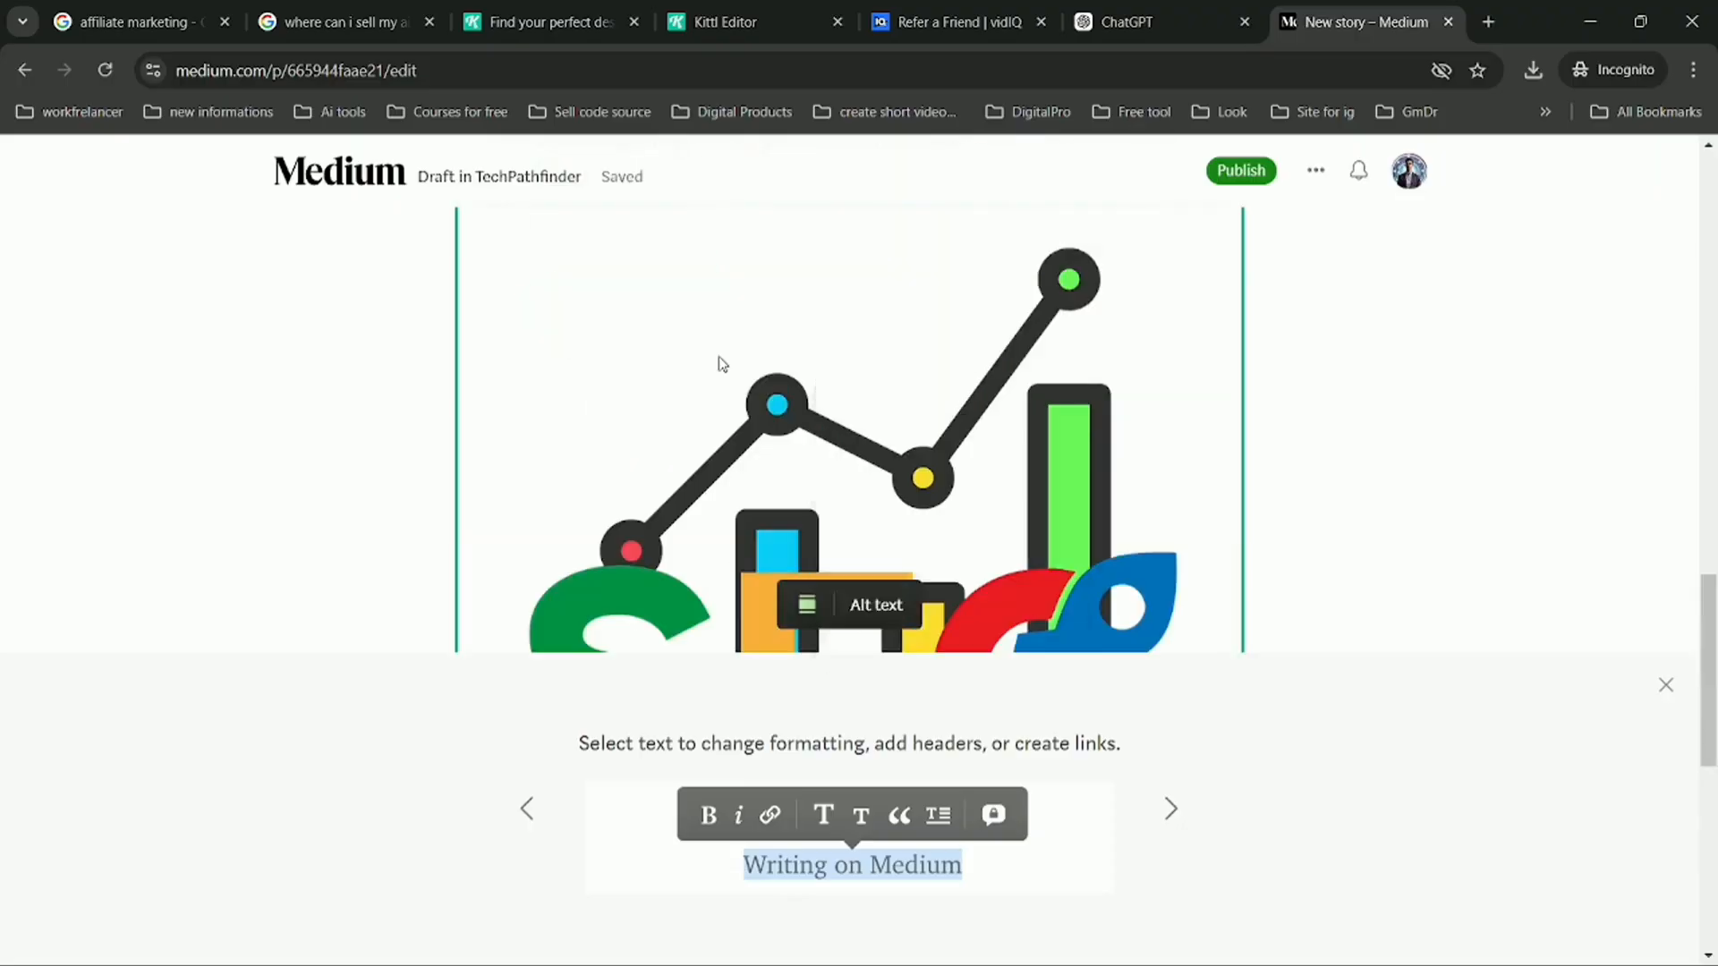
- Open the SEO image's alternative text dialog without saving anything, and review the draft from the closing paragraphs up to the title
click(877, 505)
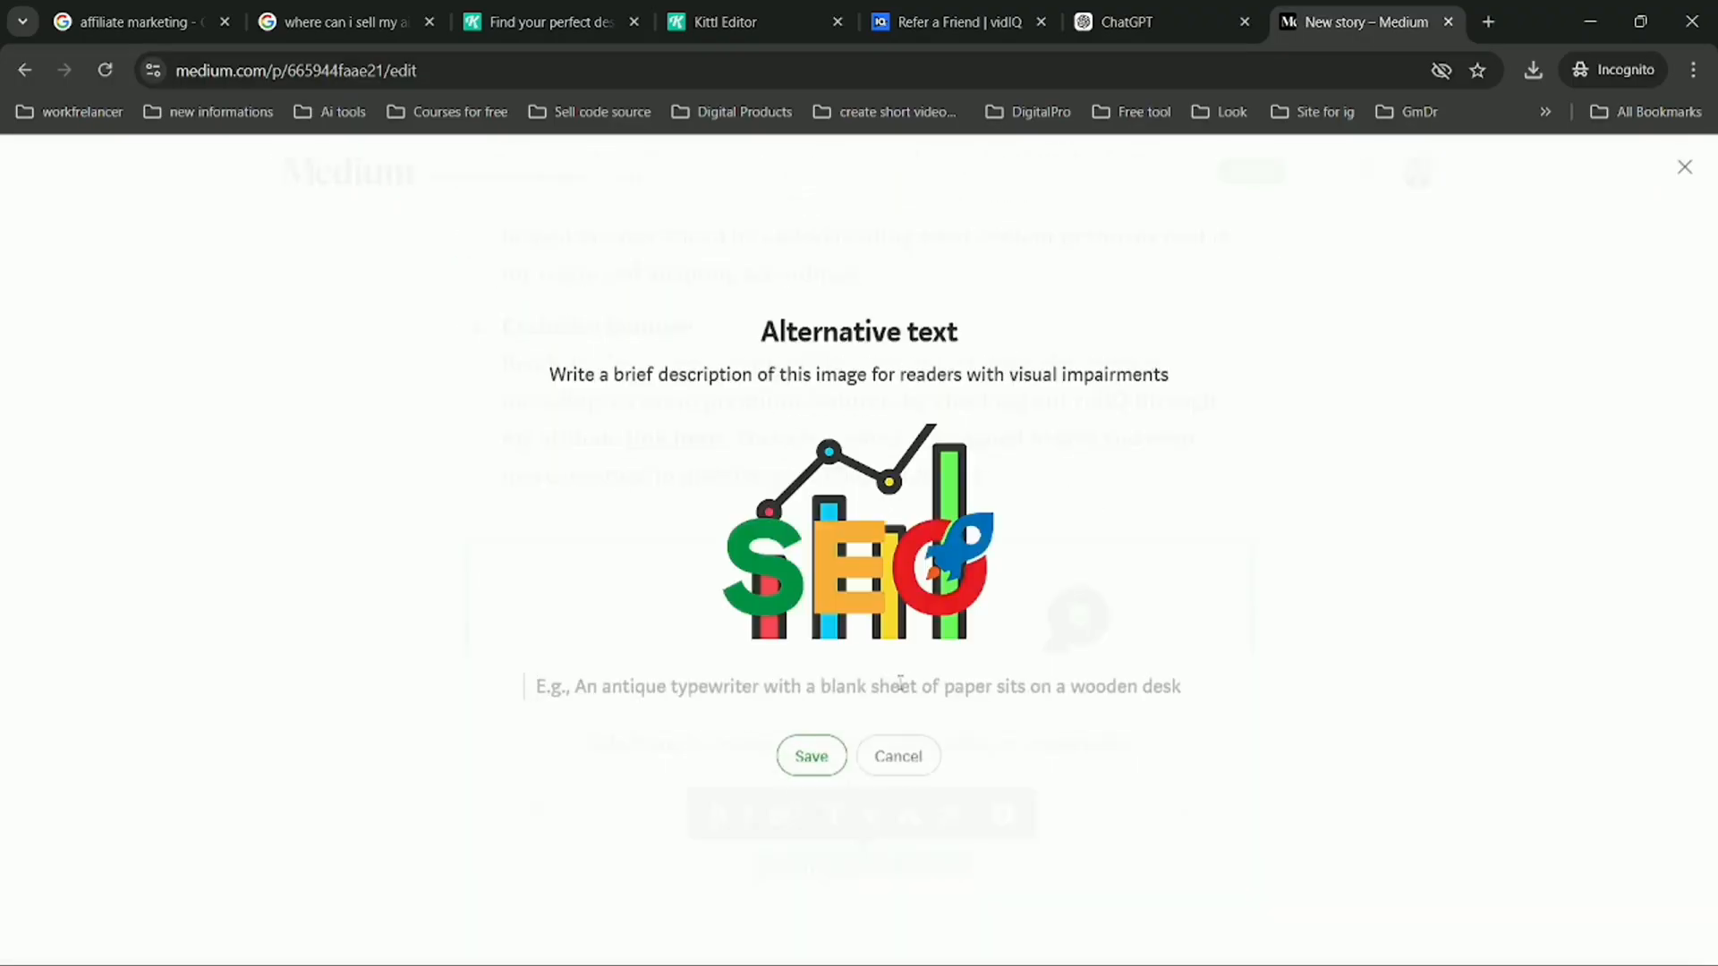
click(912, 762)
scroll(824, 525, down, 4)
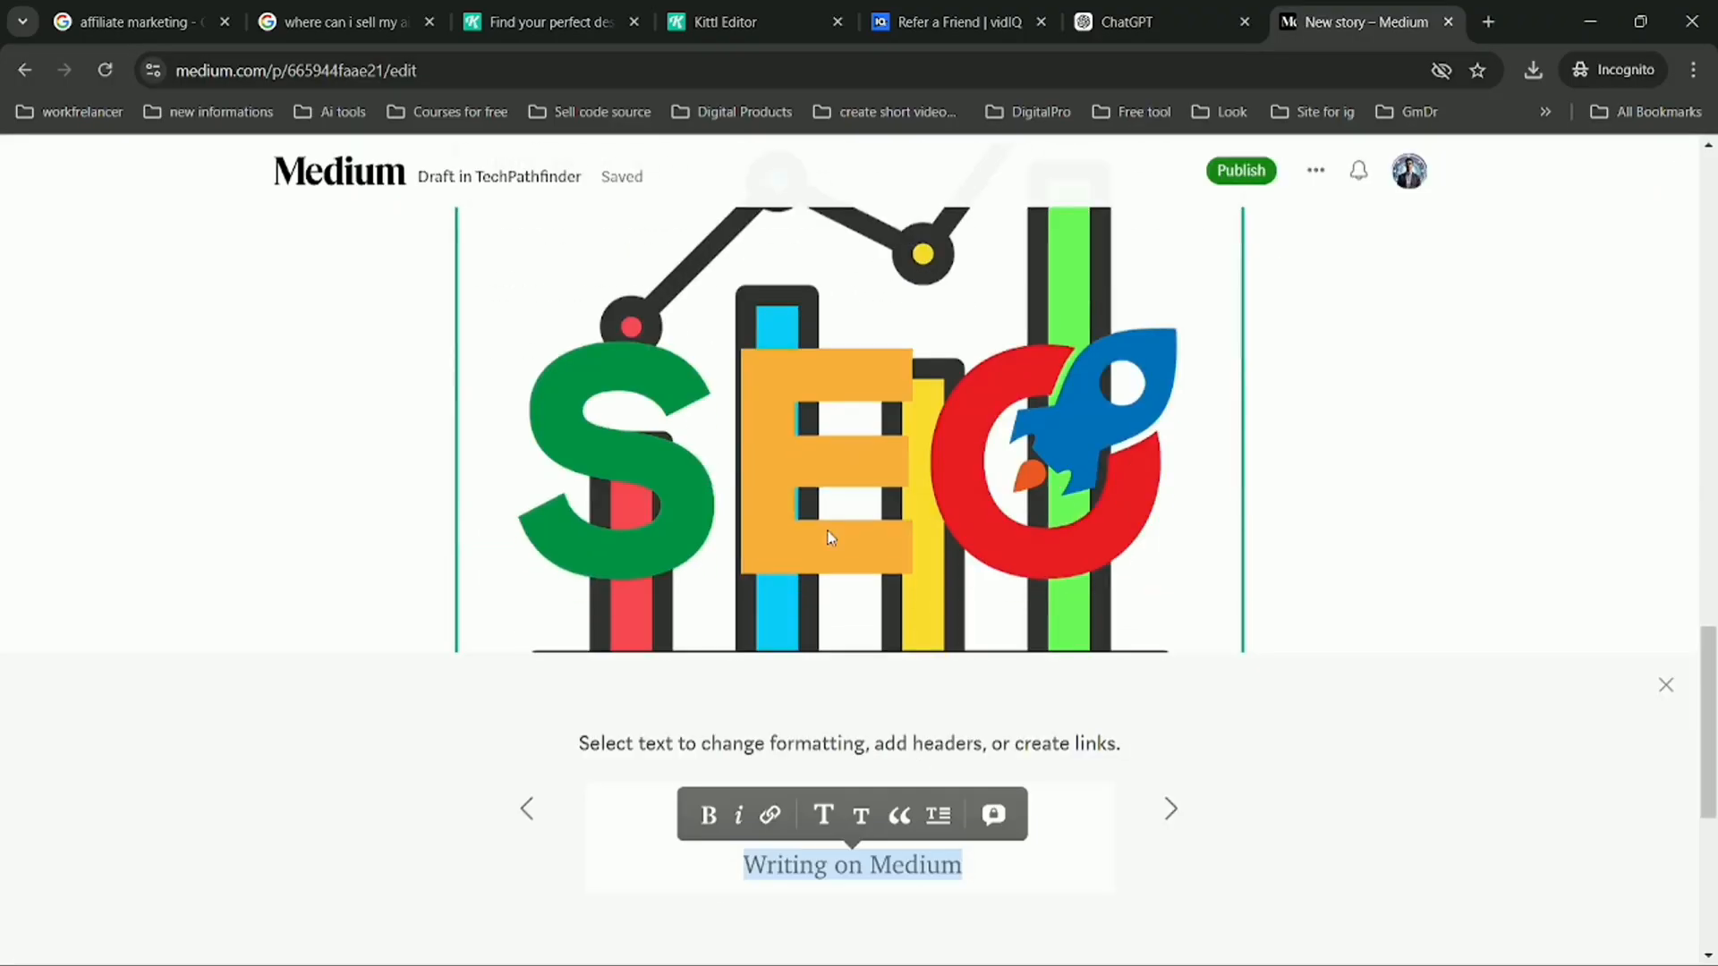
scroll(830, 537, down, 10)
scroll(829, 529, up, 6)
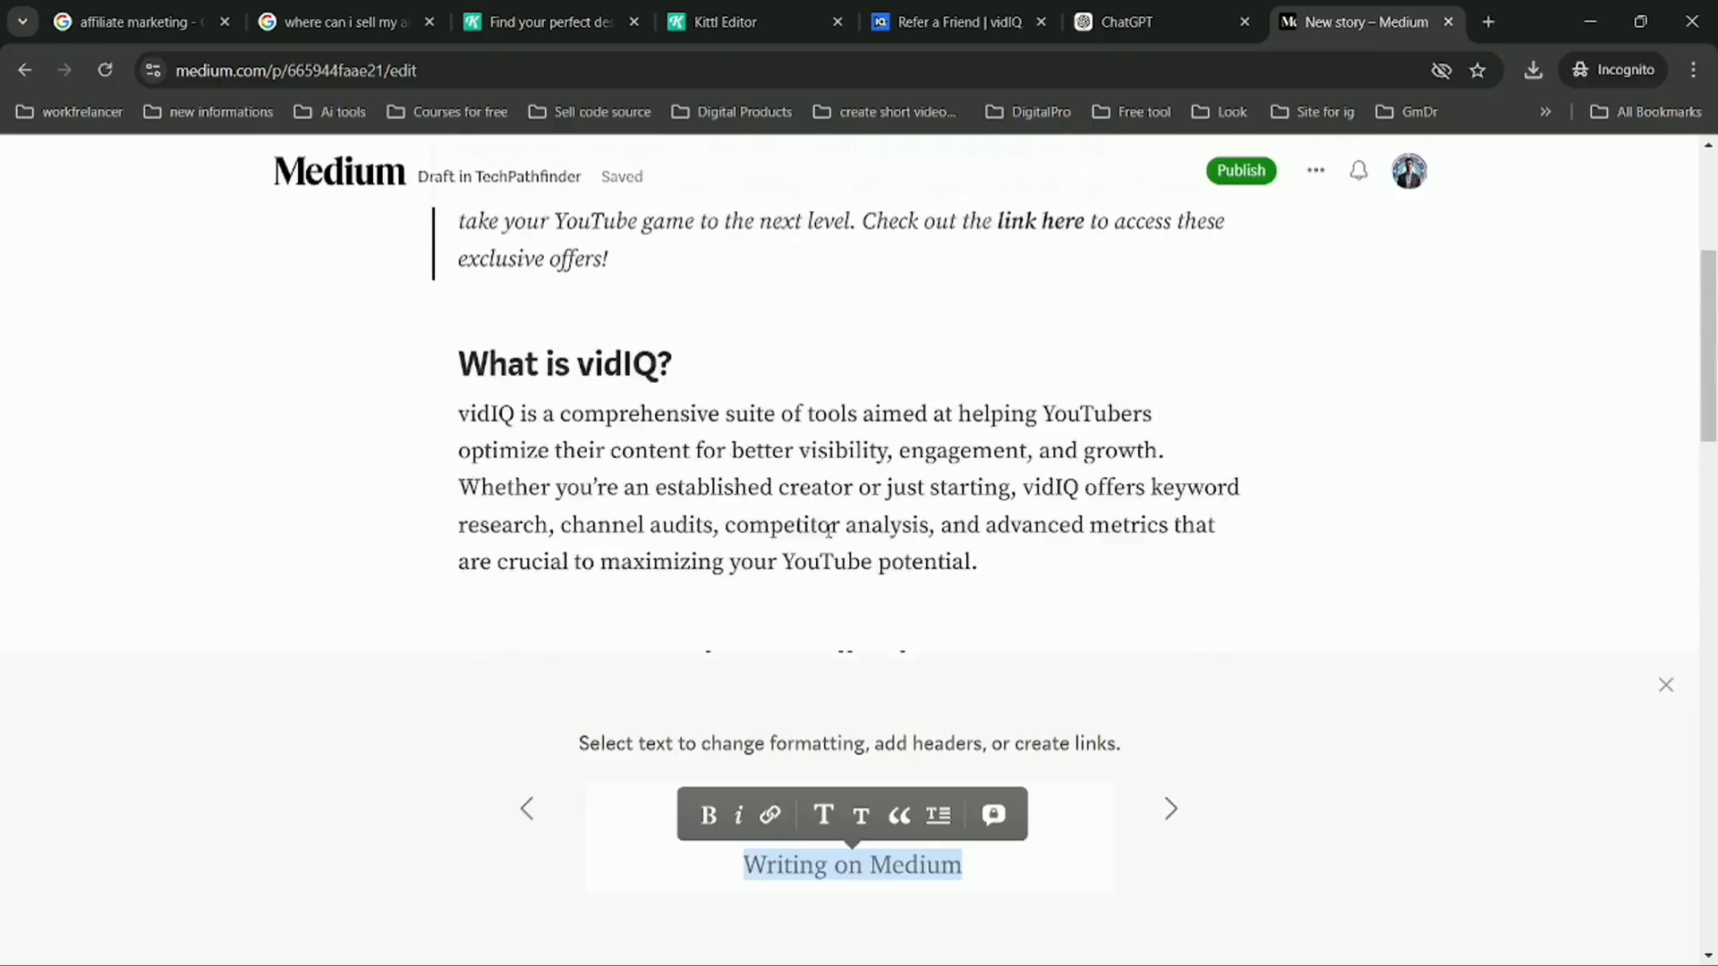
scroll(829, 529, up, 4)
scroll(825, 529, down, 12)
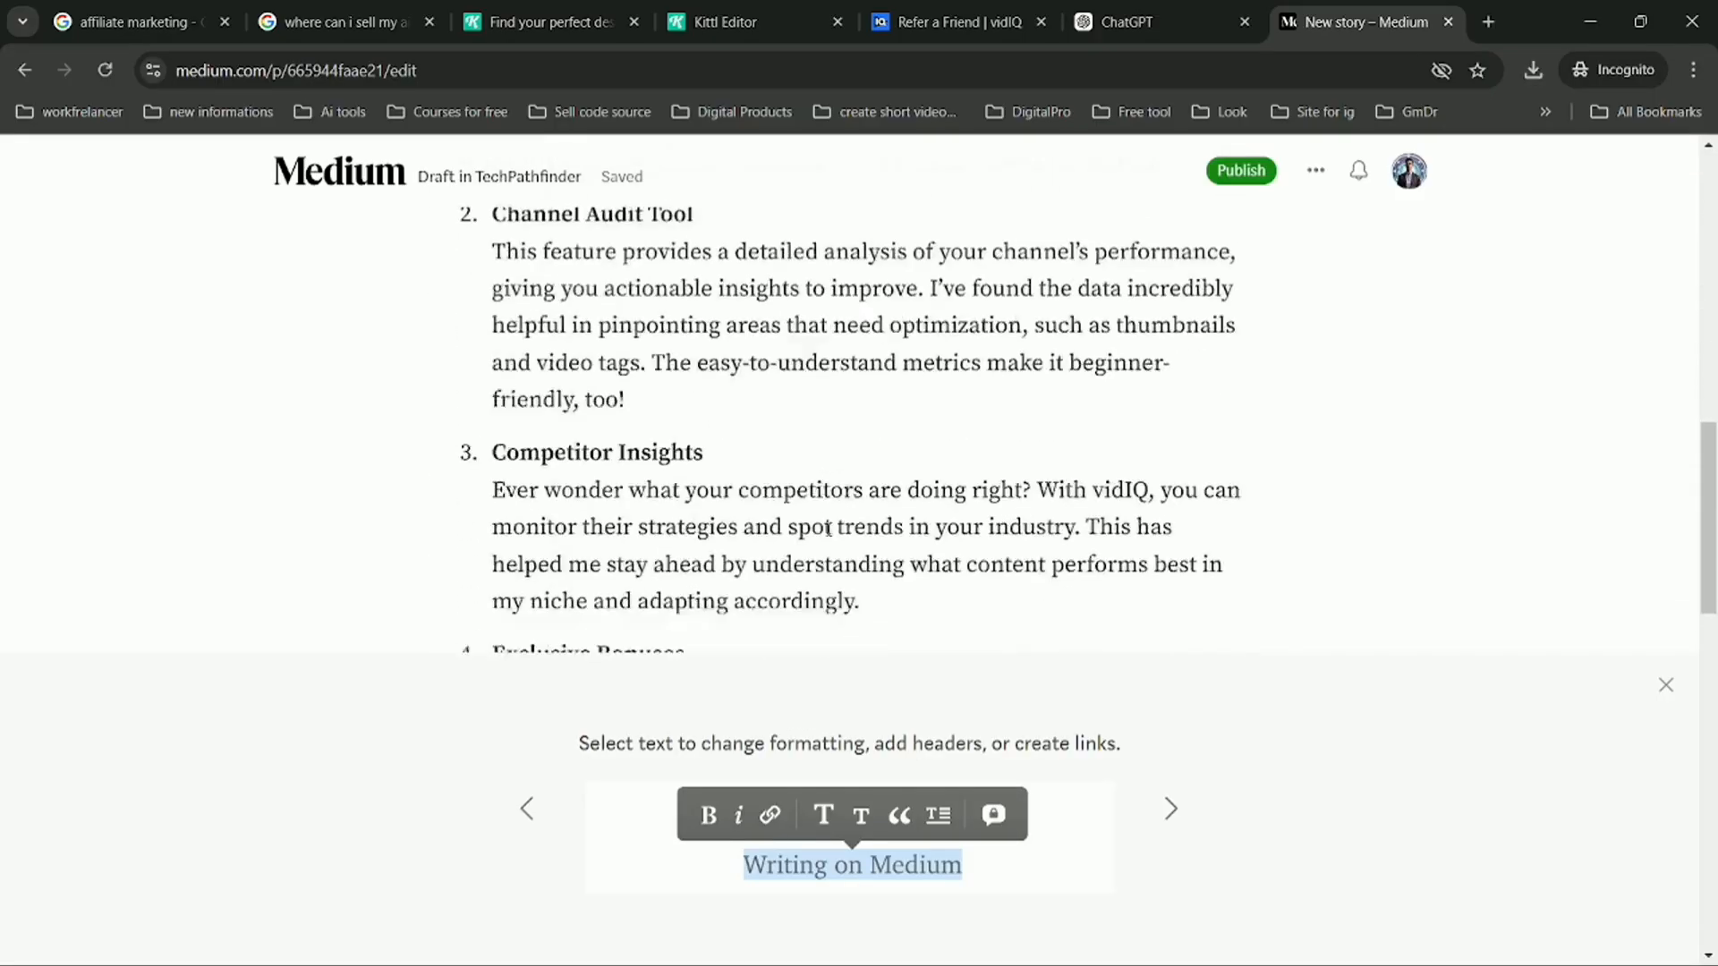
scroll(828, 530, up, 8)
scroll(830, 533, down, 5)
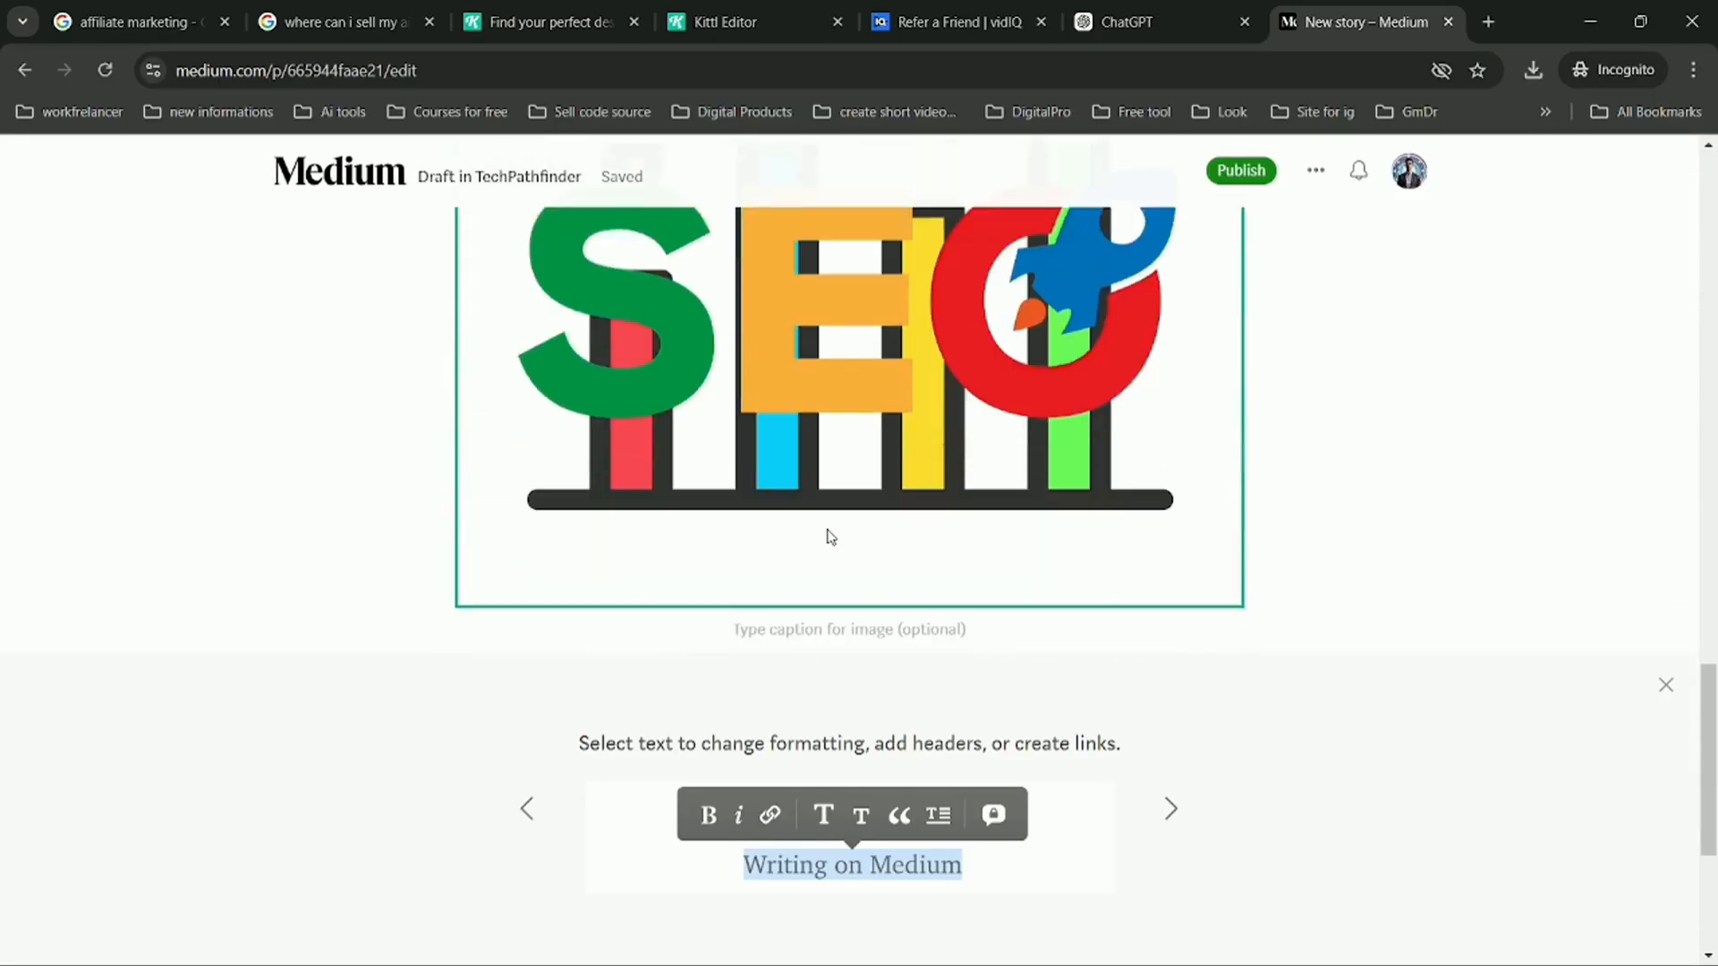
scroll(830, 536, up, 4)
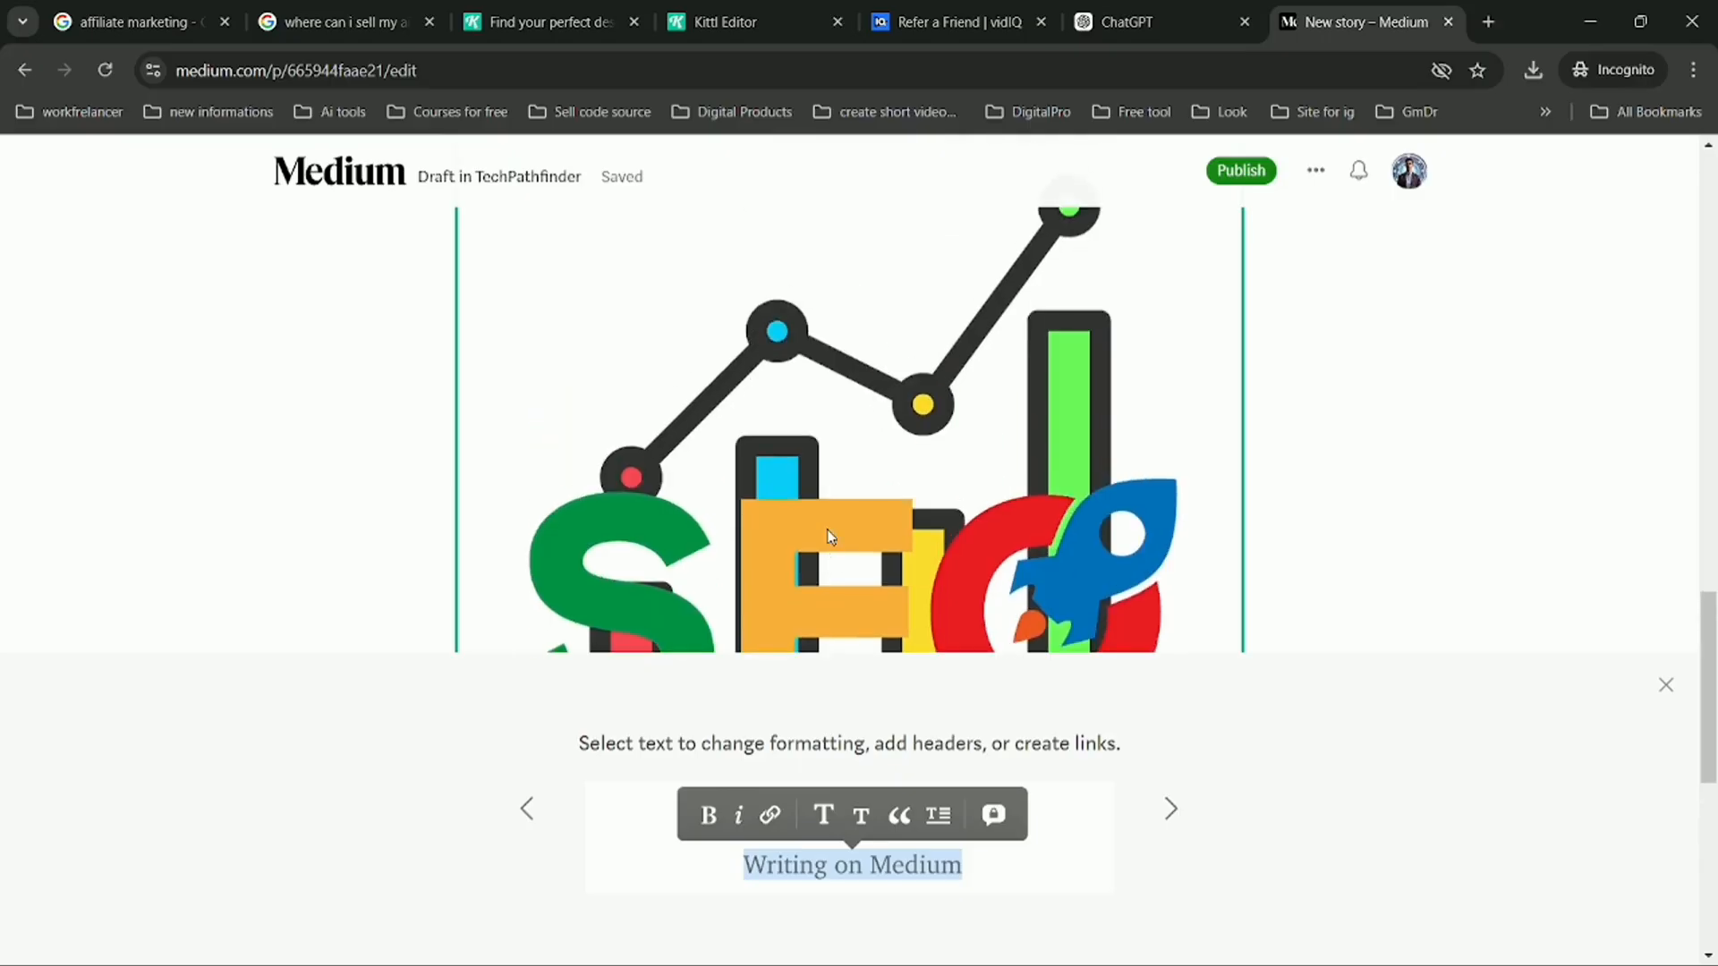
scroll(830, 536, down, 6)
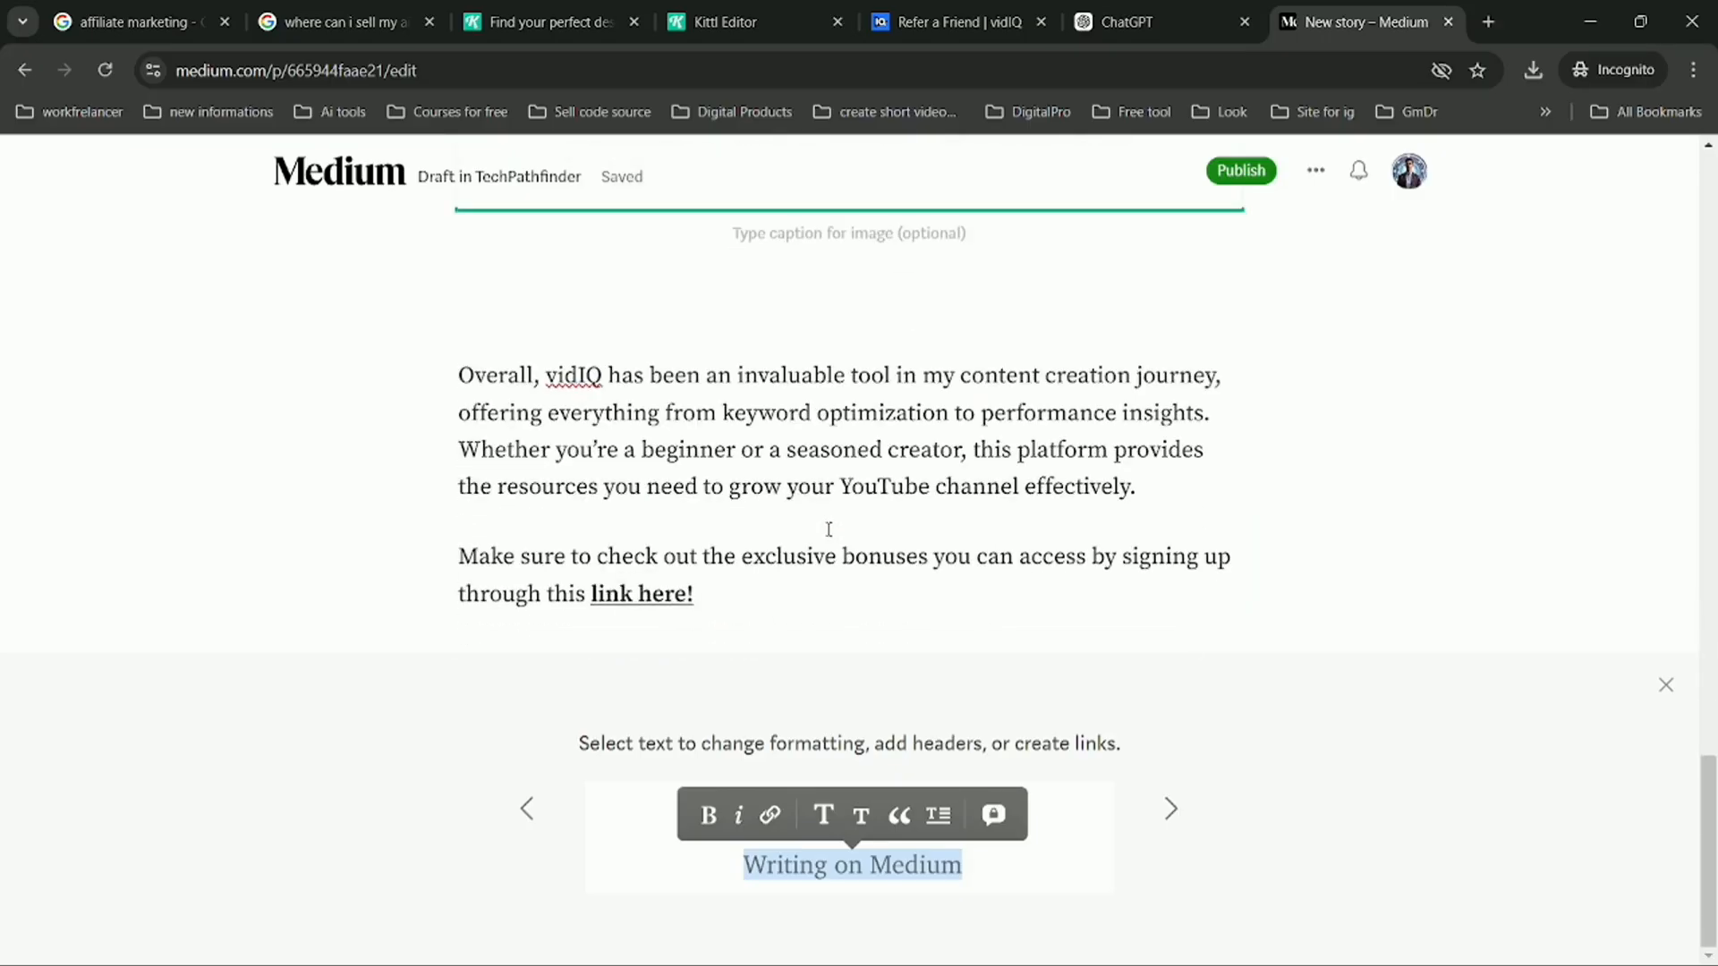
scroll(829, 530, up, 12)
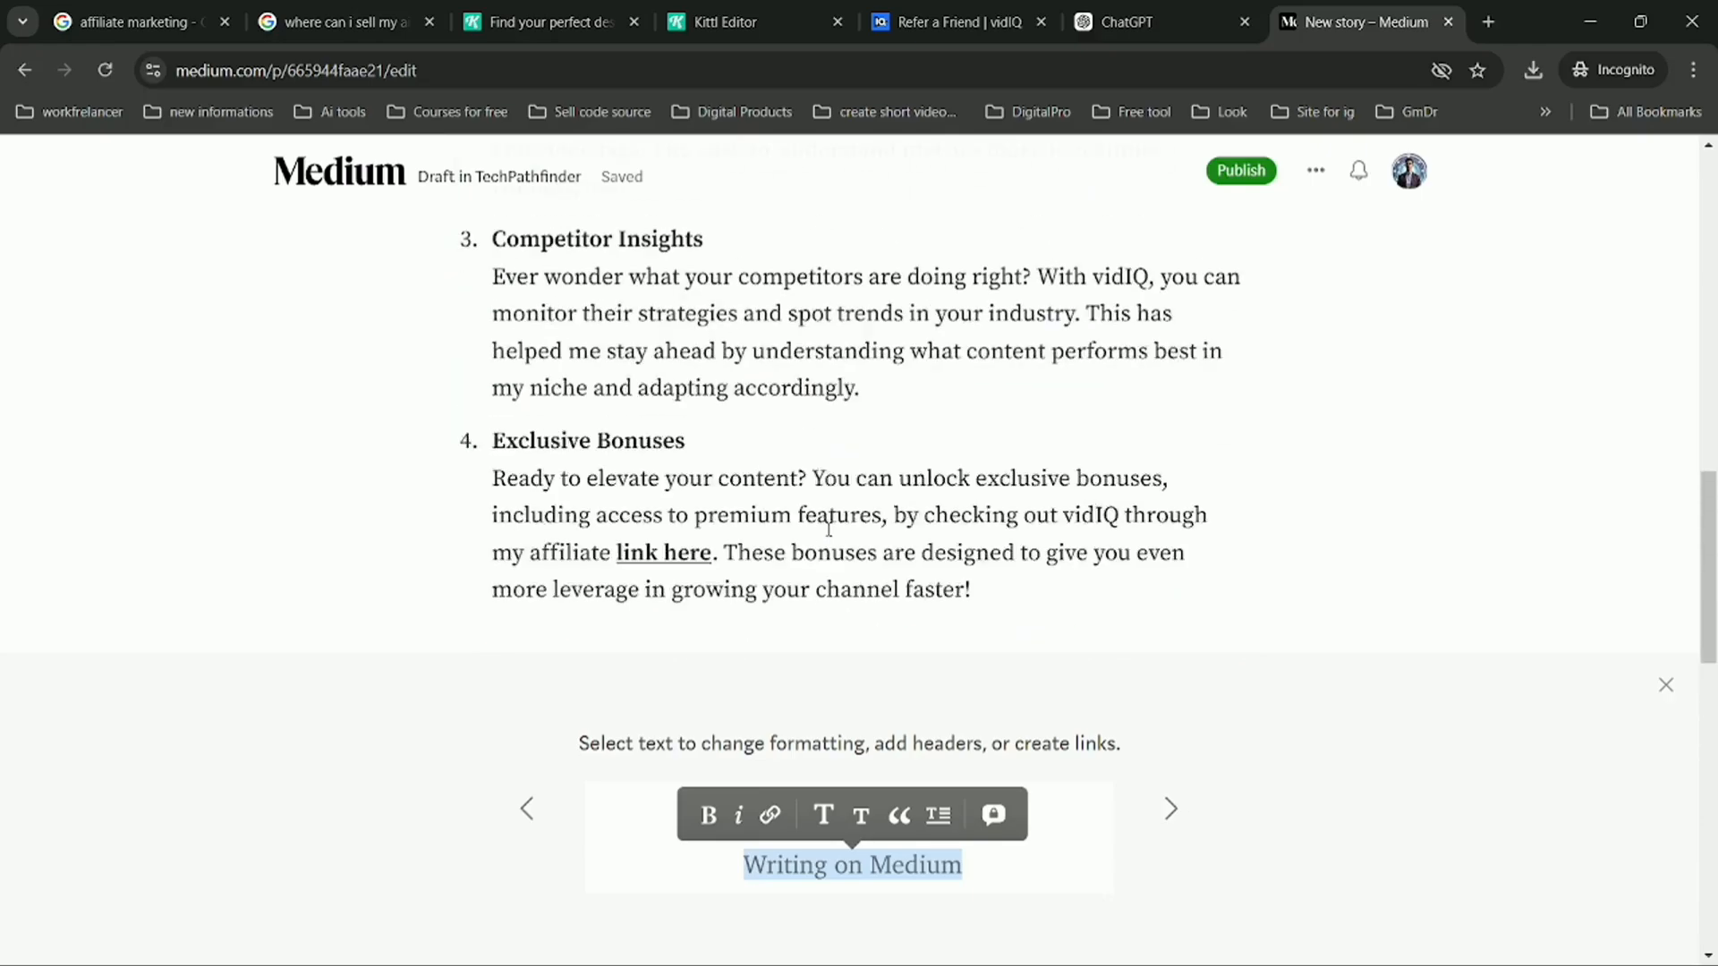
scroll(828, 530, up, 10)
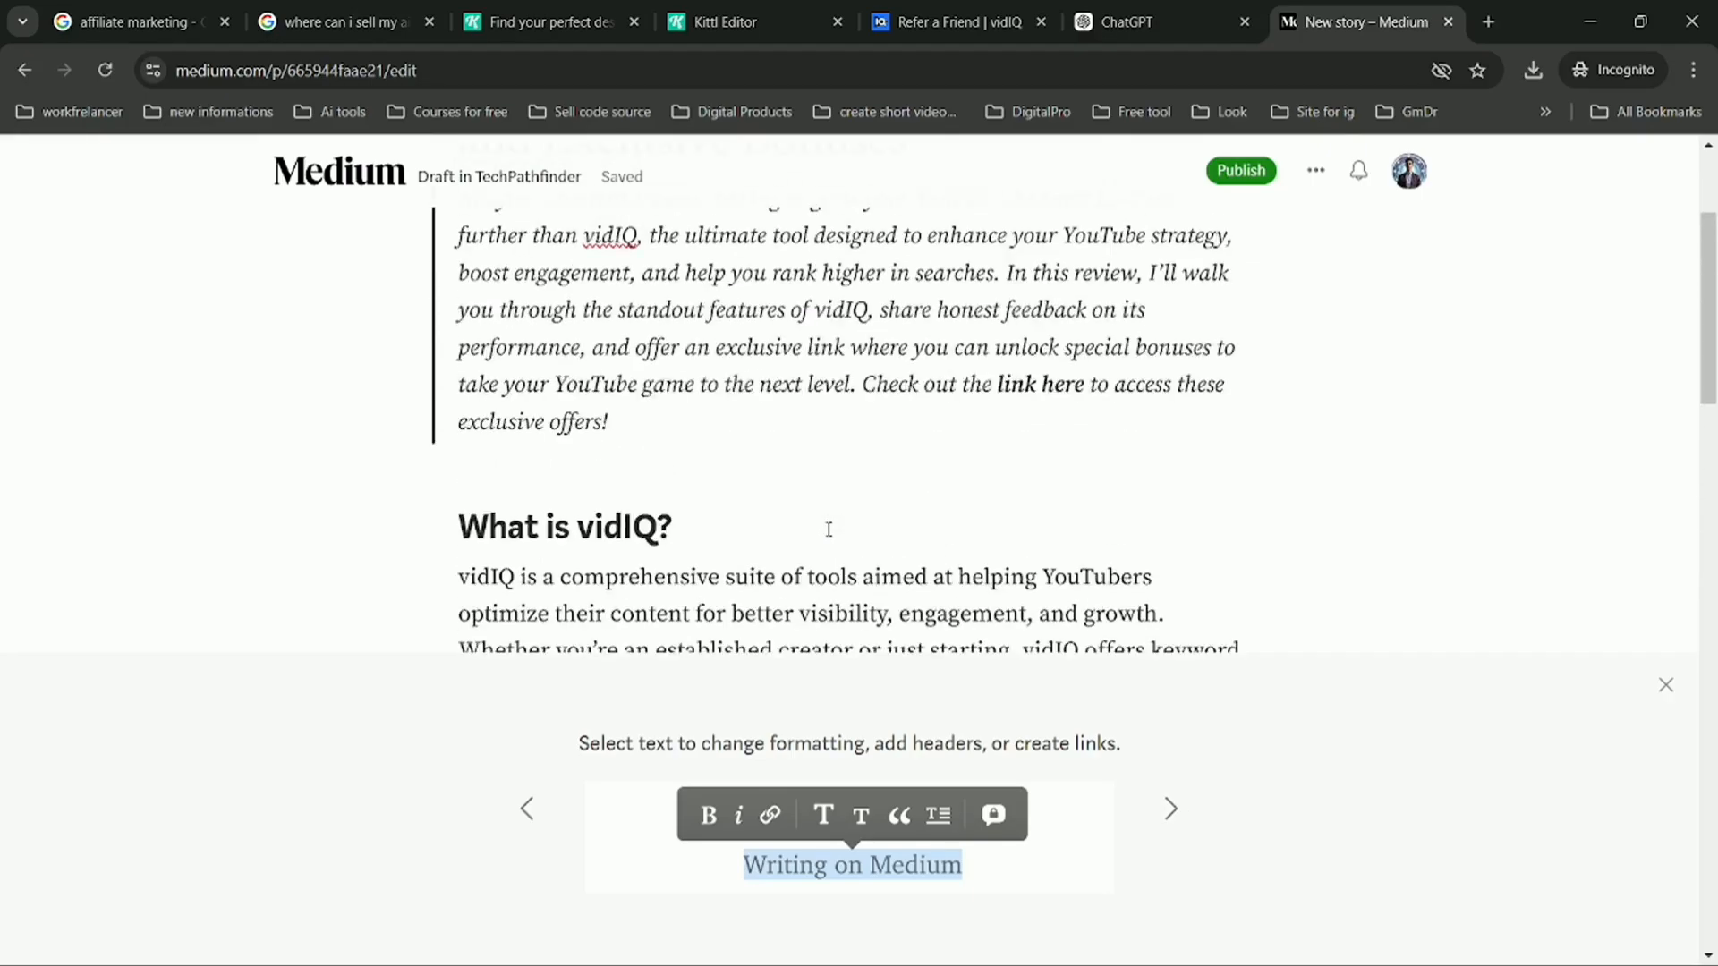
scroll(829, 530, up, 3)
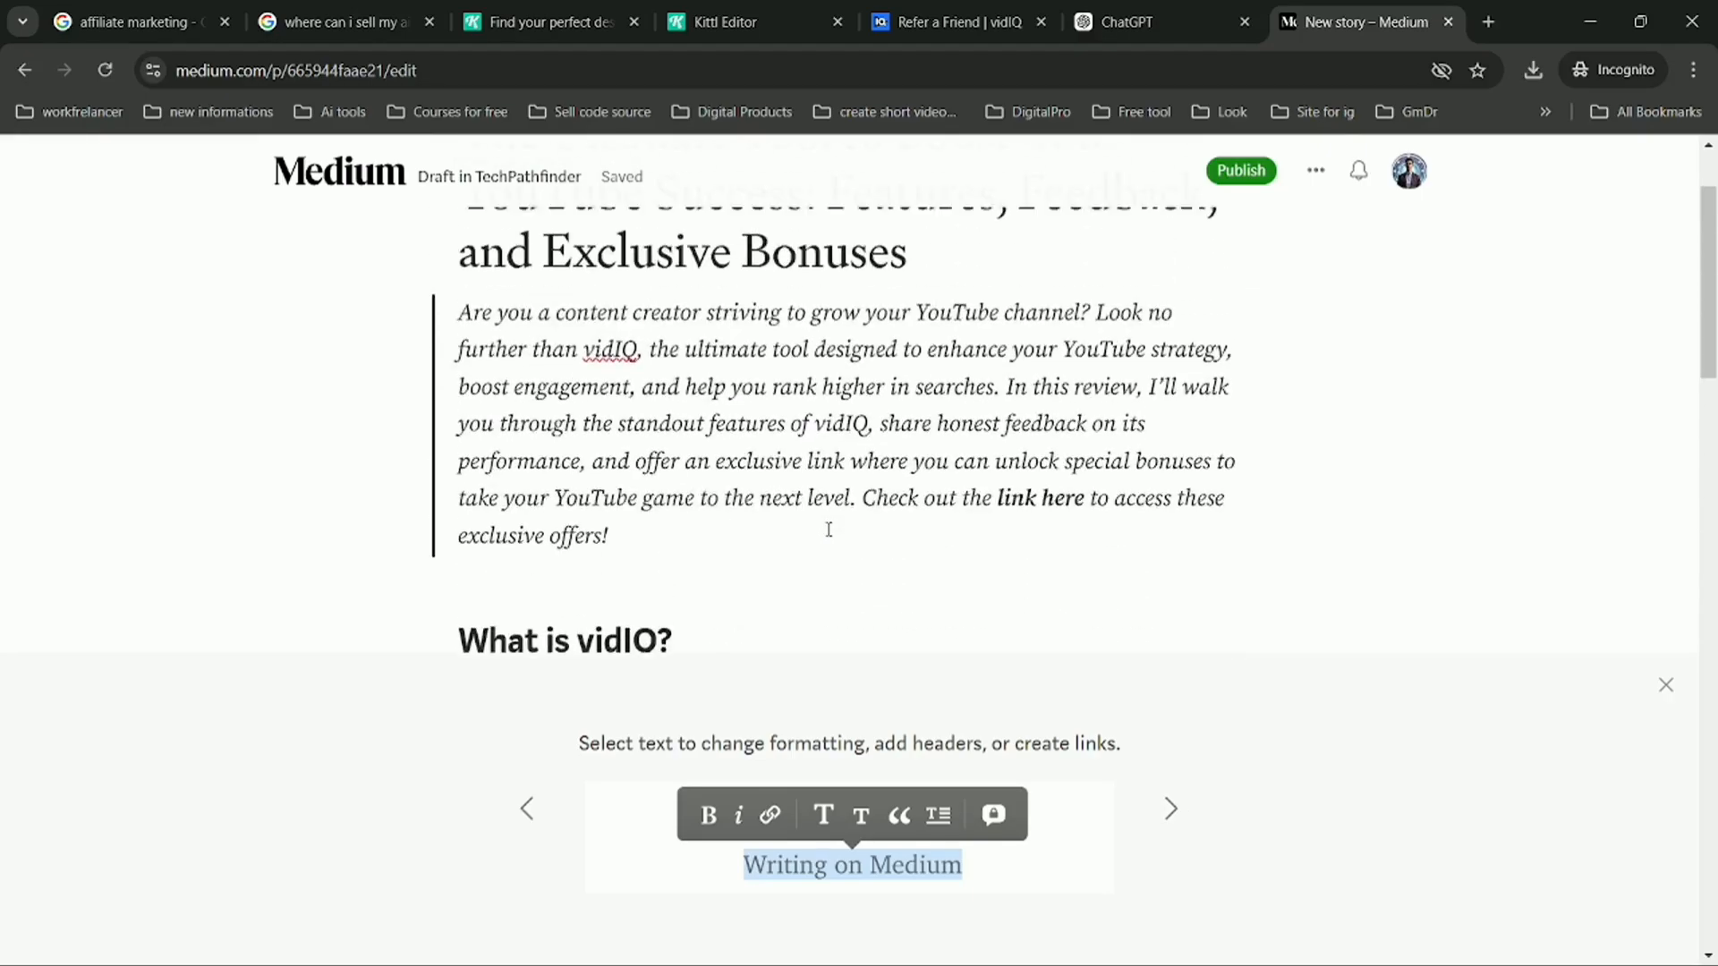
- Open the story's publishing settings and add the topic Boost, copied from the title in the story preview
click(1240, 171)
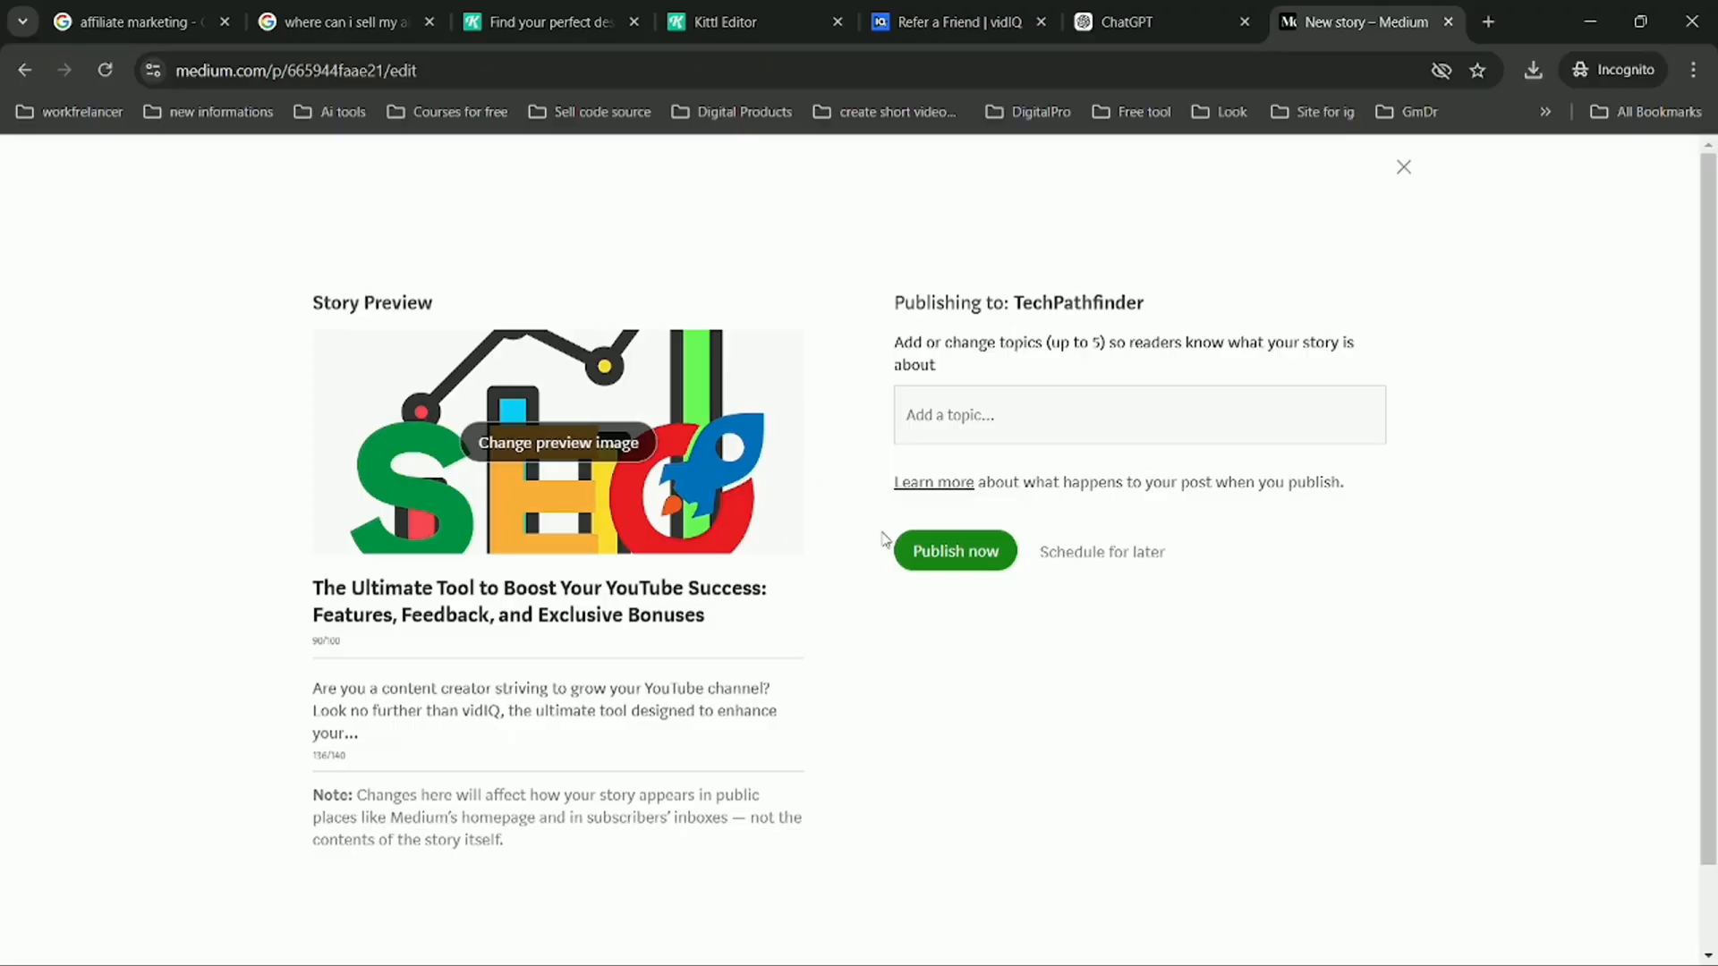
double_click(537, 596)
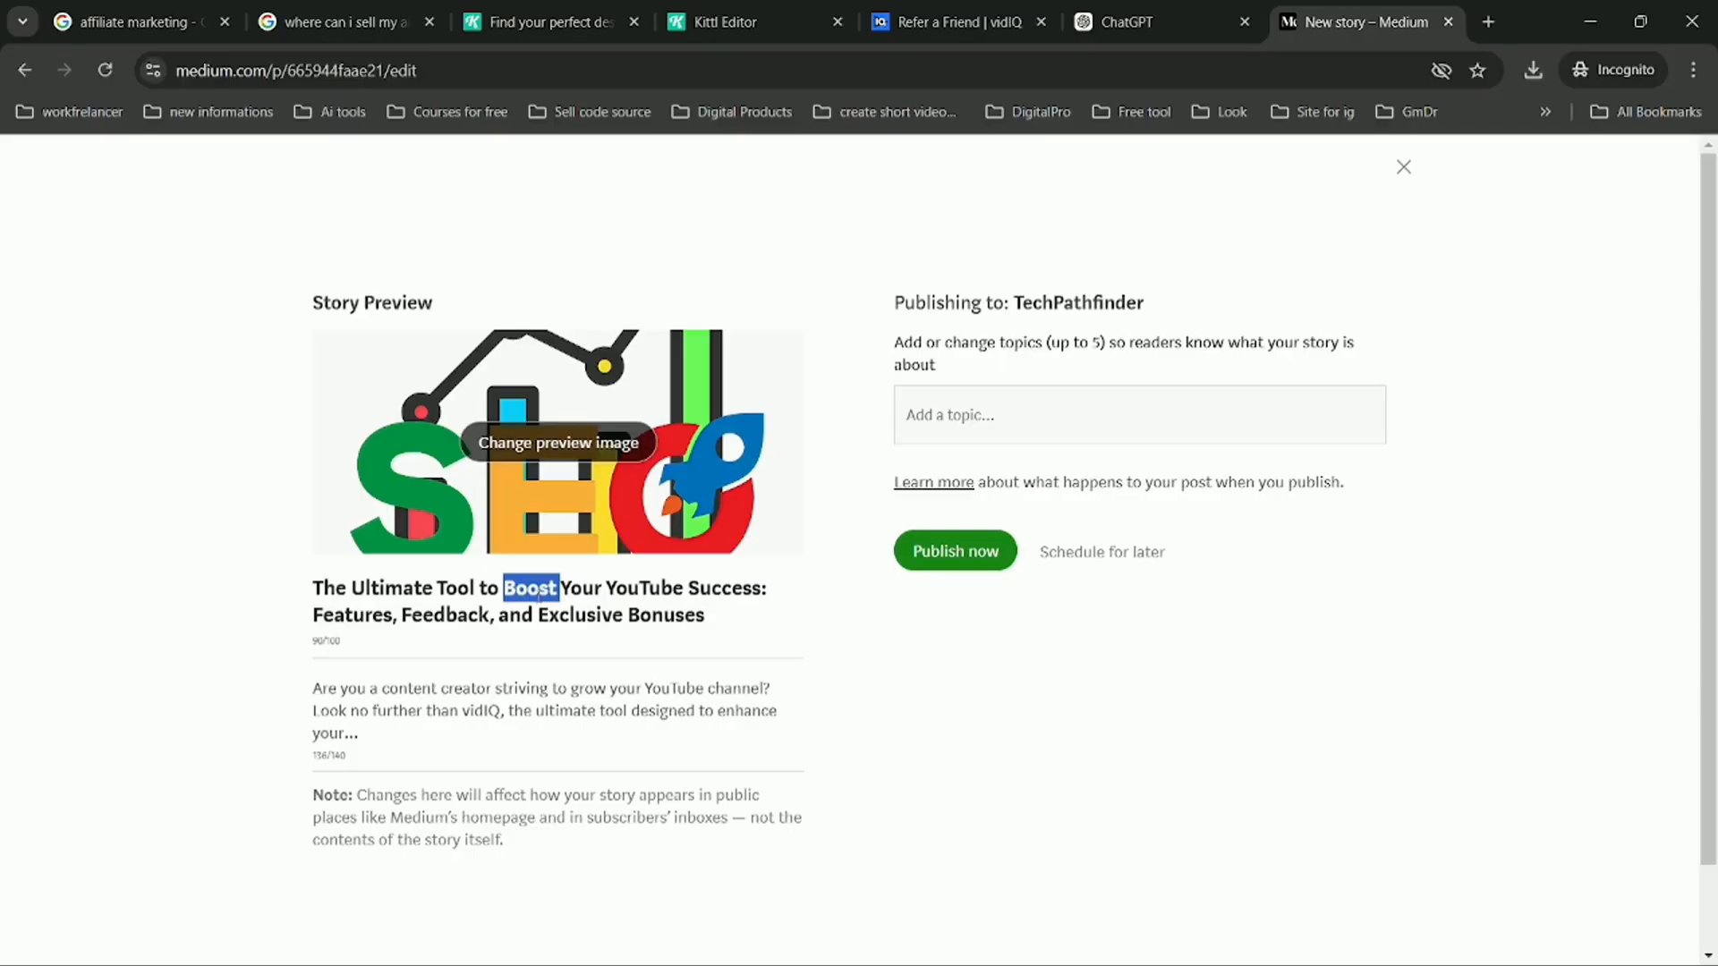
right_click(537, 596)
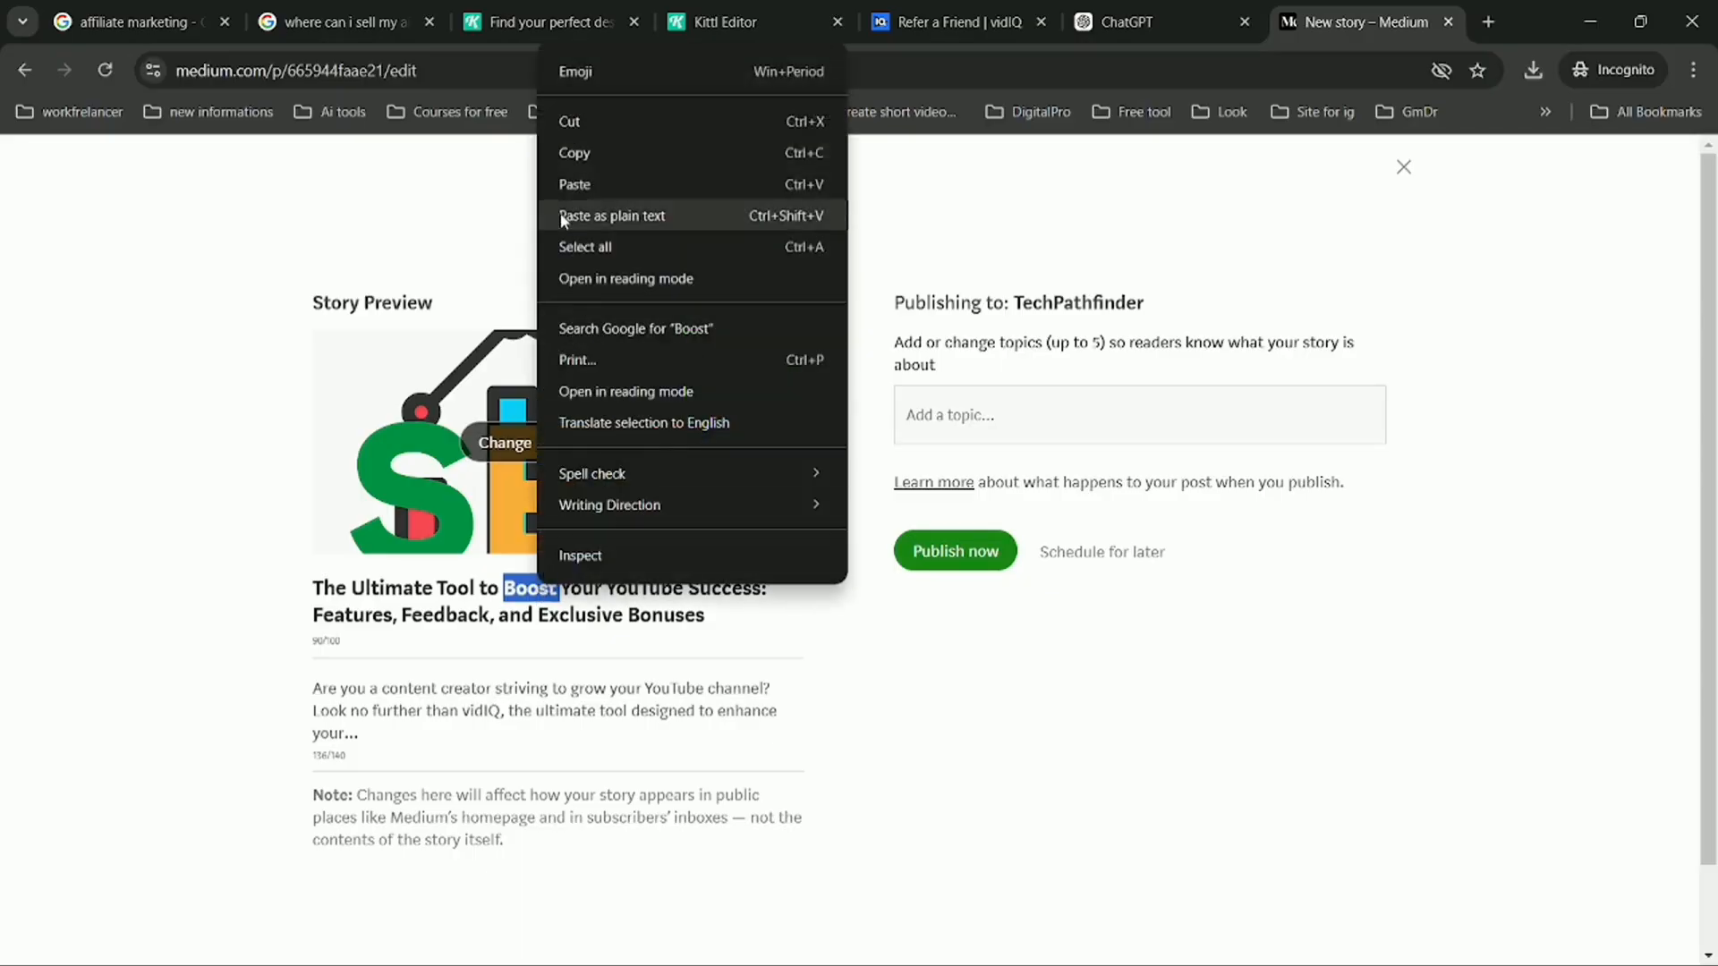
click(561, 152)
click(974, 419)
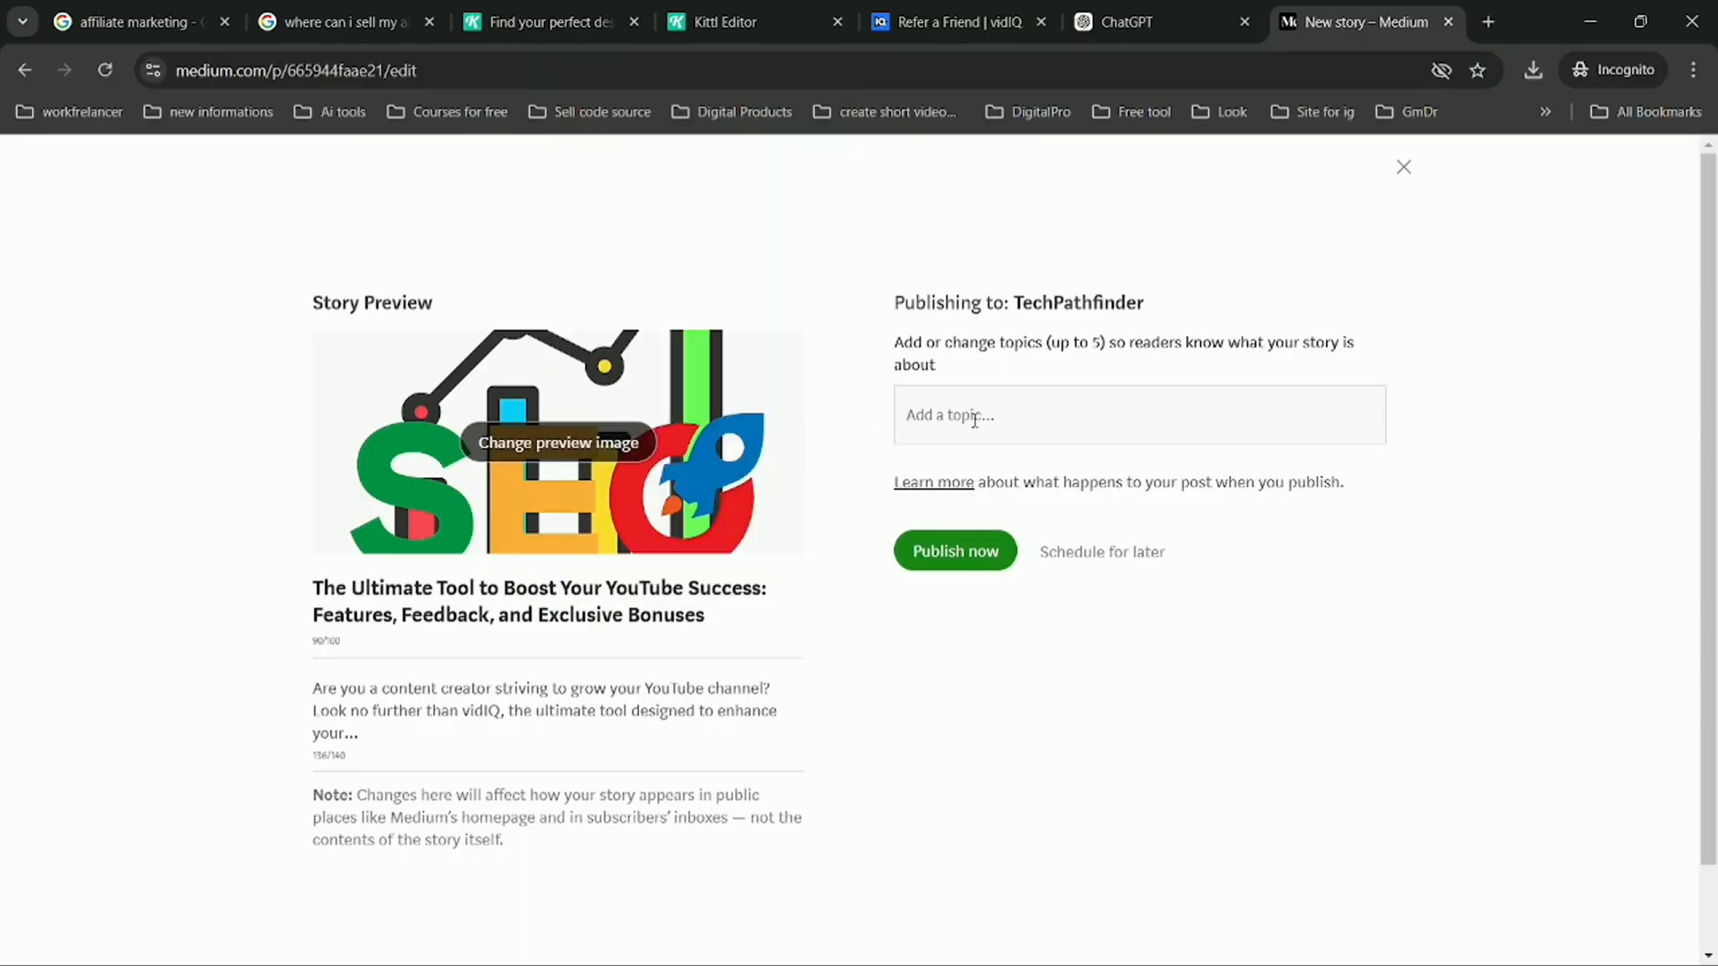
key(ctrl+v)
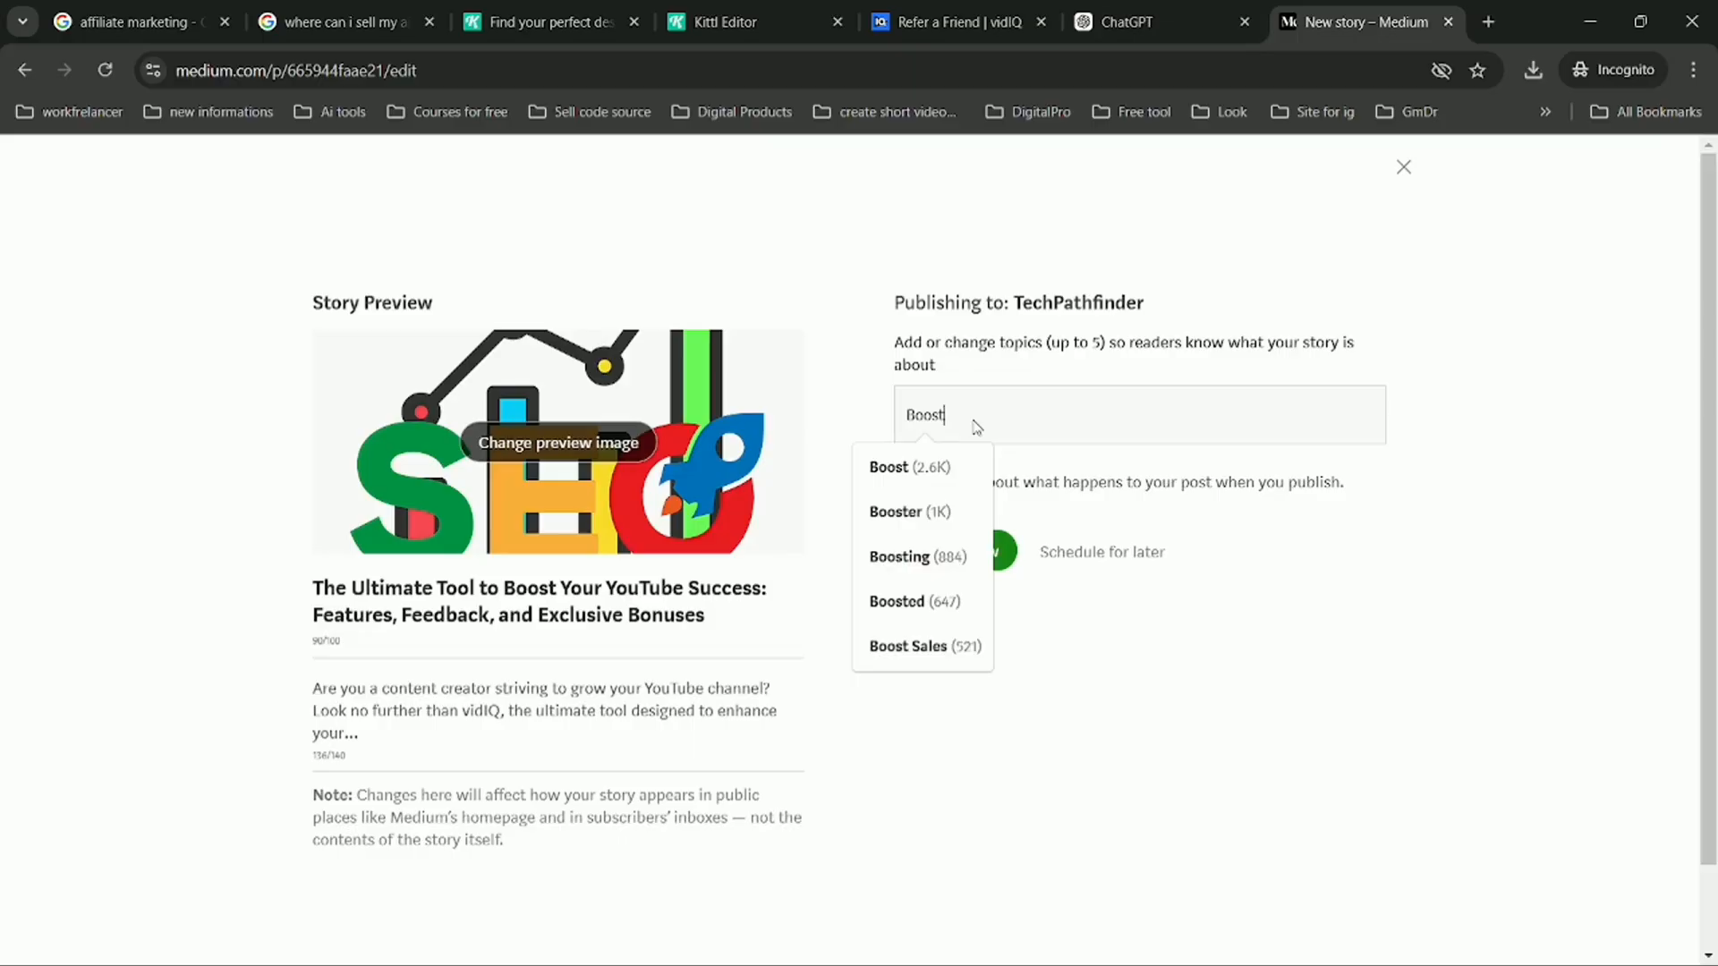
click(932, 465)
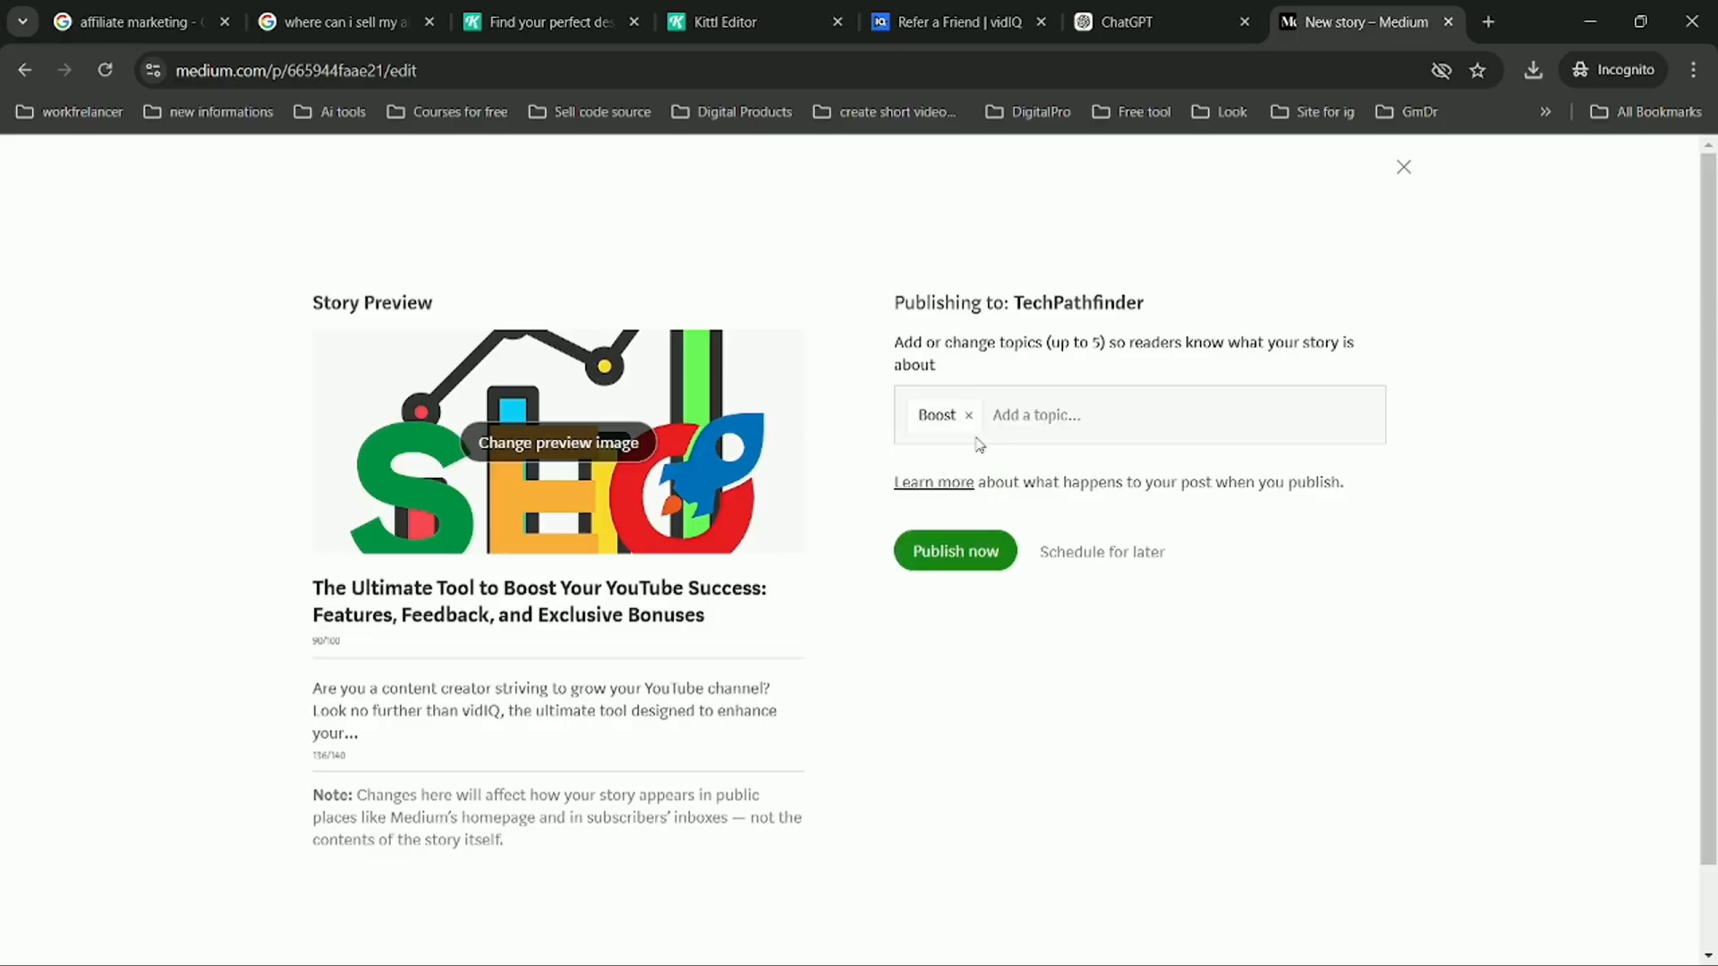
- Add the topics YouTube and Youtube Creators to the story
text(toutube)
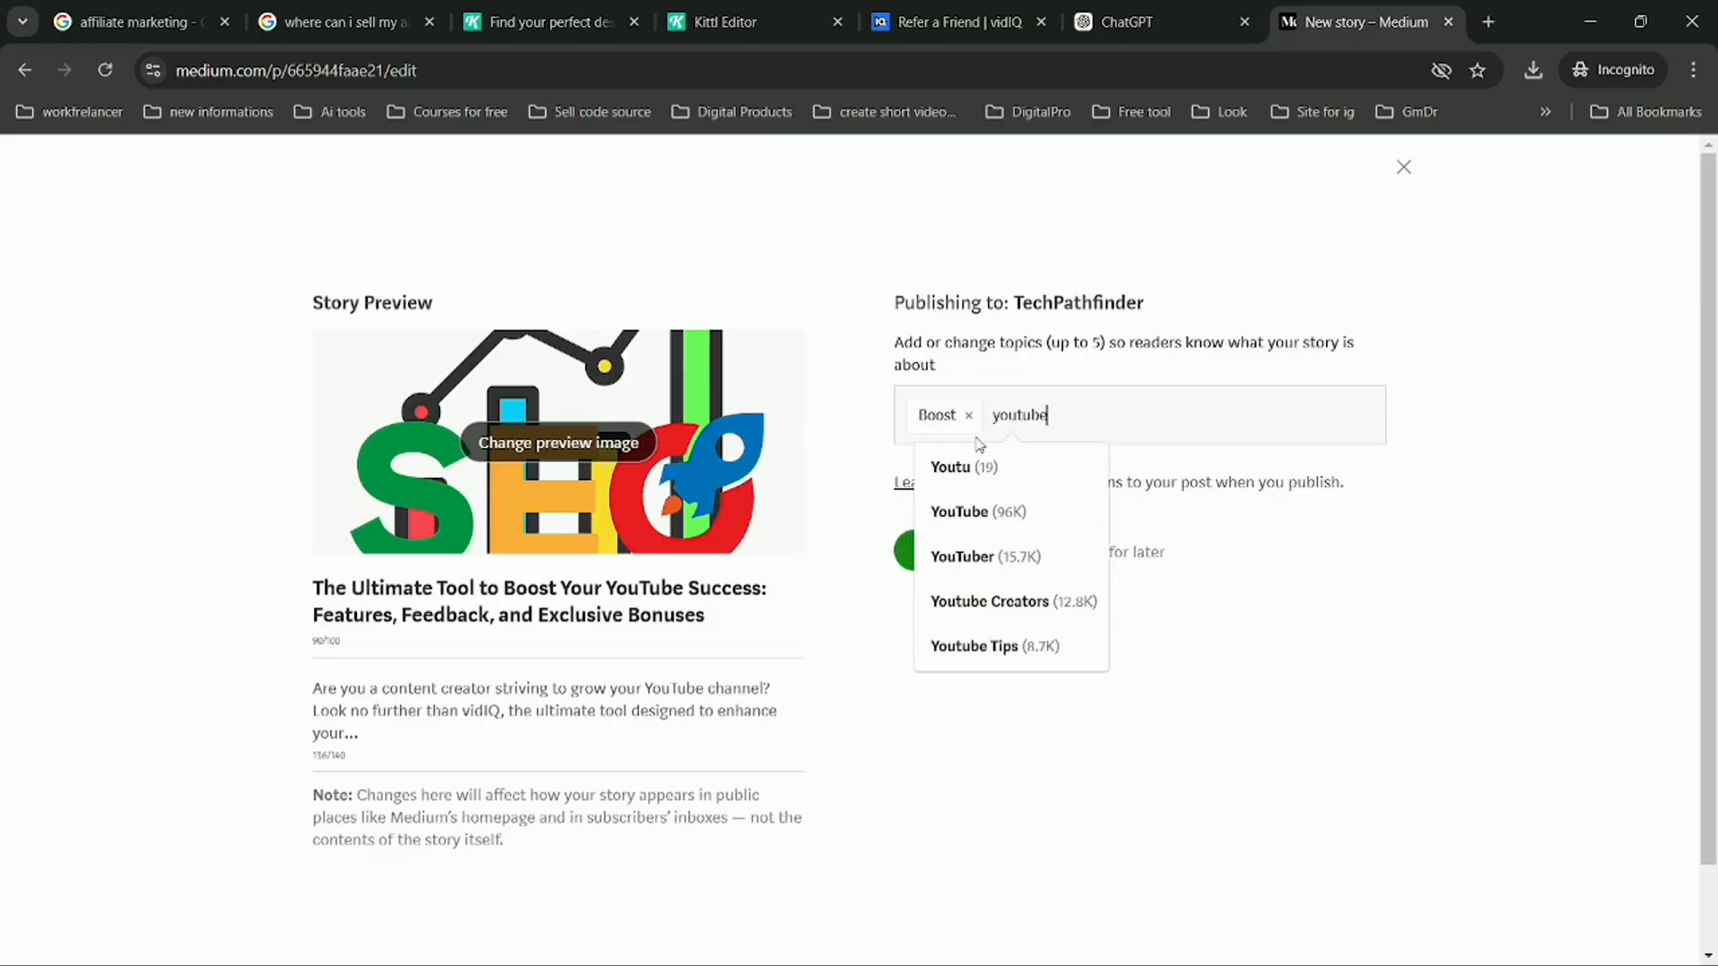
click(1099, 459)
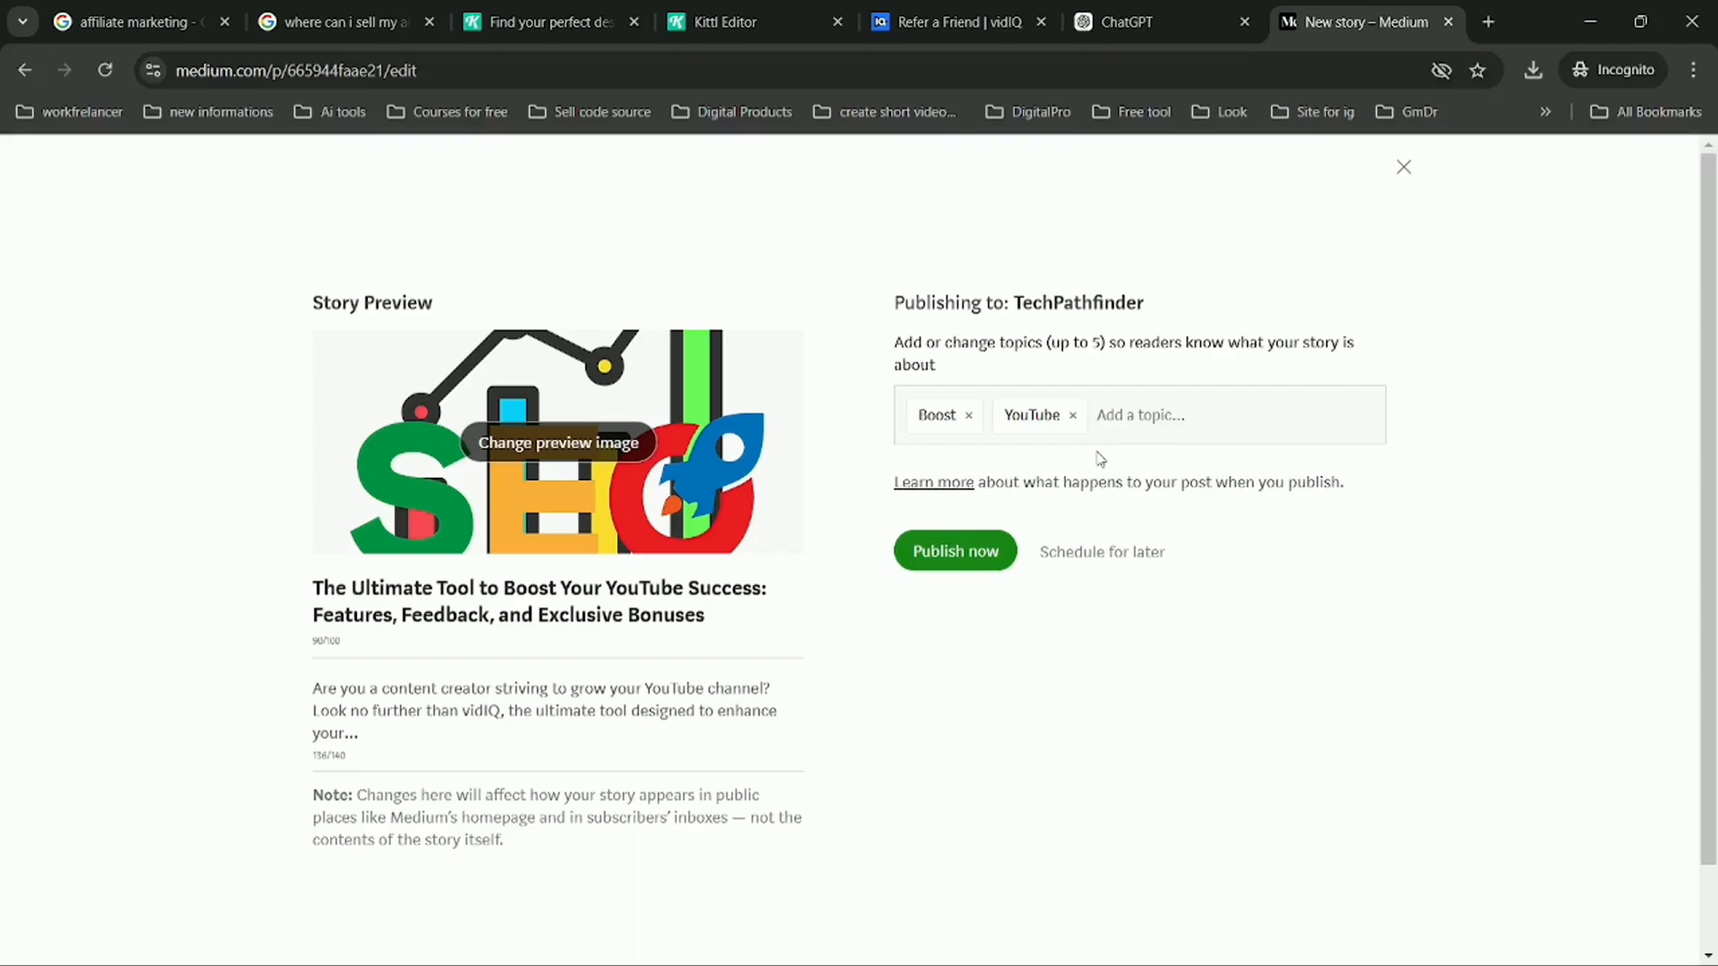
text(youtube)
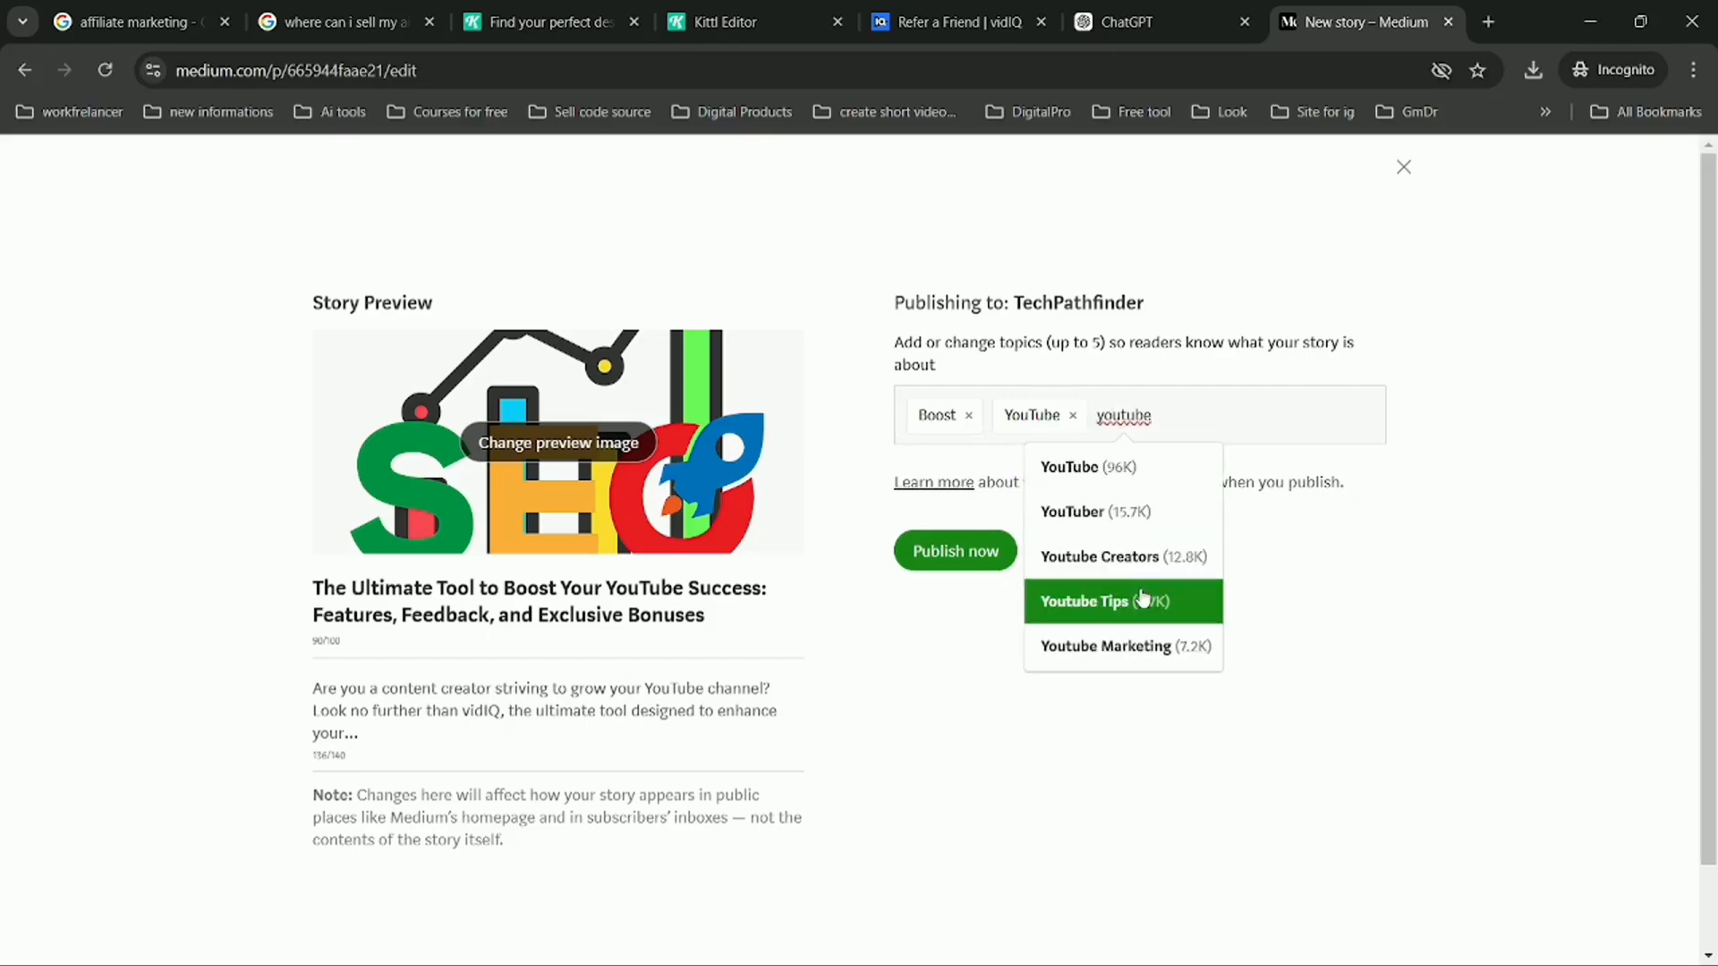
click(1154, 556)
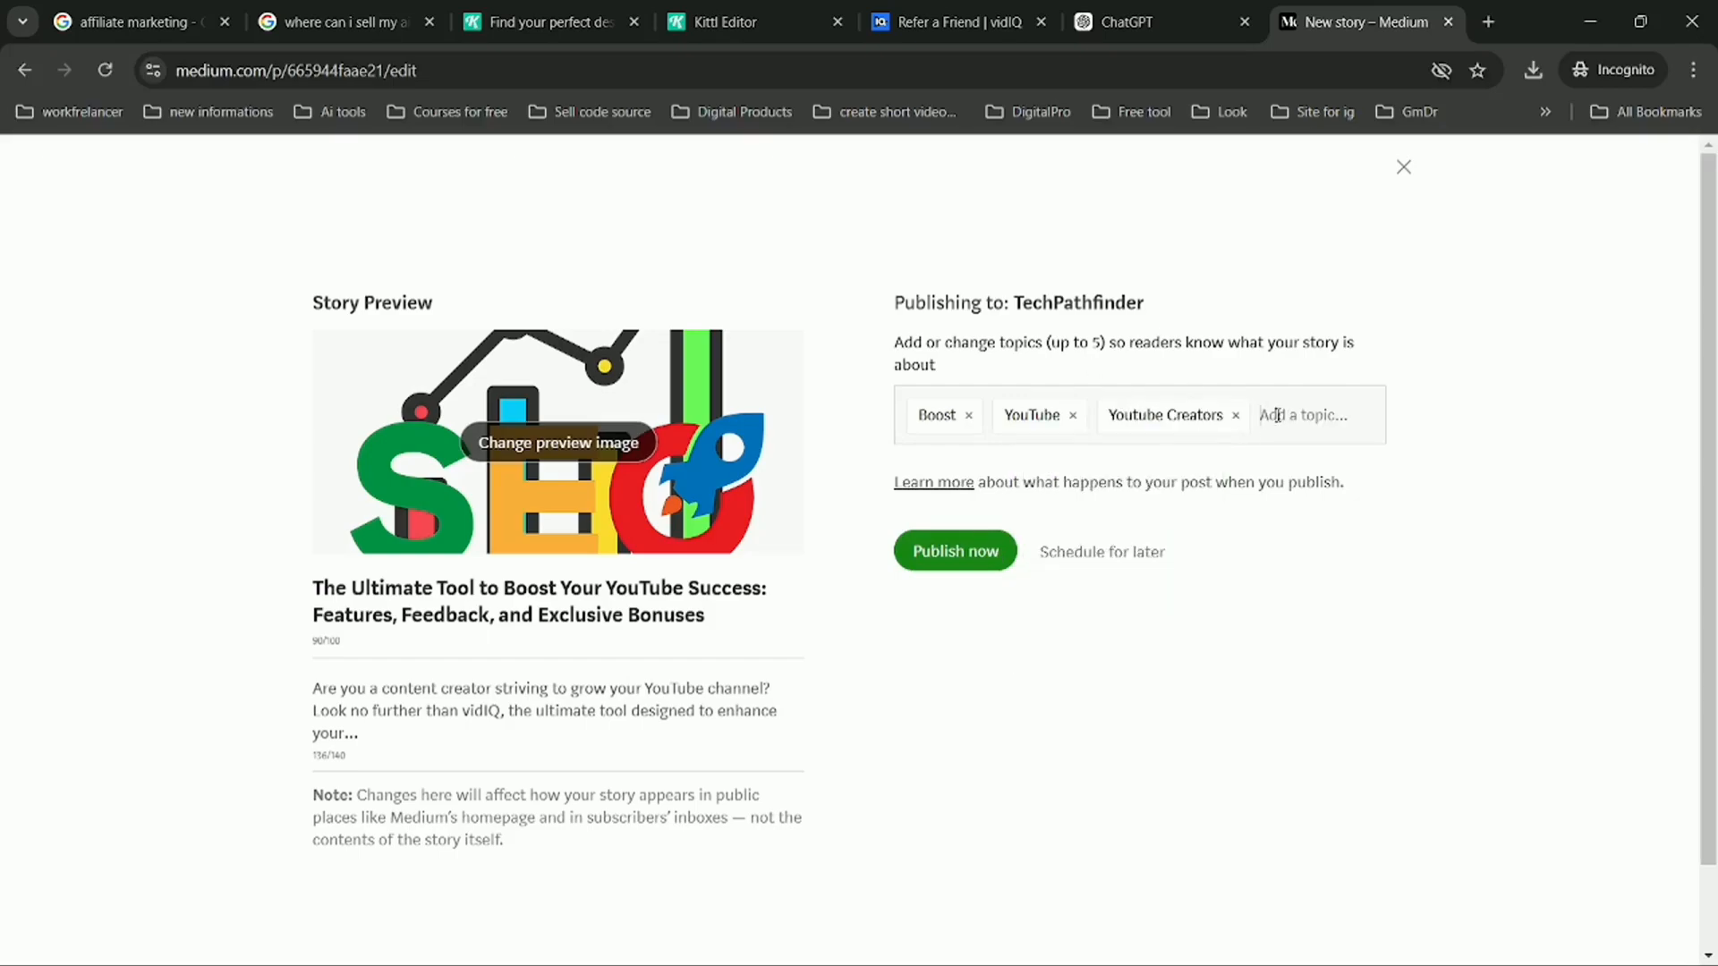
text(youtube)
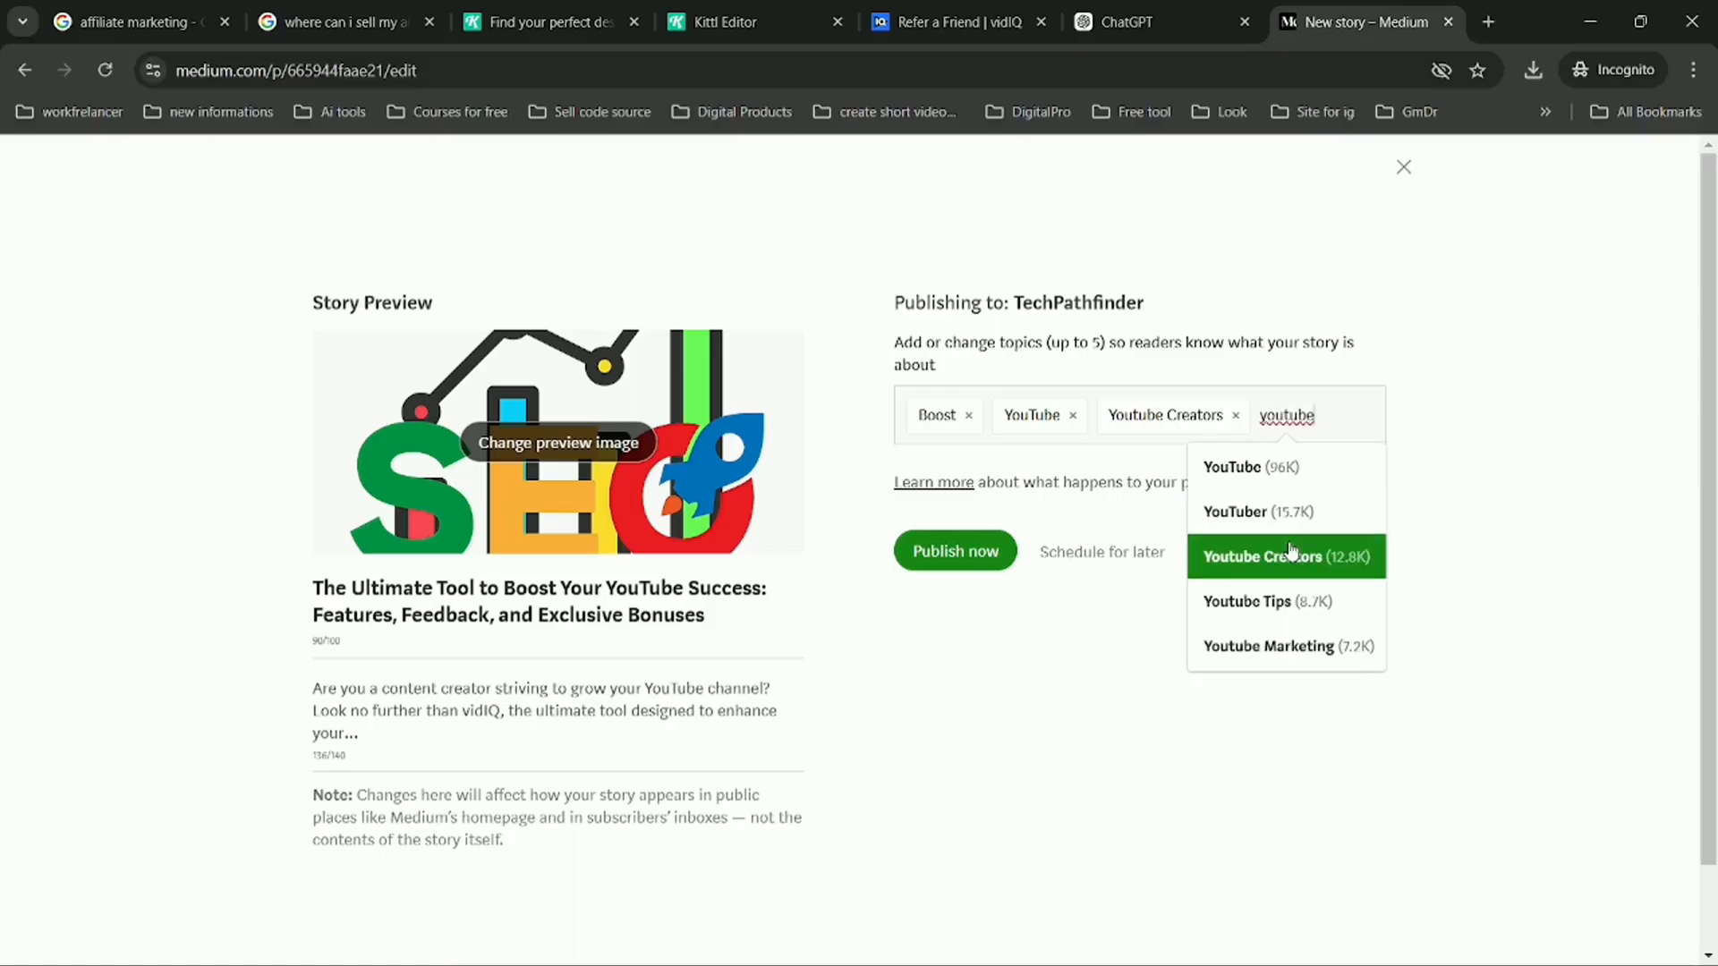
click(1291, 555)
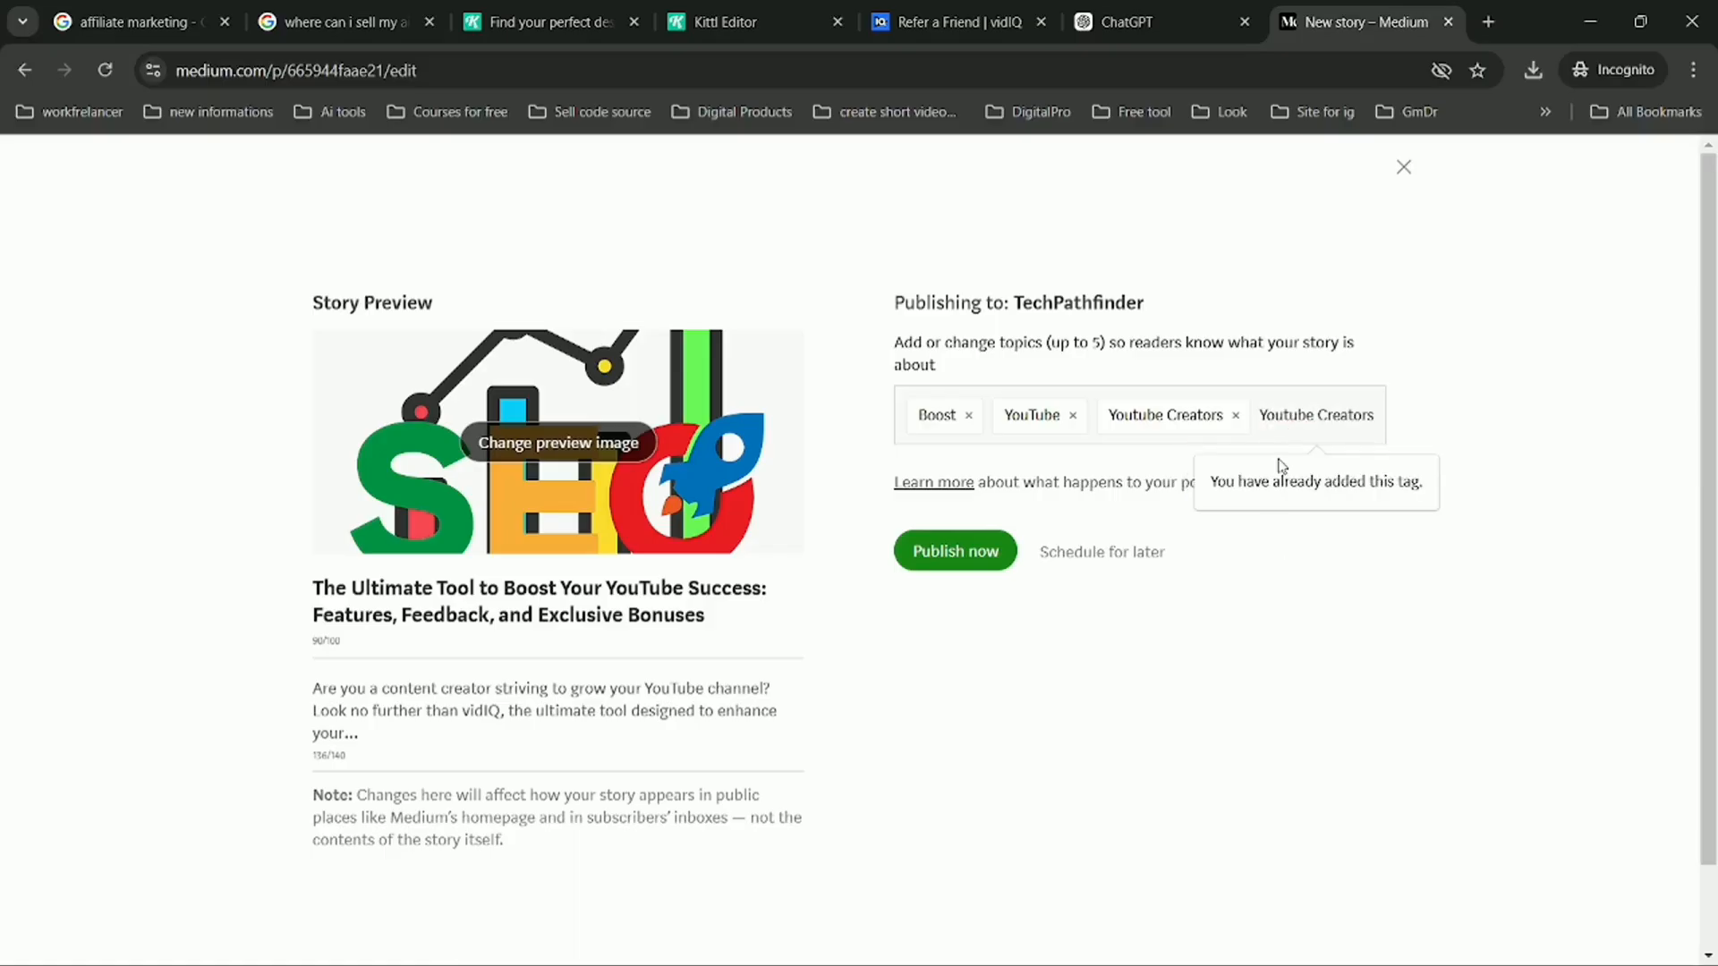
- Publish the story immediately and dismiss the sharing dialog
click(963, 552)
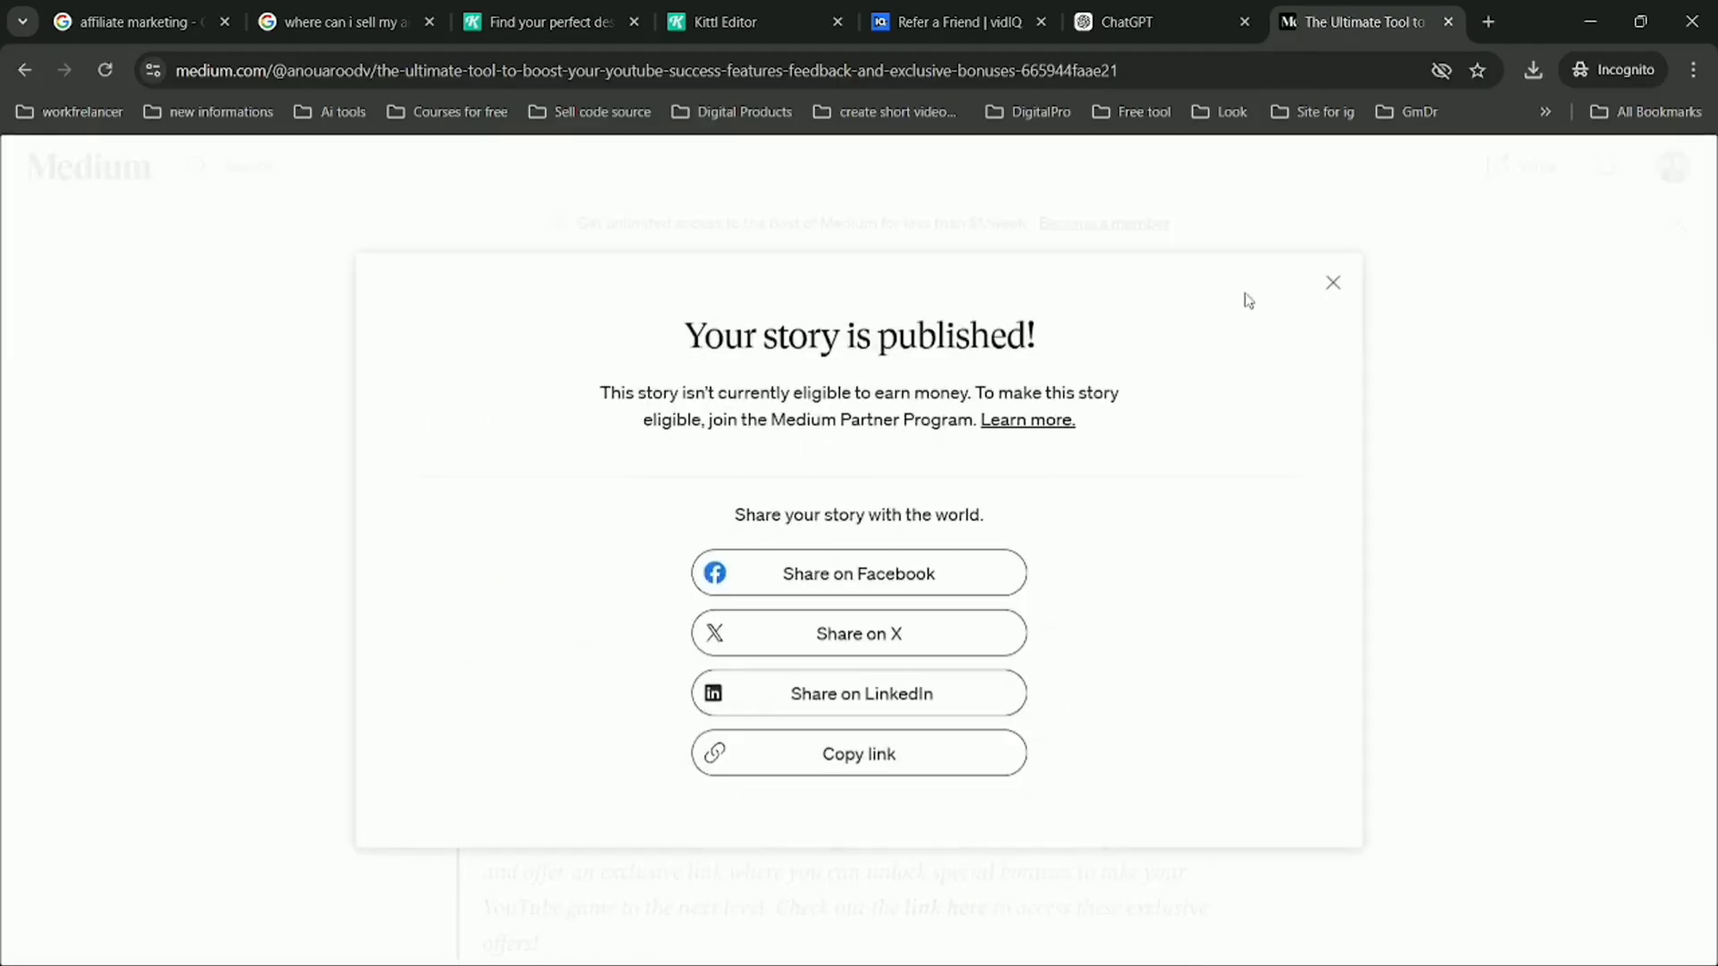
click(1332, 282)
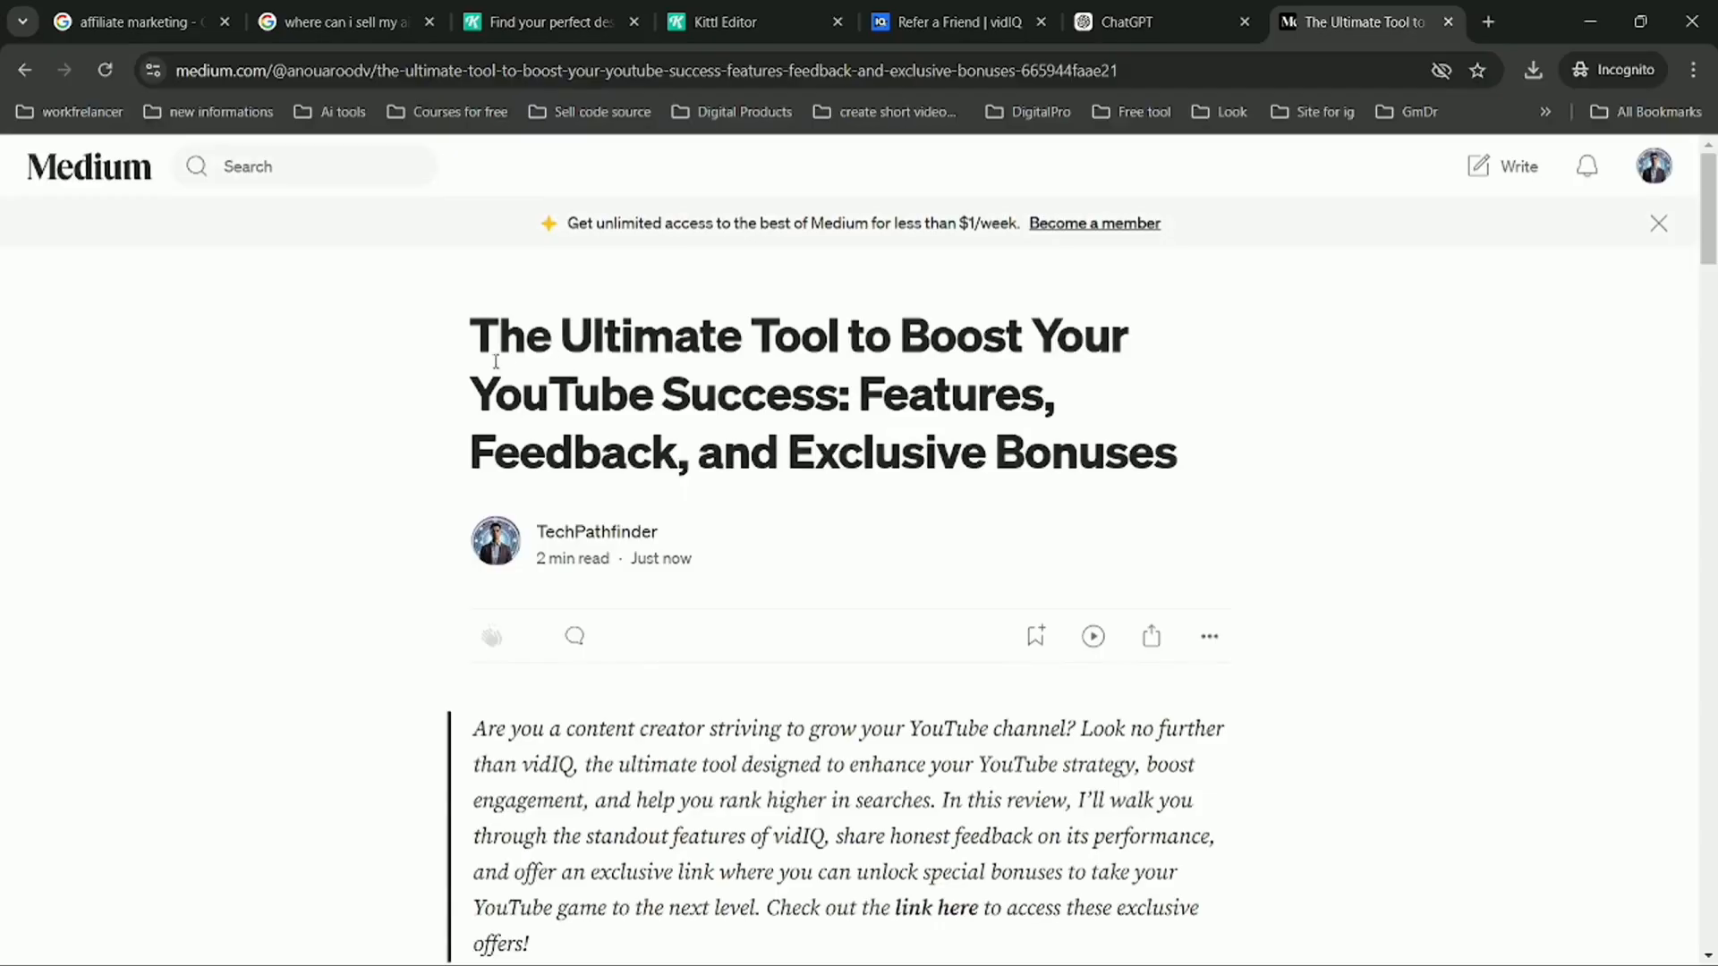
- Test the affiliate link in the published article's Exclusive Bonuses section and close the vidIQ page it opens
scroll(827, 357, down, 4)
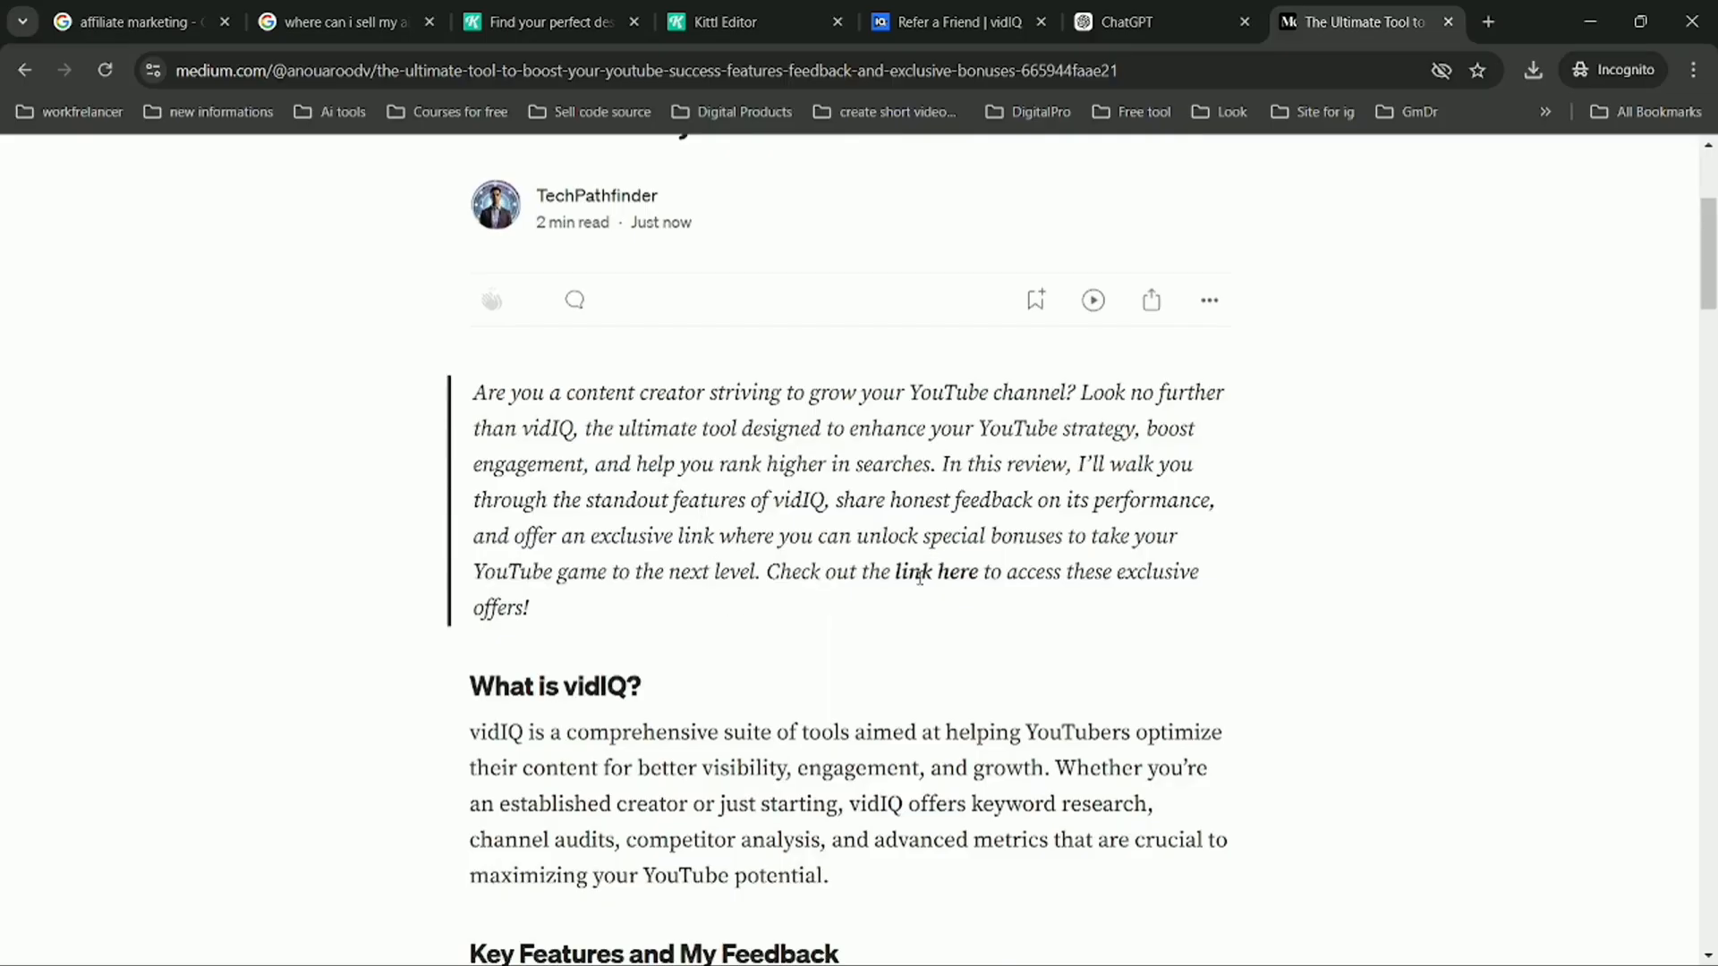
scroll(929, 582, down, 13)
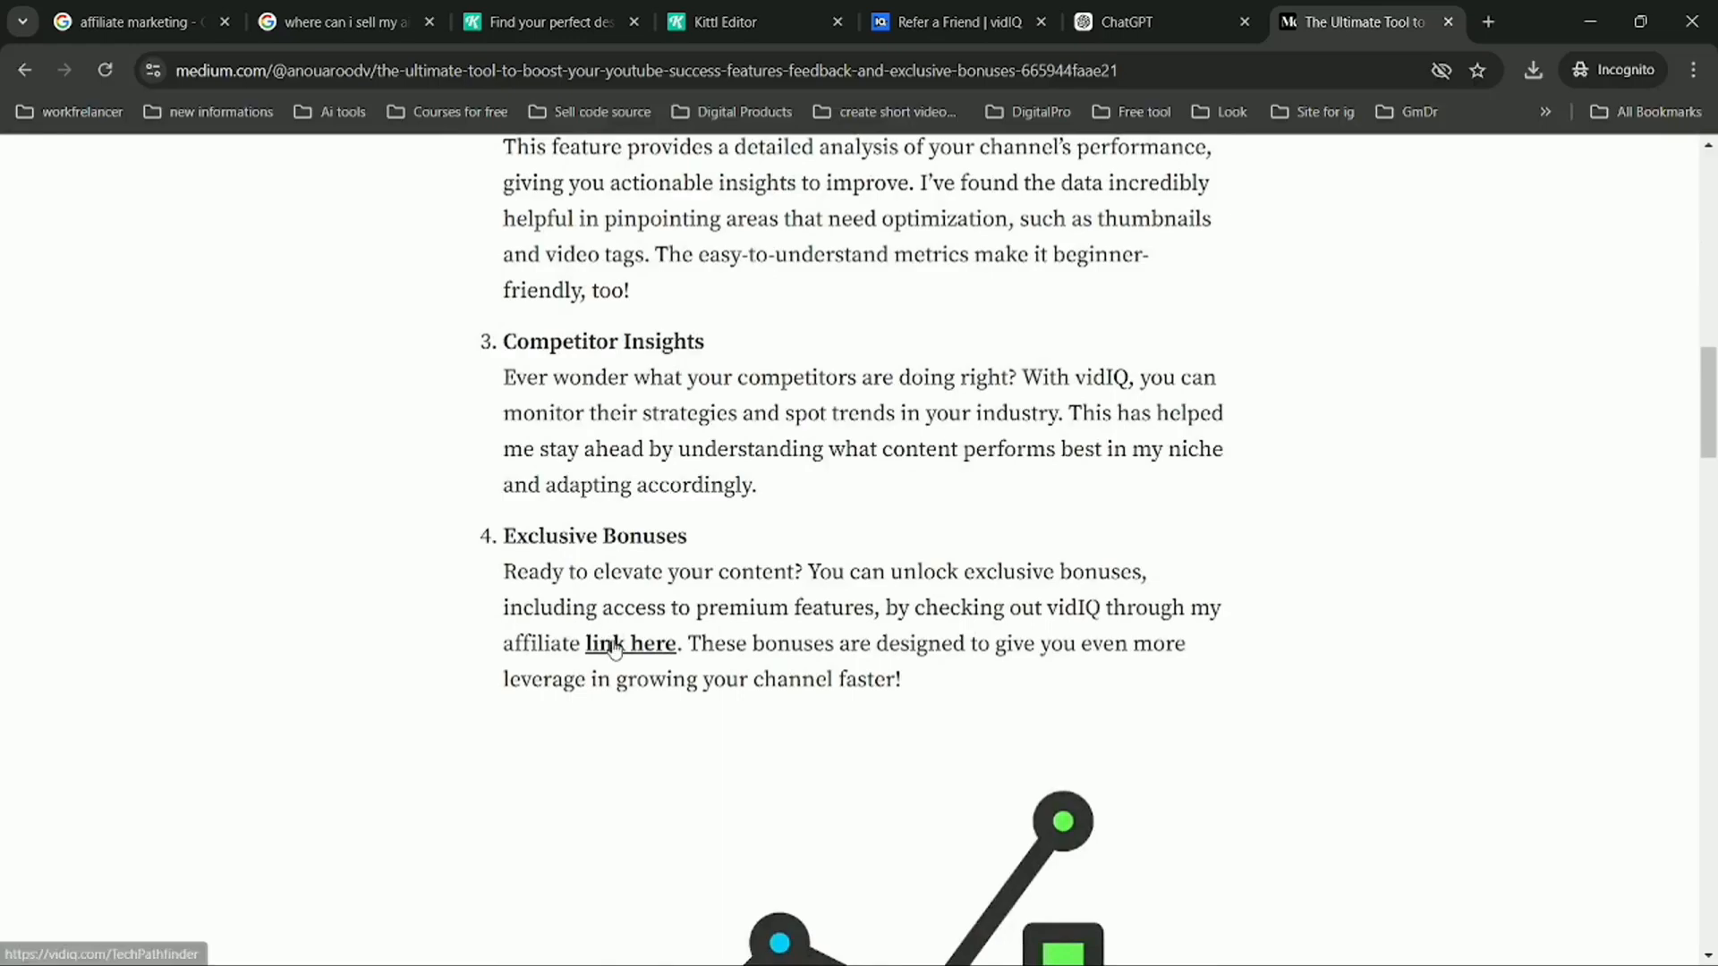
click(615, 645)
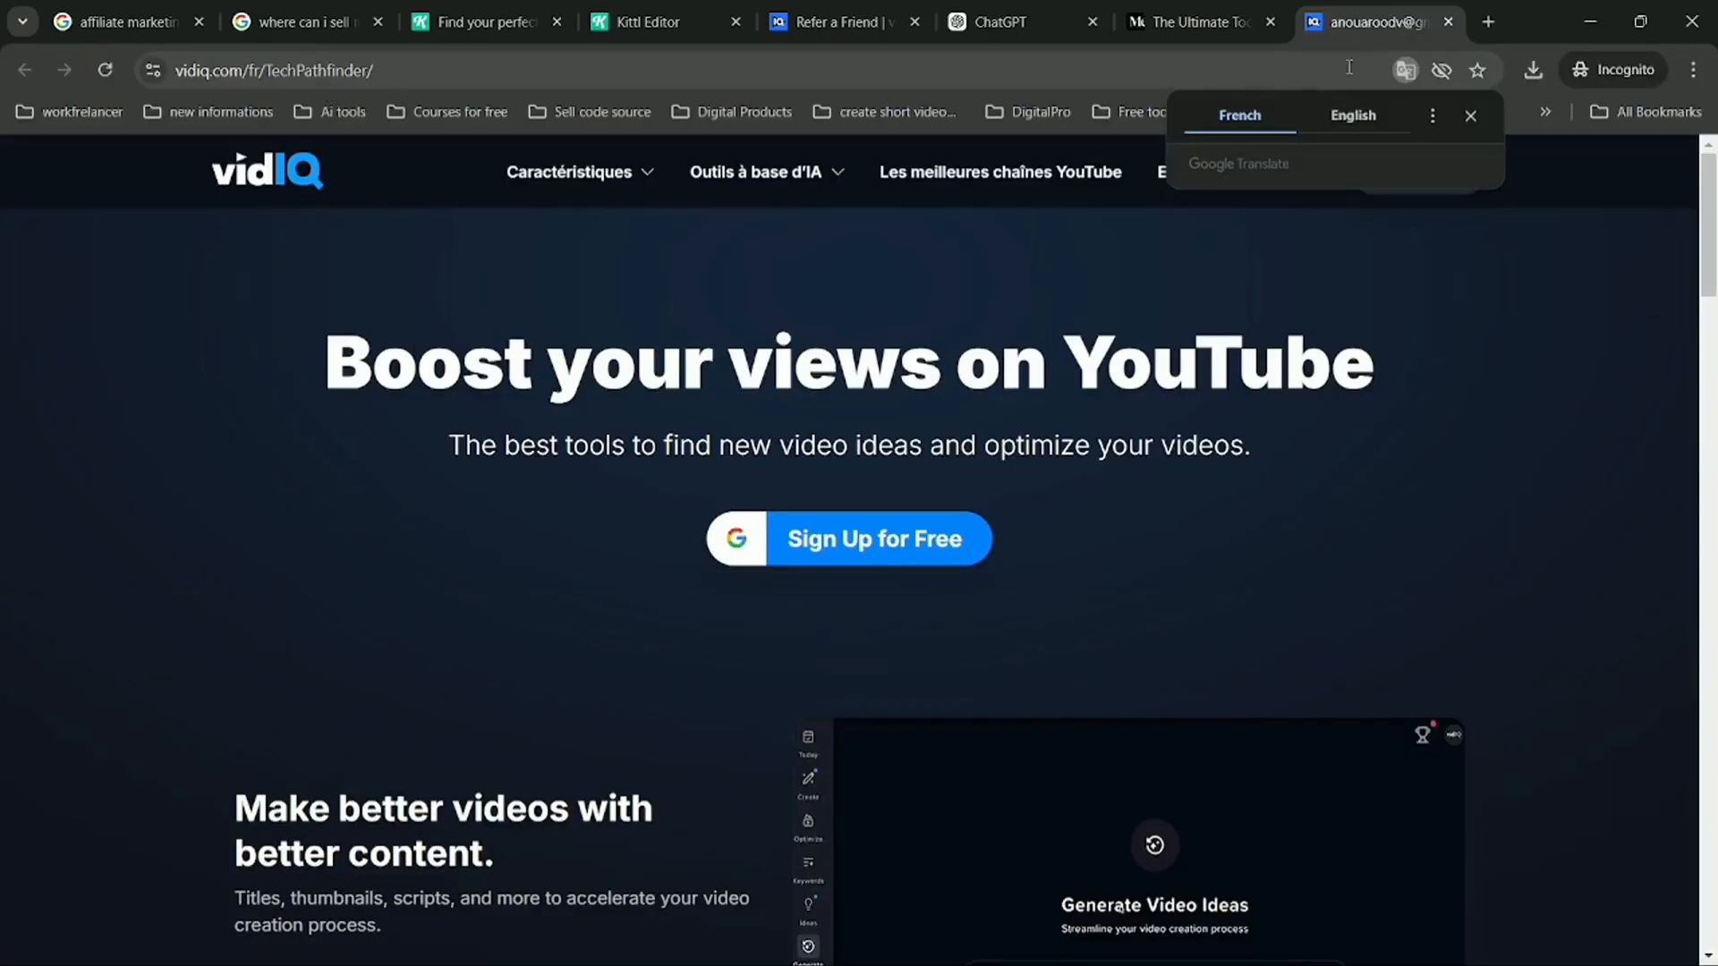
click(1448, 23)
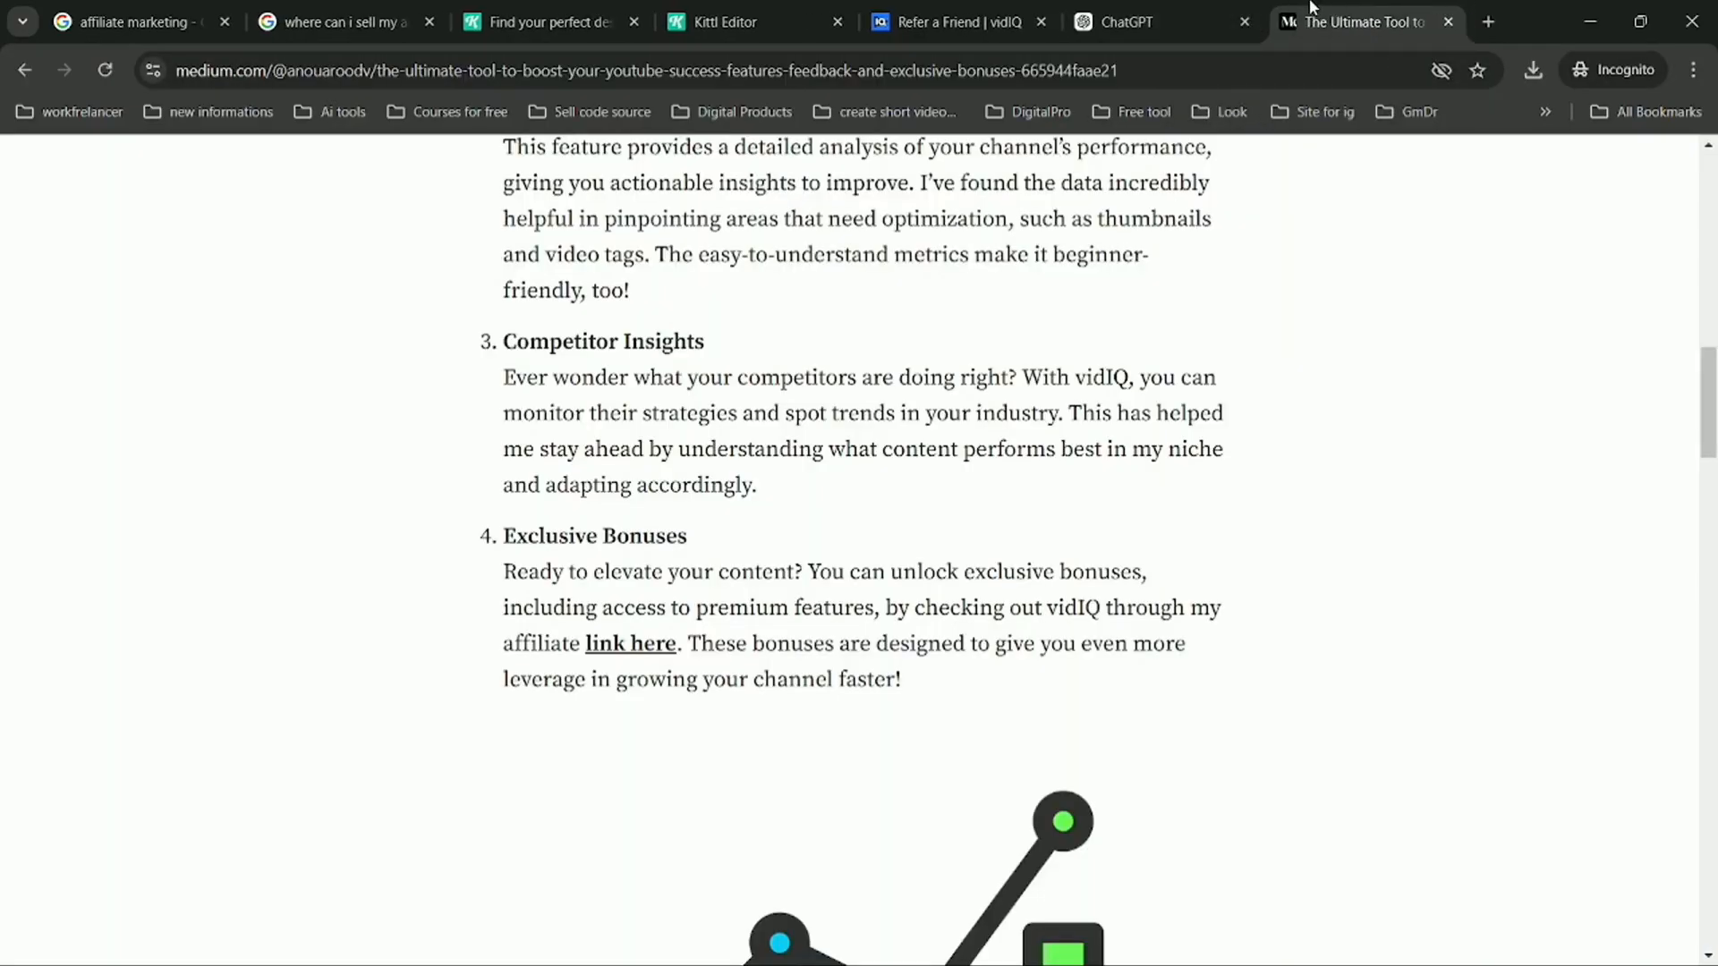
- Review the published article and test the affiliate link in its closing paragraph, then return to the article
scroll(1017, 405, up, 10)
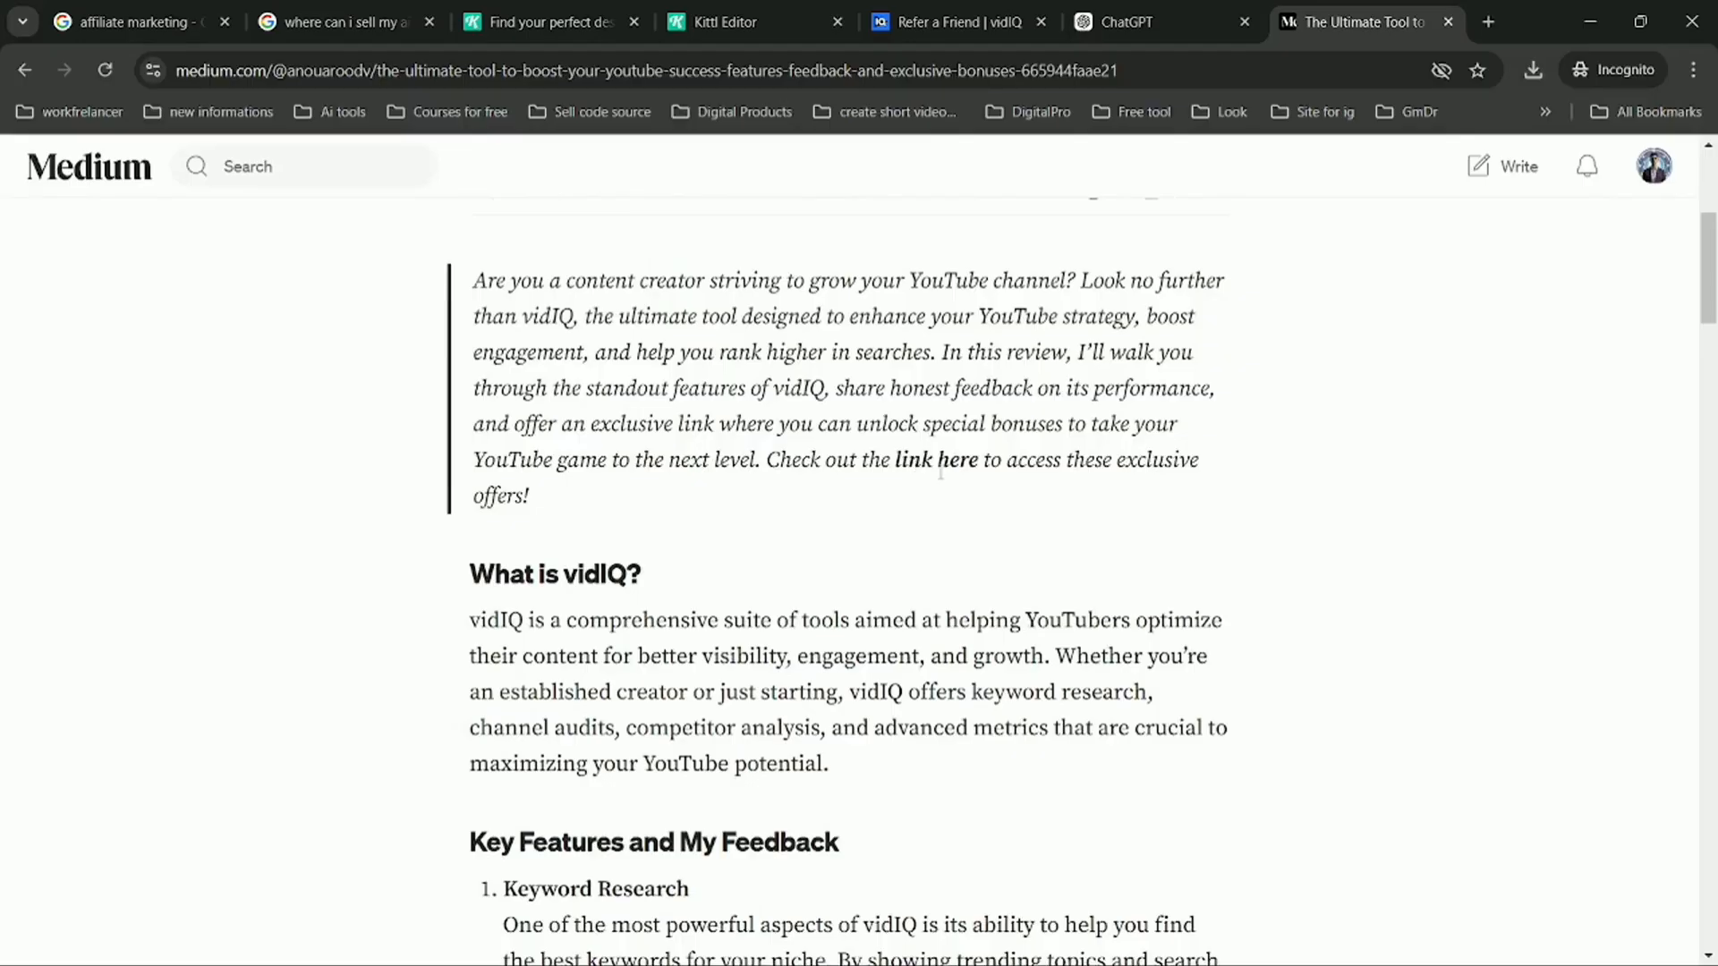
scroll(941, 472, up, 4)
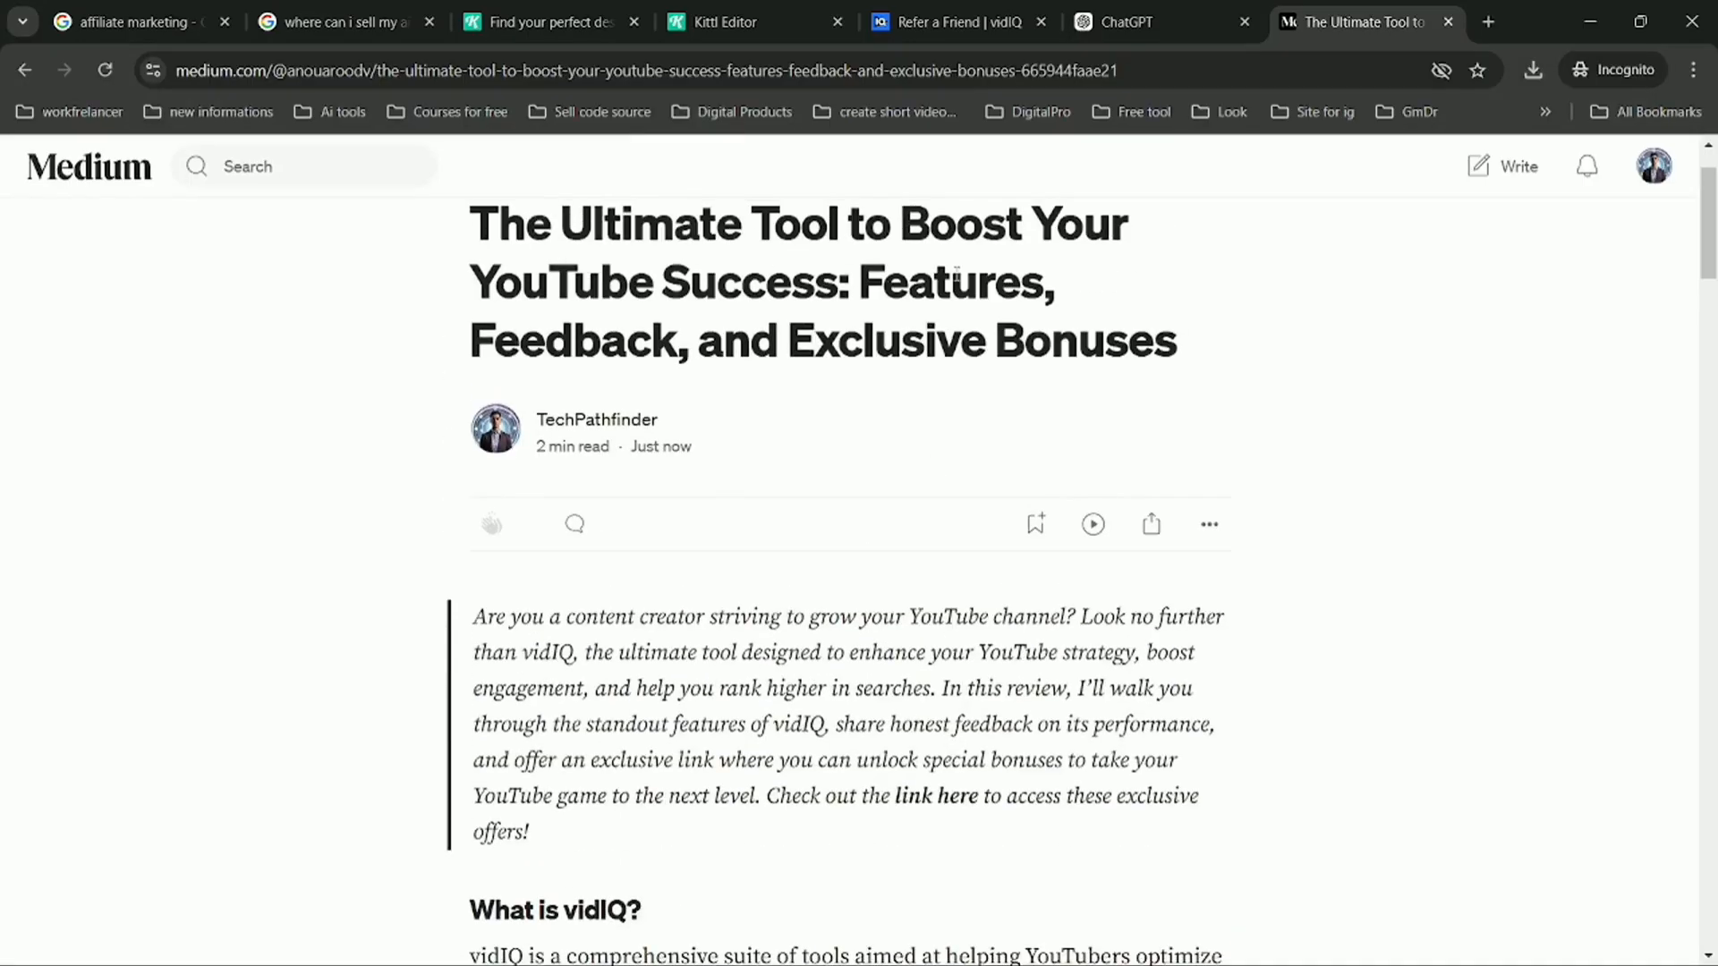
scroll(920, 466, down, 7)
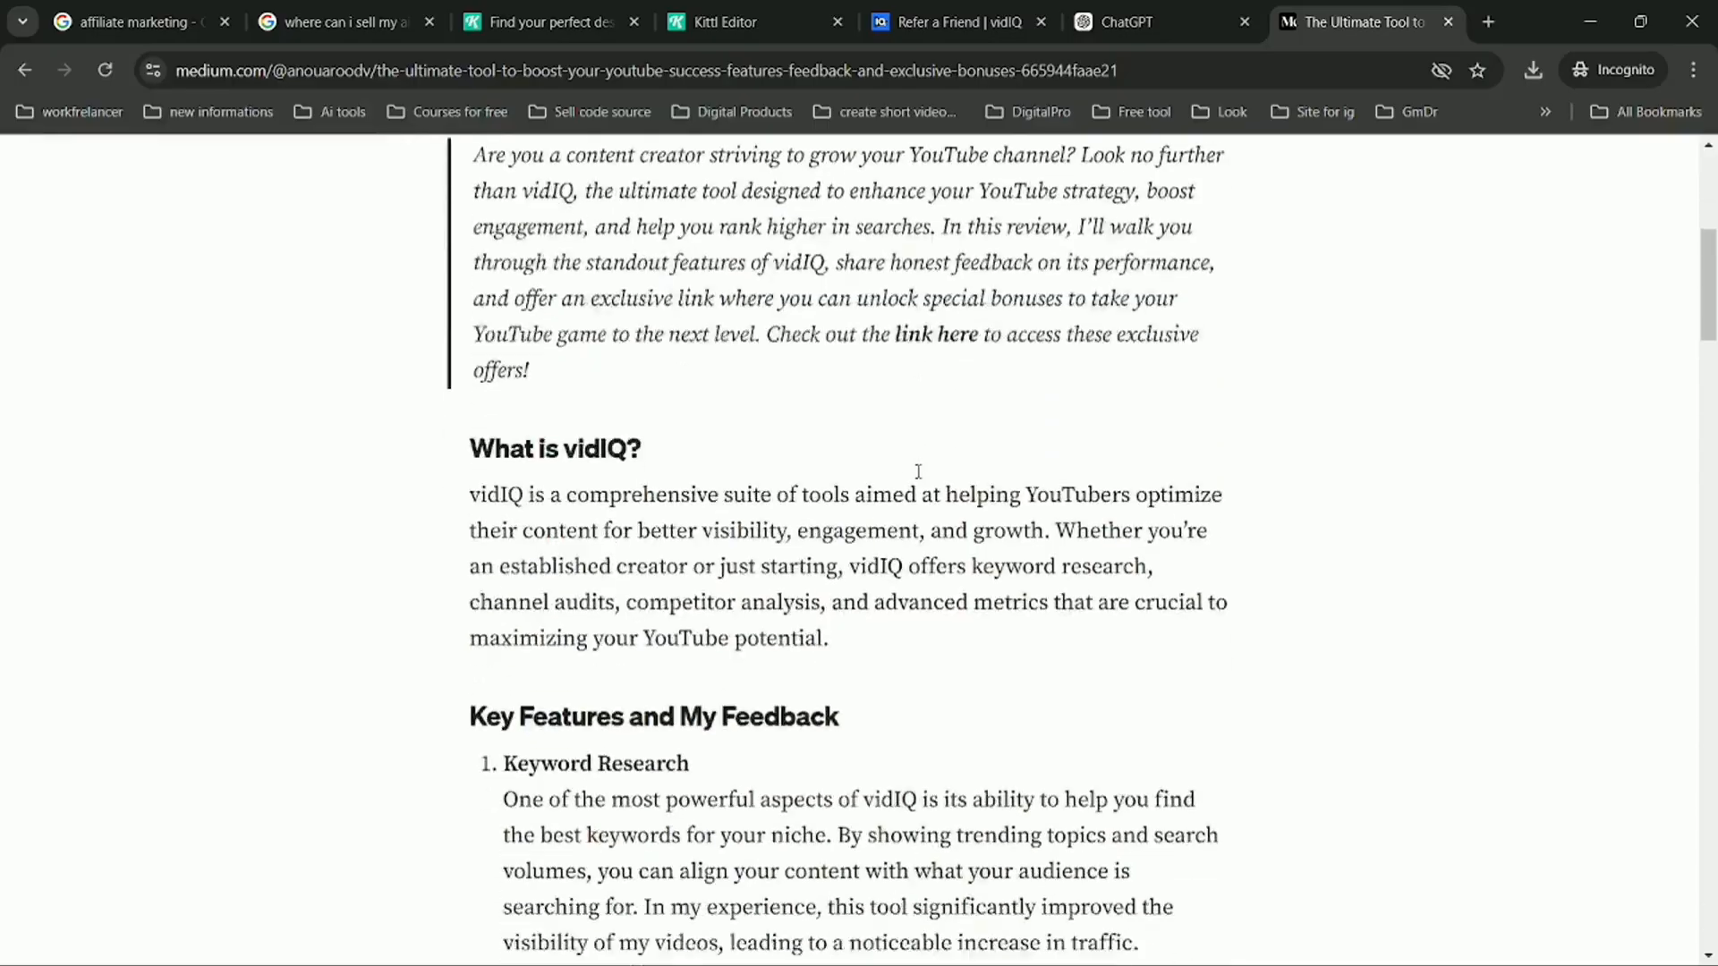
scroll(918, 471, down, 8)
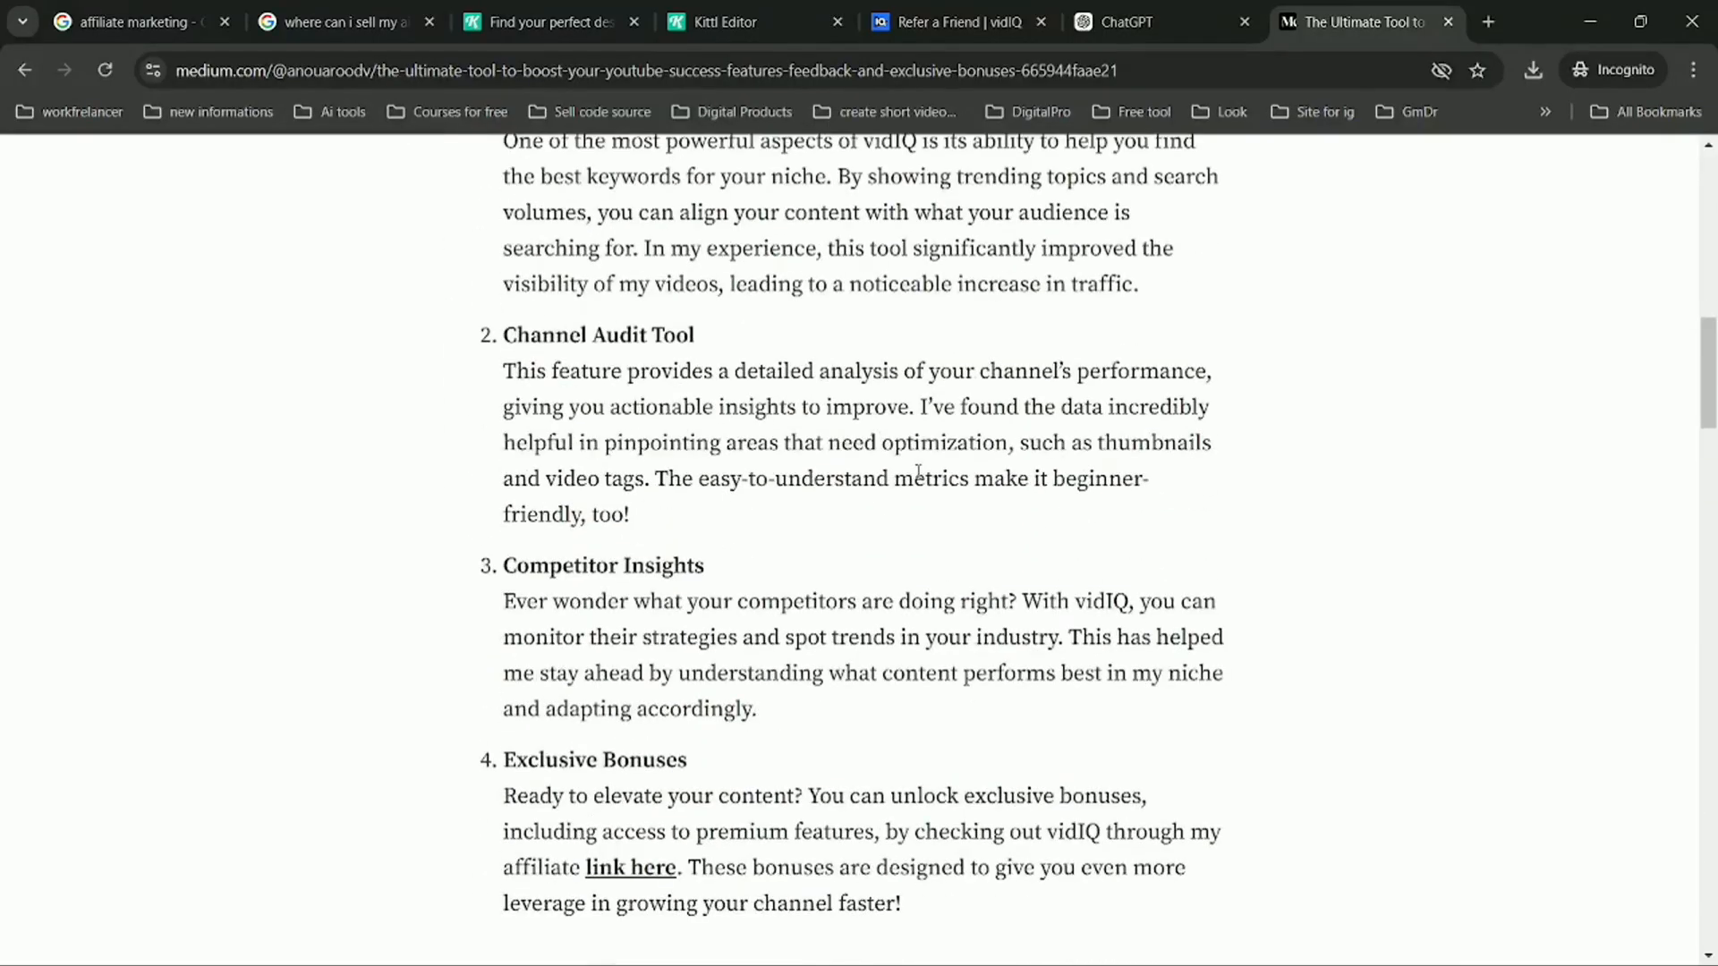
scroll(918, 472, down, 4)
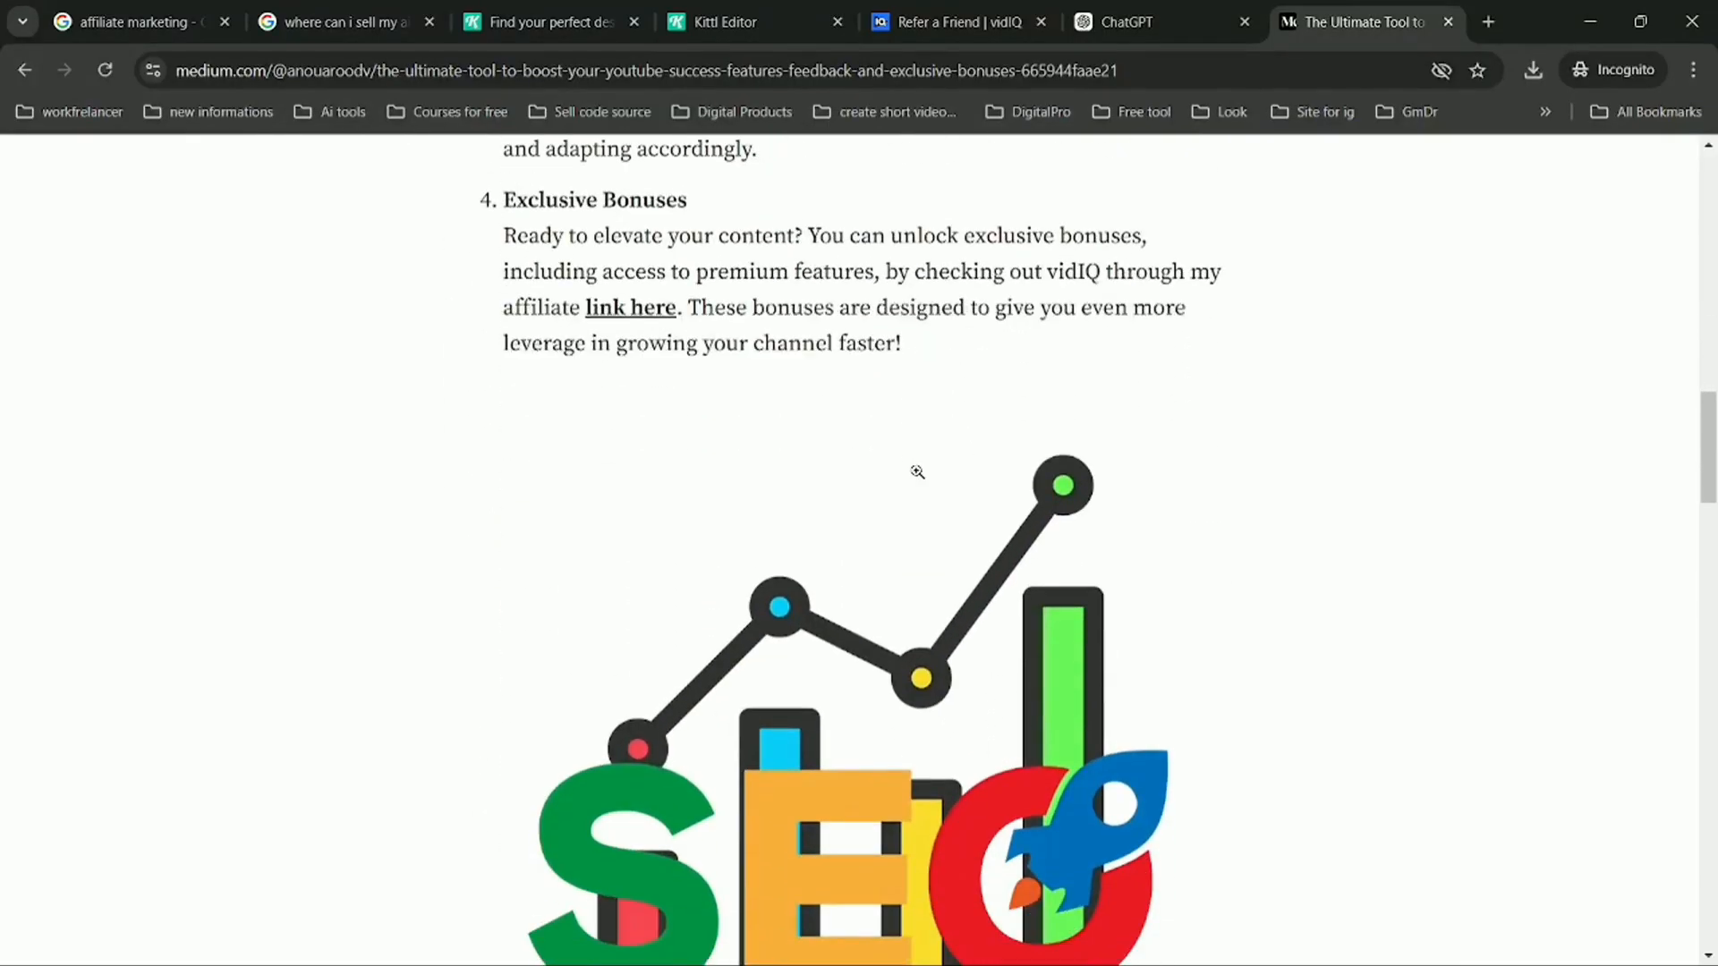
scroll(917, 471, down, 7)
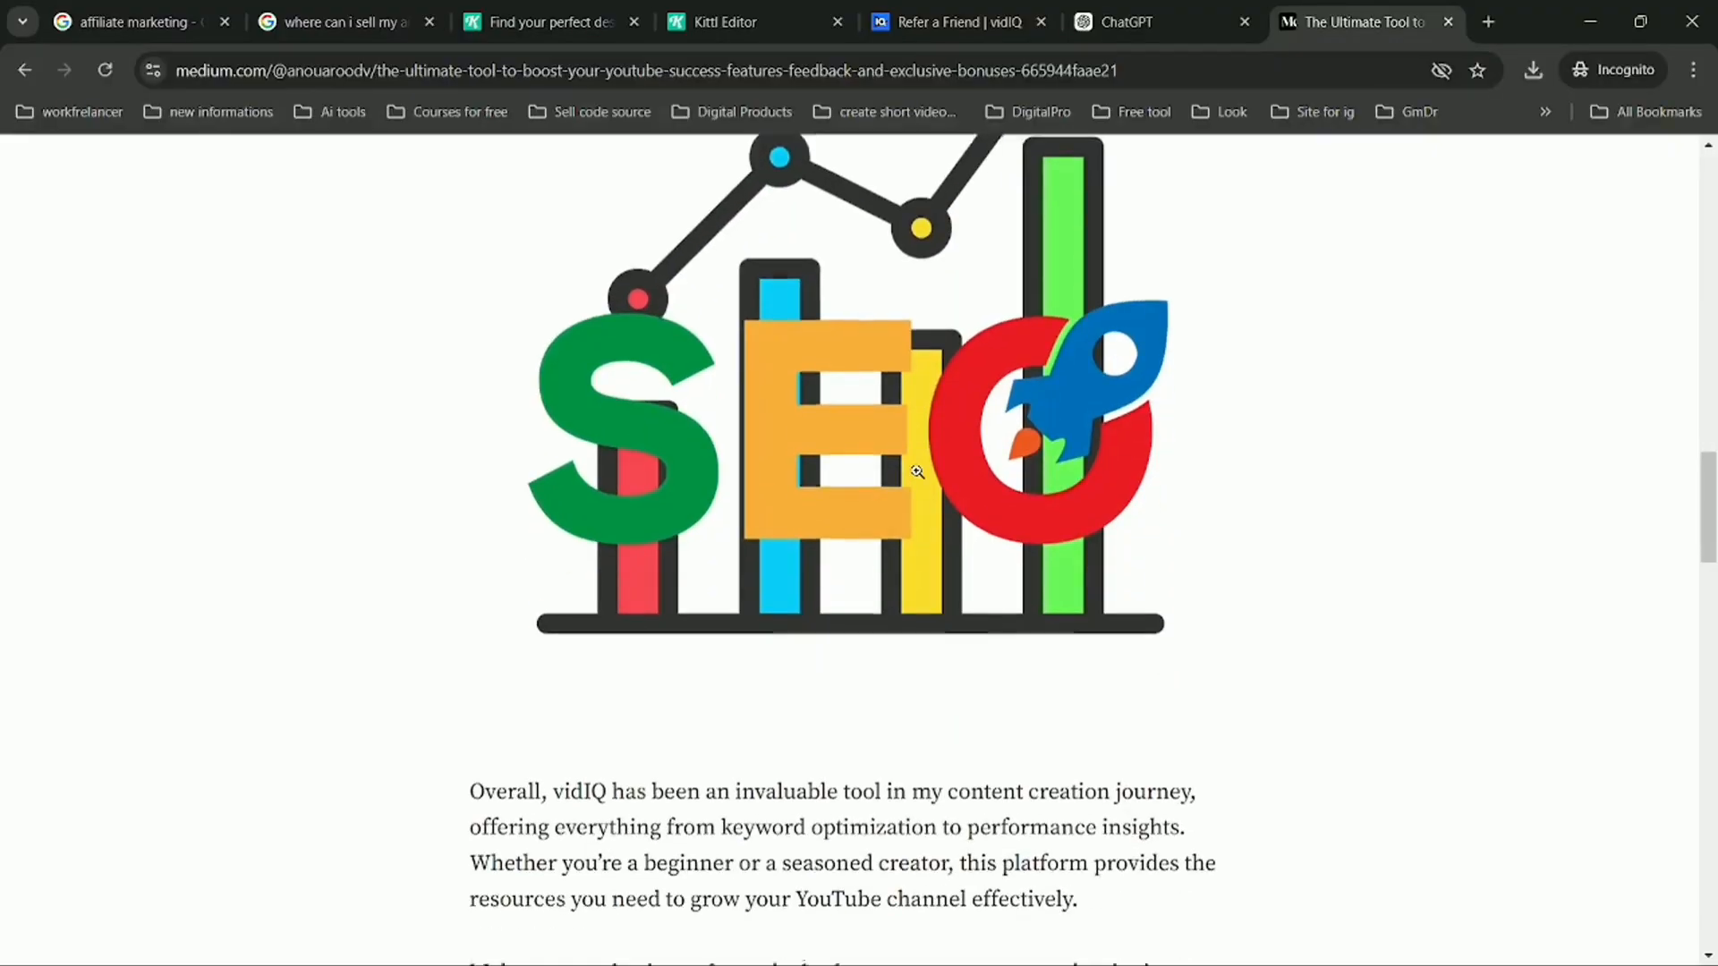
scroll(917, 471, down, 1)
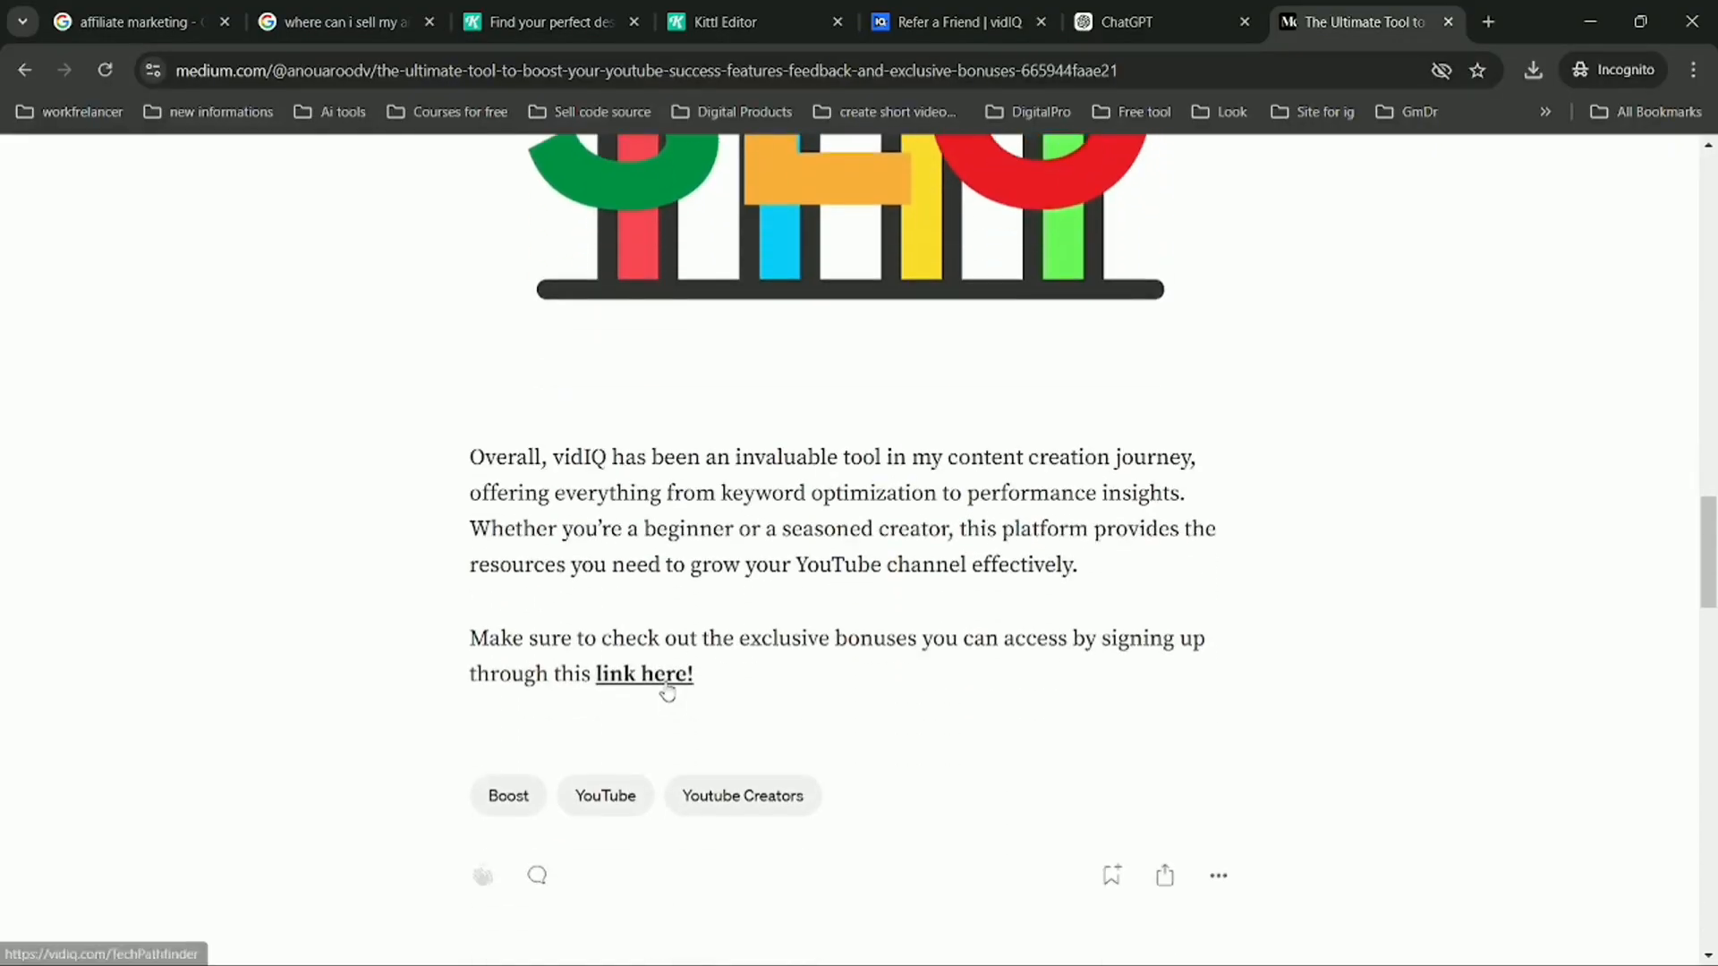
middle_click(666, 692)
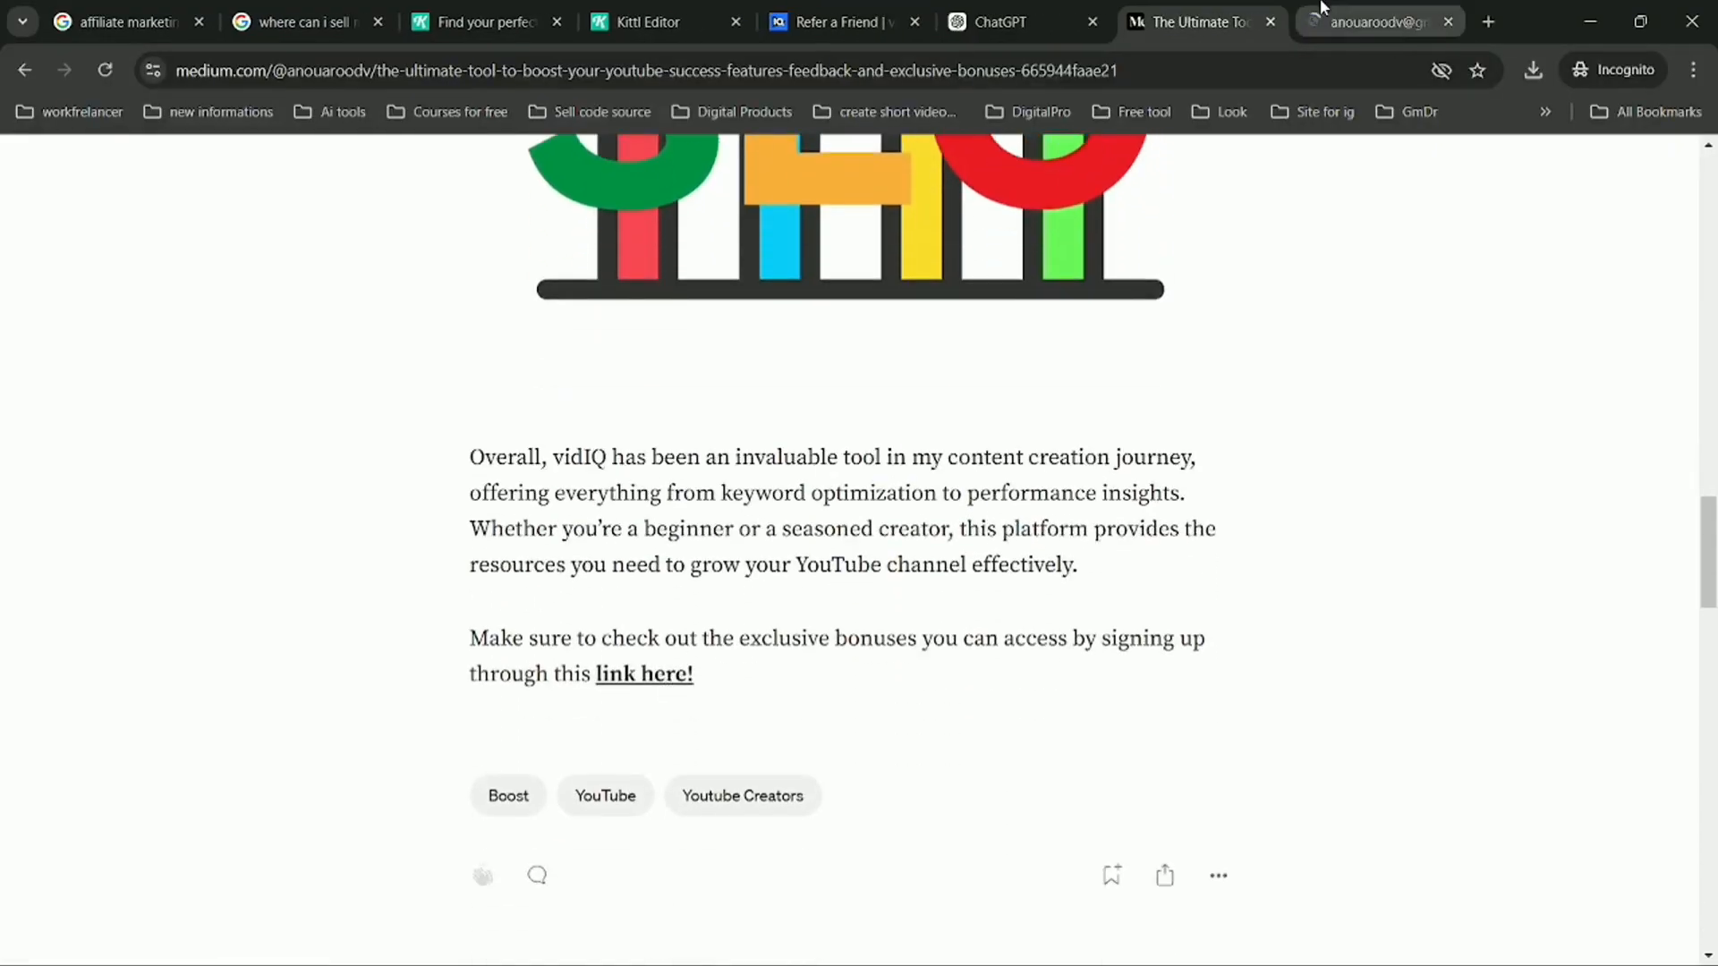
click(1377, 22)
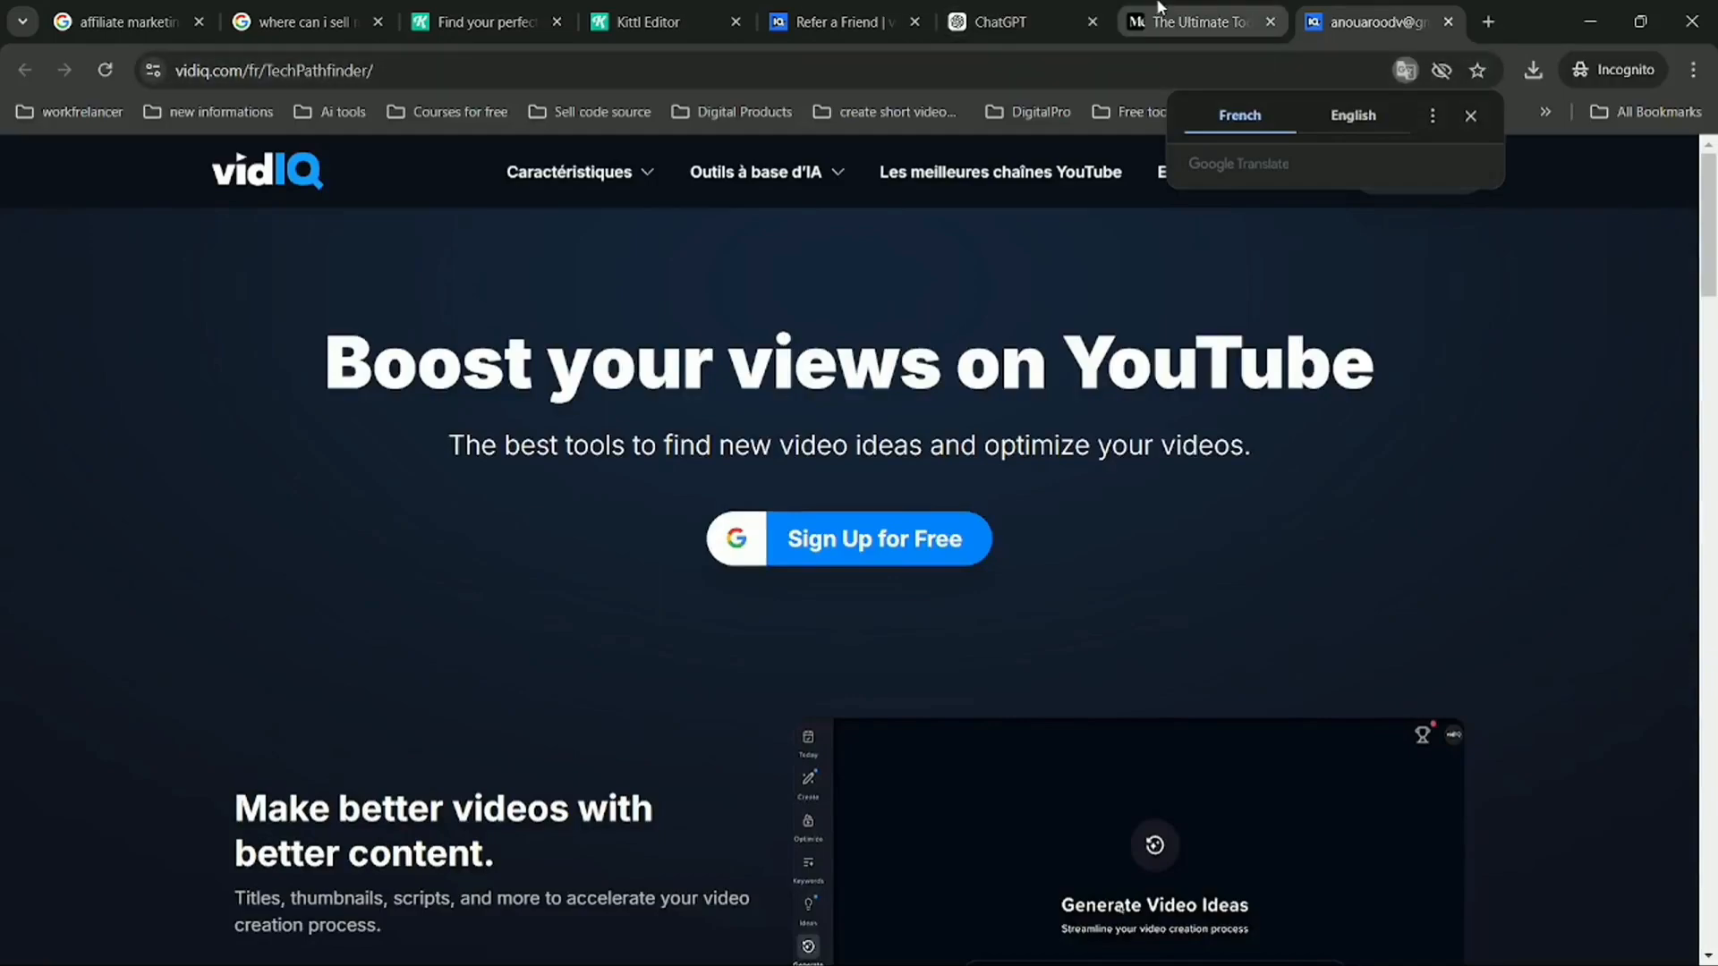
click(1194, 22)
- Open the published story for editing
scroll(1002, 329, up, 6)
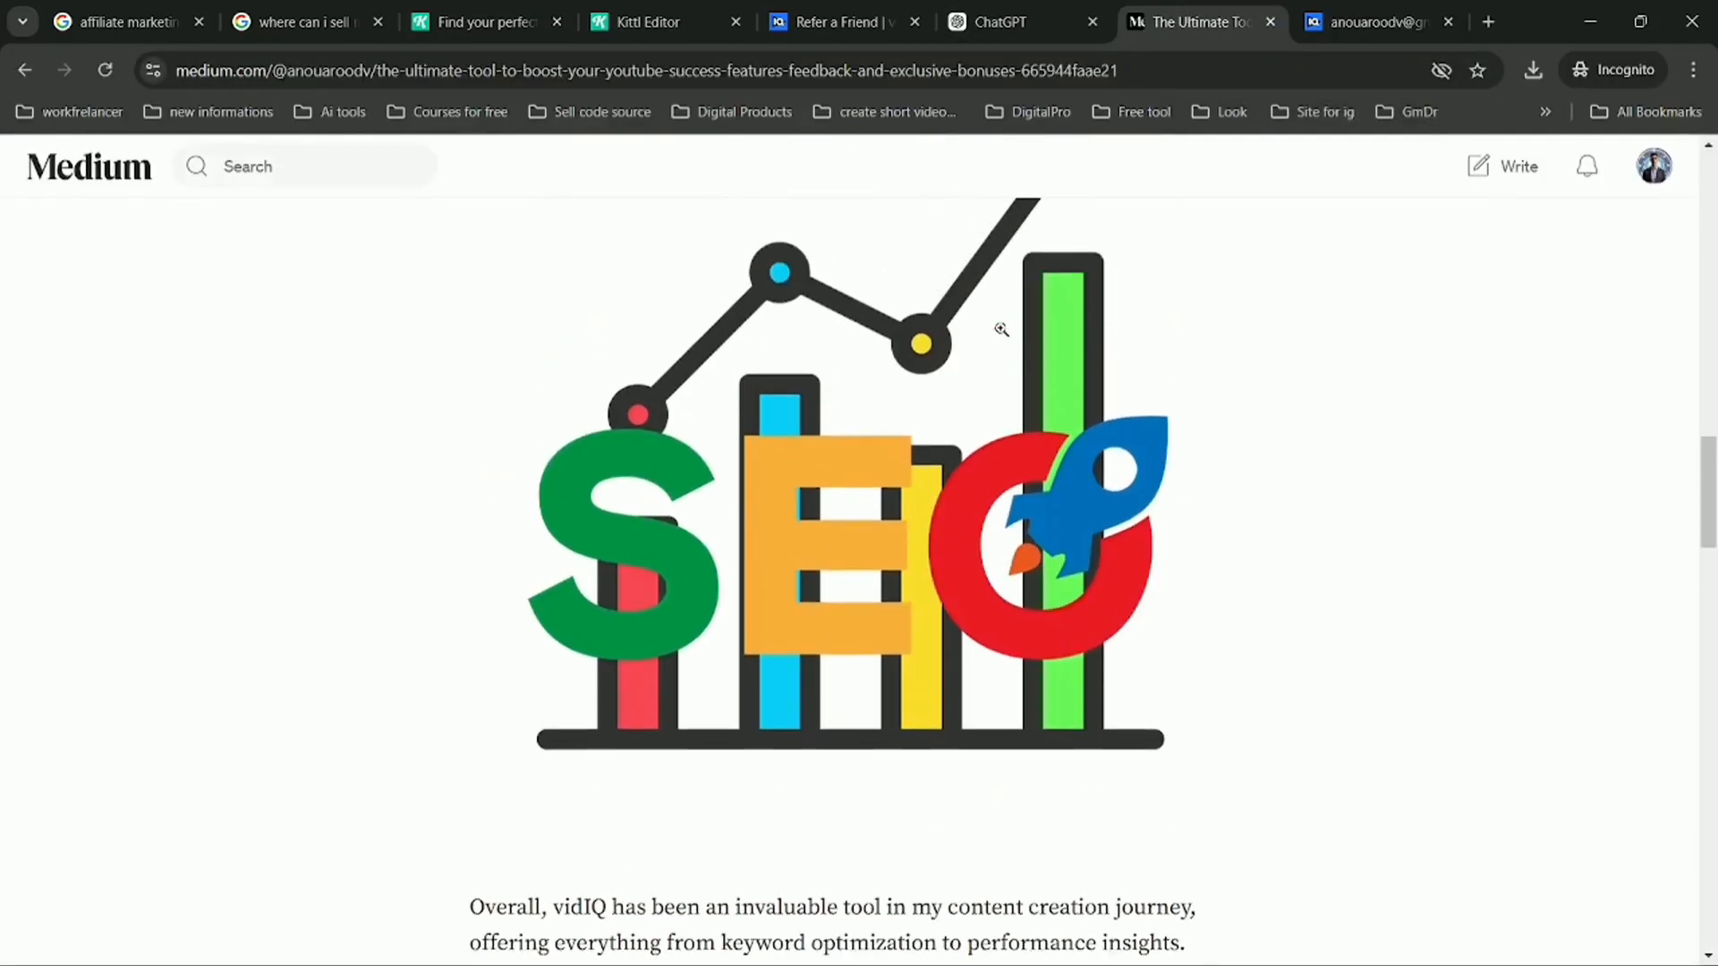
scroll(1001, 330, up, 6)
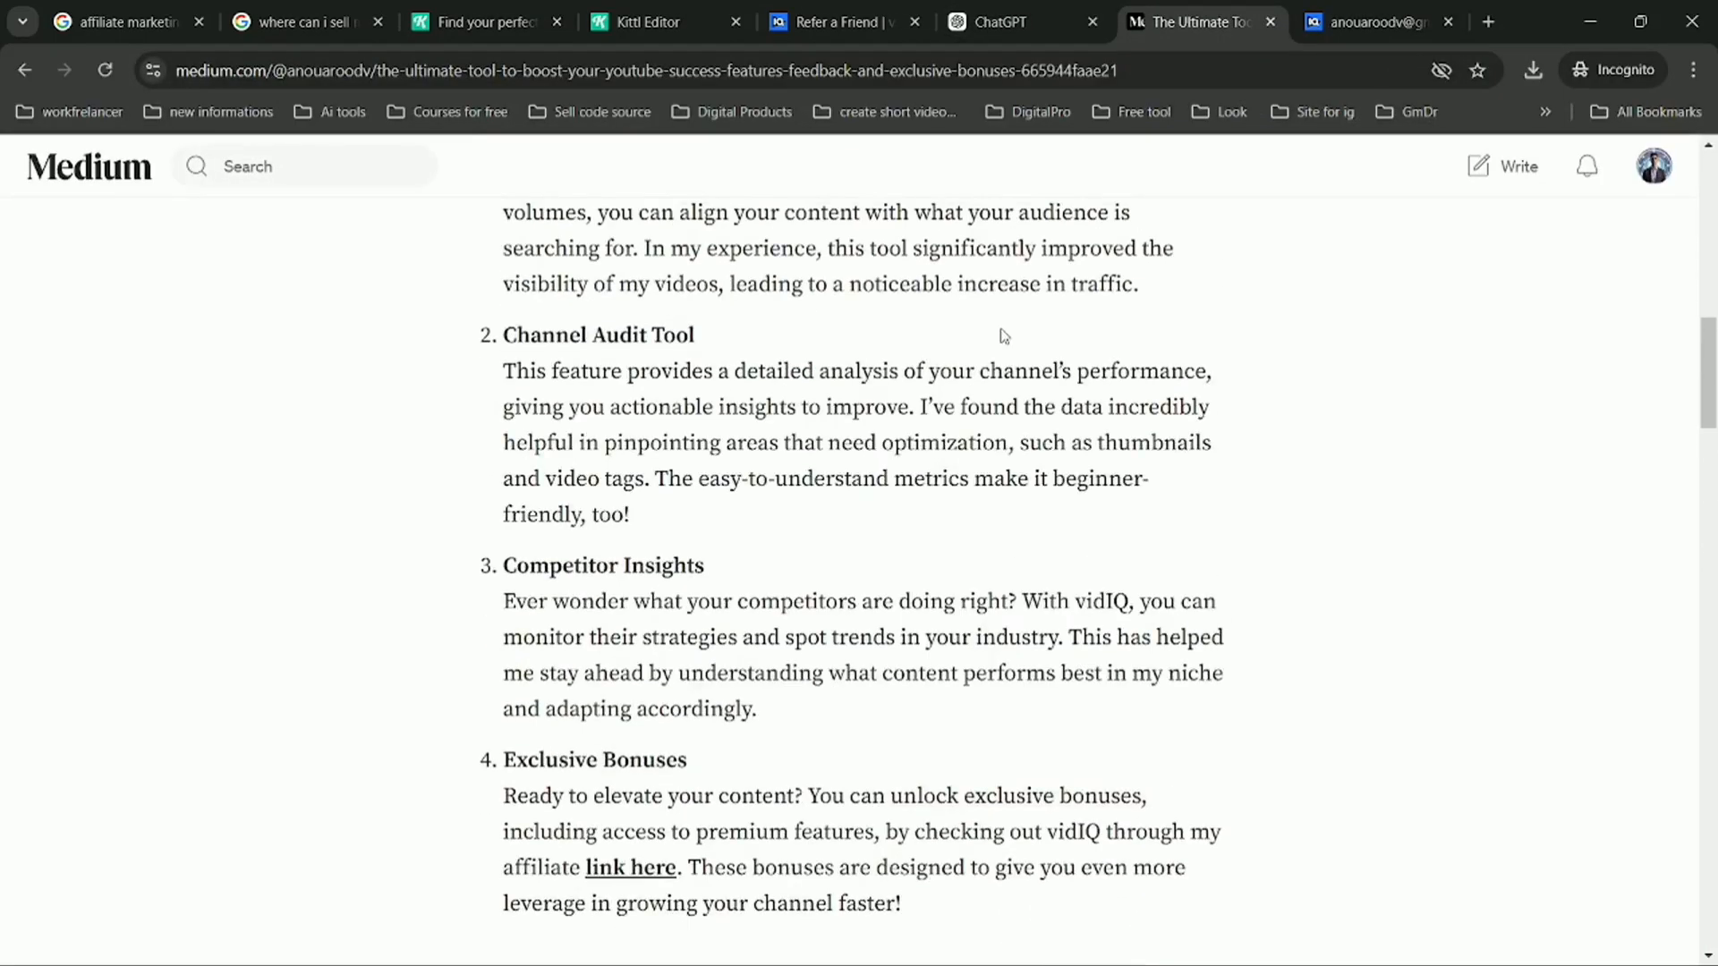
scroll(1004, 335, up, 7)
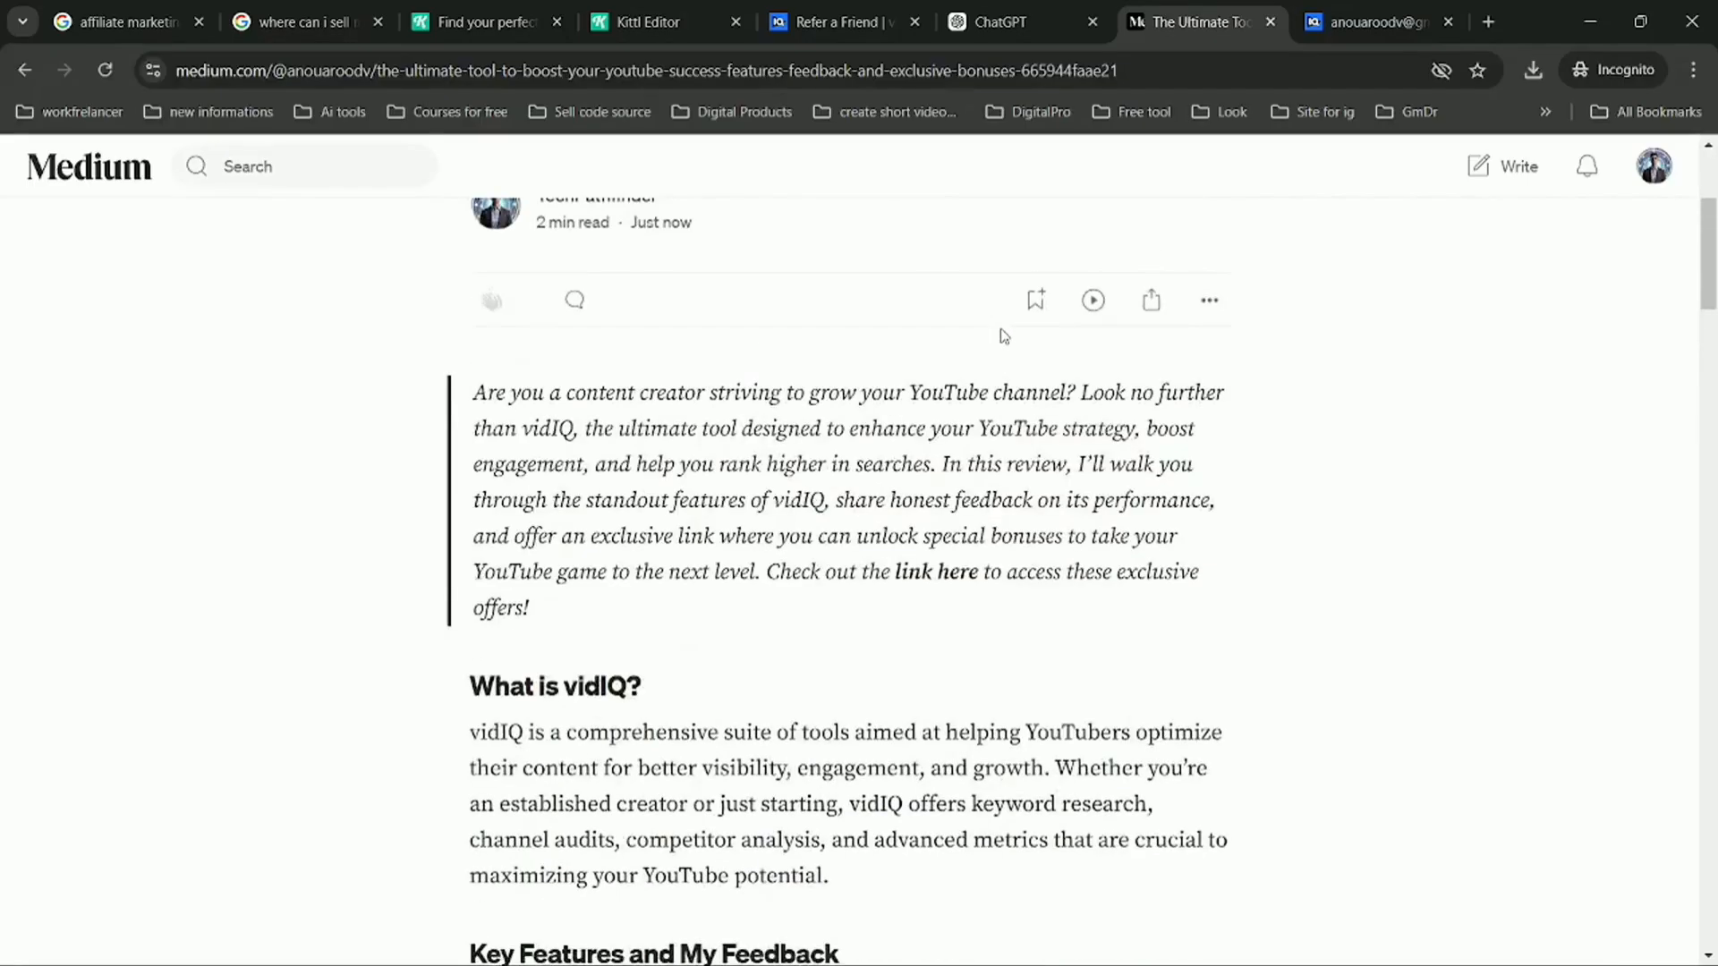
click(1205, 306)
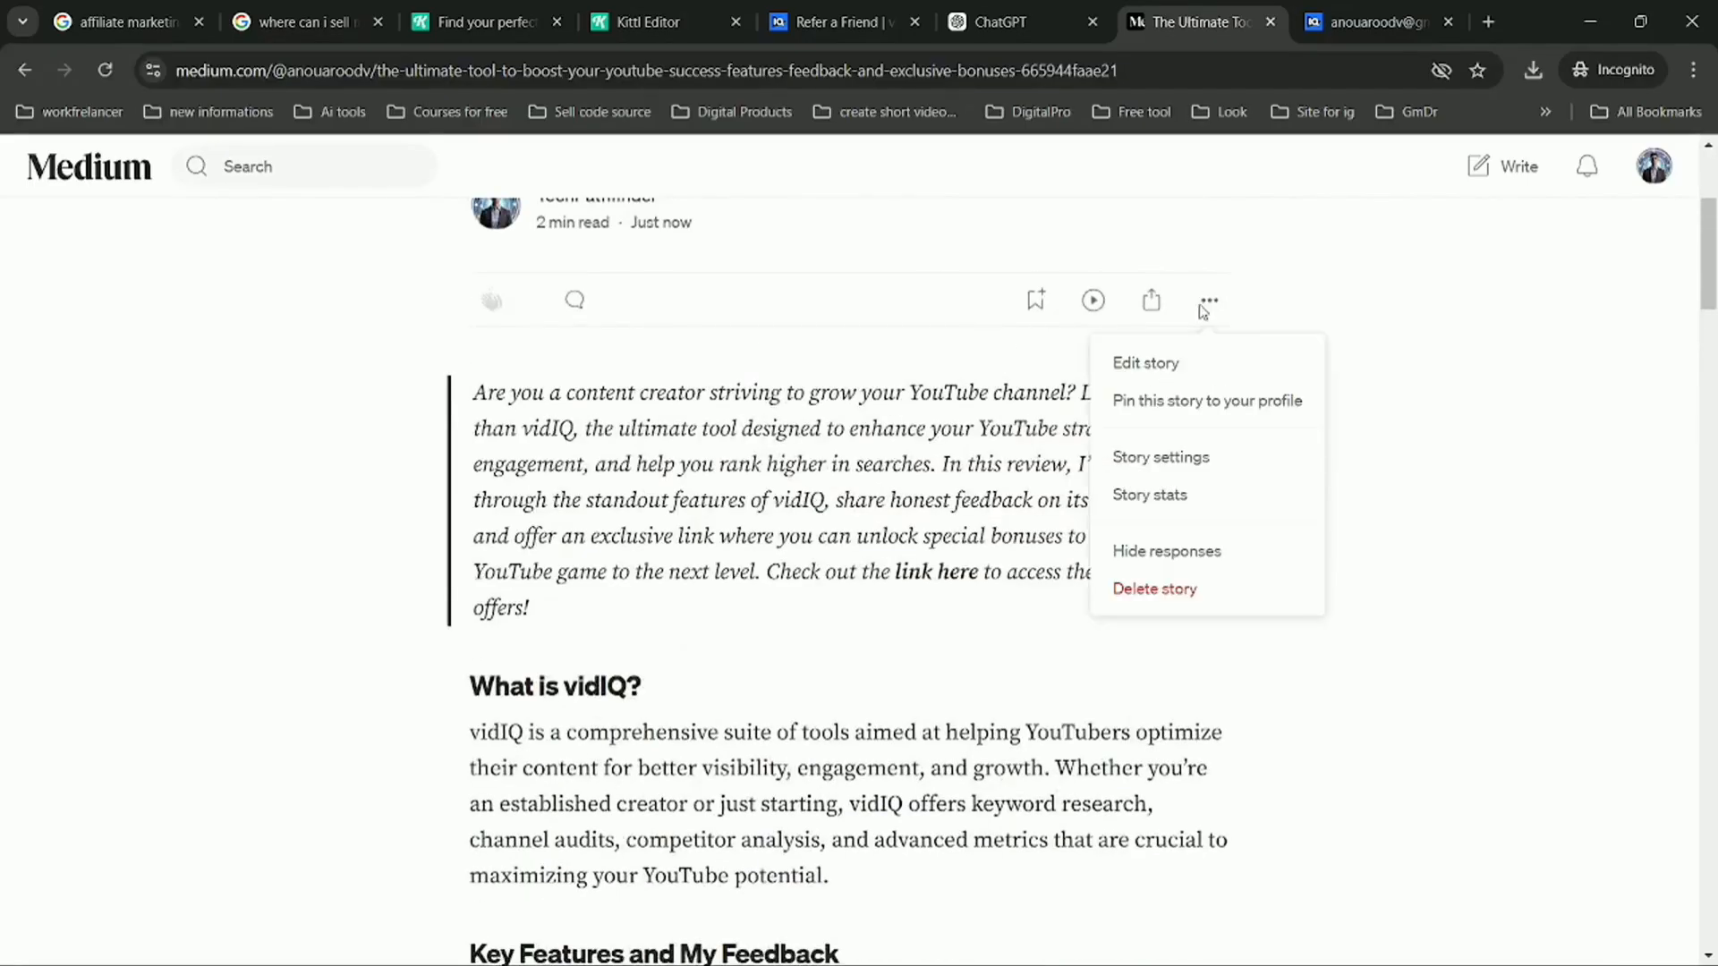
click(1143, 360)
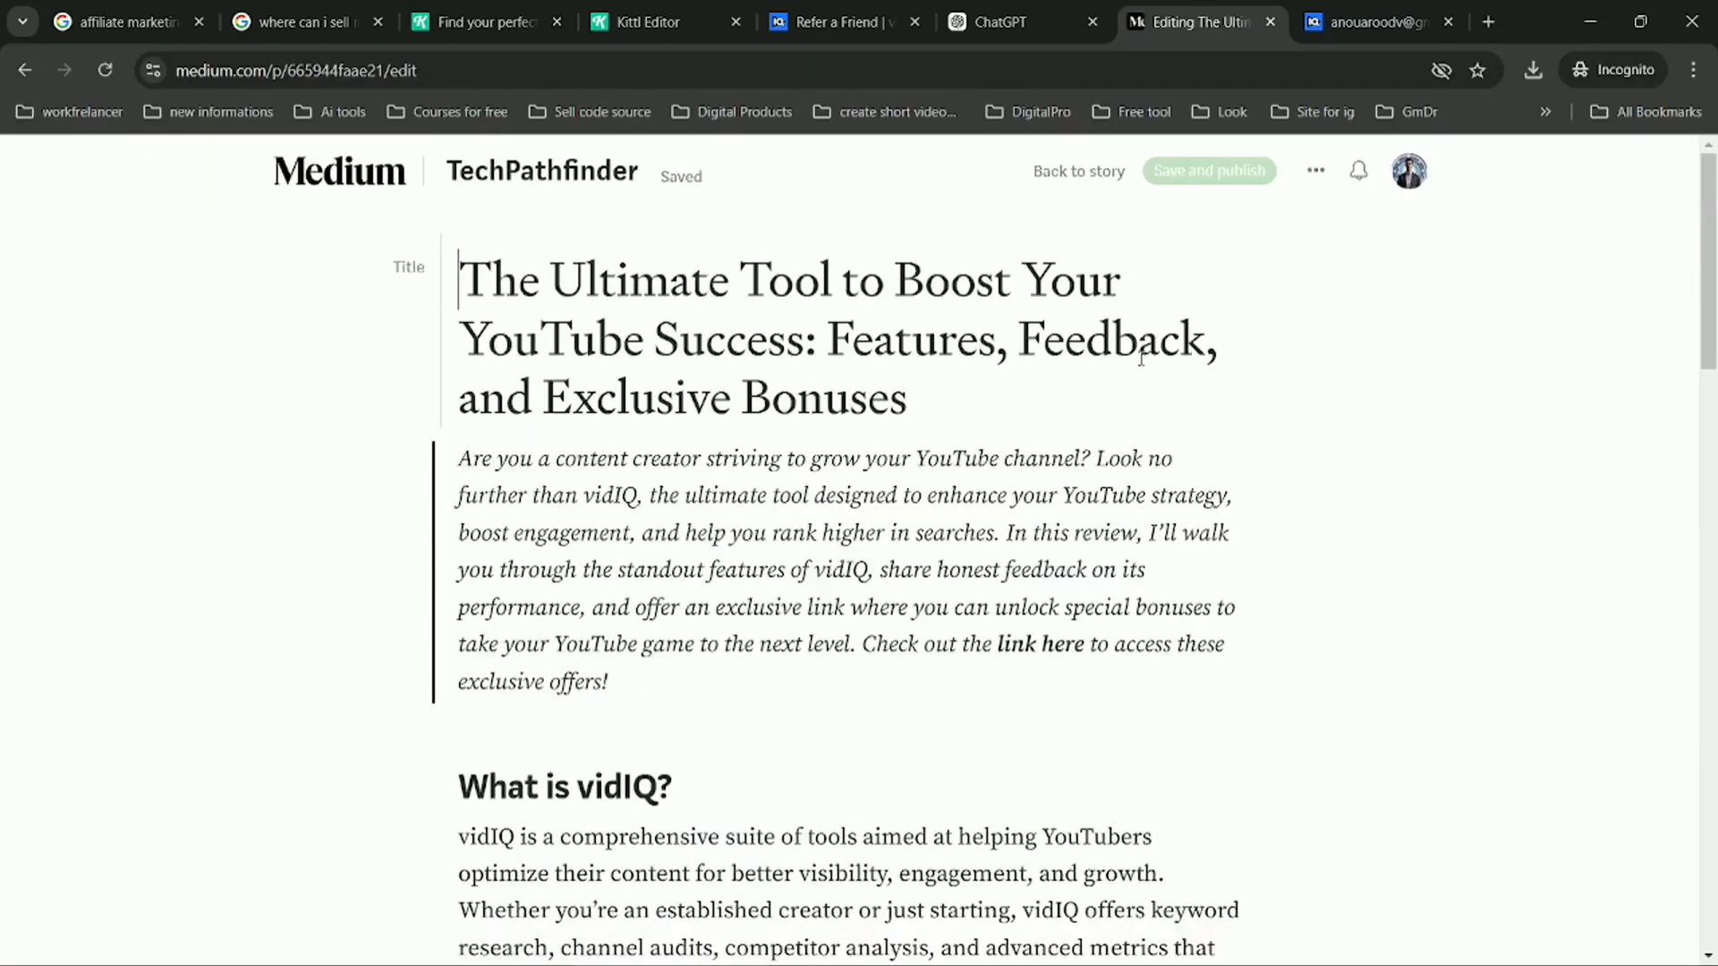
- Select the unlinked words "link here" in the introduction and copy the custom URL from the vidIQ Affiliate Center
scroll(1140, 358, down, 2)
double_click(999, 420)
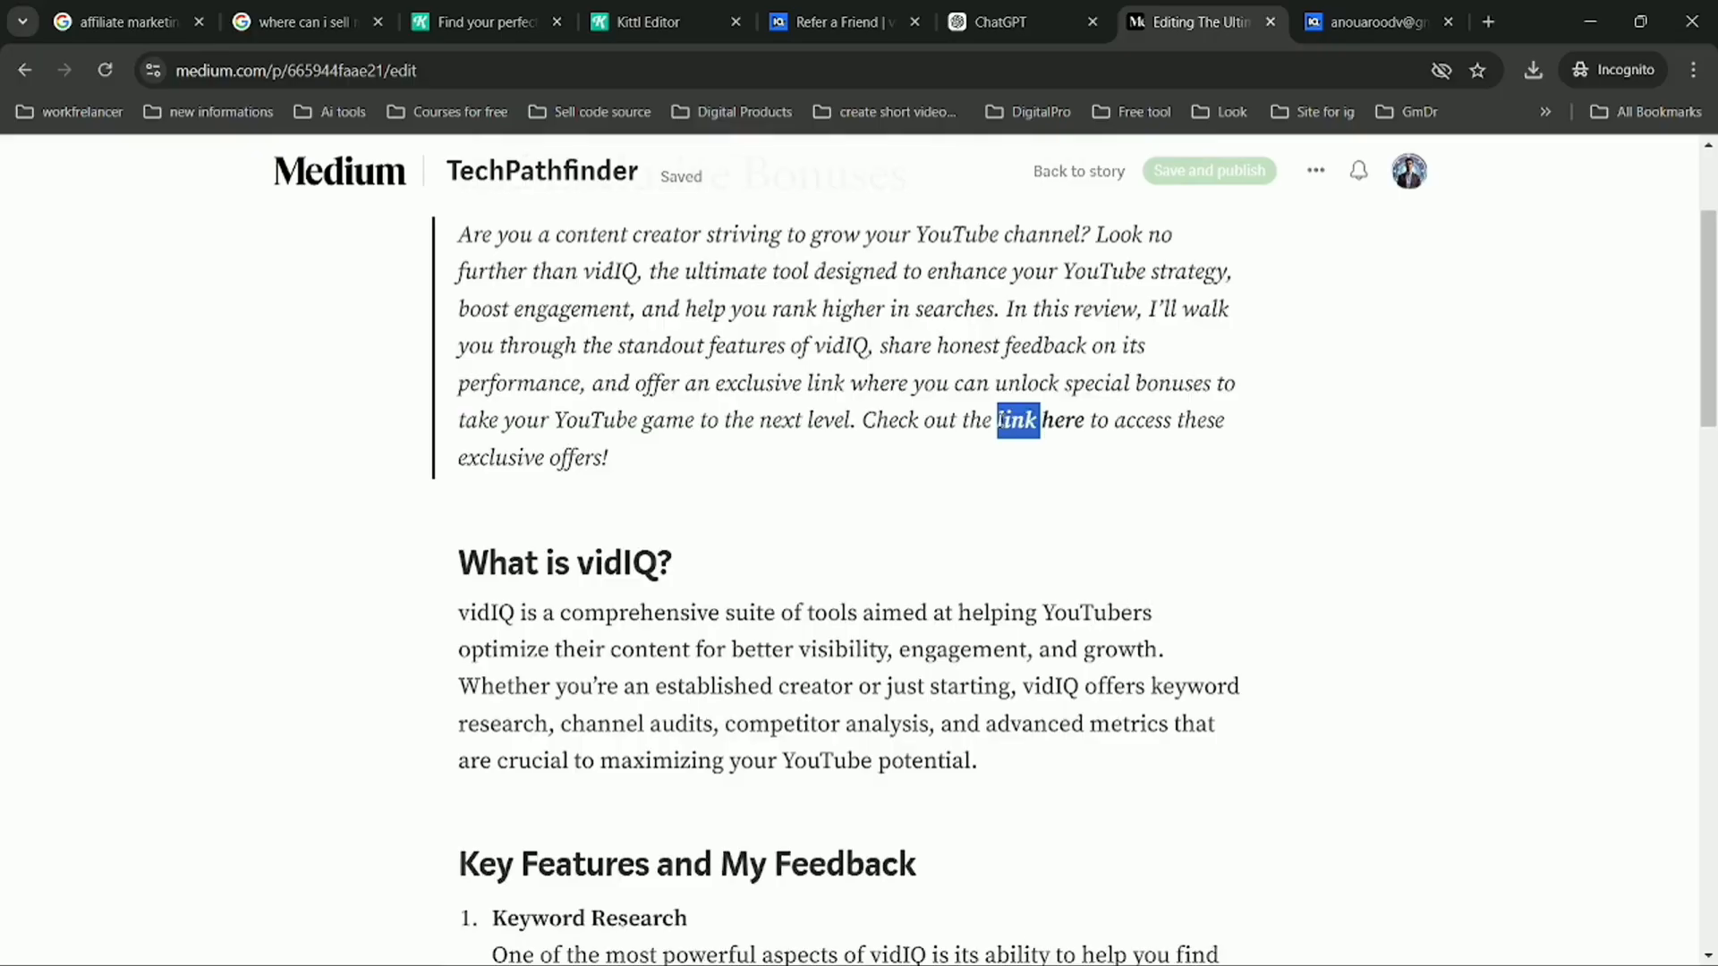
drag(1084, 420, 997, 421)
click(982, 377)
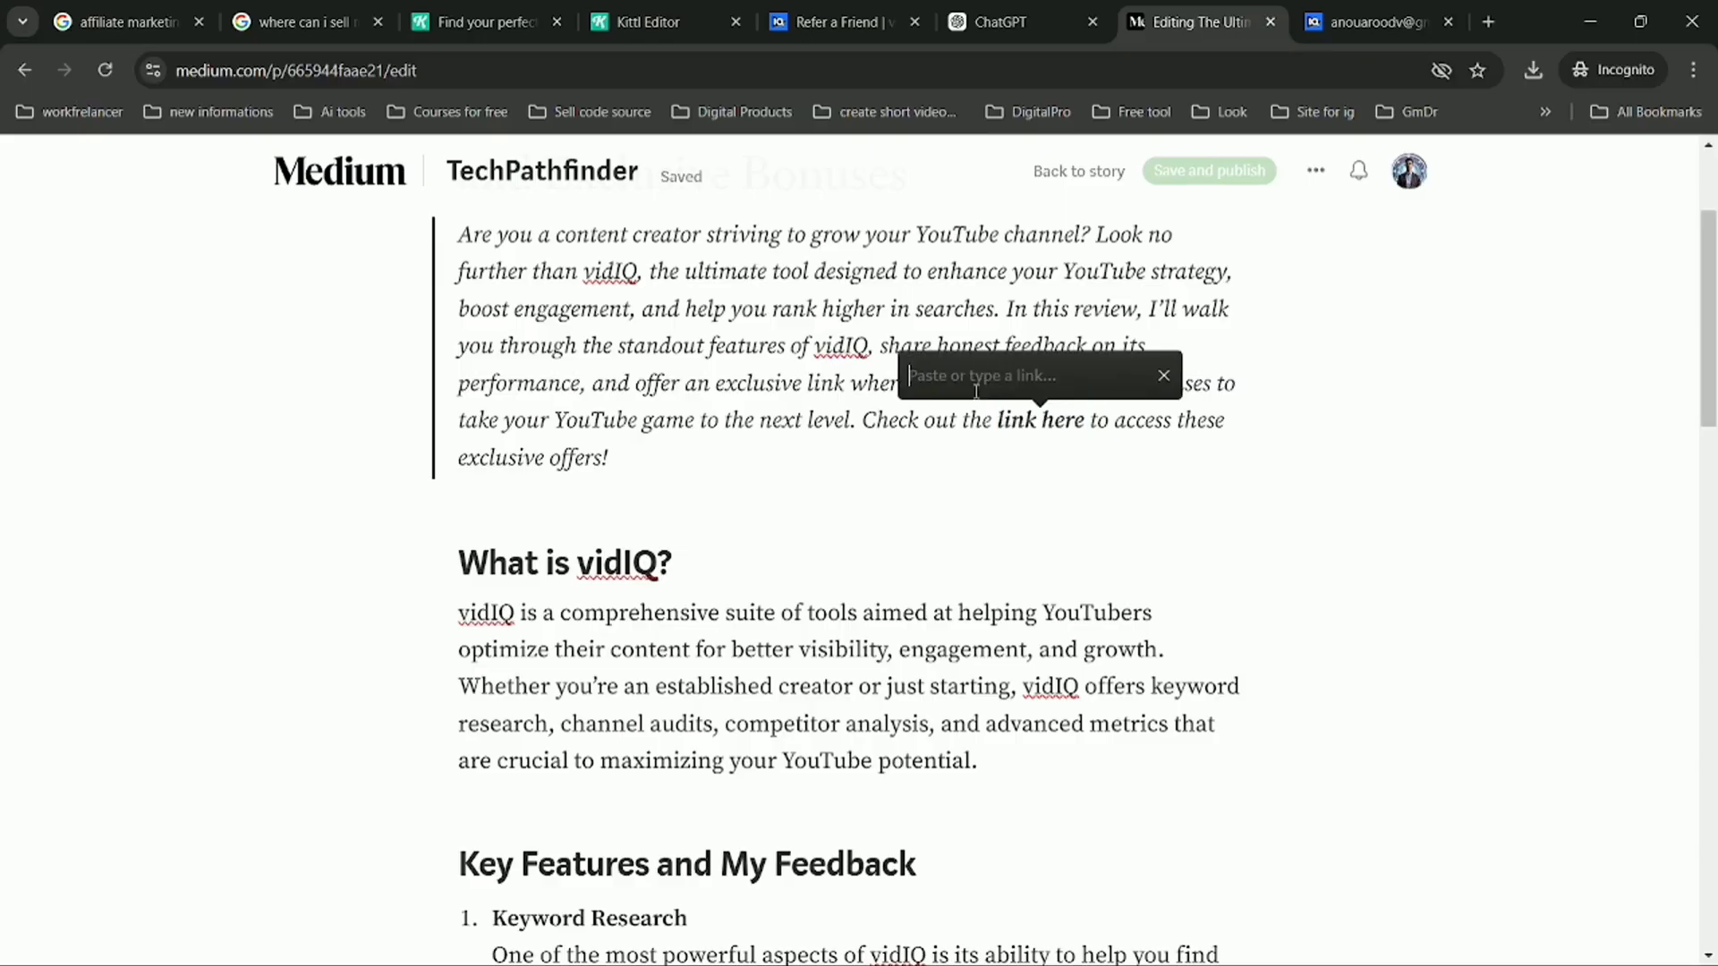
click(832, 21)
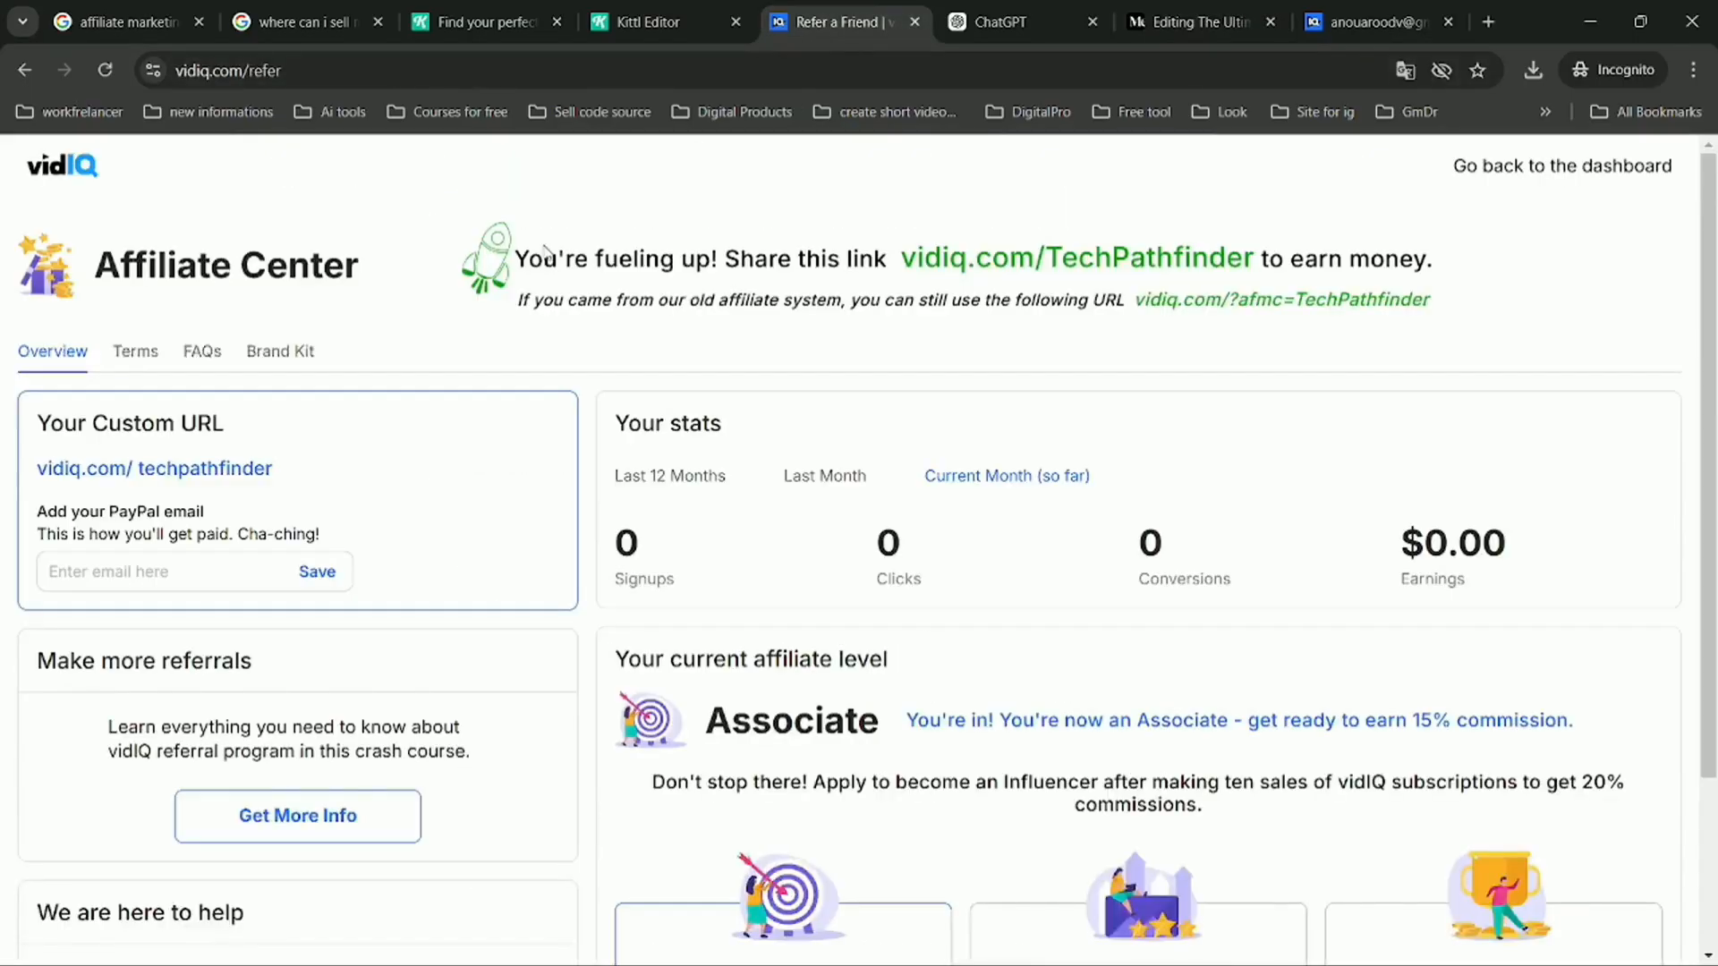
click(269, 471)
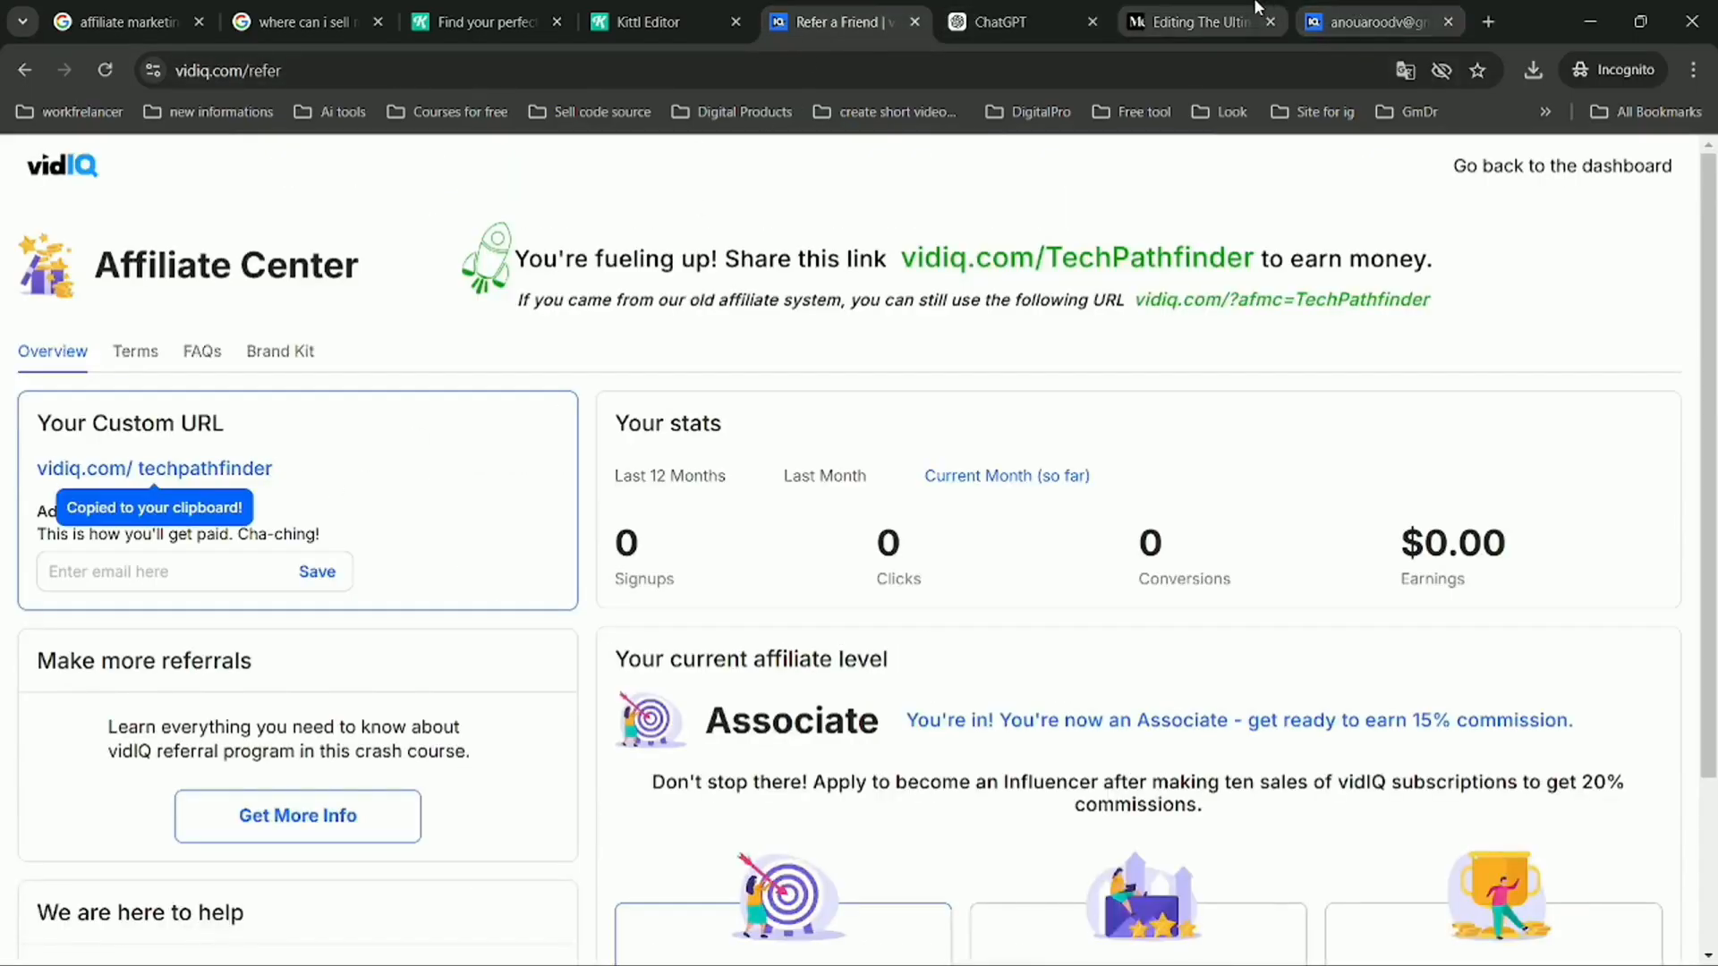
- Link the introduction's "link here" text to the copied vidIQ affiliate URL and republish the story
click(1199, 21)
right_click(1048, 417)
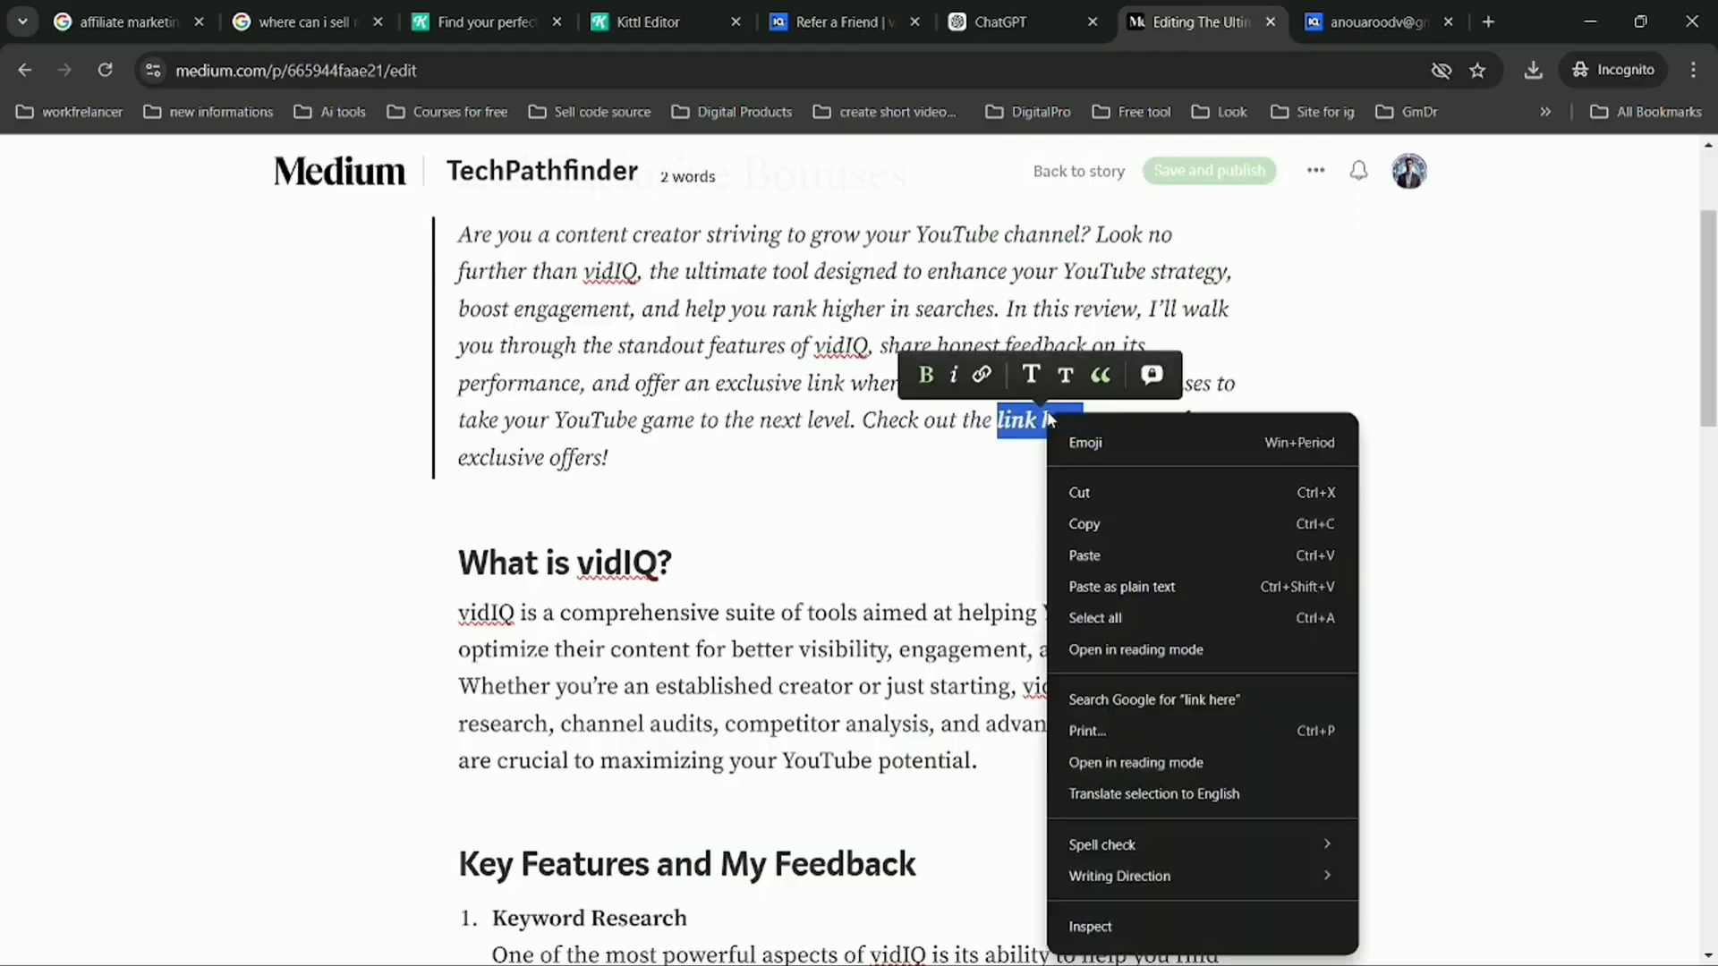
click(973, 385)
click(981, 375)
right_click(973, 377)
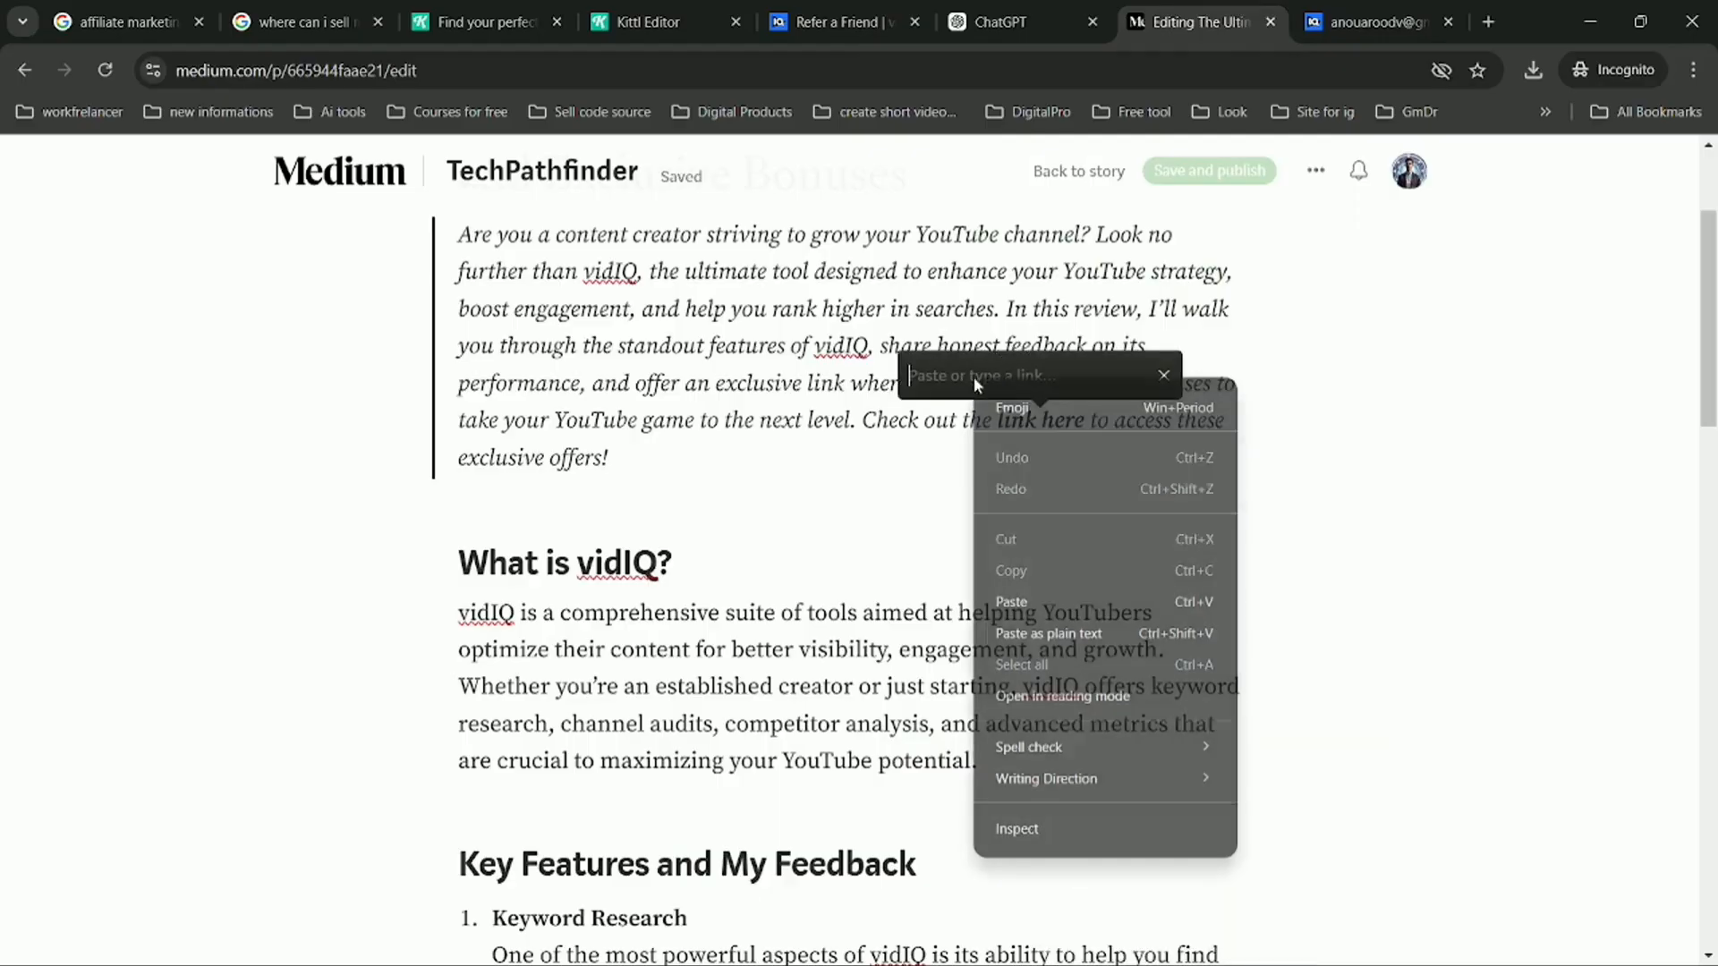
click(1018, 603)
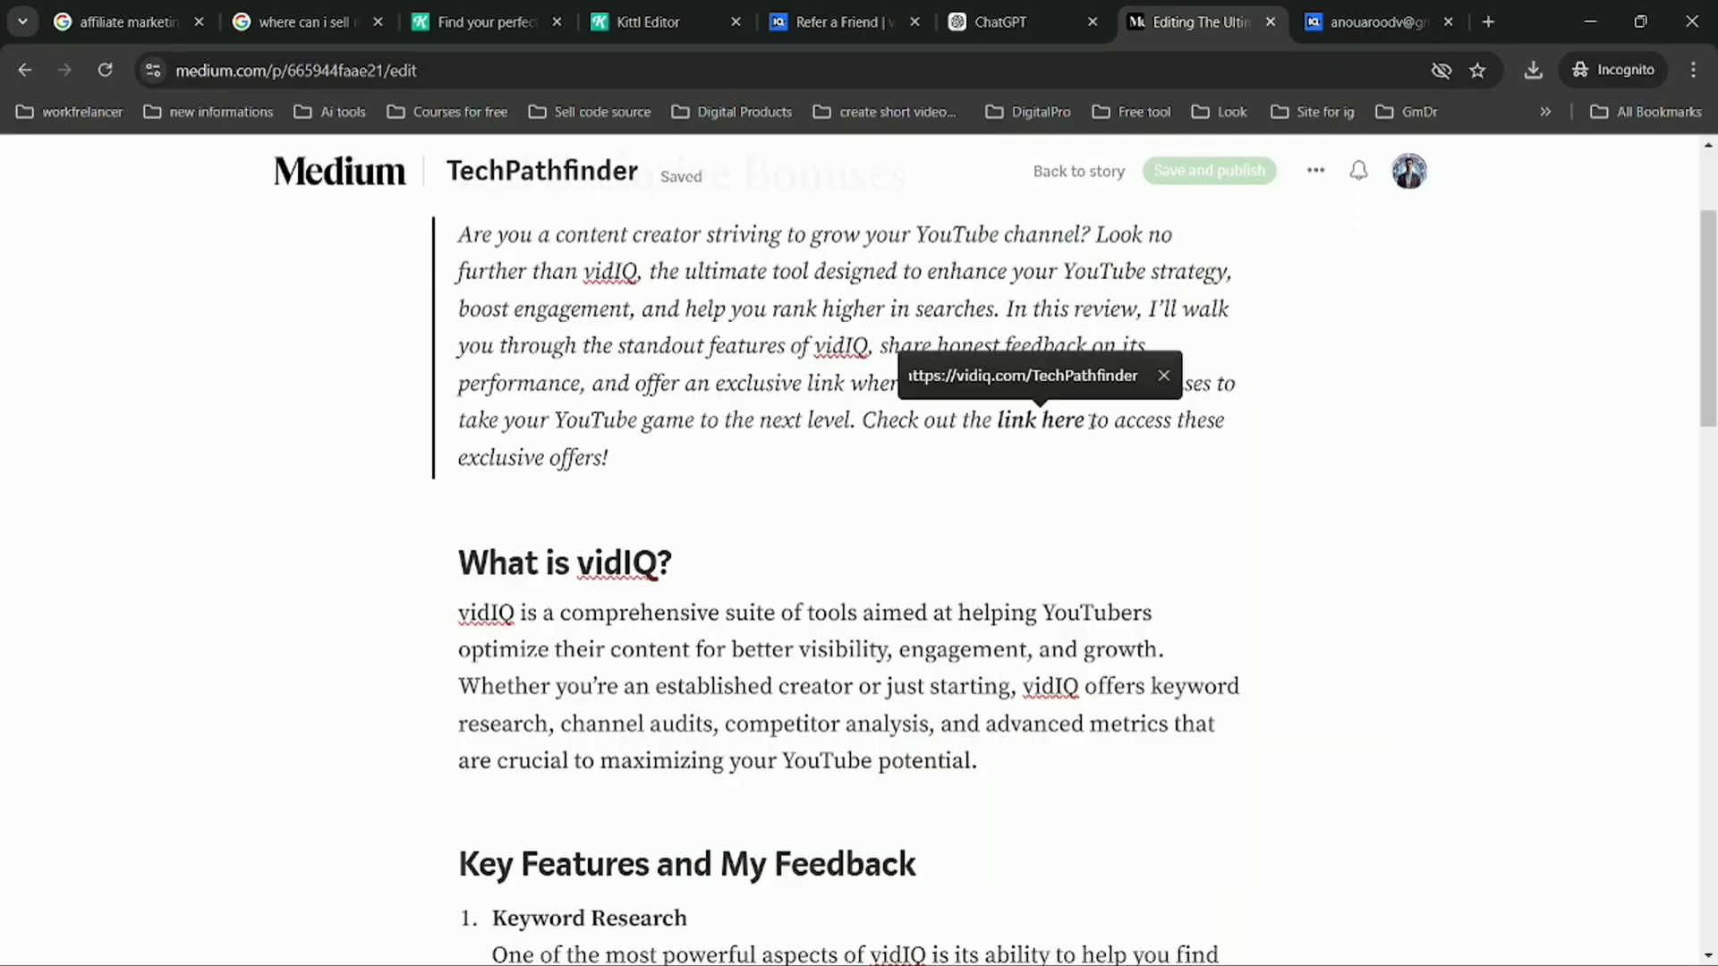
key(Return)
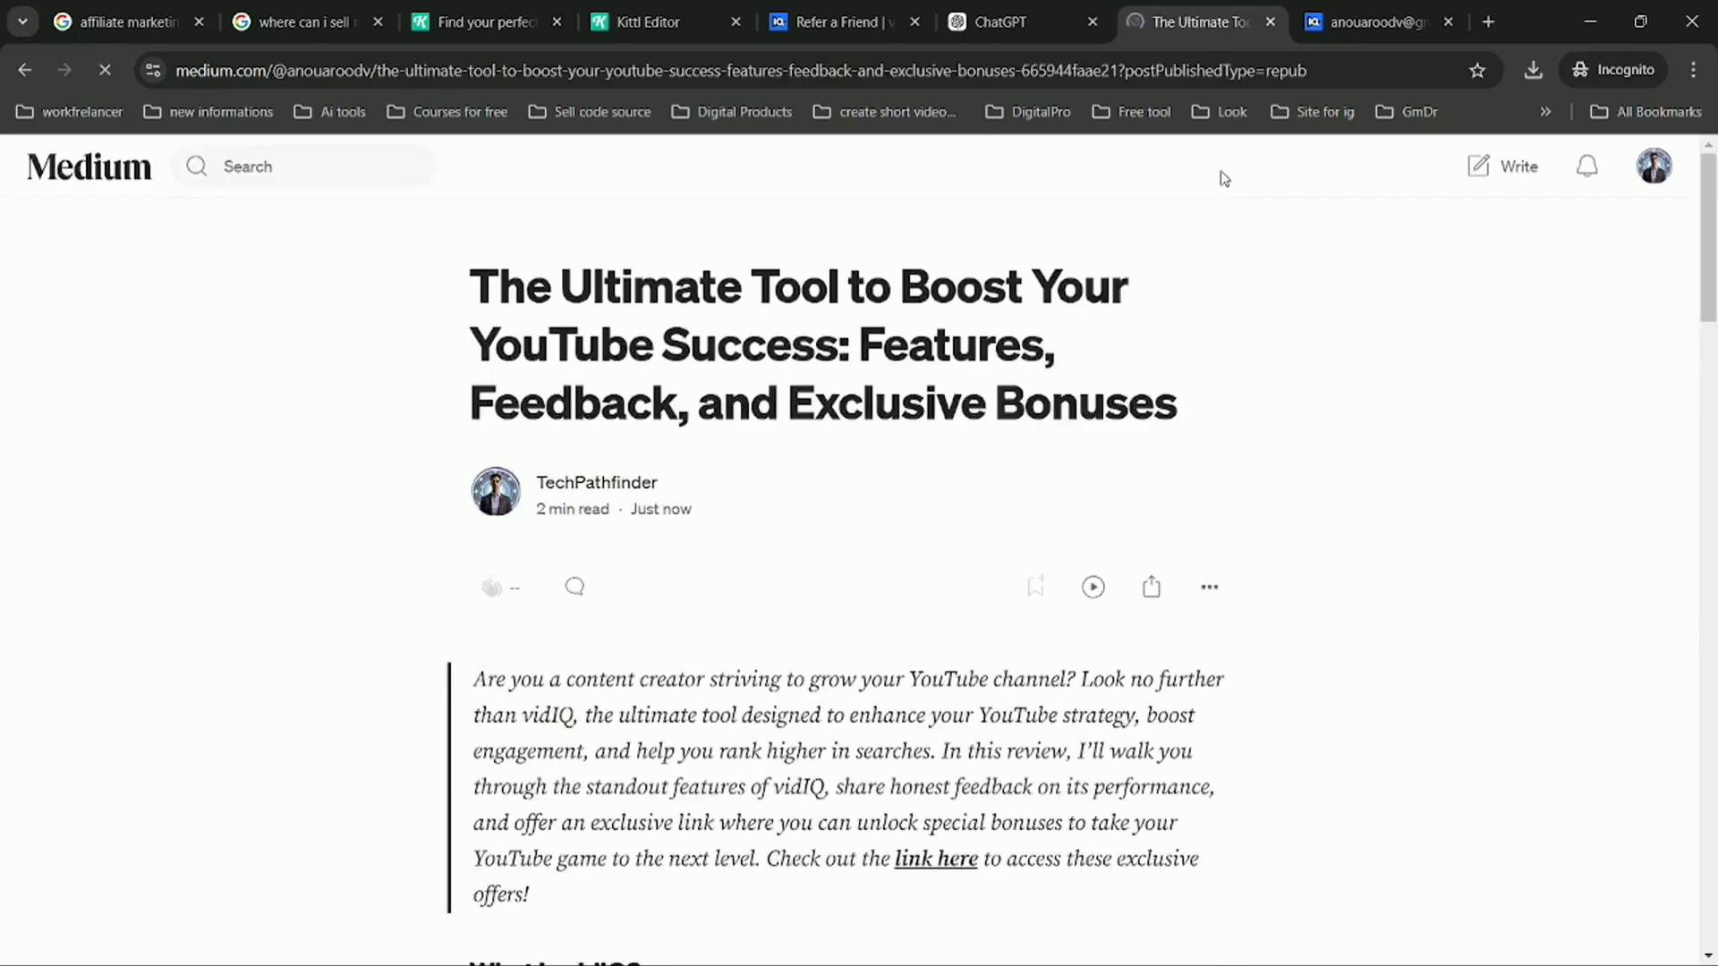
- Test the affiliate link in the republished article's introduction and return to the article
scroll(1052, 573, down, 1)
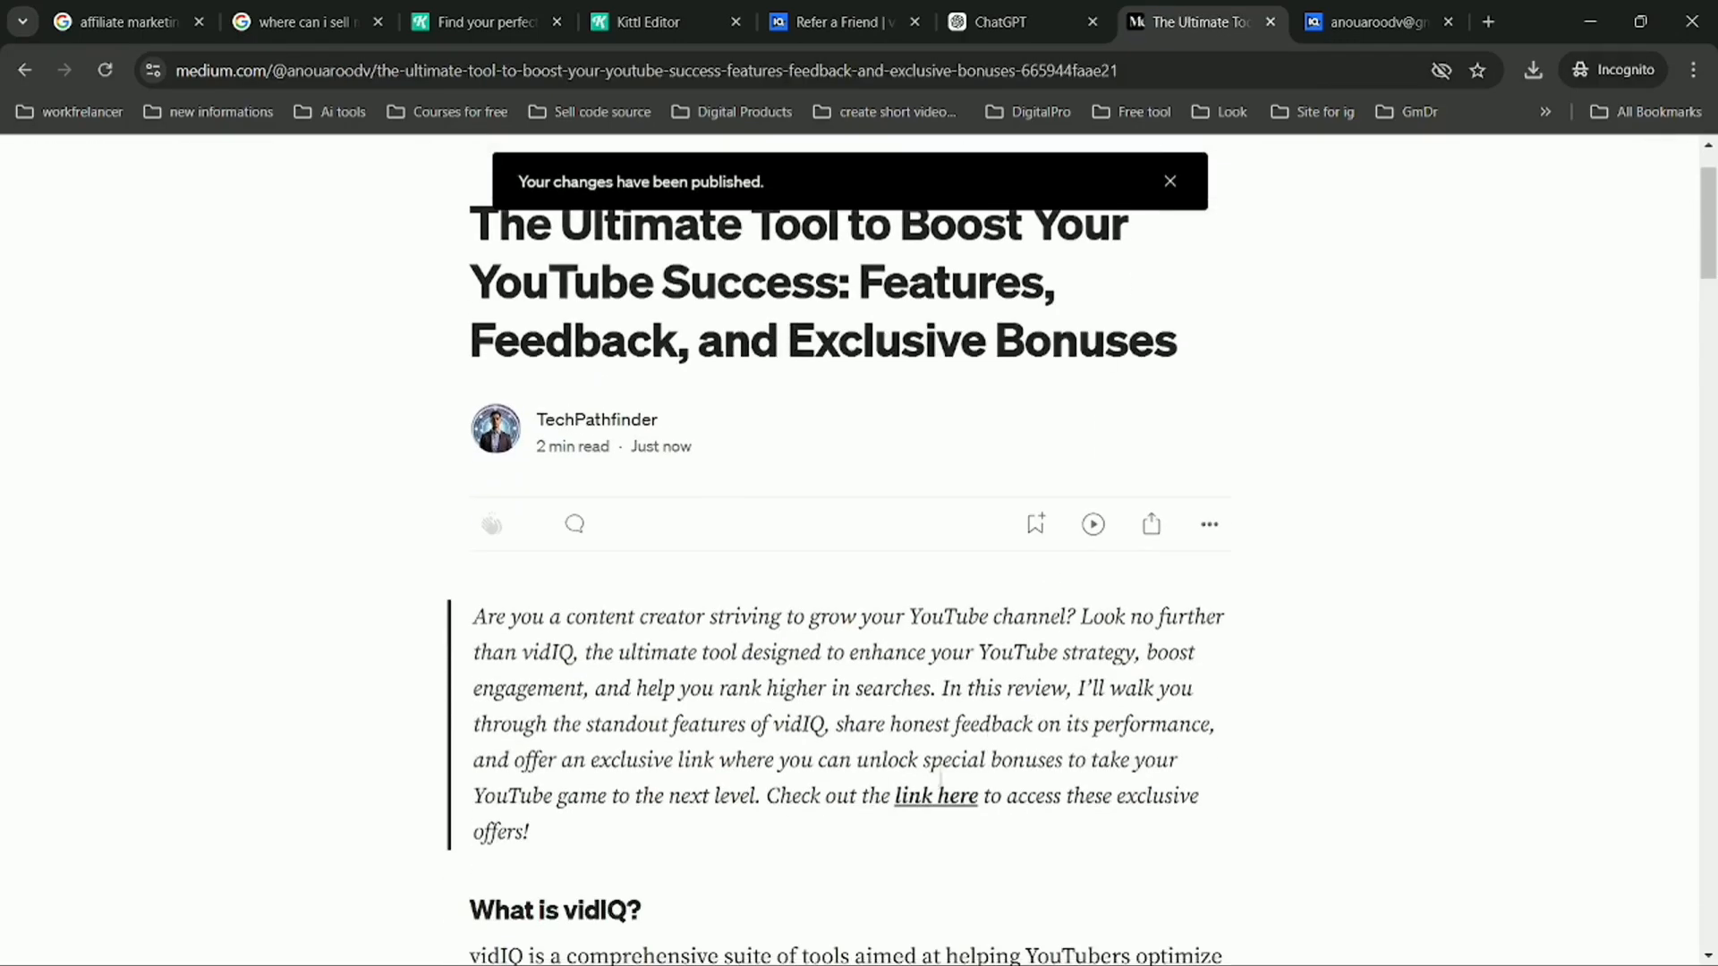
scroll(958, 682, down, 2)
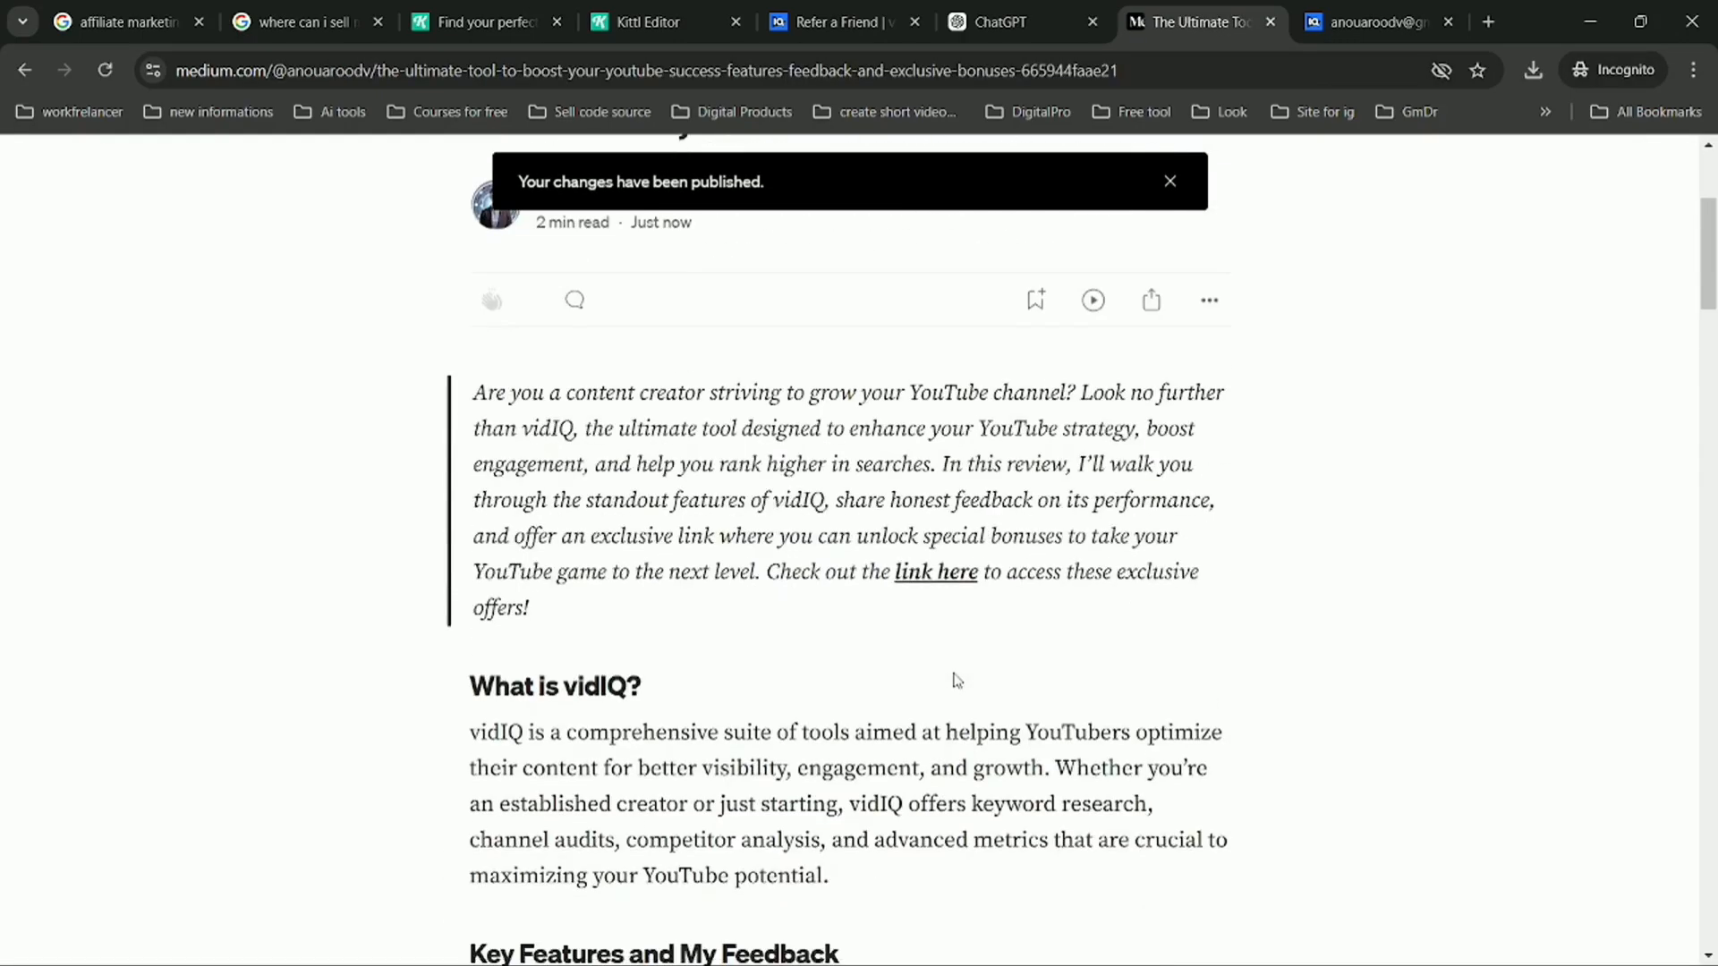
click(952, 582)
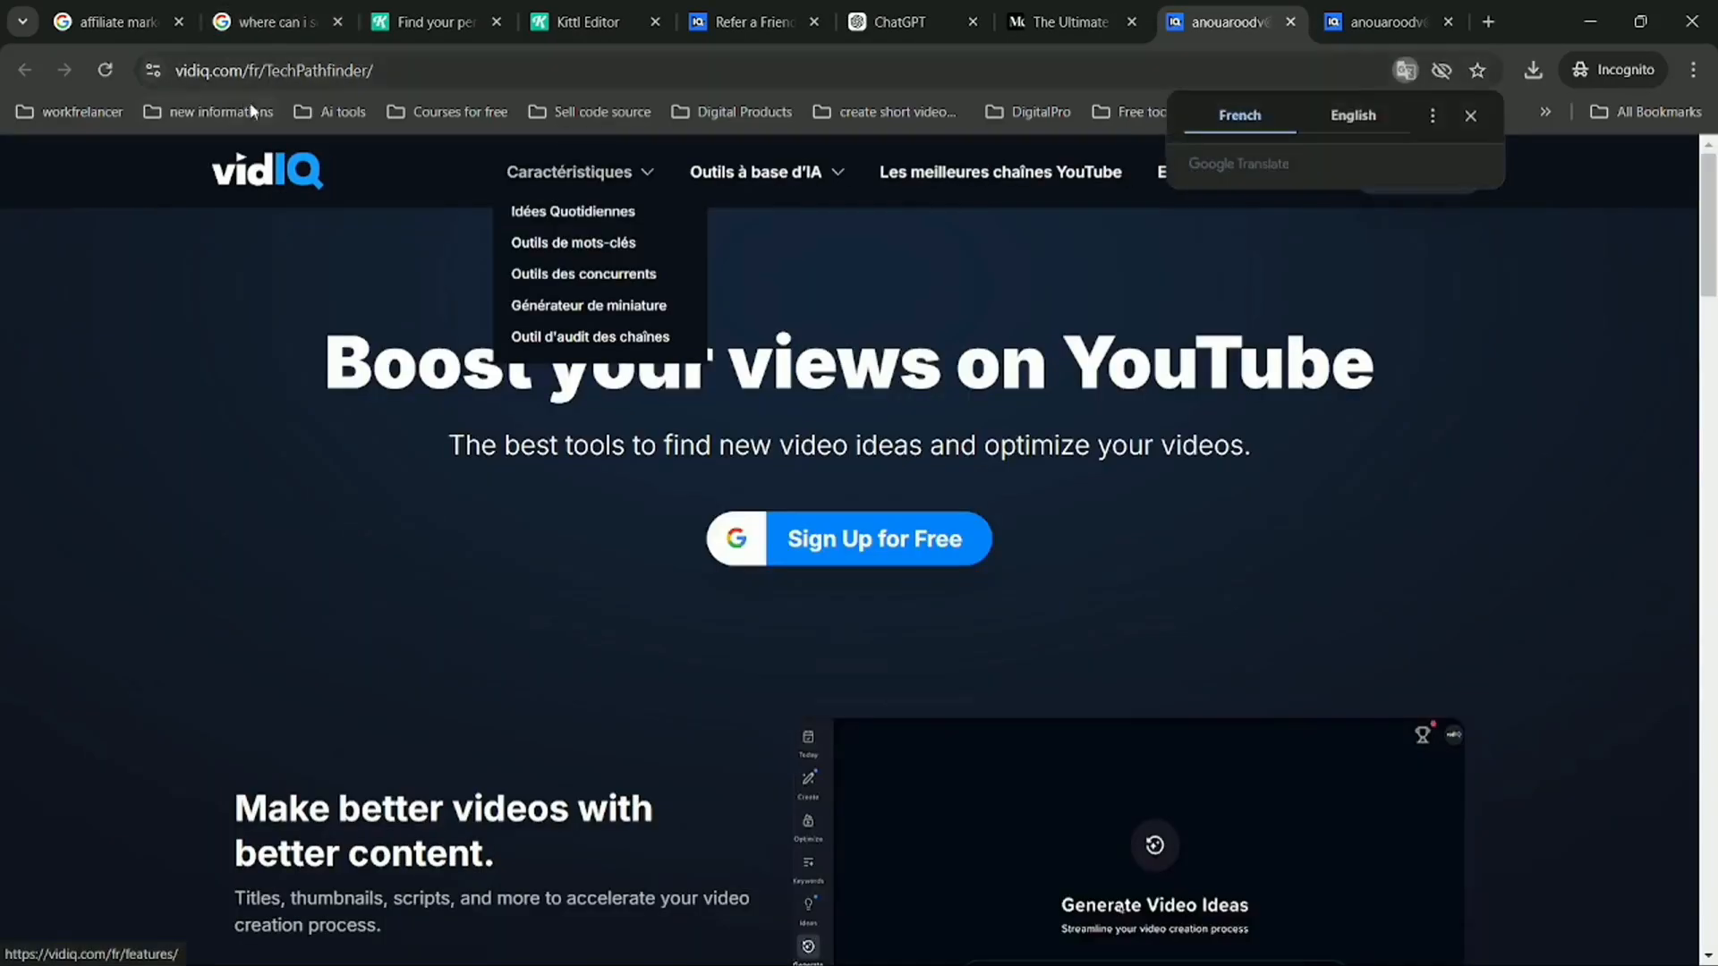
click(1043, 7)
- Review the republished article from its title through the key features and SEO image to the closing link and topics
scroll(1035, 404, up, 4)
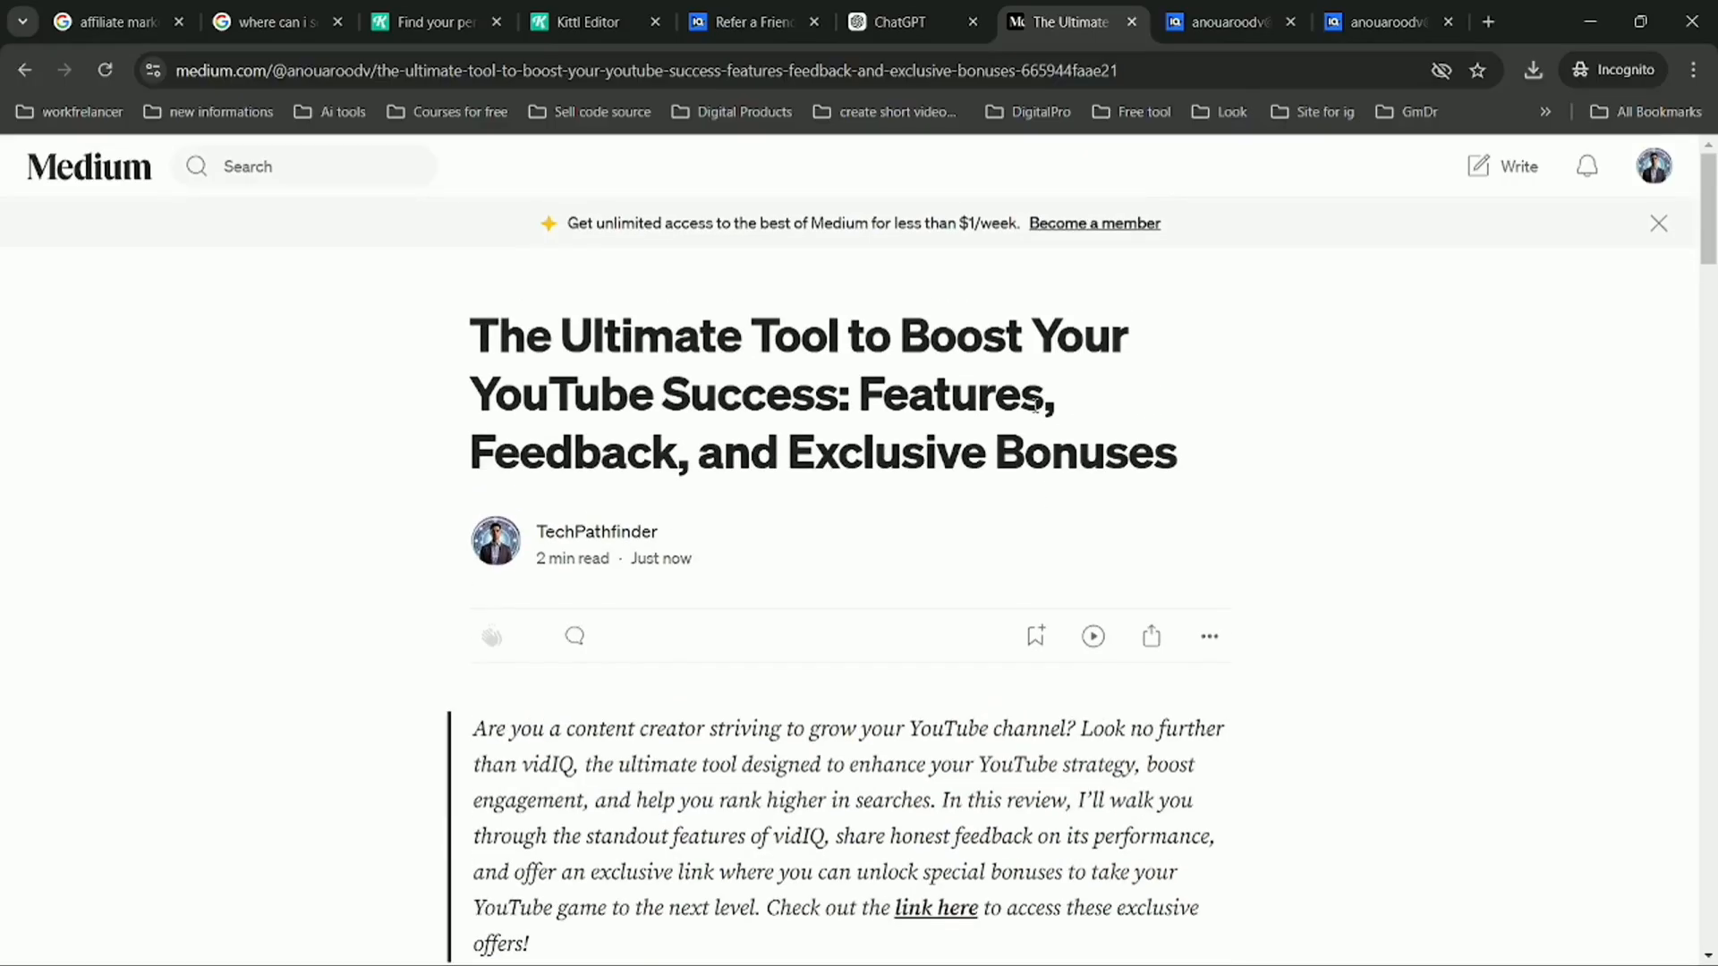
scroll(1011, 418, down, 4)
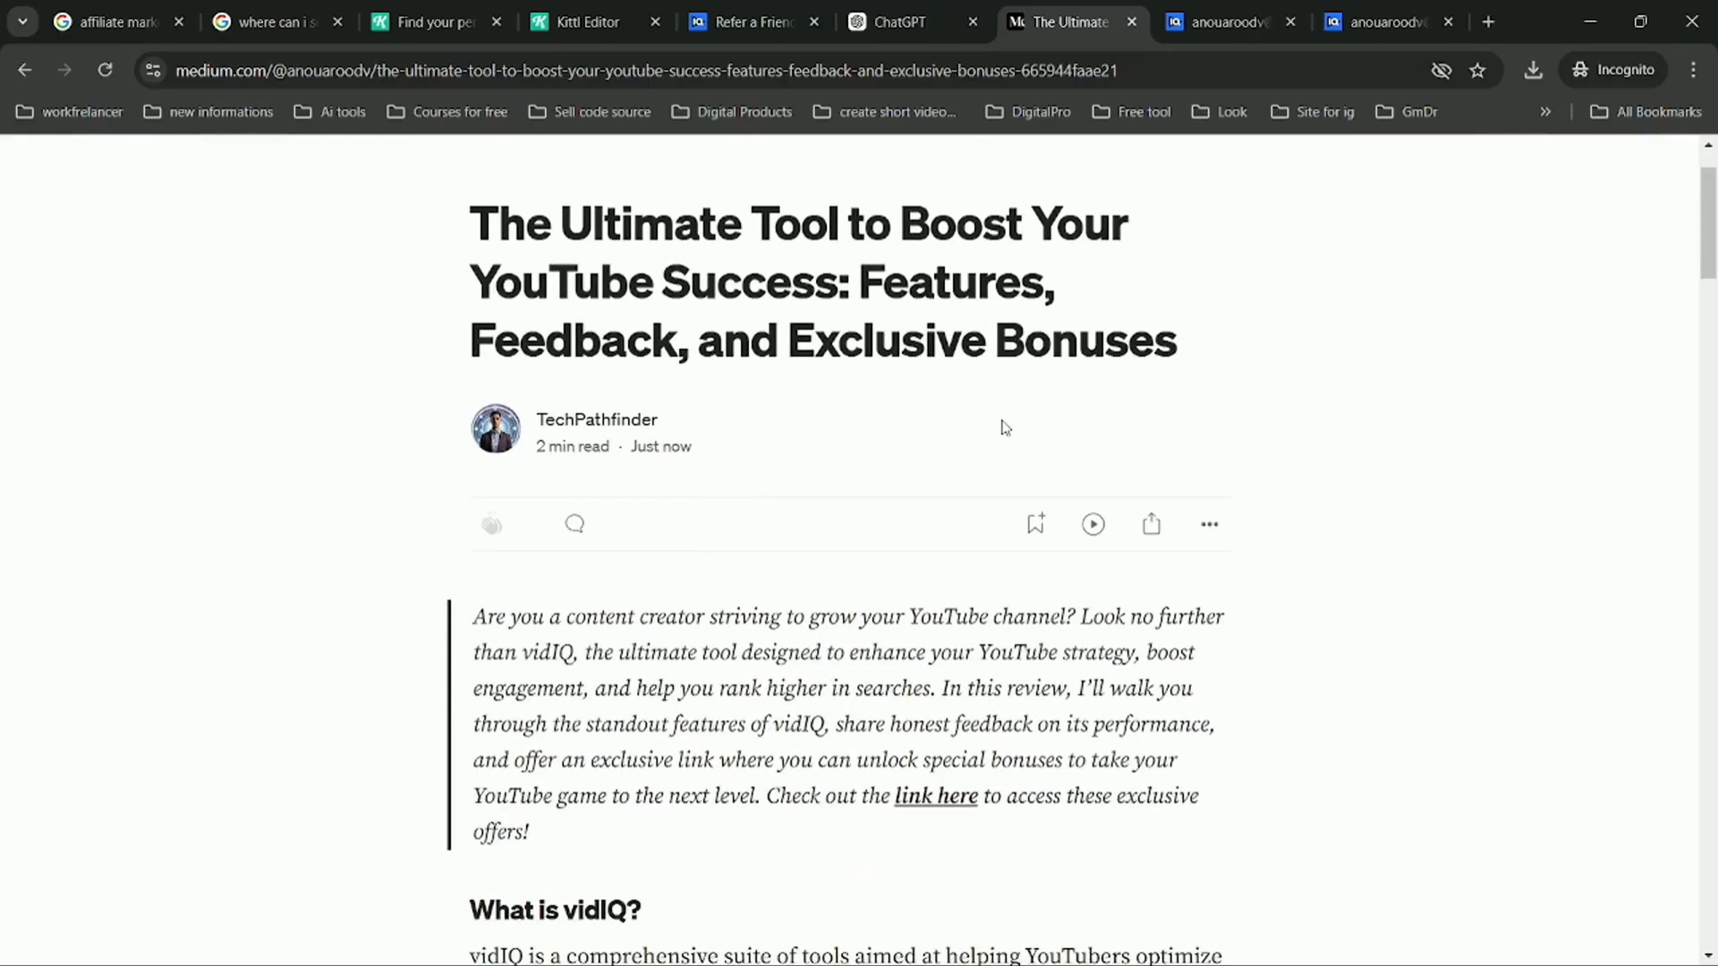
scroll(1003, 427, down, 1)
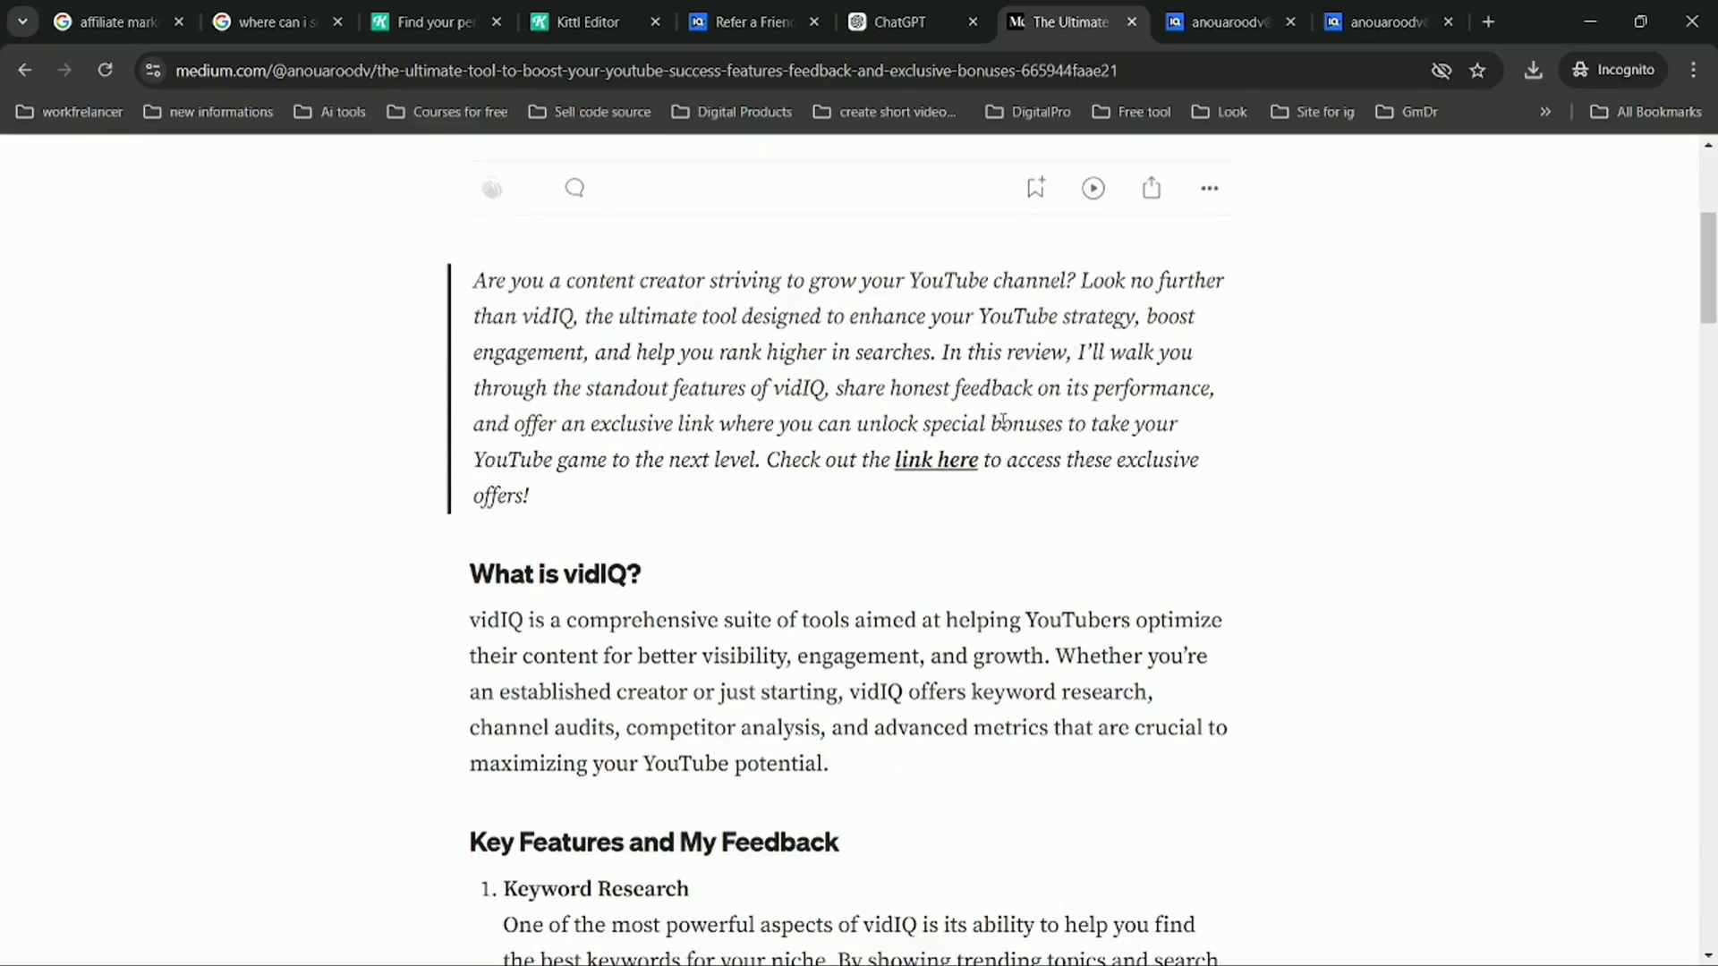
scroll(1002, 421, down, 3)
scroll(1006, 428, down, 1)
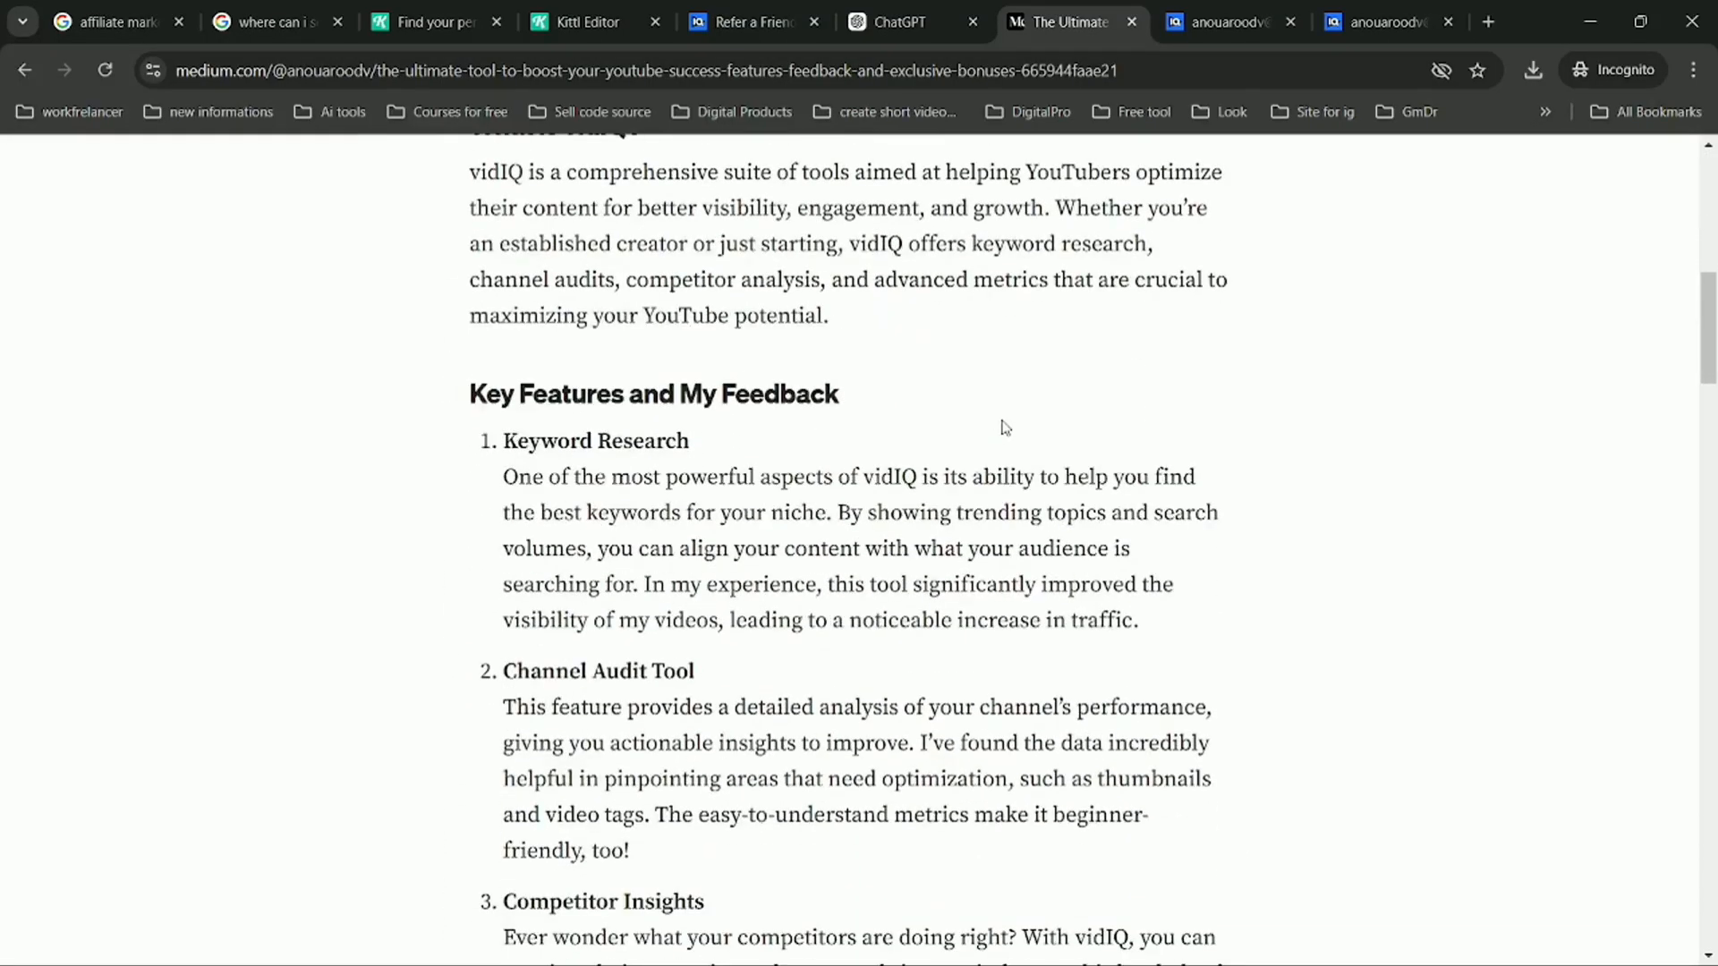
scroll(1004, 424, down, 3)
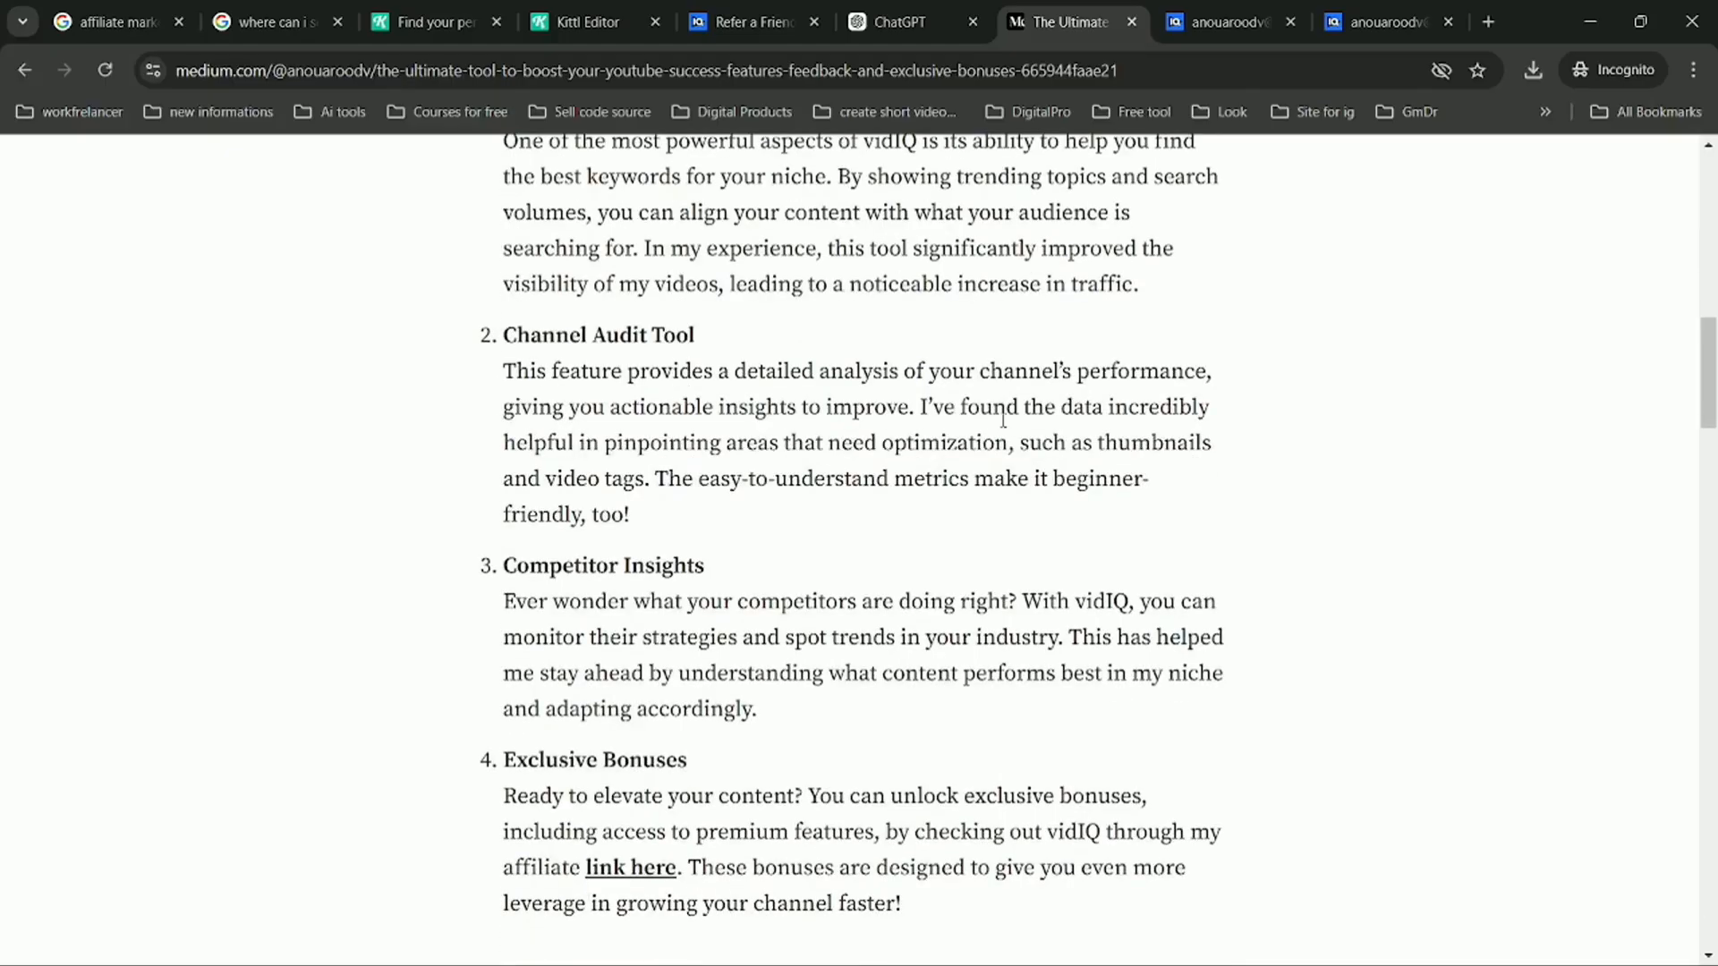
scroll(1003, 421, down, 3)
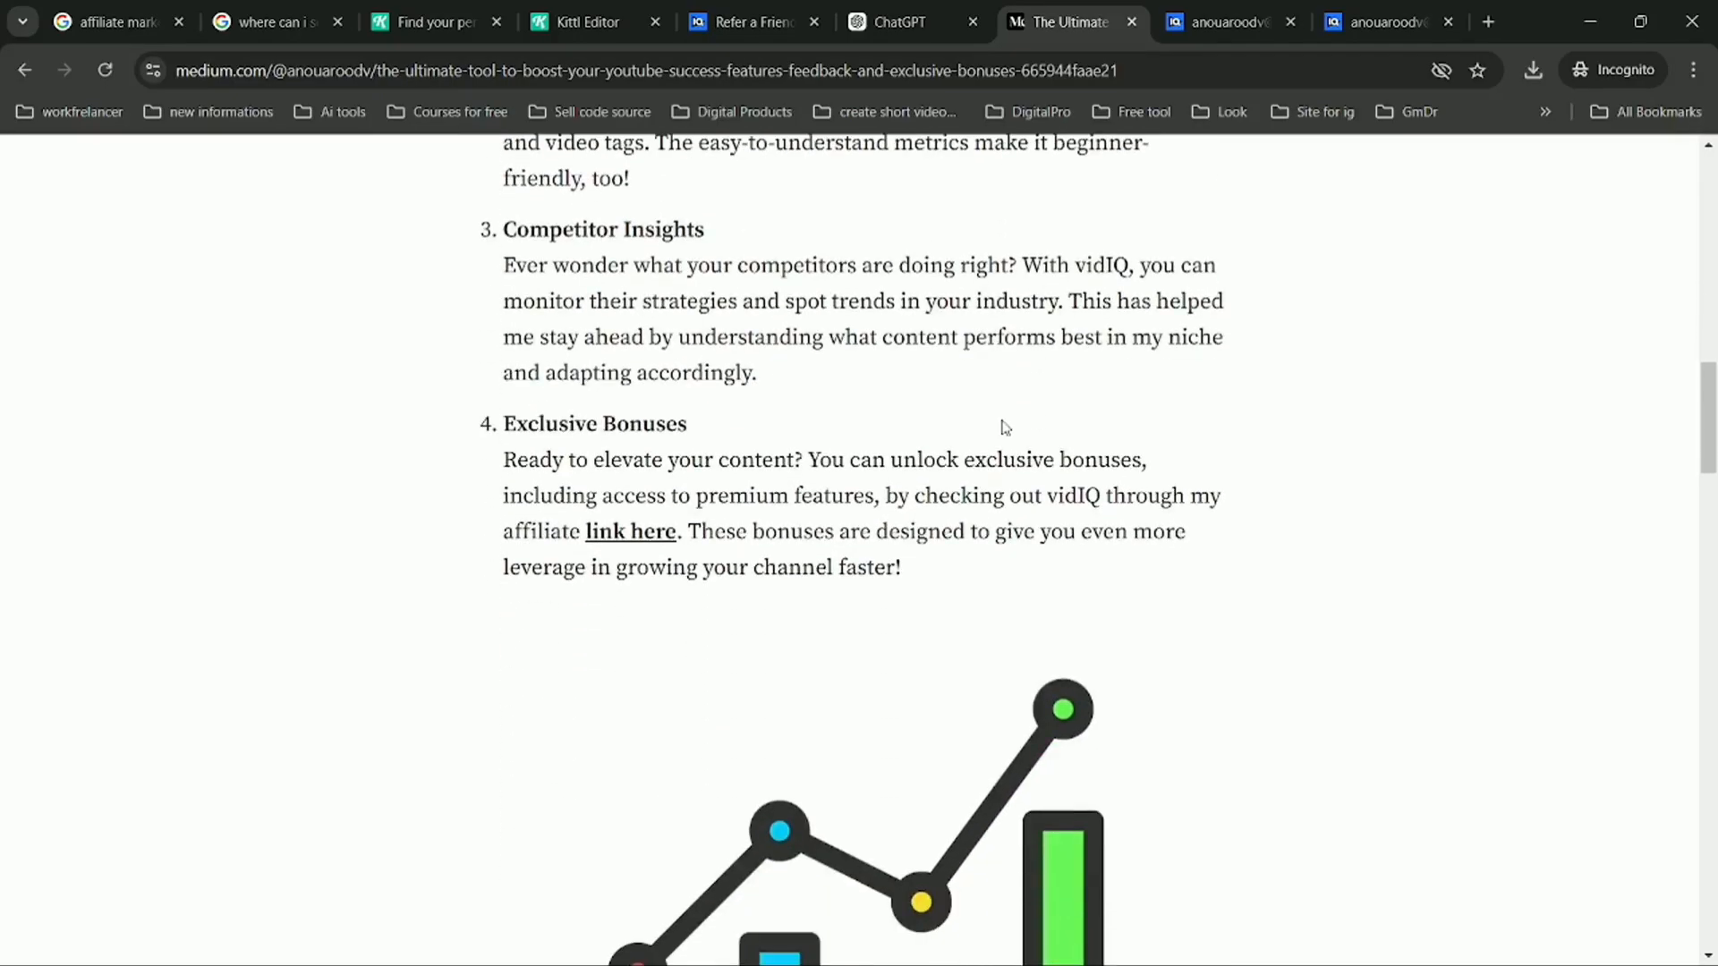
scroll(1004, 424, down, 5)
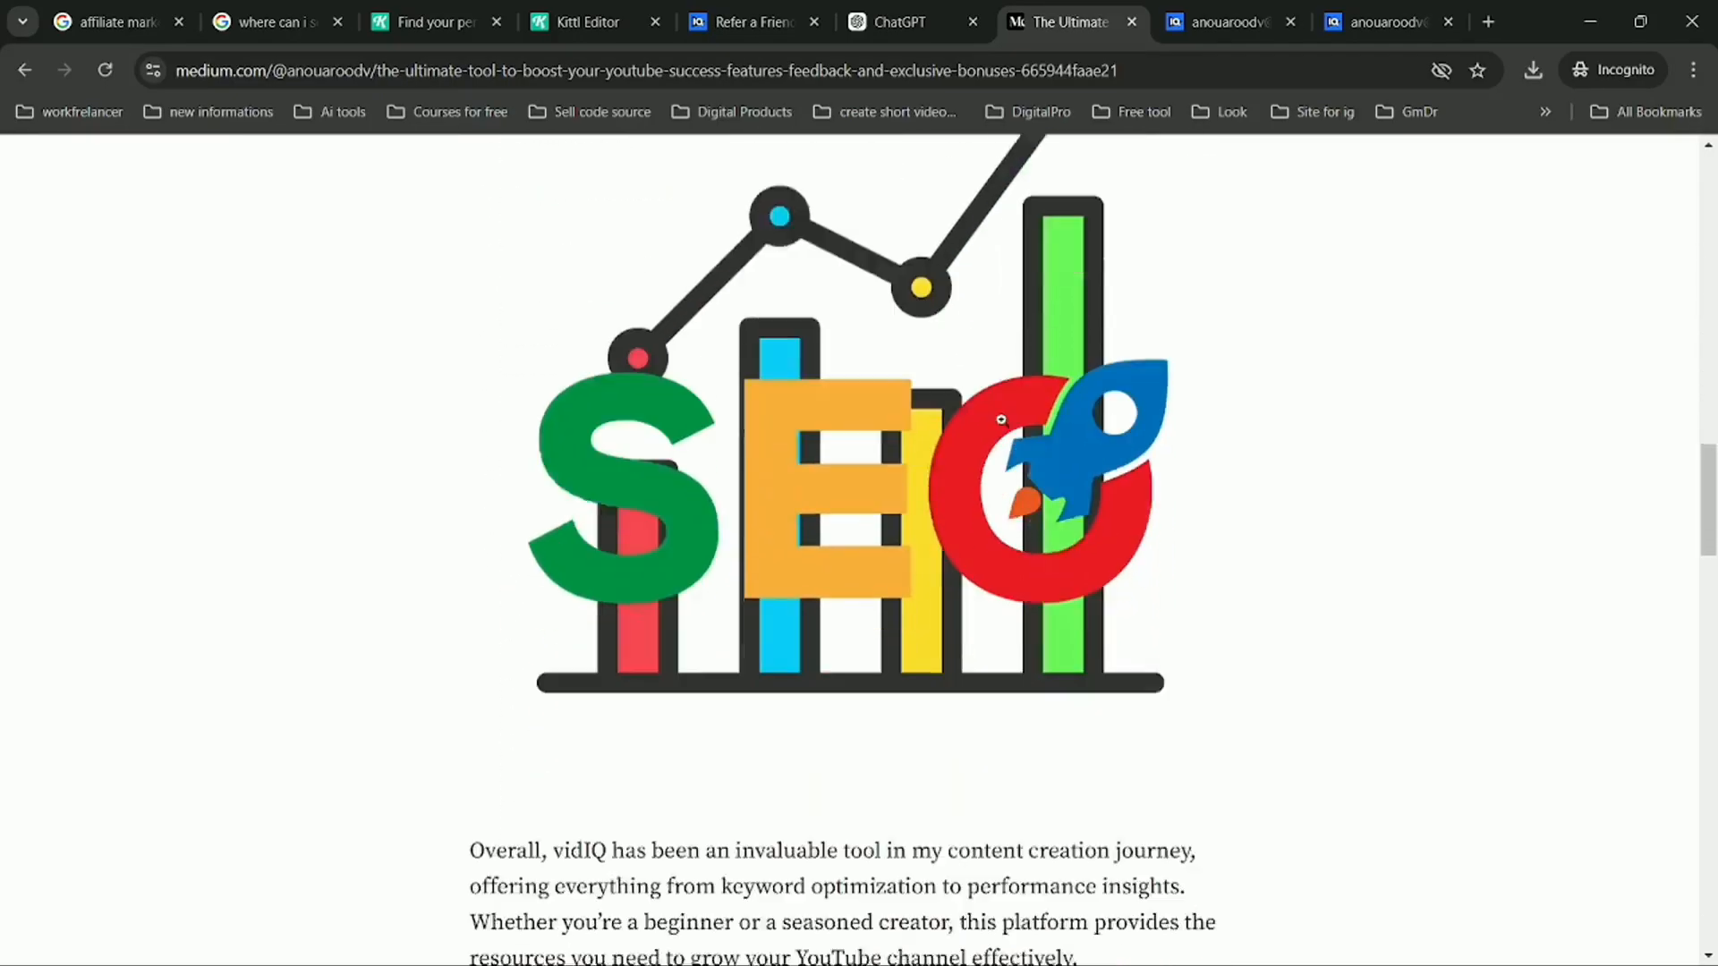
scroll(1002, 422, down, 4)
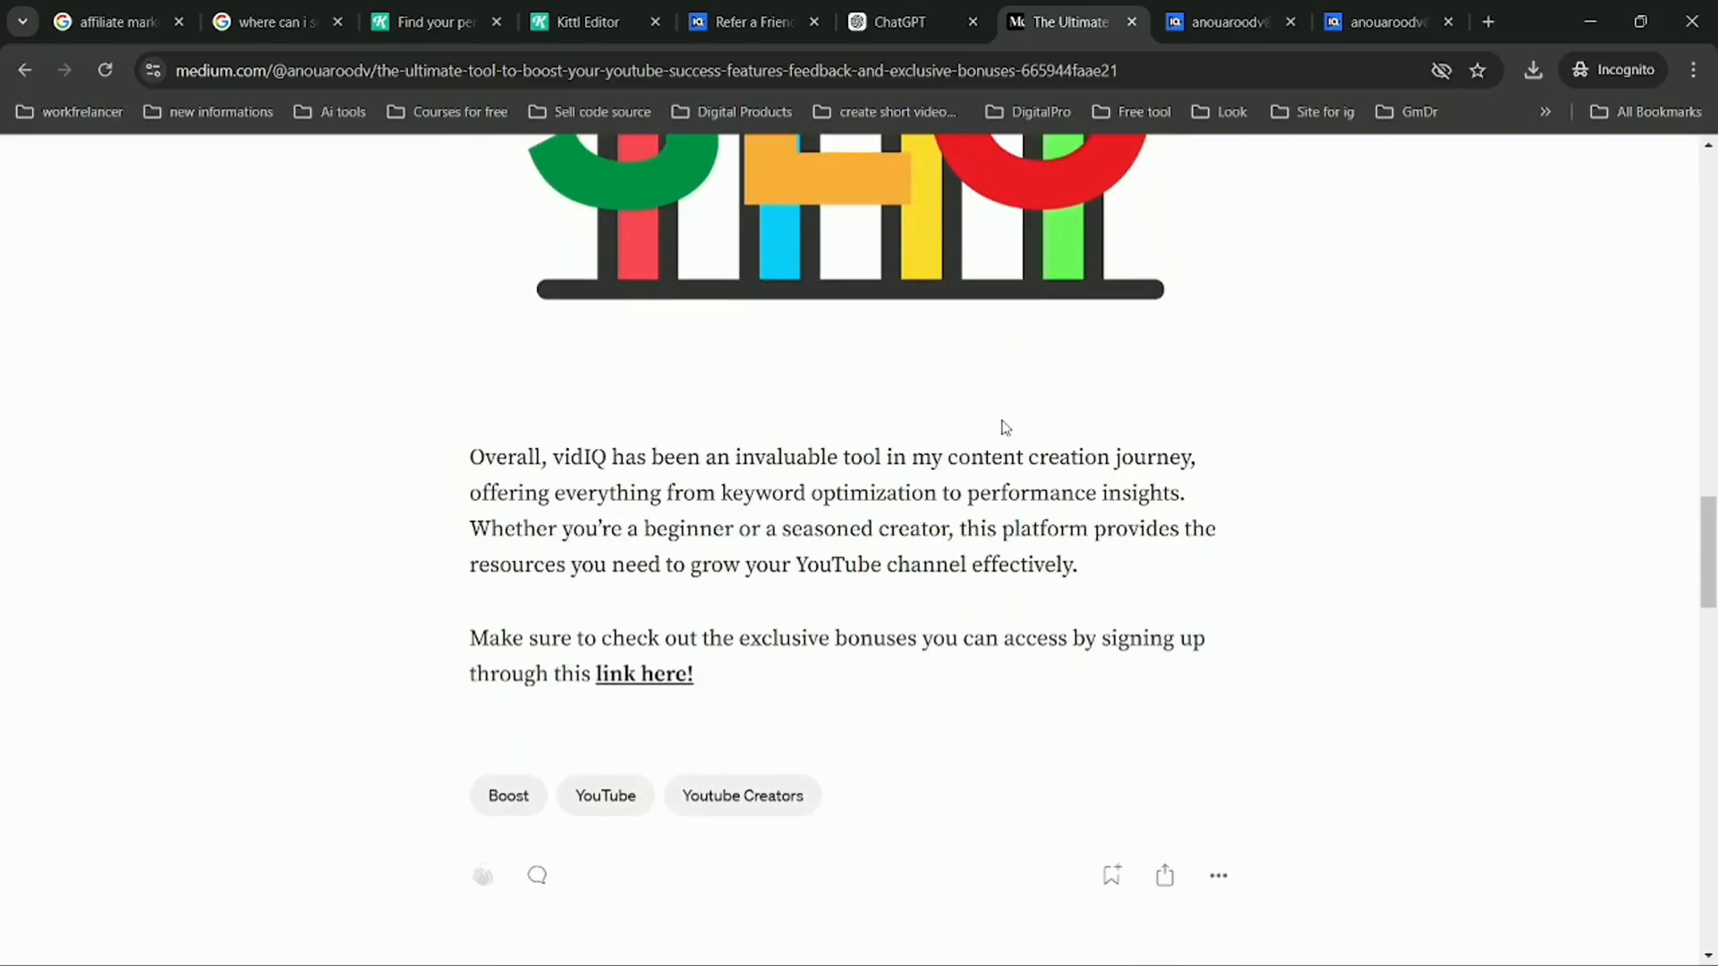
scroll(1005, 428, down, 1)
scroll(1004, 417, down, 2)
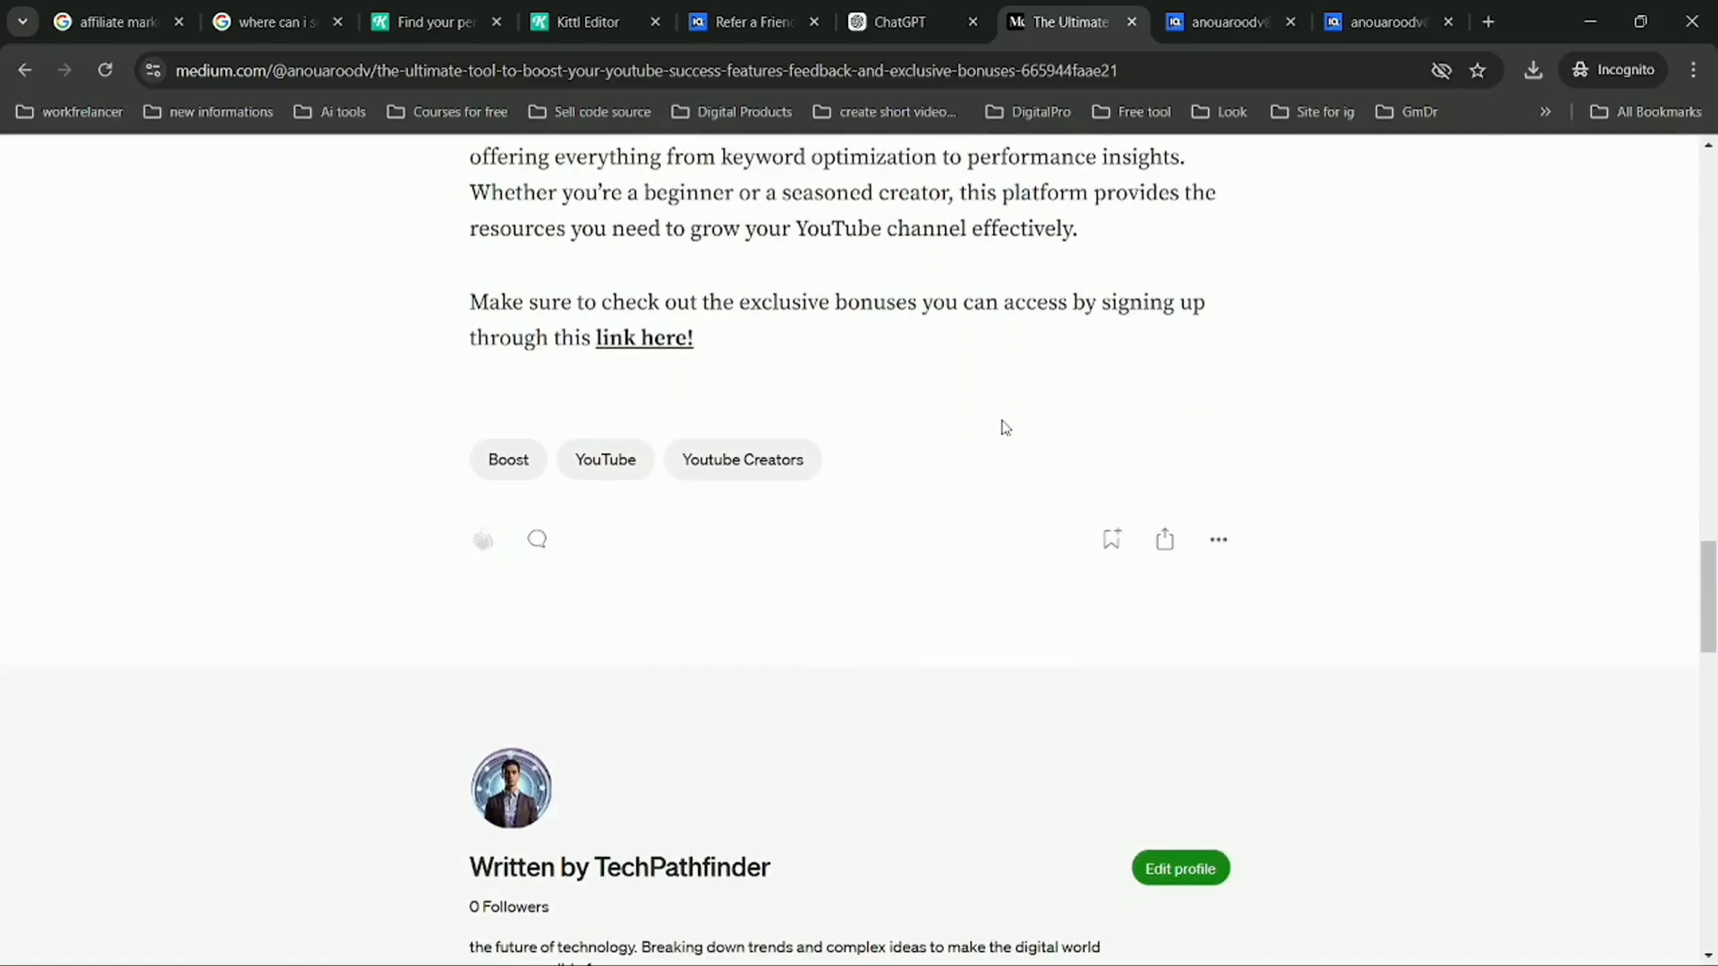
scroll(1005, 428, up, 1)
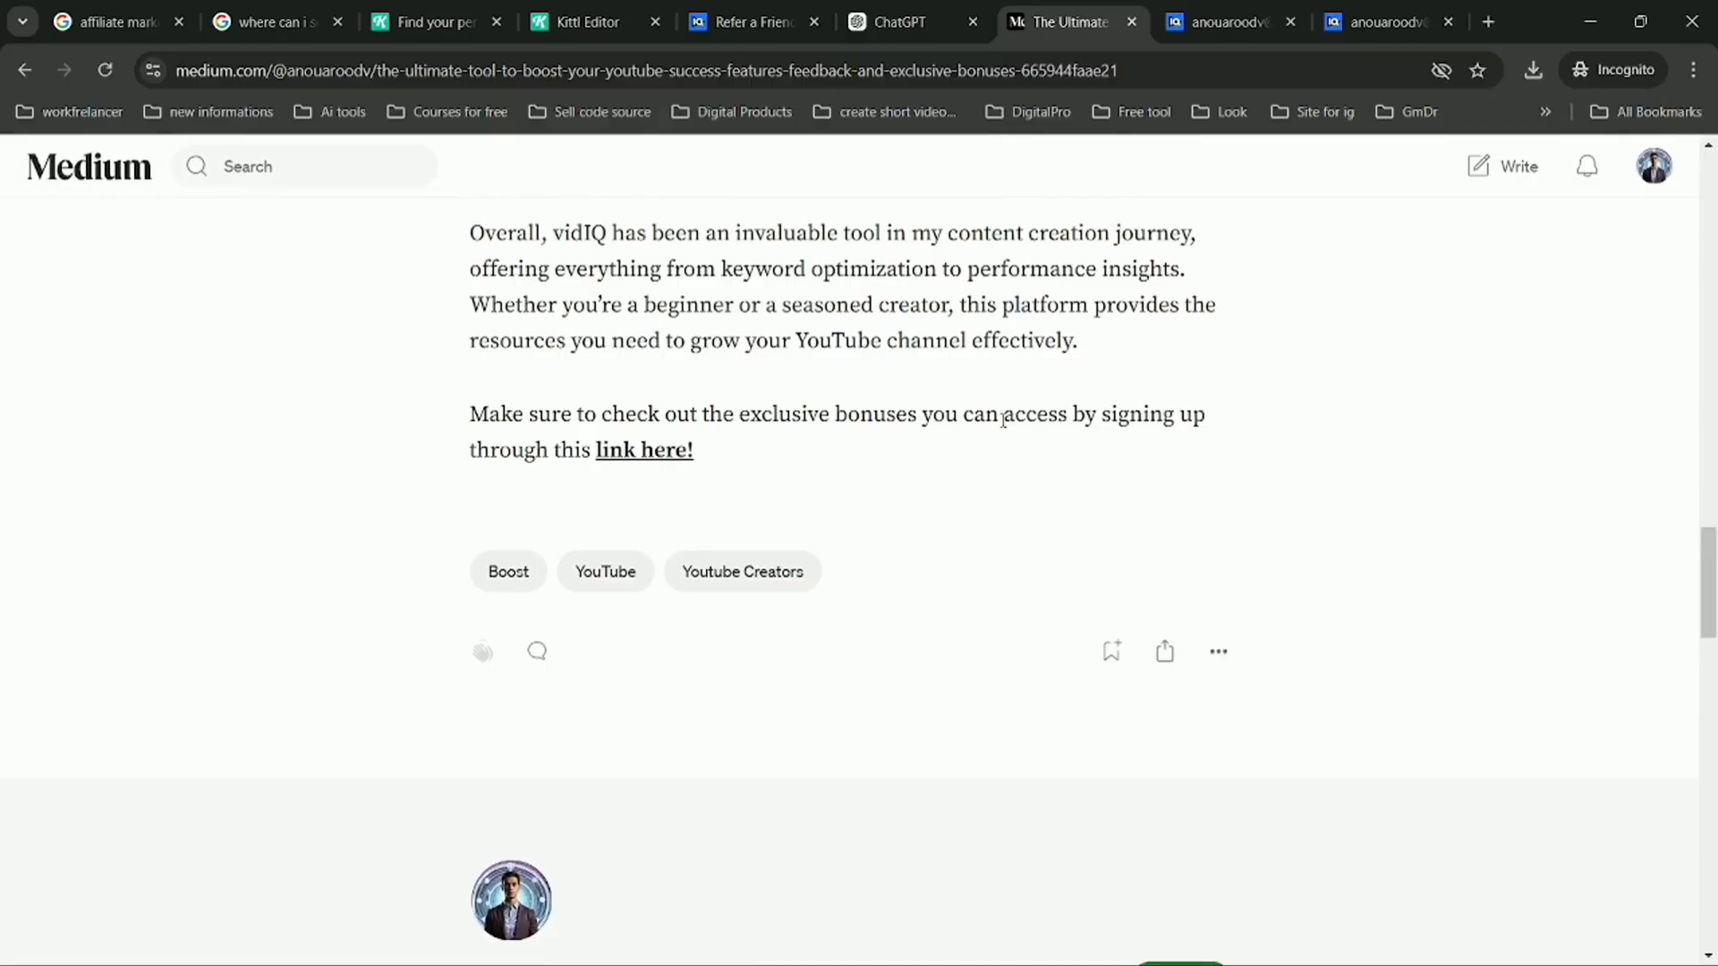
- Search Google for "spinbot" in a new browser tab and open the SpinBot article spinning site
scroll(1003, 419, up, 4)
scroll(1002, 421, up, 3)
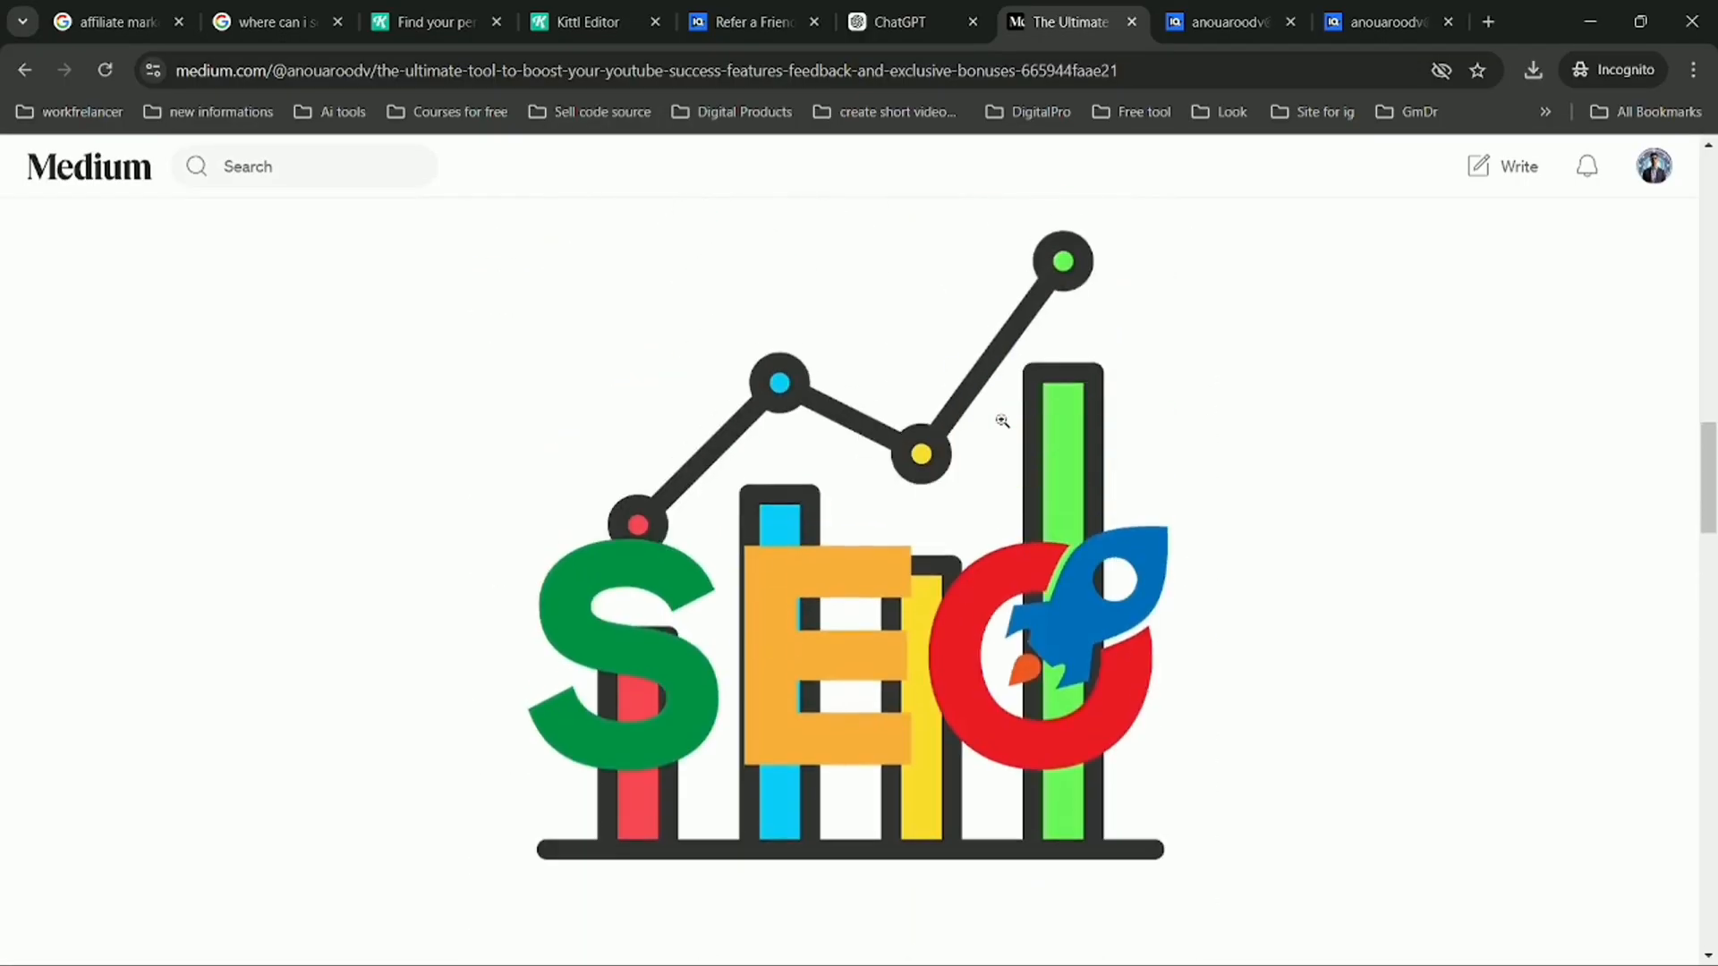
click(1488, 22)
text(spinbot)
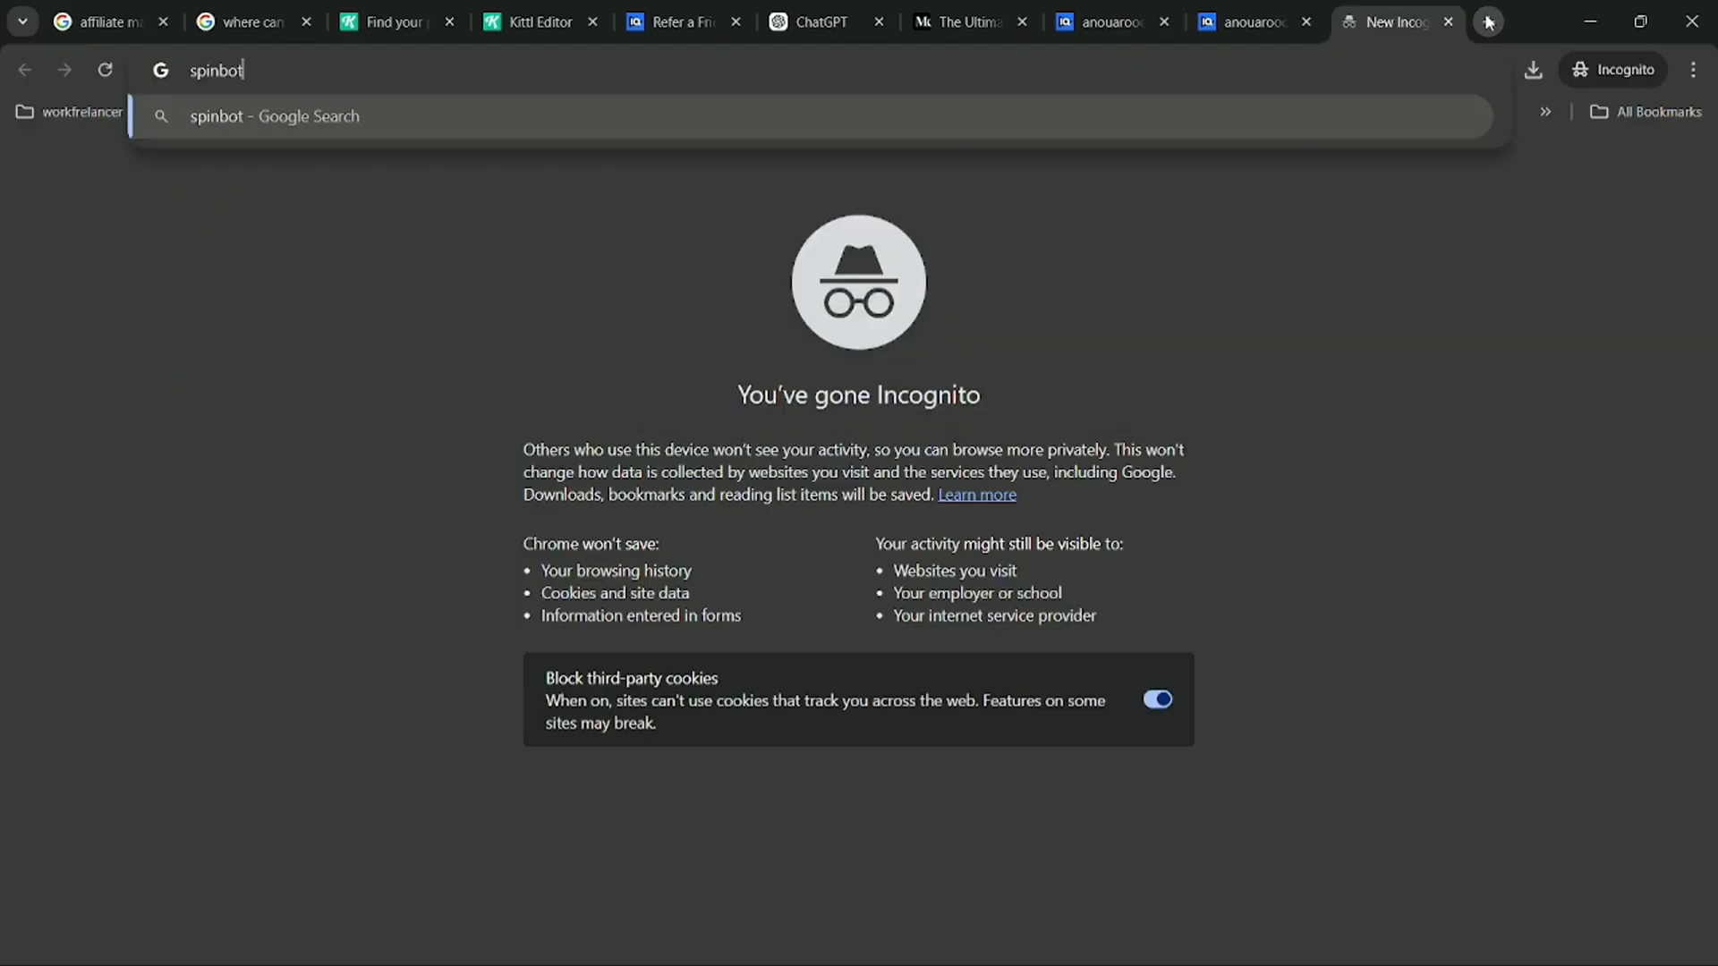
key(Return)
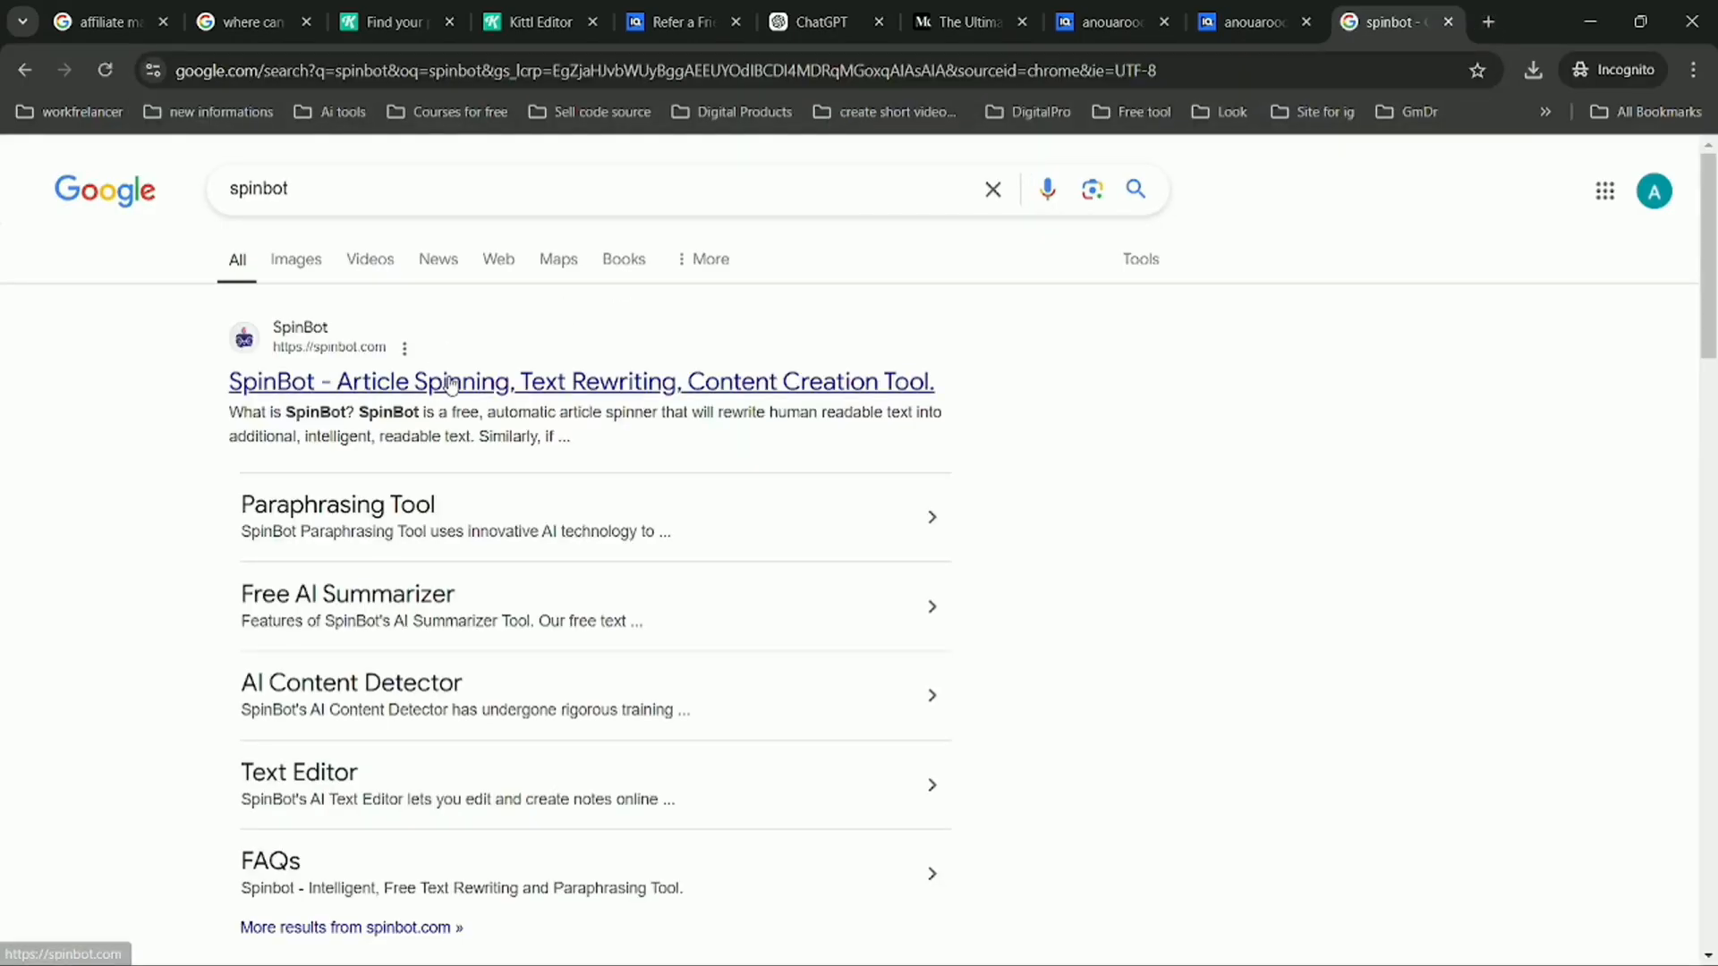
click(450, 384)
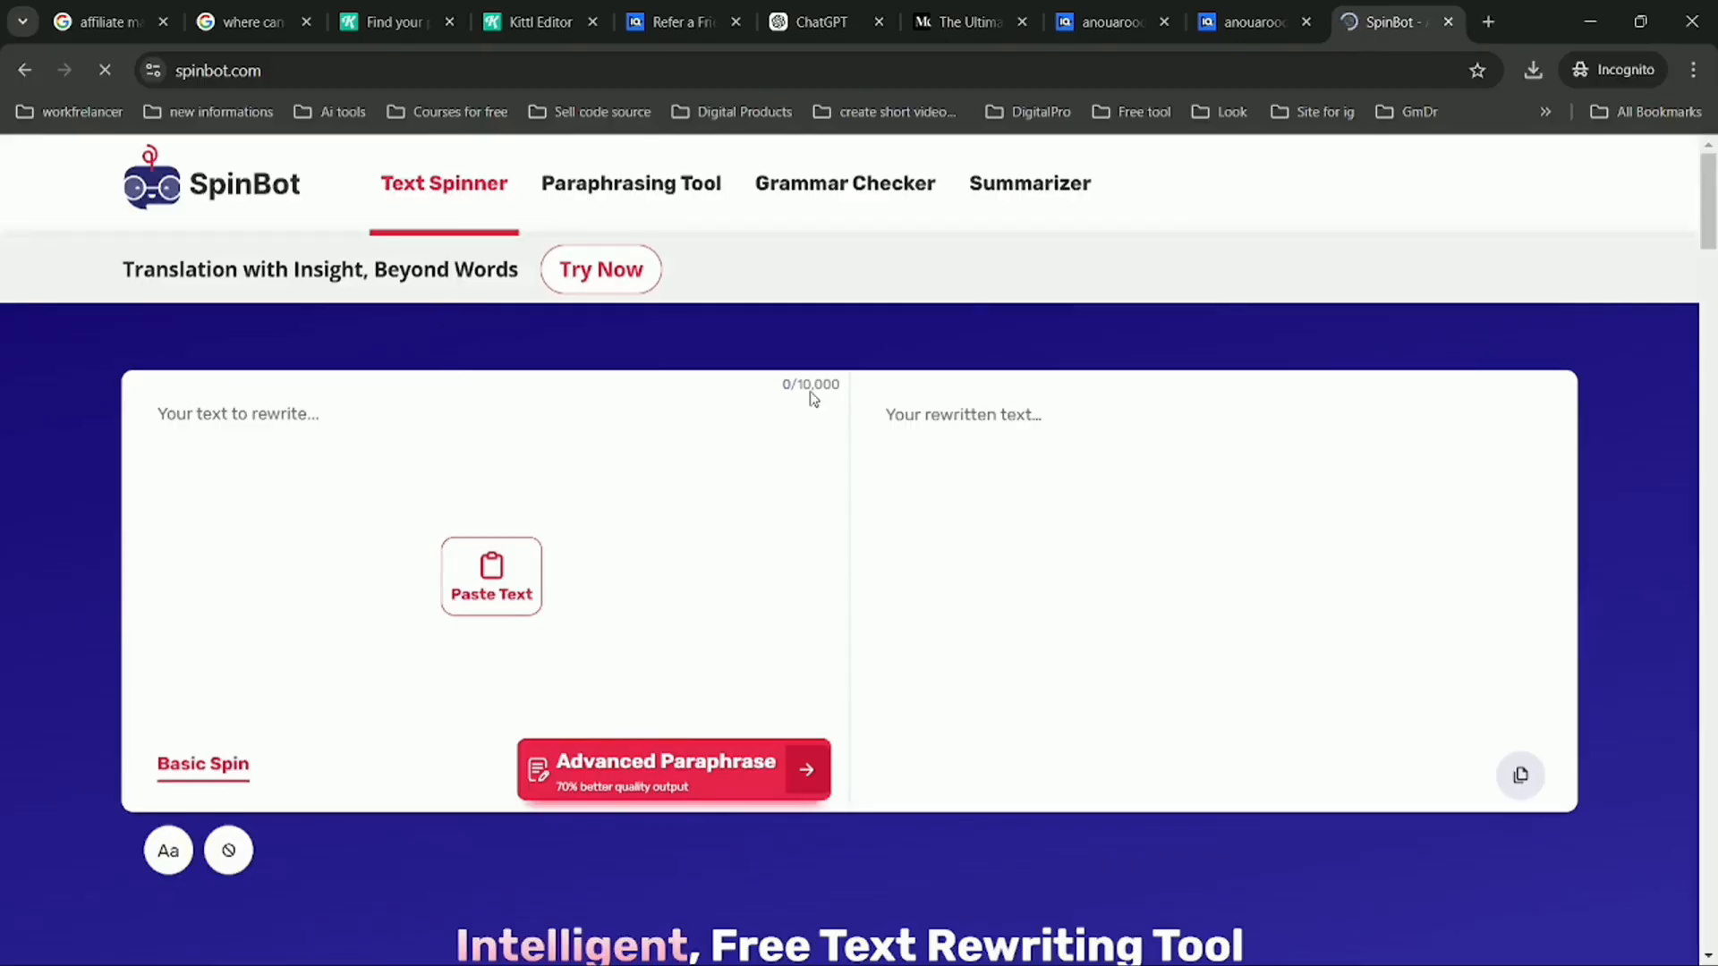
- Return to the published vidIQ review on Medium and open the story for editing
click(926, 17)
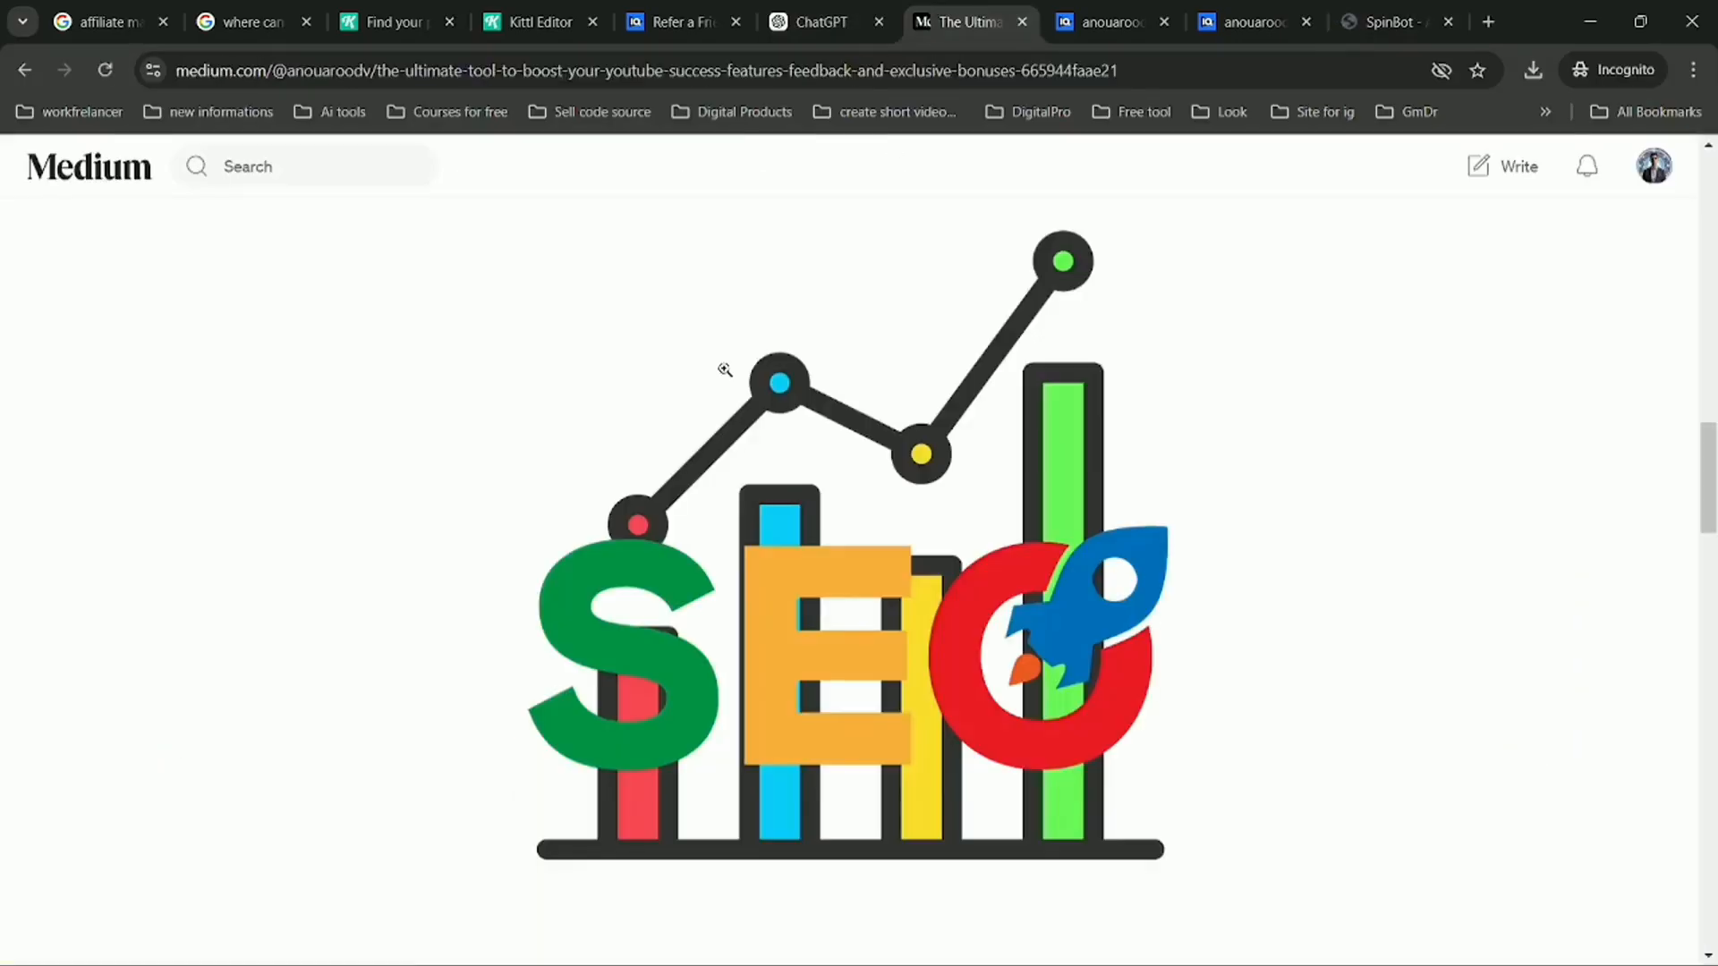
scroll(725, 369, up, 18)
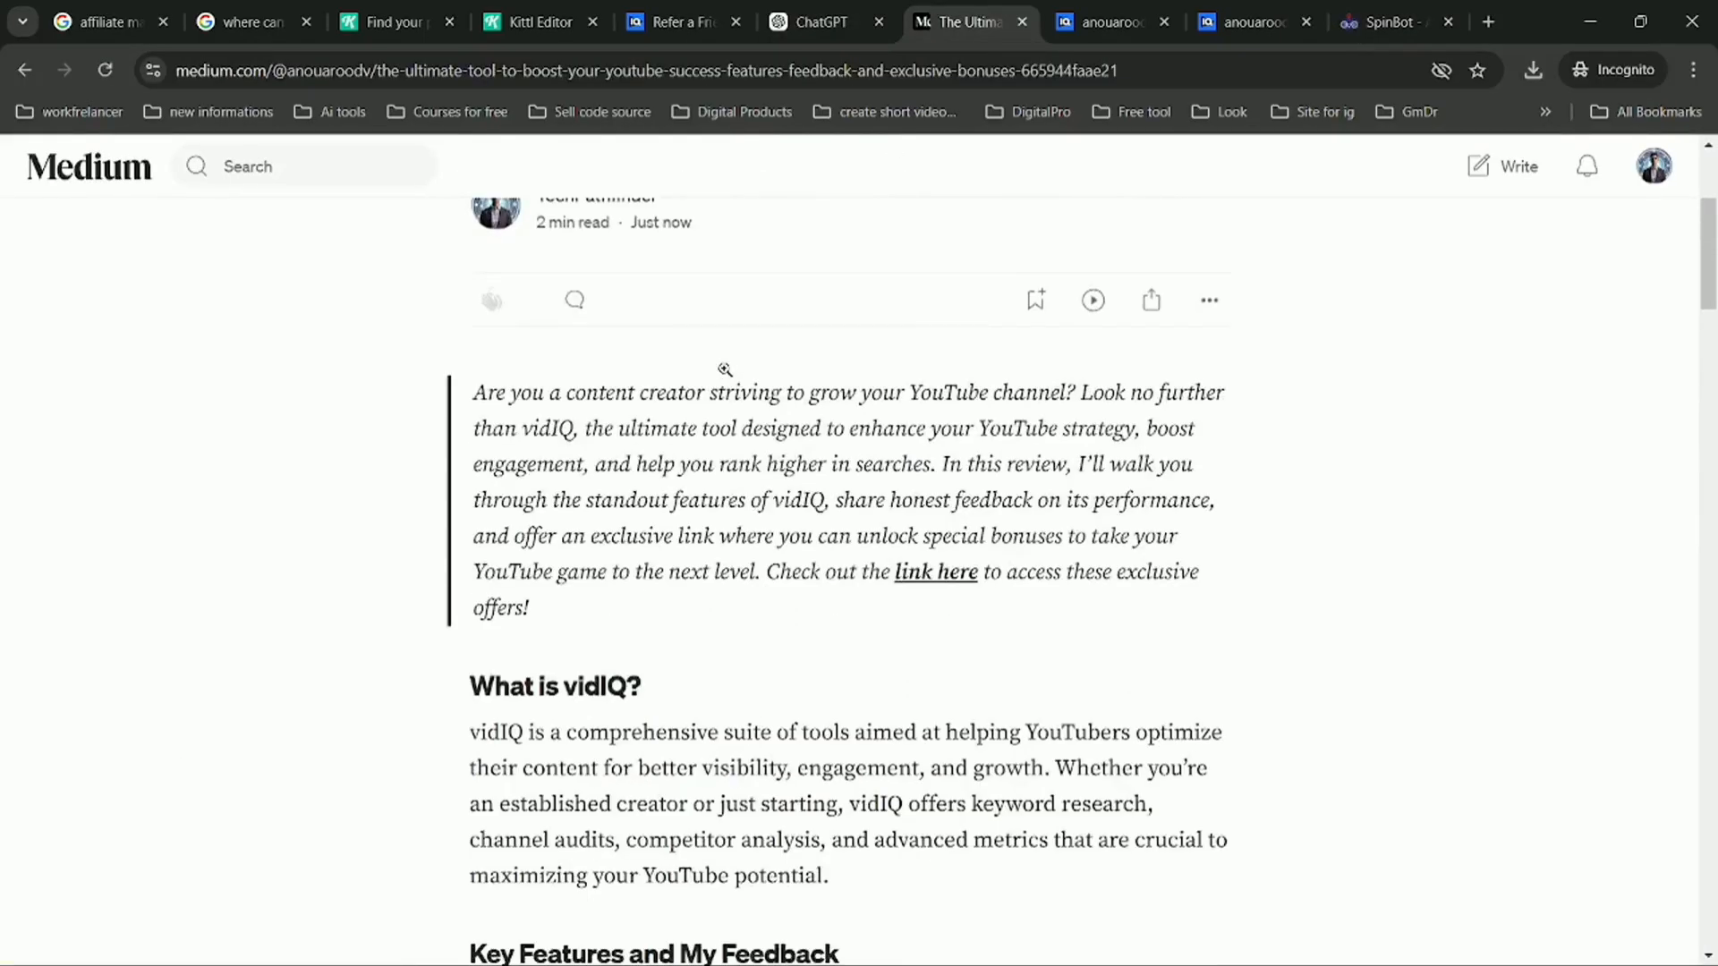
scroll(725, 369, up, 3)
drag(504, 637, 552, 656)
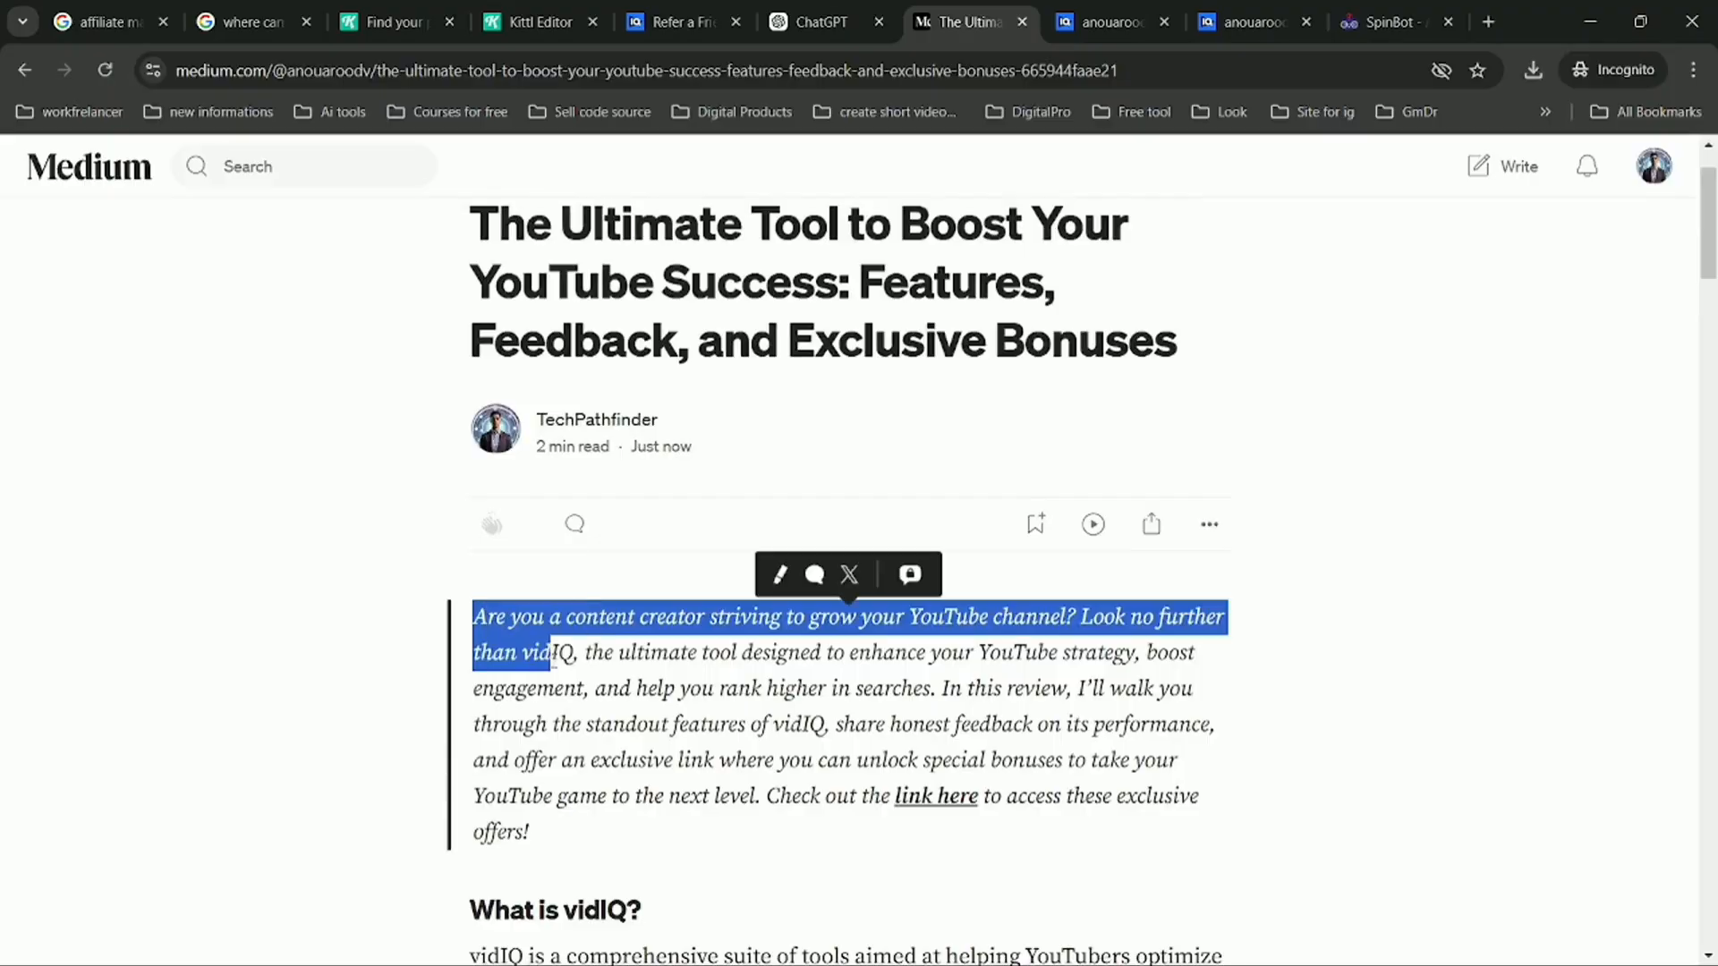
click(1207, 526)
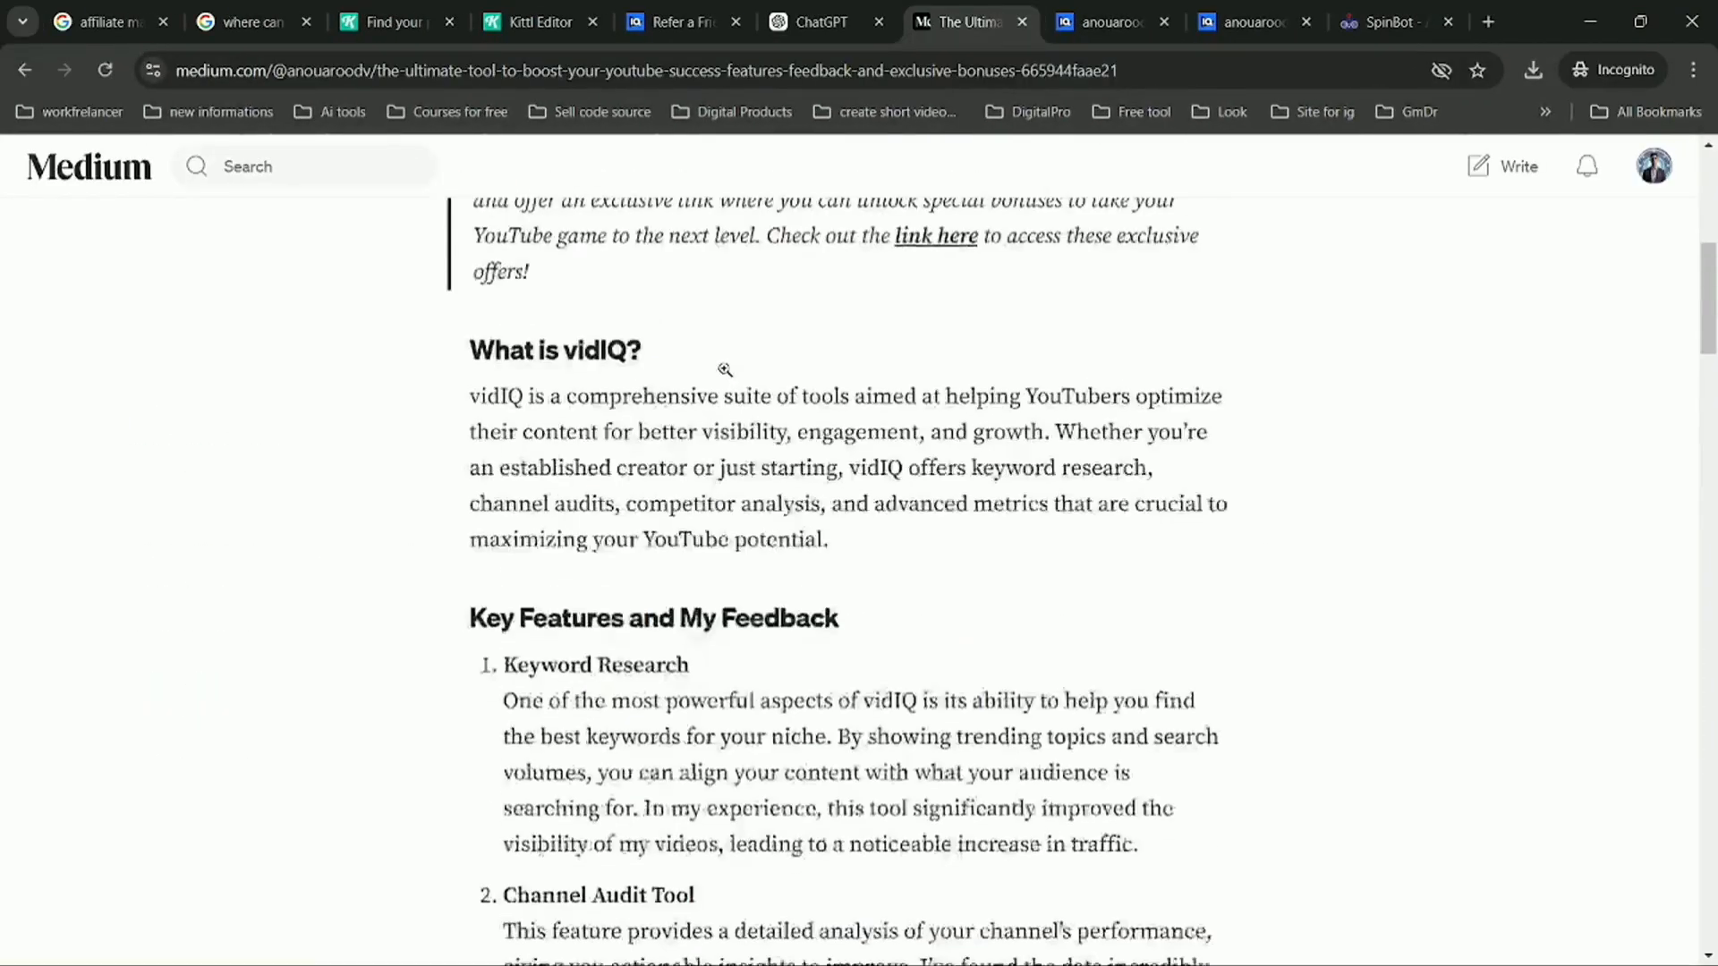
click(1145, 586)
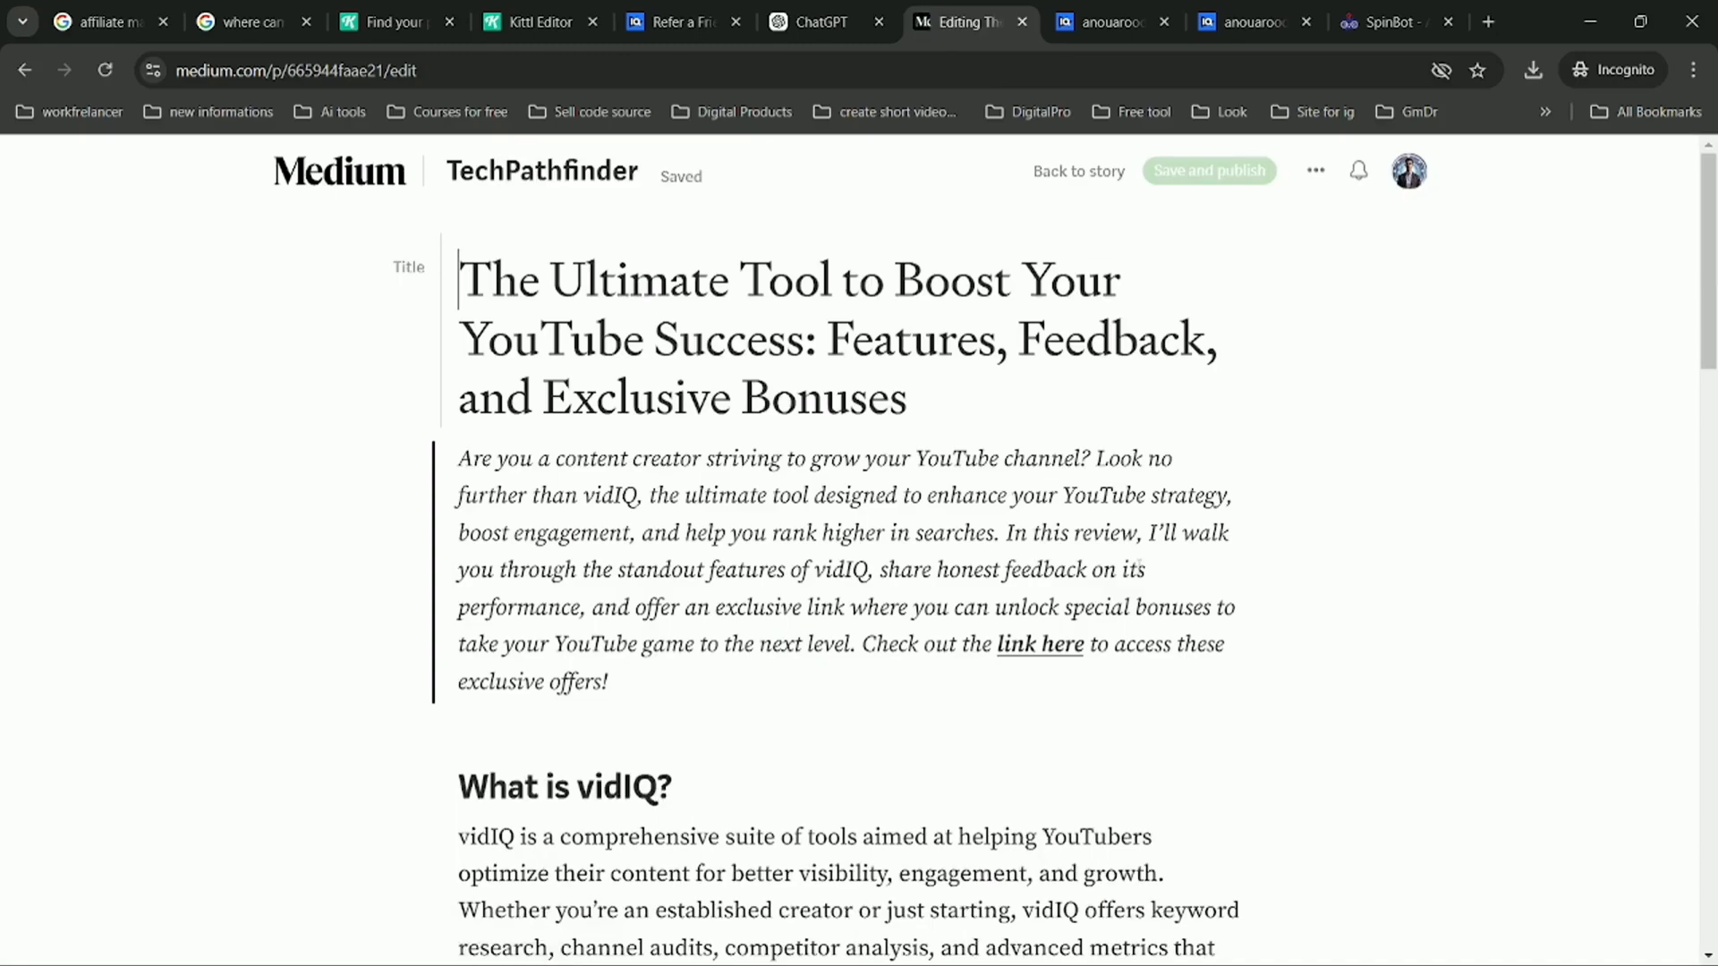
- Select the entire story in the Medium editor, including its title, and copy it
key(ctrl+a)
right_click(955, 335)
click(990, 438)
- Switch to SpinBot, paste the copied article into the Text Spinner and rewrite it with Basic Spin
click(1391, 22)
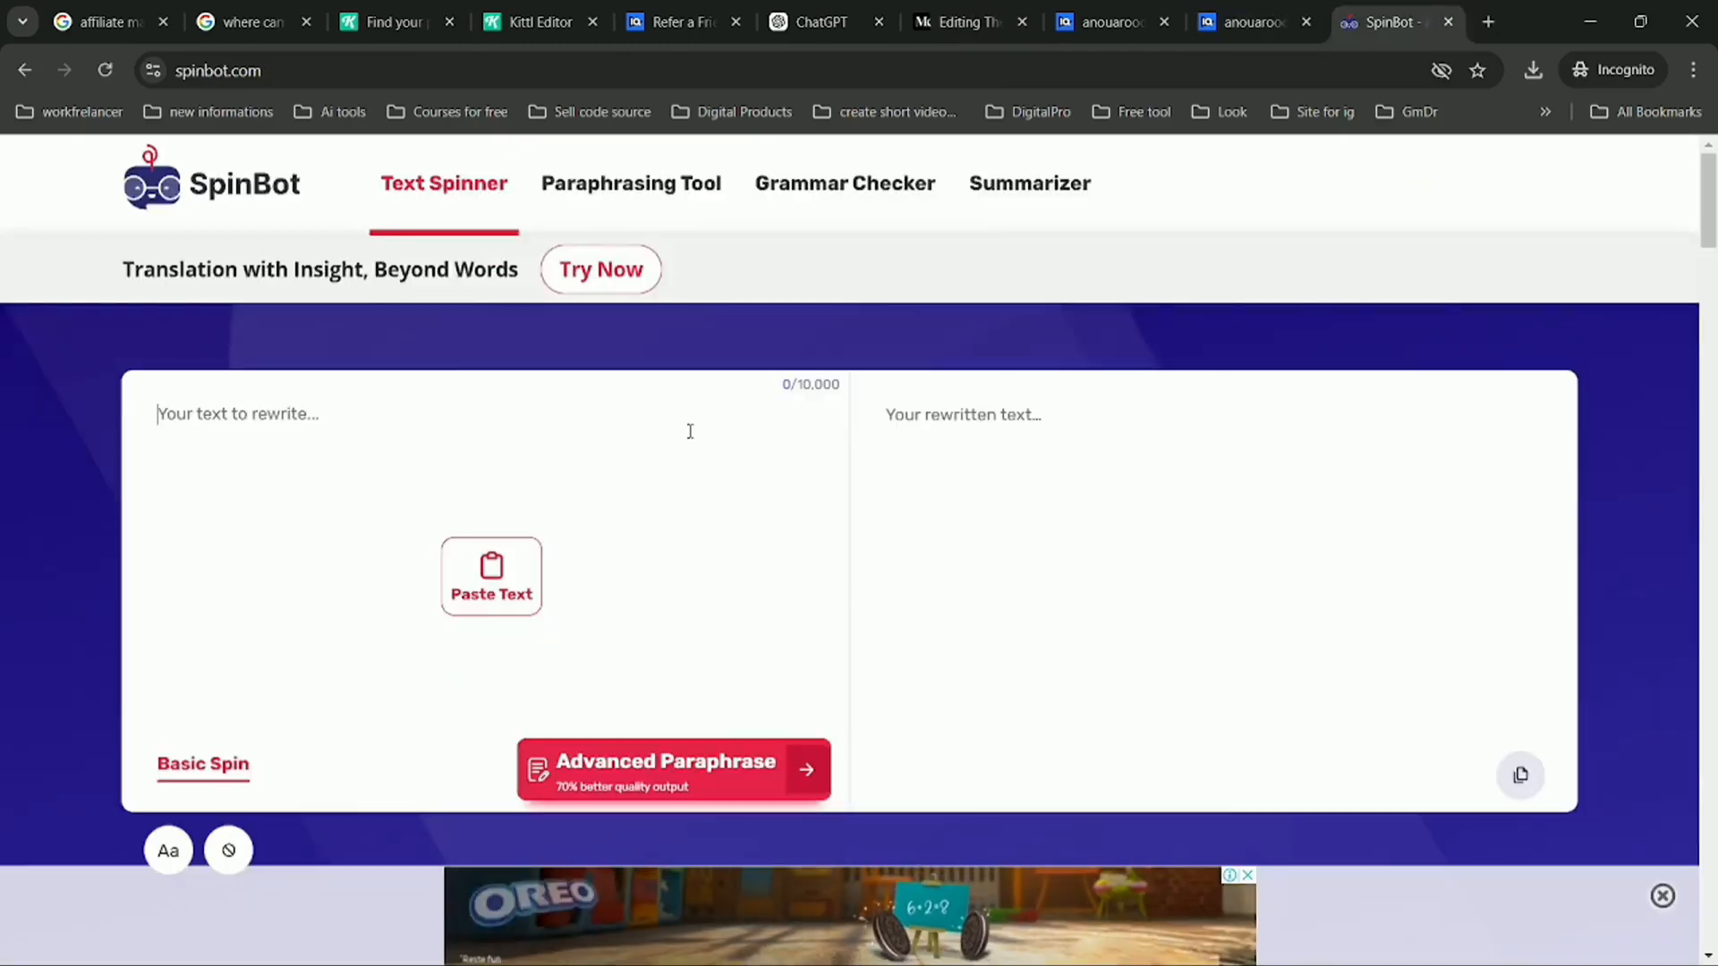
click(752, 655)
key(ctrl+v)
click(204, 765)
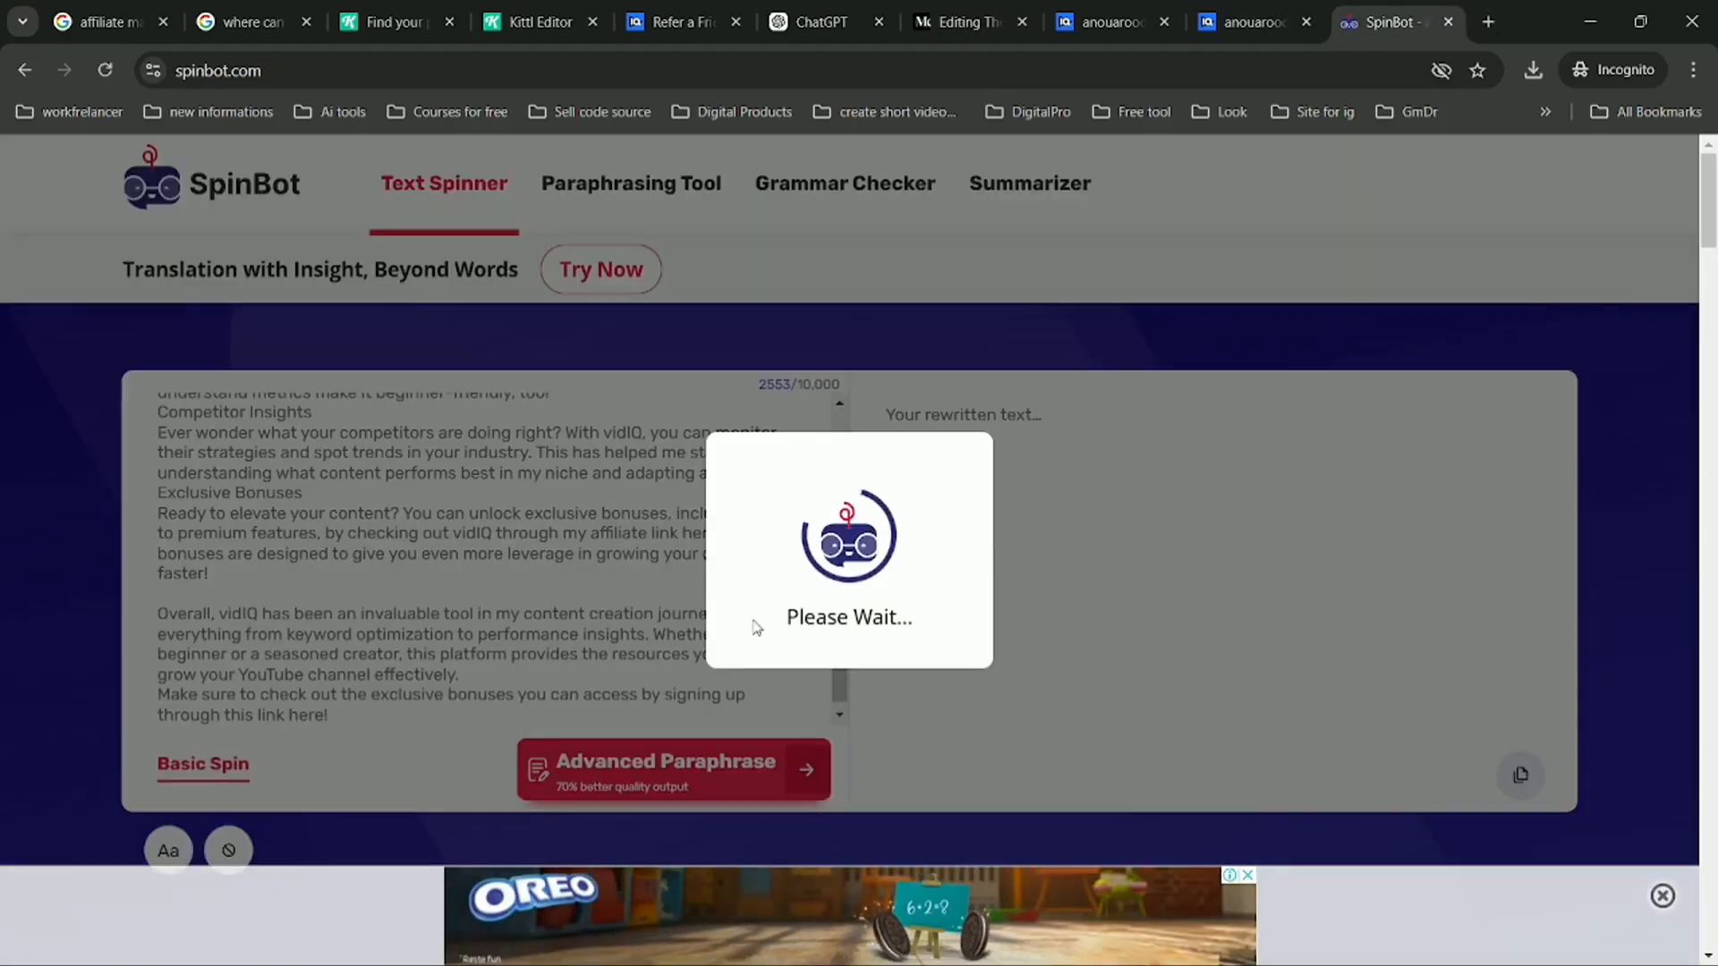
scroll(1327, 562, down, 2)
scroll(1328, 562, up, 3)
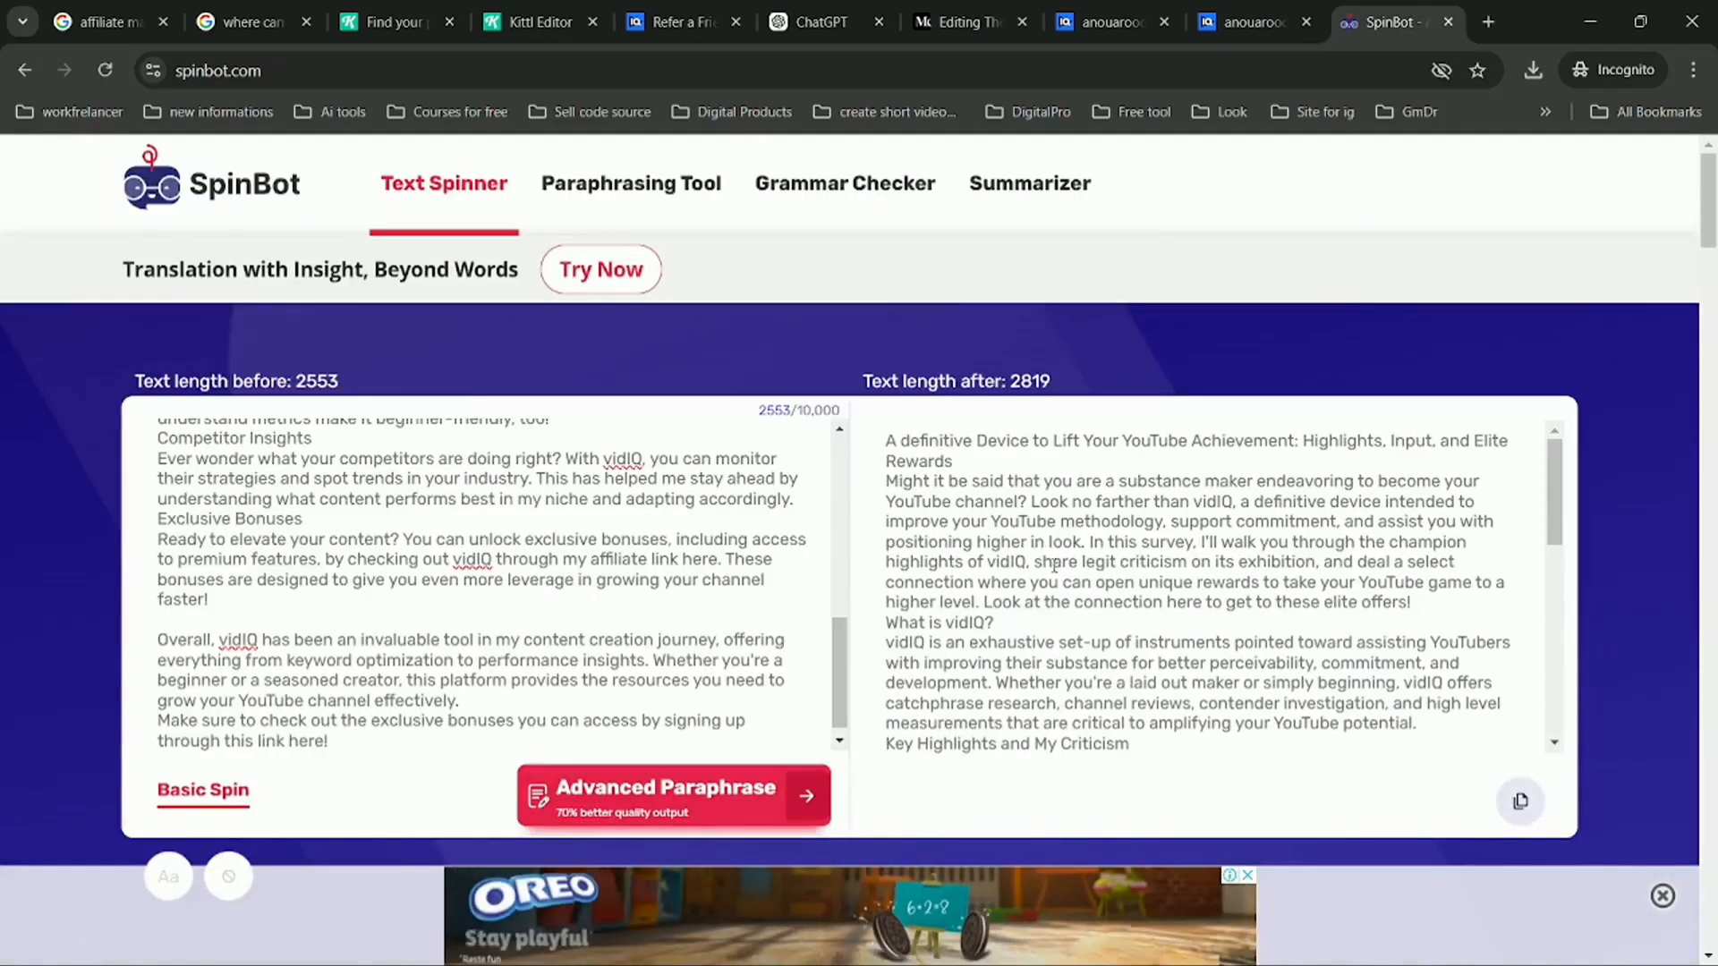